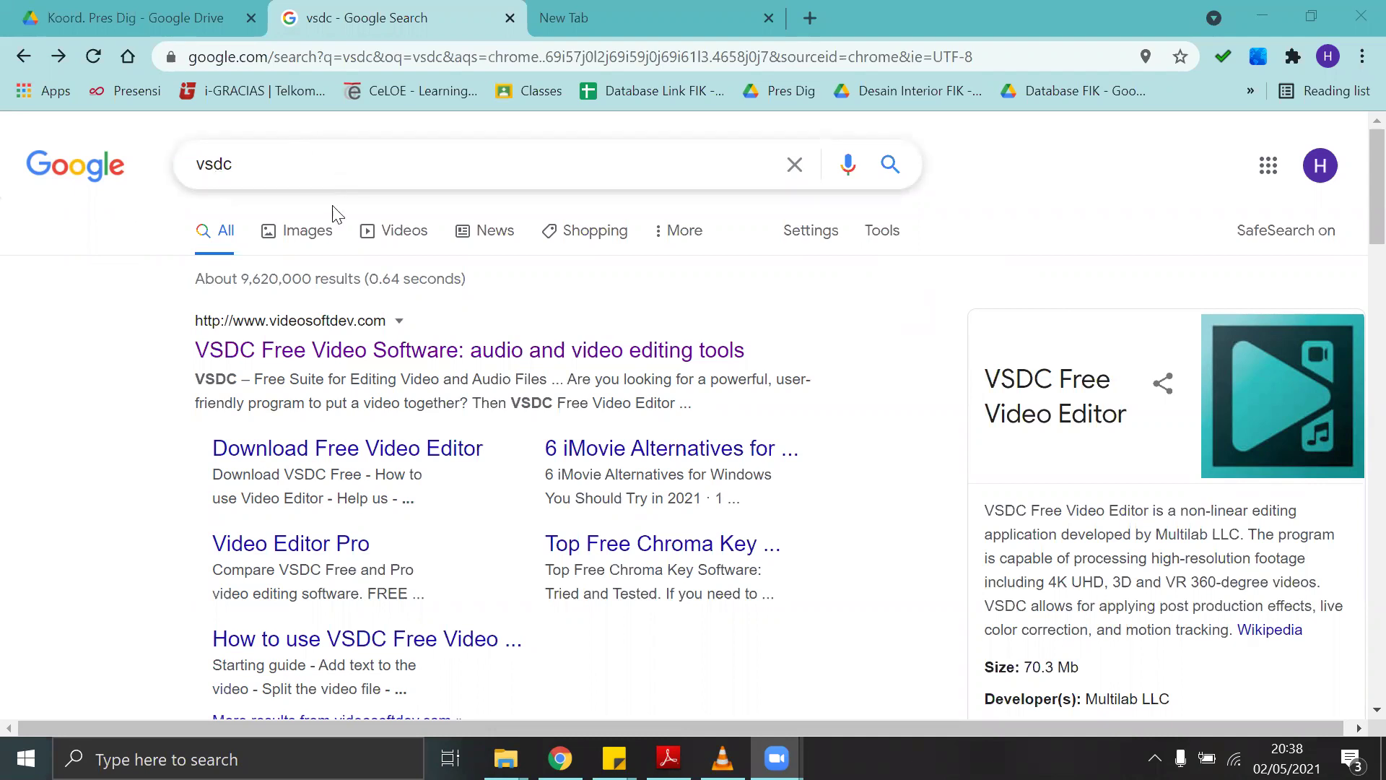
Open the VSDC website from the search results and go to the download page of the Free Video Editor.
click(235, 361)
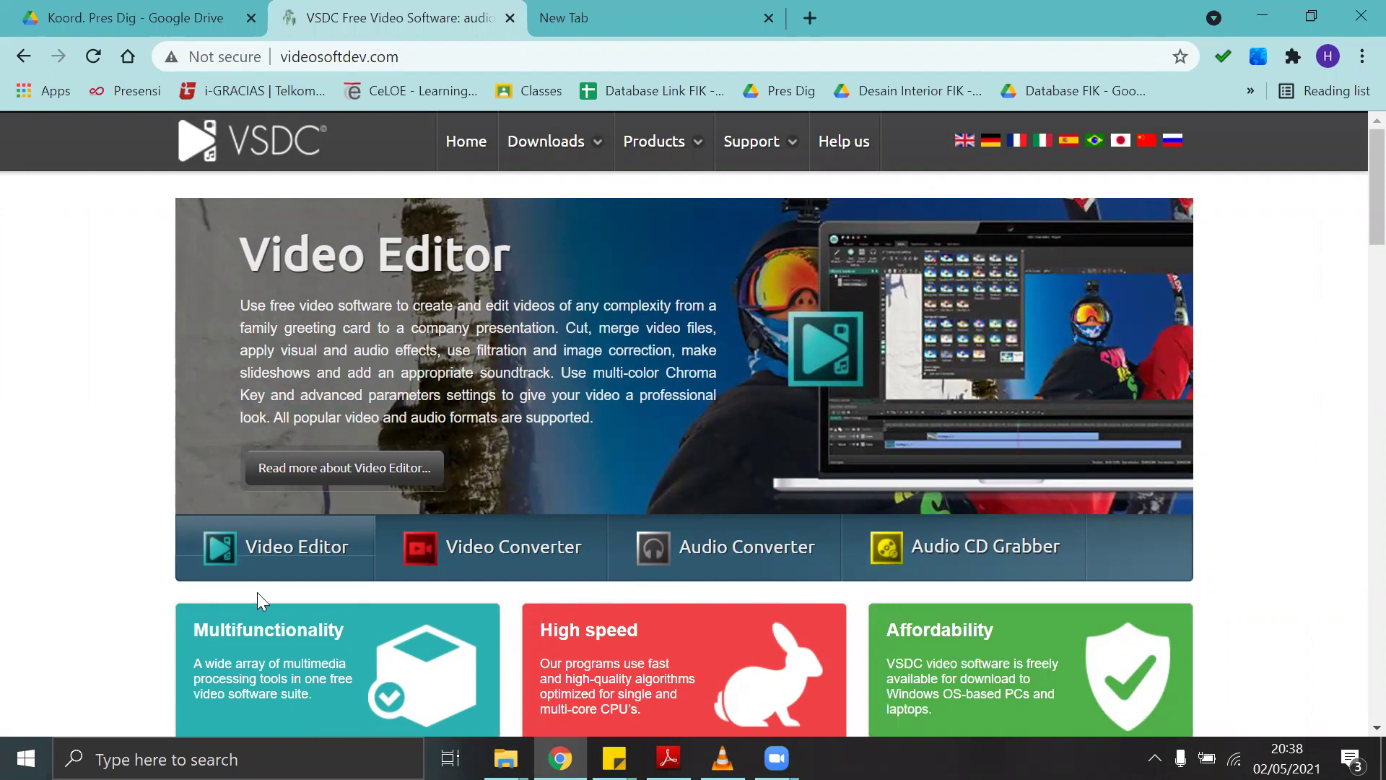
scroll(483, 572, down, 6)
scroll(494, 635, up, 6)
mouse_move(557, 148)
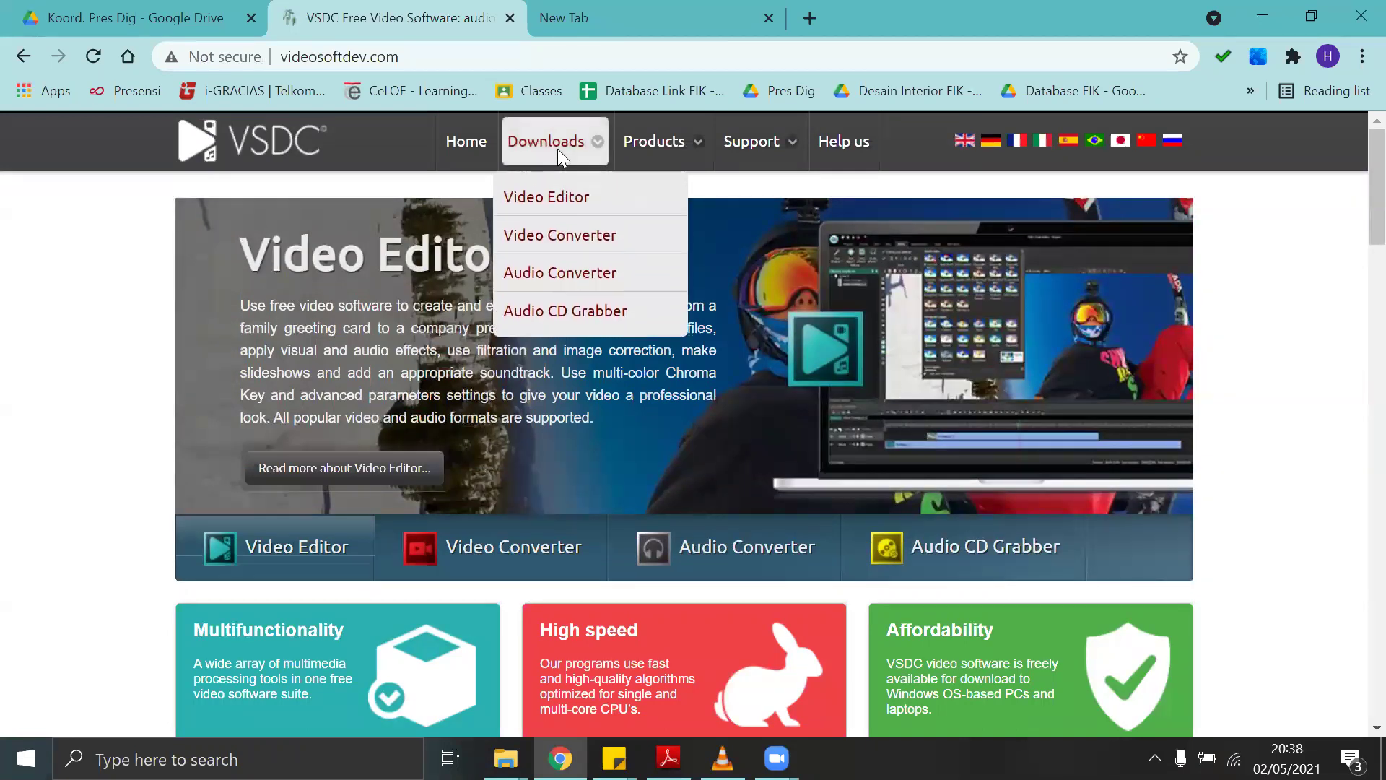
click(548, 197)
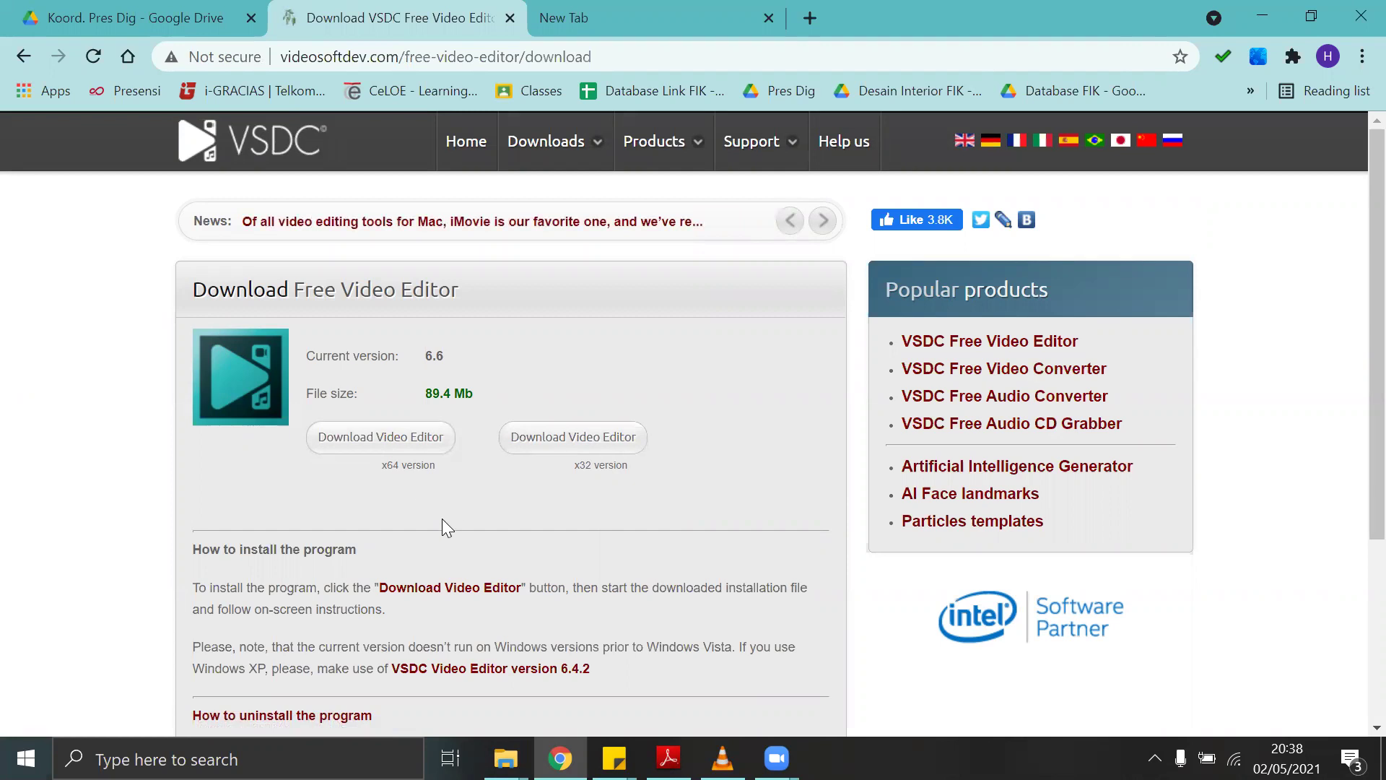
drag(448, 394, 511, 383)
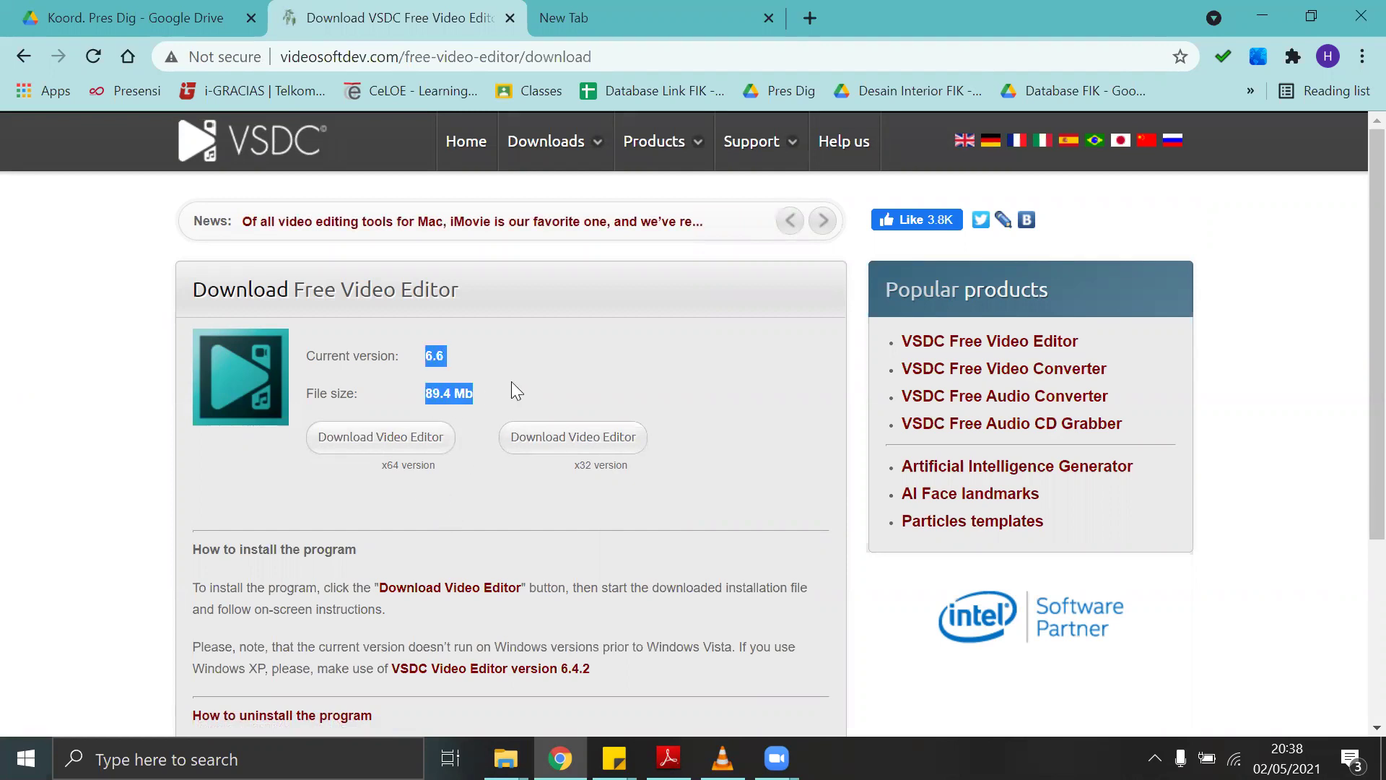
click(84, 572)
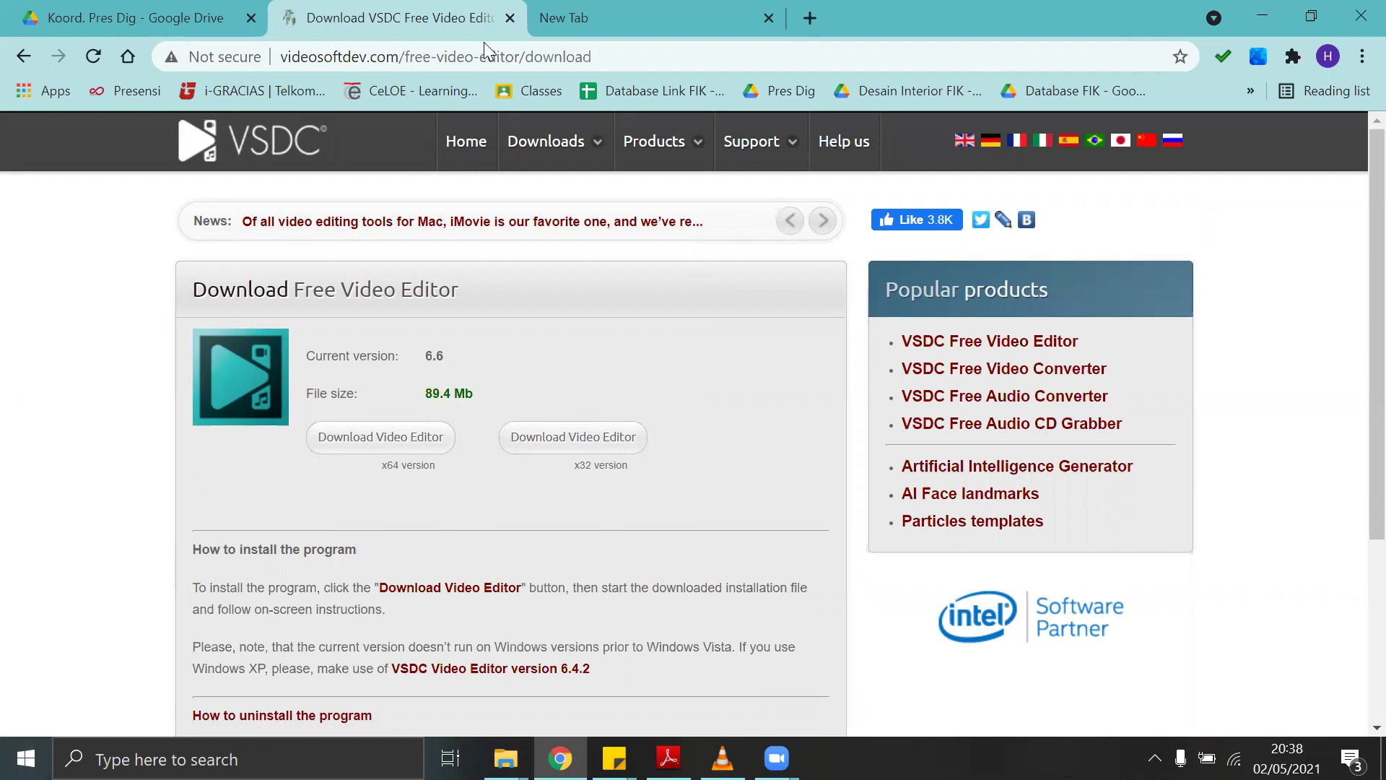
Launch VSDC Free Video Editor and dismiss the Pro upgrade offer shown at startup.
key(super)
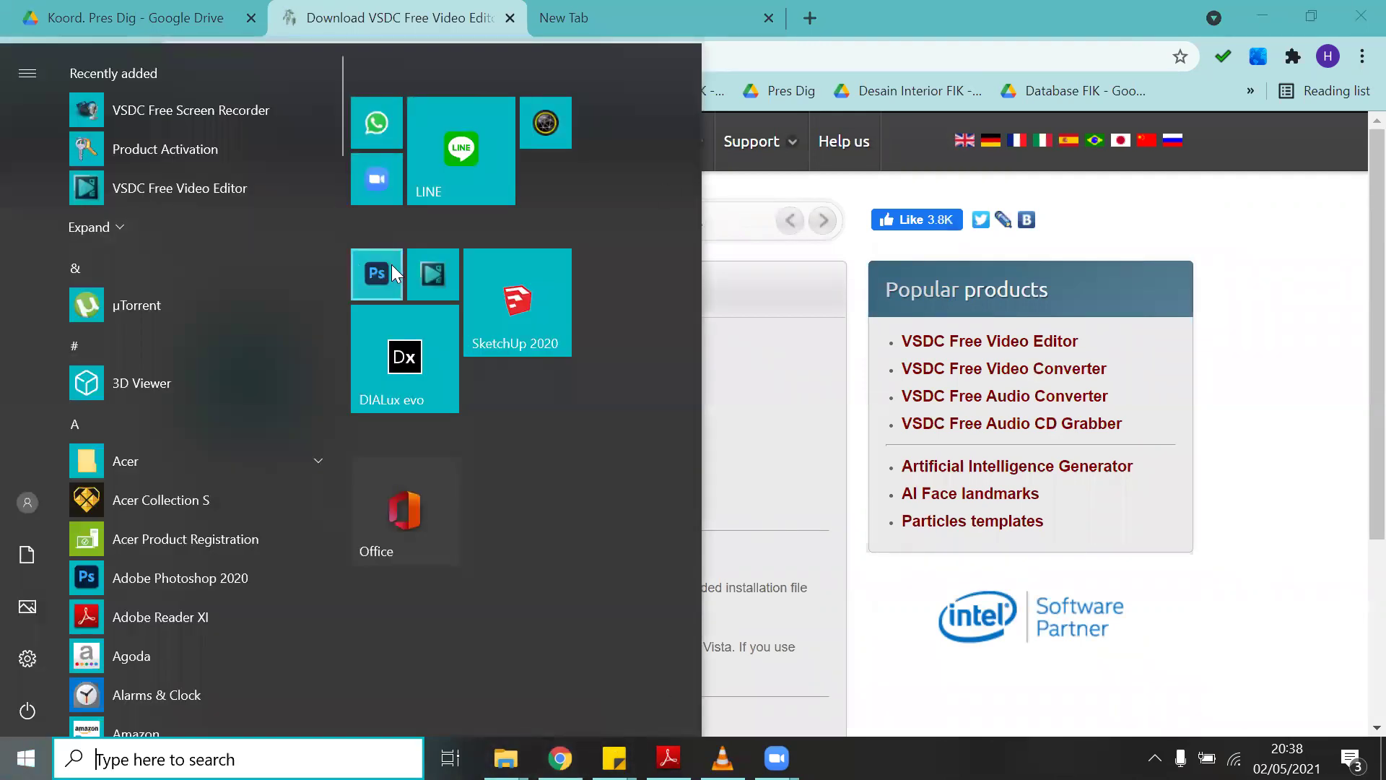
click(431, 274)
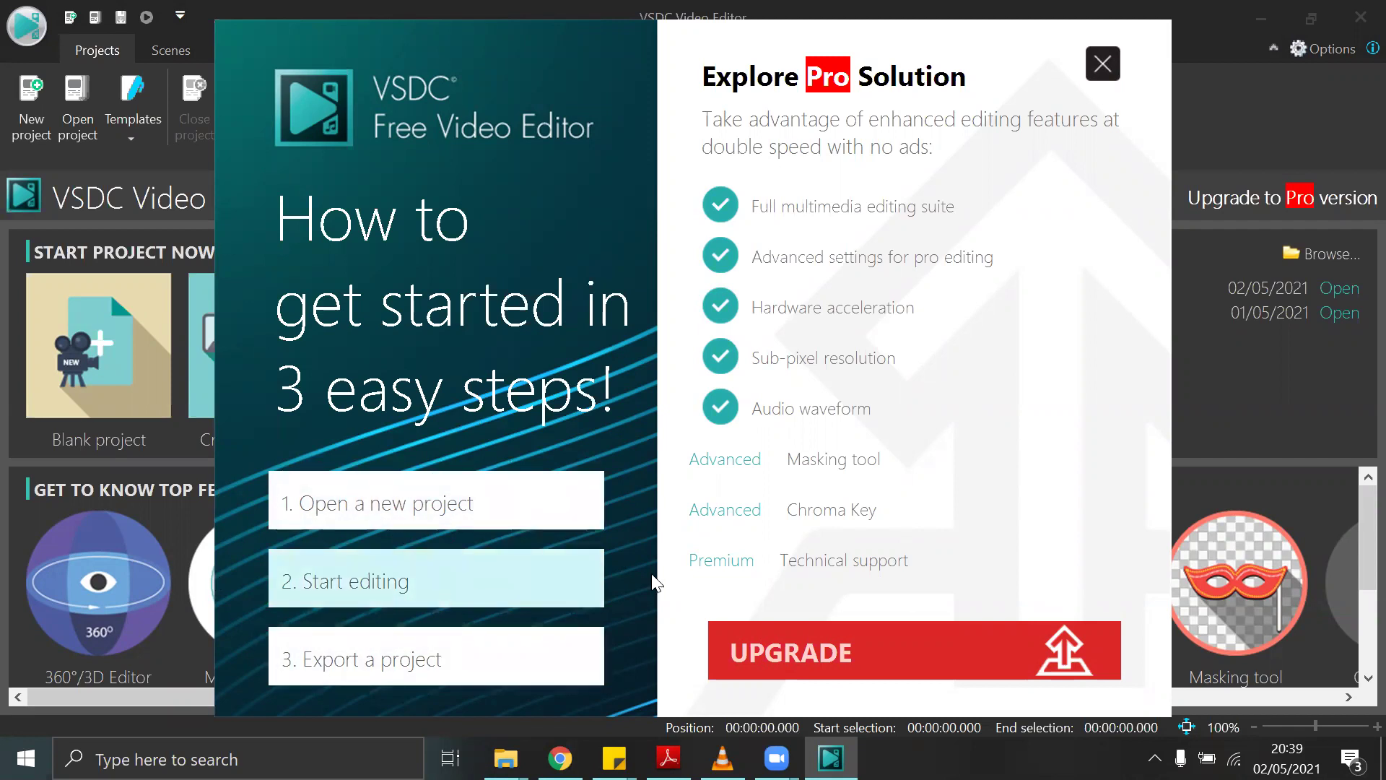
click(1102, 64)
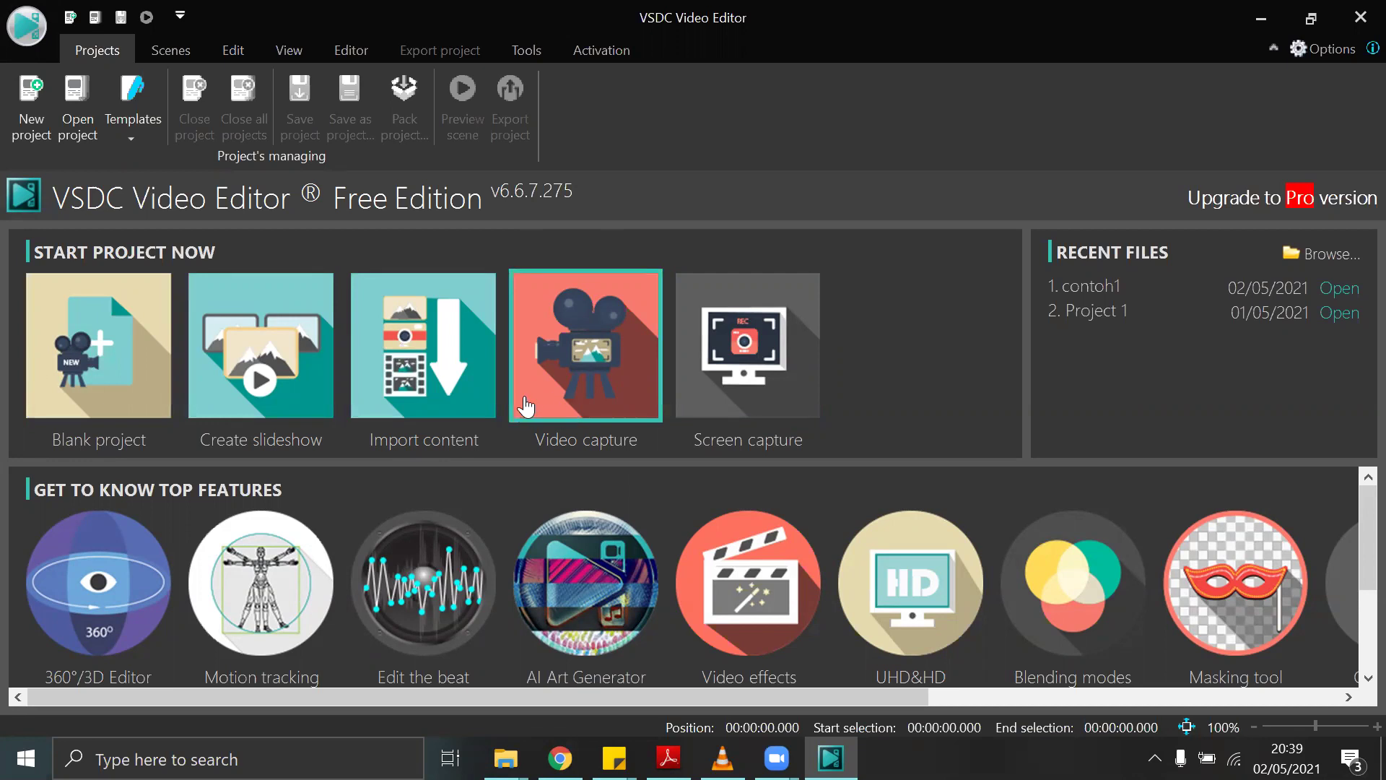
Start a blank project titled "tutorial 1" with YouTube as its target device.
click(70, 392)
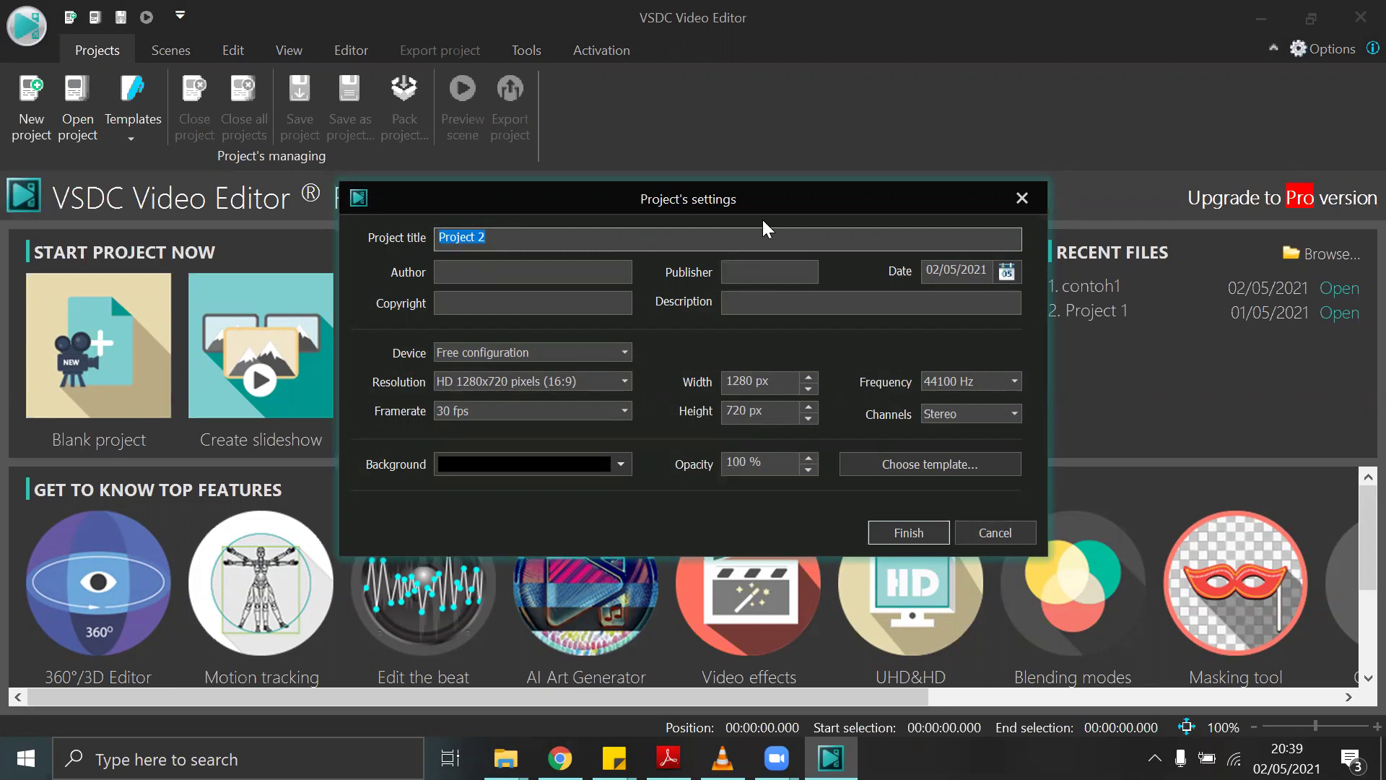
text(t)
click(545, 352)
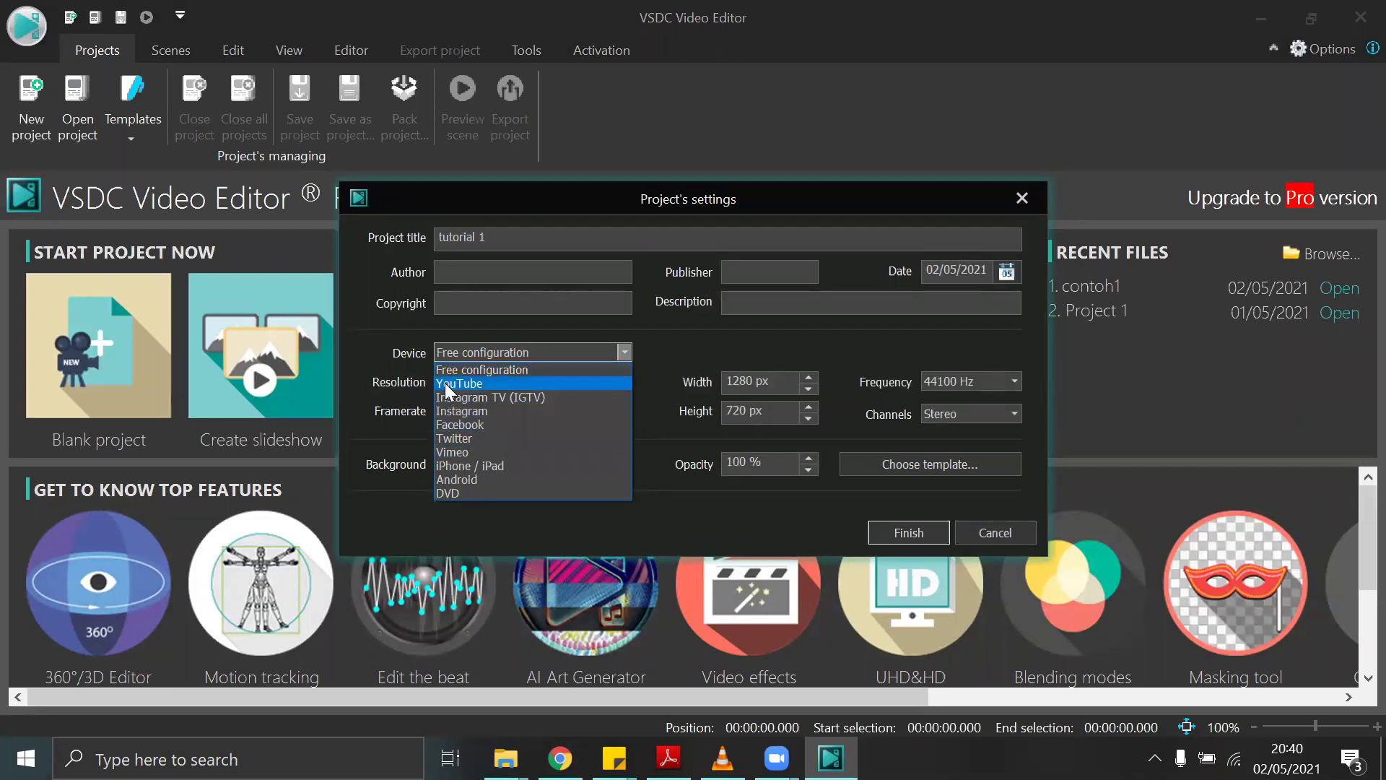
click(491, 383)
click(624, 353)
click(449, 384)
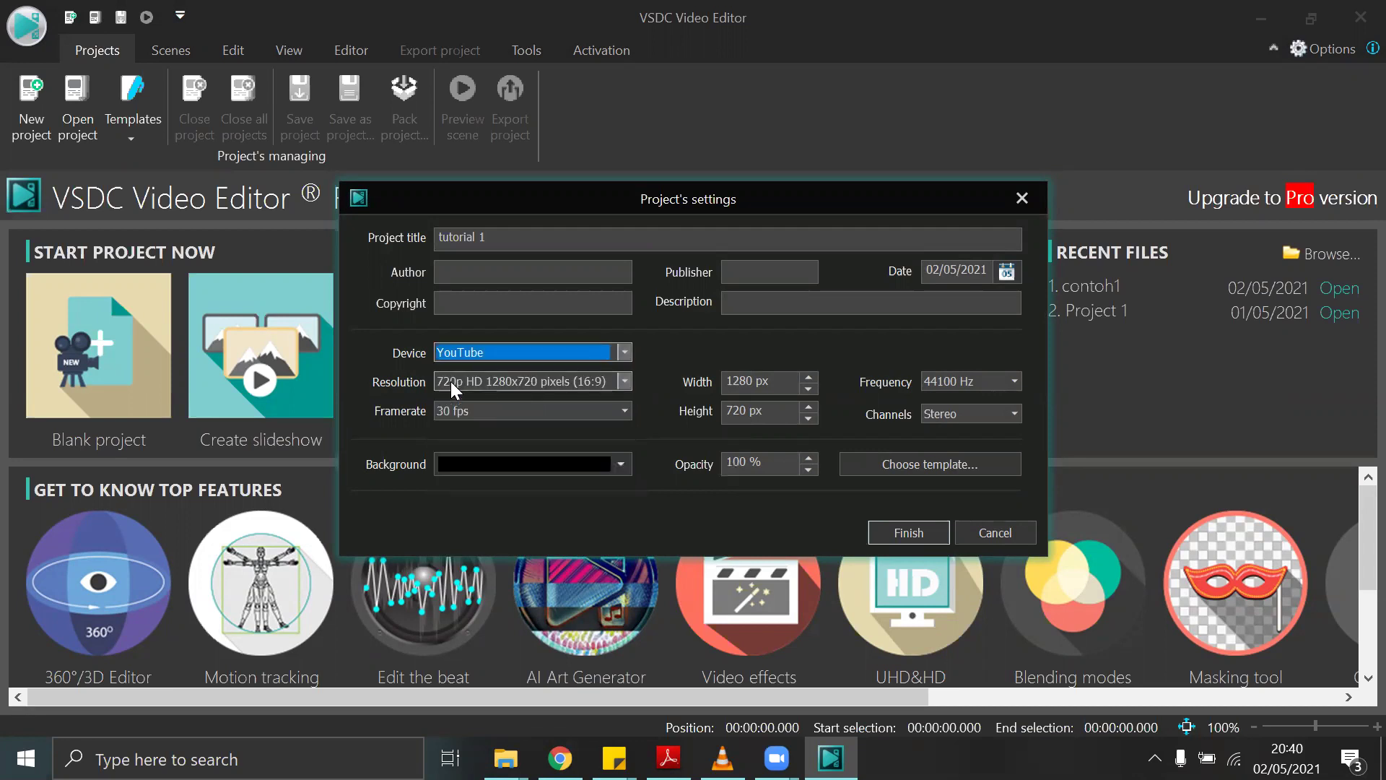
click(624, 353)
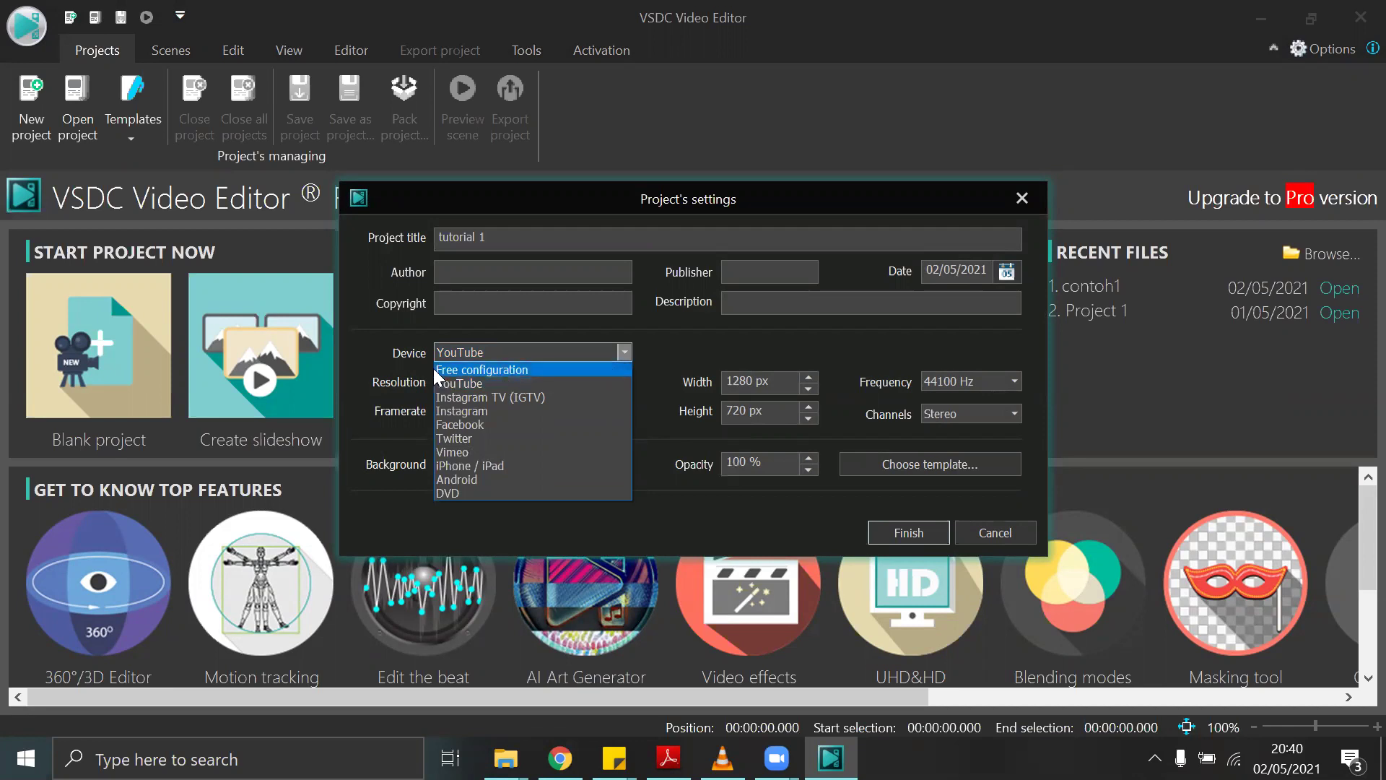
click(371, 373)
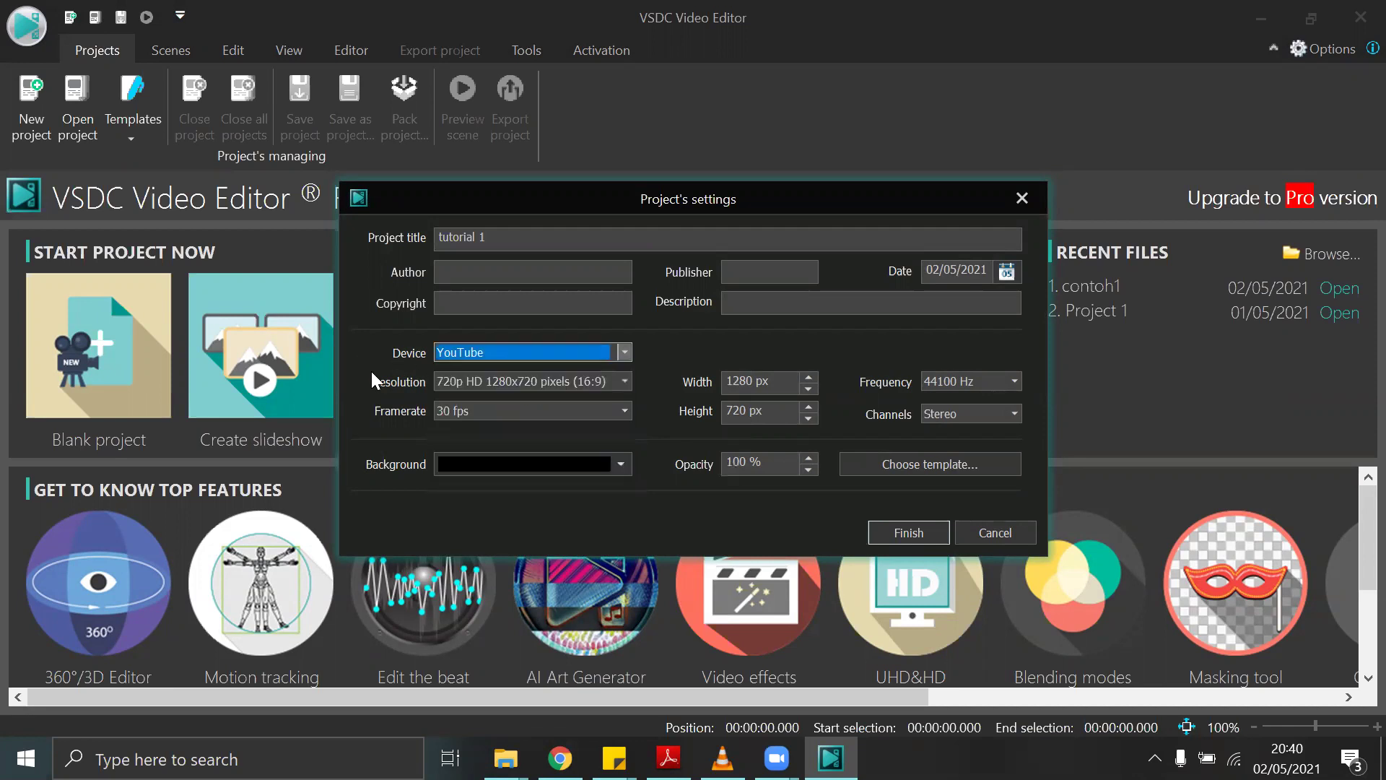
Set the project resolution to 720p HD 1280x720 pixels (16:9) and finish creating the project.
click(622, 382)
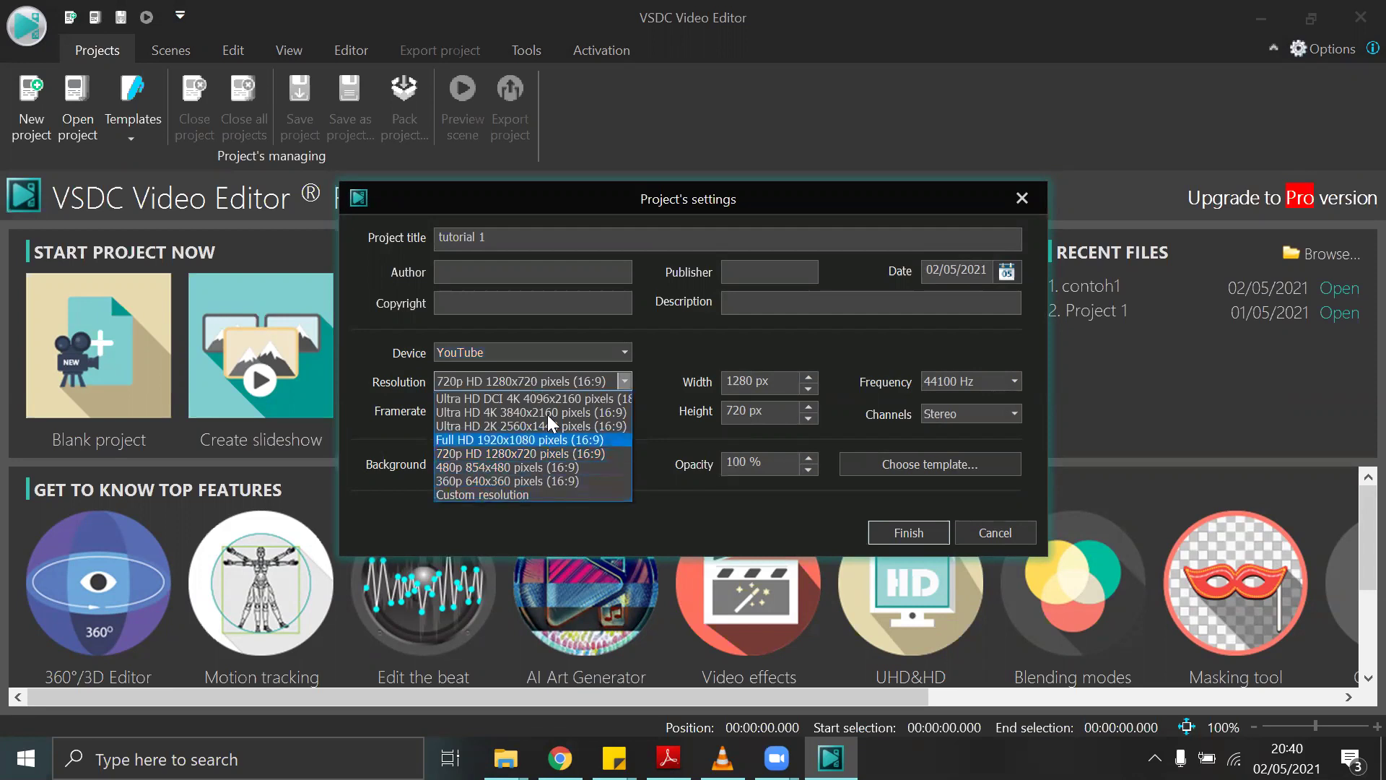
click(504, 455)
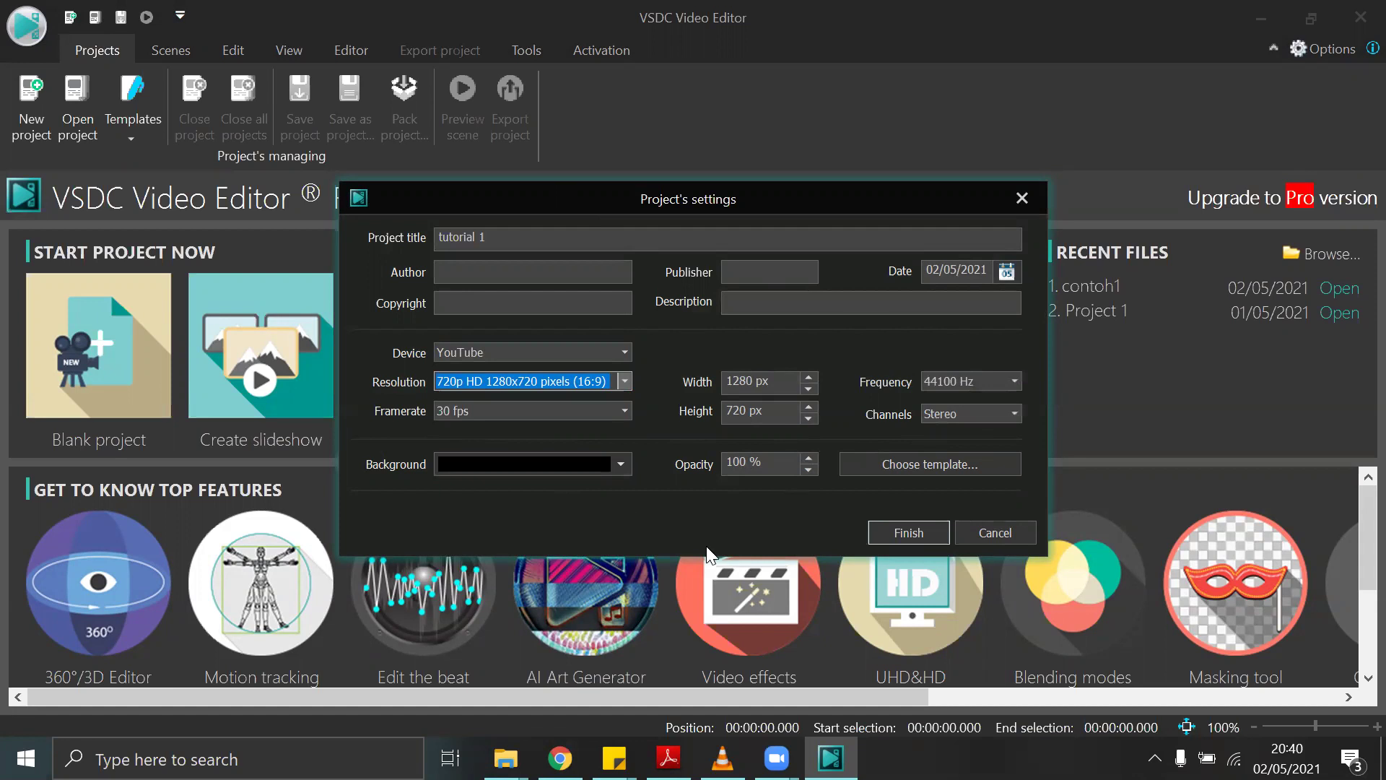
click(877, 536)
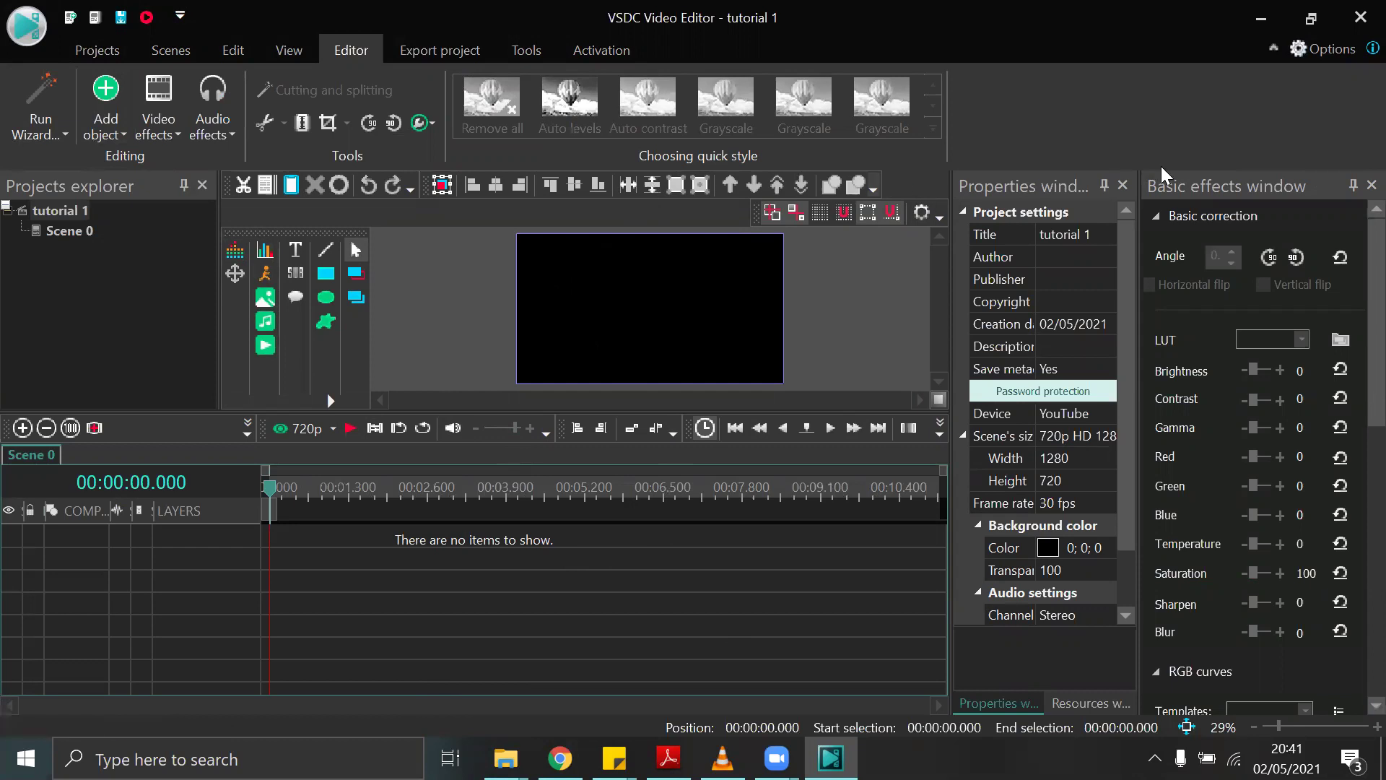
Auto-hide the Properties, Basic effects and Projects explorer windows, and briefly show the Properties window from its collapsed state.
click(1104, 185)
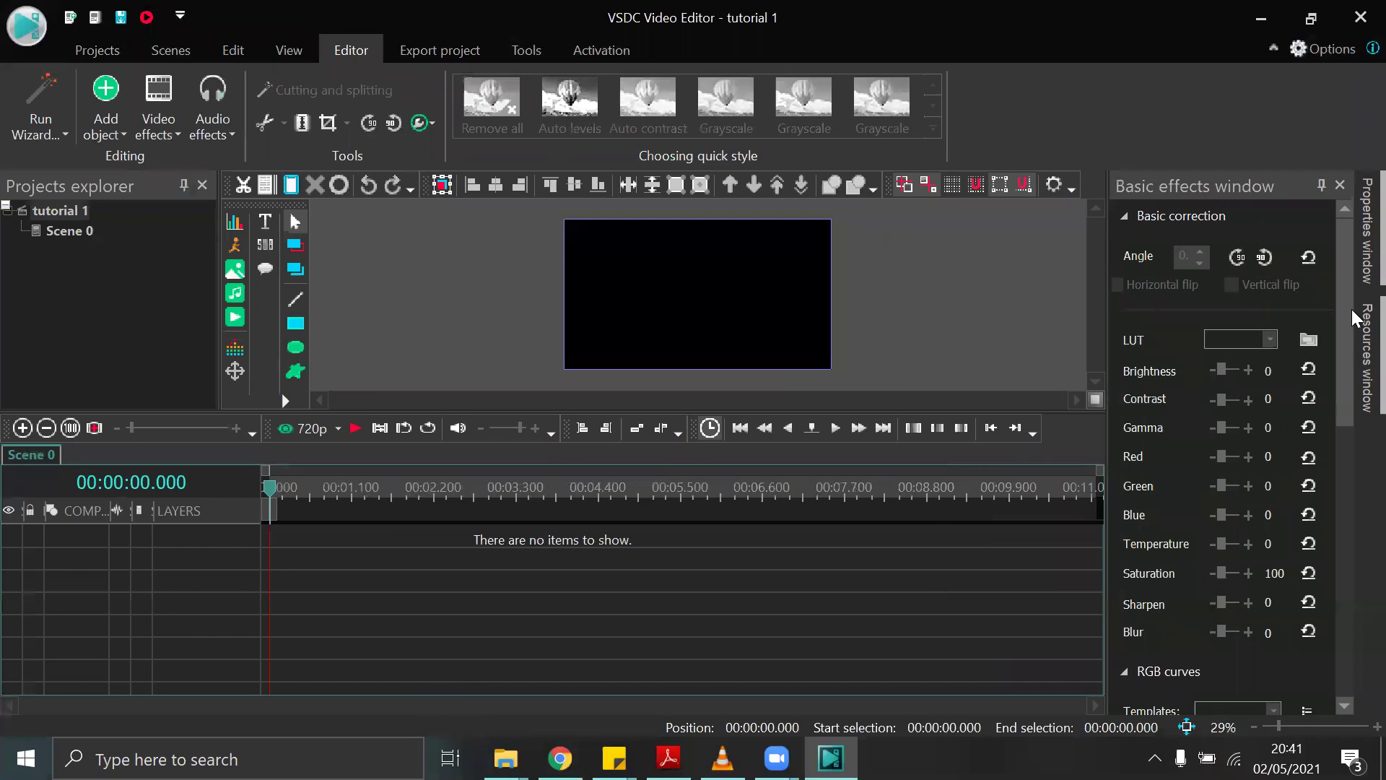
click(1322, 186)
click(185, 187)
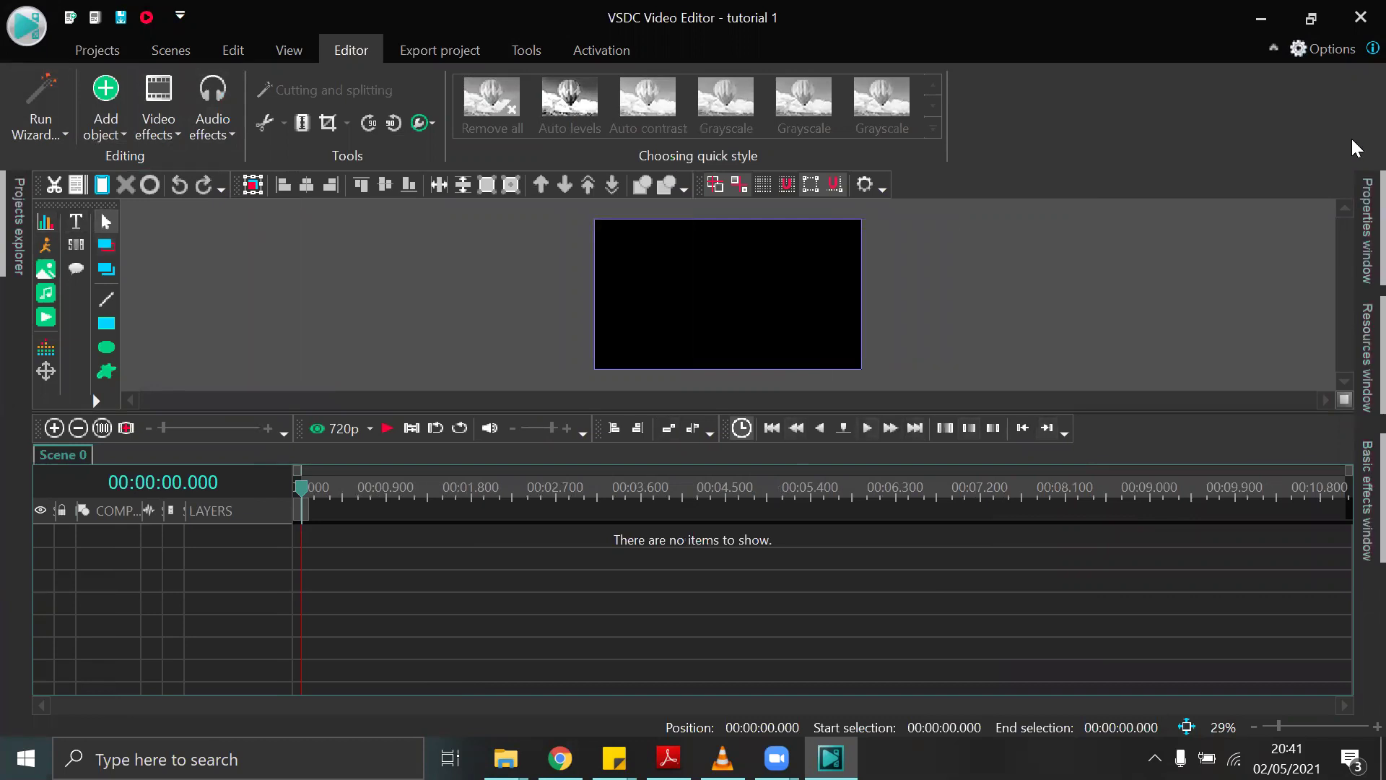
mouse_move(1352, 223)
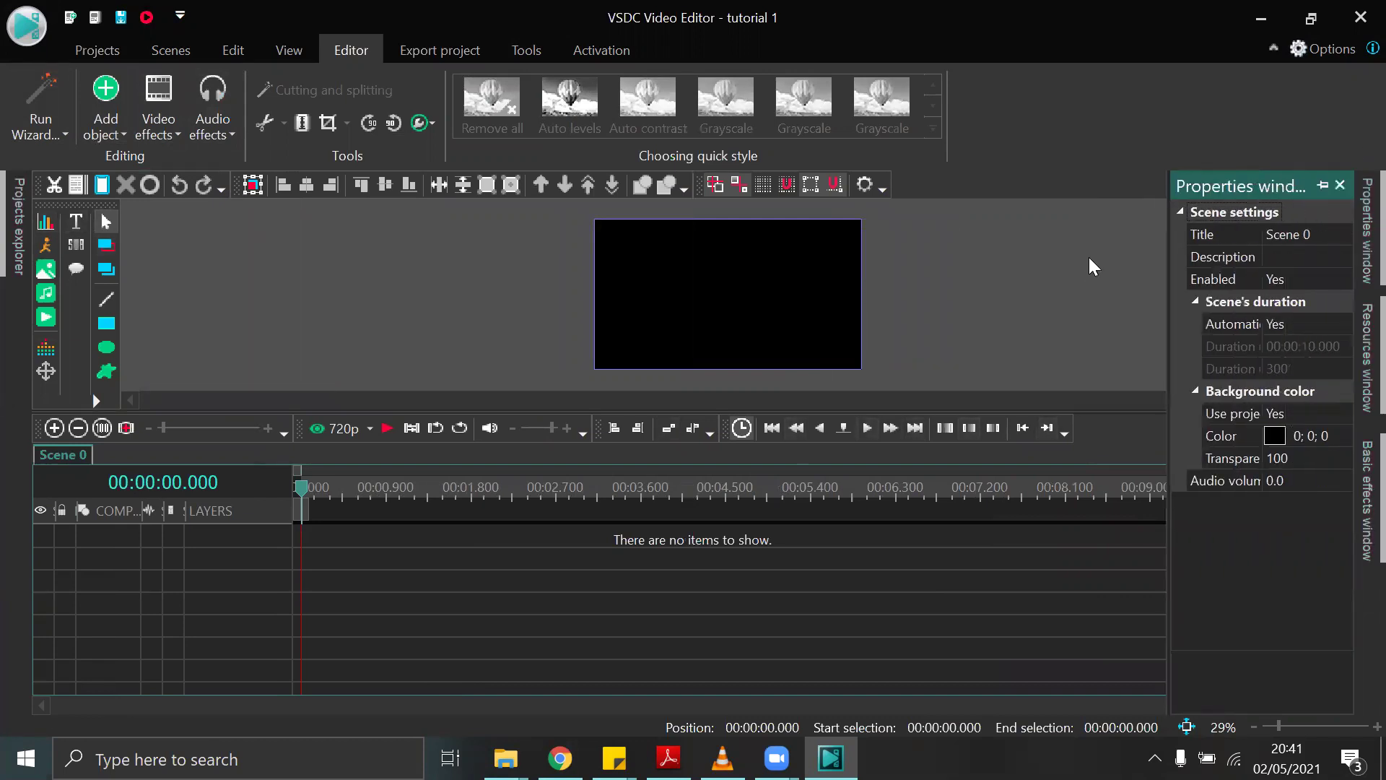
click(1355, 228)
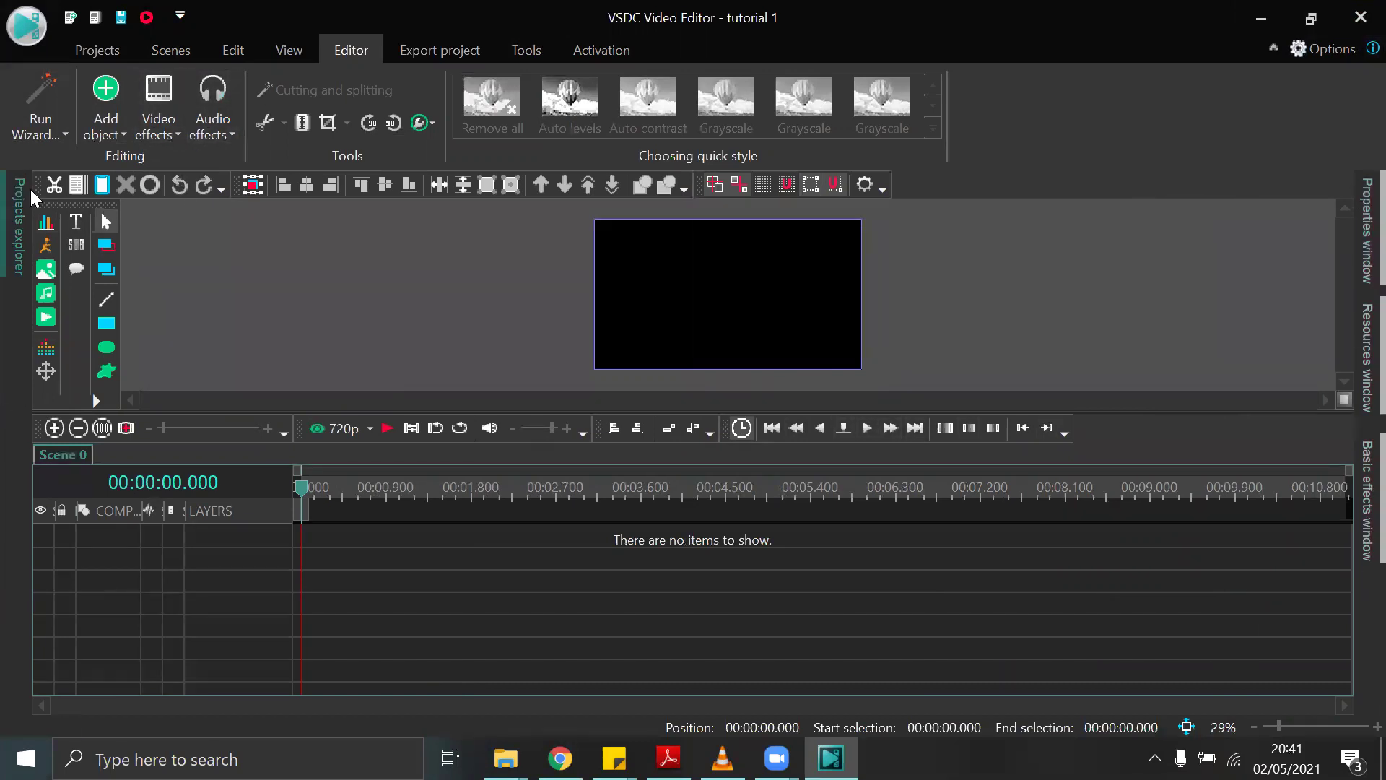
Show the view tools and resize the scene preview and timeline areas by moving the divider between them.
click(265, 57)
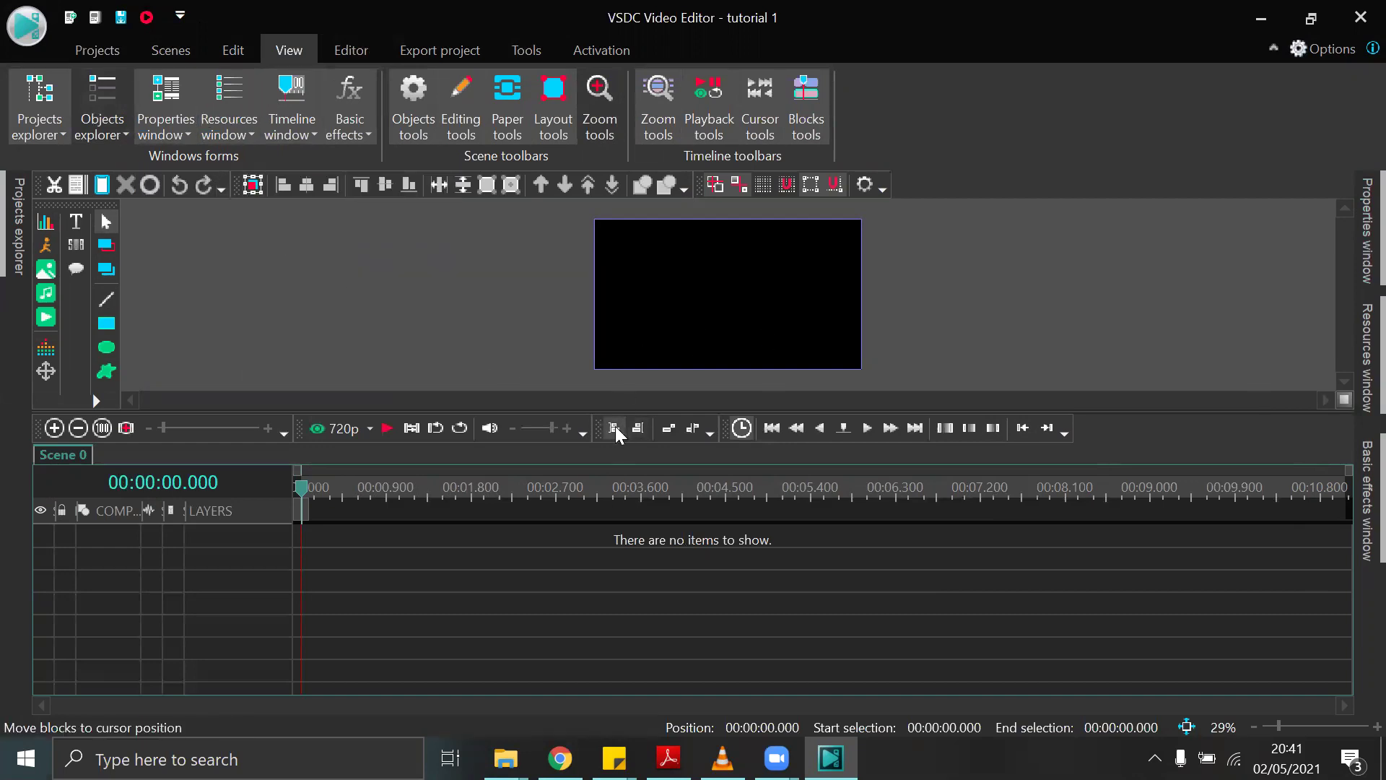
drag(652, 409, 620, 473)
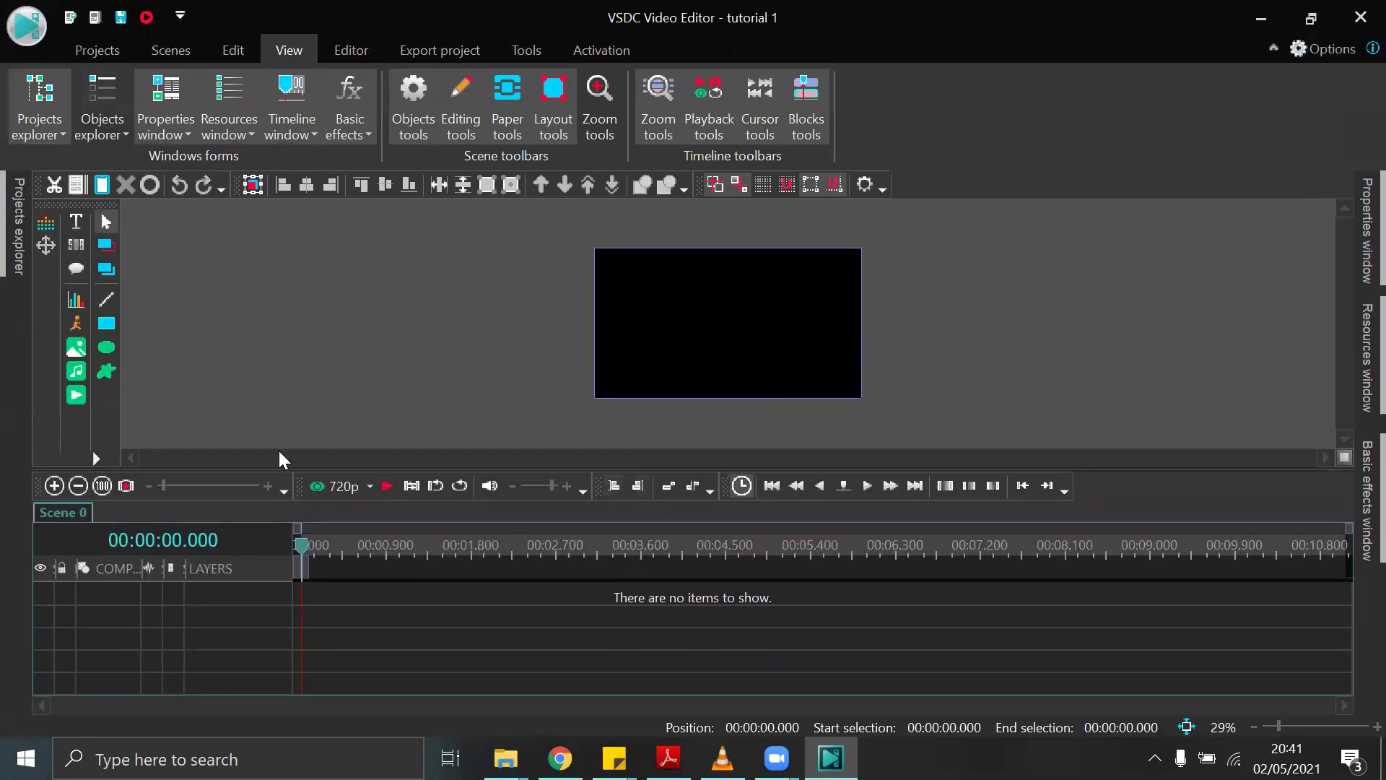
drag(483, 470, 483, 404)
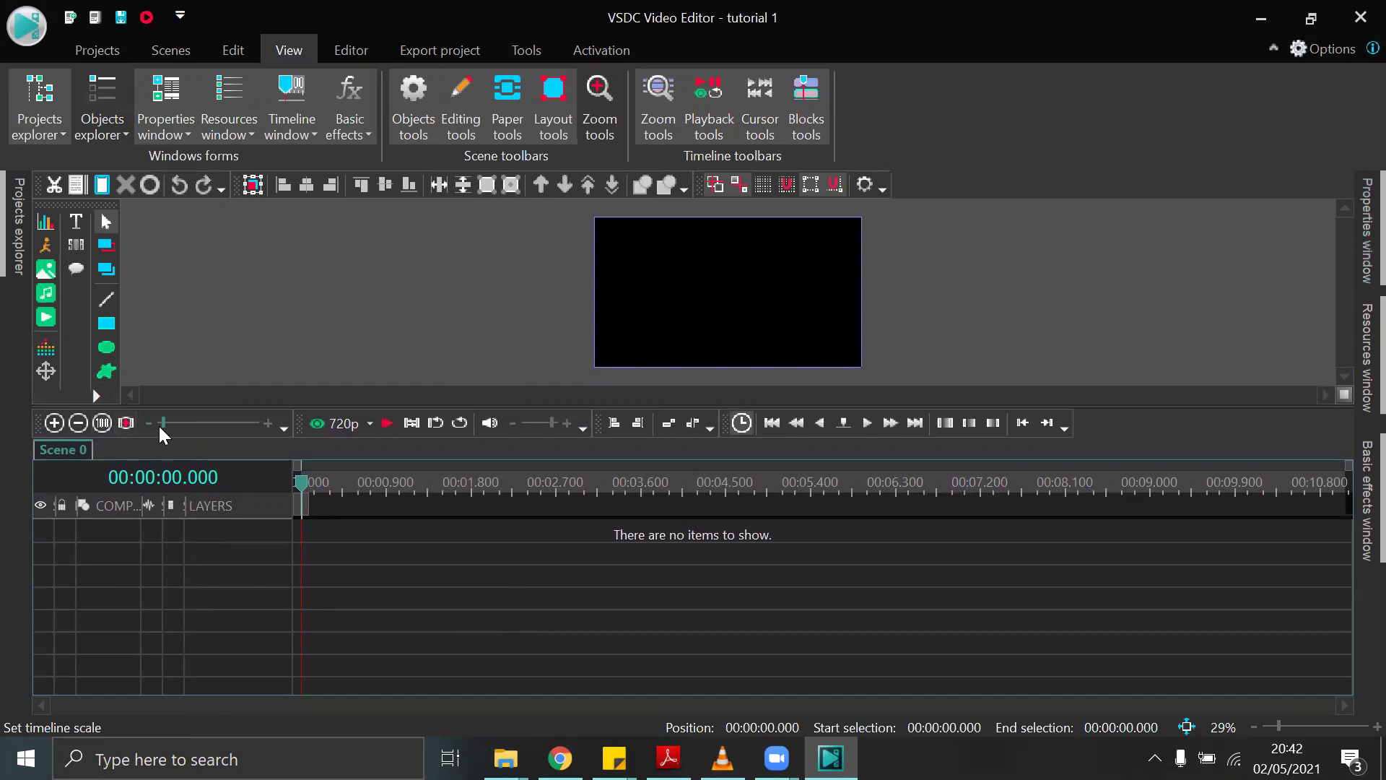
Enlarge the timeline scale slightly and check the available preview quality options without changing the selection.
drag(163, 424, 177, 461)
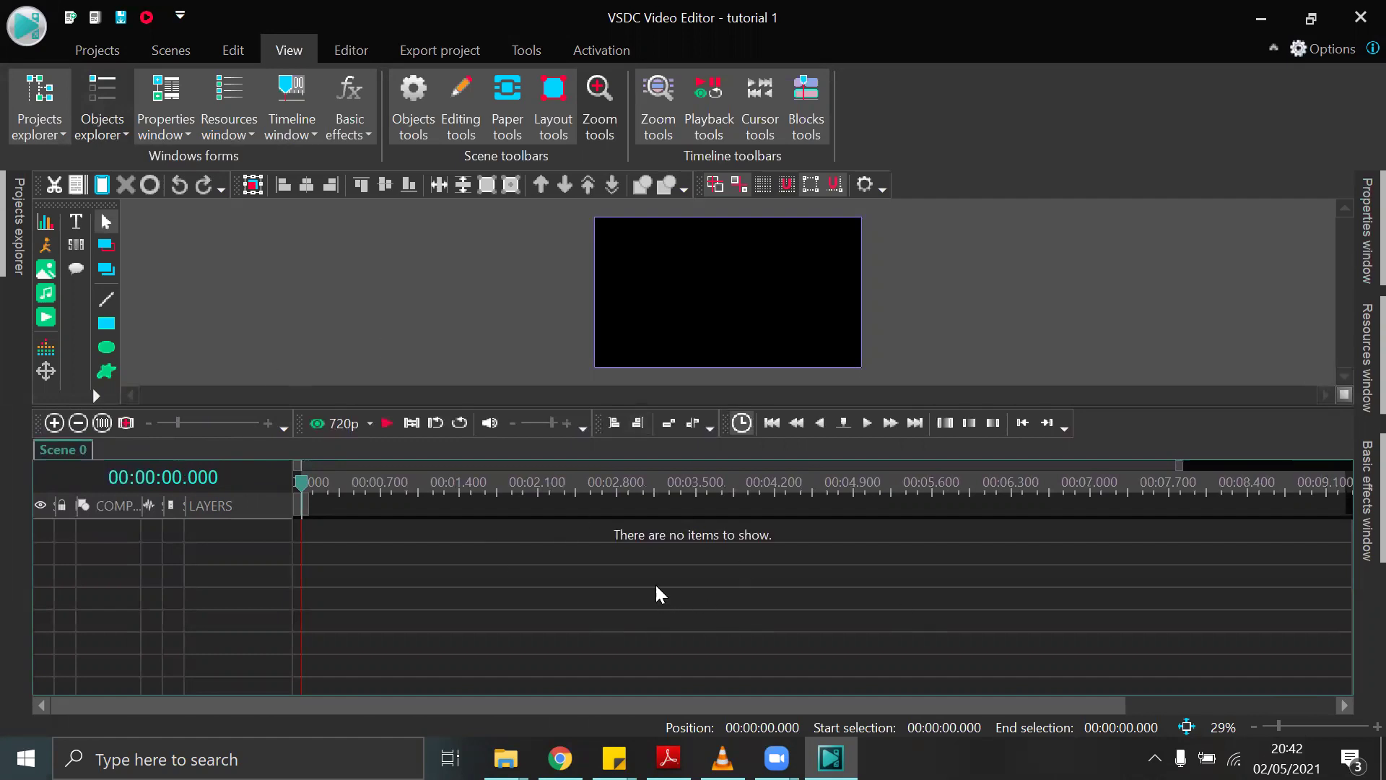
click(369, 424)
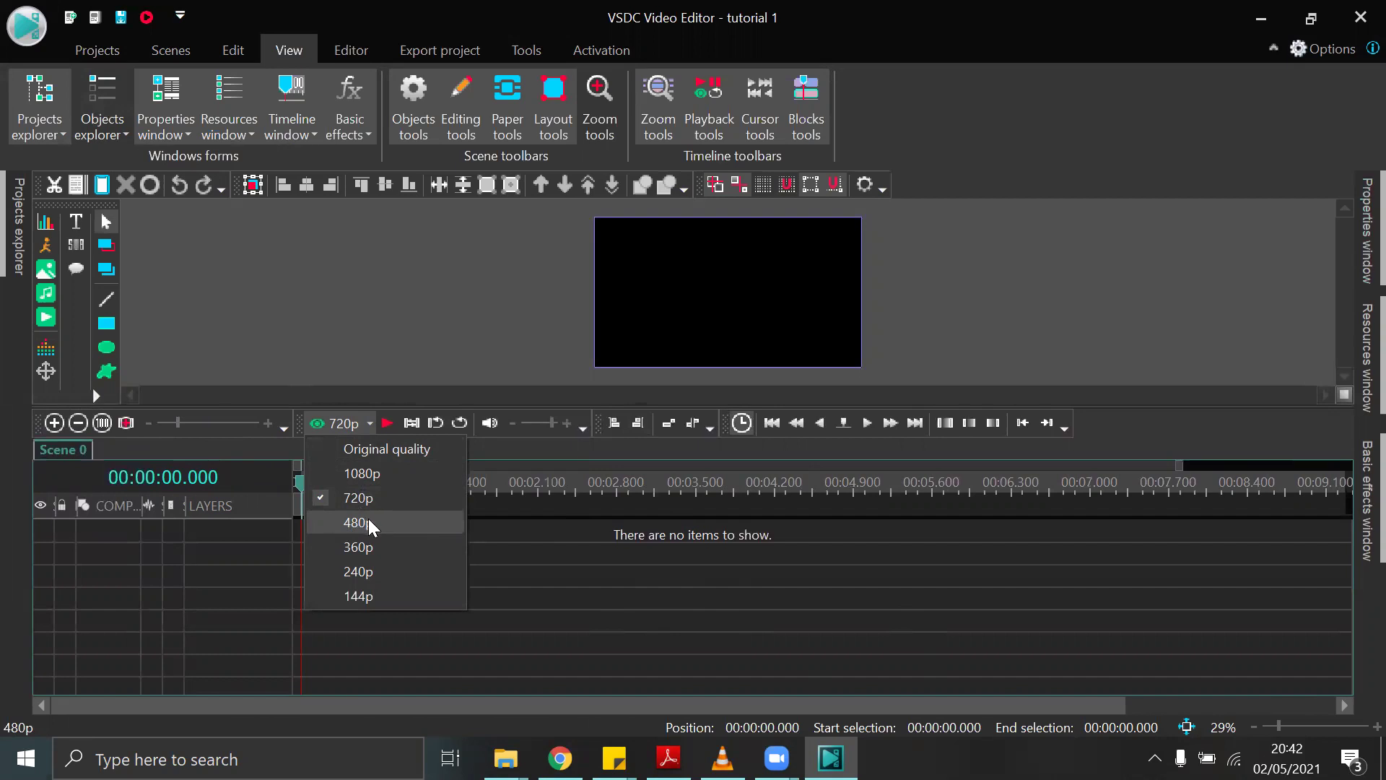
click(379, 241)
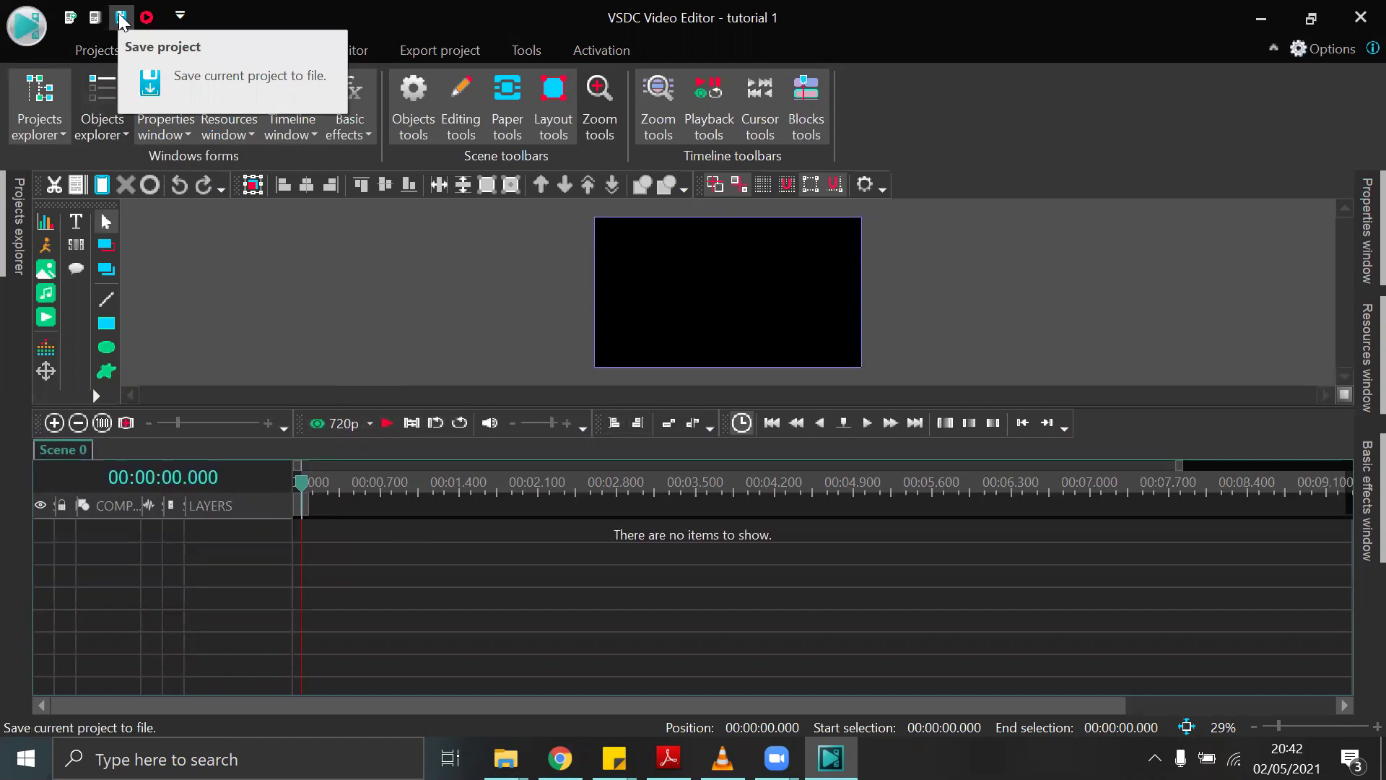
Set the saving options to automatically save the project every 10 minutes and apply them.
click(1301, 49)
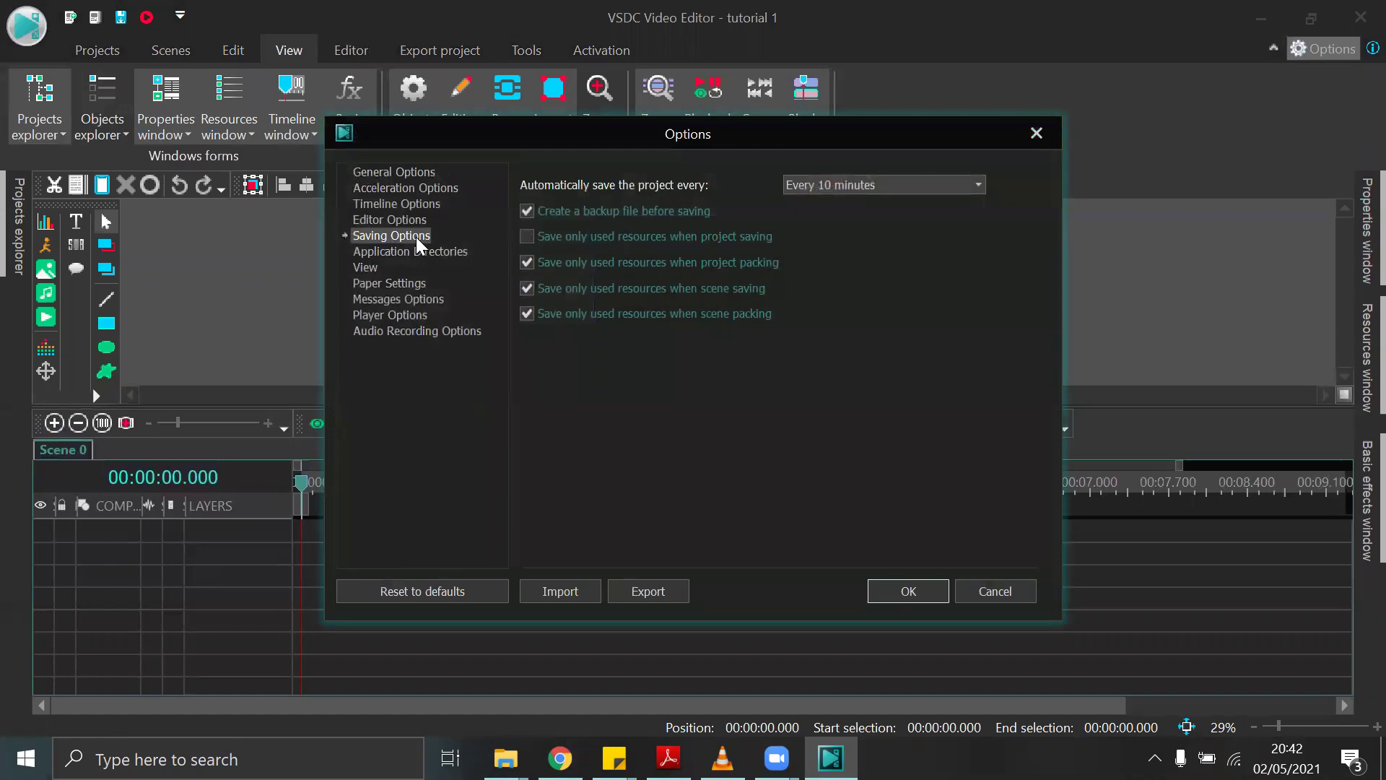
click(911, 185)
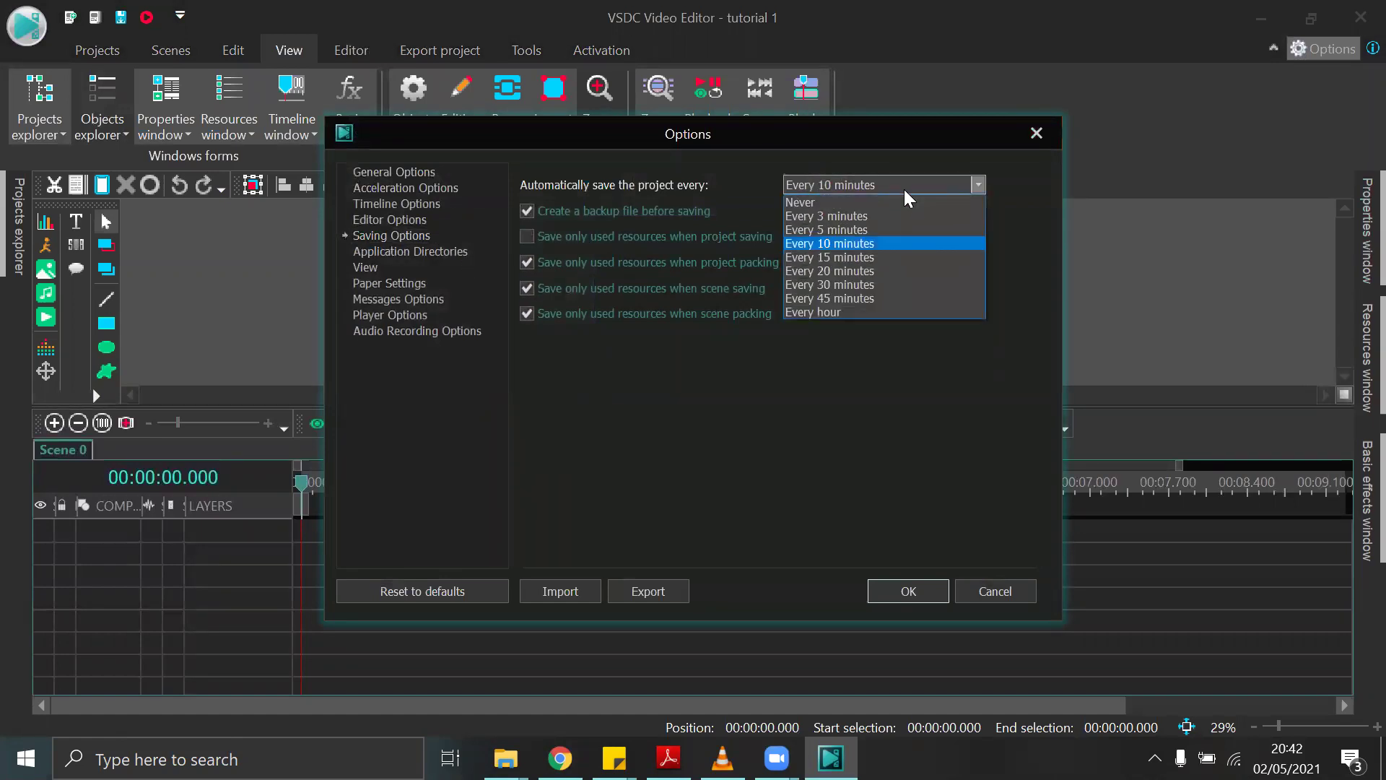
click(859, 245)
click(910, 593)
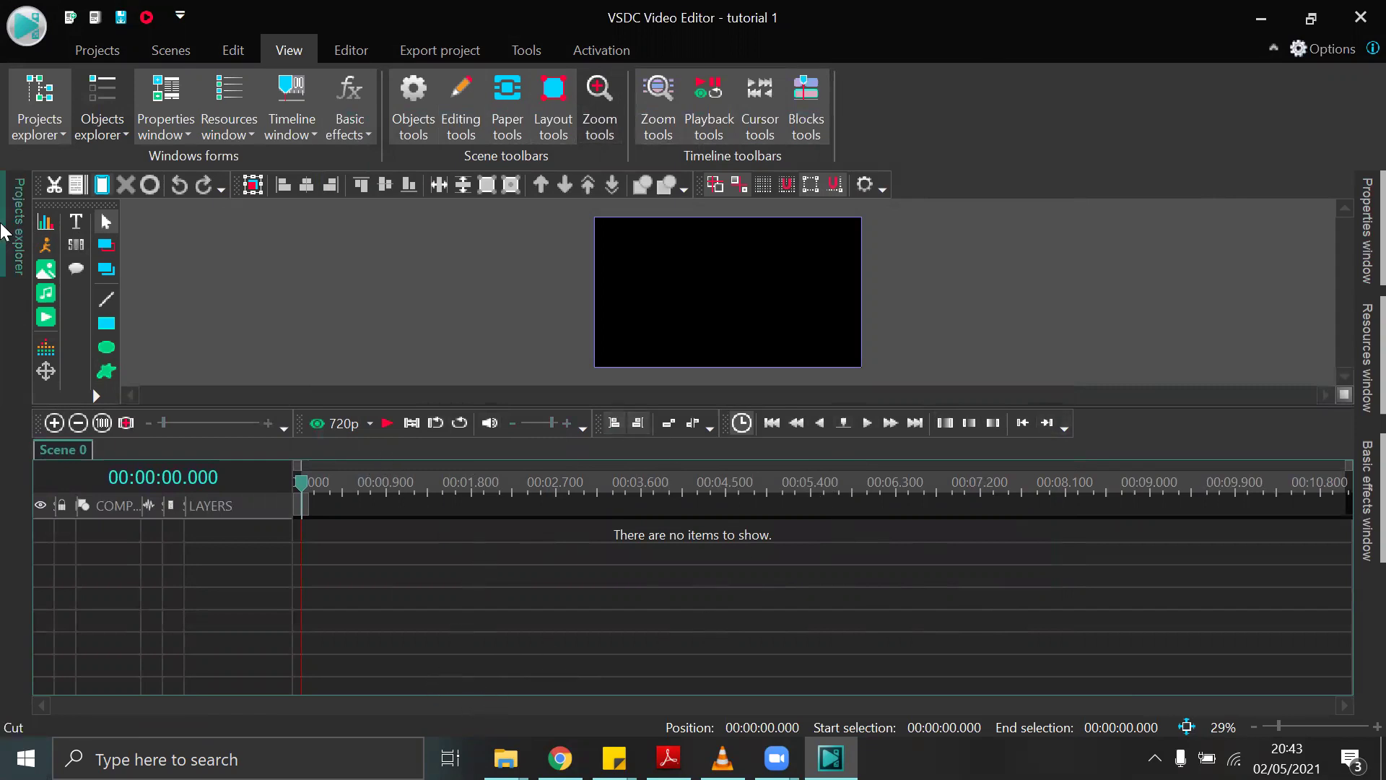
Look through the types of objects that can be added to the scene.
click(337, 54)
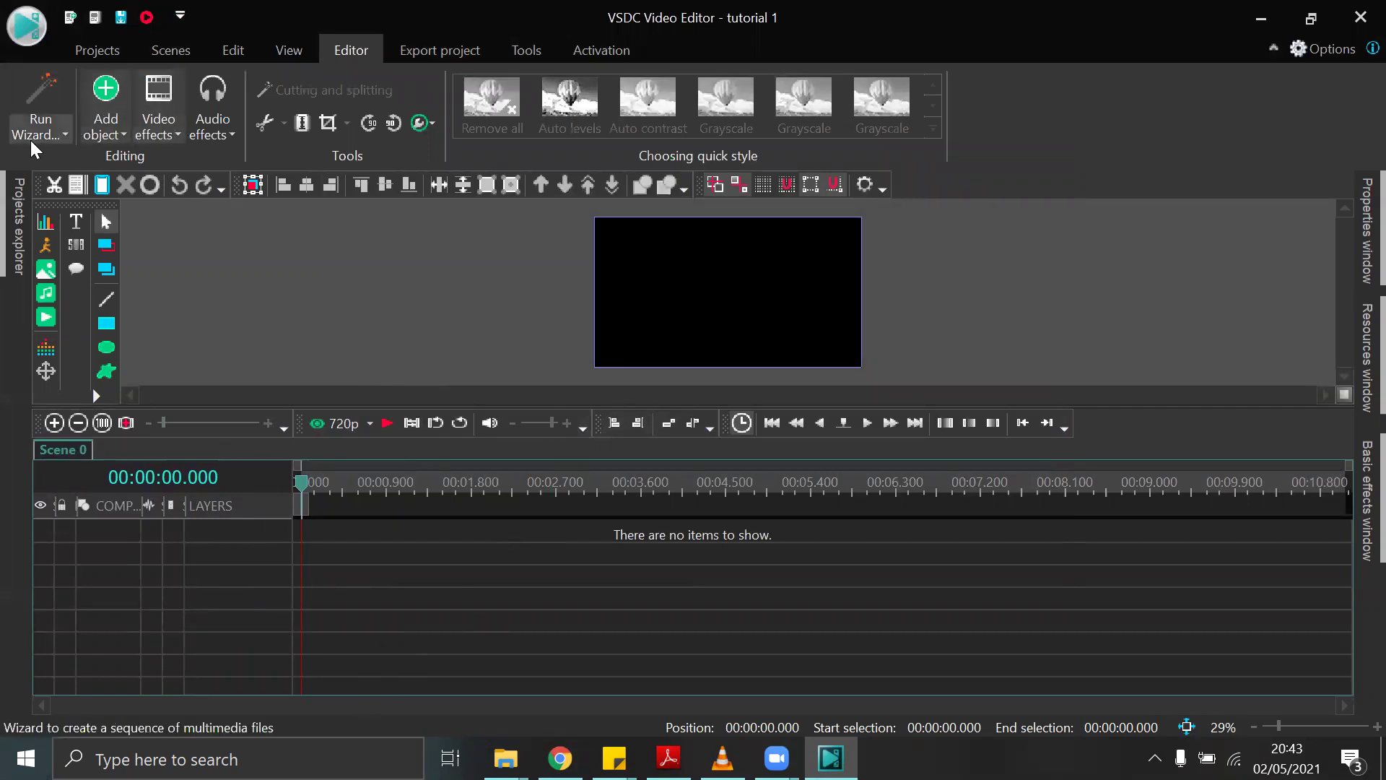
click(106, 128)
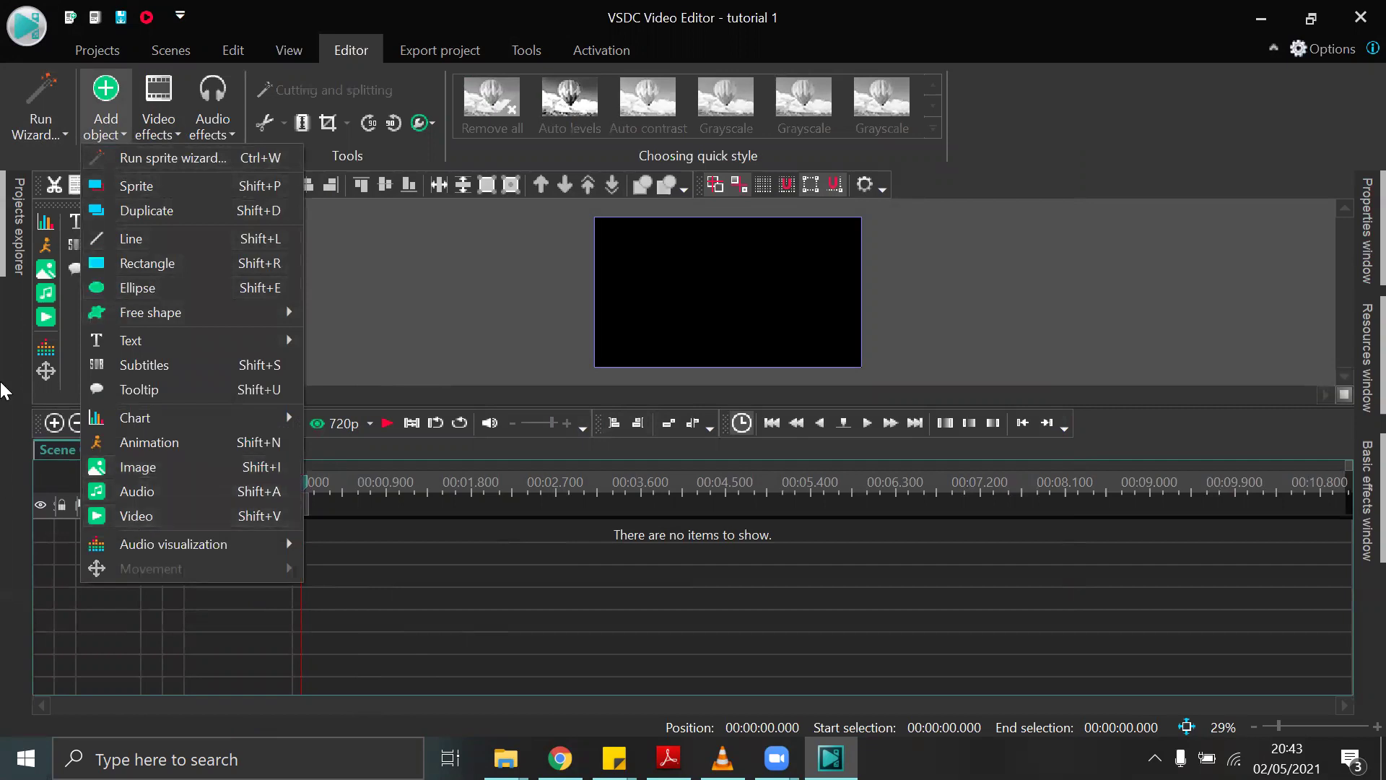
click(32, 322)
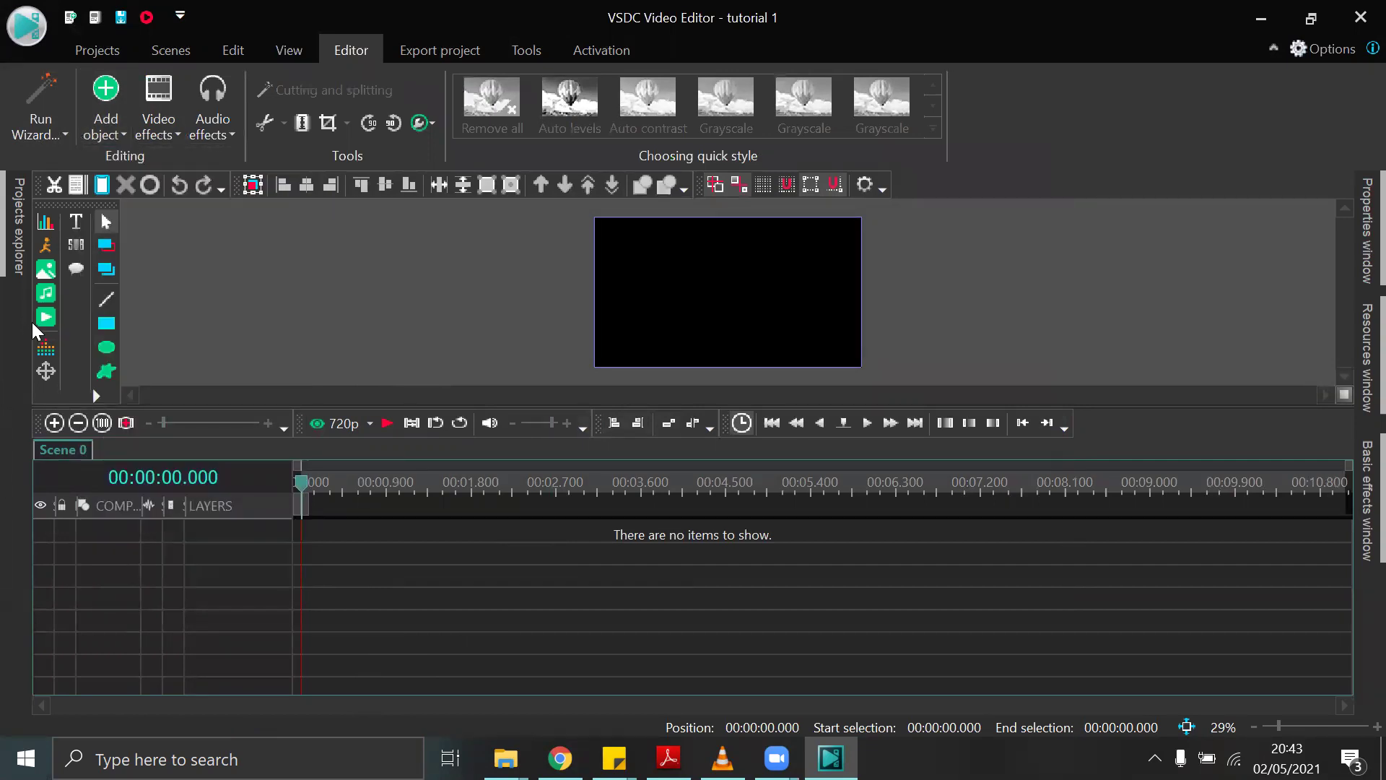
Start adding a video object and browse to the "video edit" folder in Downloads.
click(110, 106)
click(119, 516)
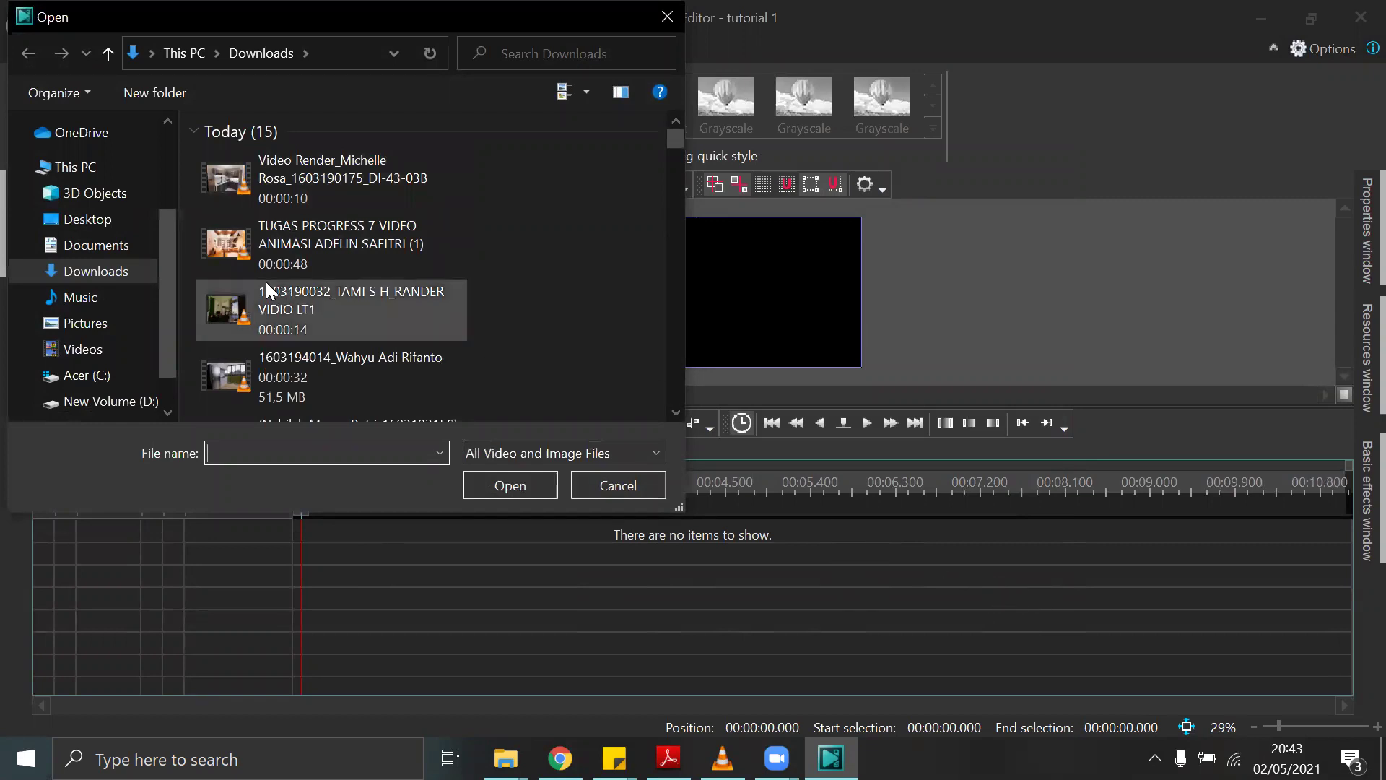
scroll(266, 281, down, 10)
scroll(341, 283, up, 2)
scroll(337, 289, up, 3)
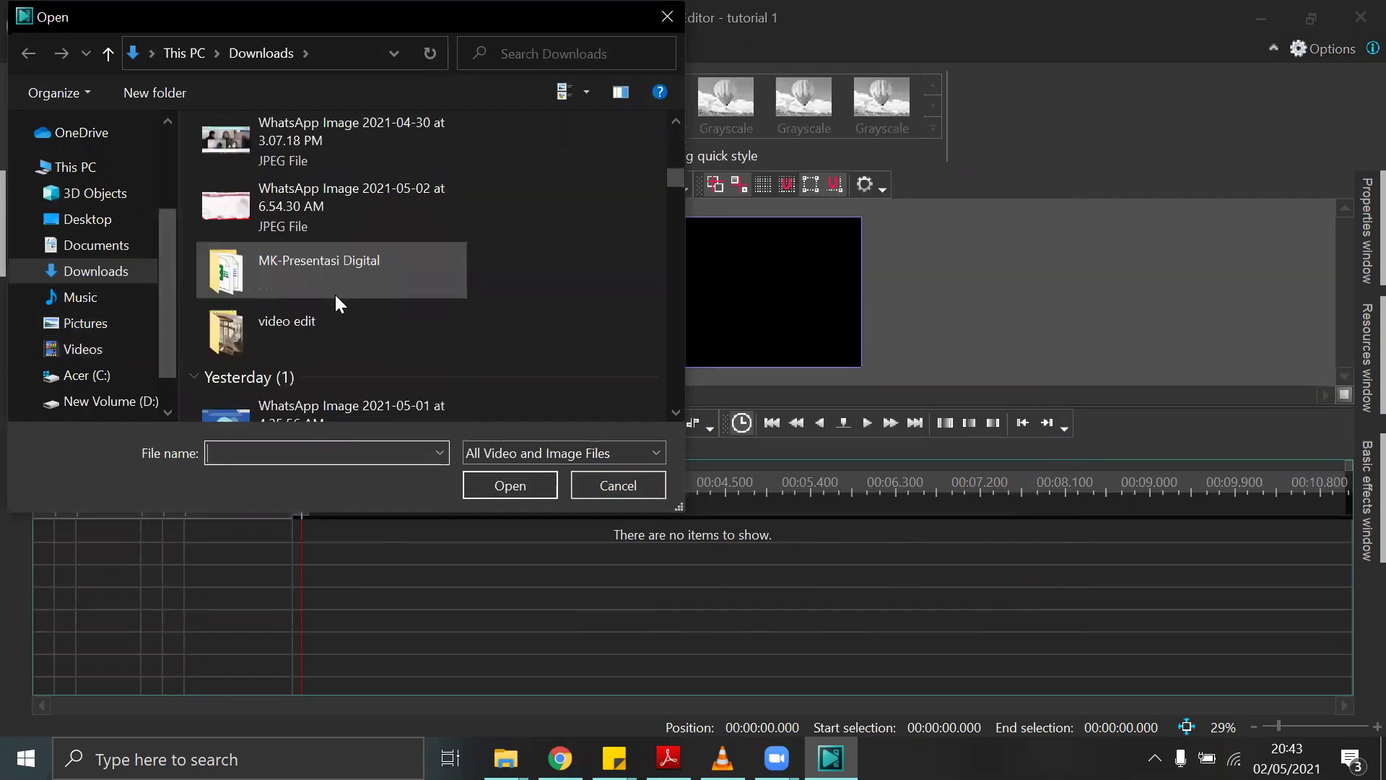
double_click(287, 335)
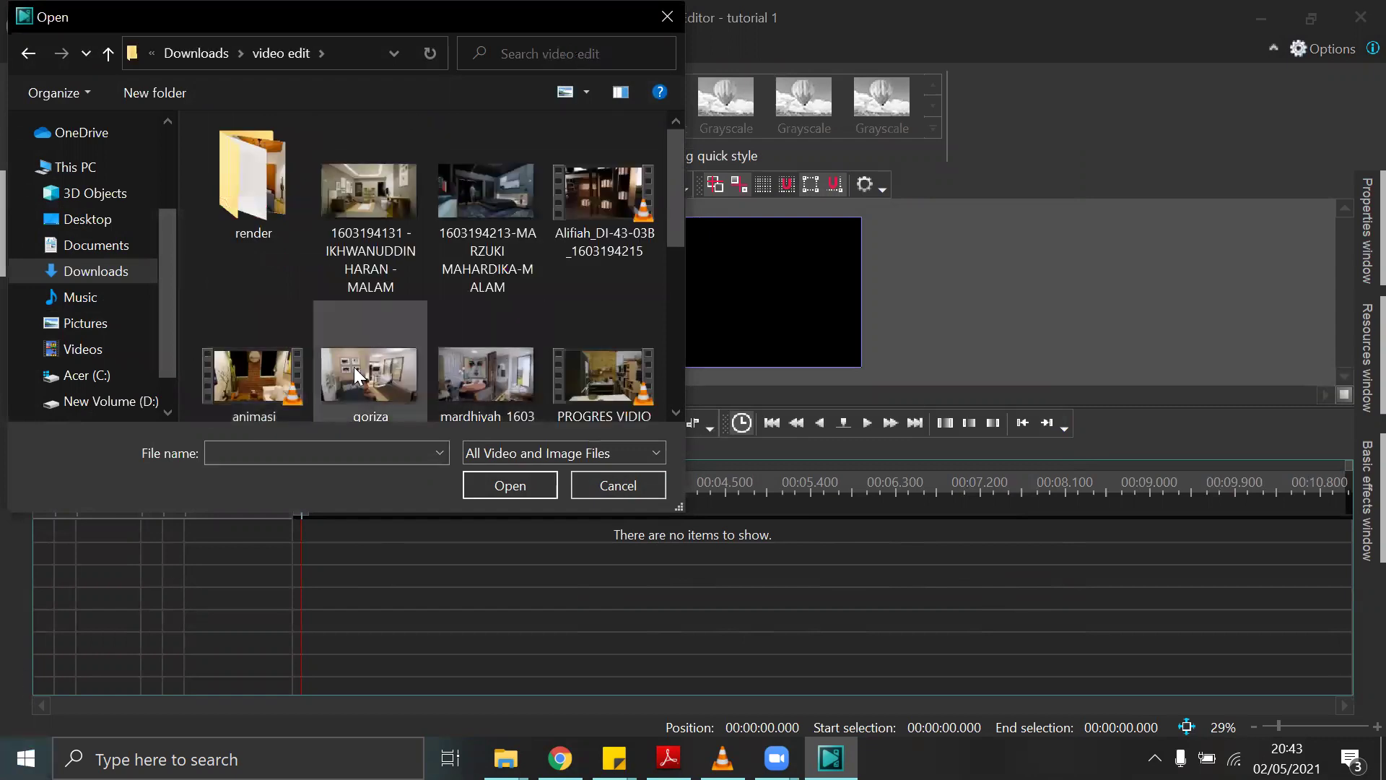
scroll(340, 389, down, 5)
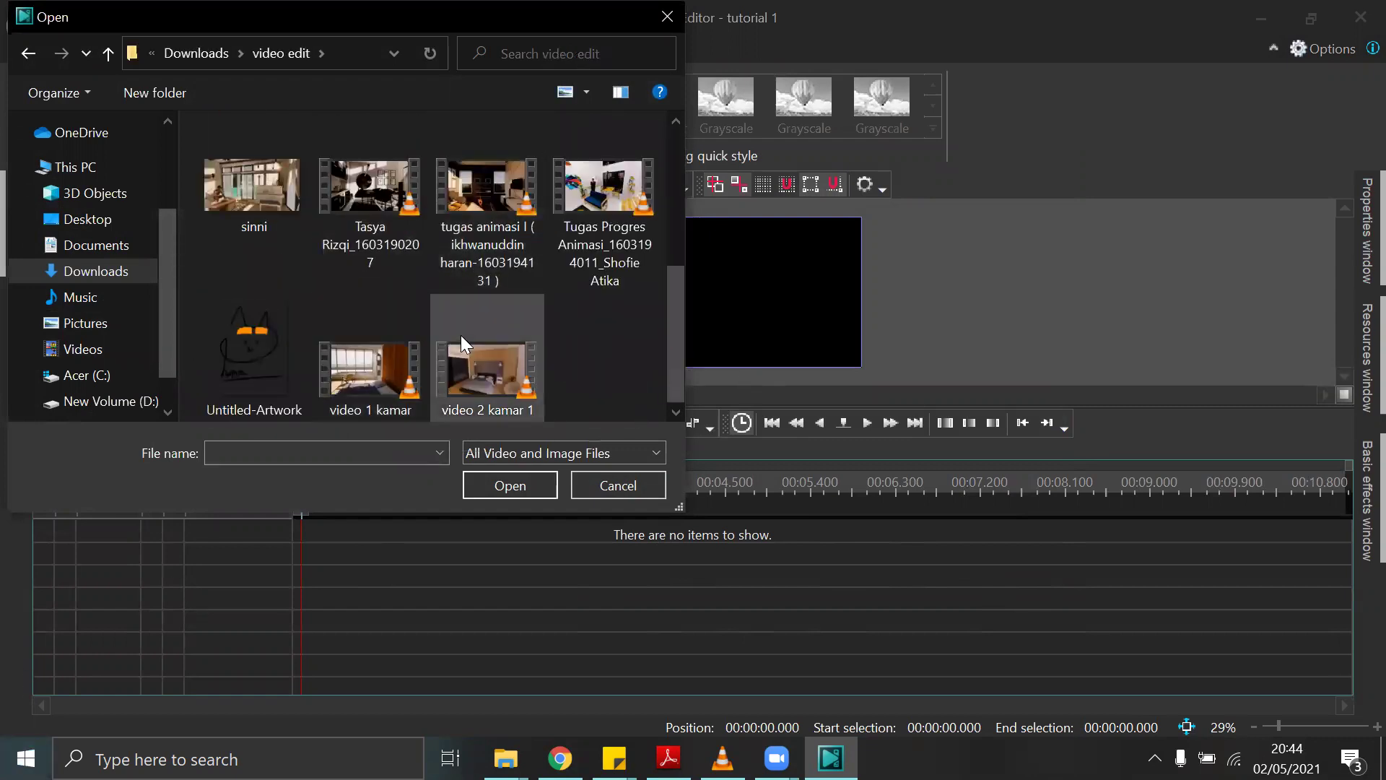
click(346, 384)
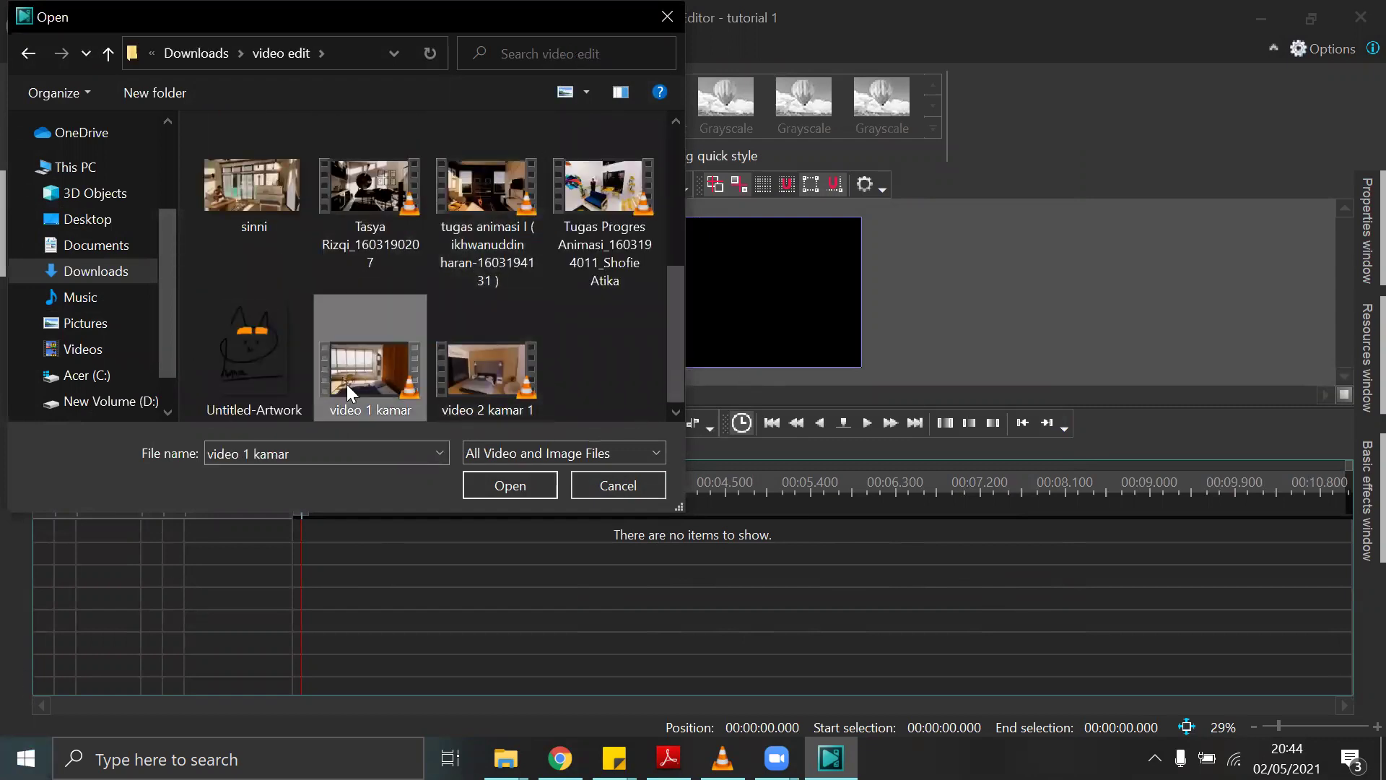
ctrl+click(464, 384)
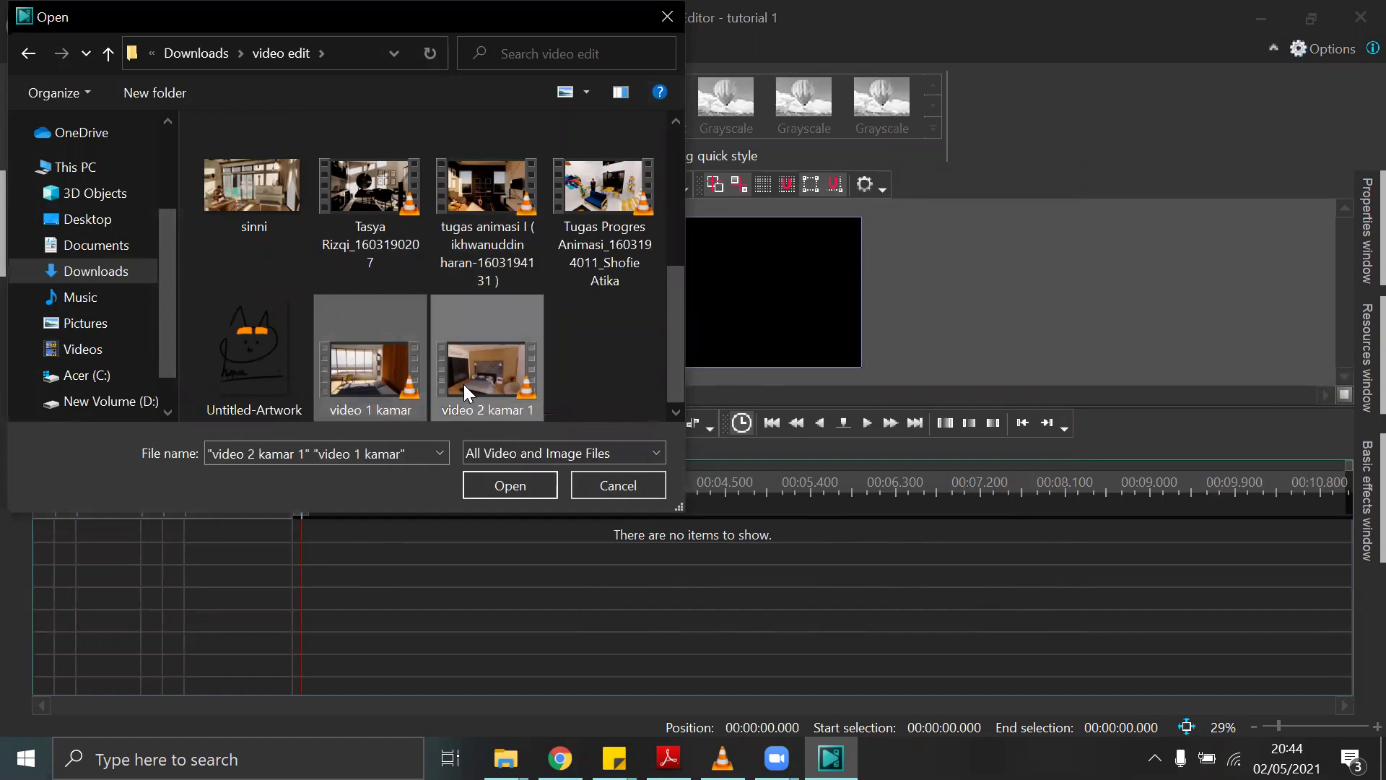
scroll(509, 303, up, 6)
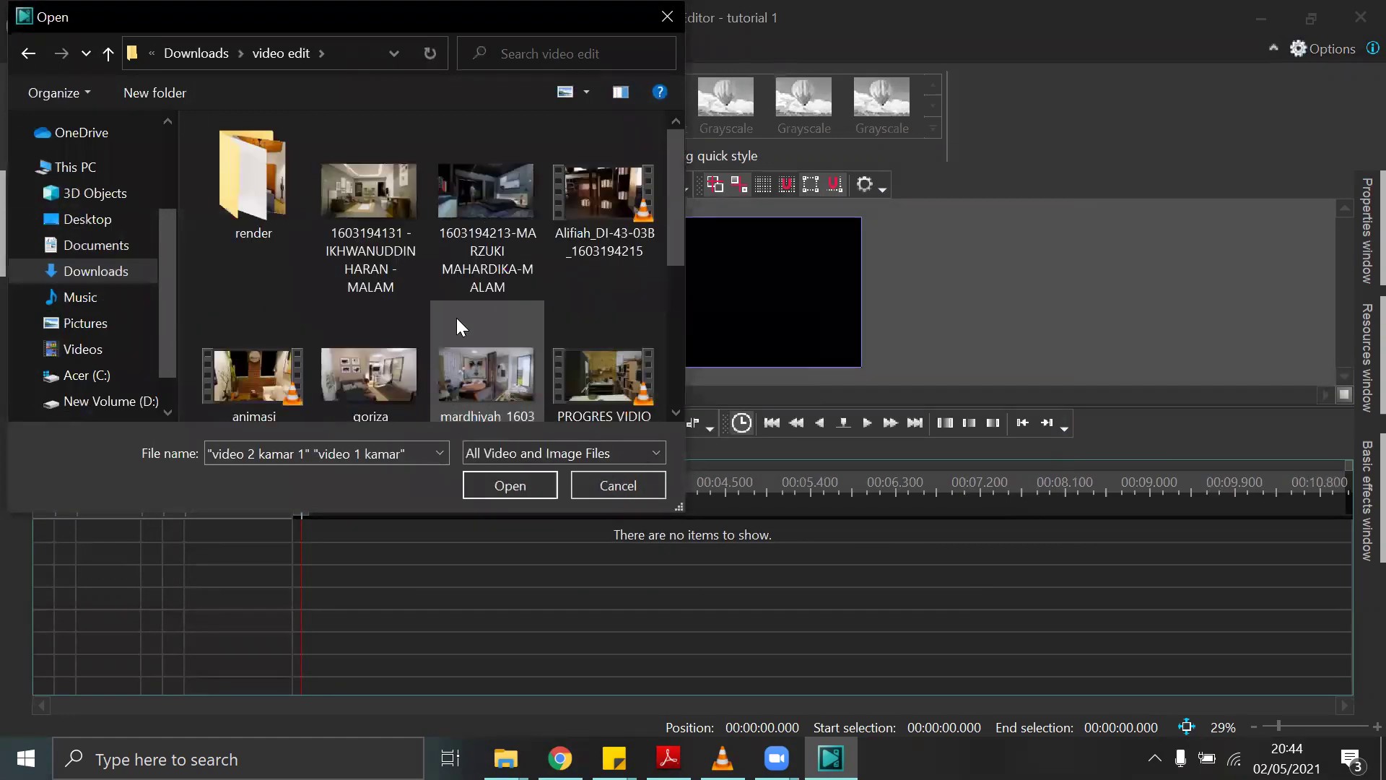
shift+click(254, 387)
scroll(254, 387, down, 1)
Import the animasi, video 1 kamar and video 2 kamar 1 videos together and add them to one layer.
click(264, 359)
scroll(389, 361, down, 3)
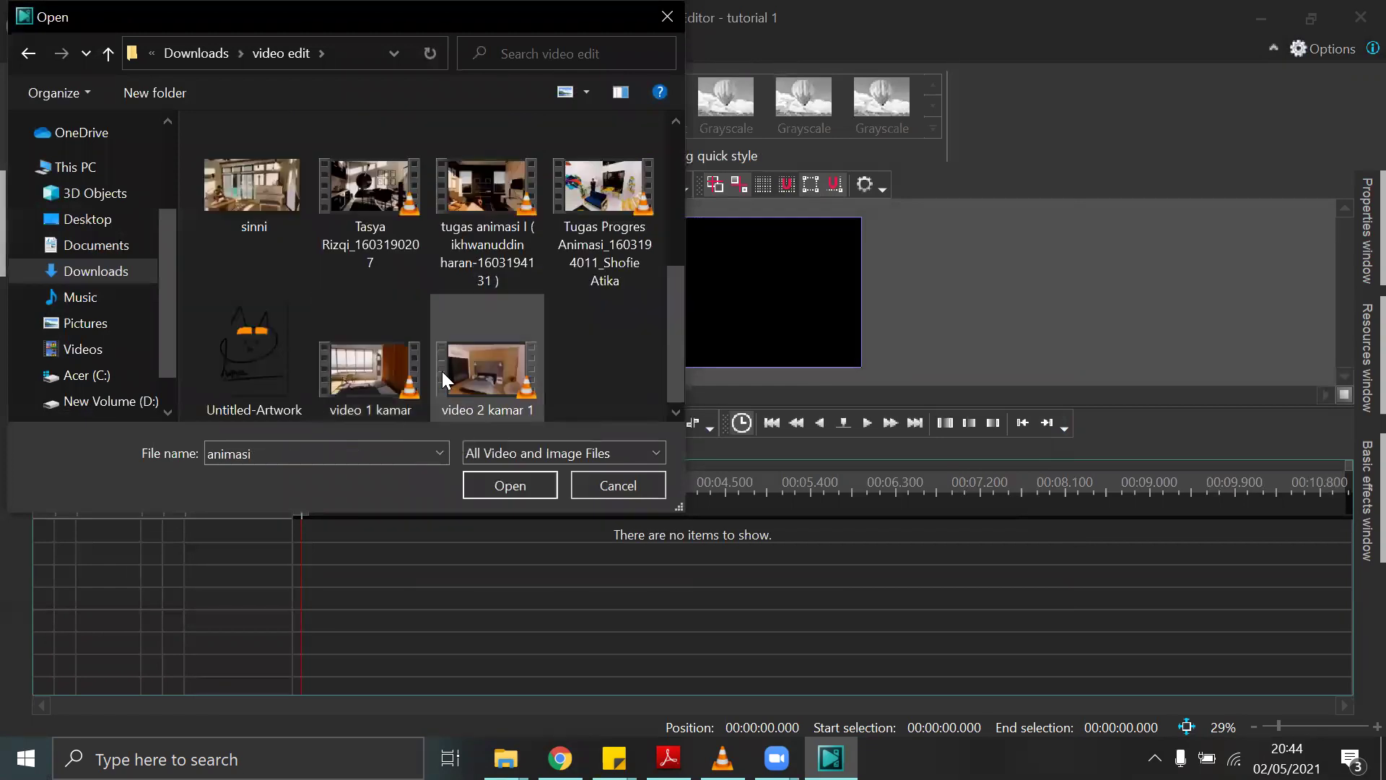
ctrl+click(402, 371)
ctrl+click(462, 371)
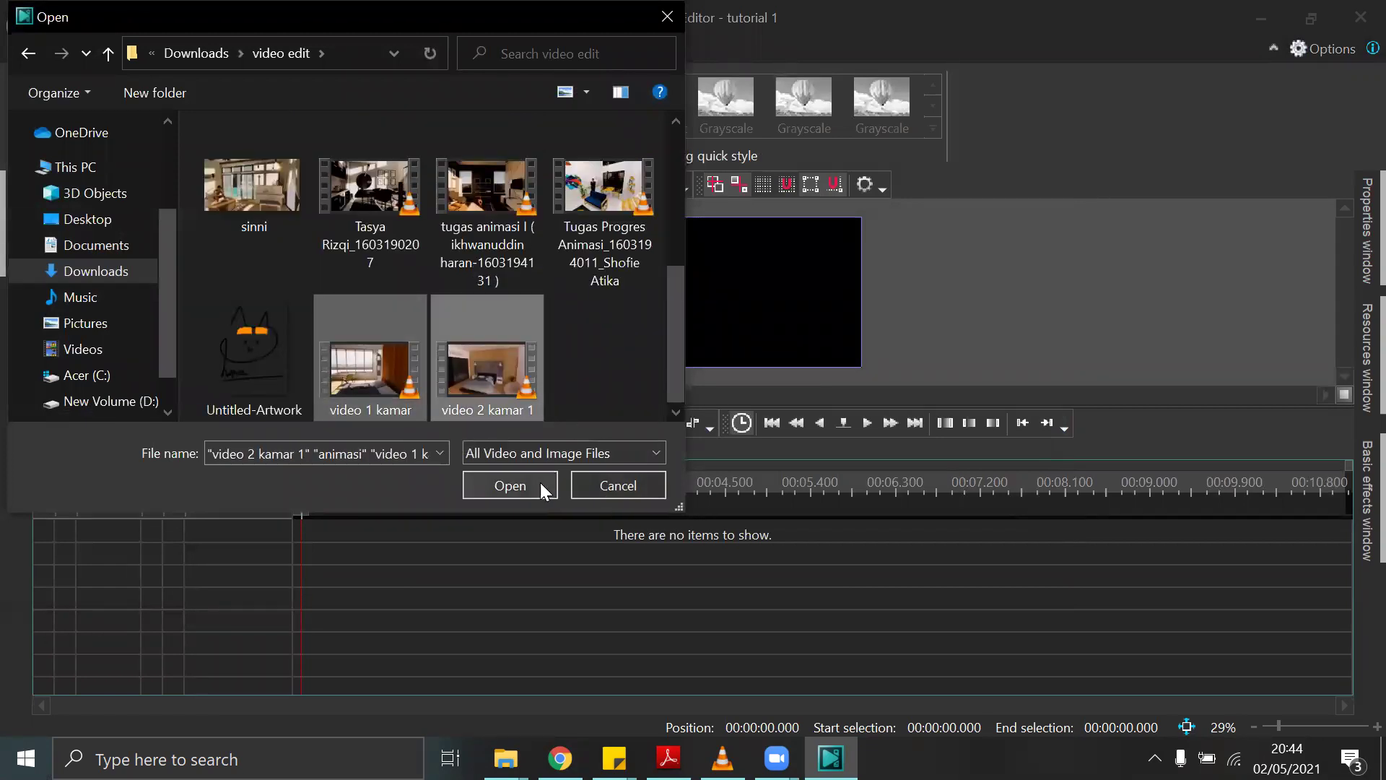
click(540, 482)
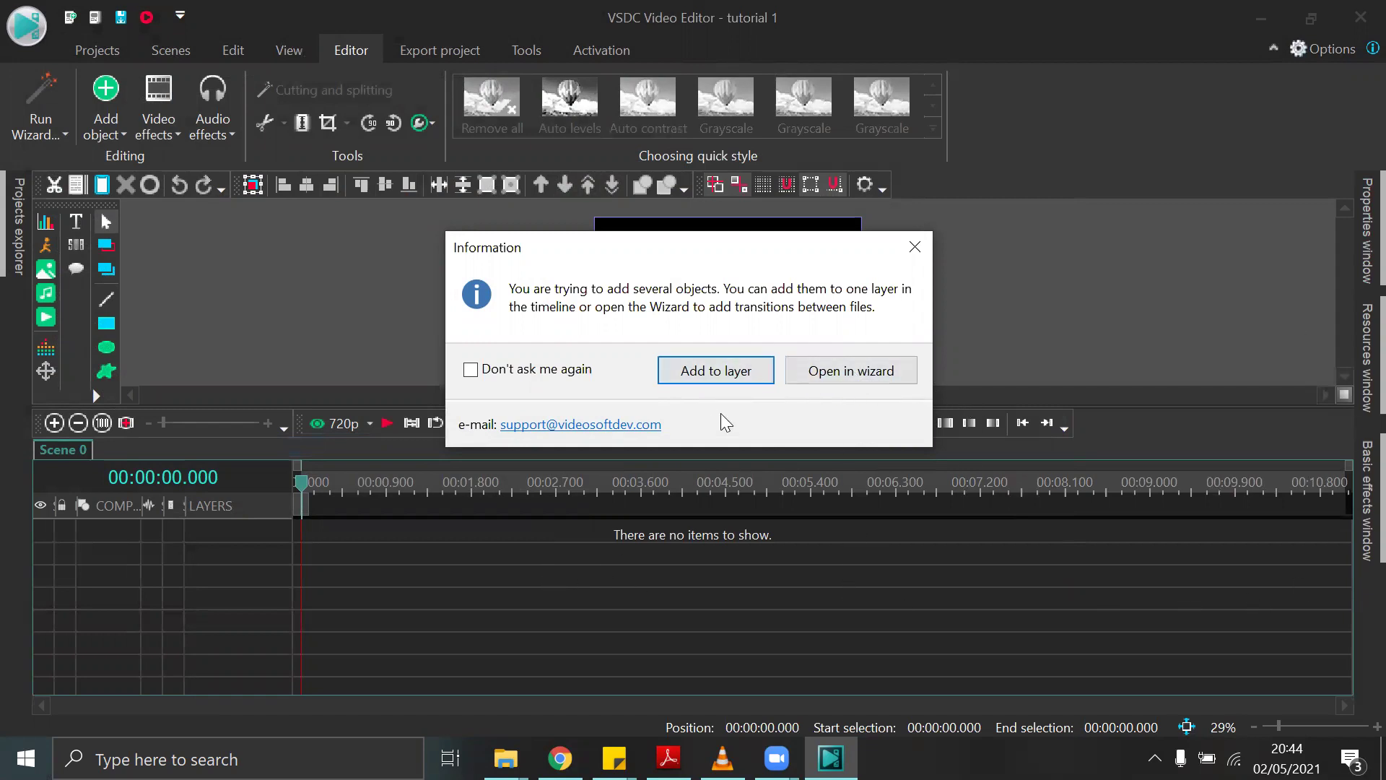
click(688, 372)
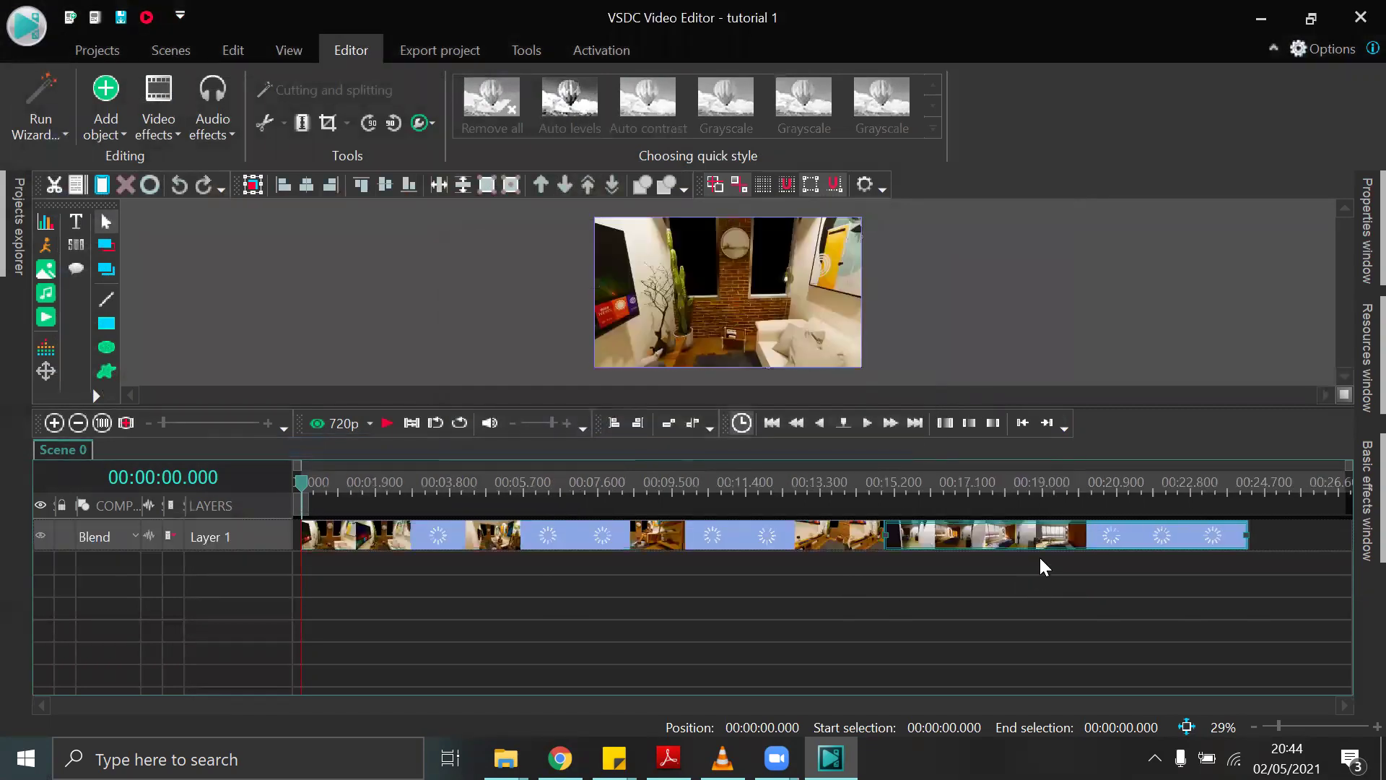
Preview the imported clips by moving the playhead to about 00:00:21.100 and back to the start of the timeline.
click(437, 549)
click(1052, 546)
drag(291, 485, 812, 622)
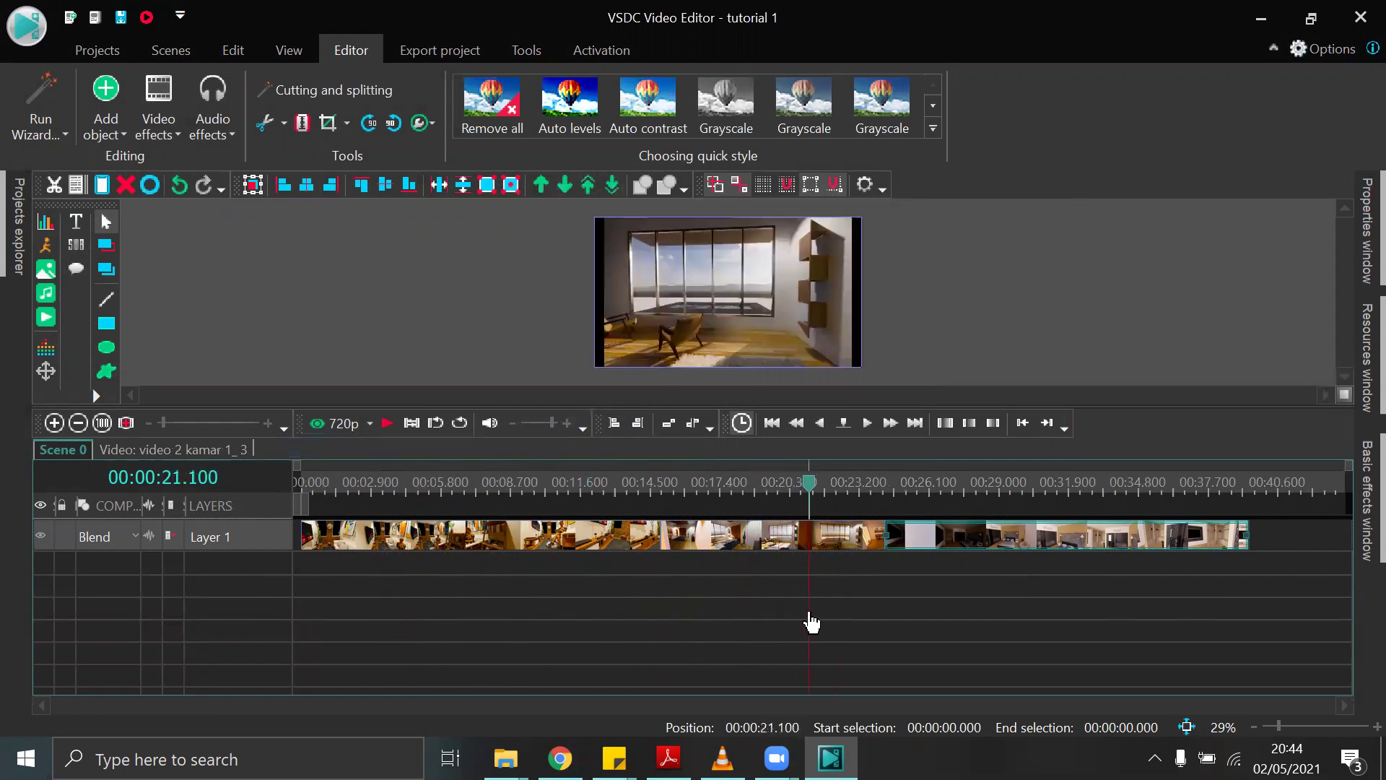
mouse_move(810, 484)
mouse_down()
mouse_move(1101, 492)
mouse_move(378, 488)
mouse_move(331, 514)
mouse_move(330, 488)
mouse_move(238, 489)
mouse_up()
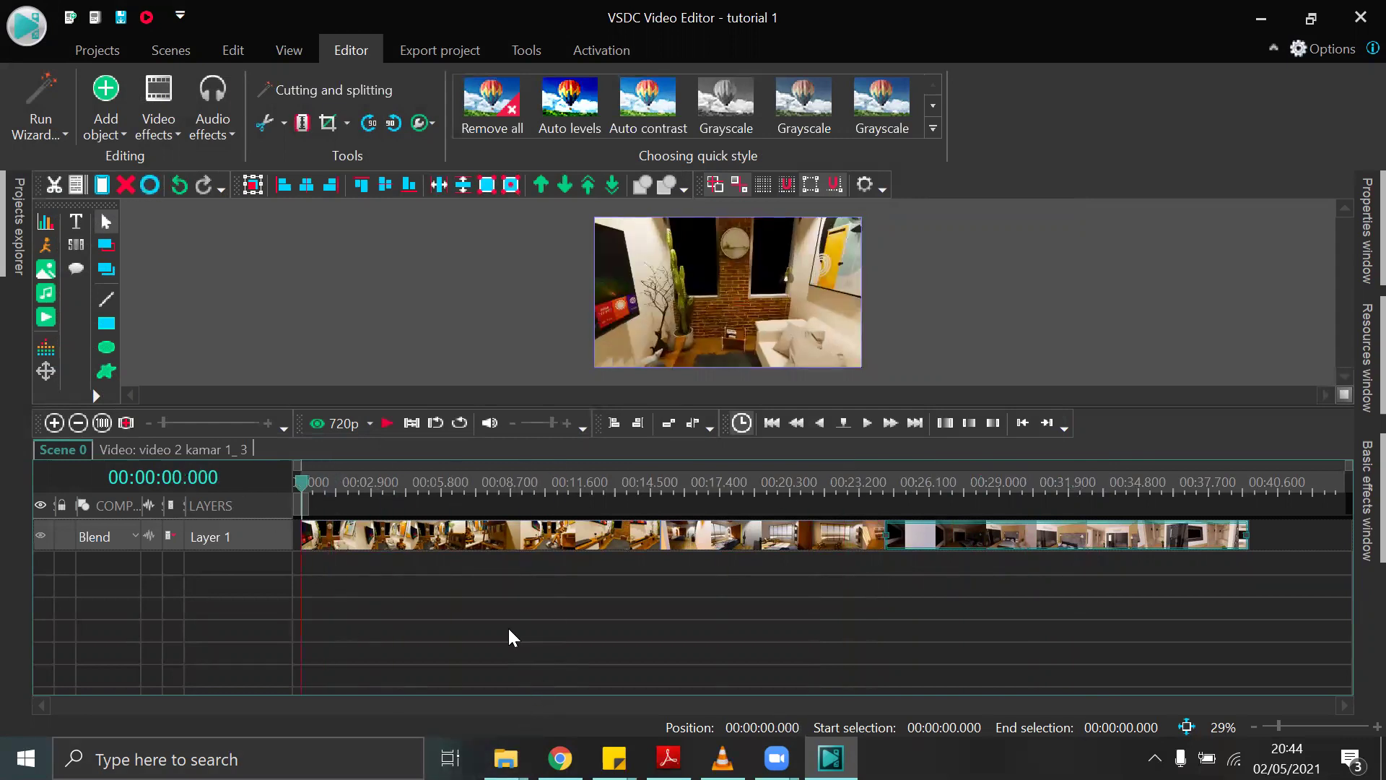
Delete the animasi, video 1 kamar and video 2 kamar 1 clips from the timeline one after another.
click(485, 547)
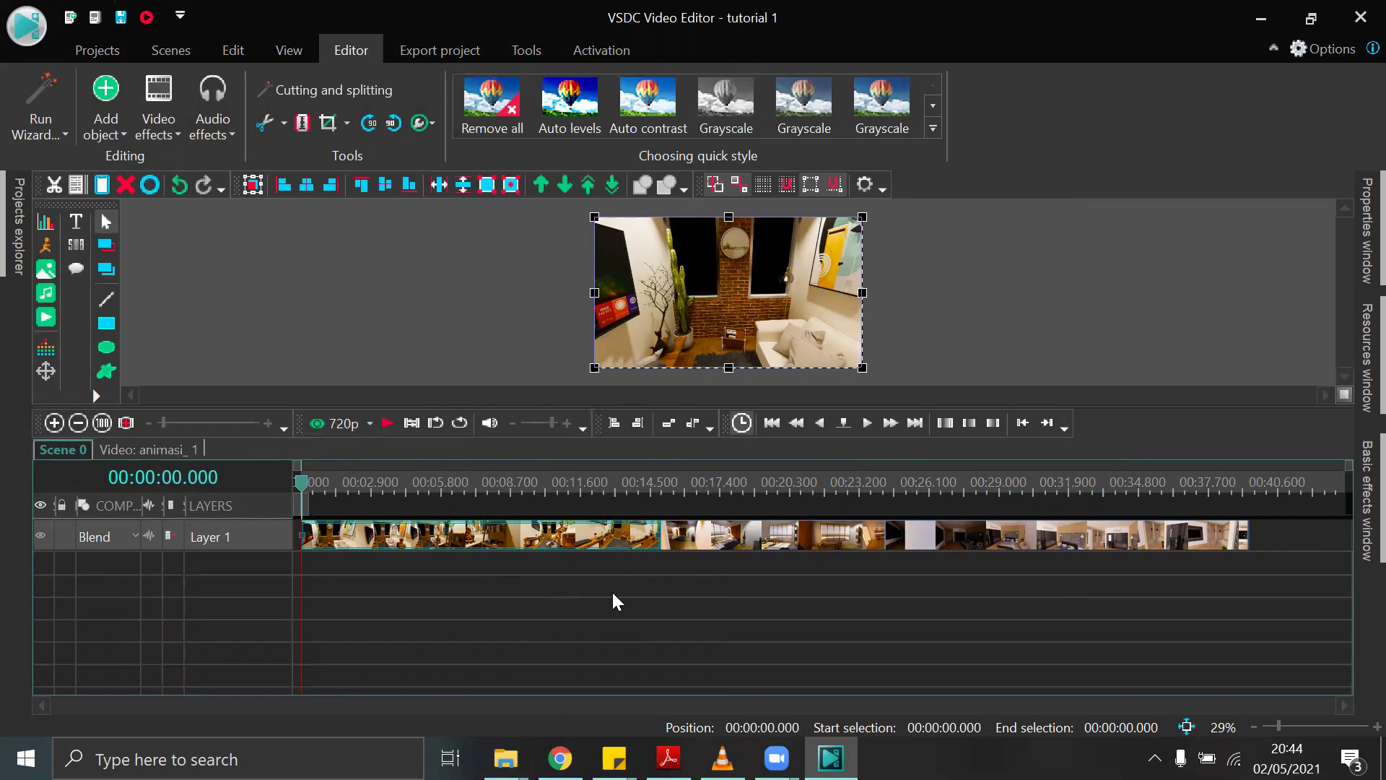
key(Delete)
click(729, 549)
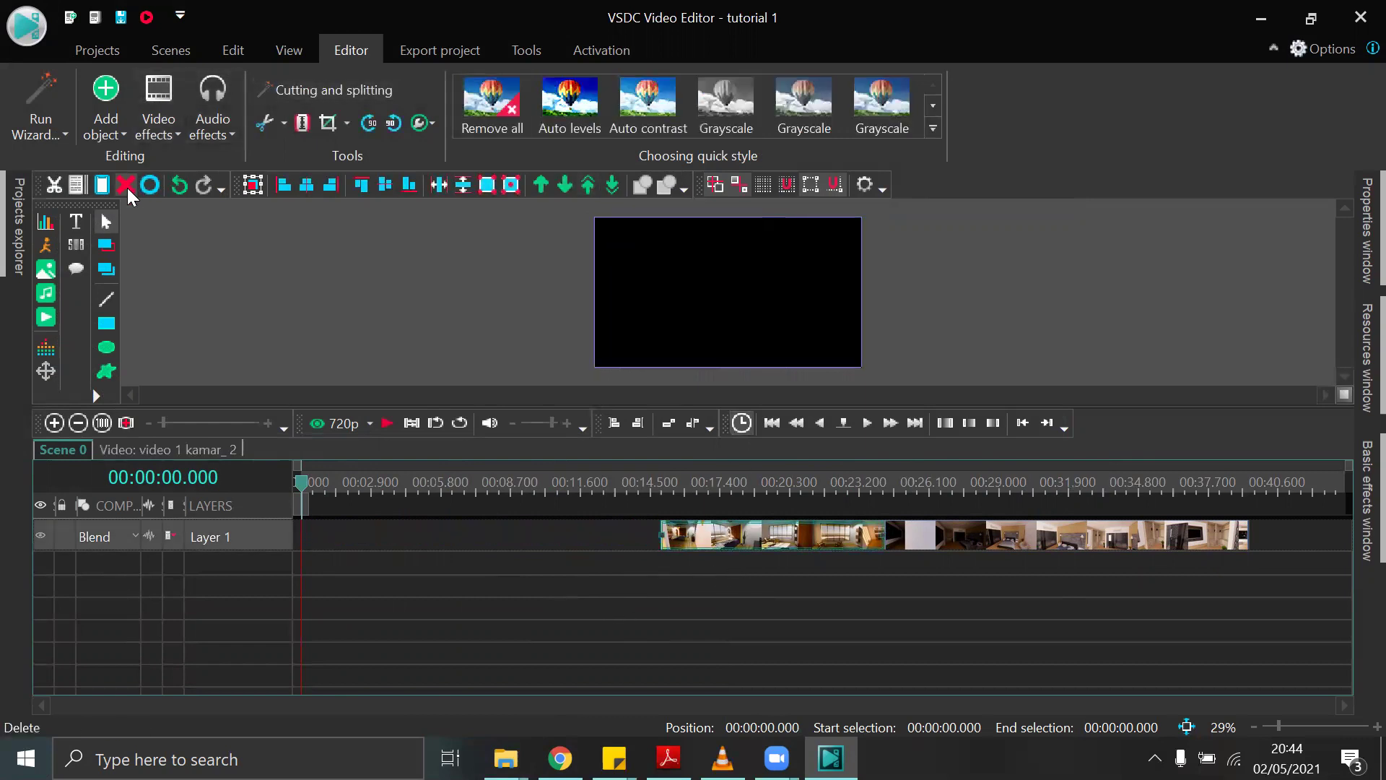
click(127, 188)
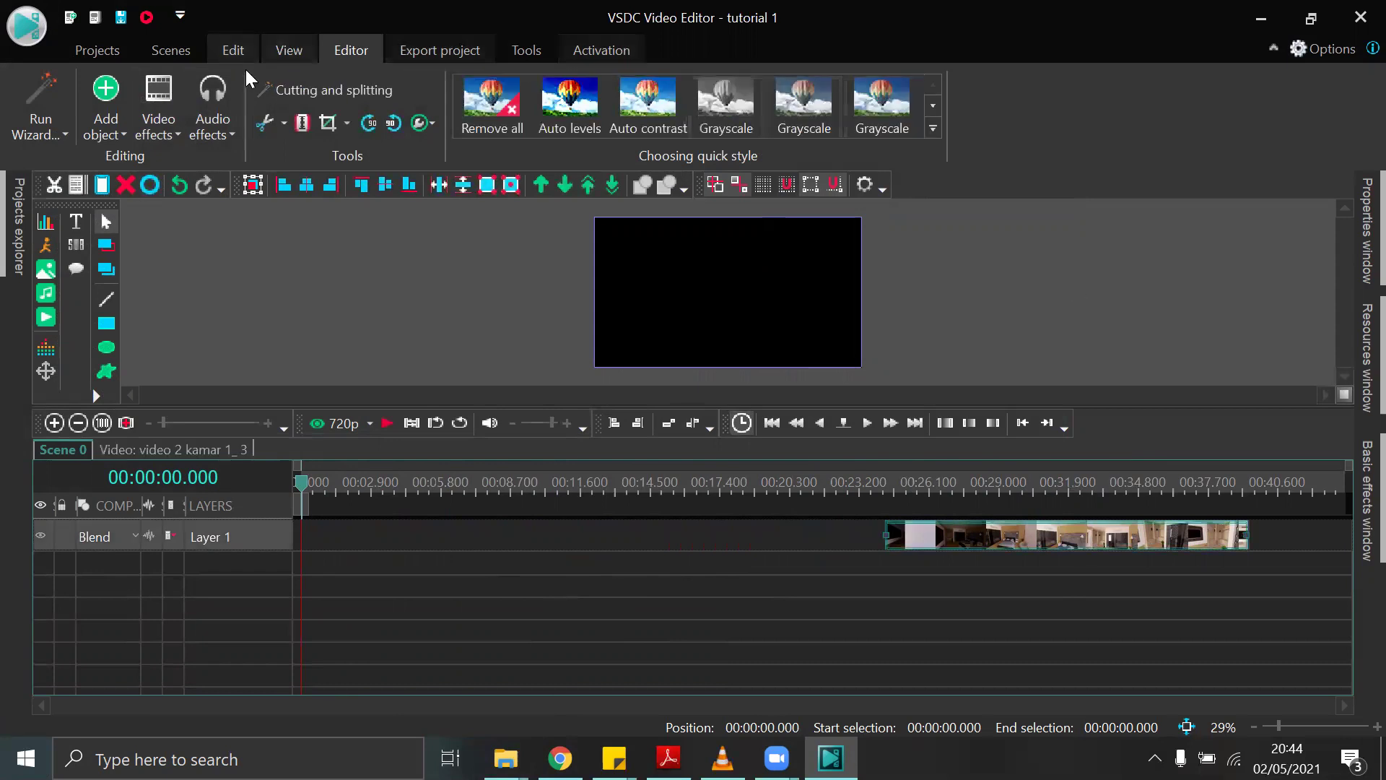
click(233, 53)
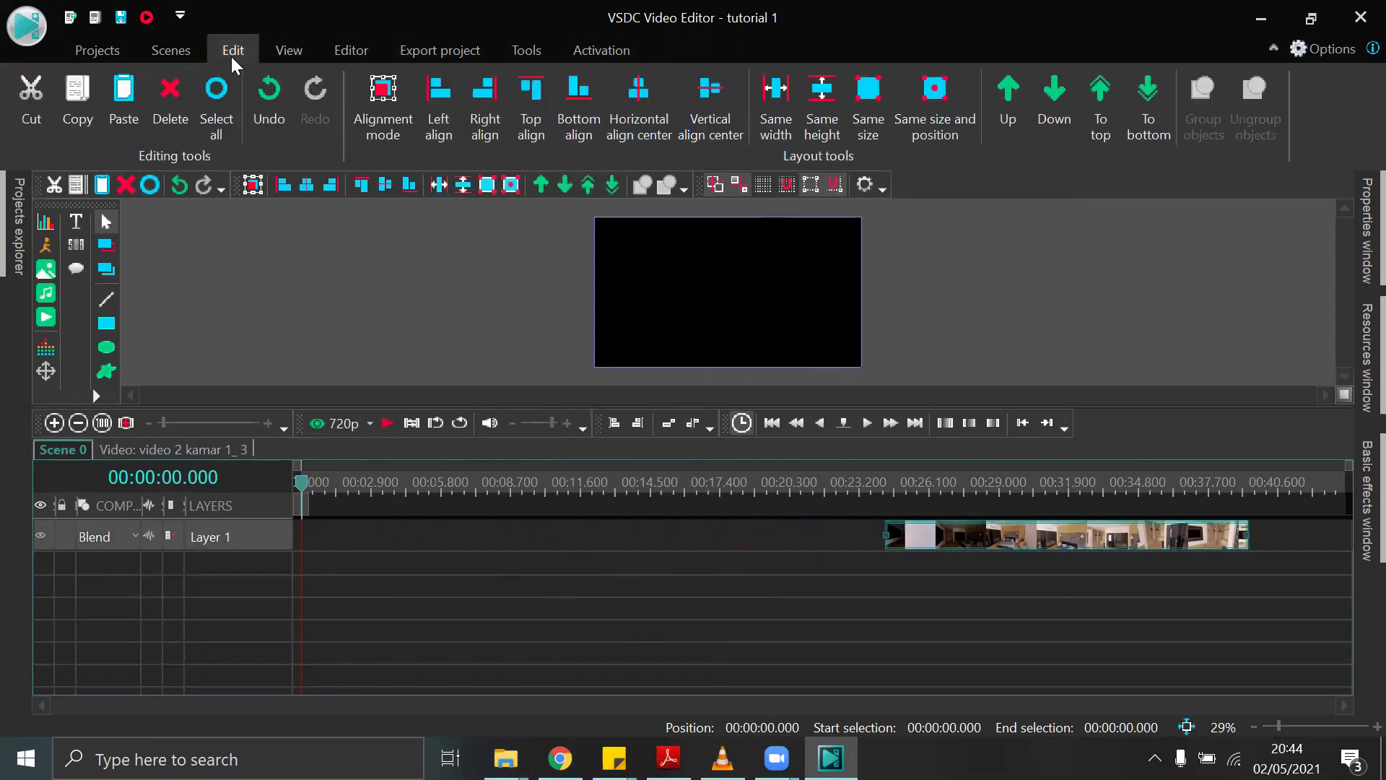
click(170, 100)
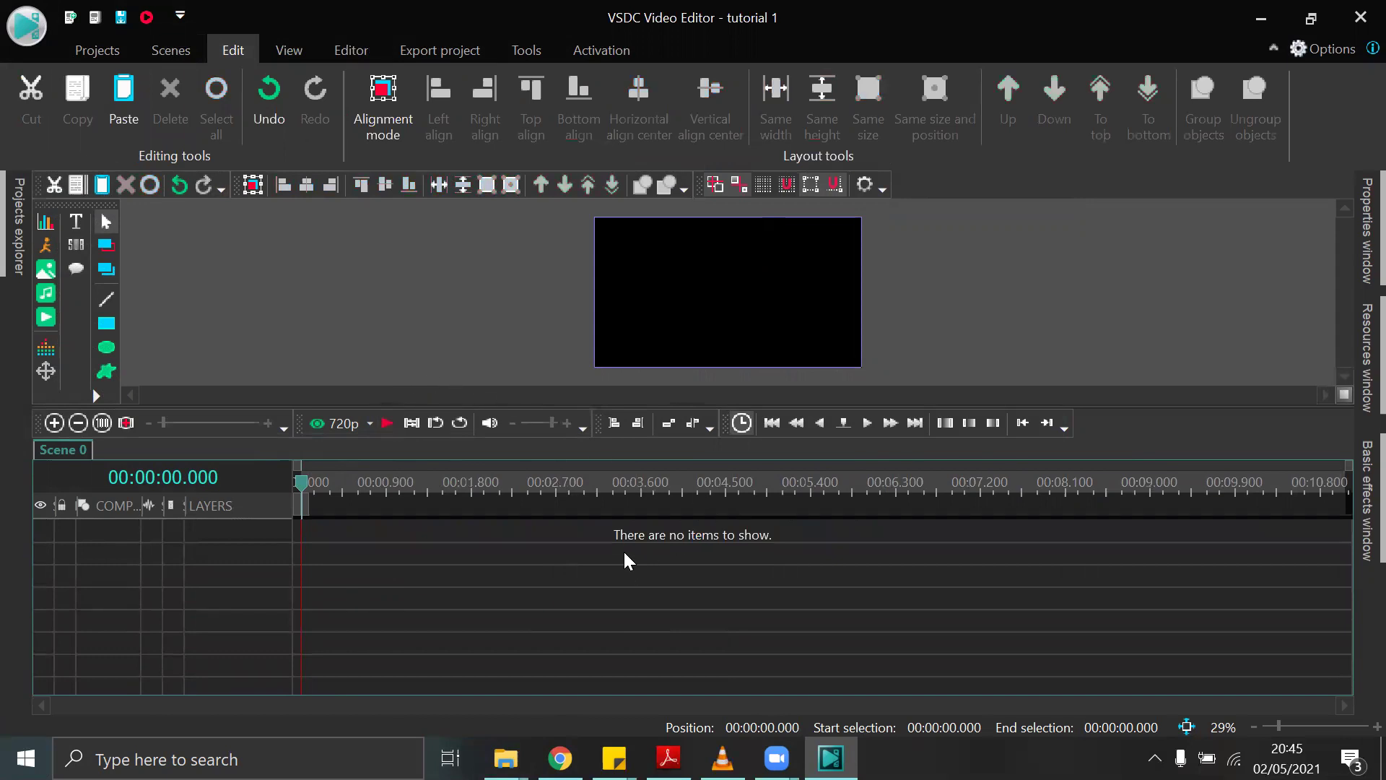
Undo the three clip deletions and redo them to empty the timeline again.
click(254, 107)
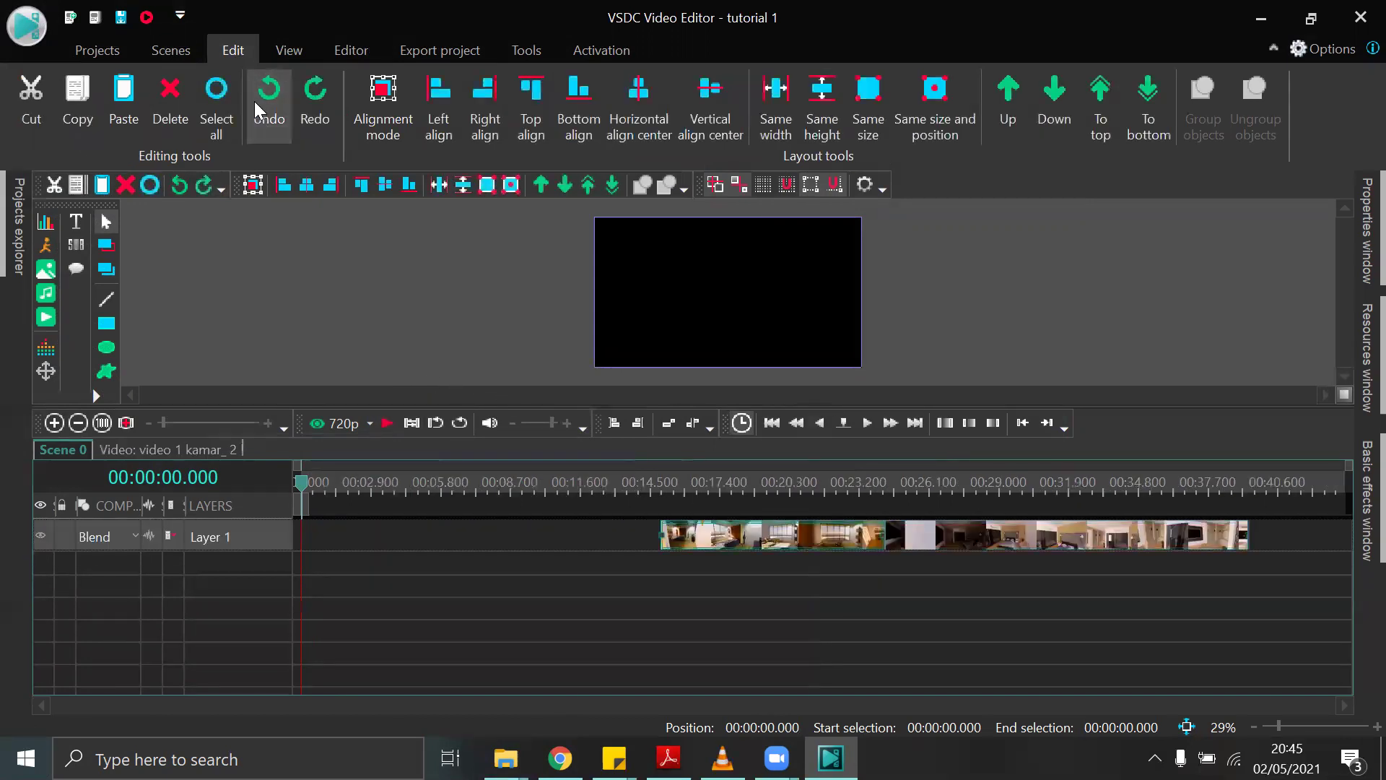
click(255, 101)
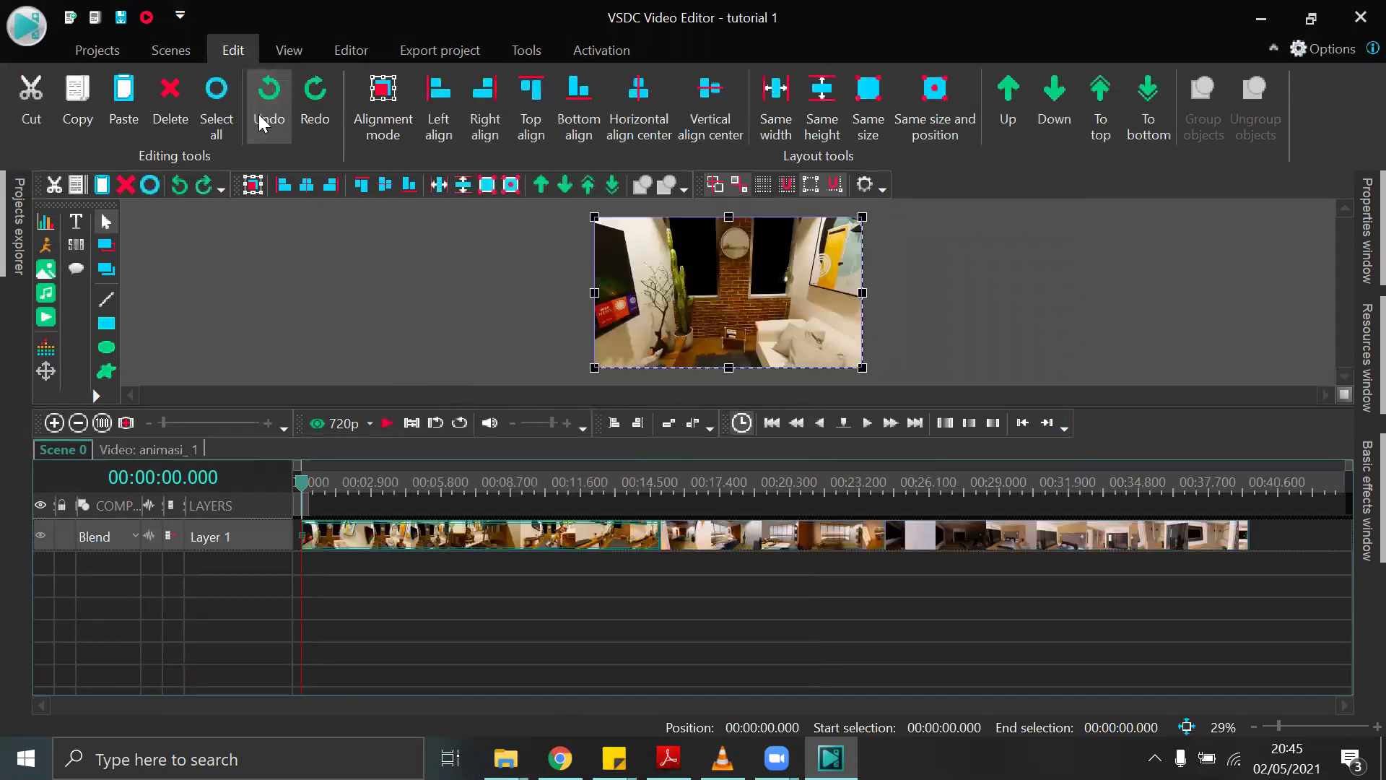
click(324, 99)
click(324, 98)
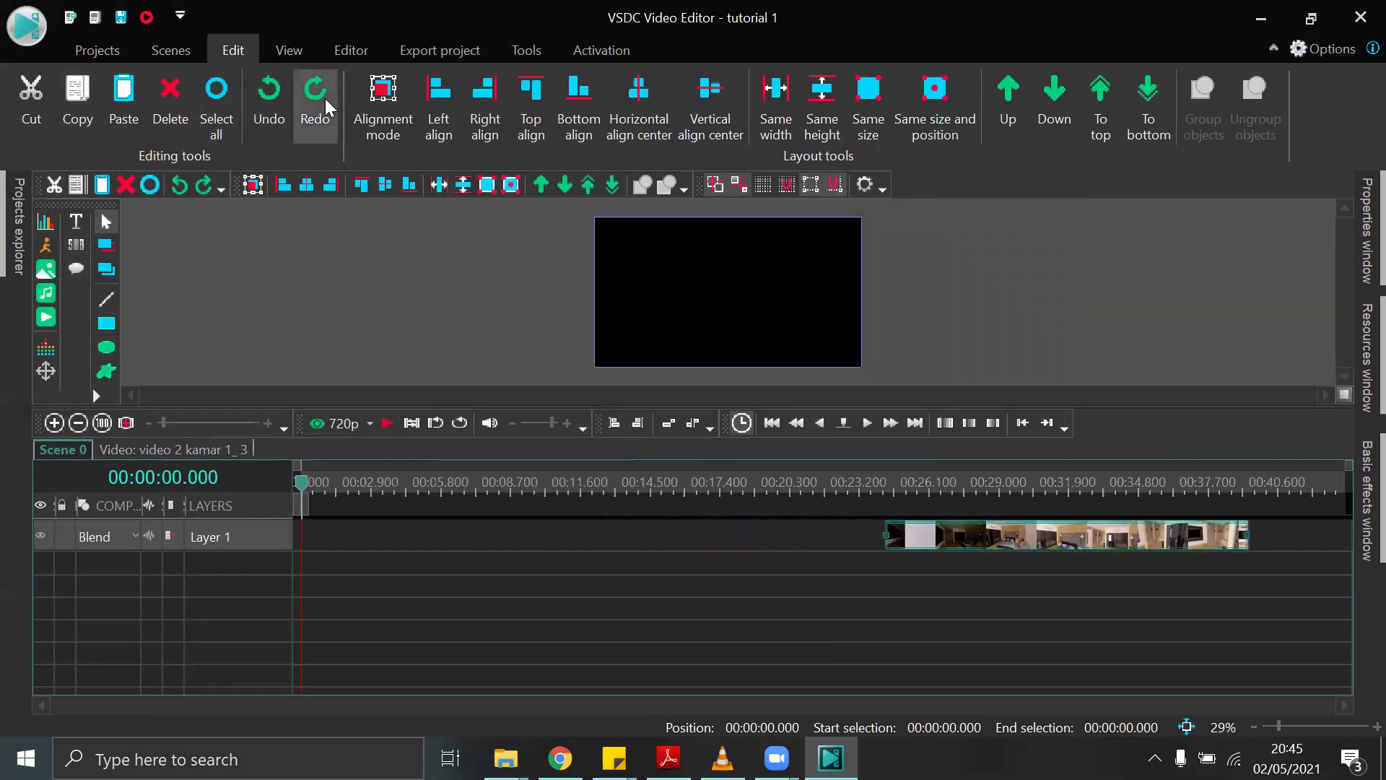
click(325, 98)
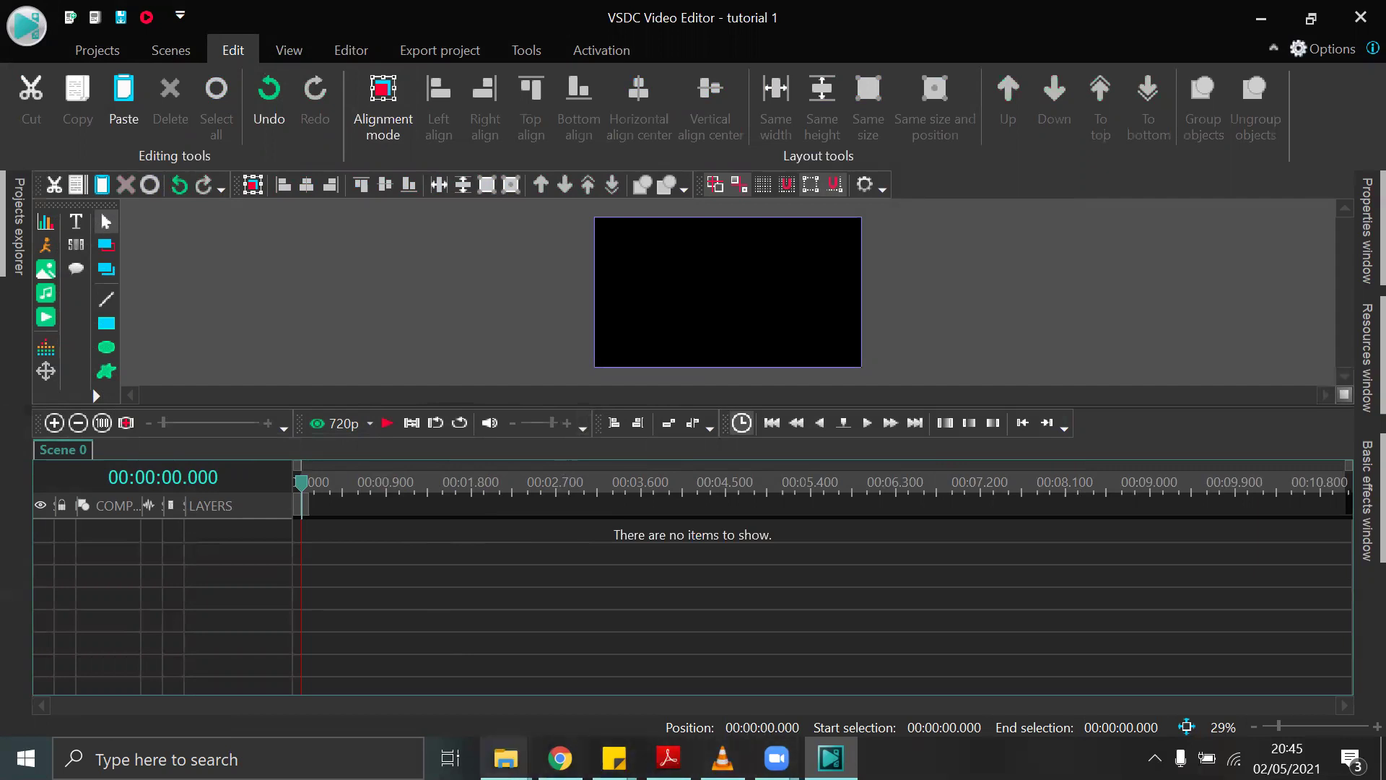
Switch to the Downloads window in File Explorer and open the "video edit" folder.
mouse_move(506, 758)
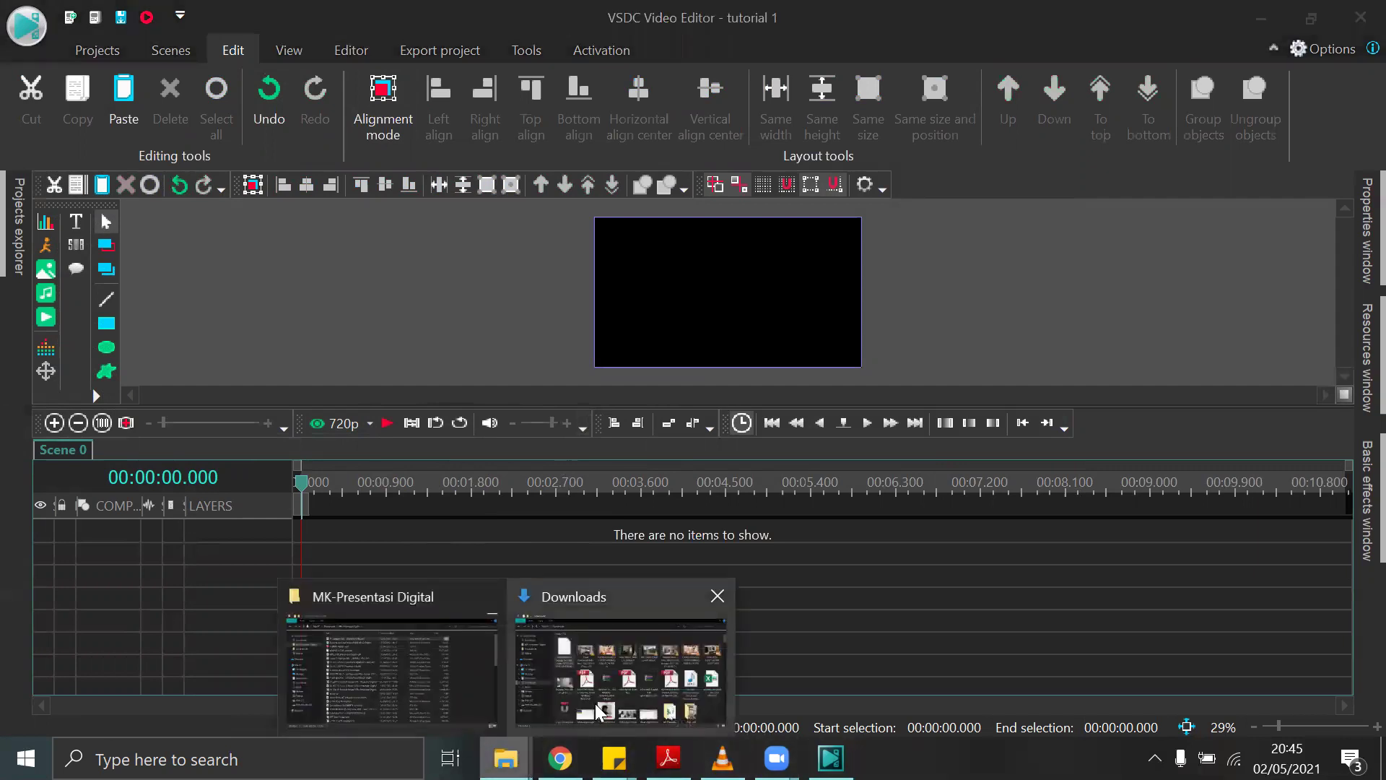
click(621, 664)
scroll(678, 567, down, 10)
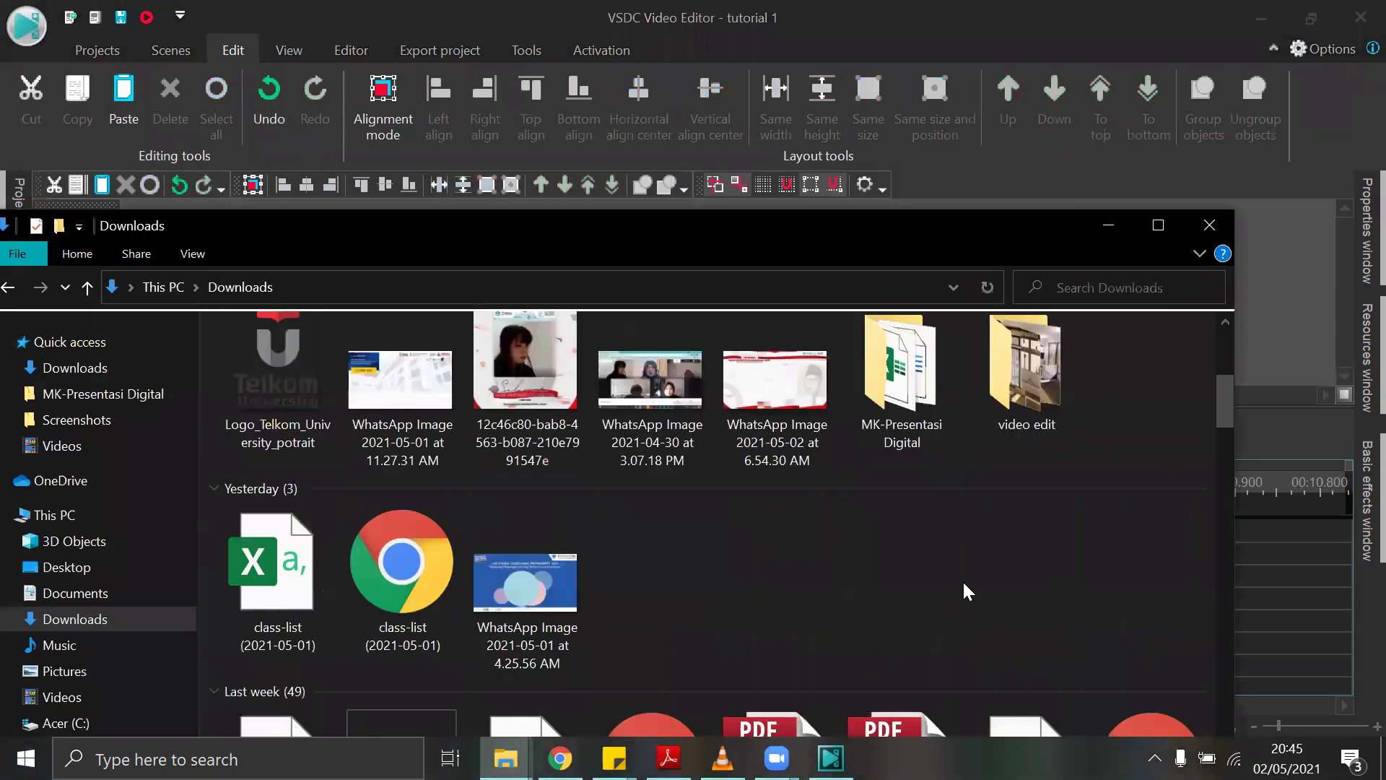
double_click(1025, 402)
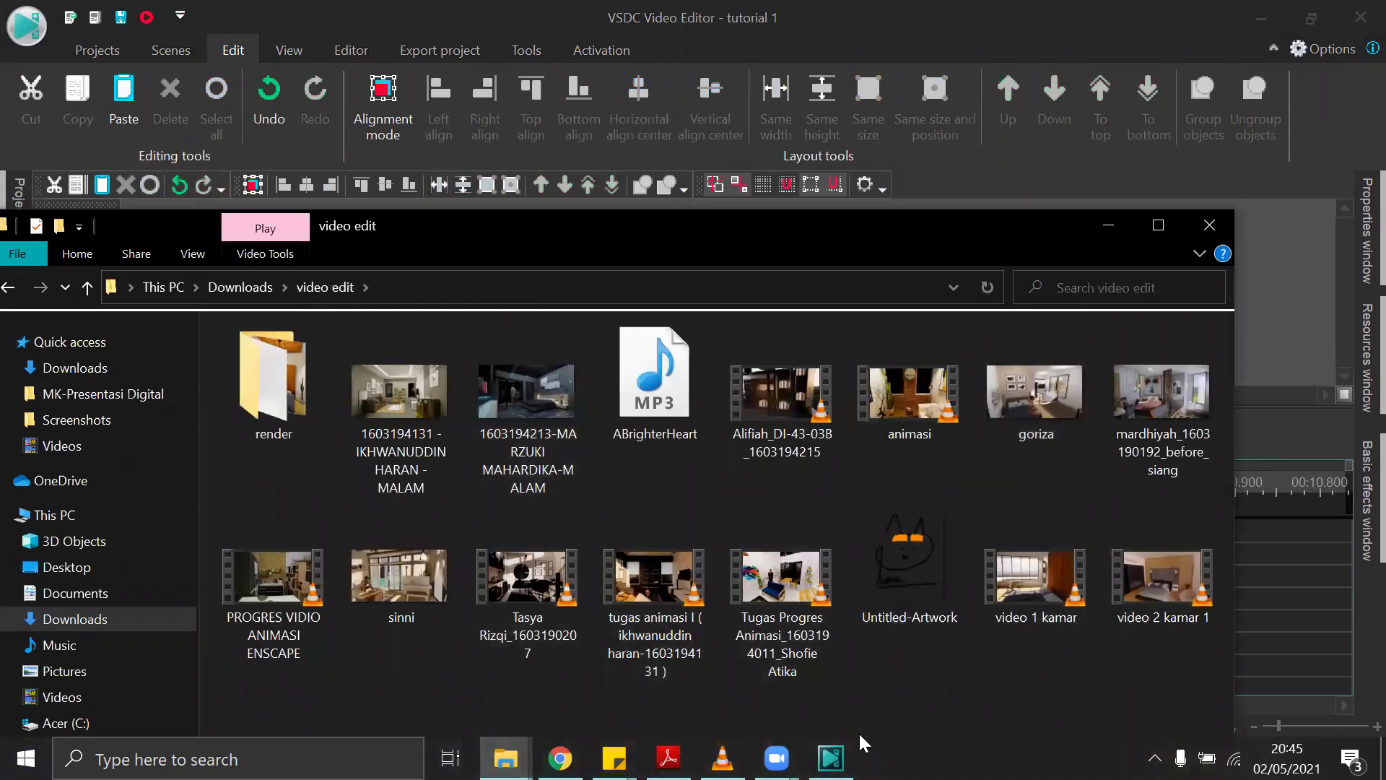
Select the animasi, video 1 kamar and video 2 kamar 1 files, move the folder window aside, and return to VSDC Video Editor.
click(1061, 614)
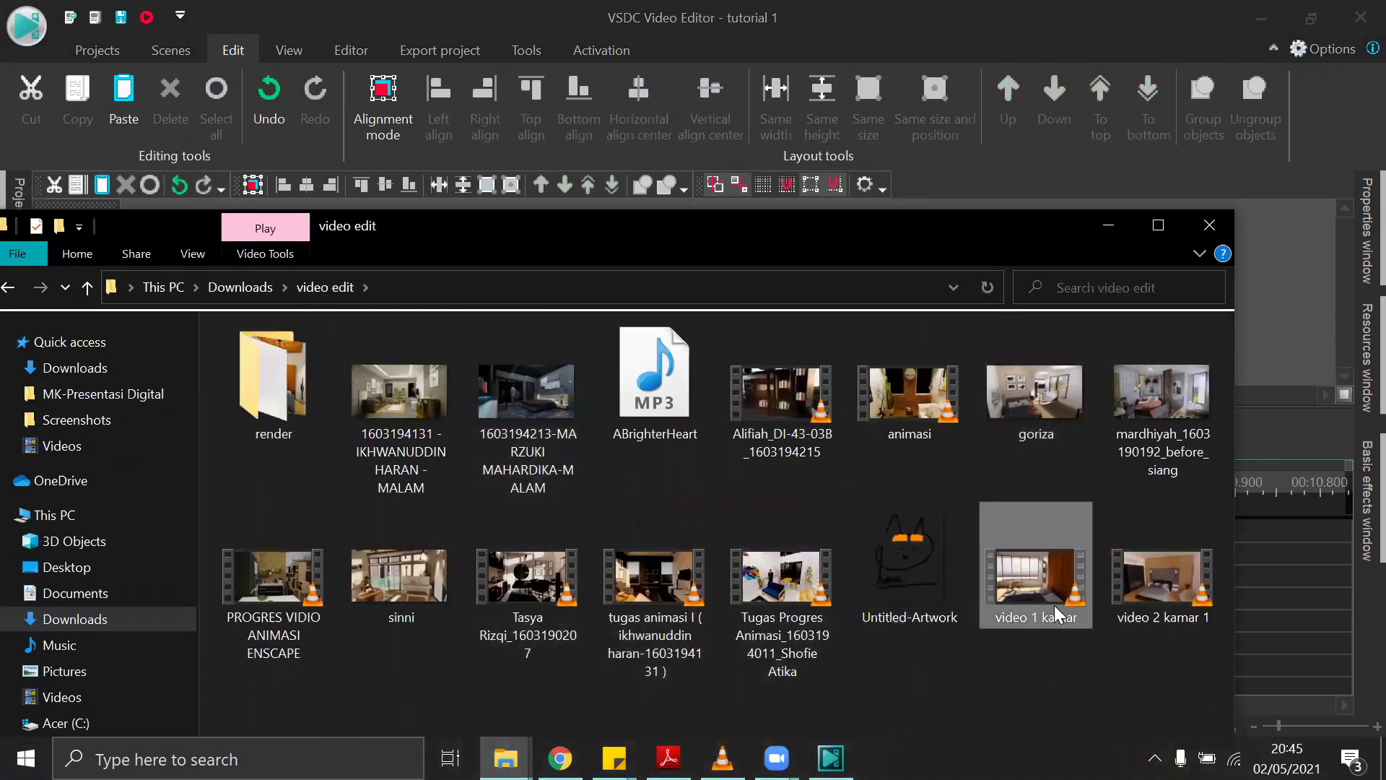
ctrl+click(1137, 582)
drag(784, 230, 502, 213)
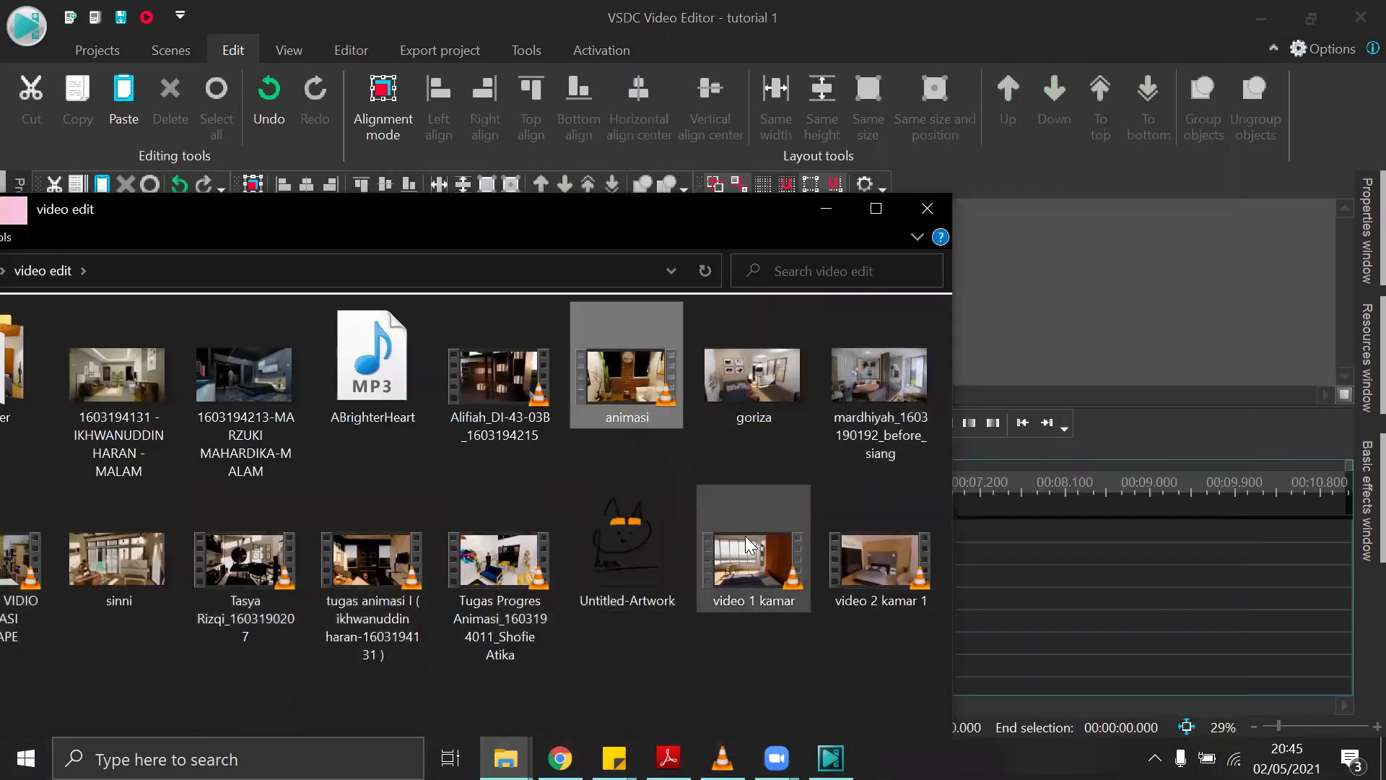
ctrl+click(881, 560)
mouse_move(769, 552)
mouse_down()
mouse_move(1104, 607)
mouse_move(1015, 579)
mouse_move(722, 563)
mouse_move(750, 548)
mouse_up()
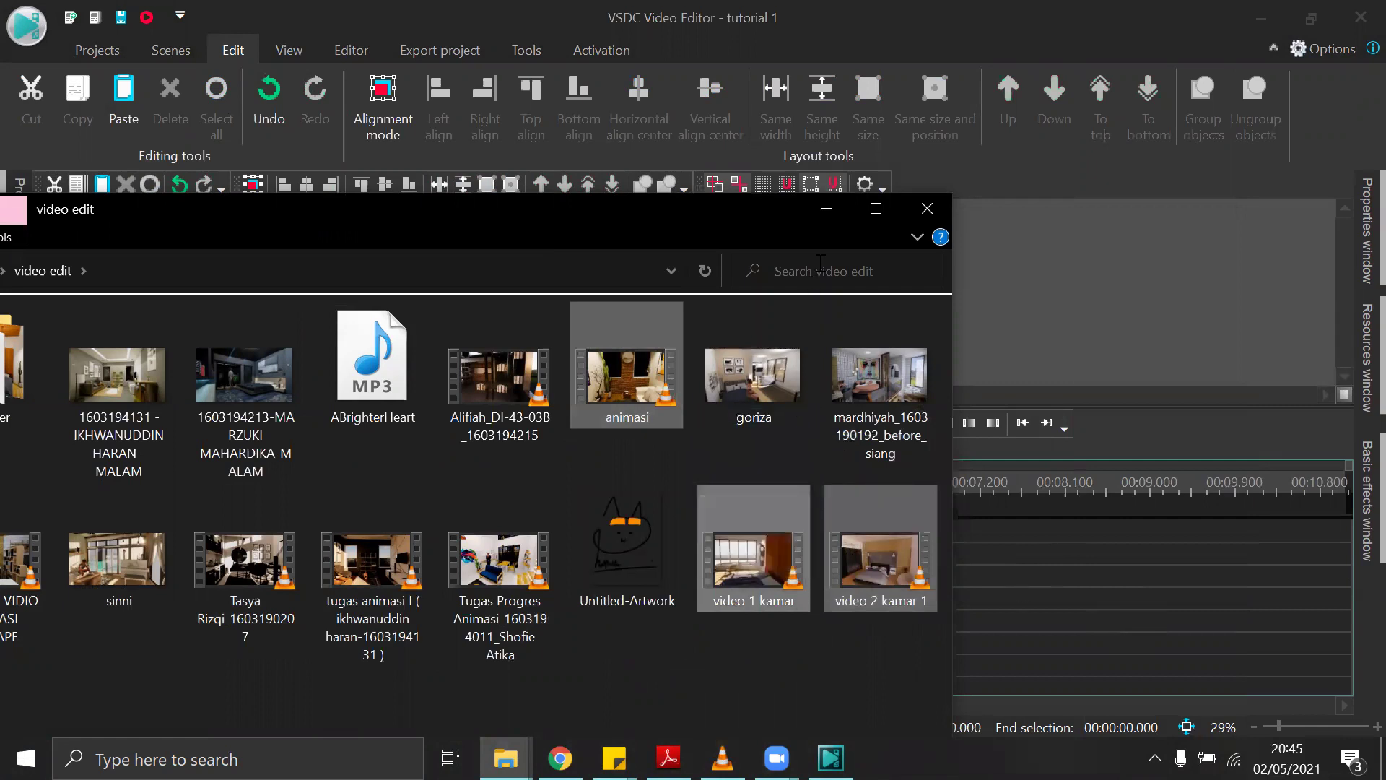
click(825, 209)
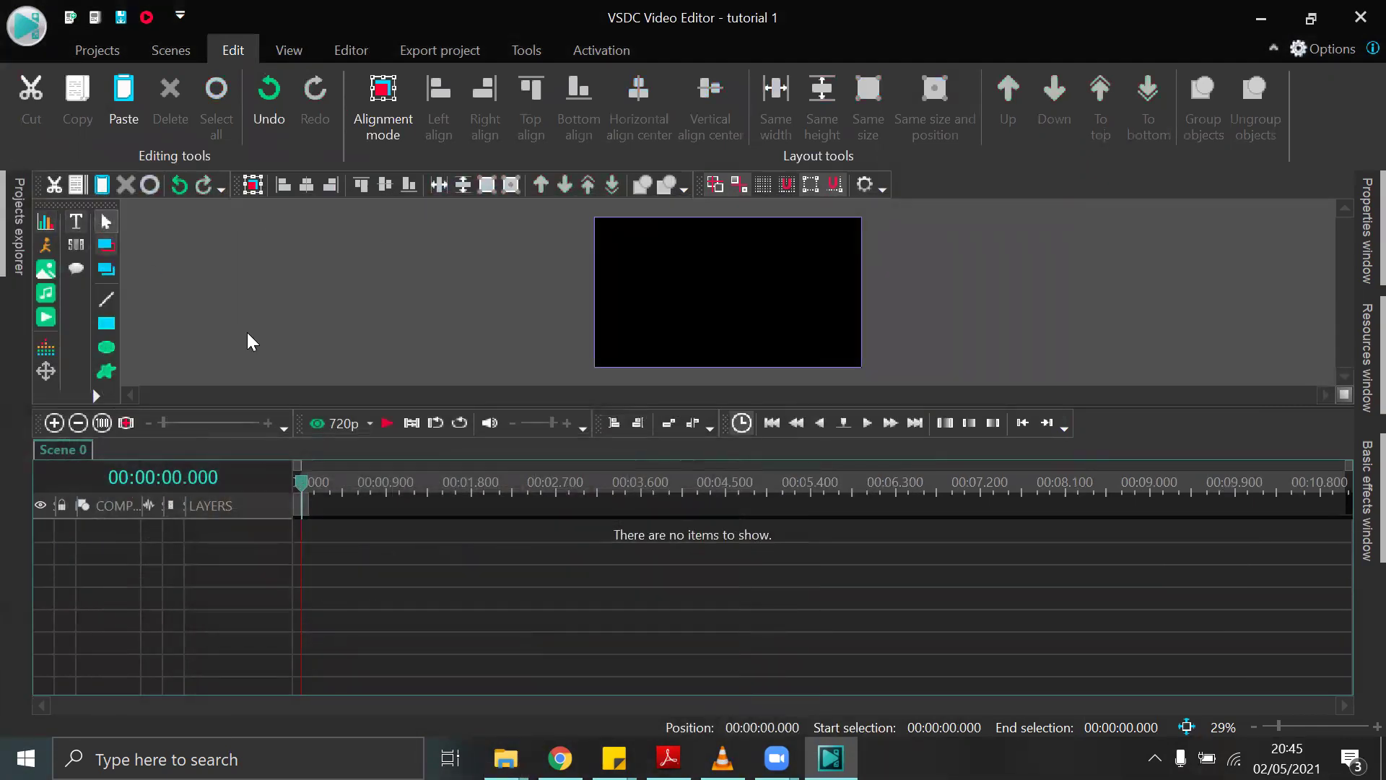
Choose the video 1 kamar and video 2 kamar 1 files for import and open them in the Files sequence wizard.
click(51, 319)
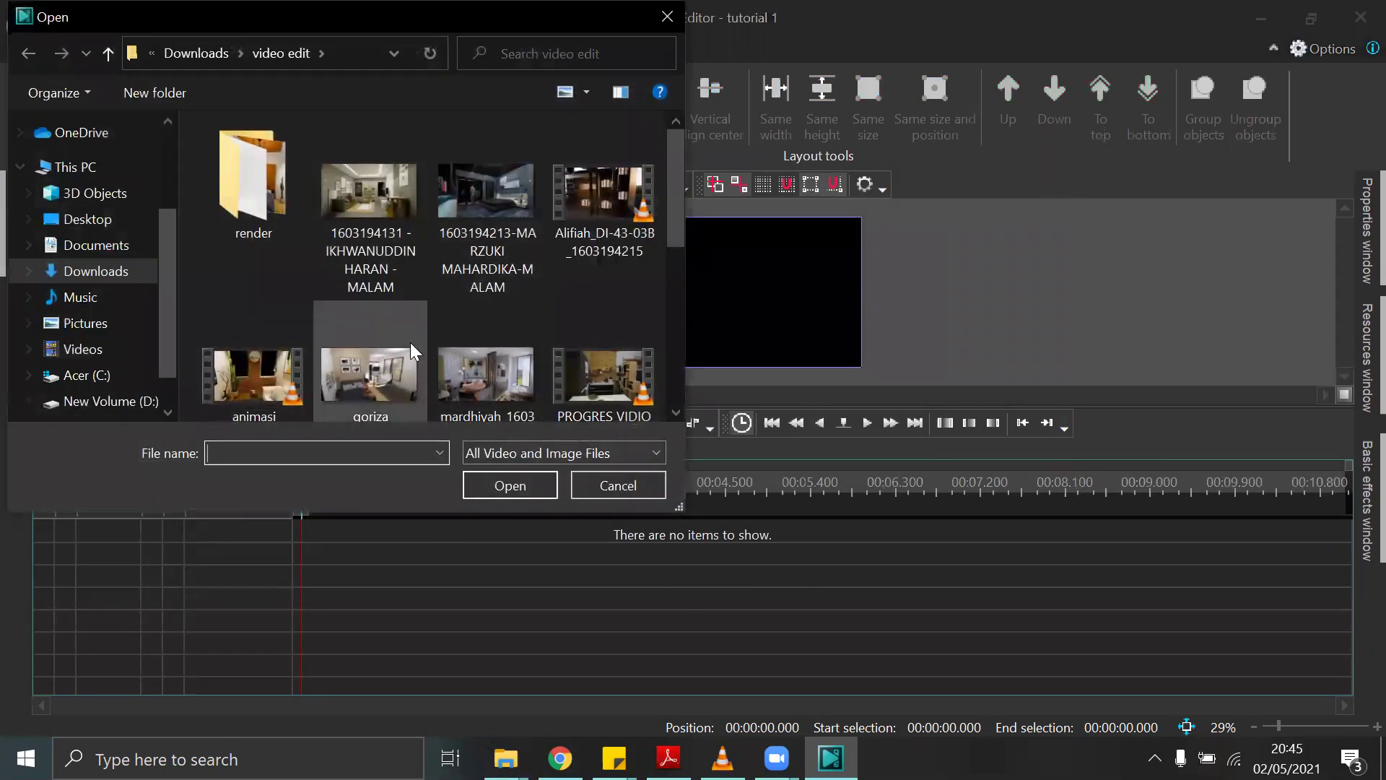
scroll(470, 346, down, 2)
click(408, 370)
ctrl+click(486, 372)
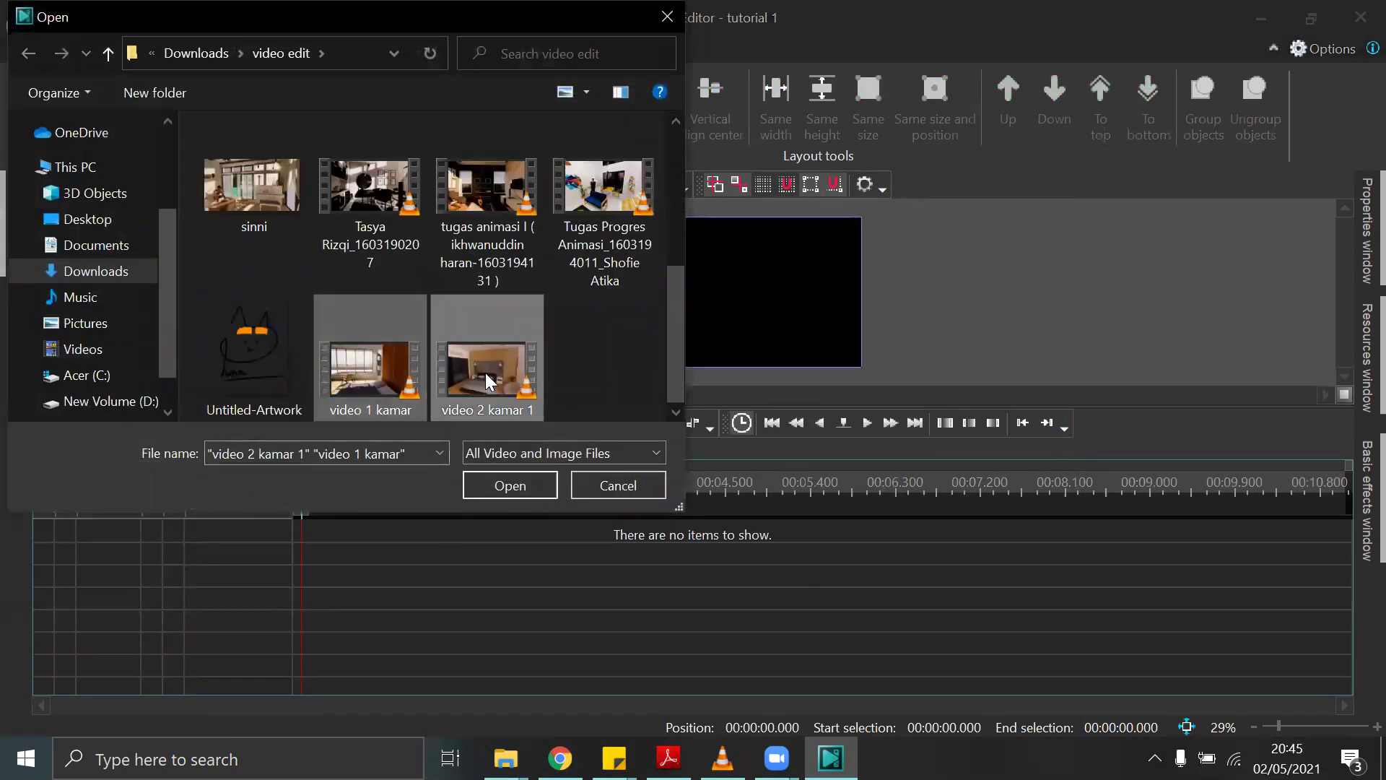
click(520, 482)
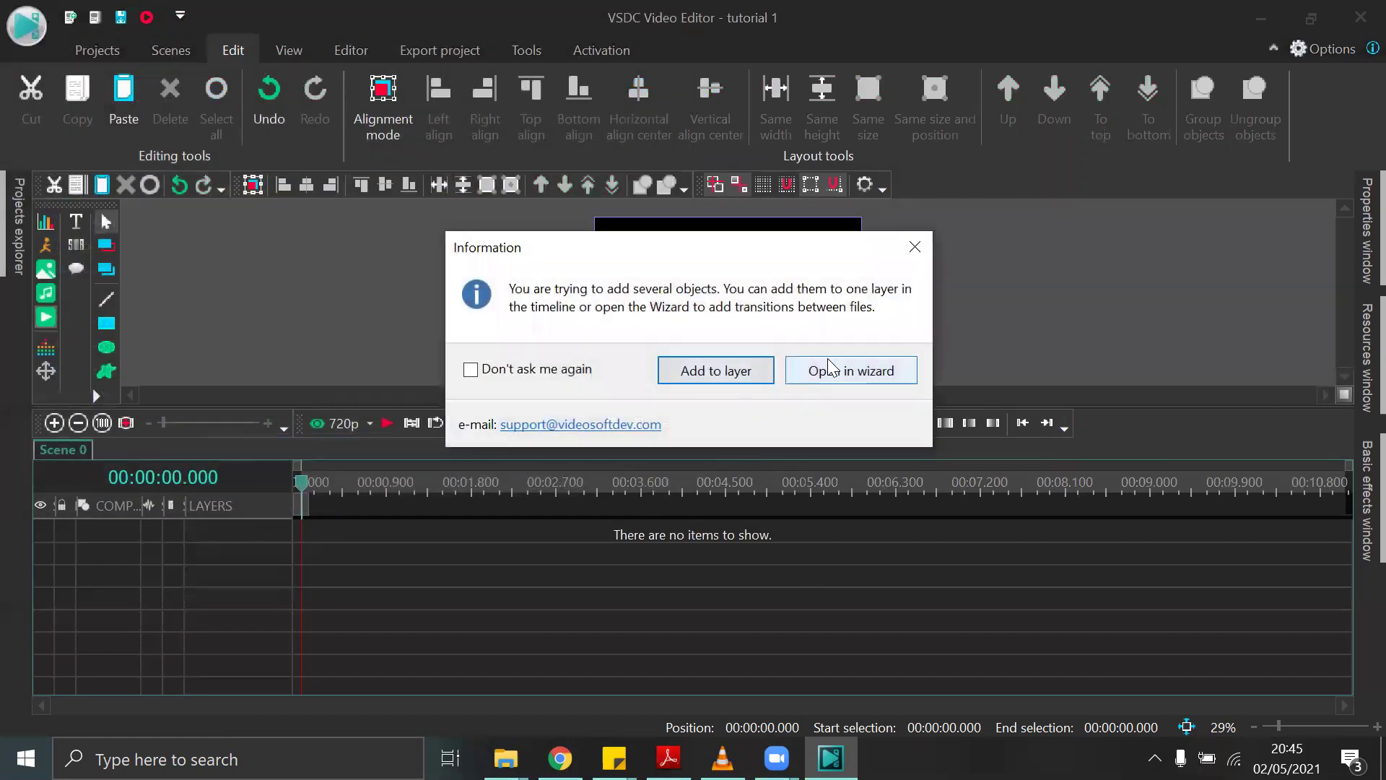
click(842, 373)
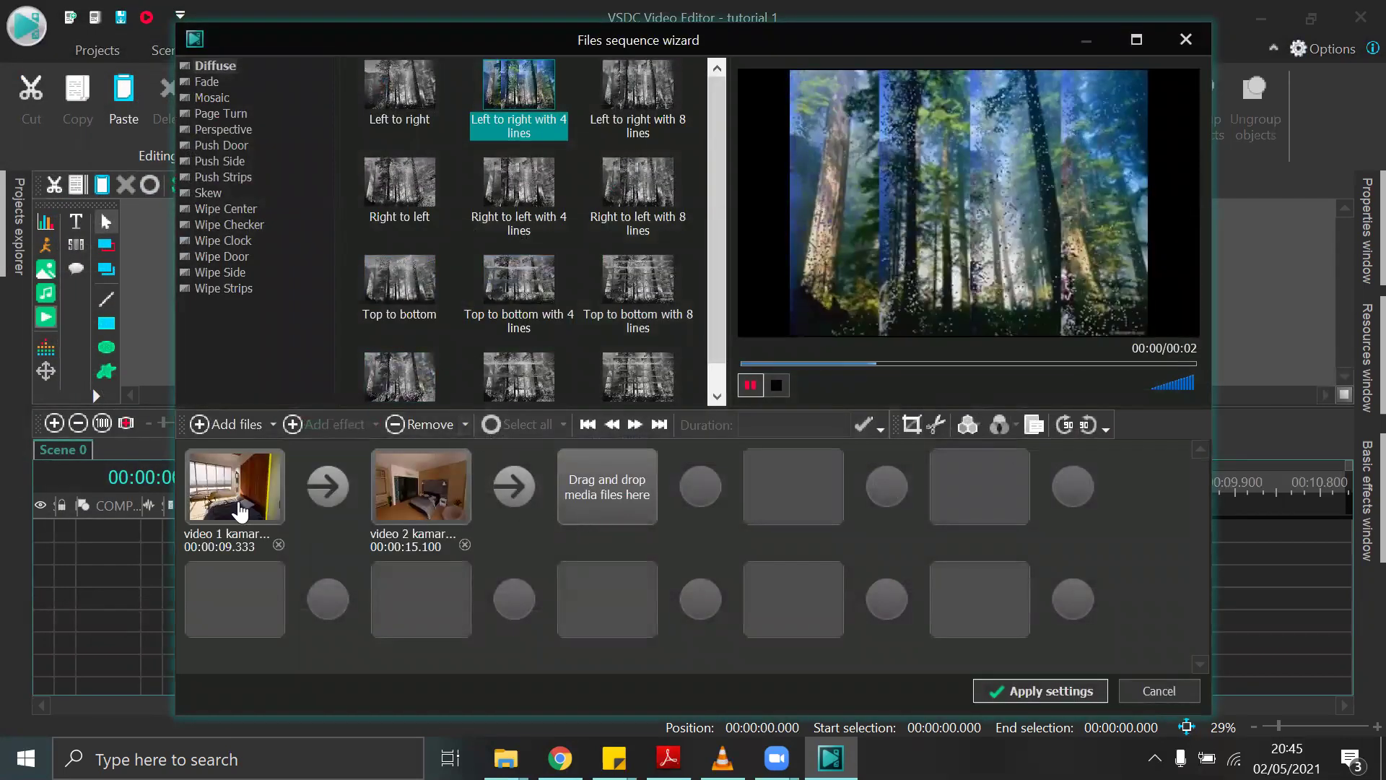
Preview the two clips and several Diffuse transitions in the wizard, and cancel it without applying the settings.
click(281, 491)
click(416, 509)
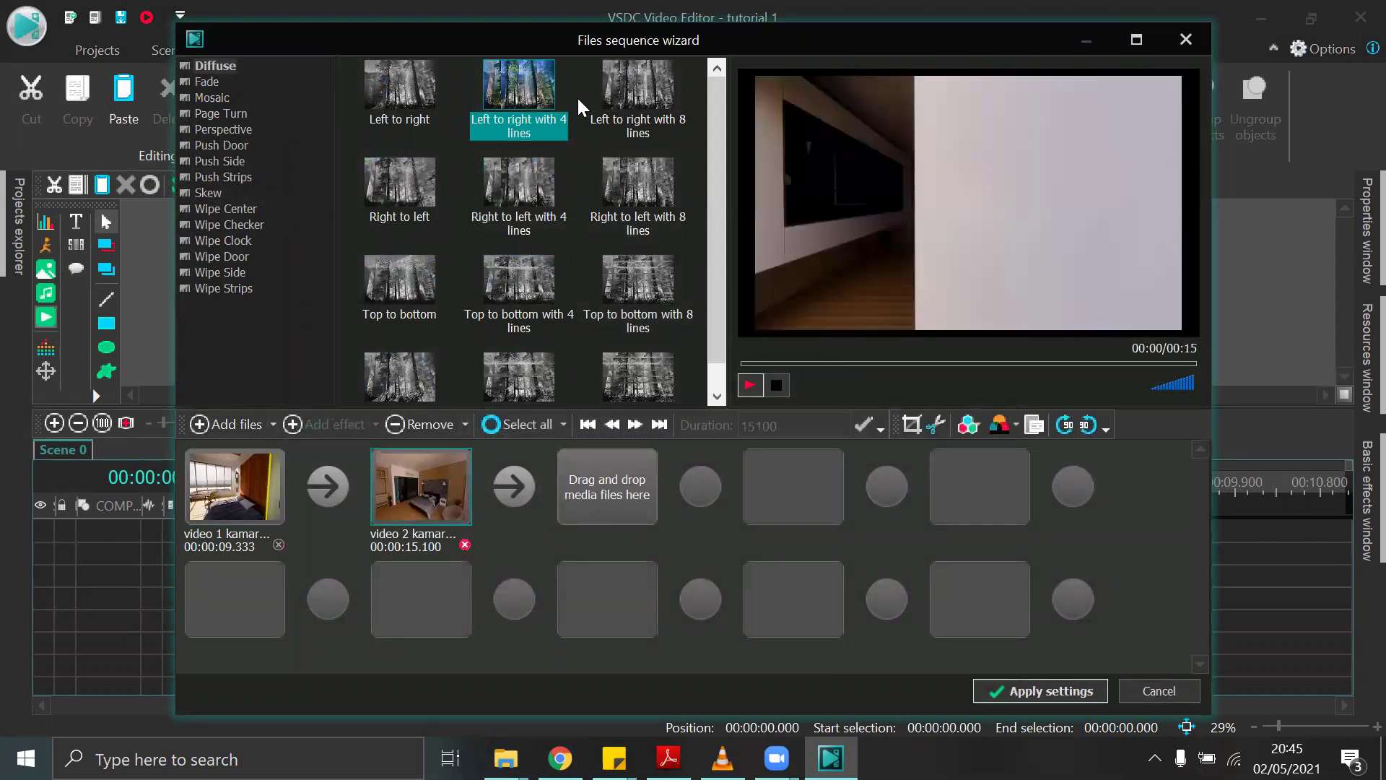
click(625, 121)
click(628, 191)
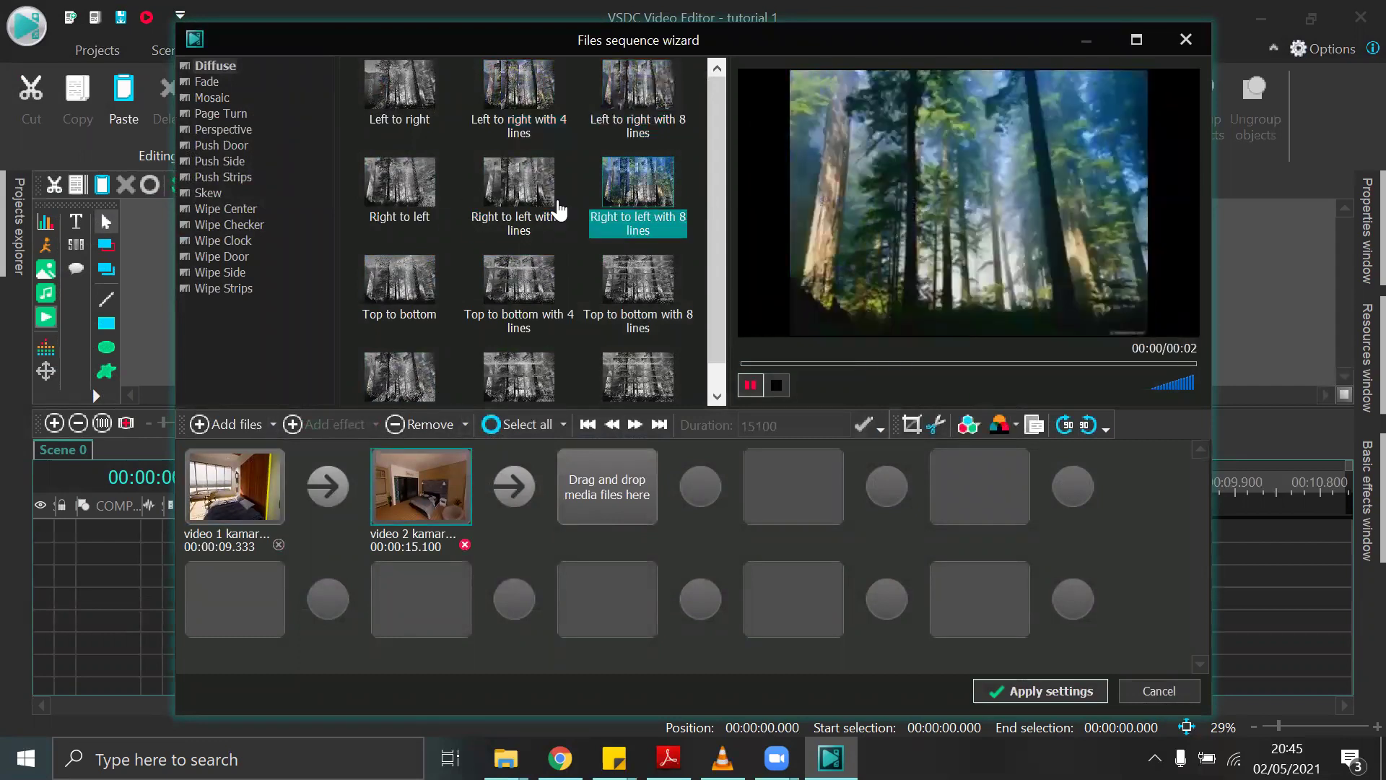
click(401, 286)
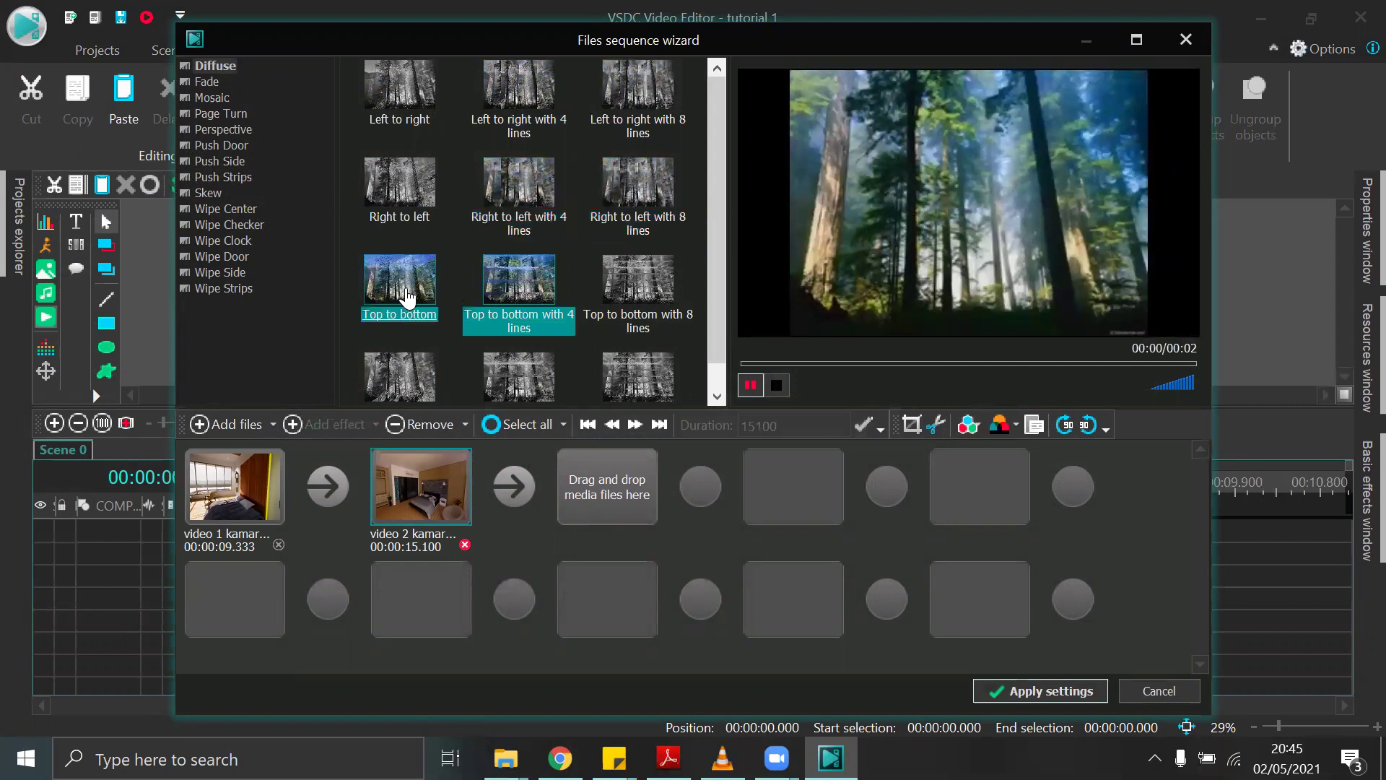
click(408, 121)
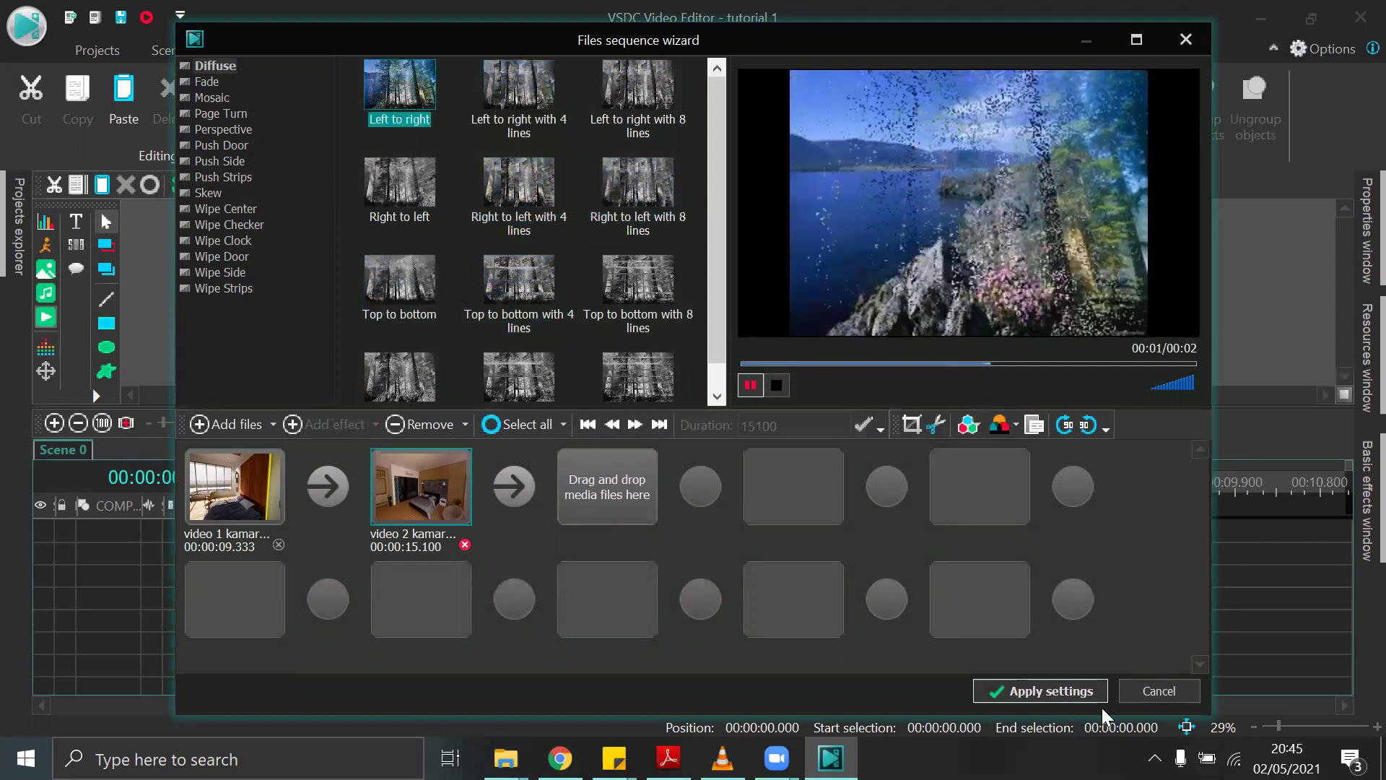
click(1135, 696)
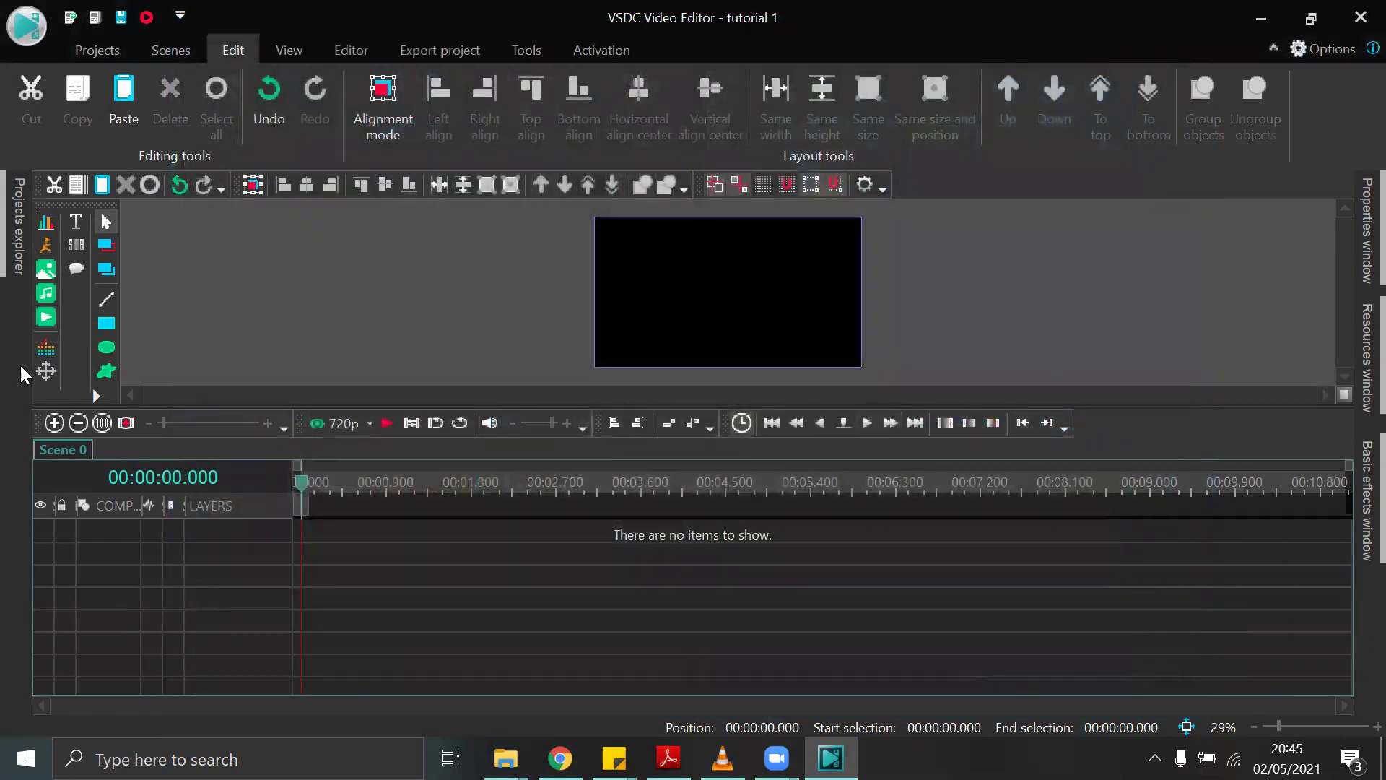
Import animasi, video 1 kamar and video 2 kamar 1 together and add all three to one timeline layer.
click(45, 314)
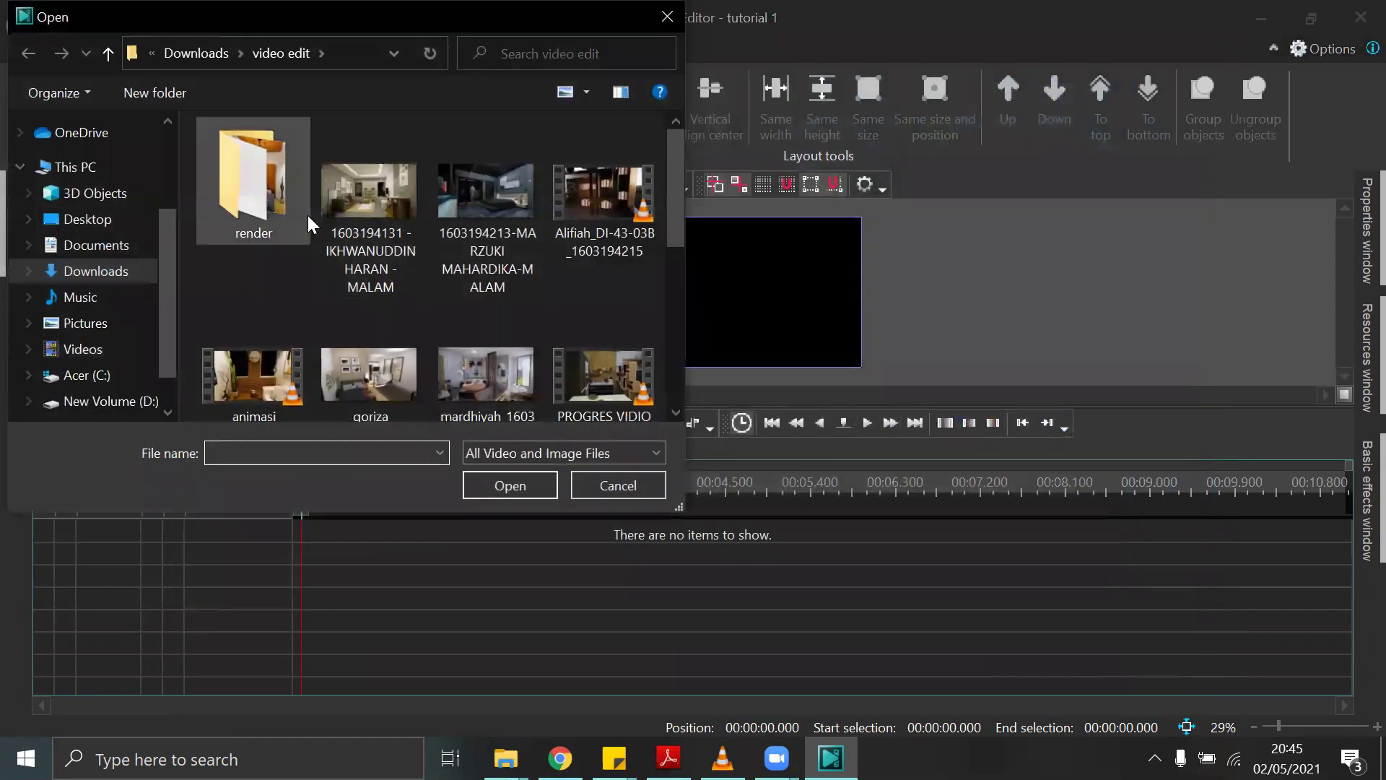
scroll(487, 268, up, 2)
click(268, 323)
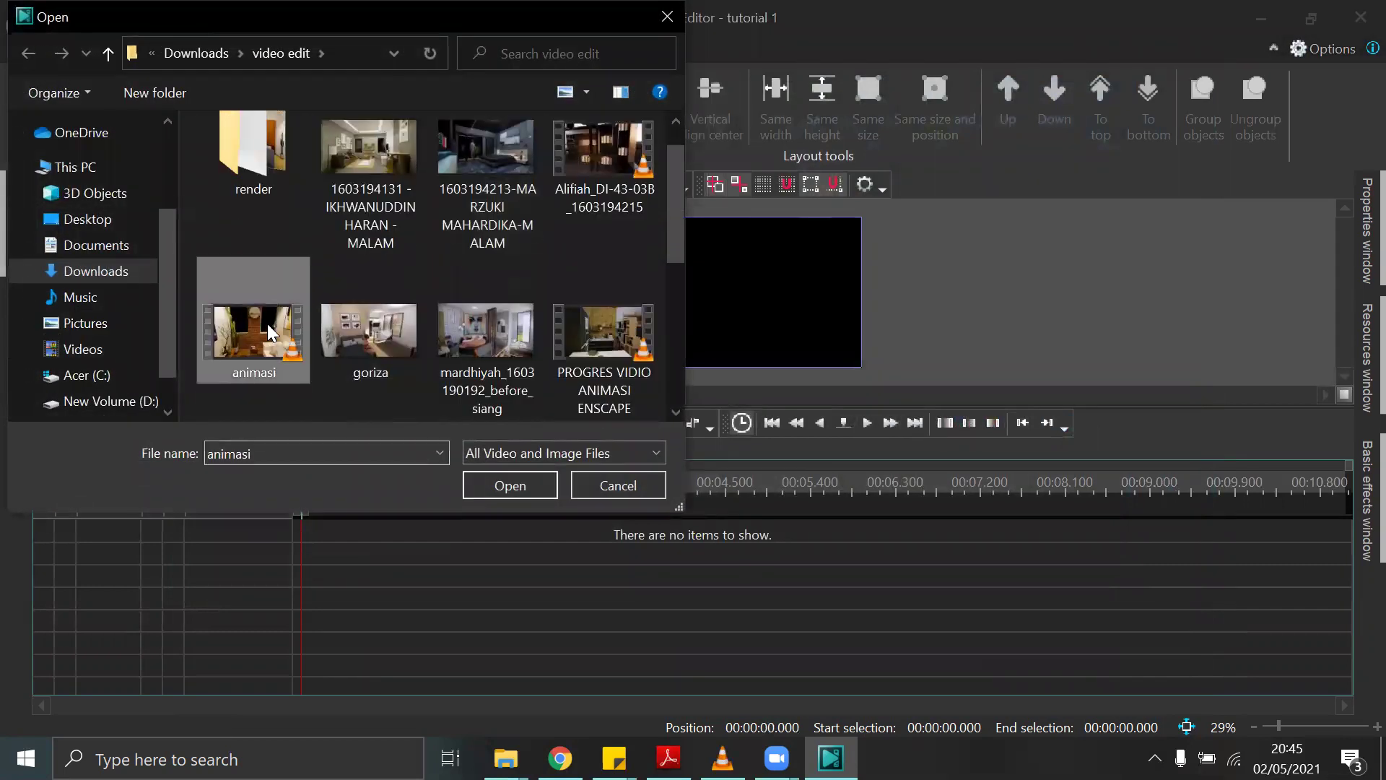
scroll(504, 338, down, 2)
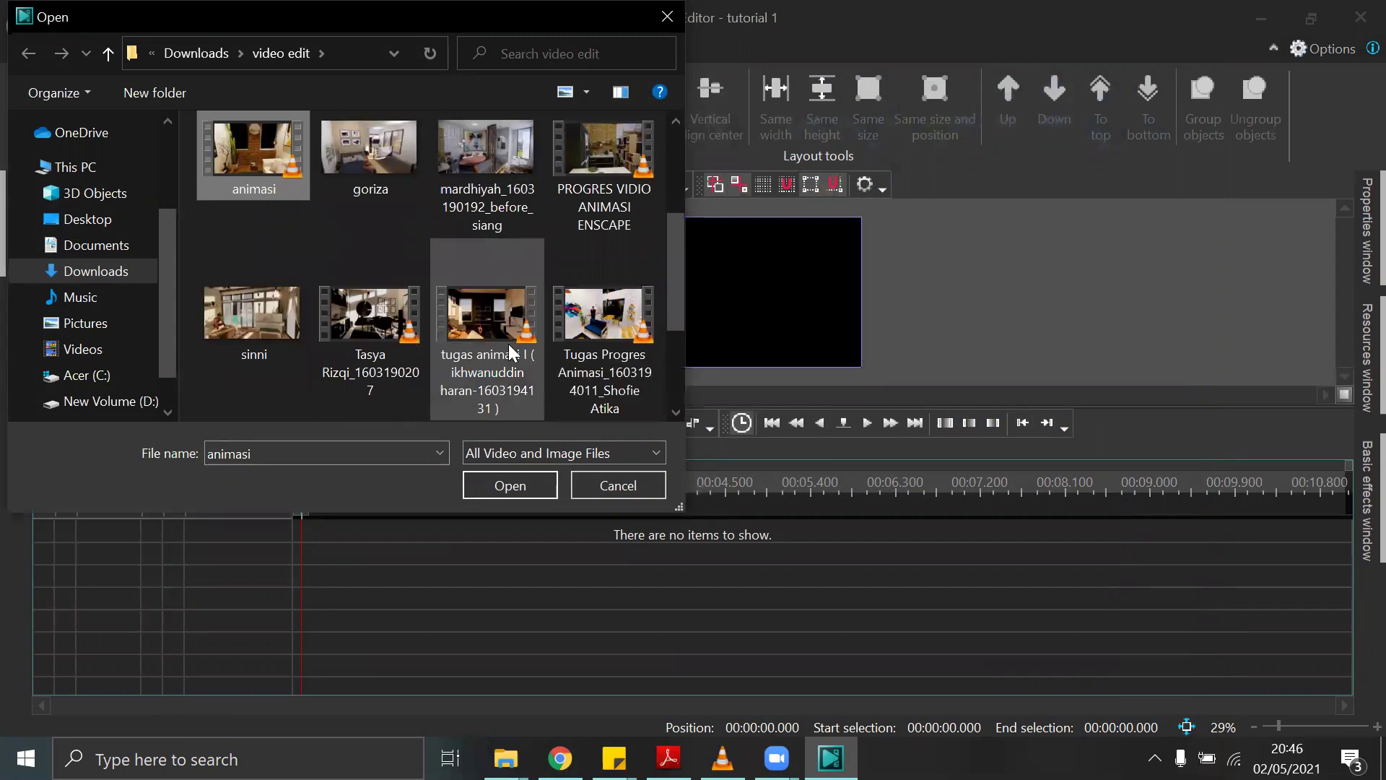
ctrl+click(527, 343)
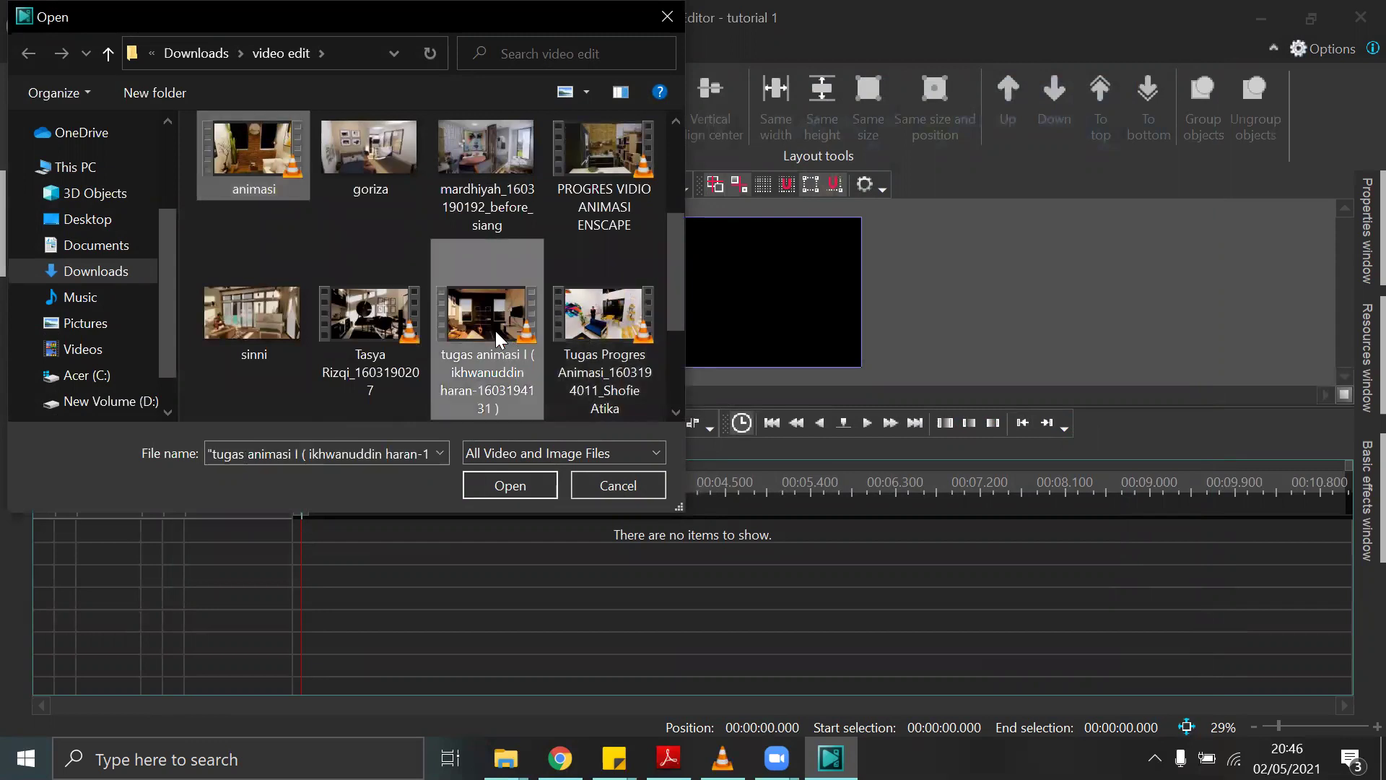
ctrl+click(494, 330)
scroll(427, 327, down, 2)
ctrl+click(365, 373)
ctrl+click(462, 369)
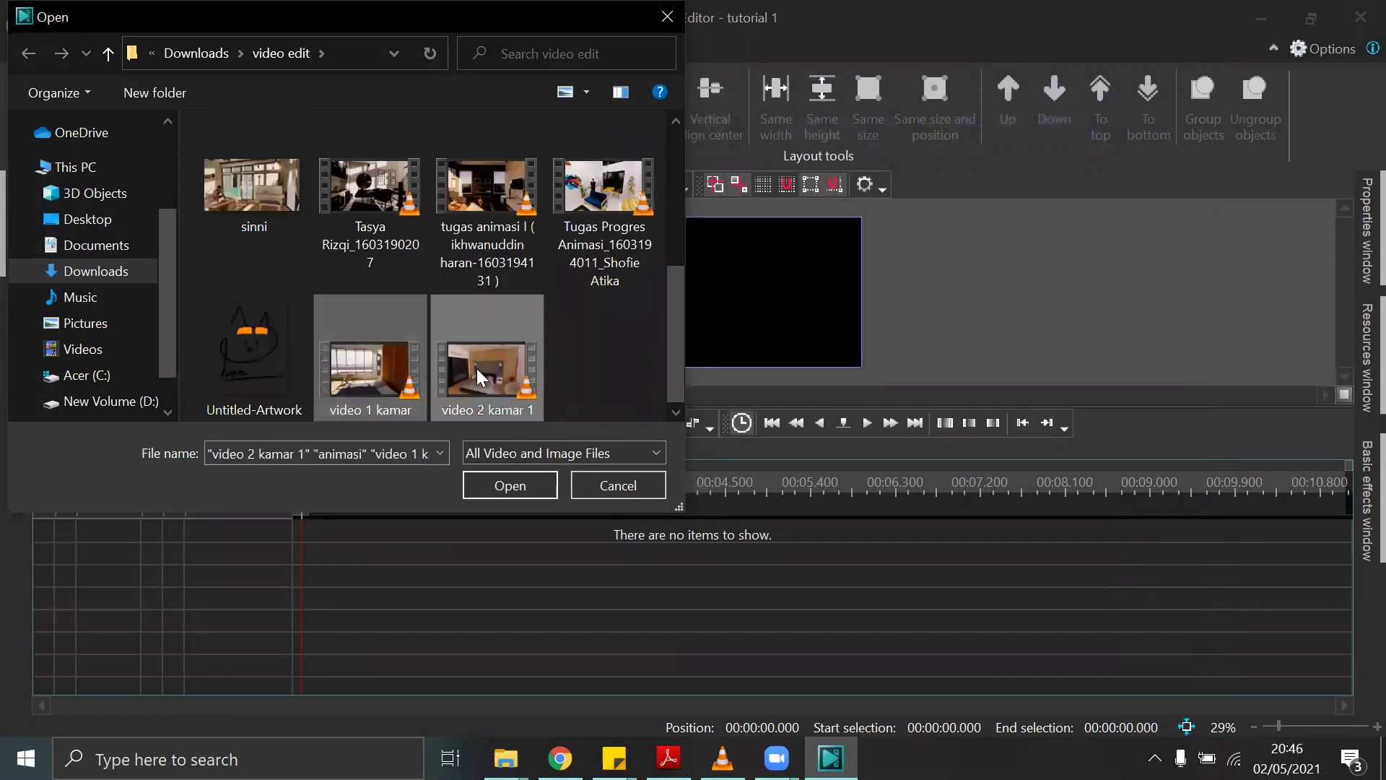
scroll(339, 361, up, 4)
click(488, 487)
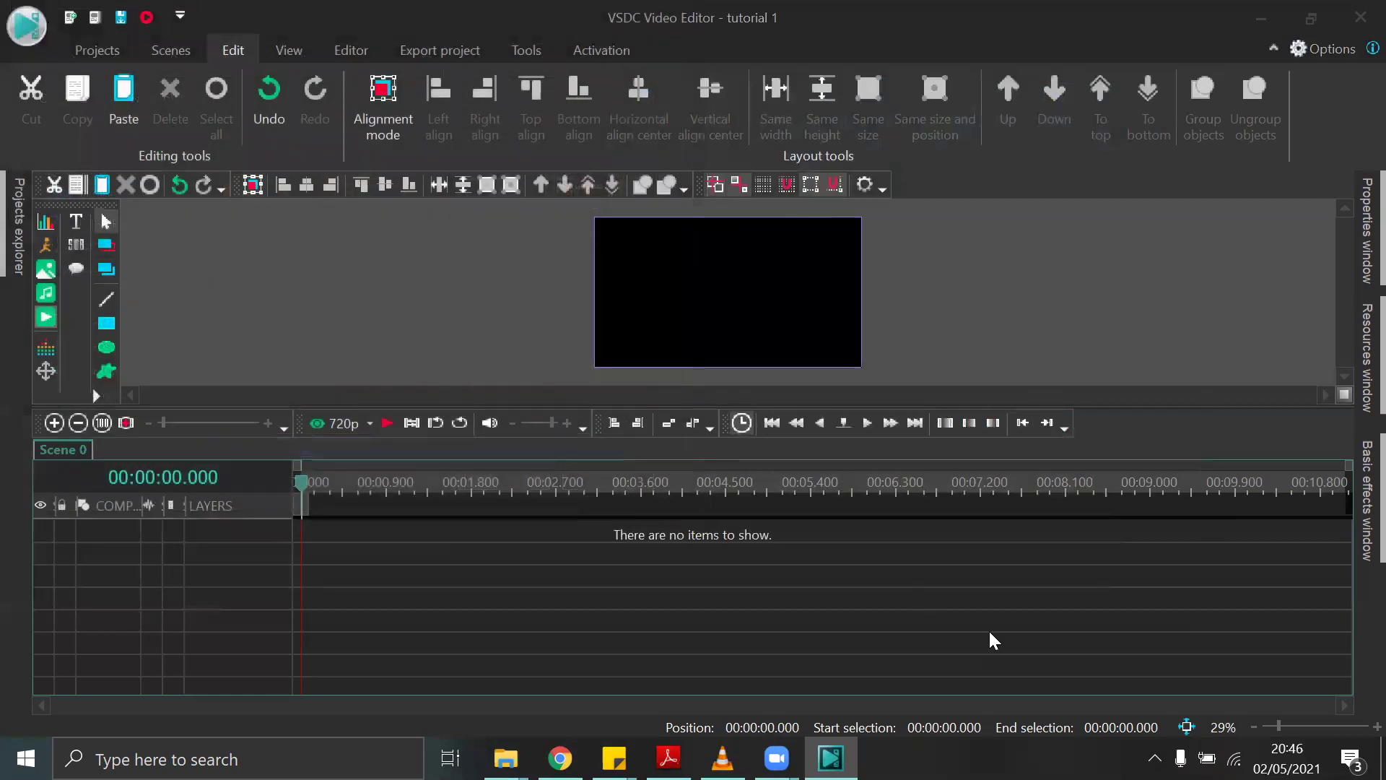
click(693, 370)
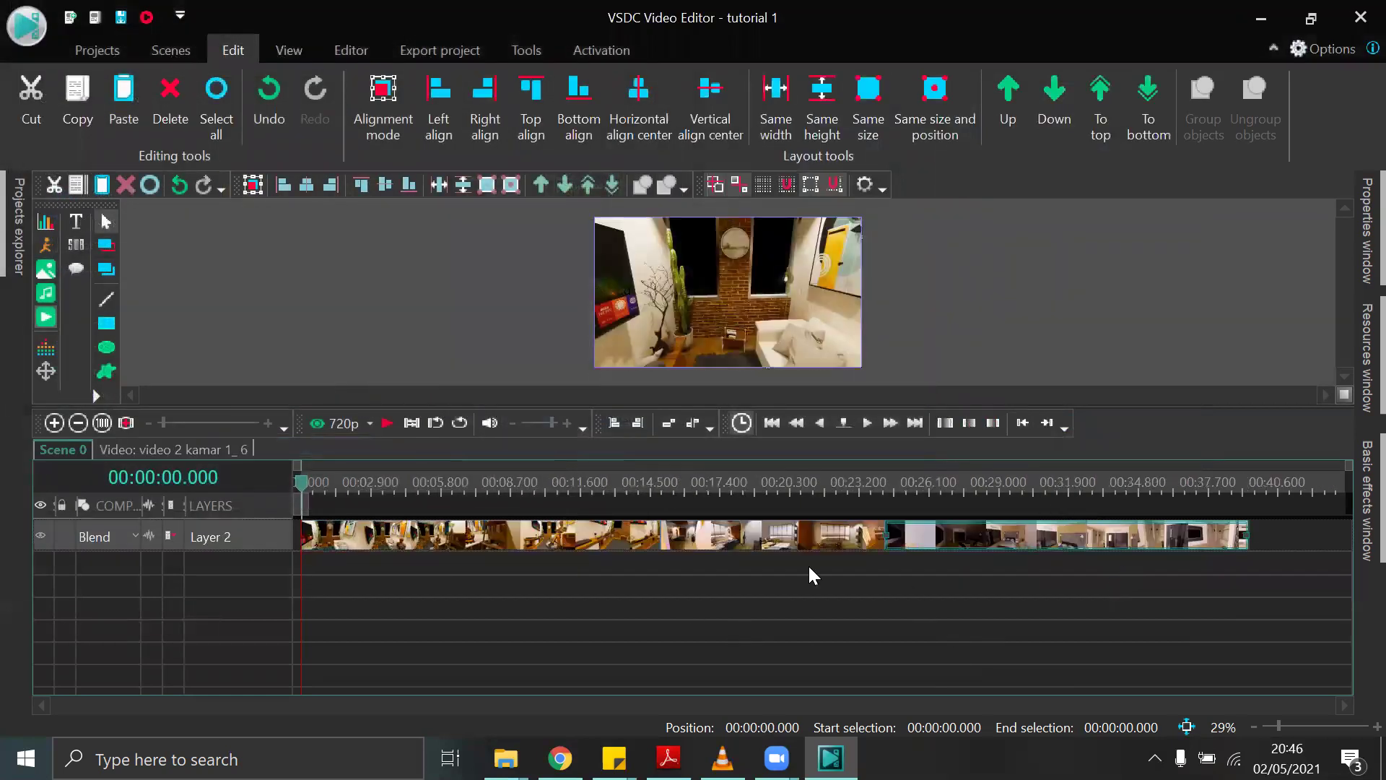
click(557, 632)
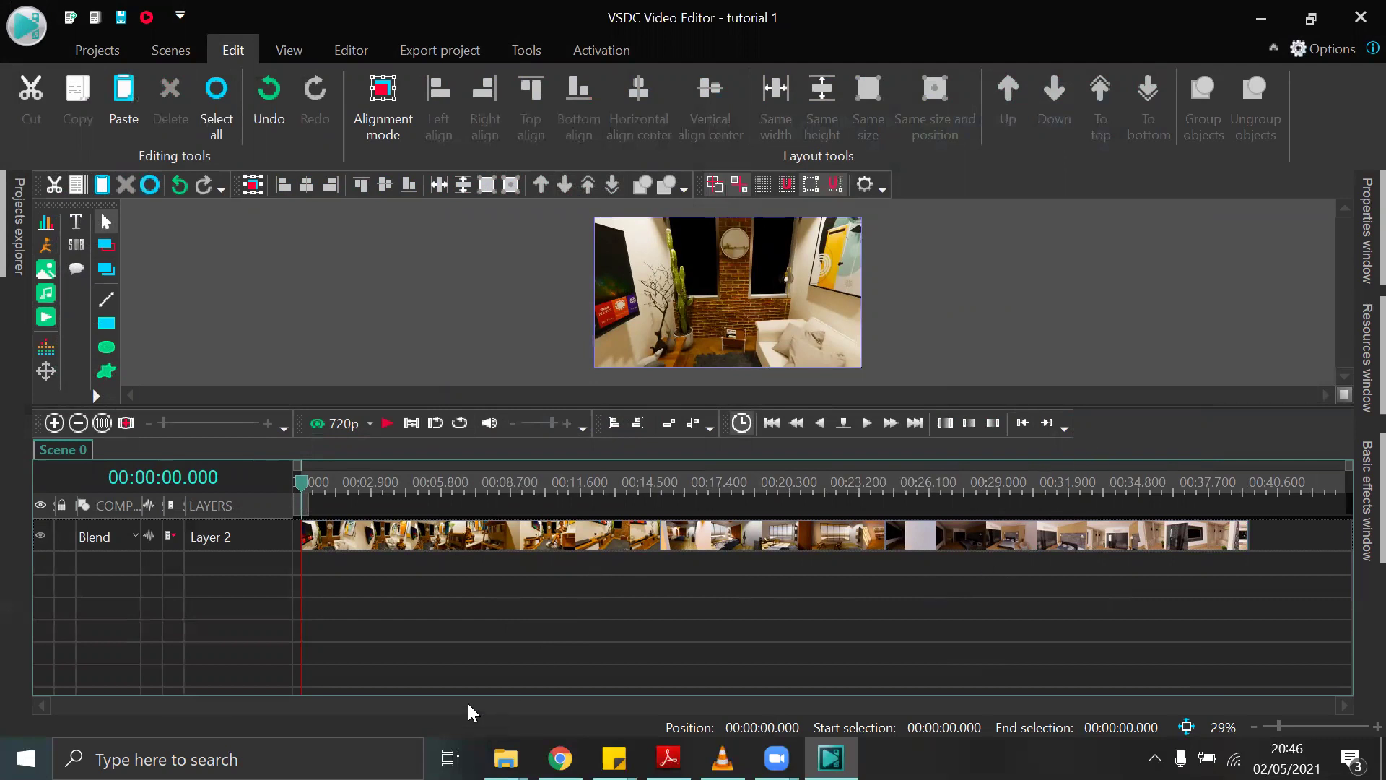
Move the video 1 kamar and video 2 kamar 1 clips onto their own layers below animasi and enlarge those layers' height.
click(438, 539)
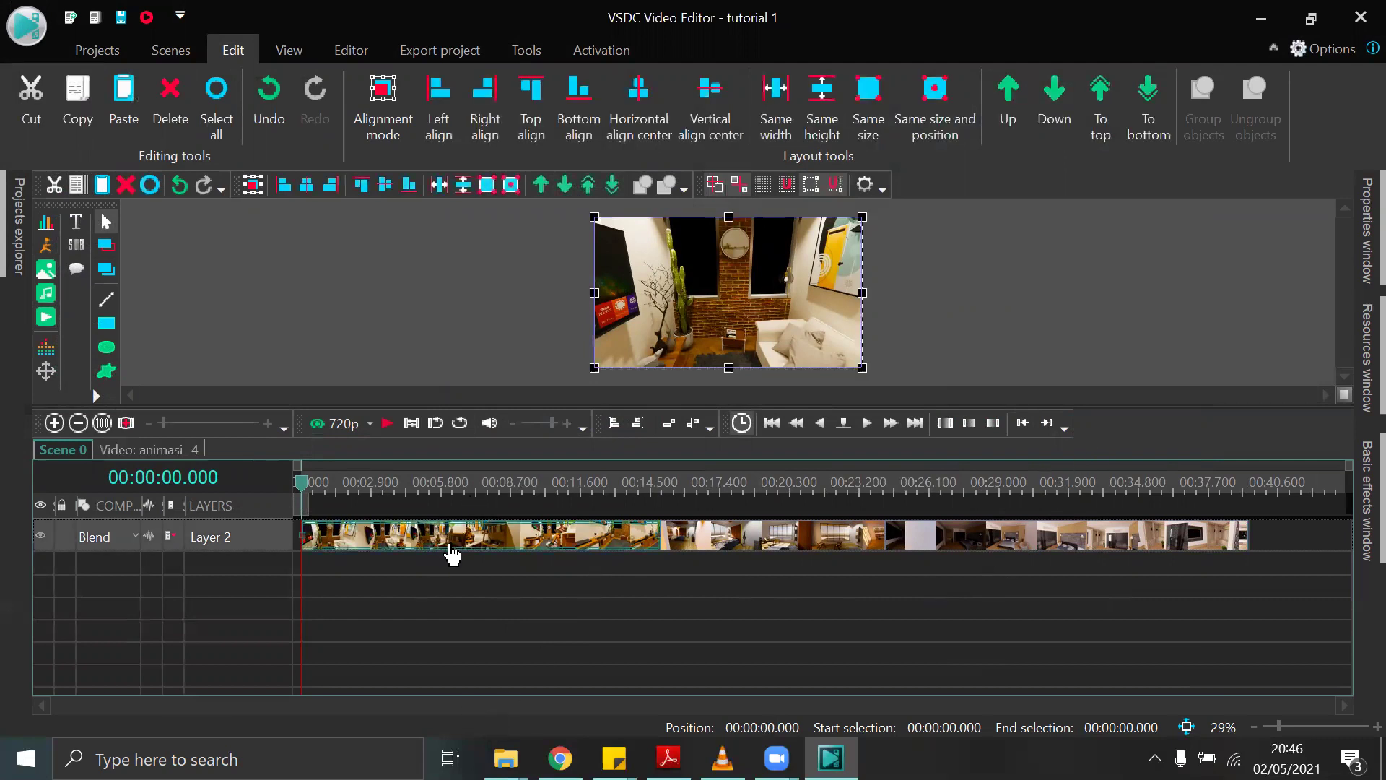
drag(716, 553, 713, 600)
drag(1005, 537, 1018, 594)
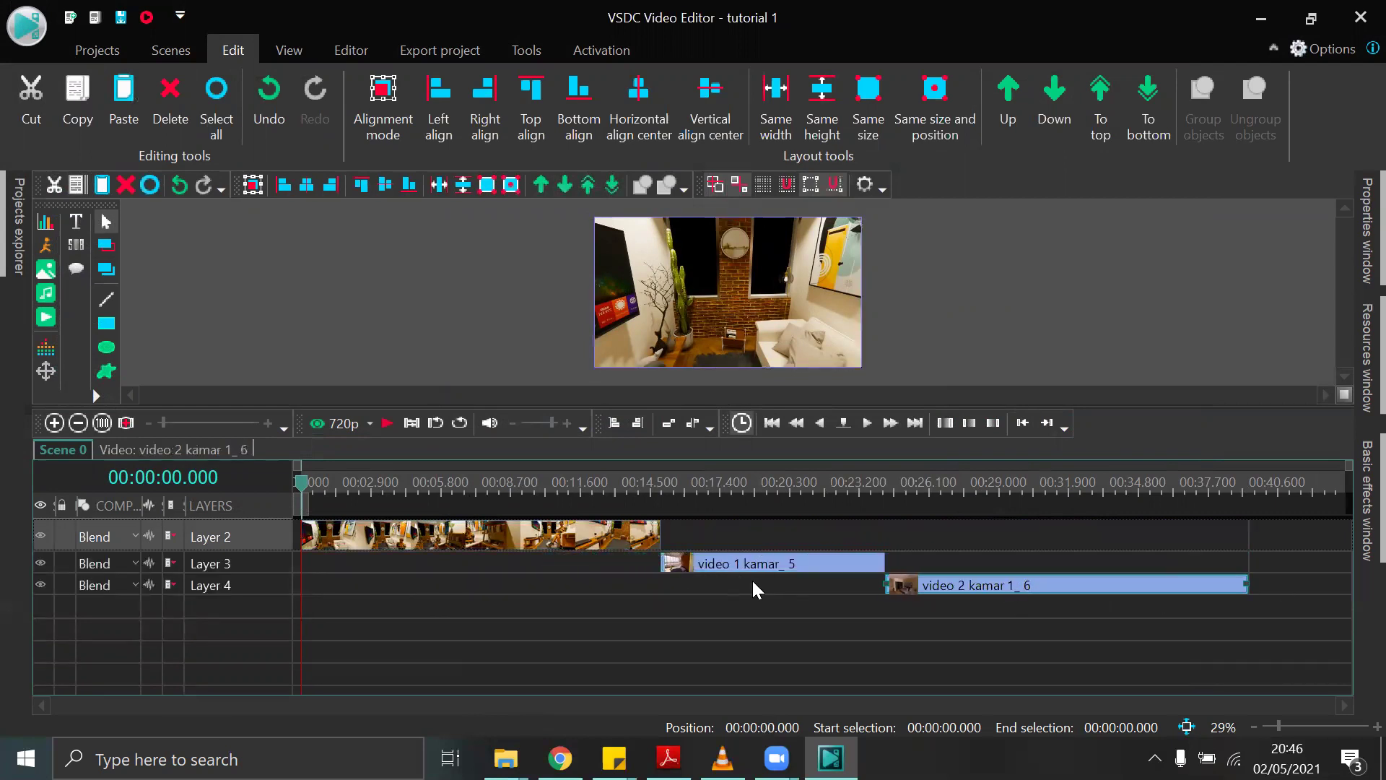
drag(754, 572, 766, 594)
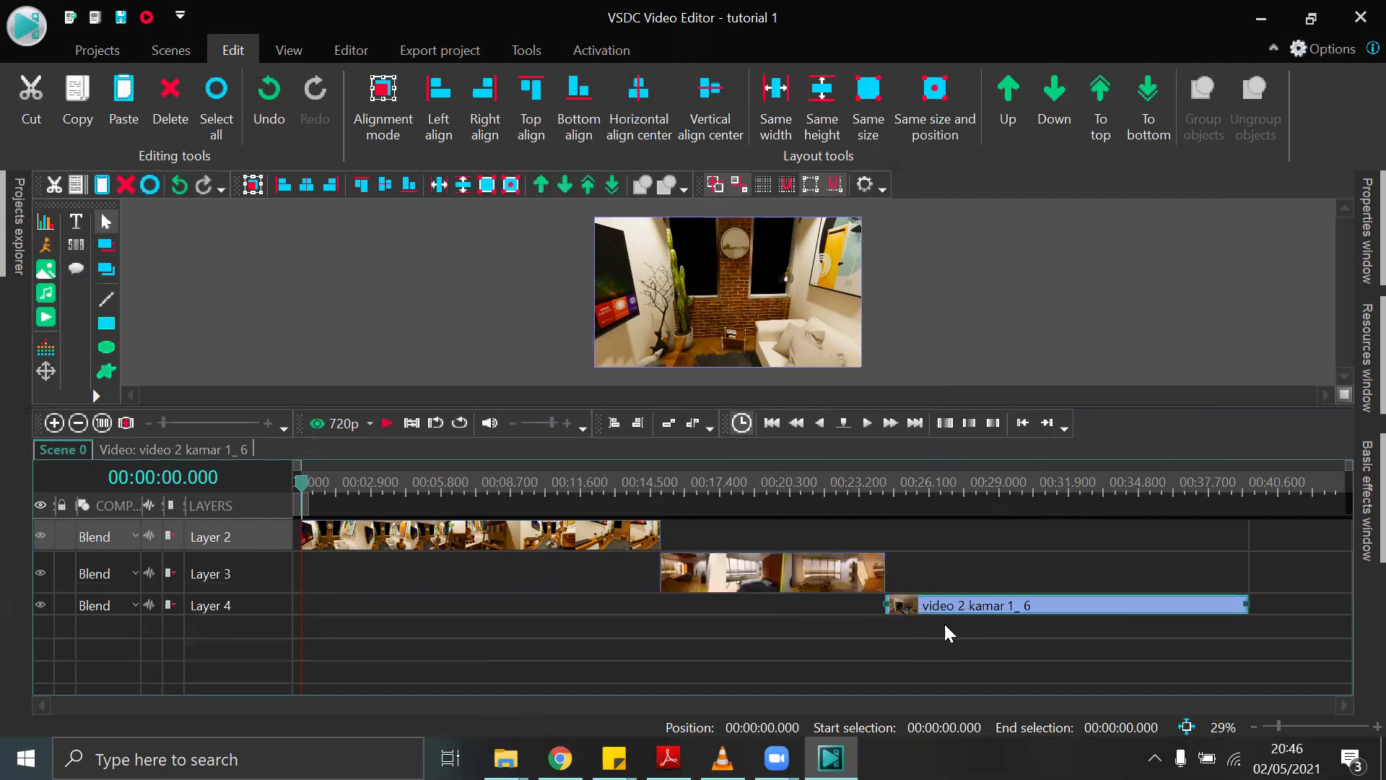
drag(967, 613, 980, 645)
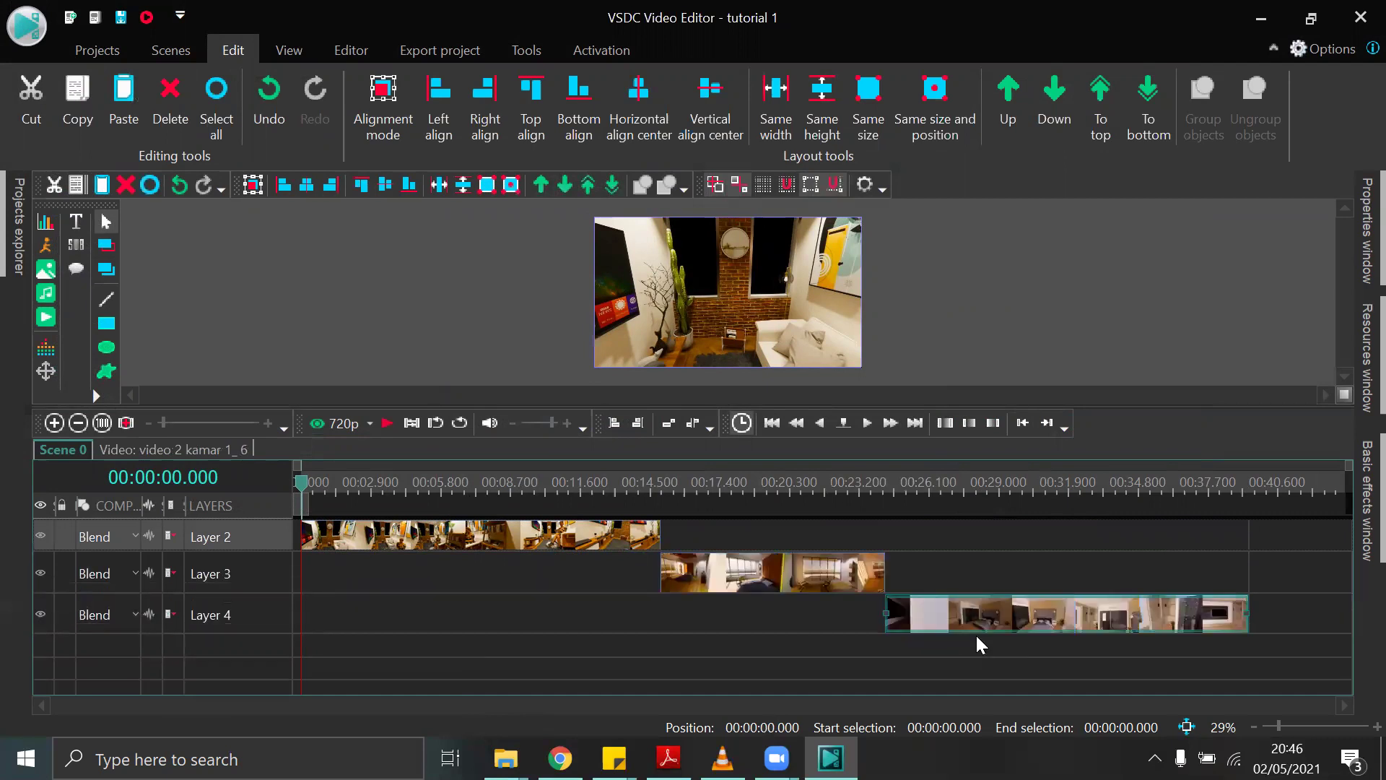
mouse_move(18, 224)
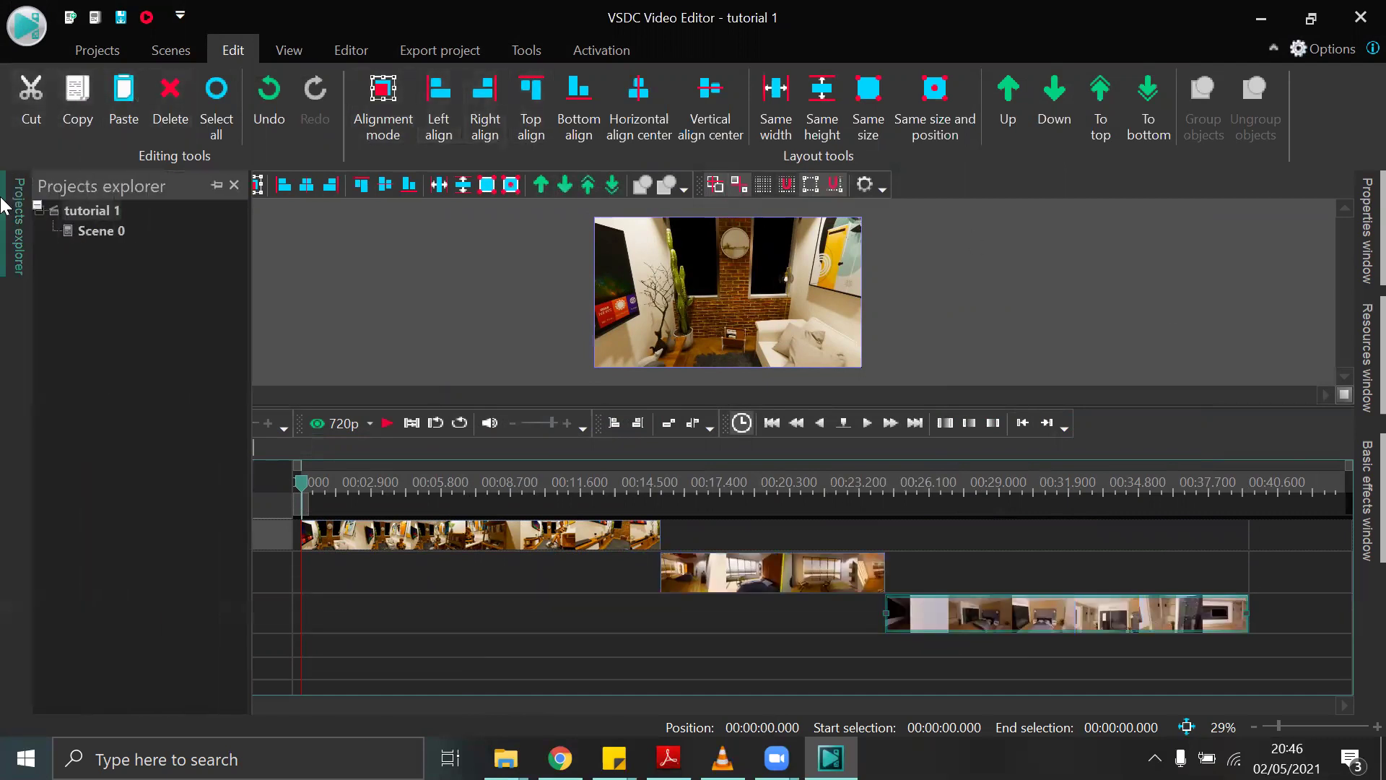
click(531, 624)
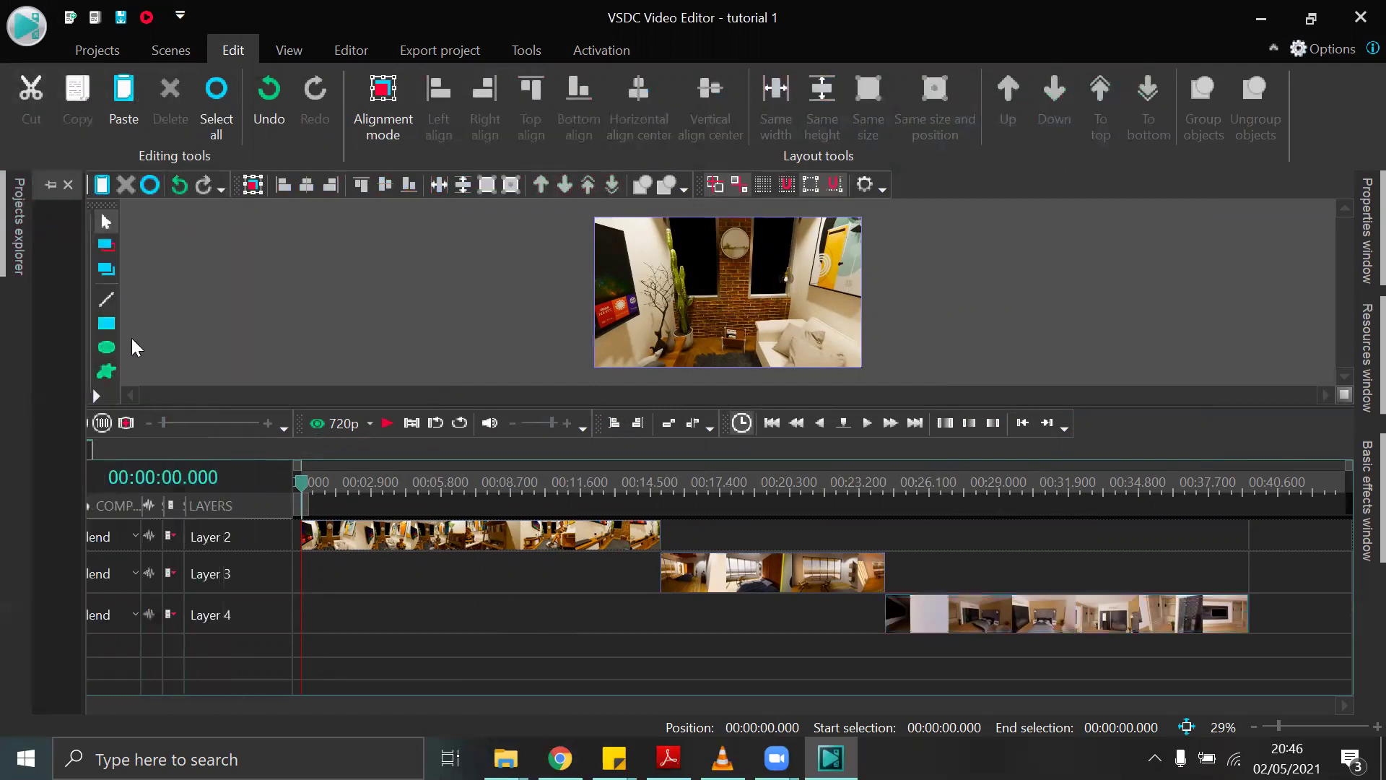
mouse_move(9, 189)
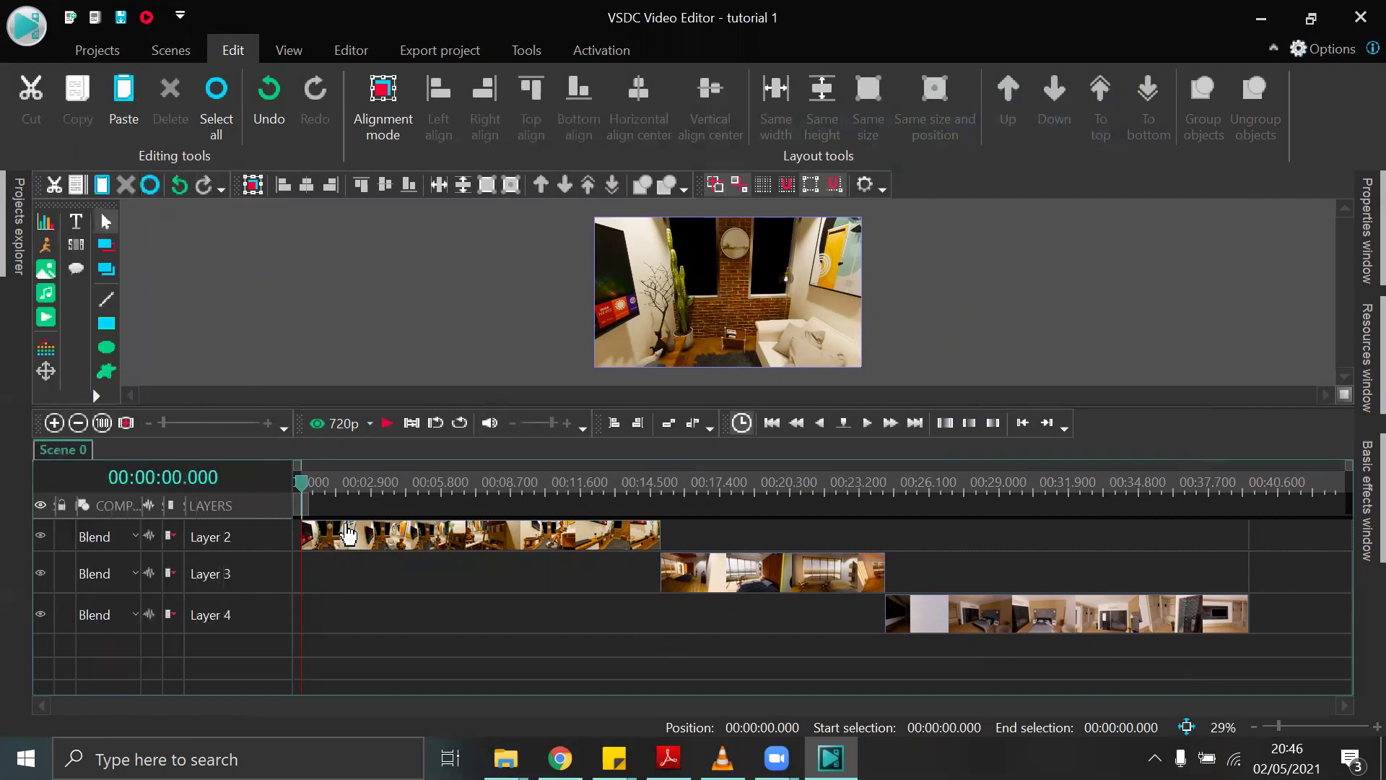
Shorten the end of the animasi clip to about 8.4 seconds and extend it back to its original length.
mouse_move(511, 557)
click(434, 542)
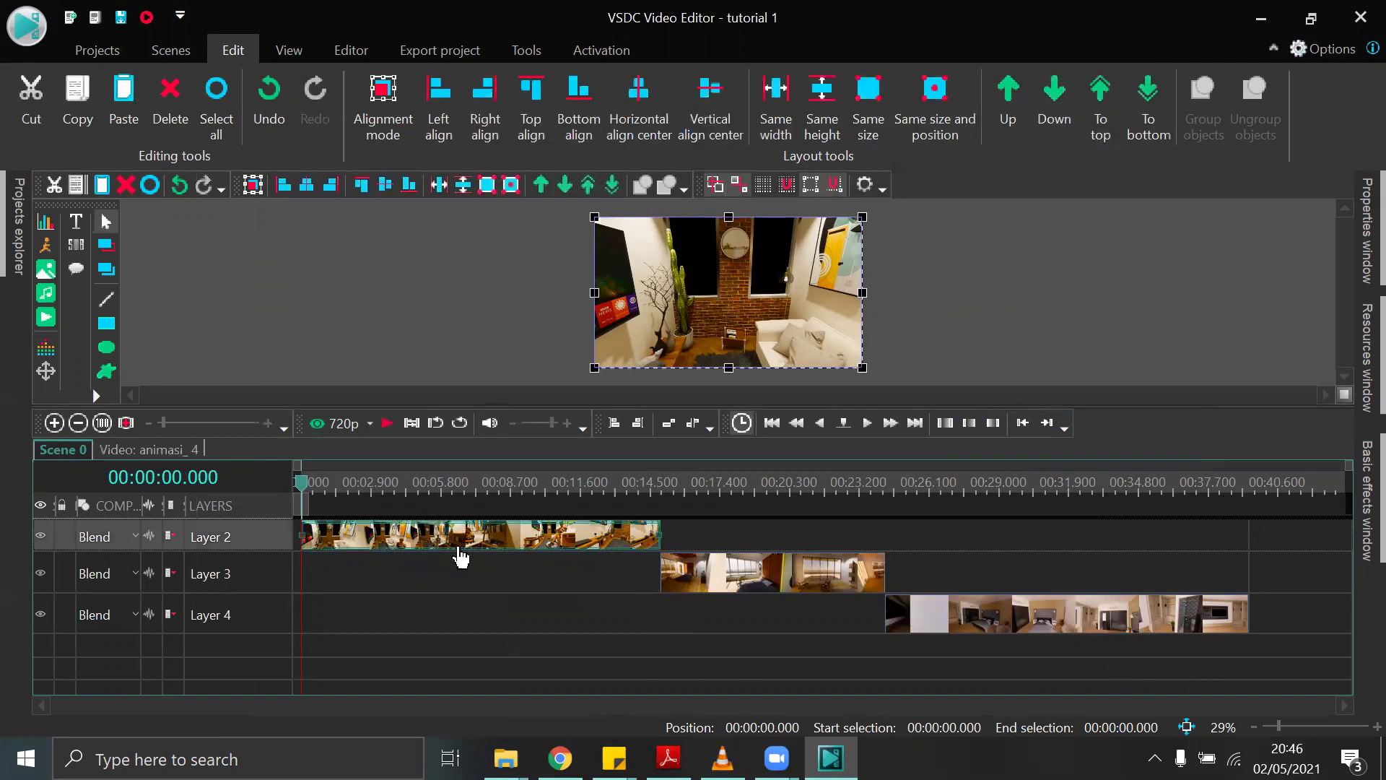
drag(638, 535, 501, 545)
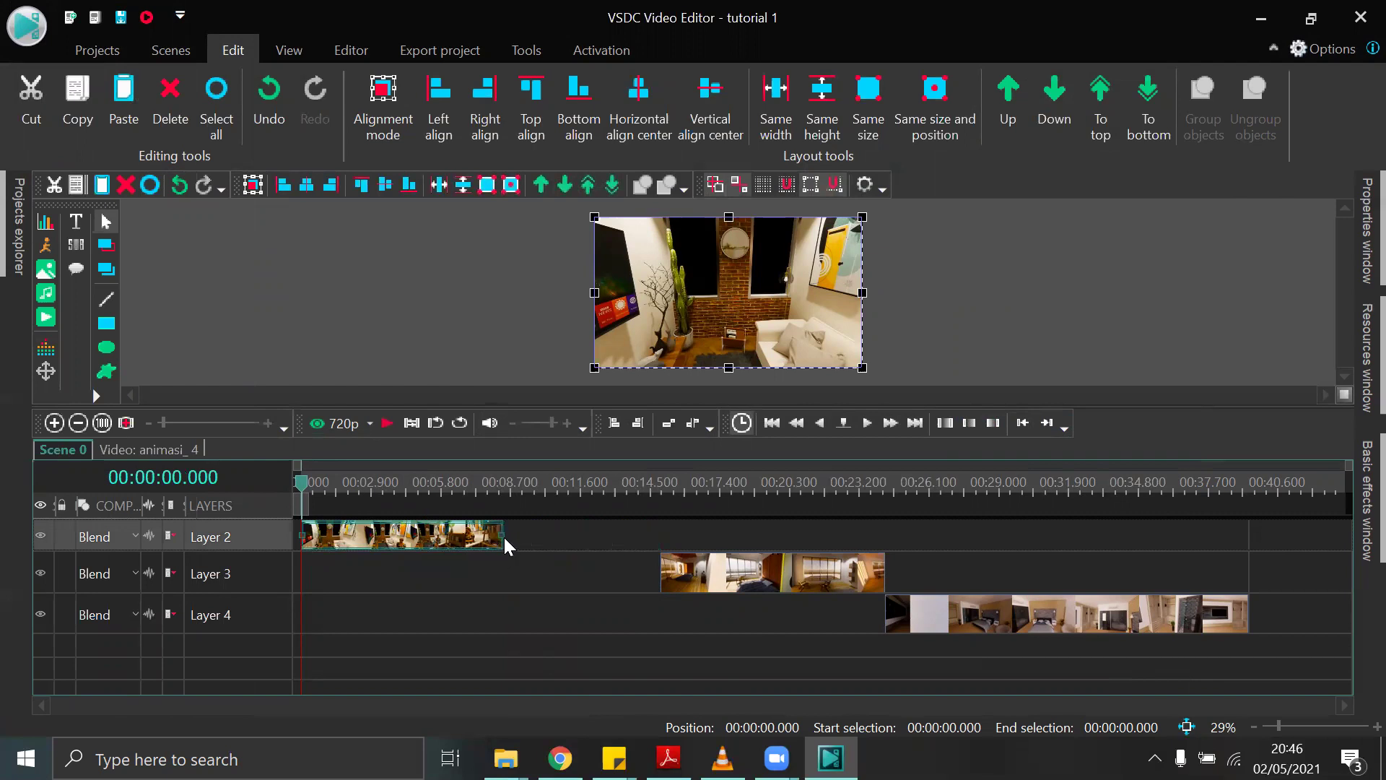
mouse_move(511, 538)
mouse_down()
mouse_move(643, 554)
mouse_move(538, 545)
mouse_move(495, 558)
mouse_up()
drag(494, 534, 659, 539)
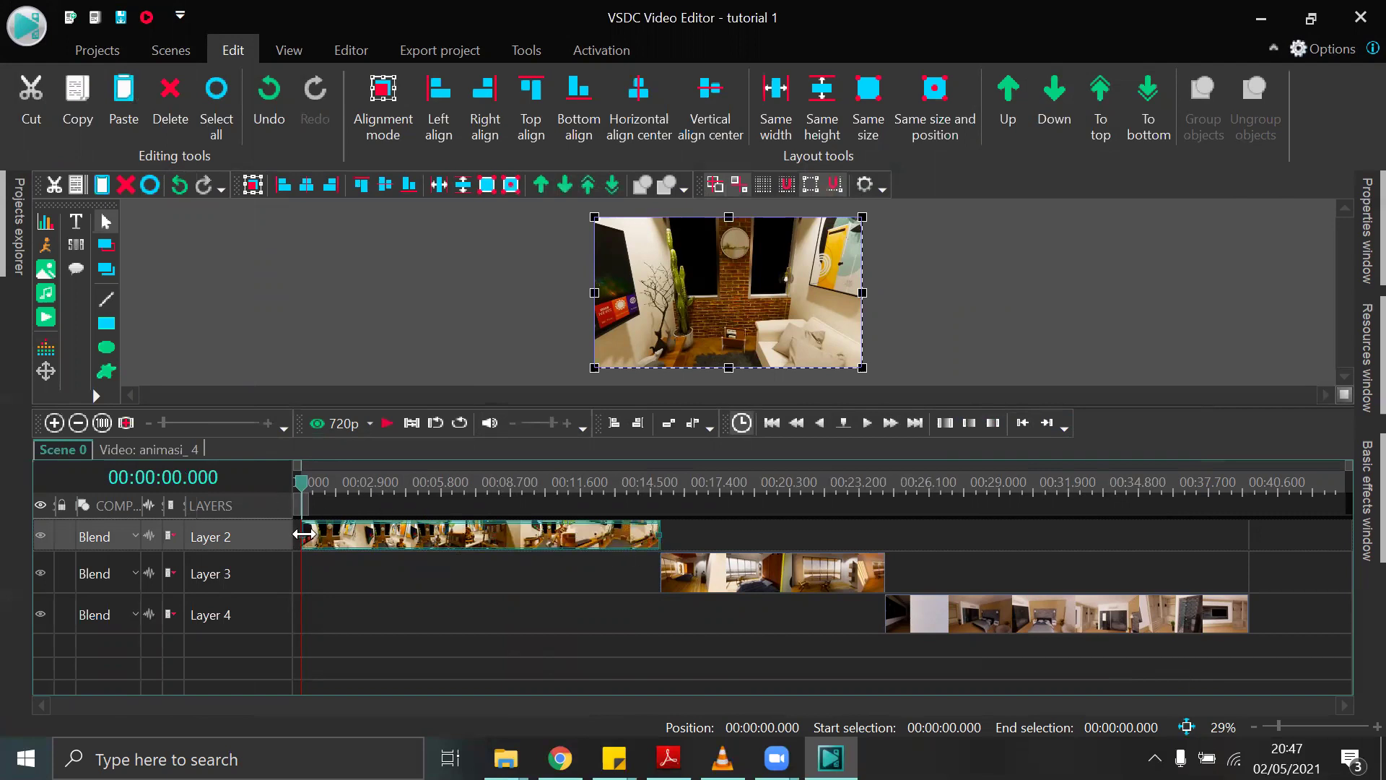
Trim the animasi clip's start to about 5.8 seconds, check the cut with the playhead, and restore the full start.
drag(302, 534, 426, 538)
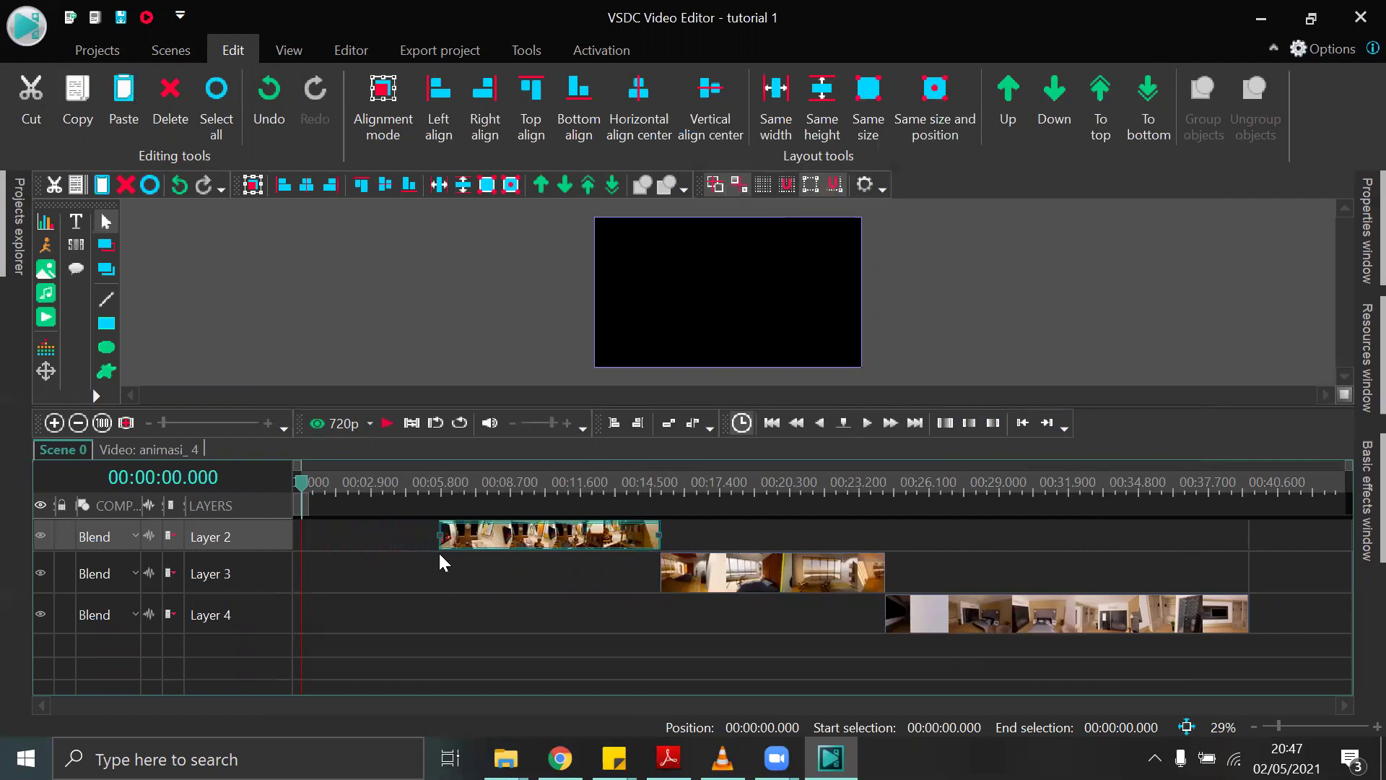
drag(345, 482, 469, 484)
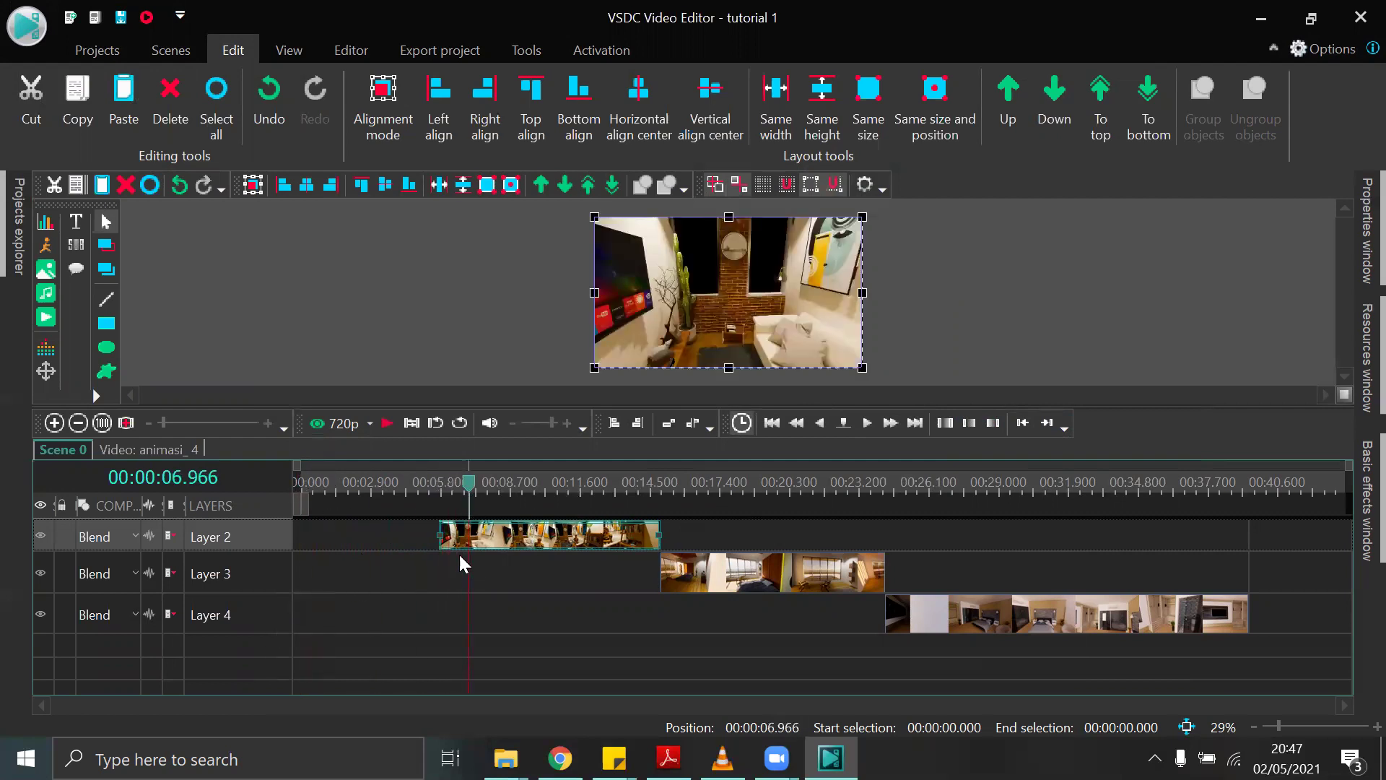
drag(411, 532, 253, 538)
drag(475, 484, 255, 510)
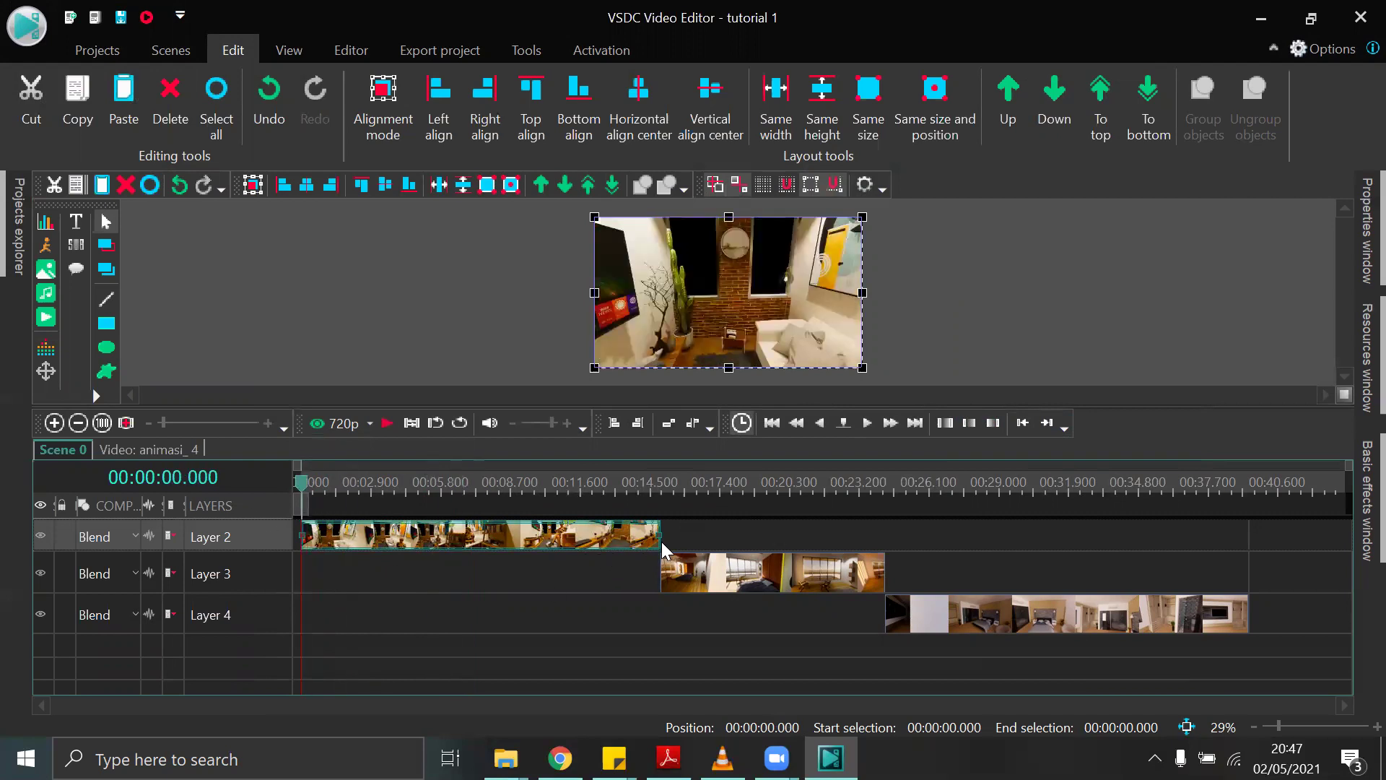
Extend the end of the animasi clip to about 22 seconds and preview playback through the lengthened part.
drag(656, 535, 823, 537)
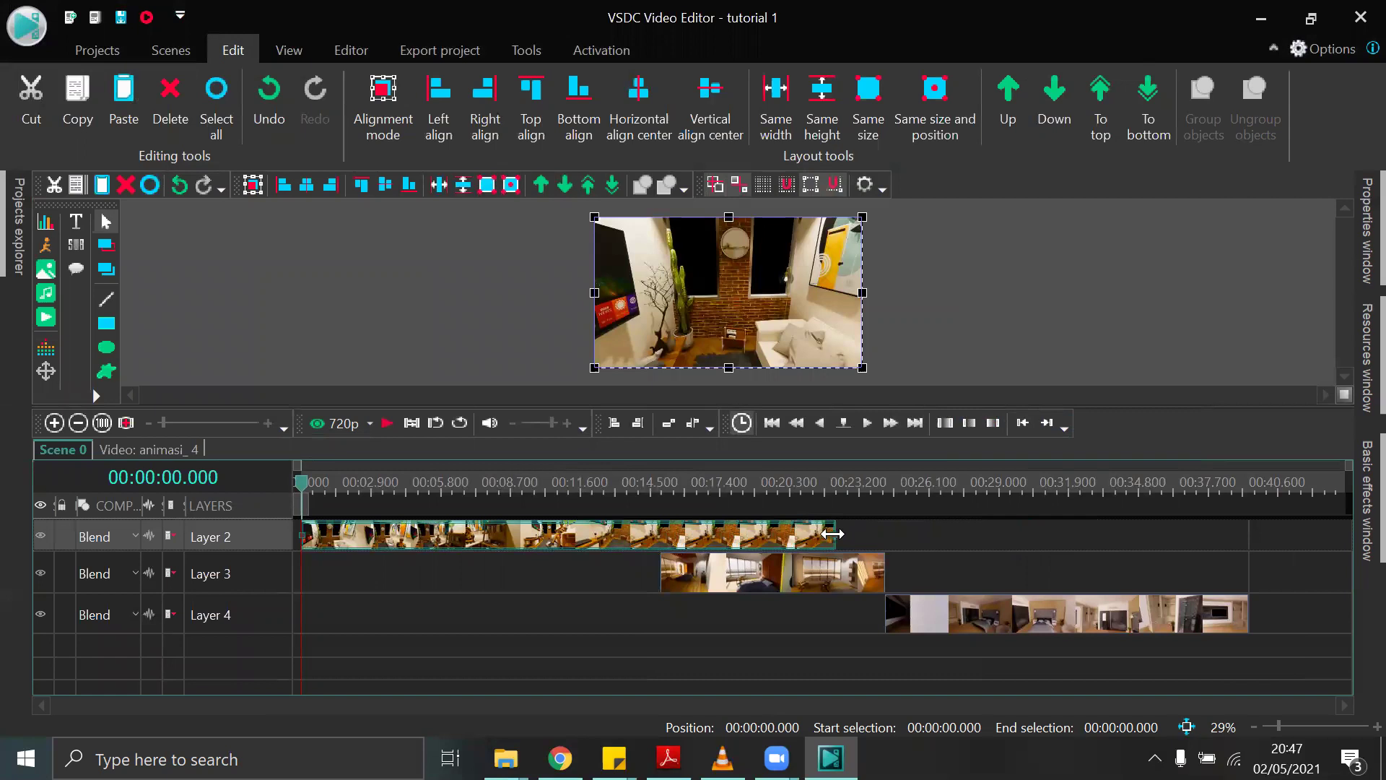
click(387, 423)
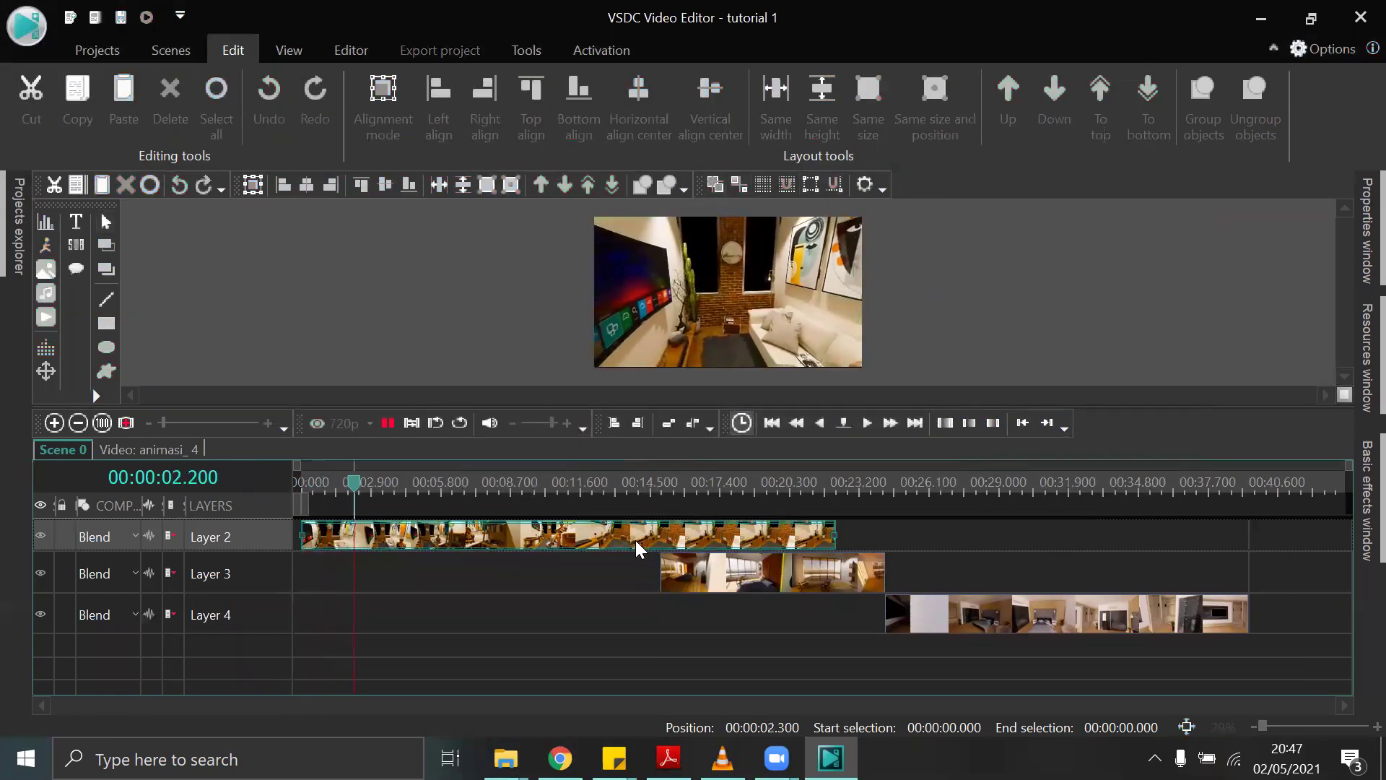
drag(393, 483, 526, 481)
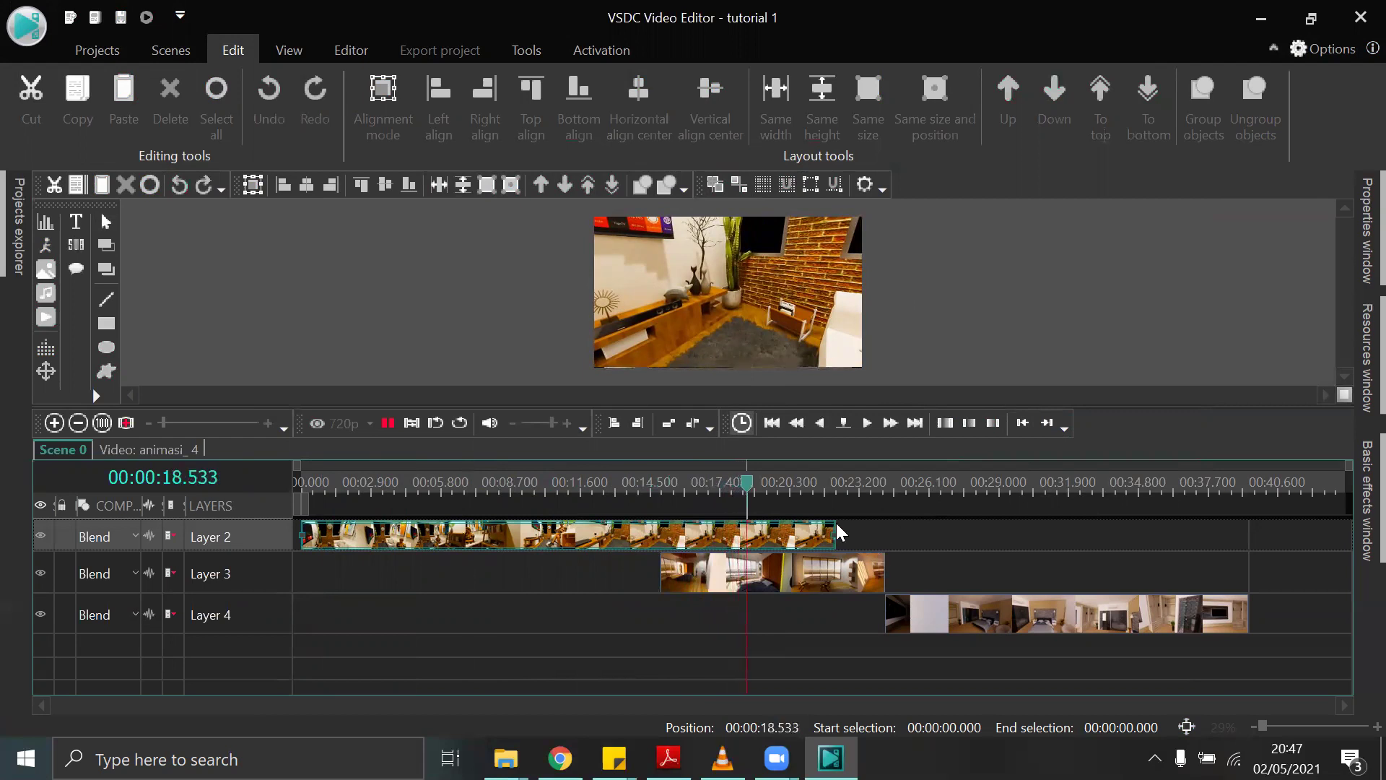
click(780, 481)
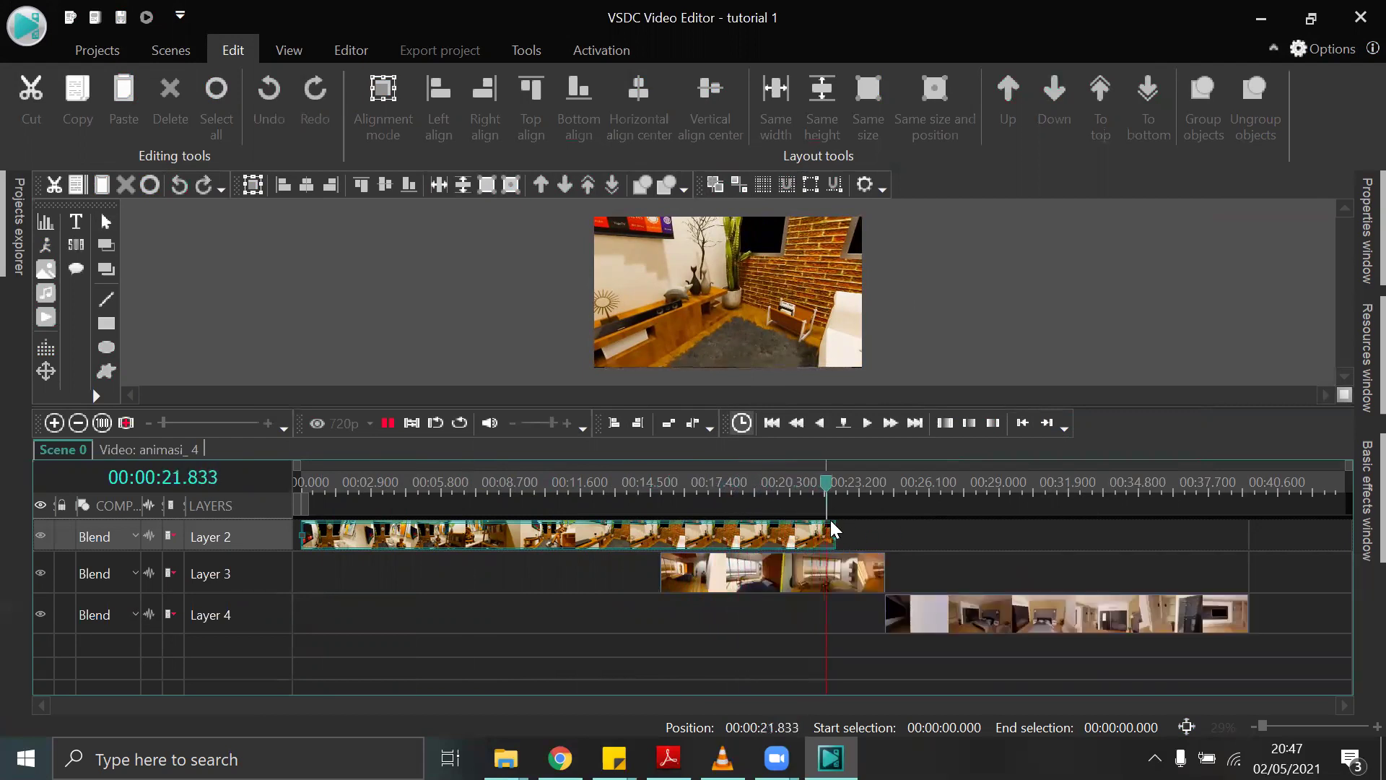
drag(840, 482, 340, 526)
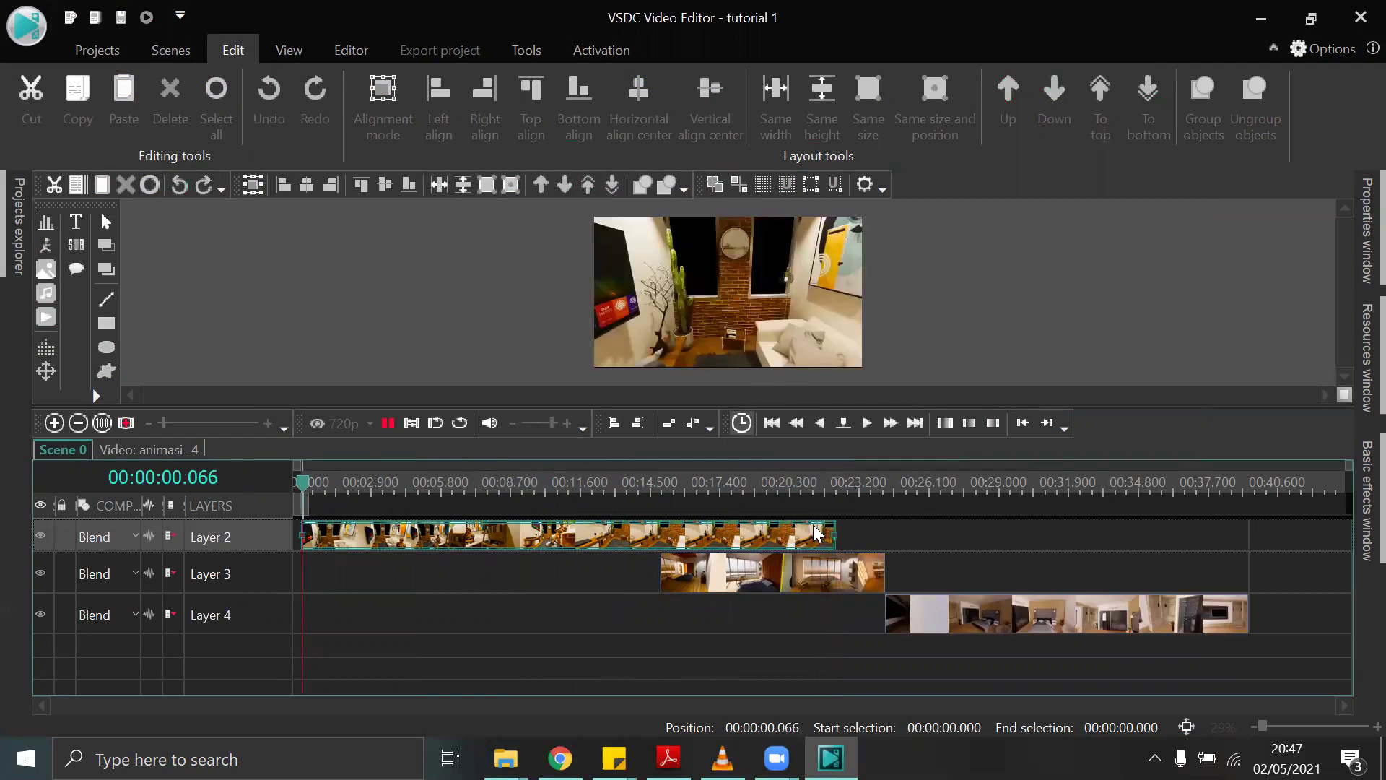
Shift the video 1 kamar clip to about 14 seconds so it overlaps the animasi clip, and raise its layer above animasi's.
click(388, 423)
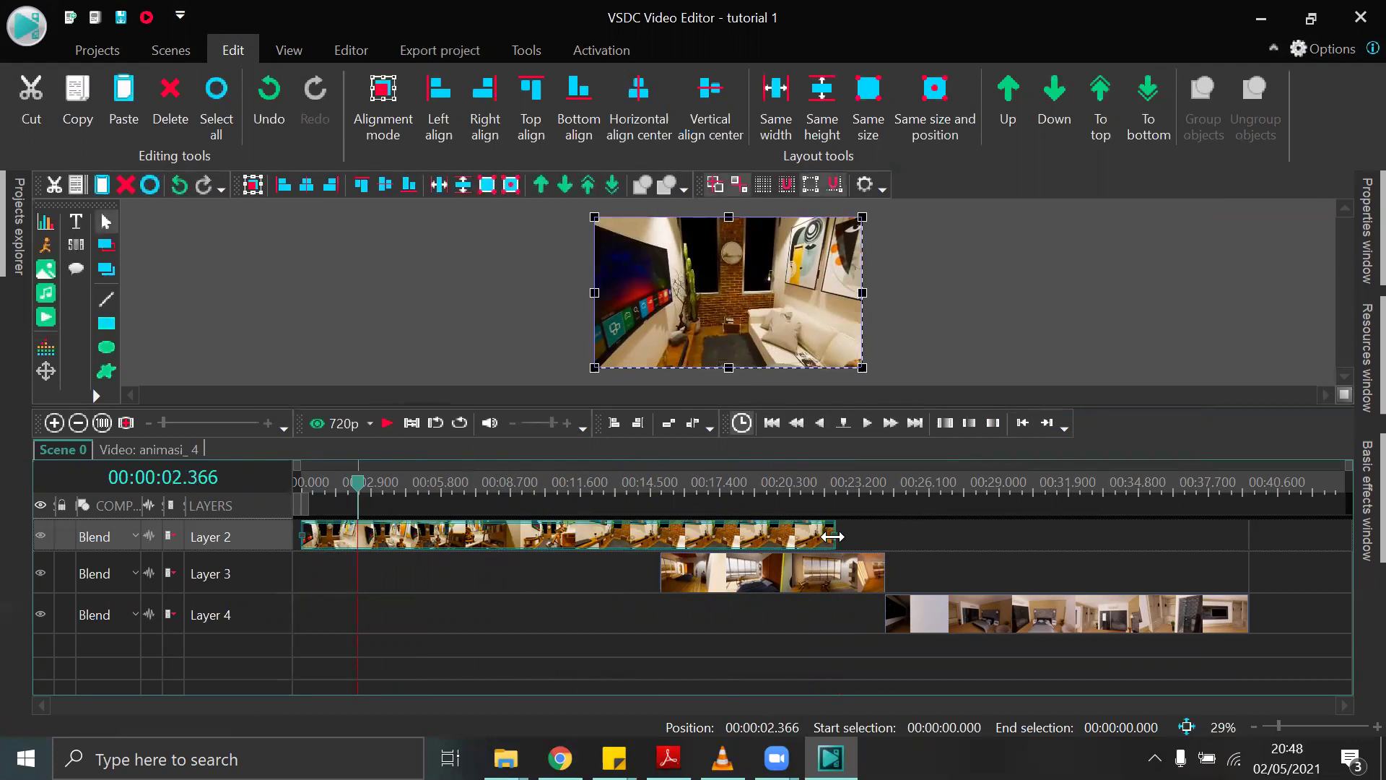
mouse_move(832, 536)
mouse_move(726, 567)
mouse_move(635, 548)
drag(667, 576, 730, 588)
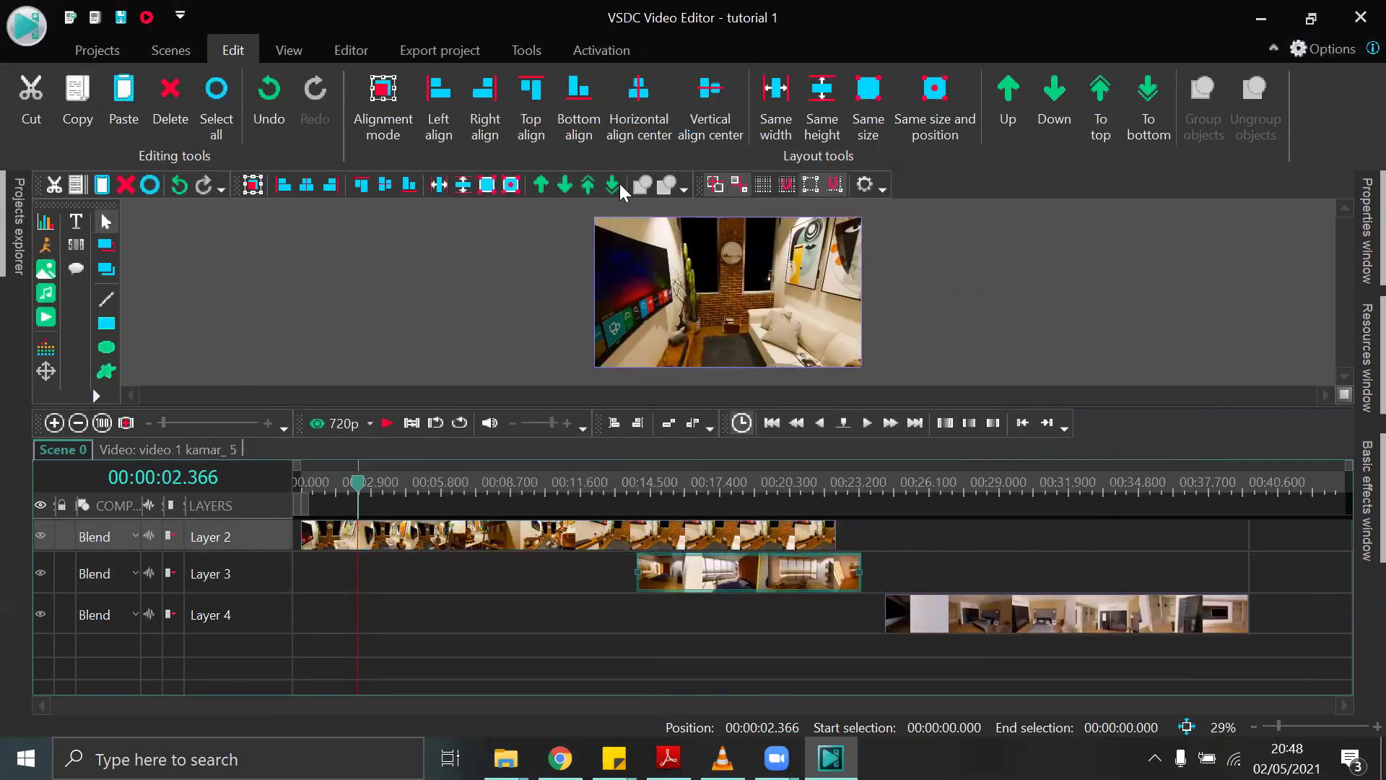
click(541, 180)
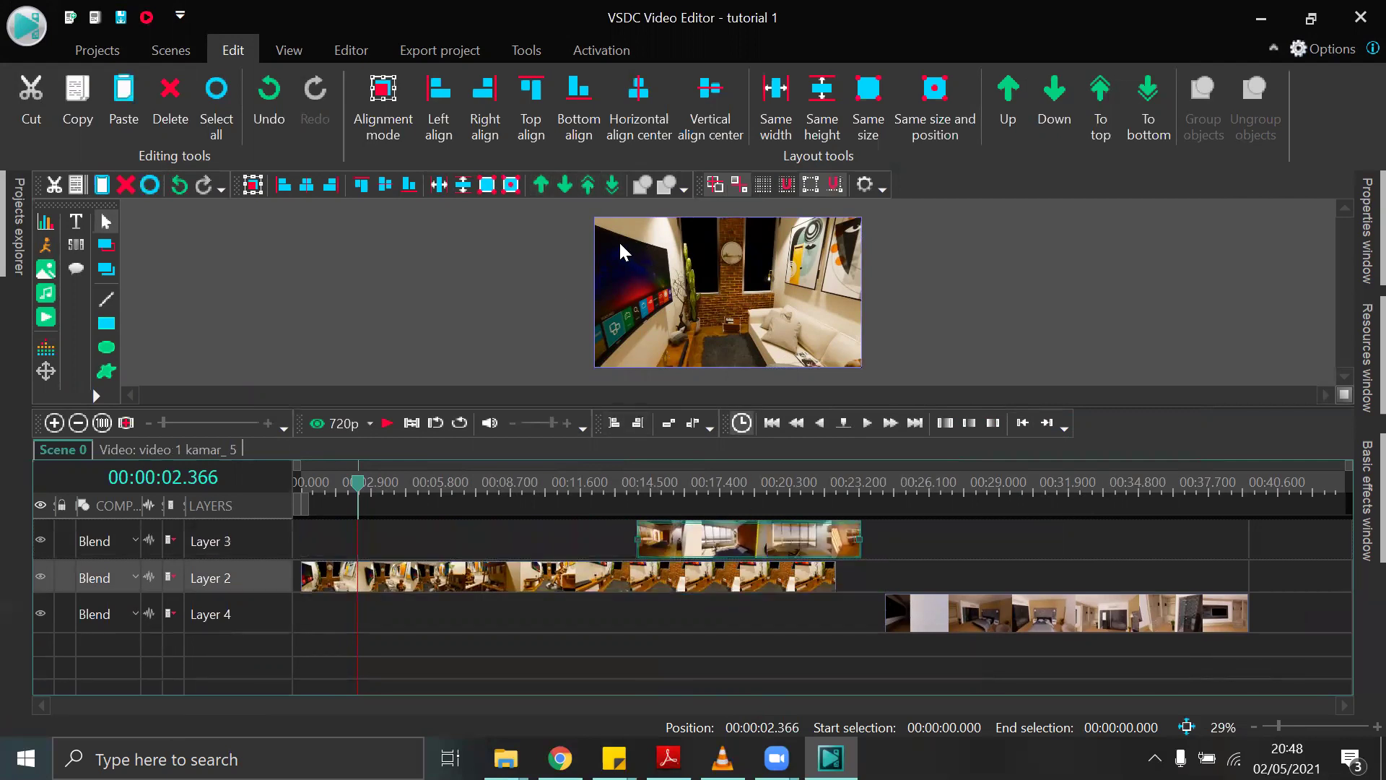
click(566, 185)
click(540, 185)
Move the video 1 kamar clip to start at about 4.3 seconds over the animasi clip and preview playback across the overlap.
mouse_move(663, 550)
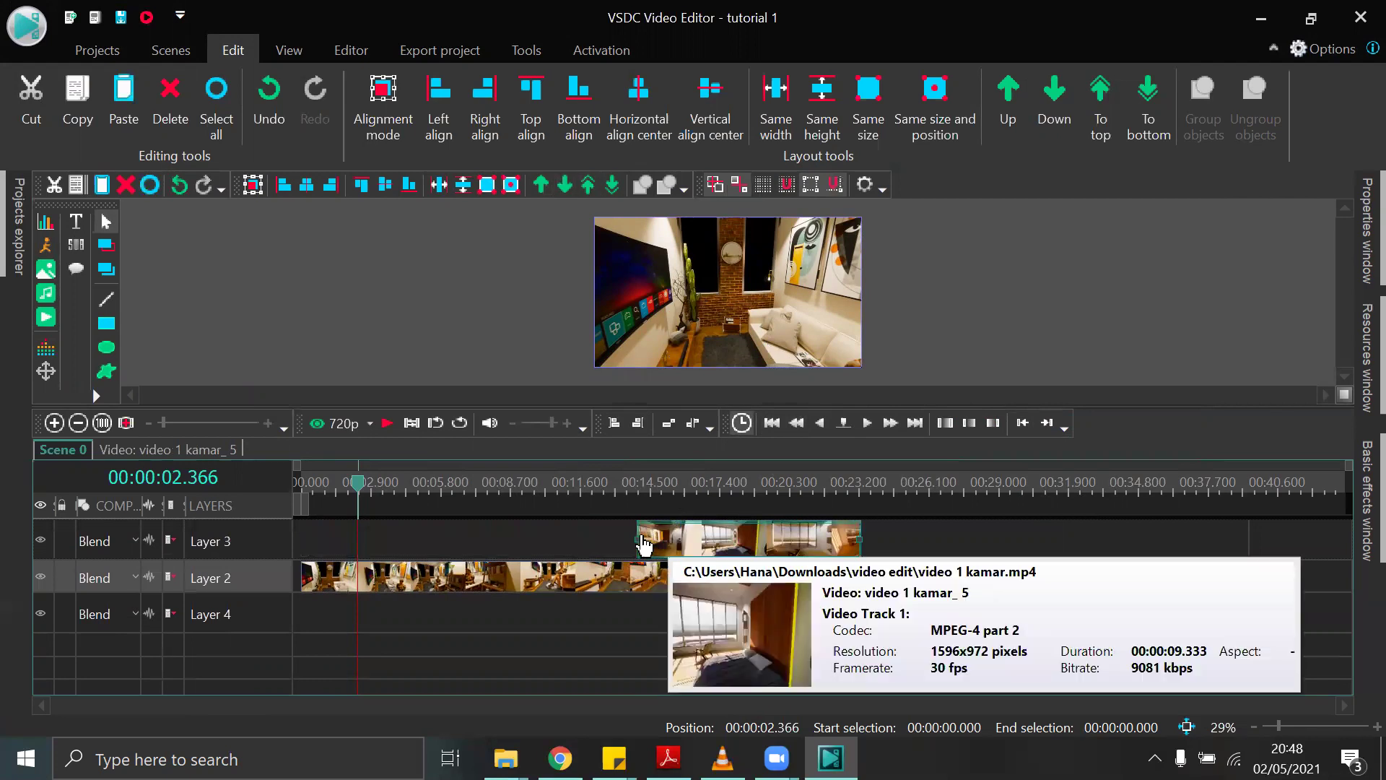
drag(698, 547, 464, 546)
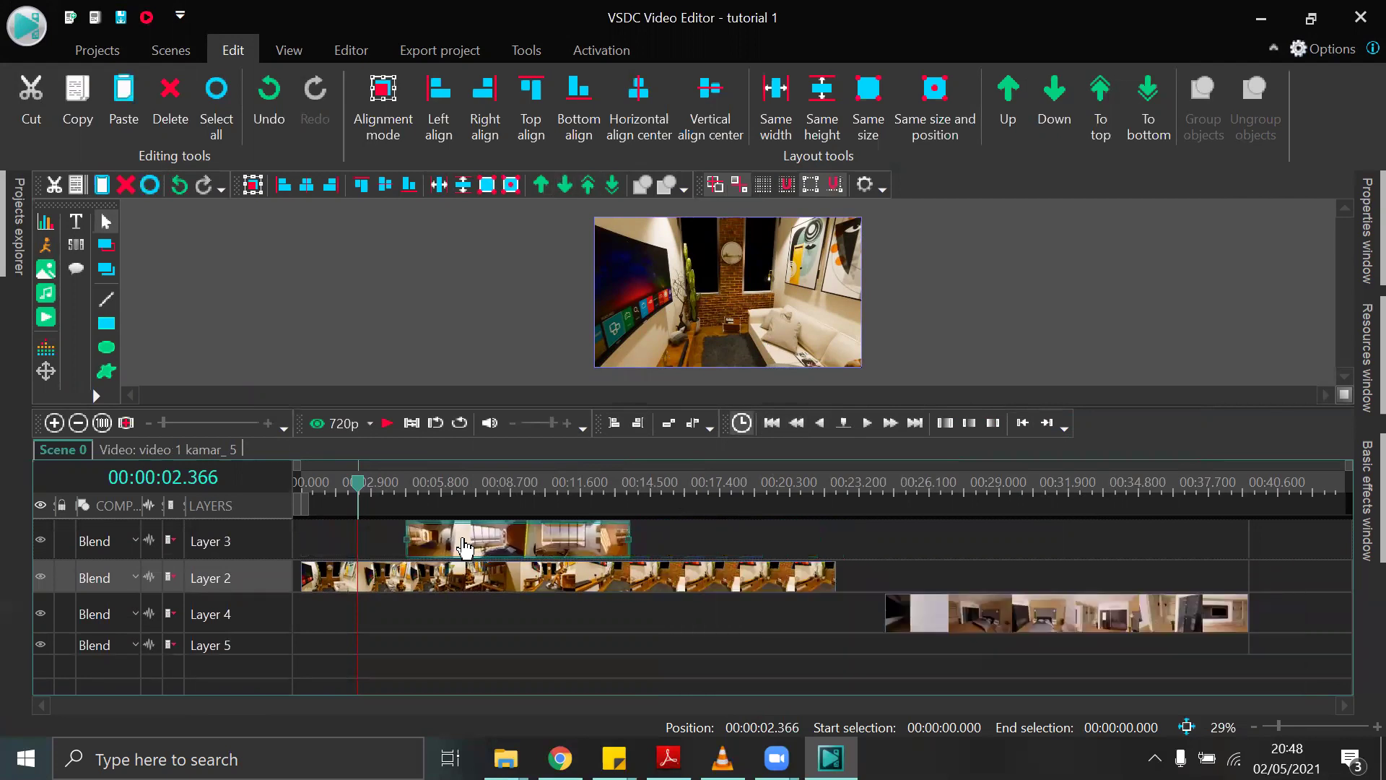
click(383, 432)
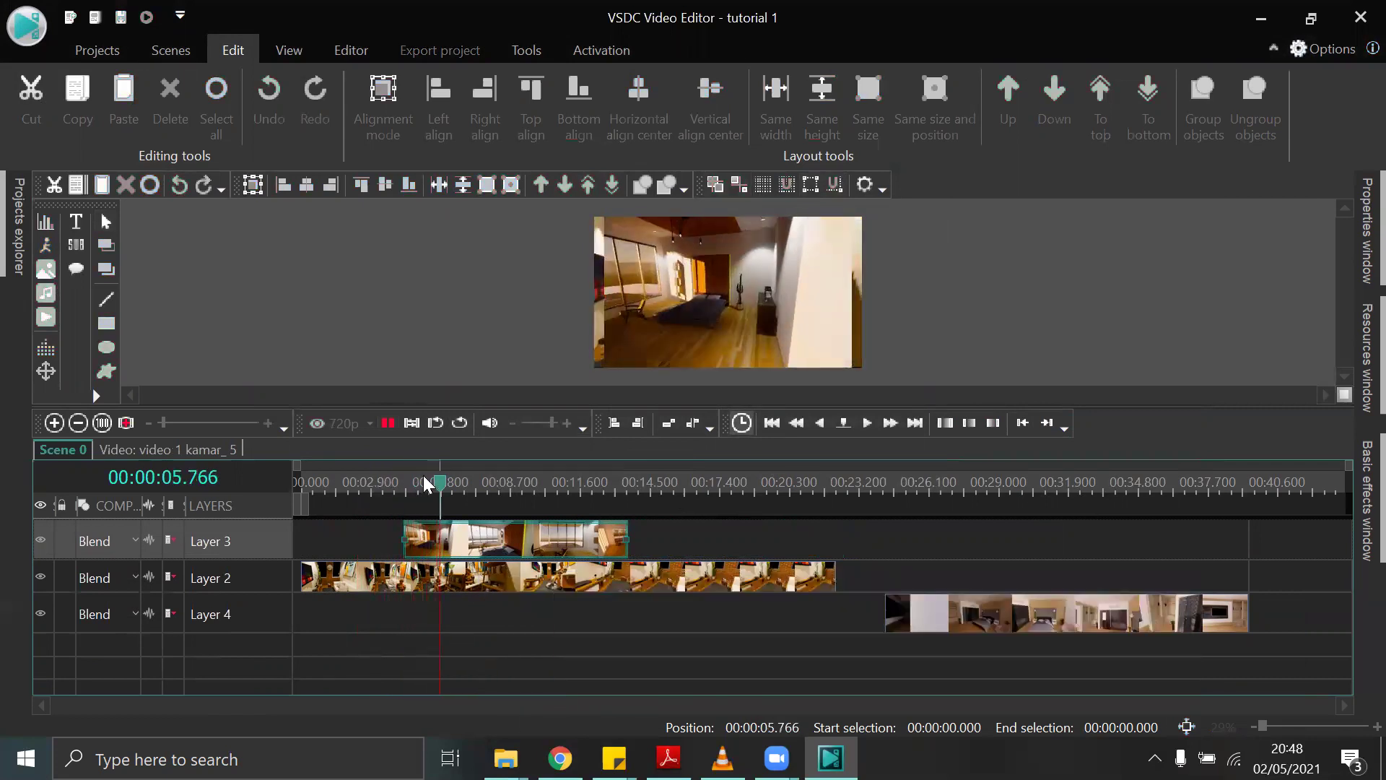
drag(458, 486, 210, 542)
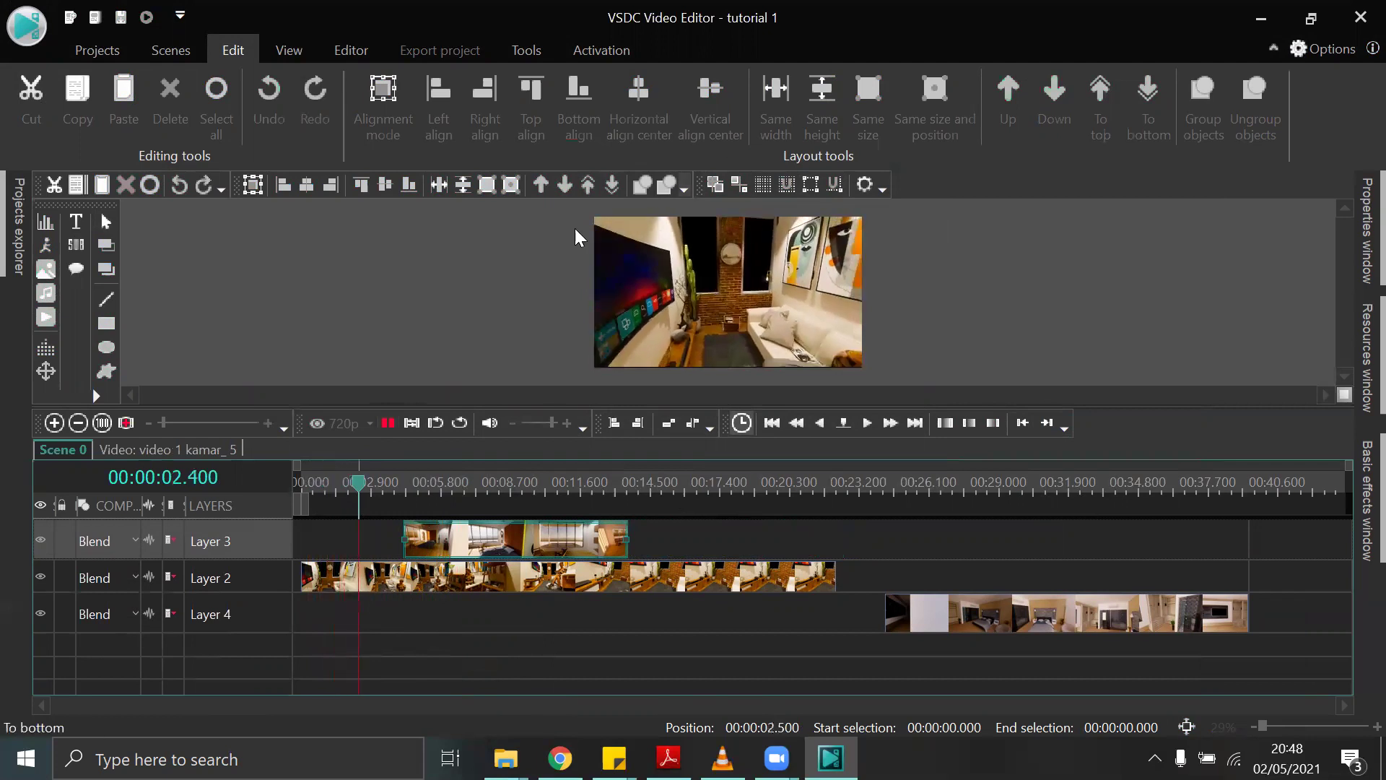
click(388, 423)
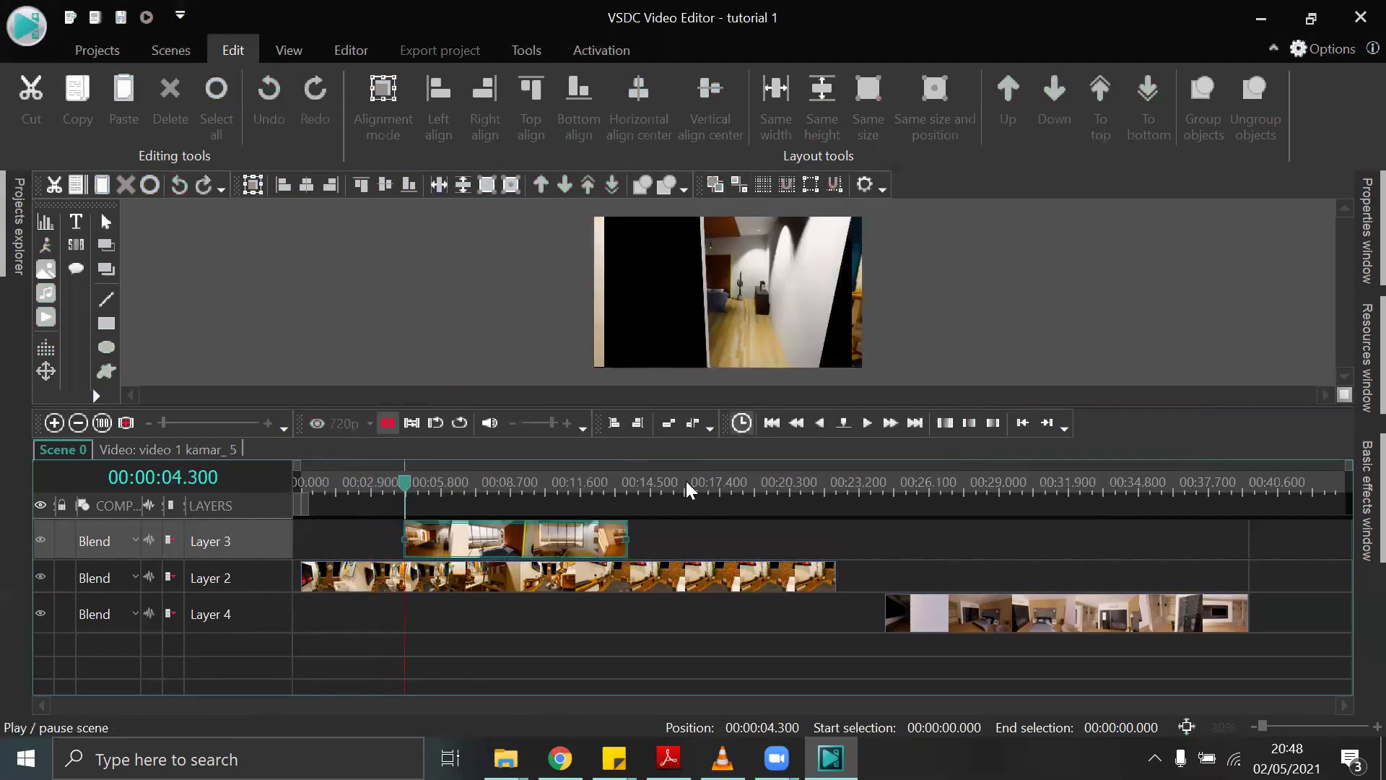
Return the video 1 kamar layer below the animasi layer and move its clip back to start at about 14 seconds.
click(566, 189)
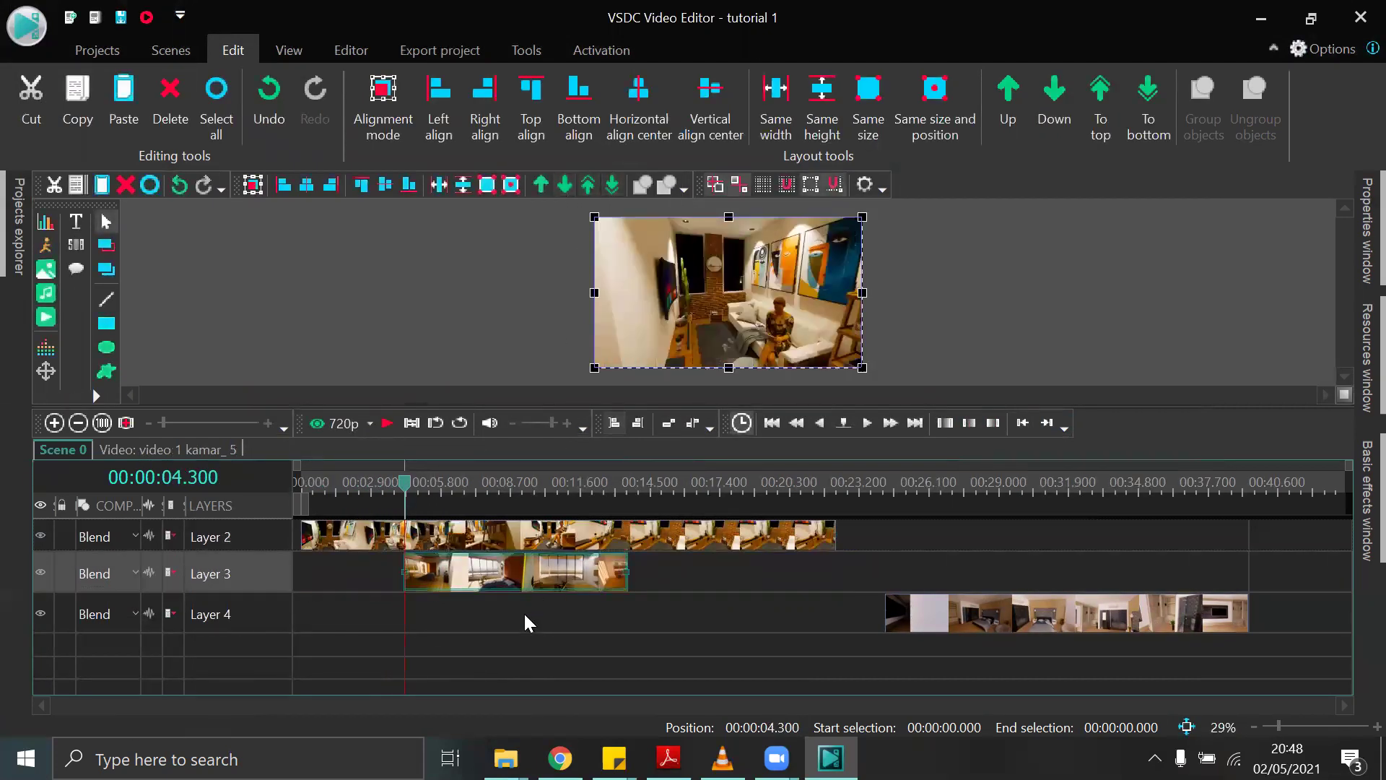
drag(532, 588, 770, 588)
click(719, 541)
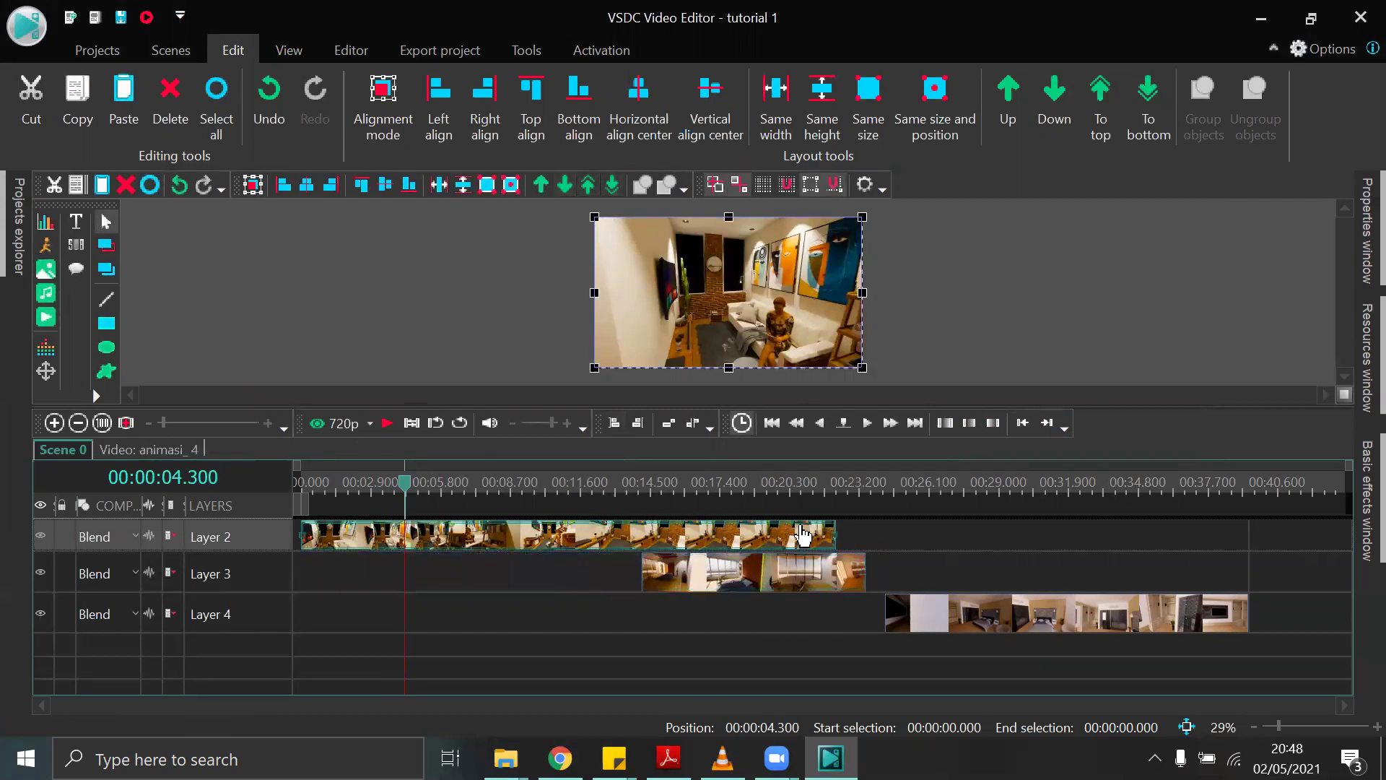
ctrl+click(697, 572)
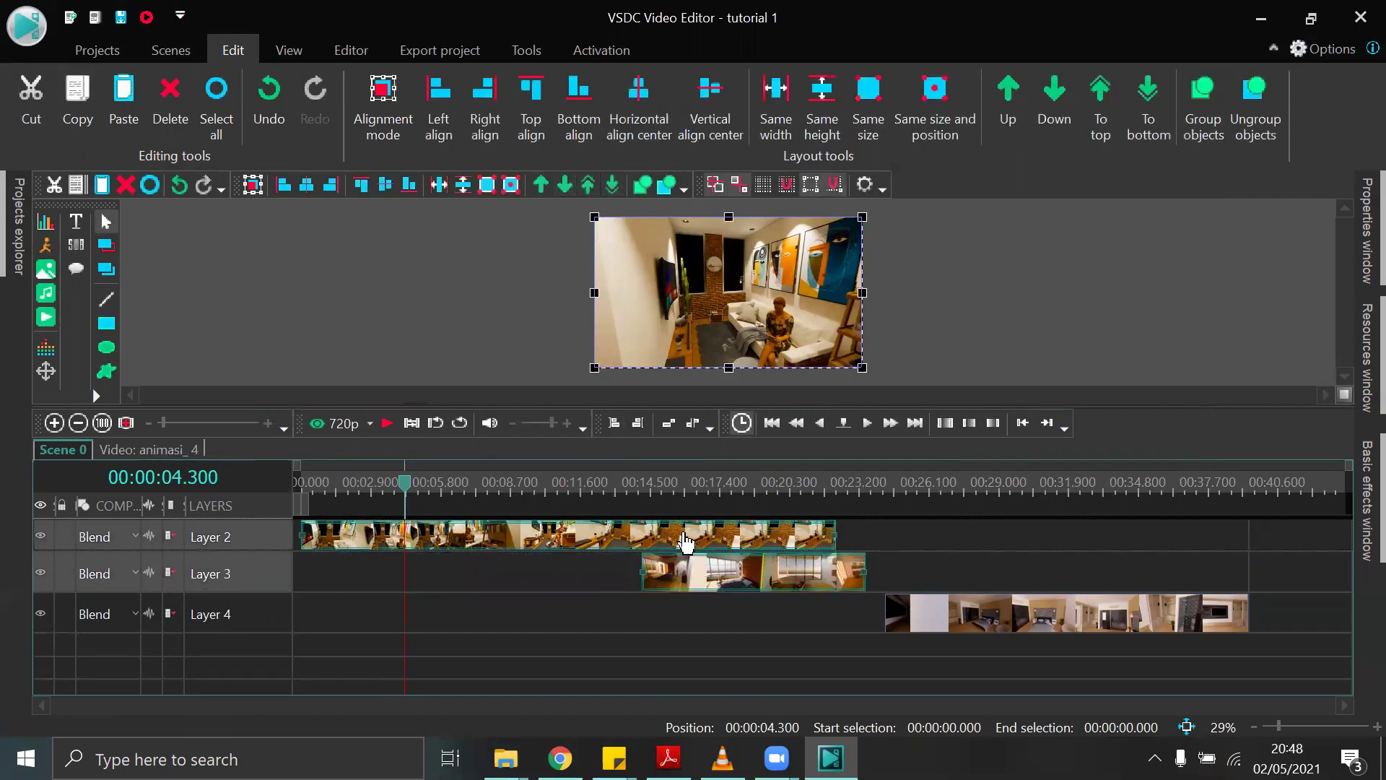
click(740, 538)
click(522, 596)
Shorten the end of the animasi clip to about 7.3 seconds and move the video 1 kamar clip to start right where it ends.
click(830, 534)
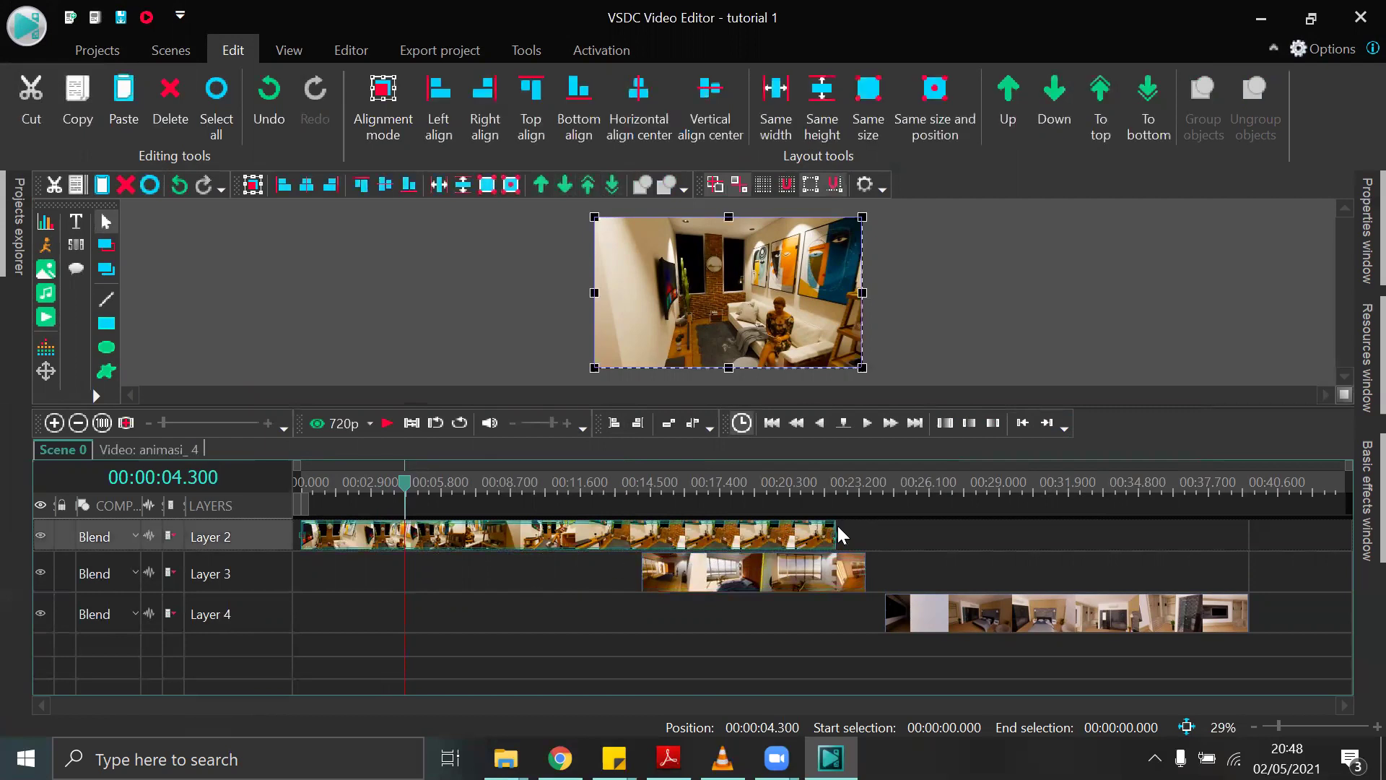
drag(836, 537, 489, 545)
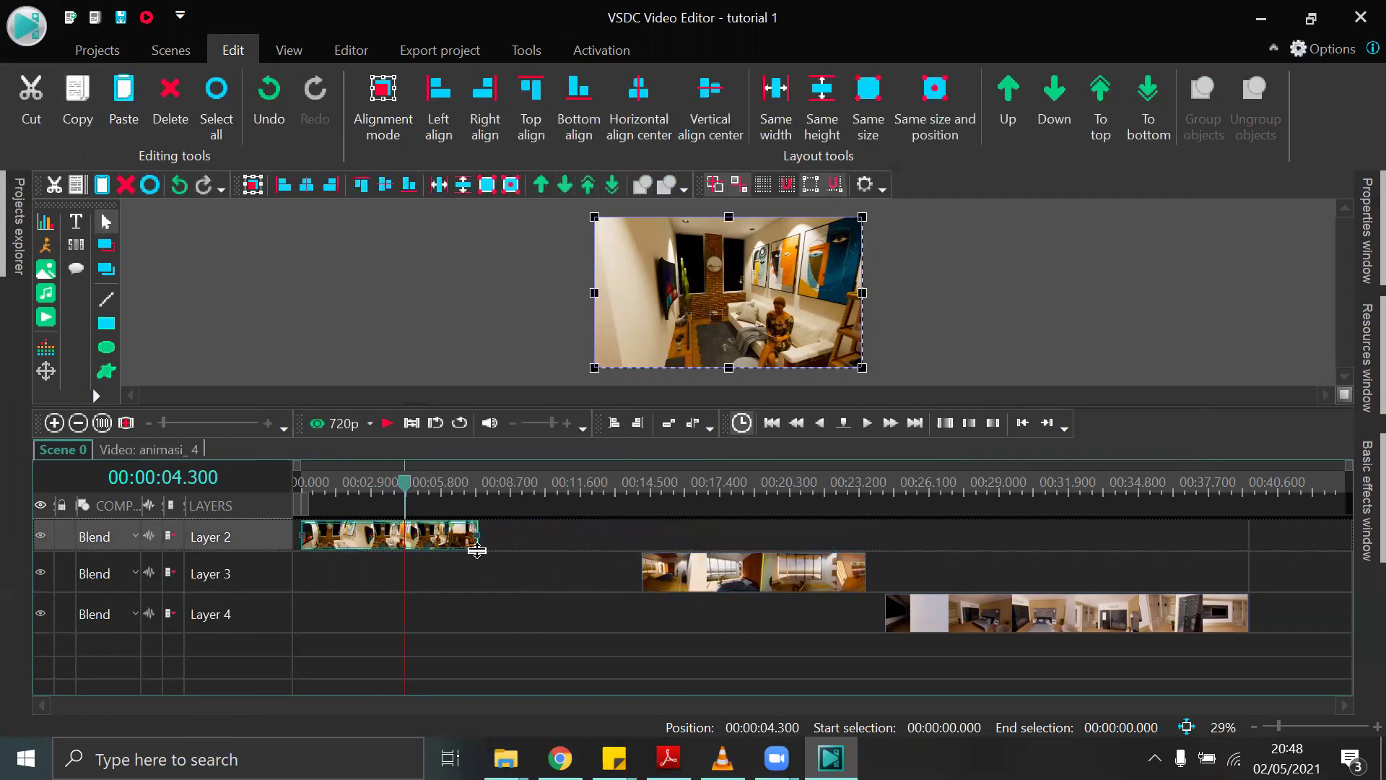
click(697, 578)
drag(761, 581, 597, 578)
click(512, 622)
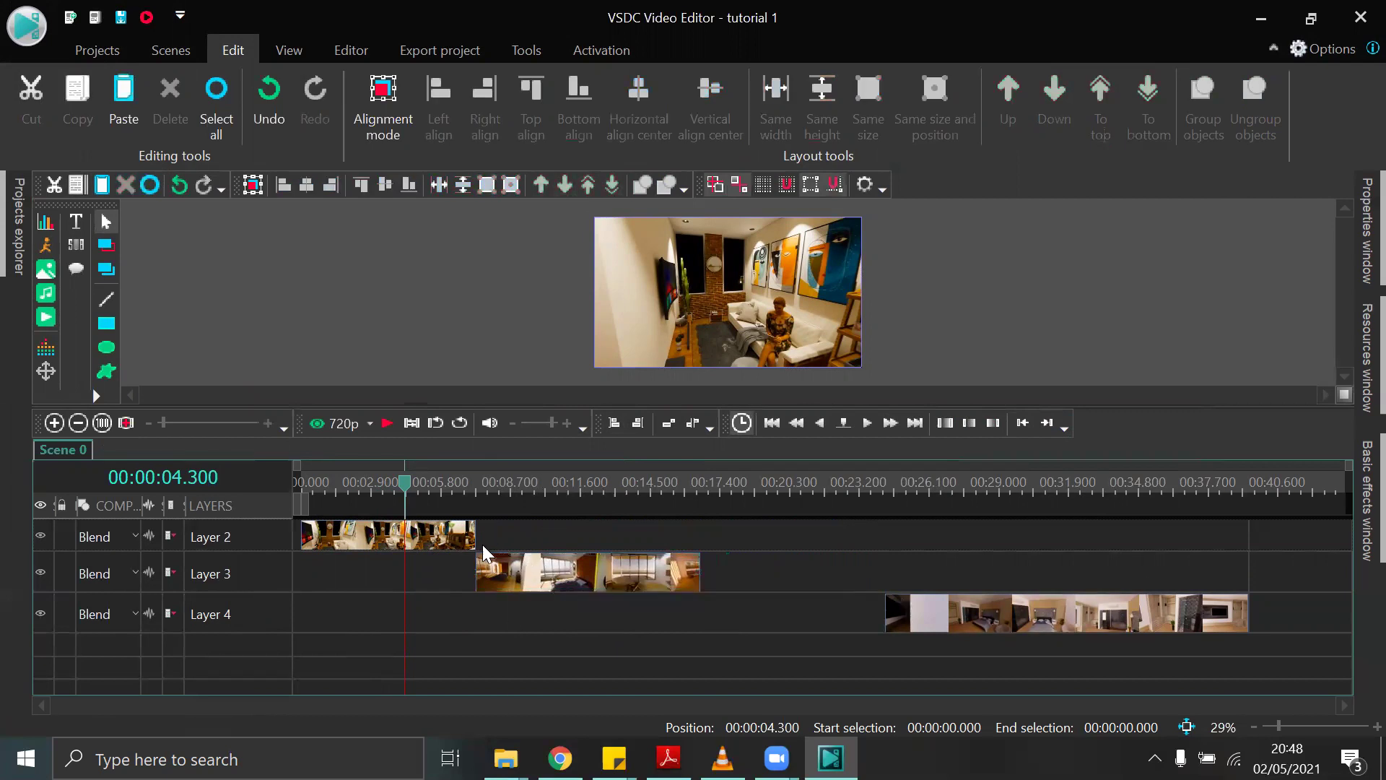
Preview the joined clips and split the video 1 kamar clip into parts at 00:00:10.033.
click(392, 422)
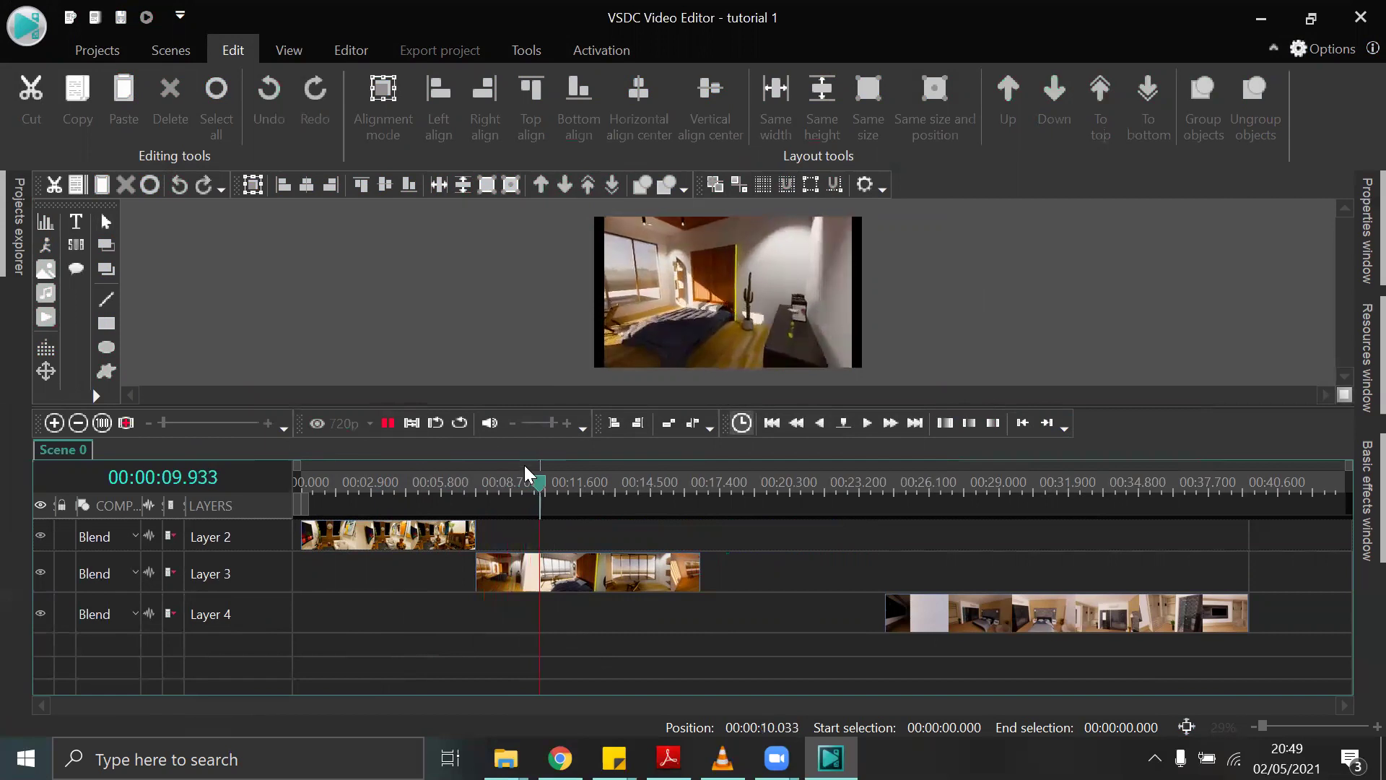
click(666, 585)
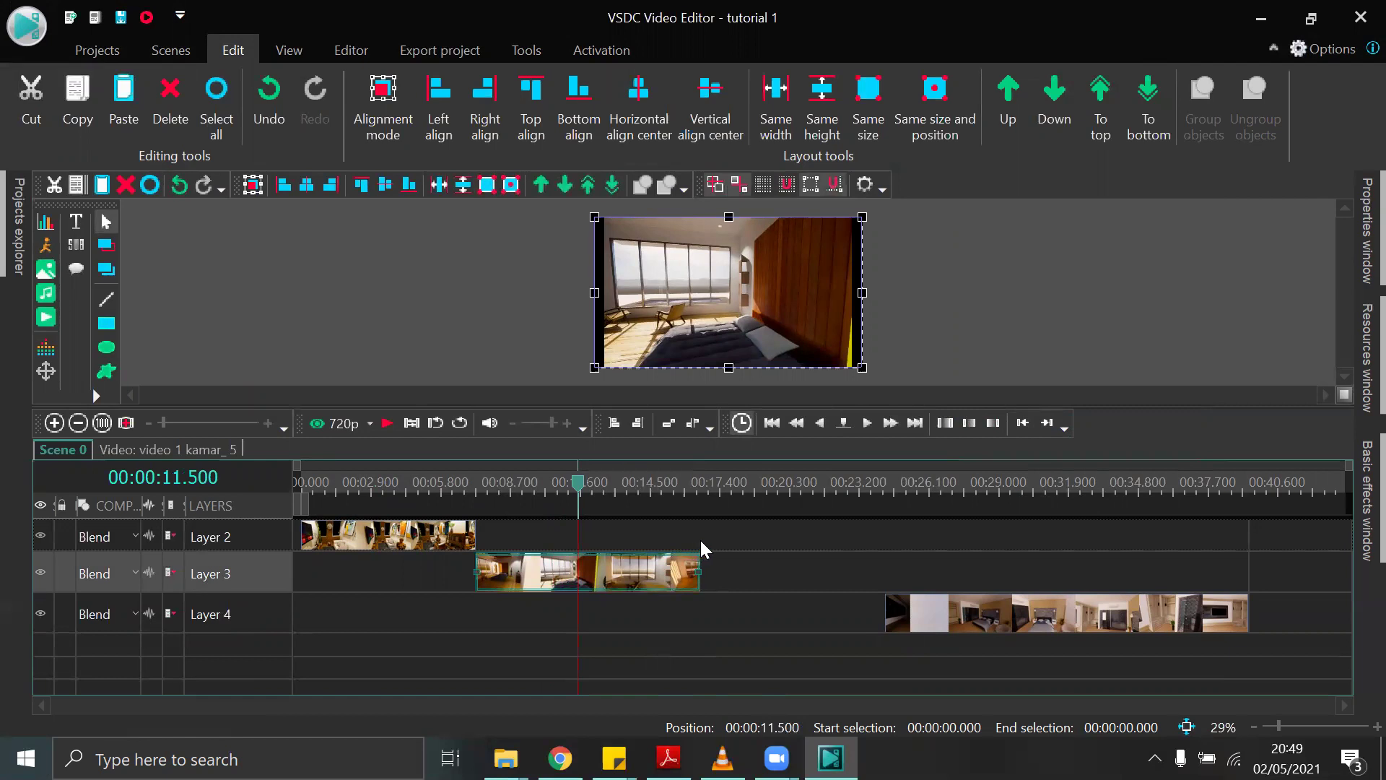
click(326, 46)
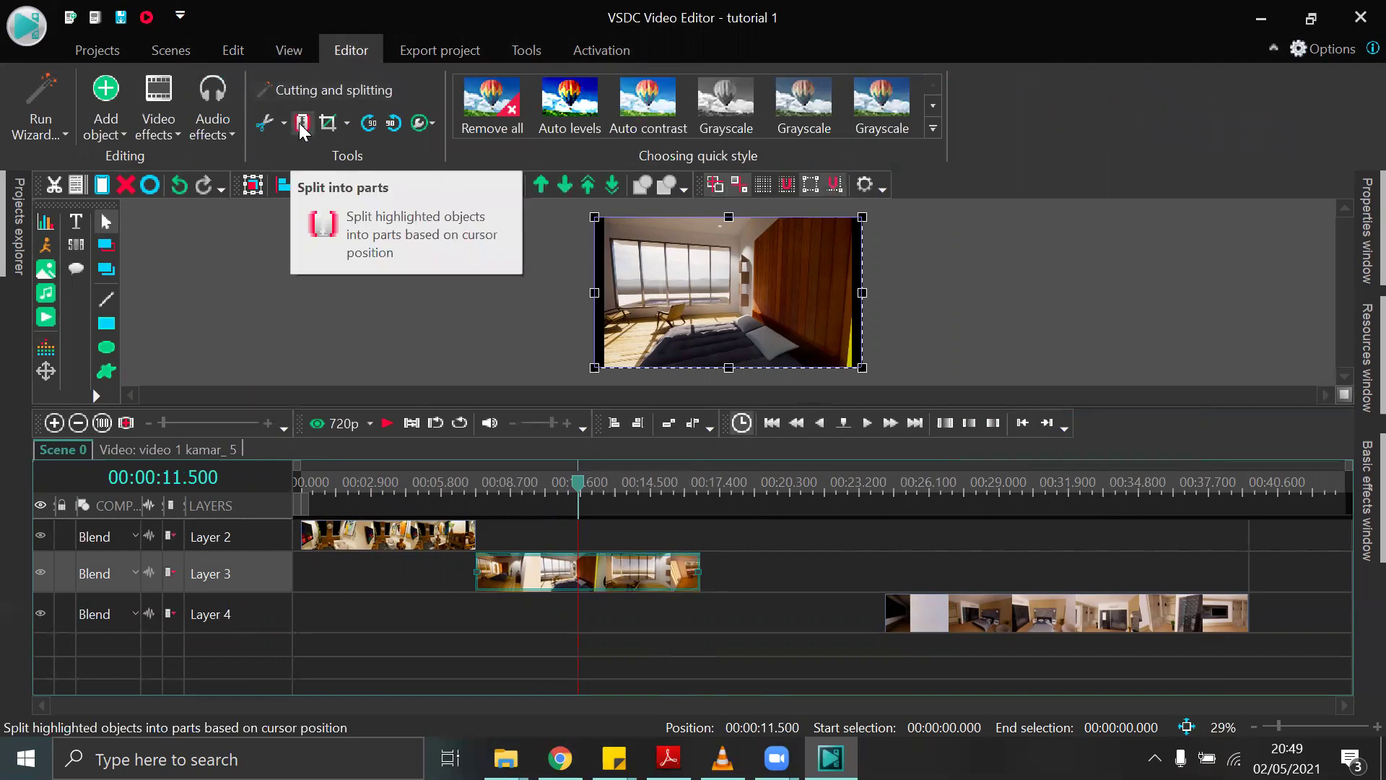
drag(584, 493, 501, 497)
click(387, 423)
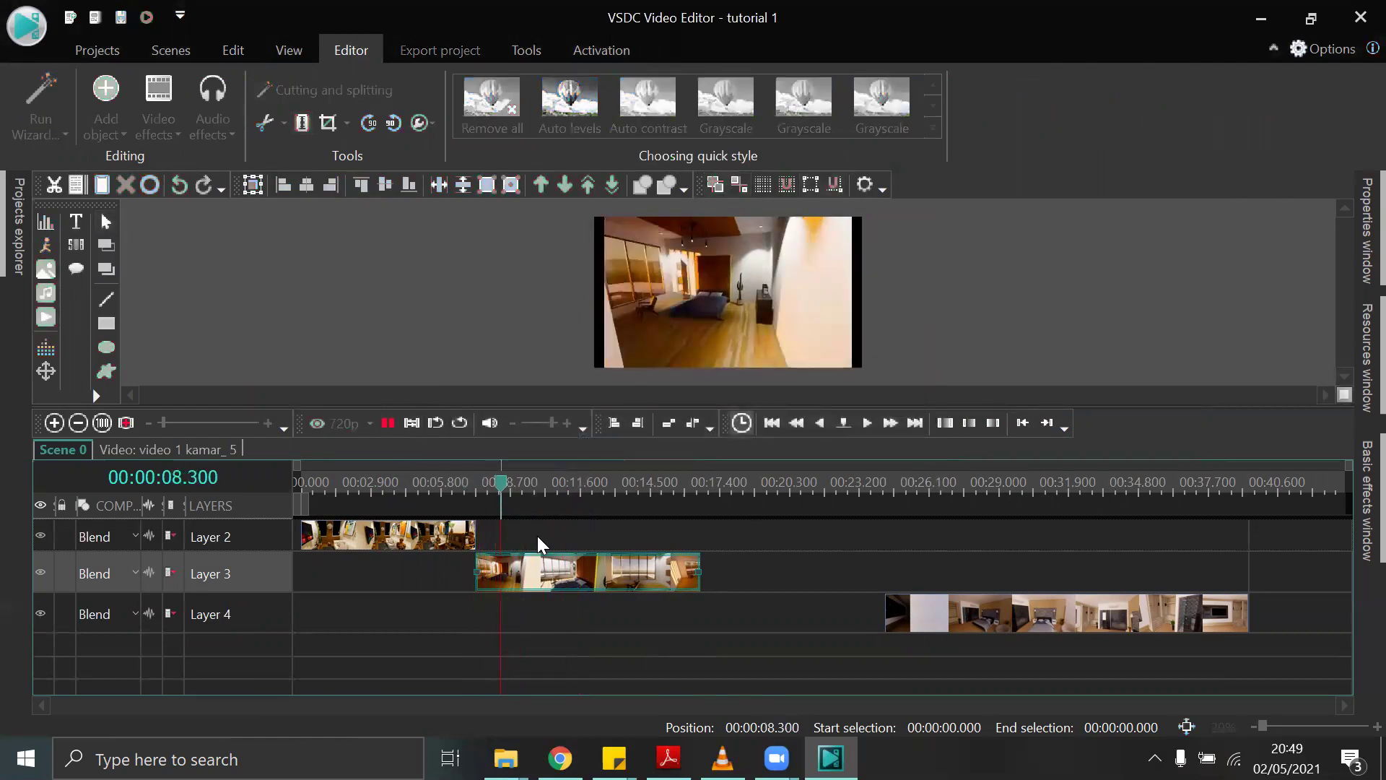
click(388, 425)
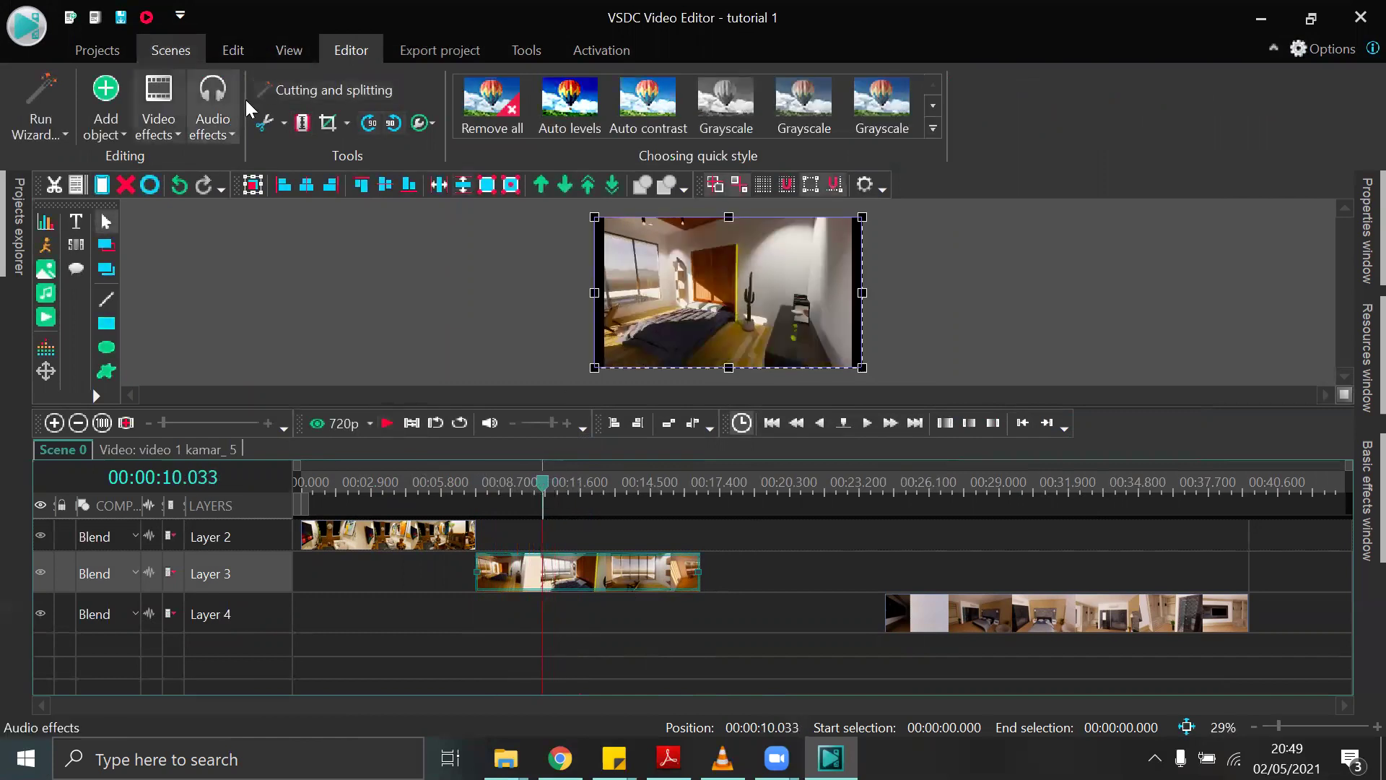
click(303, 124)
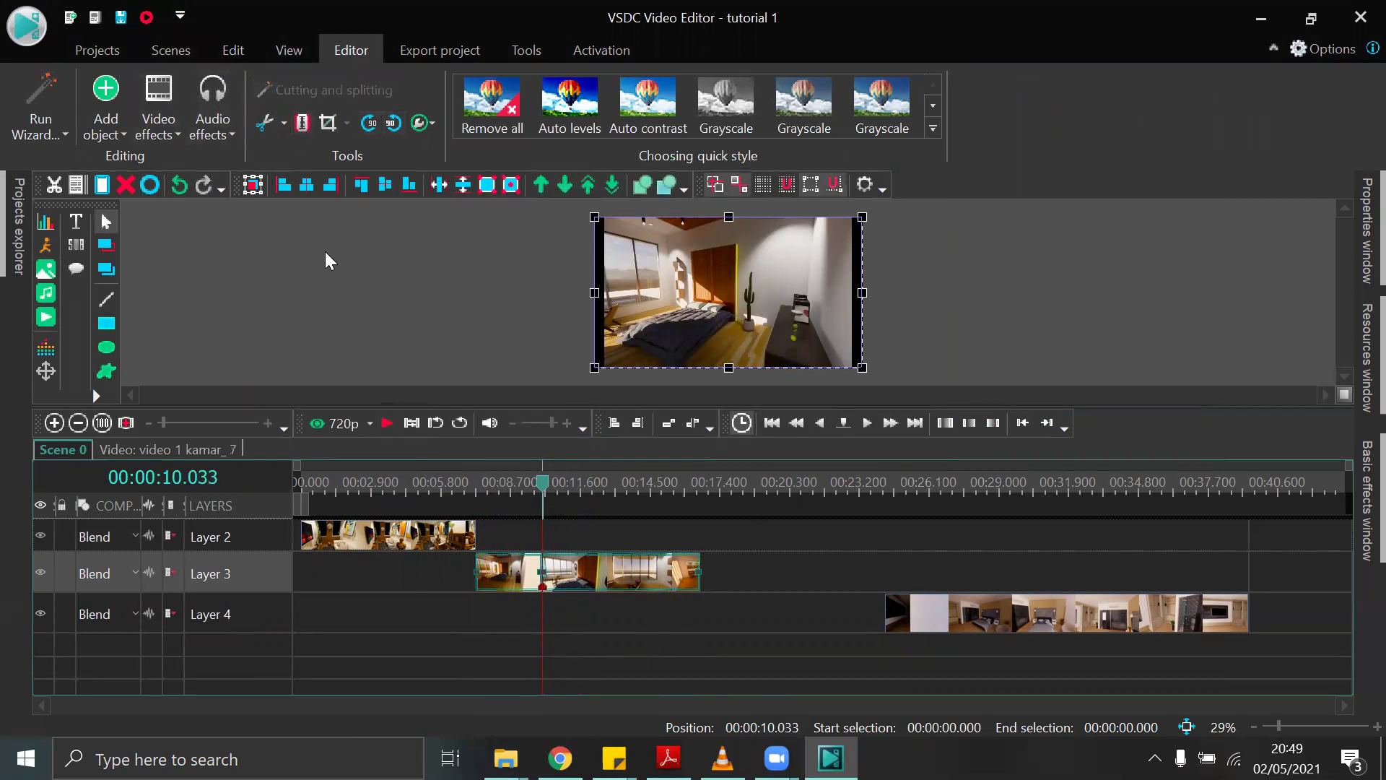
Delete the first part of the split video 1 kamar clip and move the remaining part against the end of the animasi clip.
click(624, 627)
click(483, 575)
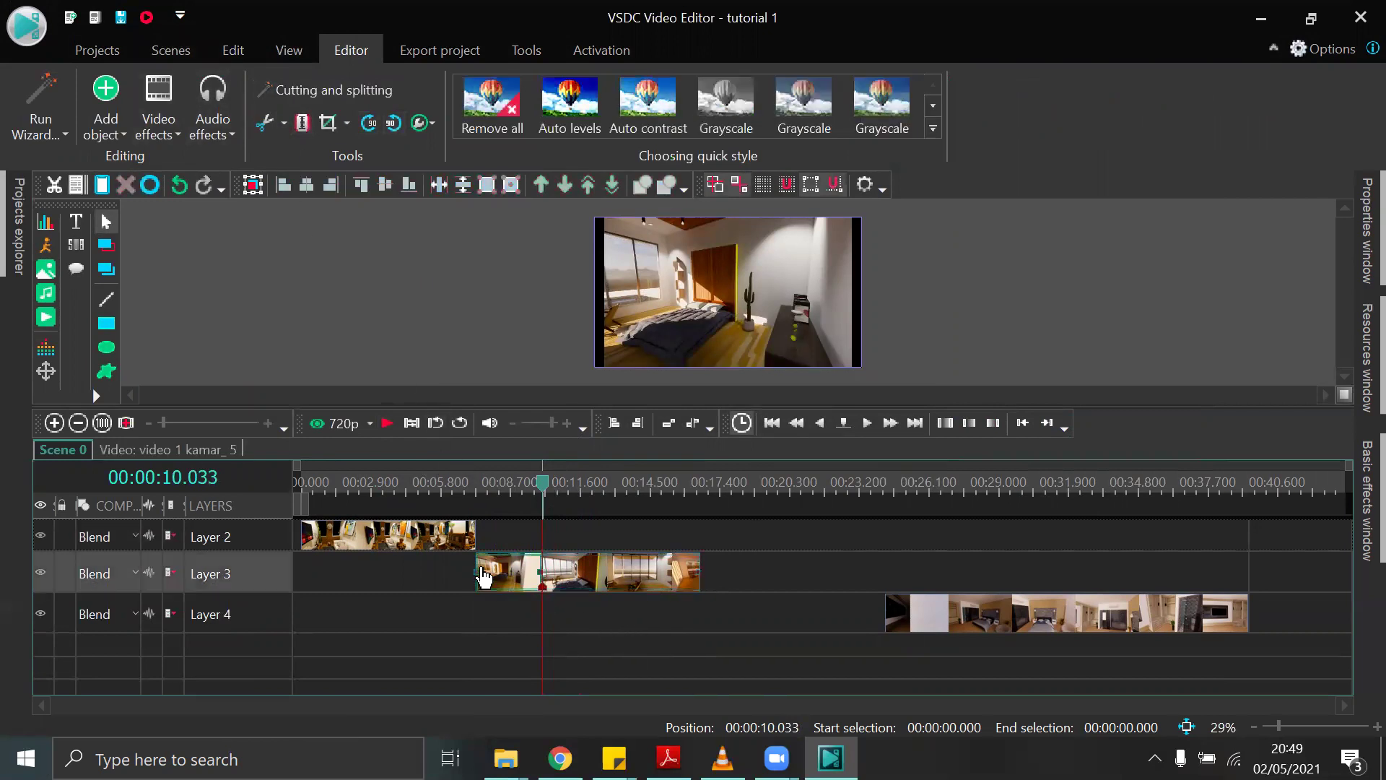
key(Delete)
drag(574, 575, 508, 575)
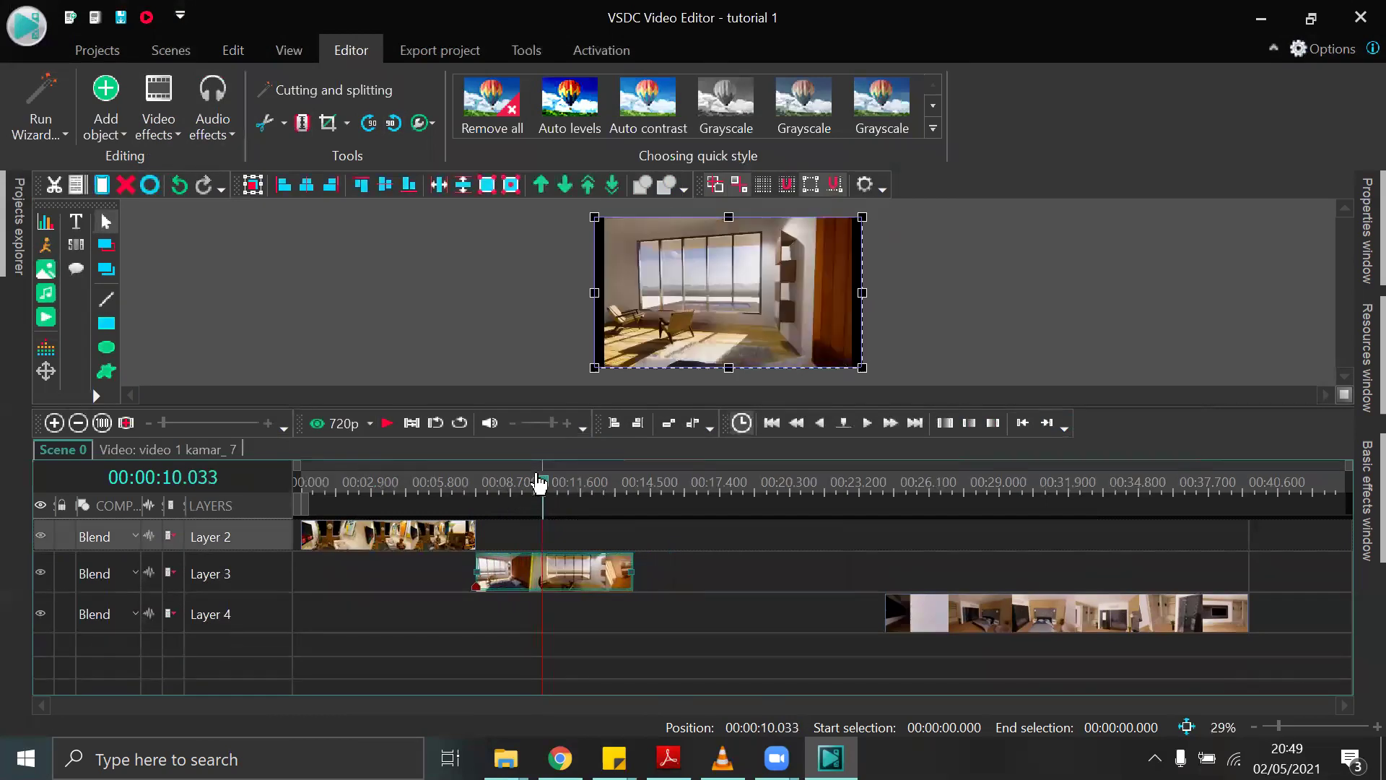
Preview playback across the transition from the animasi clip into the remaining part of the video 1 kamar clip.
drag(549, 486, 453, 509)
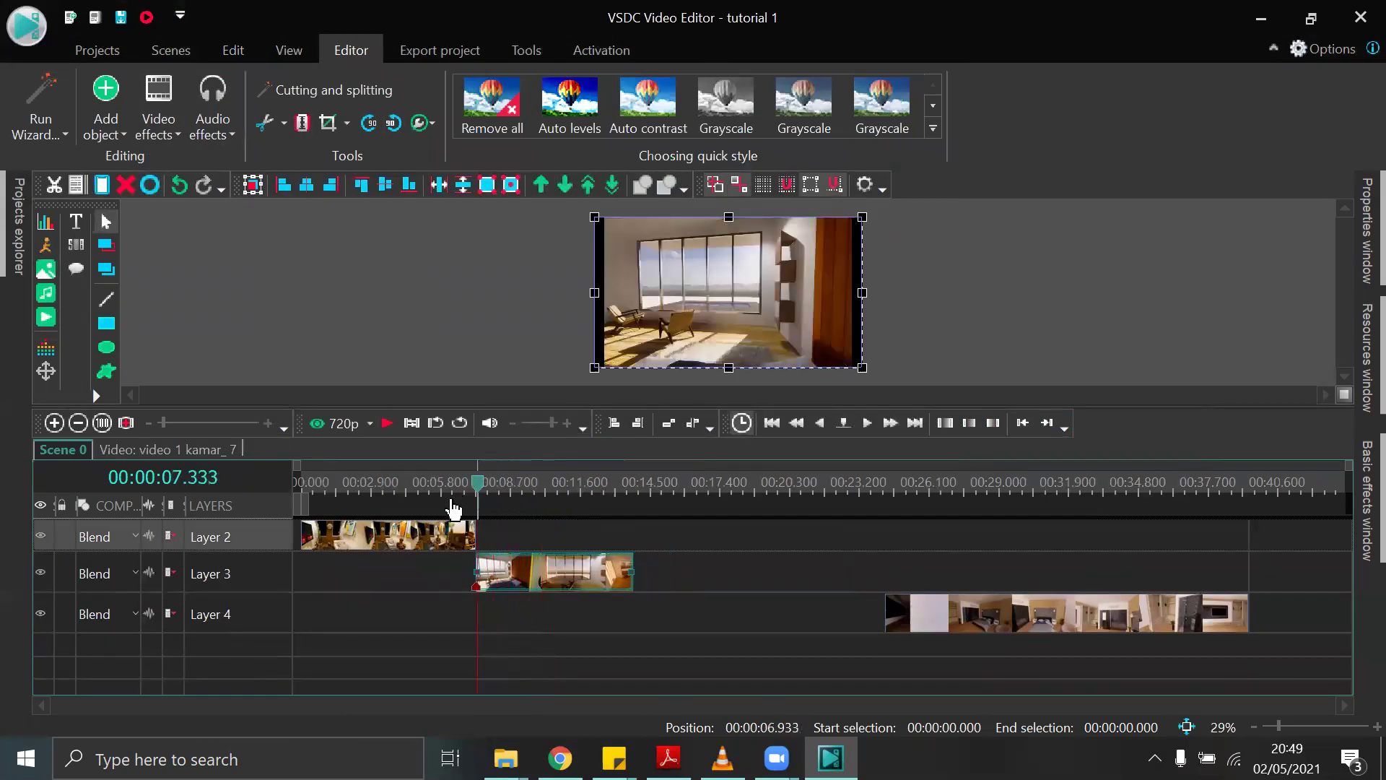
click(387, 422)
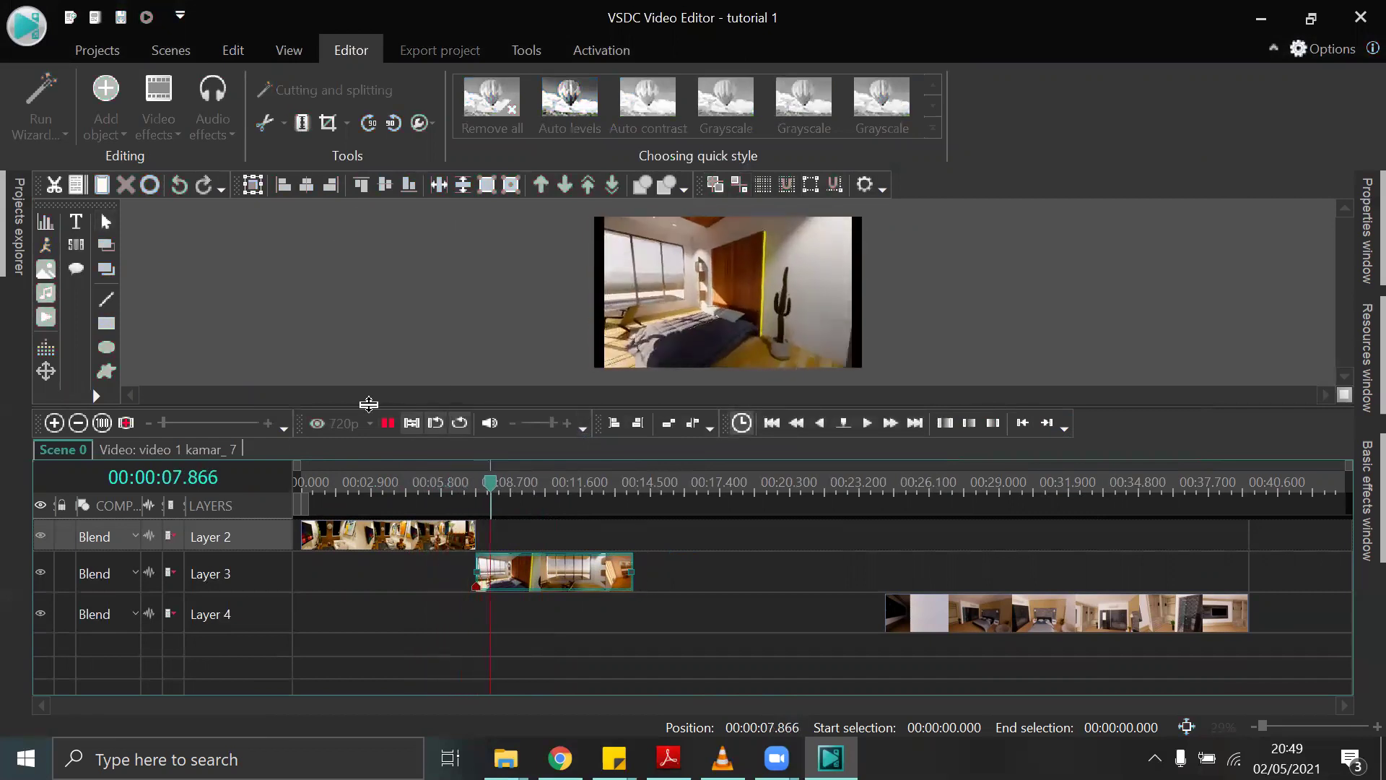
click(384, 422)
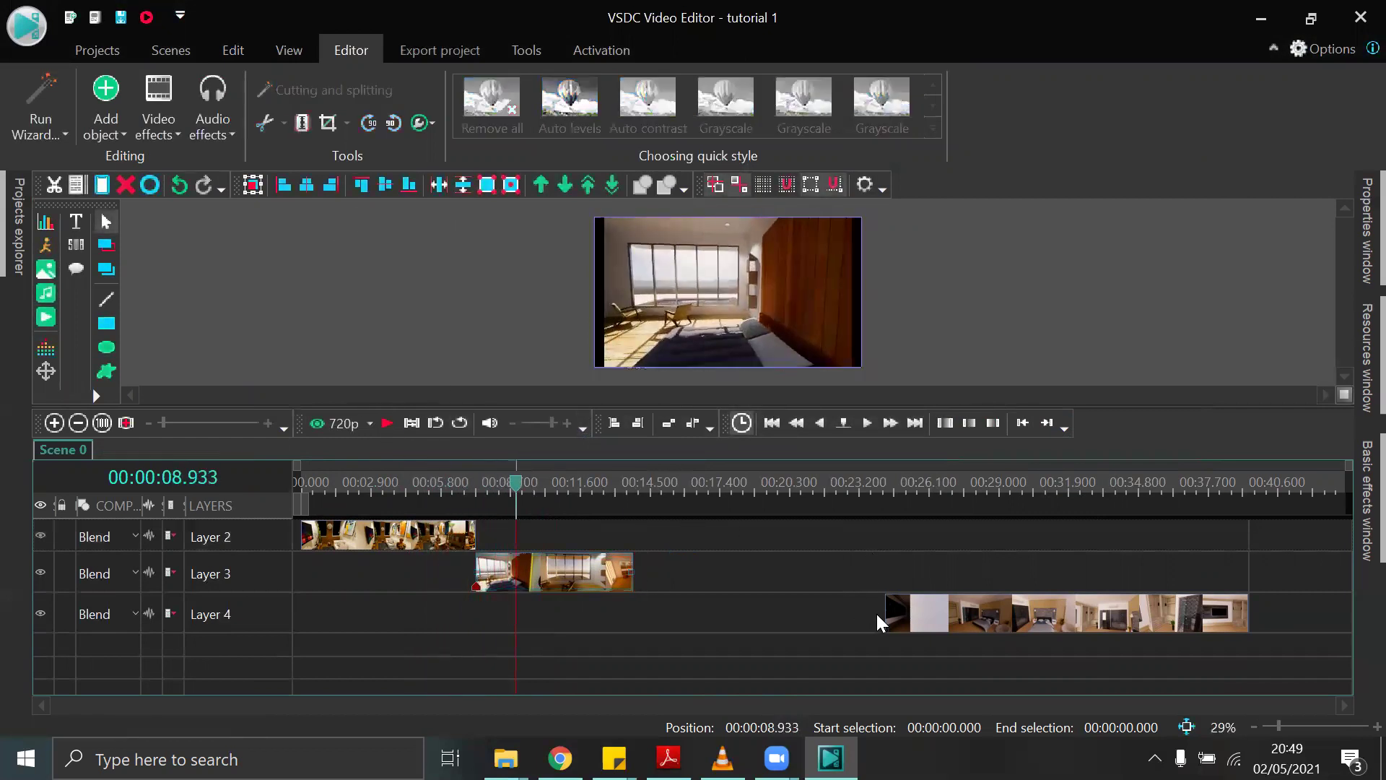
Move the video 2 kamar 1 clip to start right where the video 1 kamar clip ends, and save the project as tutorial 1.
drag(889, 614, 846, 604)
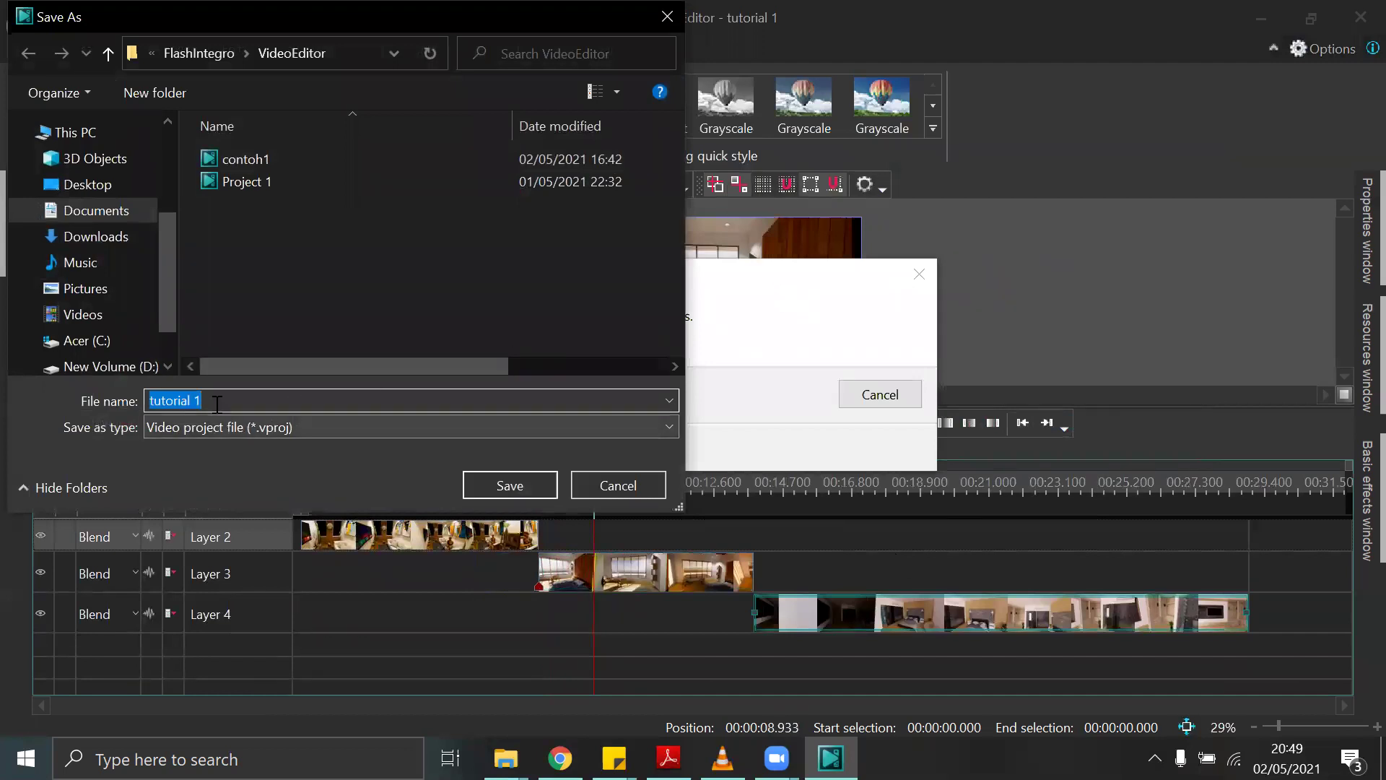
click(509, 486)
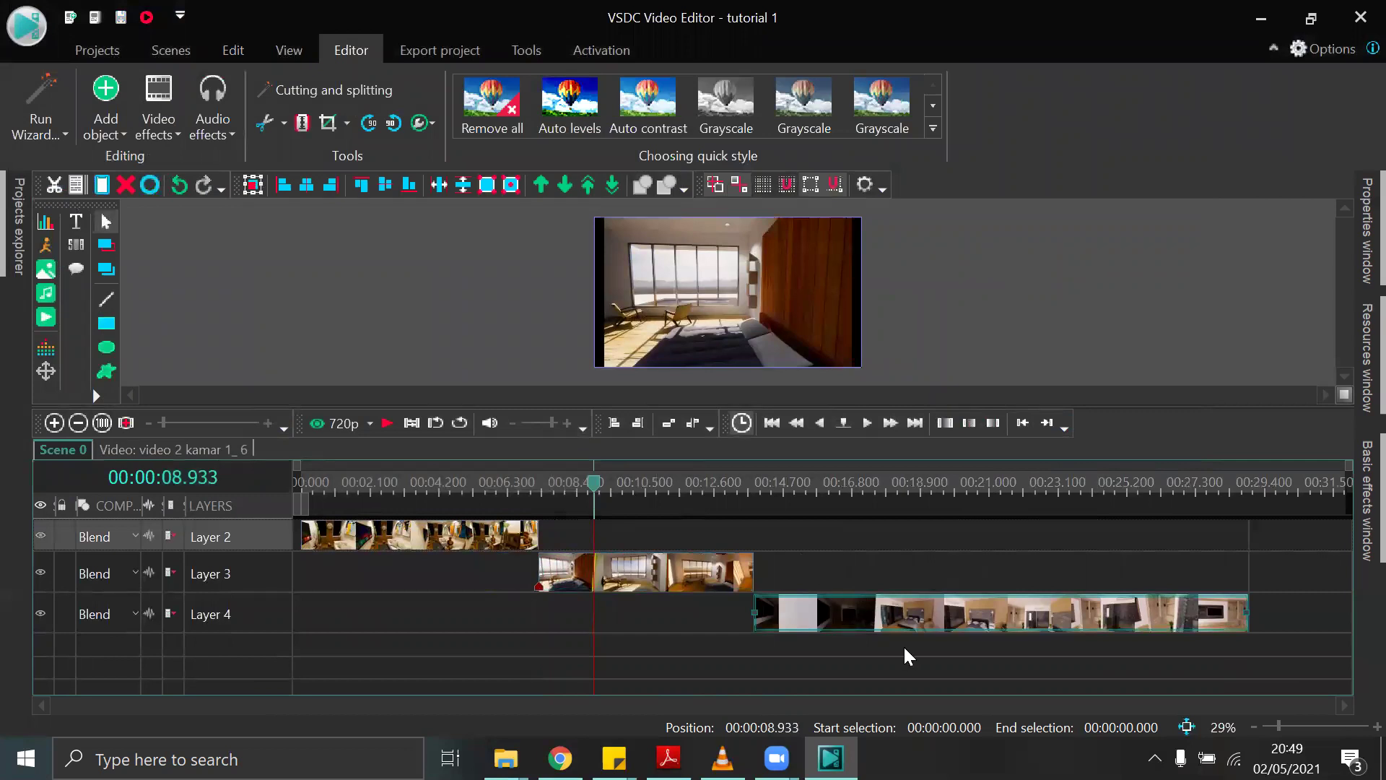
Preview playback into the video 2 kamar 1 clip up to about 18 seconds and open that clip for cutting and splitting.
click(387, 423)
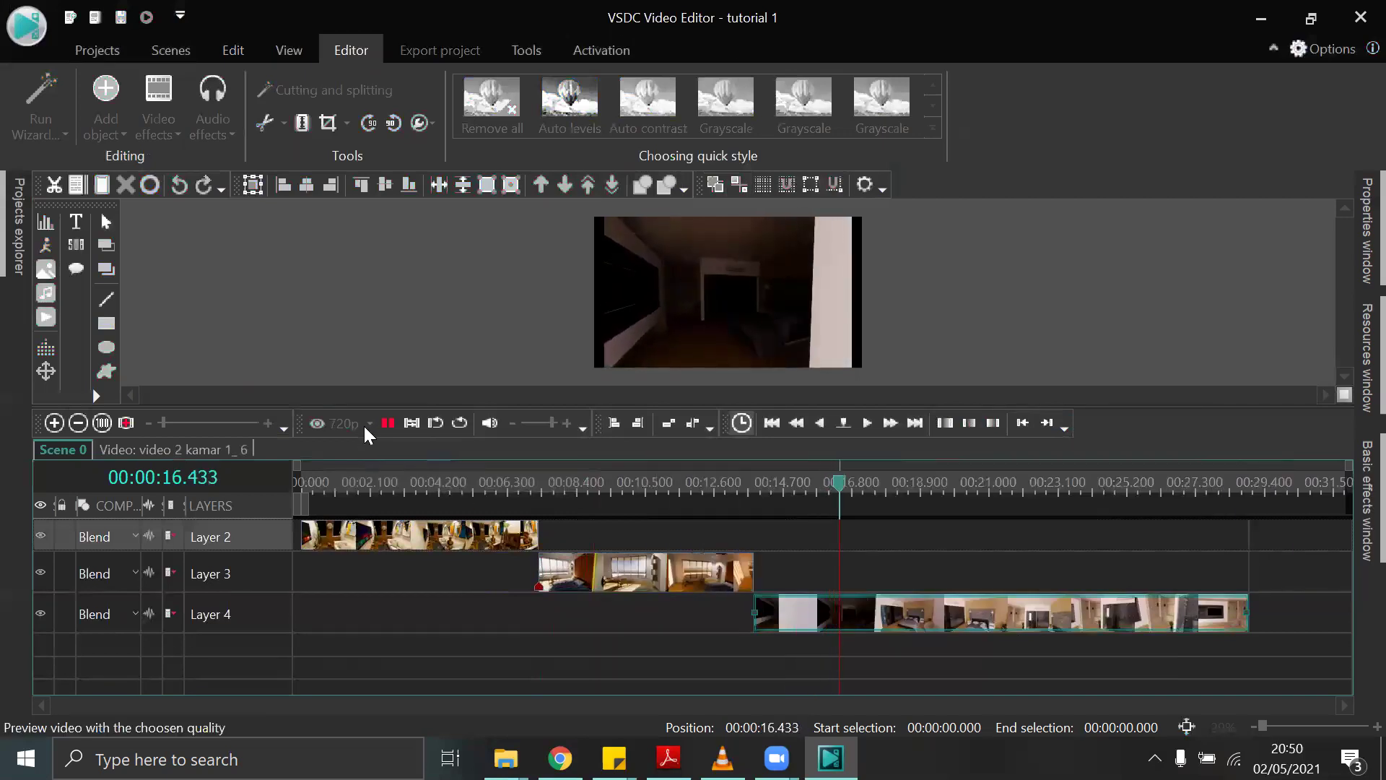
click(1040, 605)
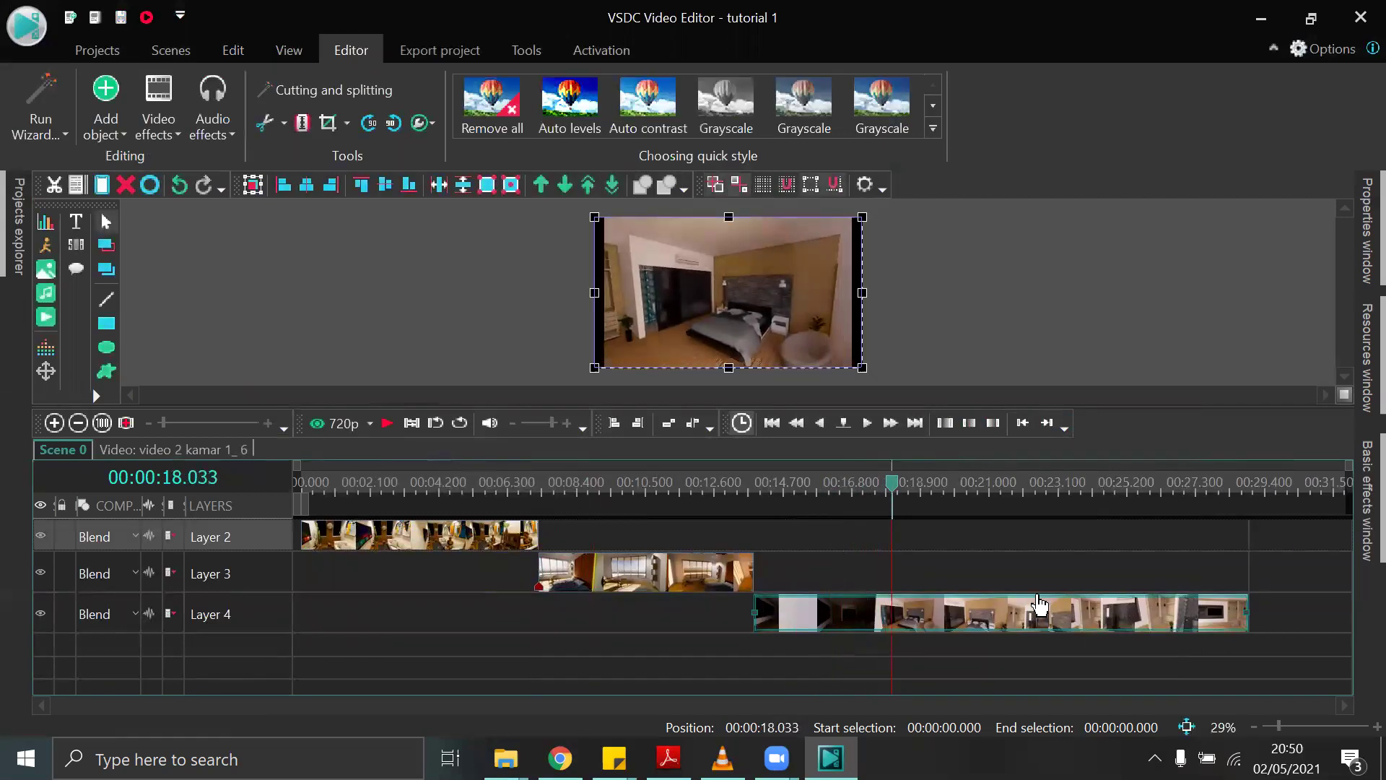
right_click(1008, 628)
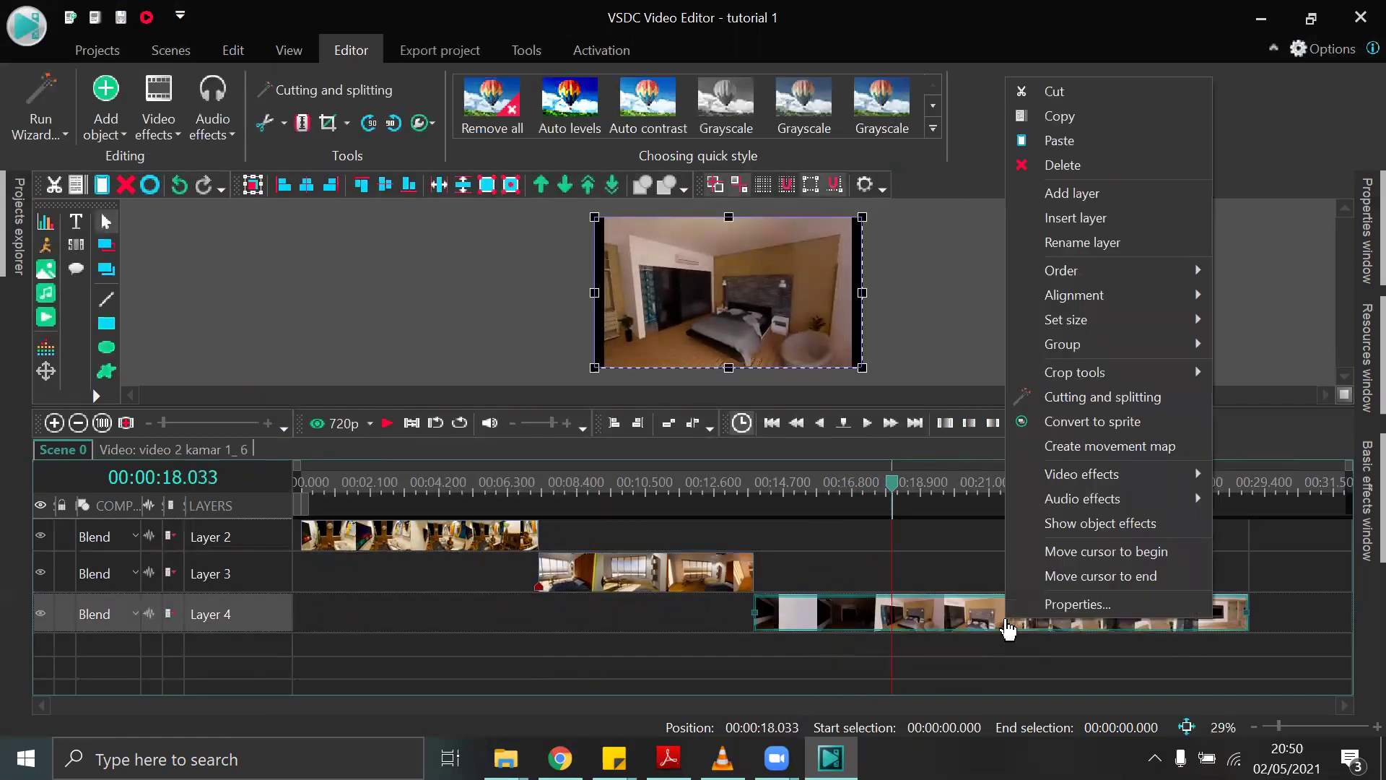
click(805, 623)
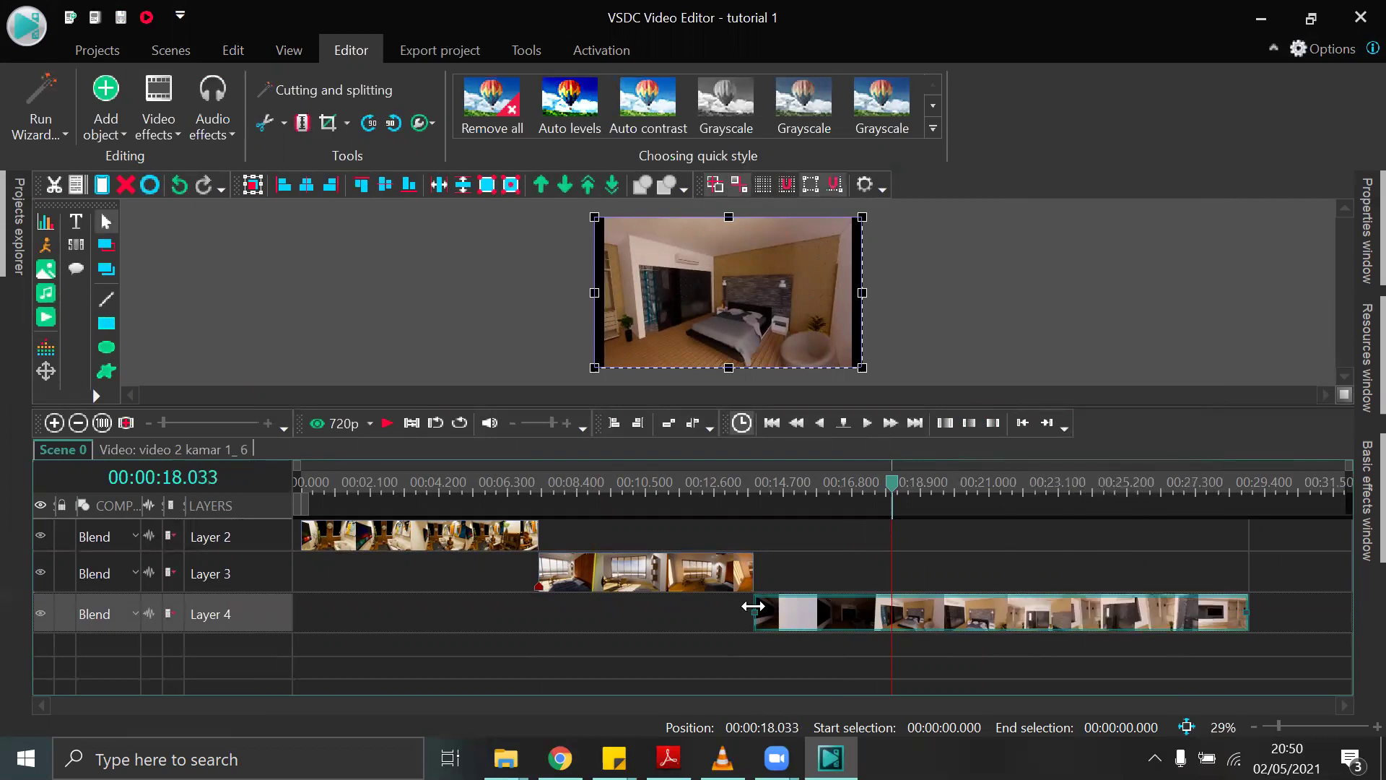
right_click(1010, 621)
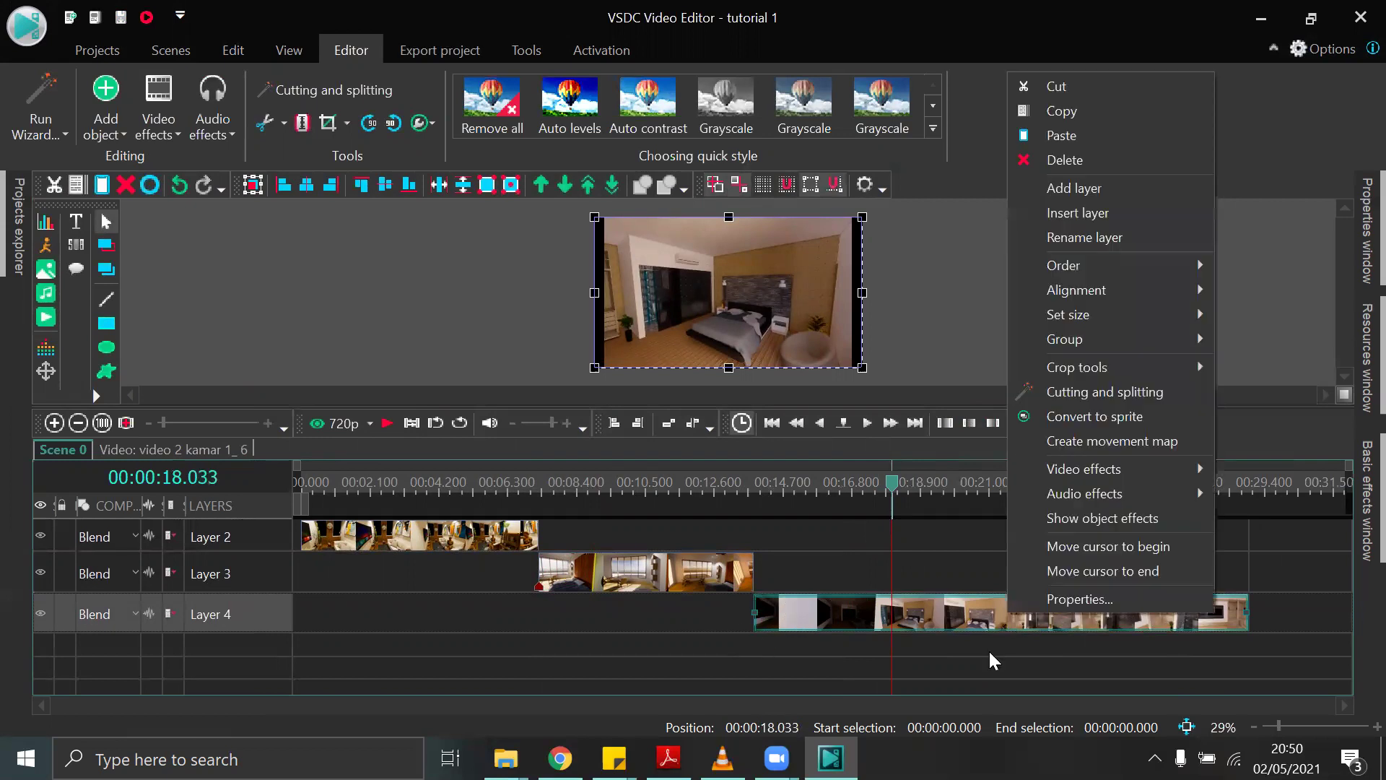
click(1055, 393)
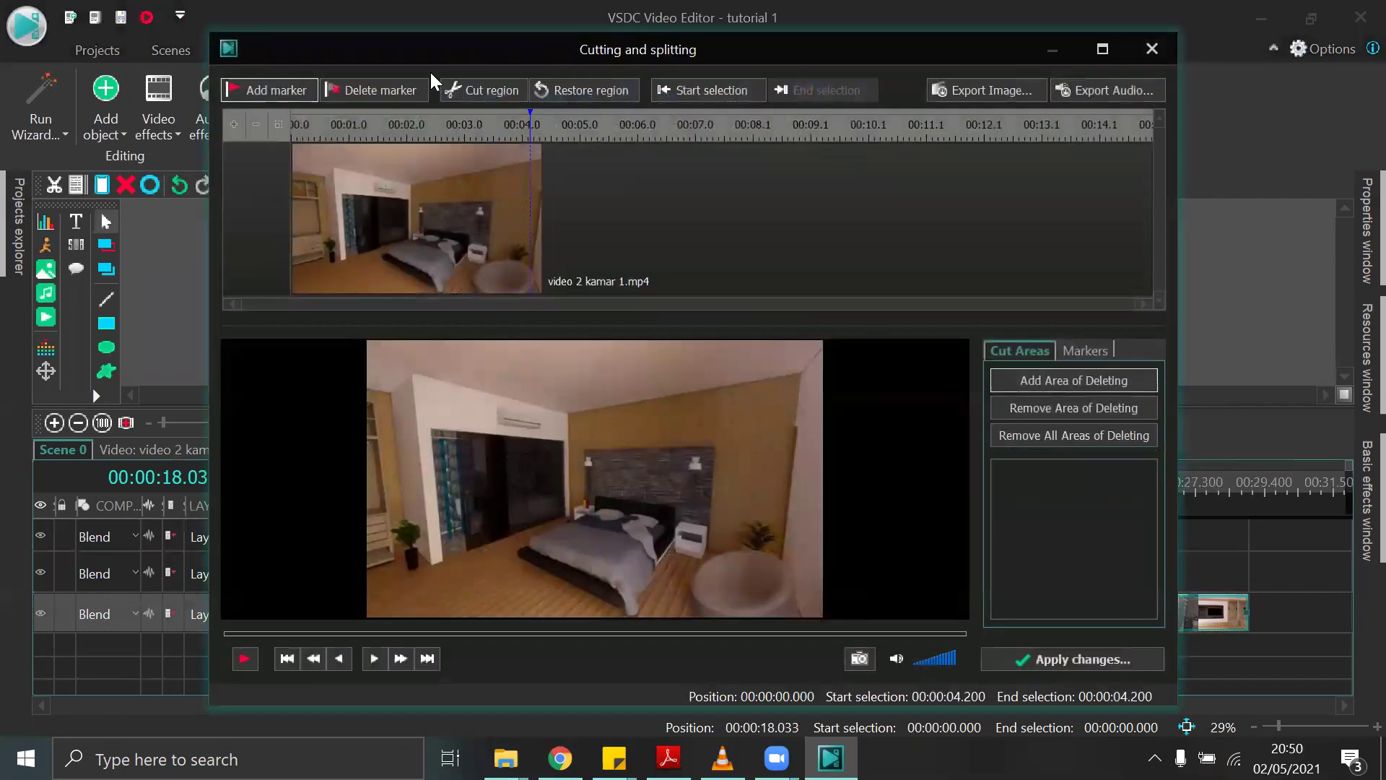
Add markers at about 3.9 s and 10.4 s in the video 2 kamar 1 clip, split it at them and remove the source object.
click(246, 658)
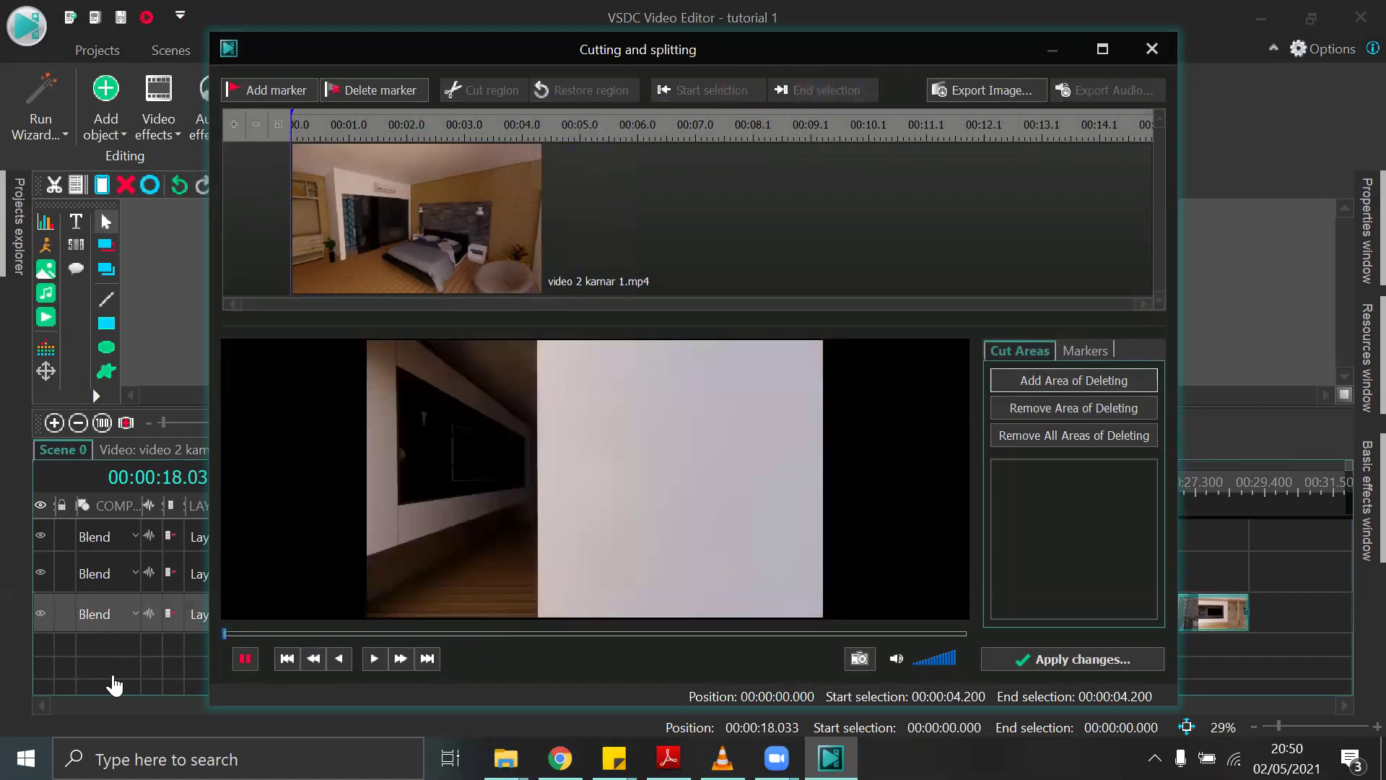
click(237, 663)
click(254, 95)
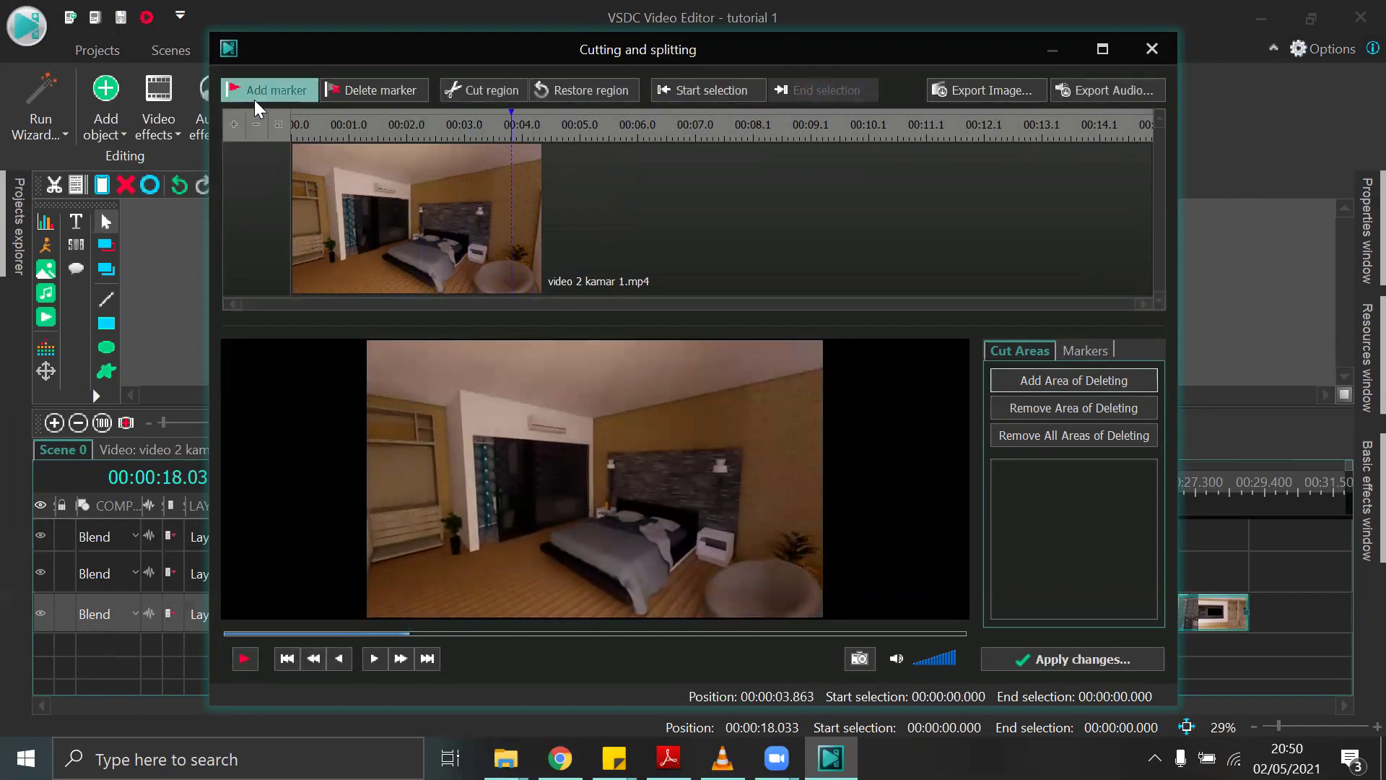
click(248, 661)
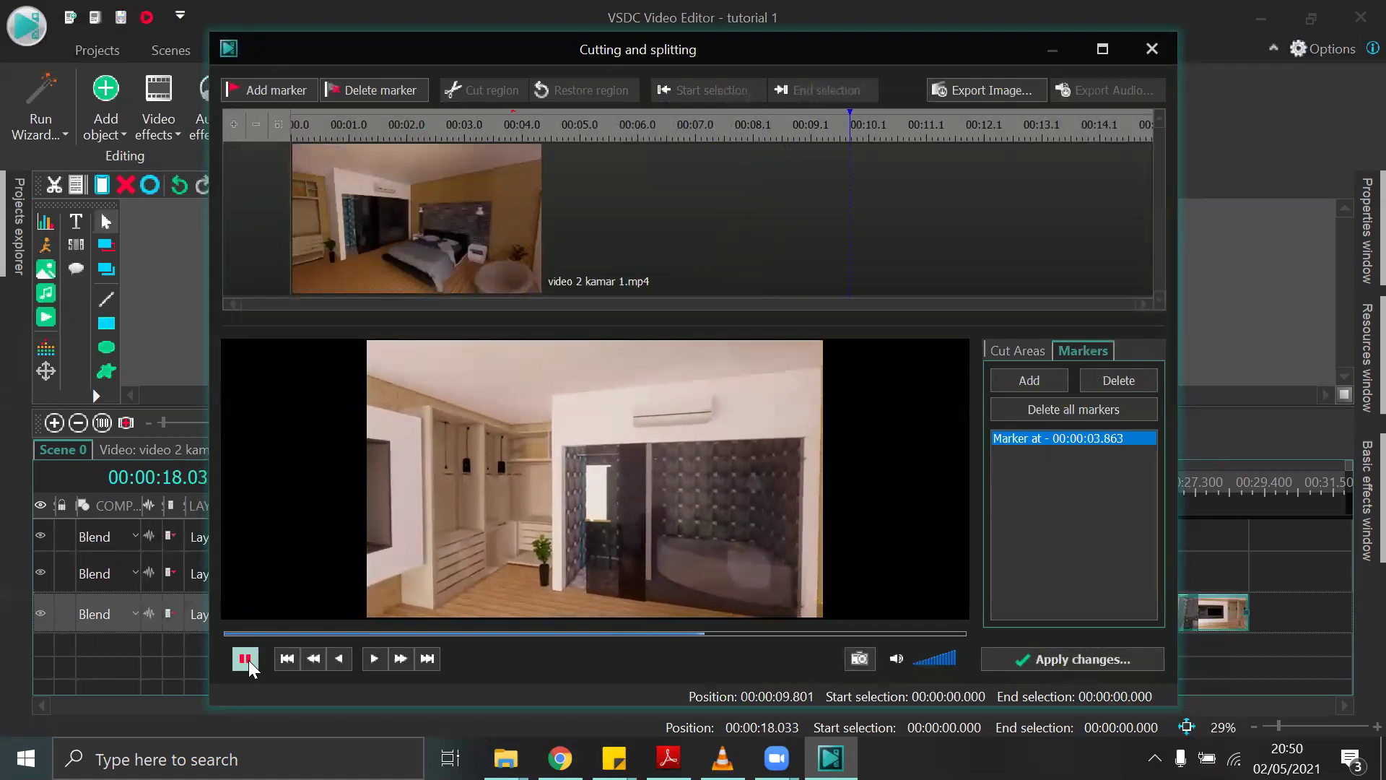
click(248, 660)
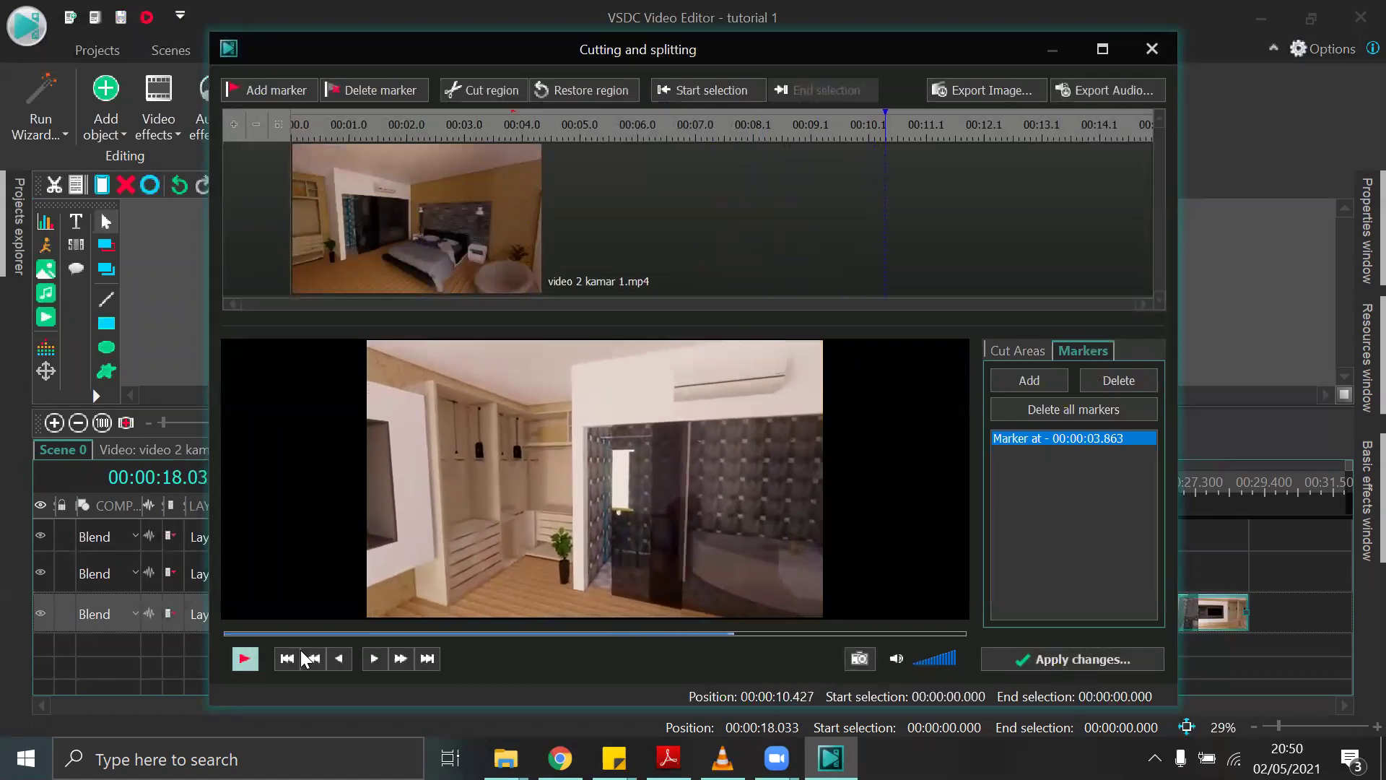
click(293, 93)
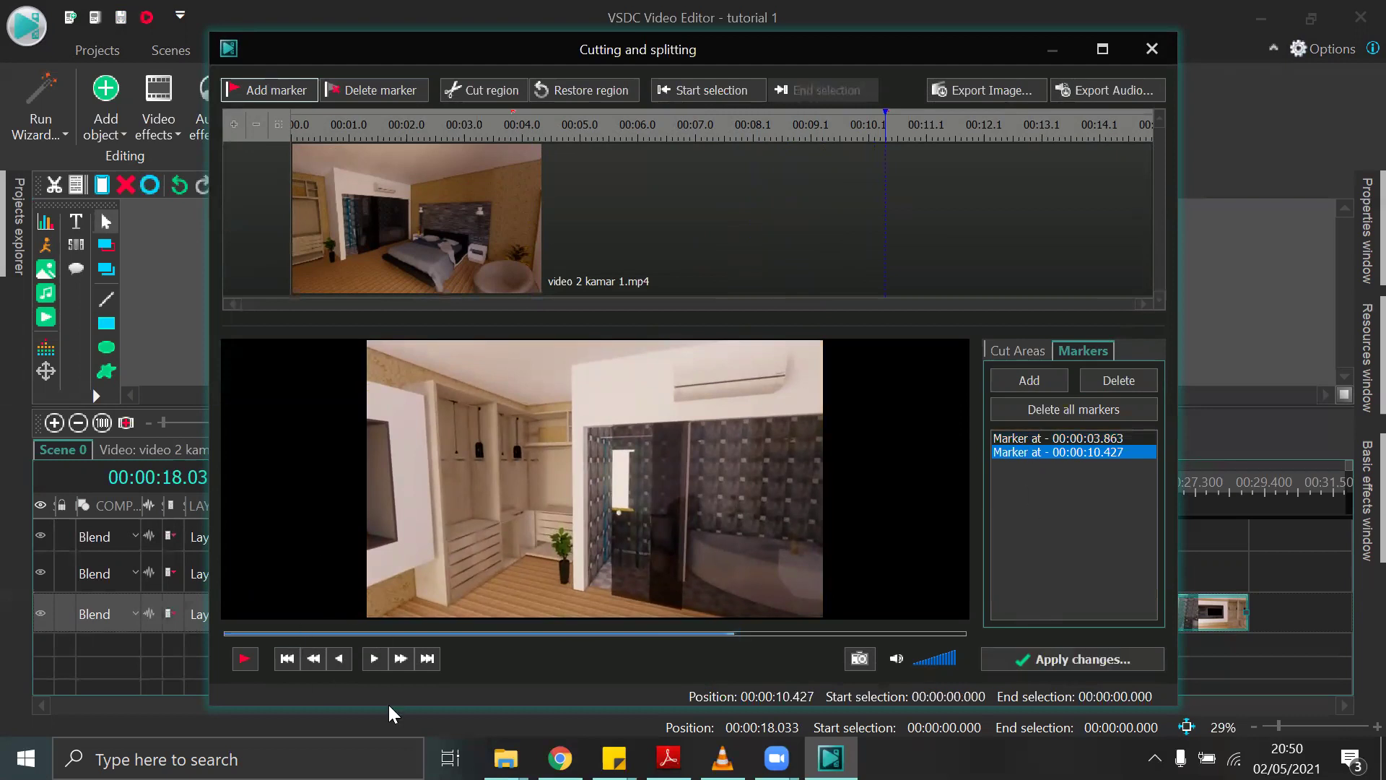
click(1072, 660)
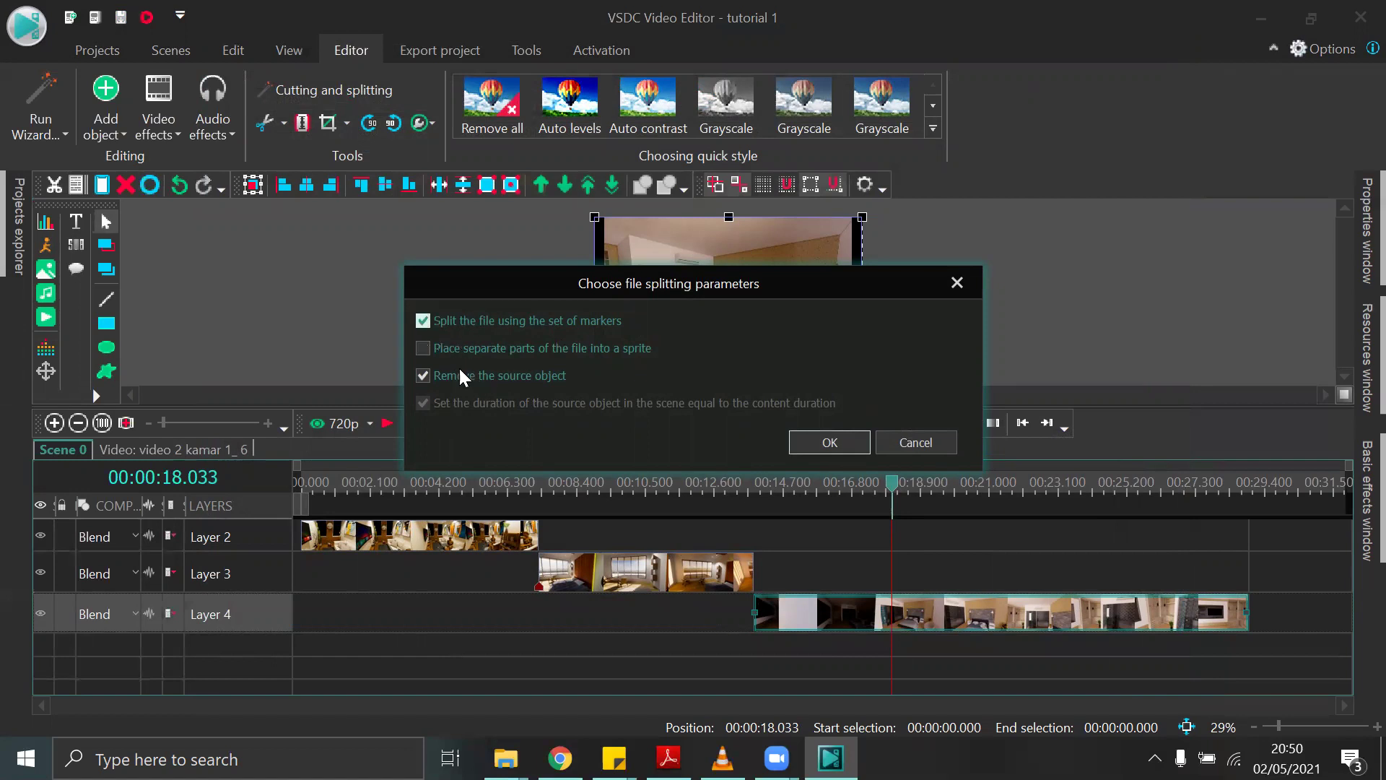
click(836, 443)
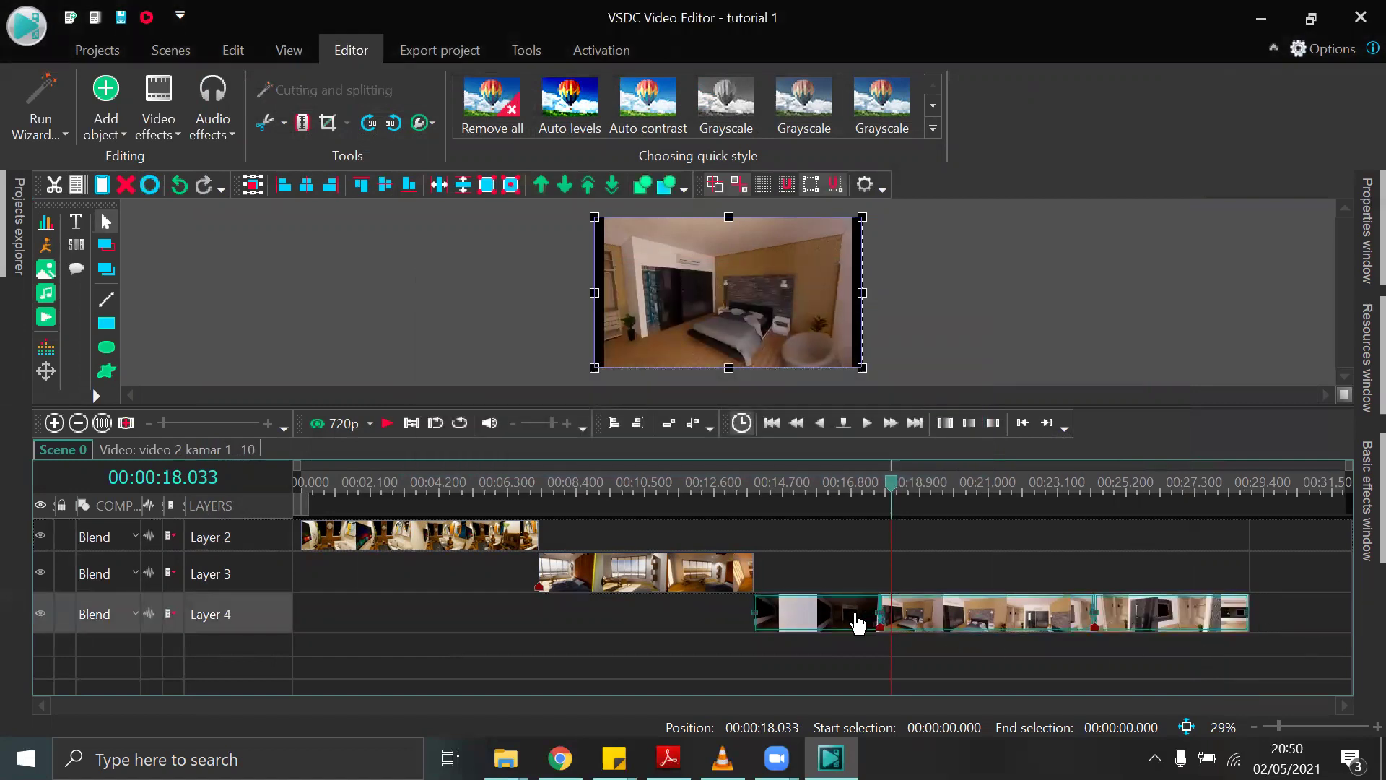
Check the separate parts of the split video 2 kamar 1 clip and preview playback into its first part.
click(982, 654)
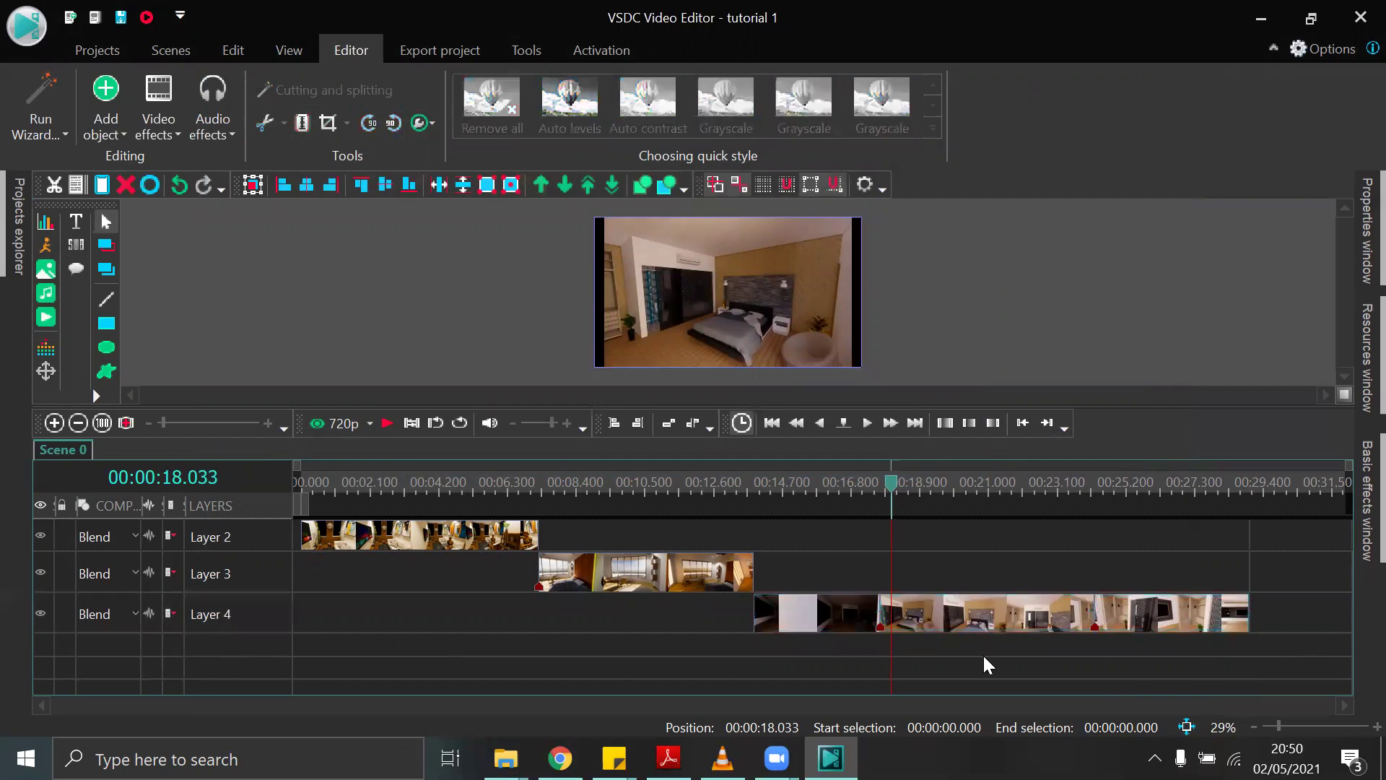
click(977, 626)
click(1138, 620)
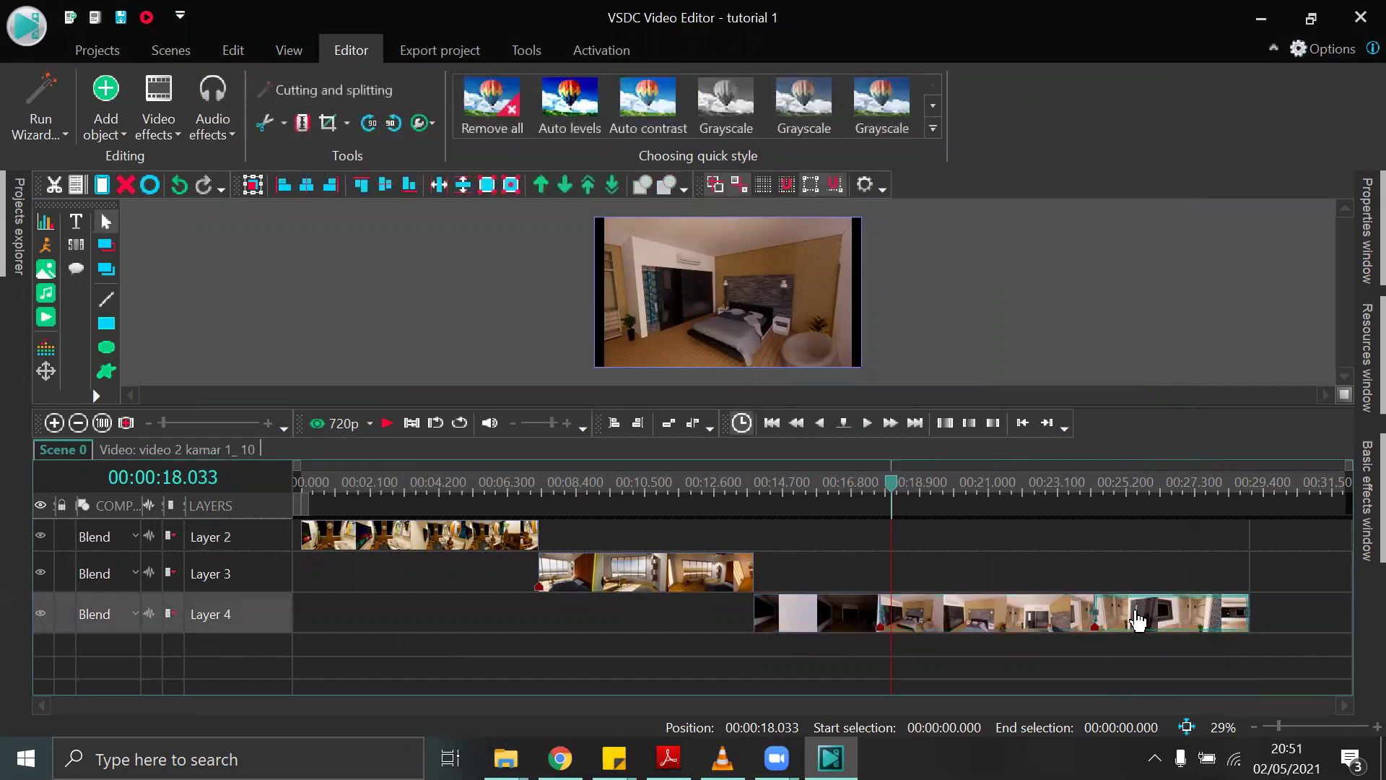
click(694, 497)
click(388, 423)
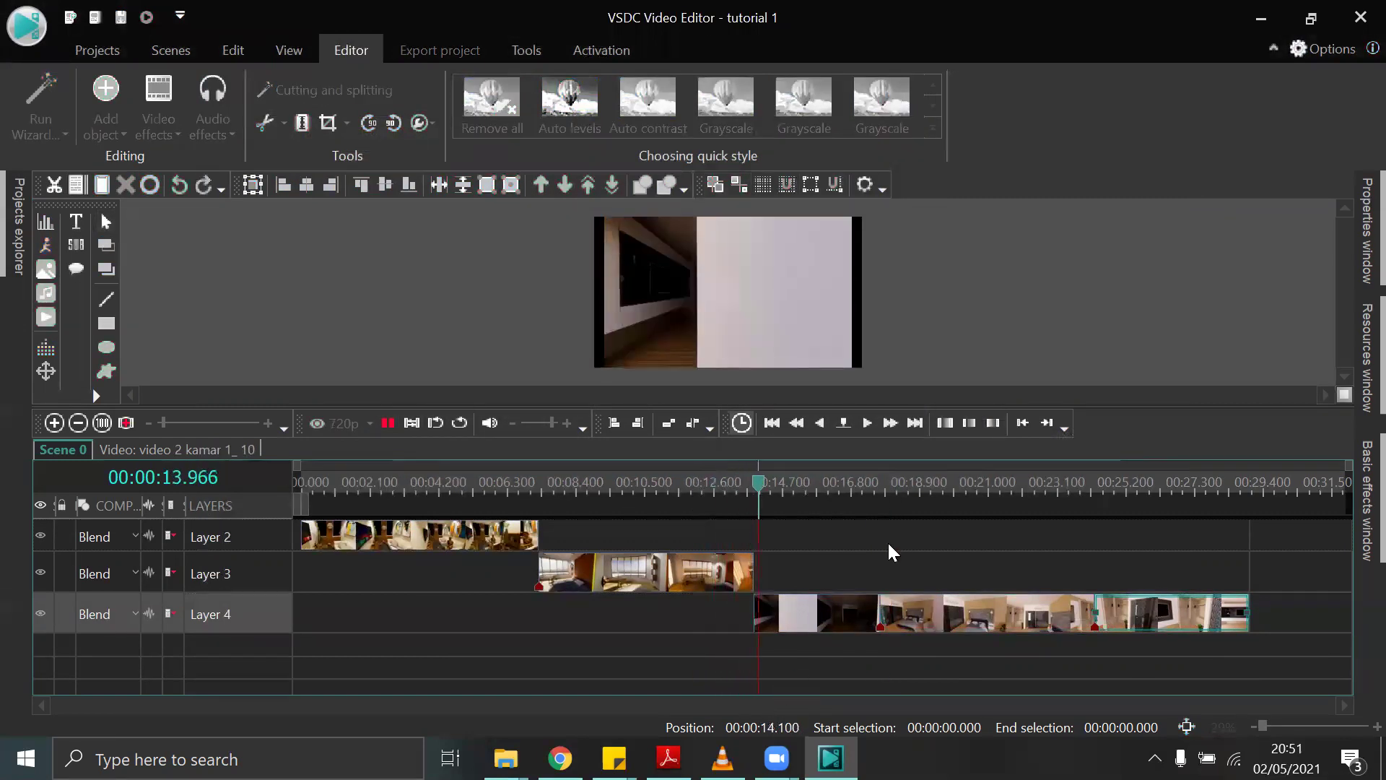
click(818, 671)
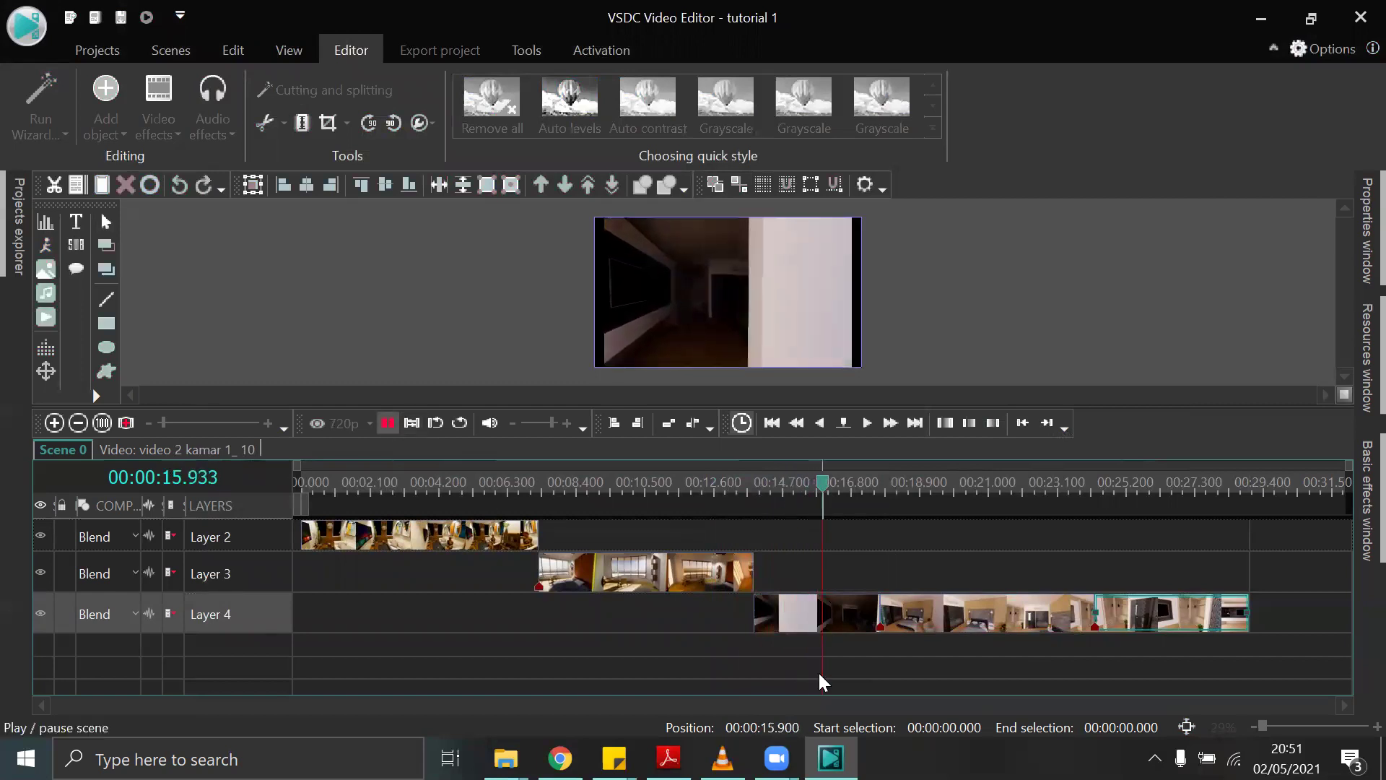
Delete the first and last parts of the video 2 kamar 1 clip and move the middle part against the end of the video 1 kamar clip.
click(804, 631)
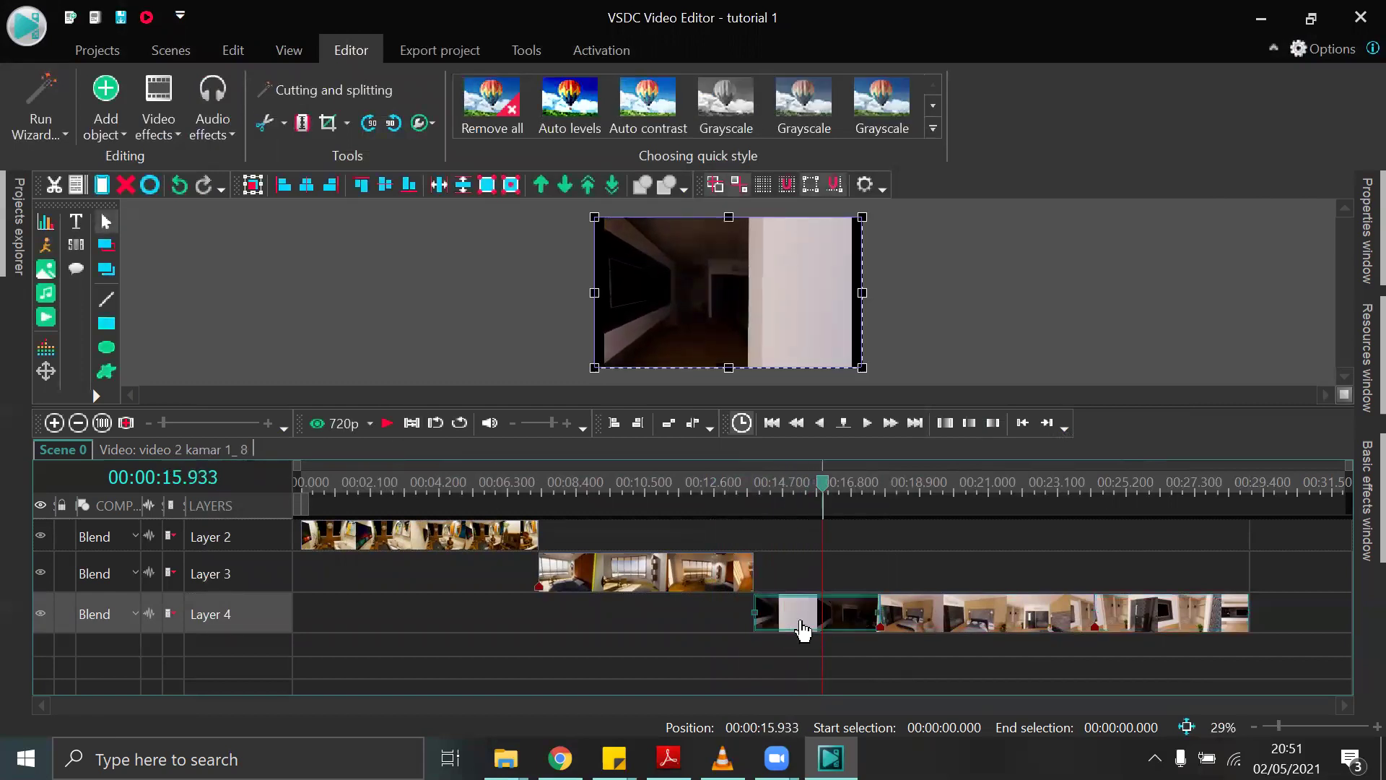
key(Delete)
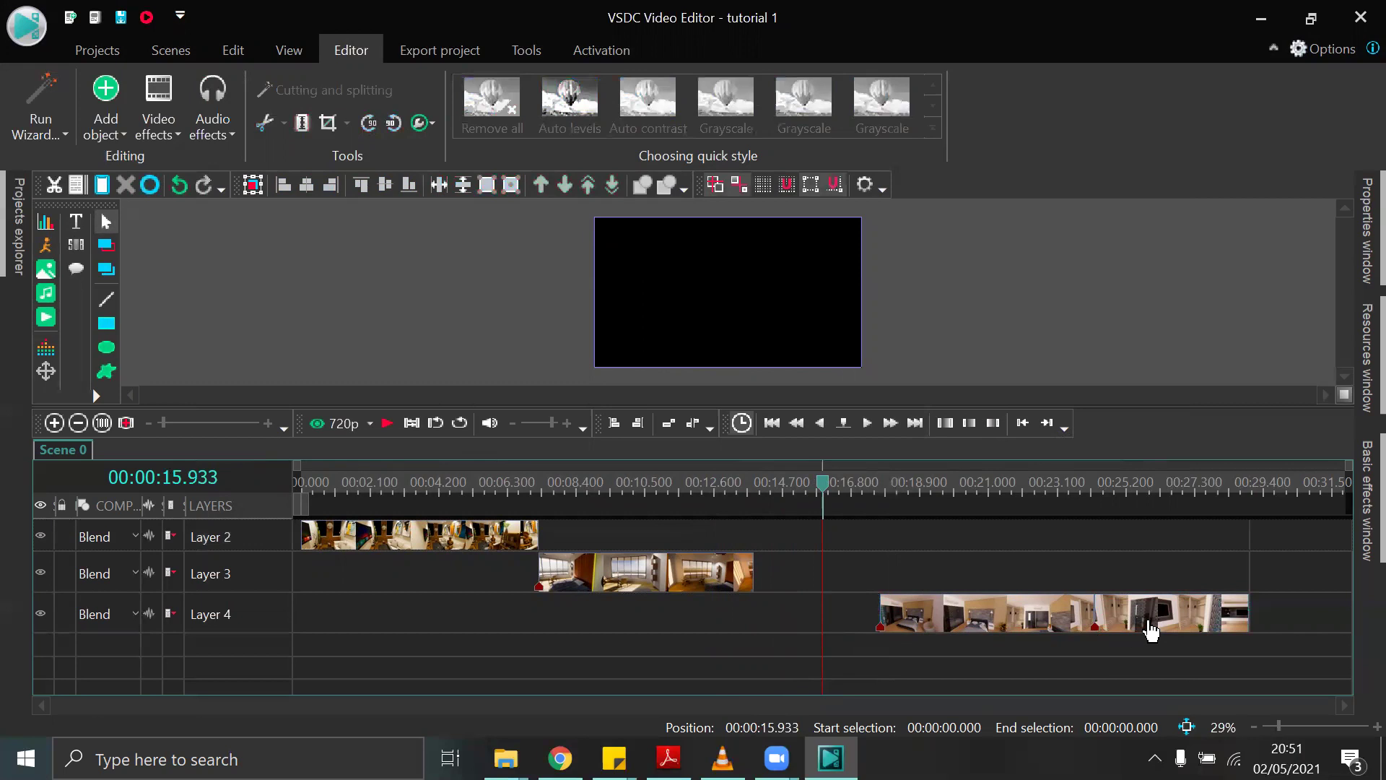
click(1152, 631)
key(Delete)
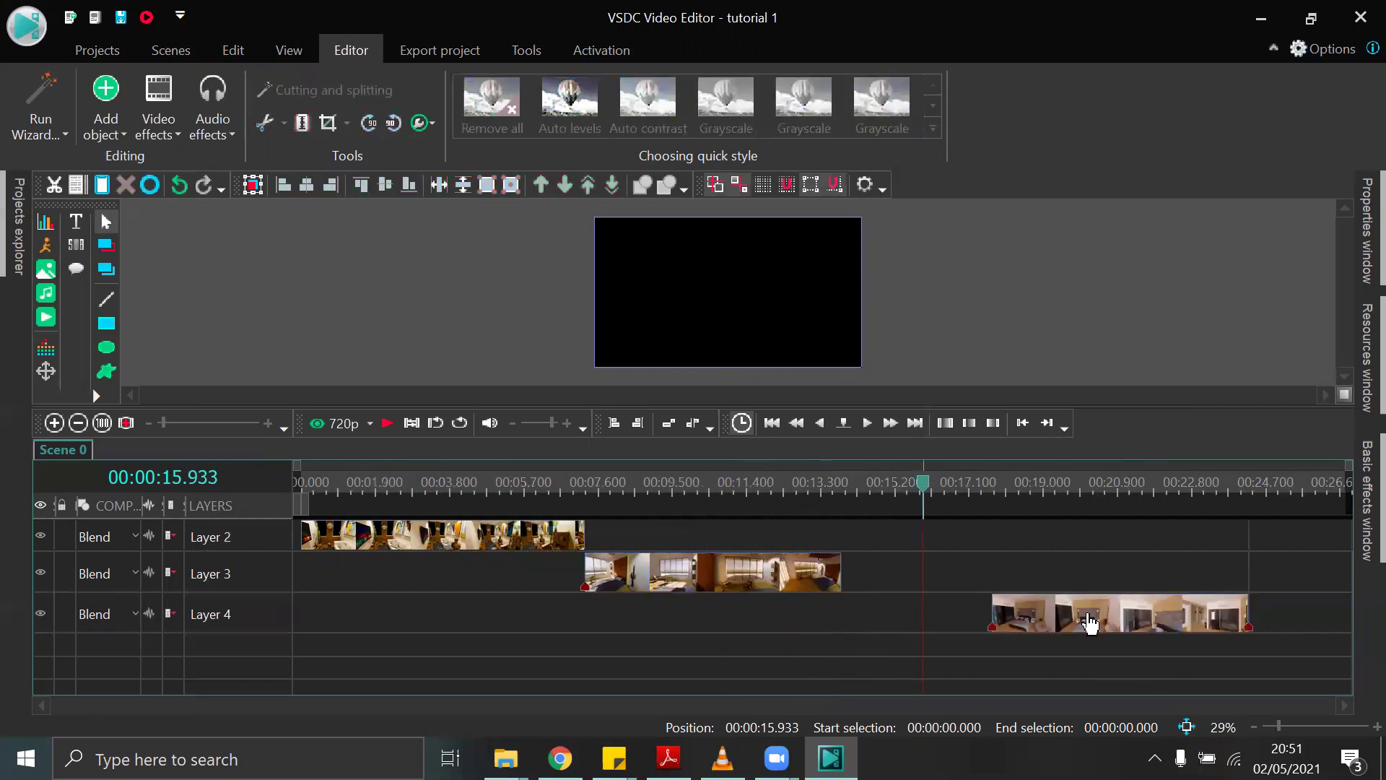
drag(1088, 619, 934, 617)
Preview playback from about 12.8 s across the transition into the remaining part of the video 2 kamar 1 clip.
drag(1039, 485, 895, 485)
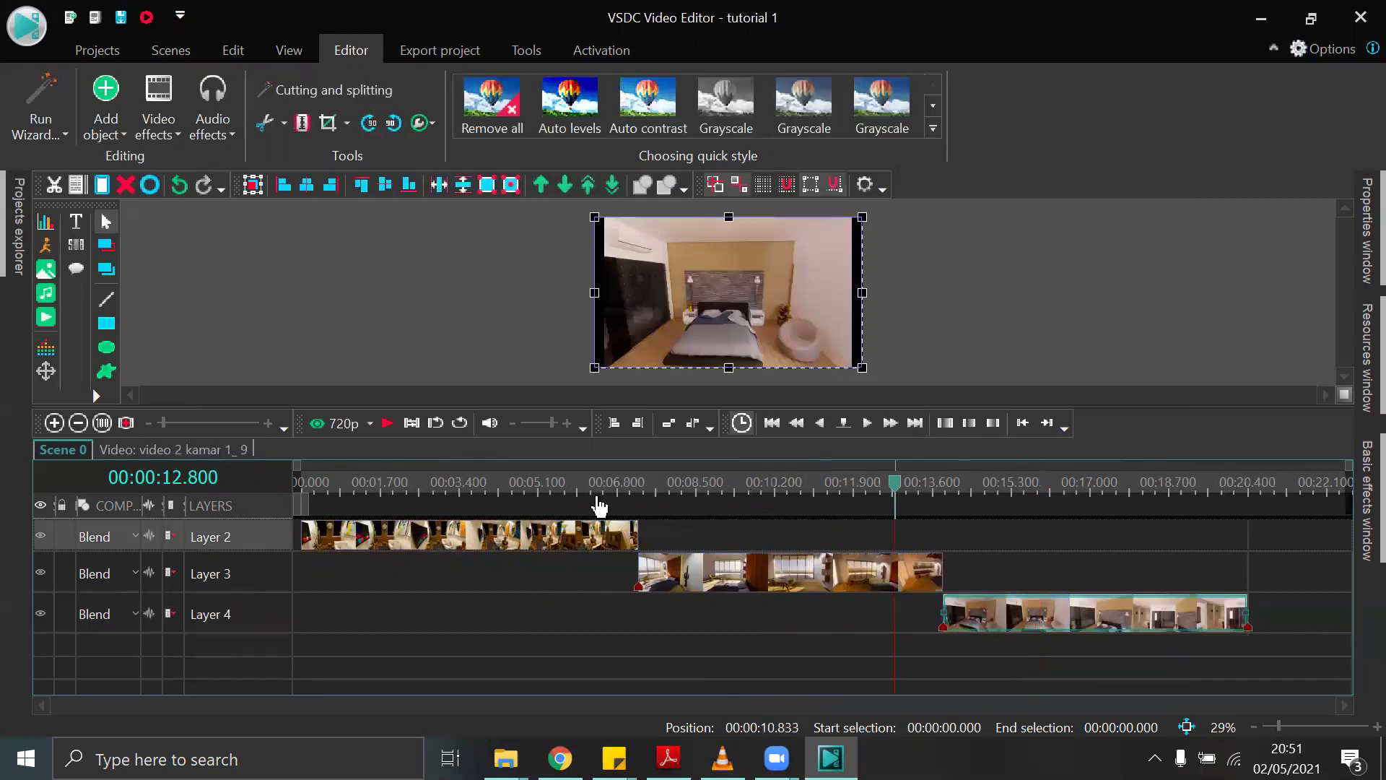
click(386, 424)
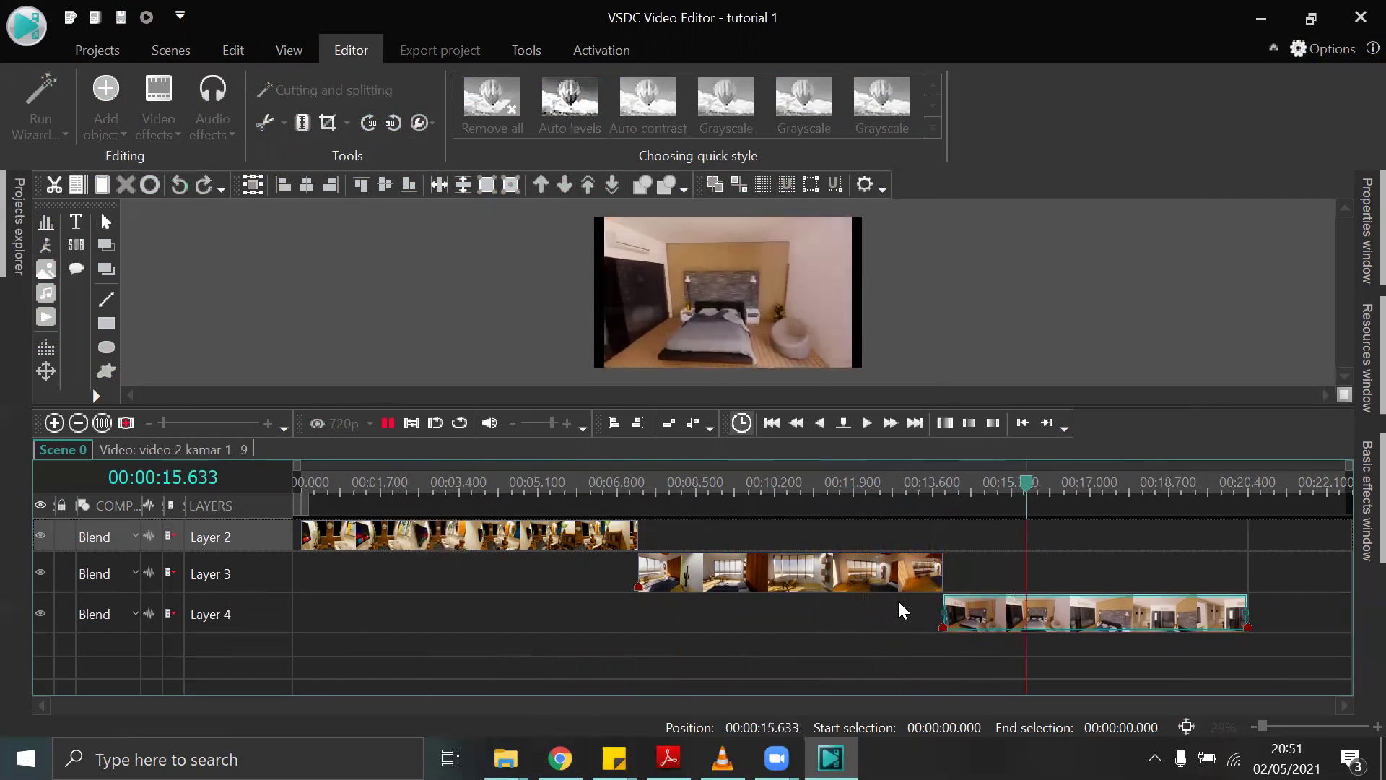
click(389, 426)
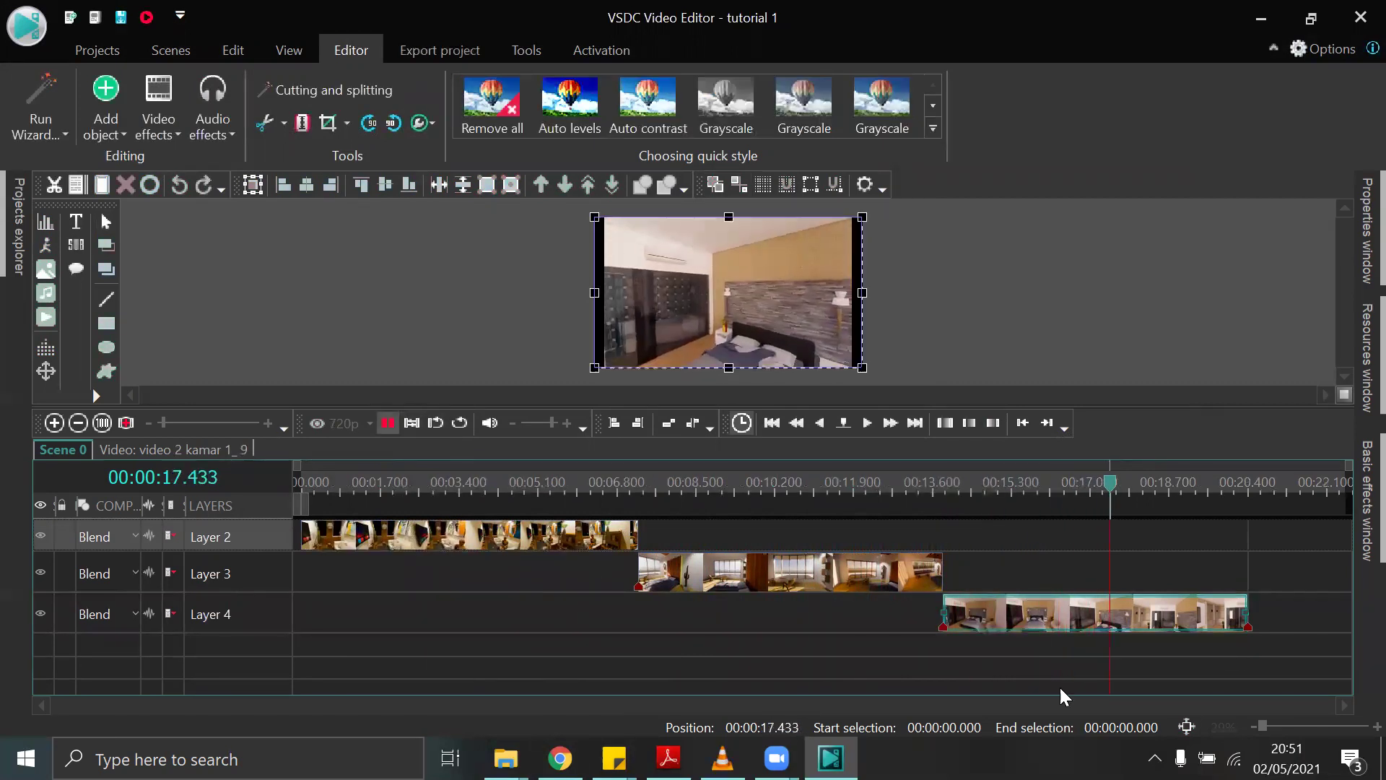
Add a Fade In transparency effect to the animasi clip, positioned from the scene begin on a new layer.
drag(1108, 489, 289, 504)
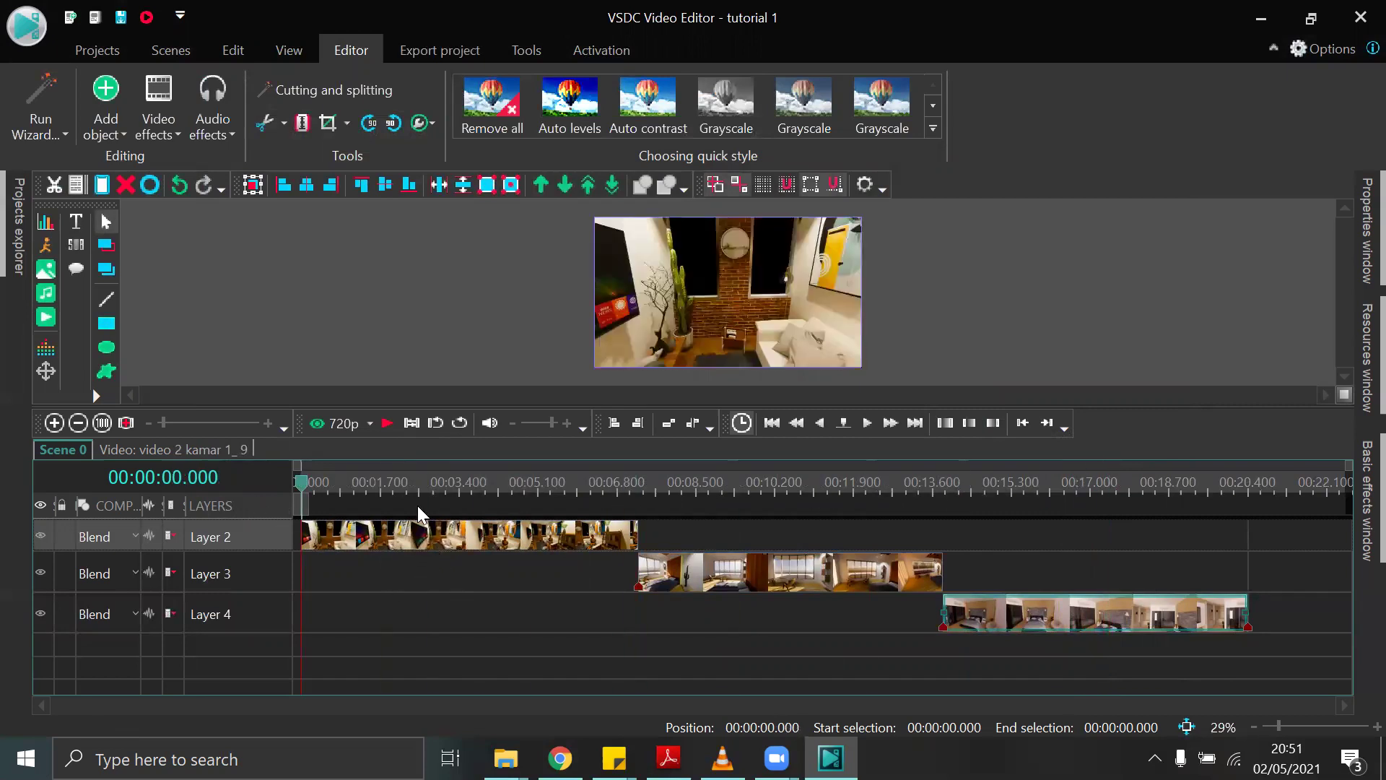
click(419, 551)
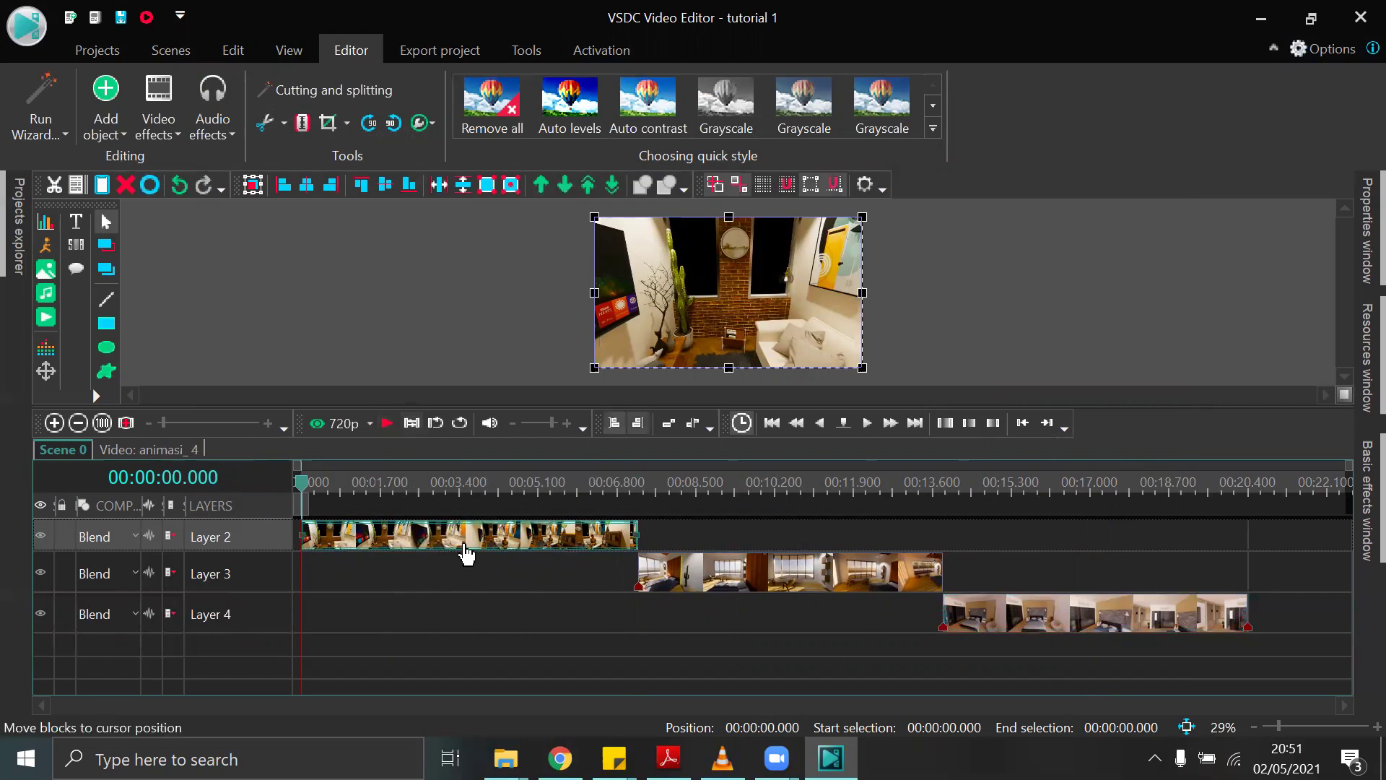
click(235, 60)
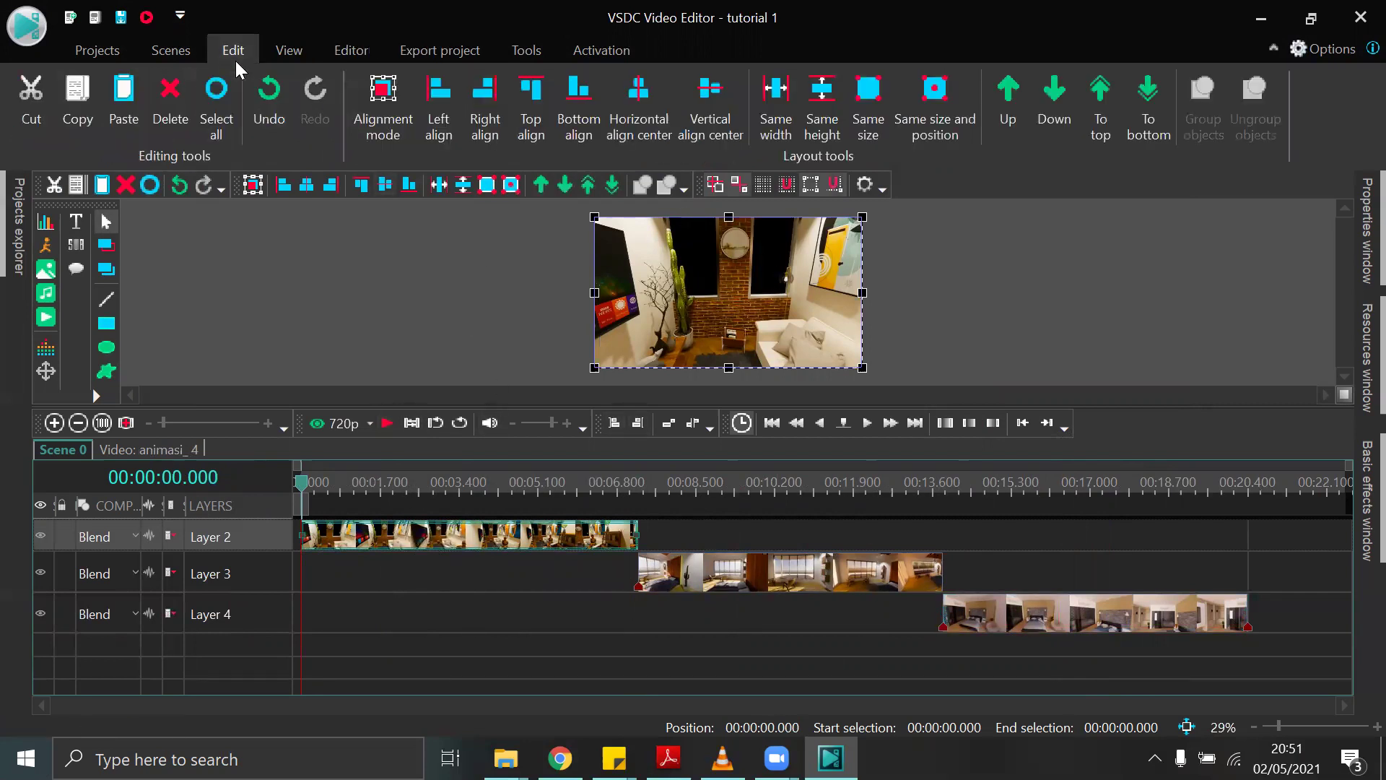
click(324, 59)
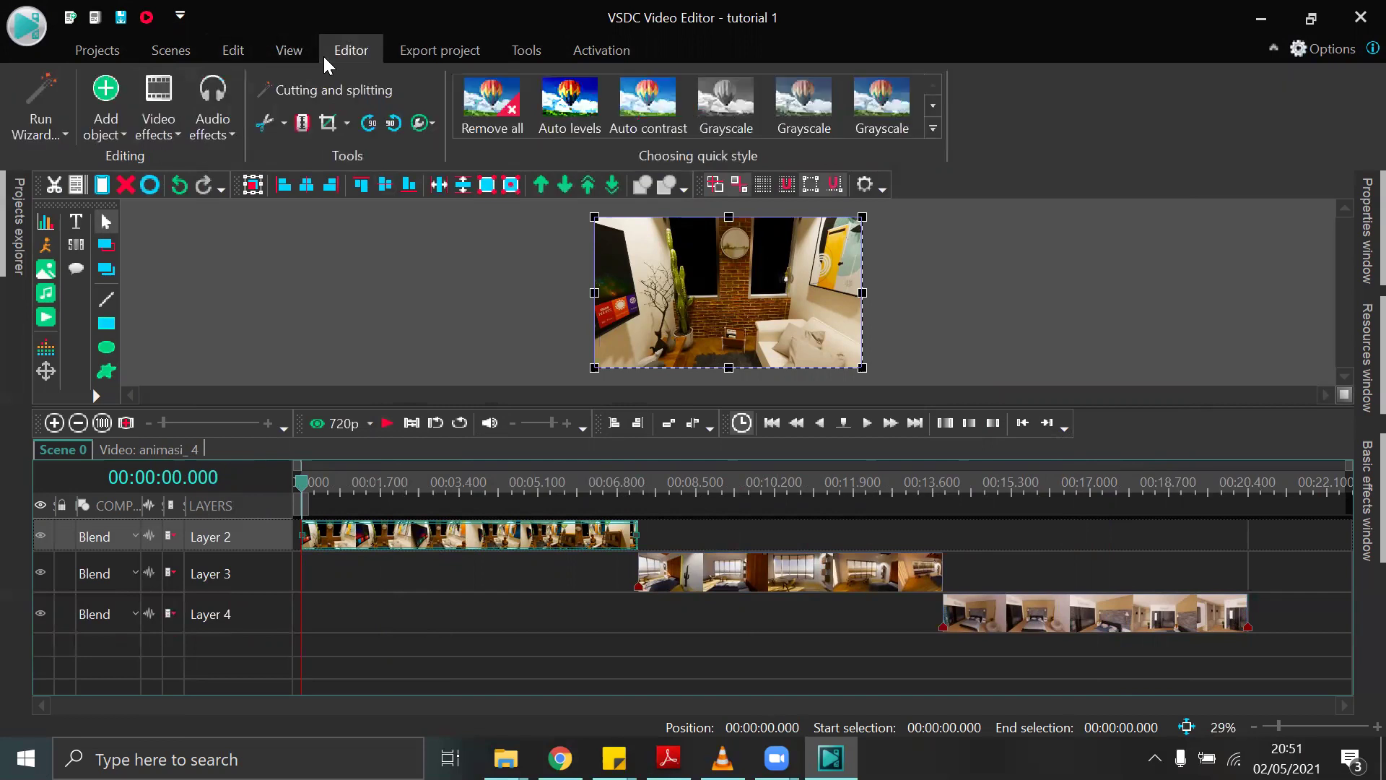
click(148, 137)
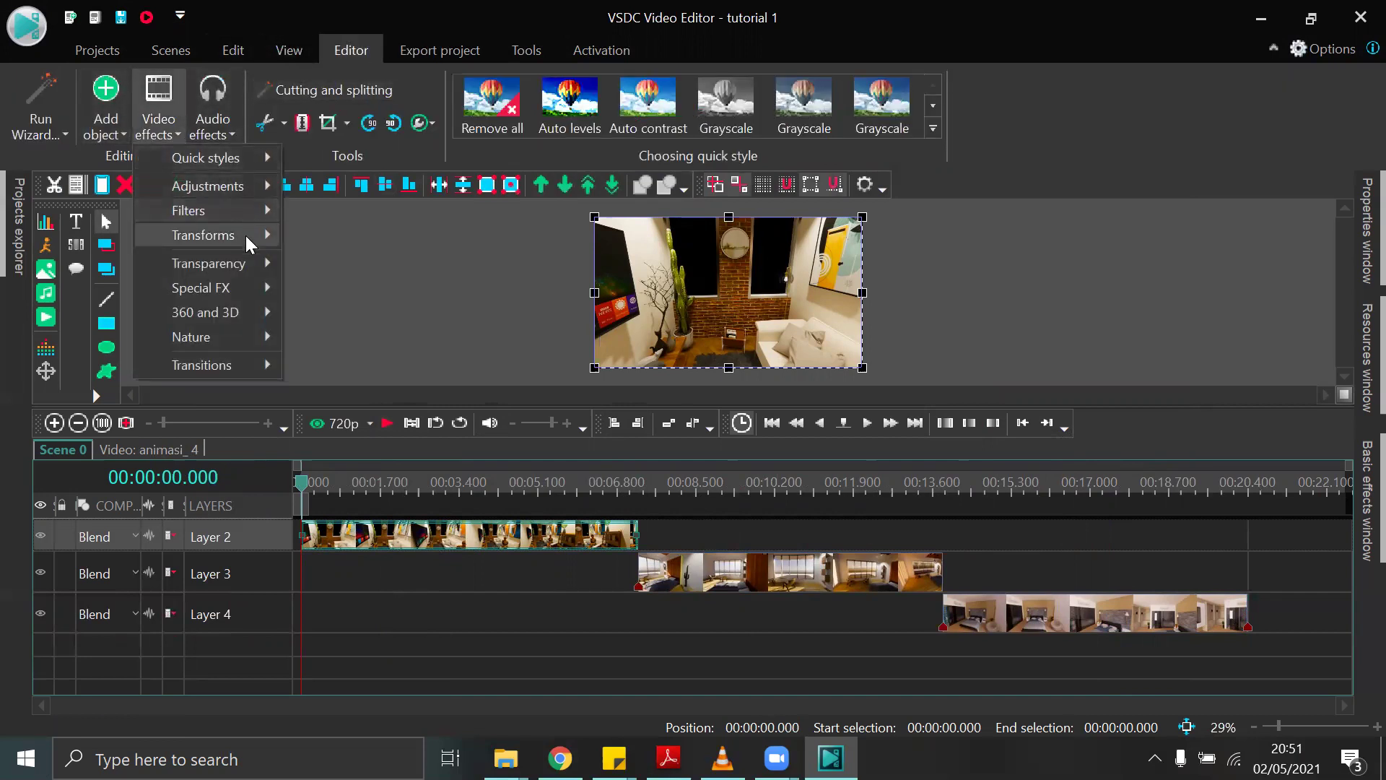
mouse_move(254, 279)
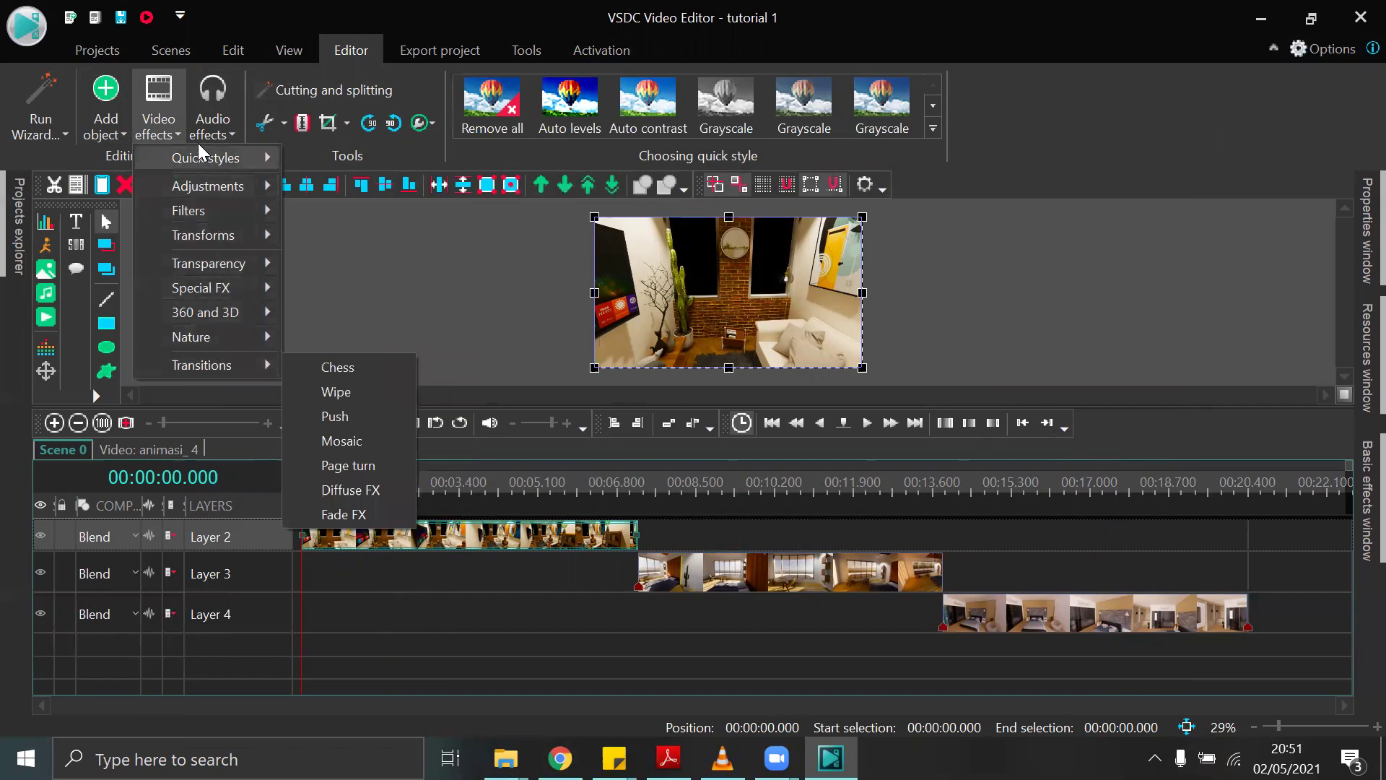
mouse_move(211, 206)
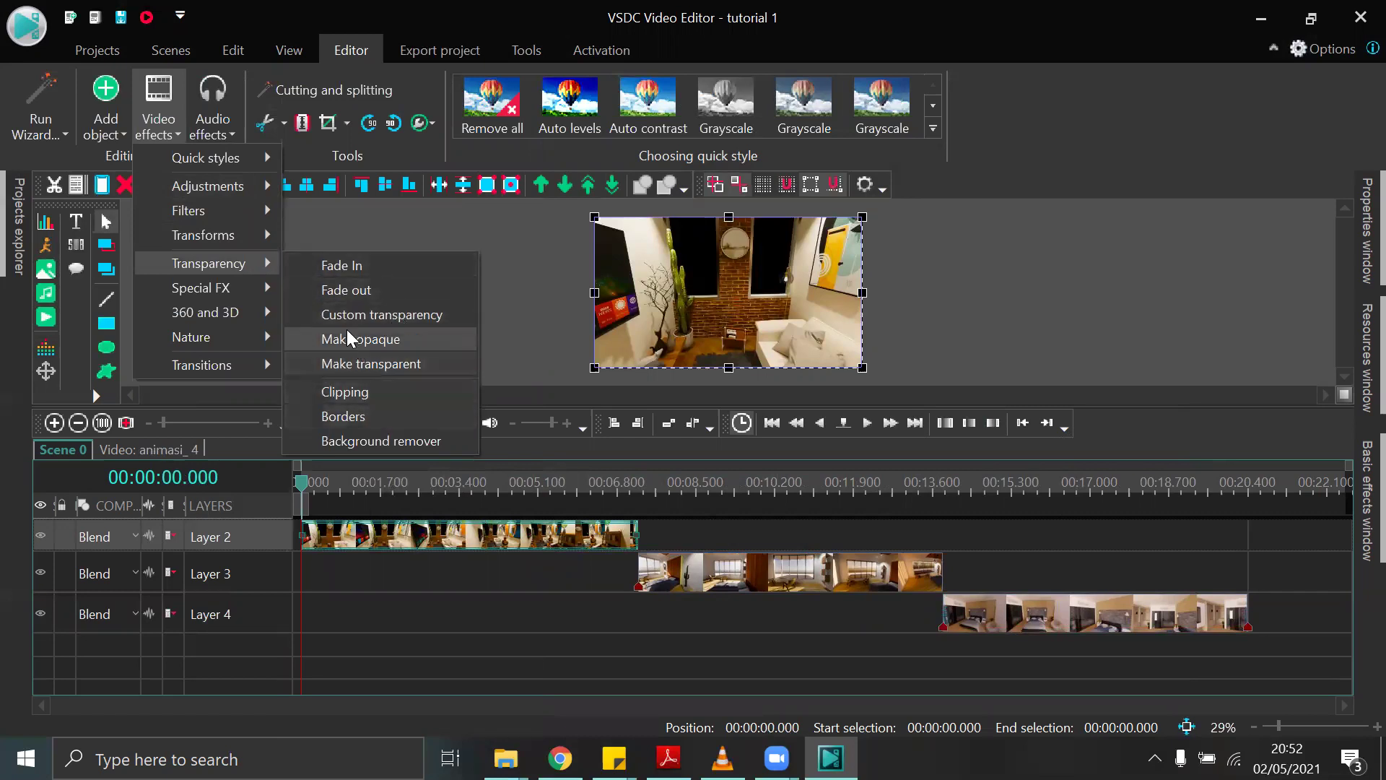
click(342, 266)
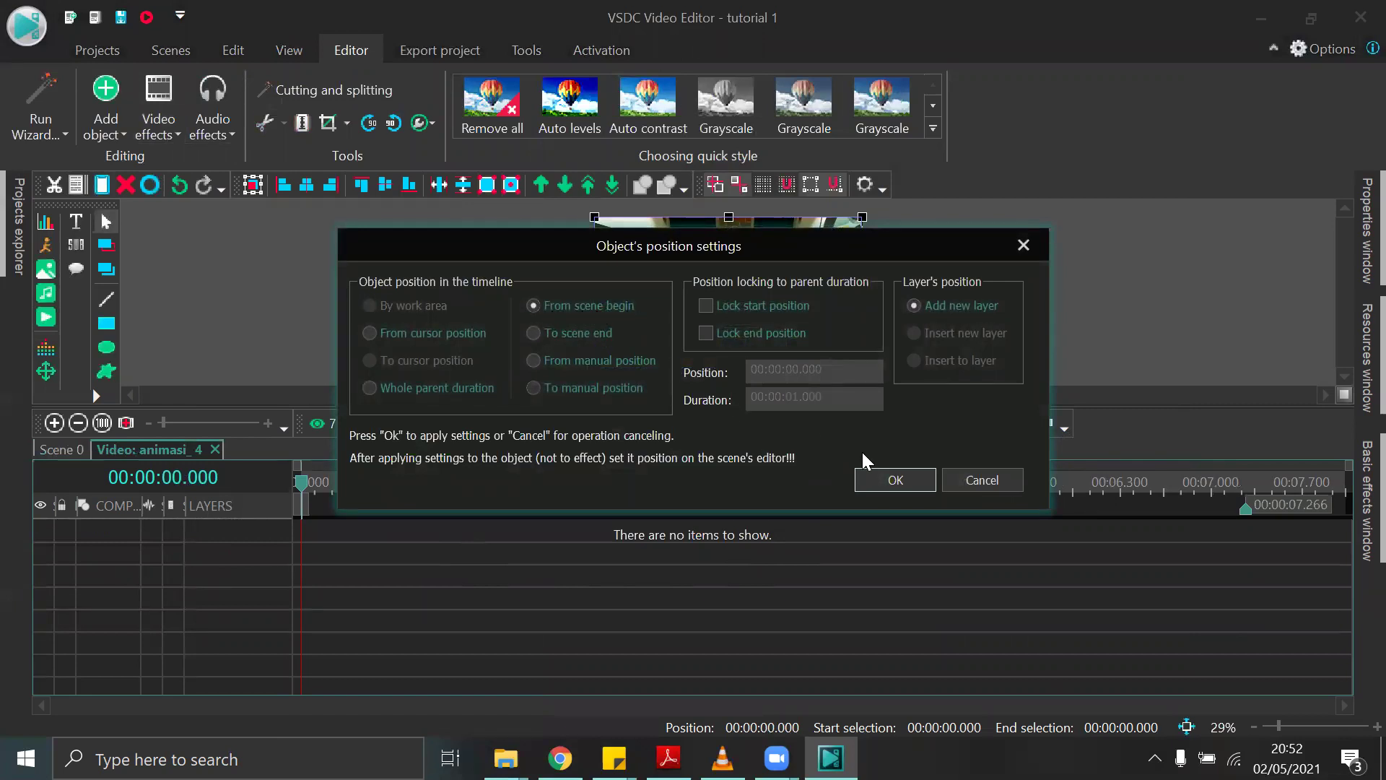
click(910, 481)
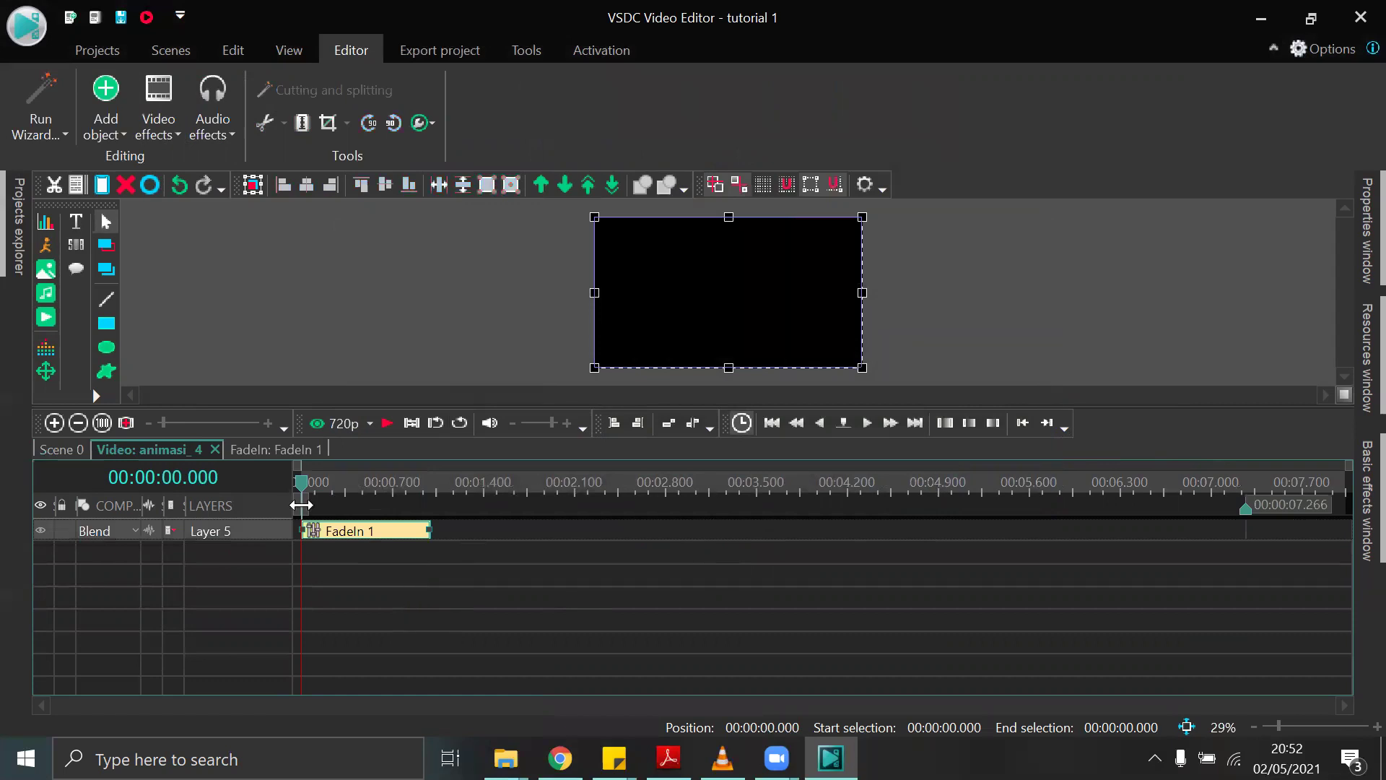
Lengthen the animasi clip's fade-in effect to about 2.1 s, previewing the fade before and after the change.
click(388, 424)
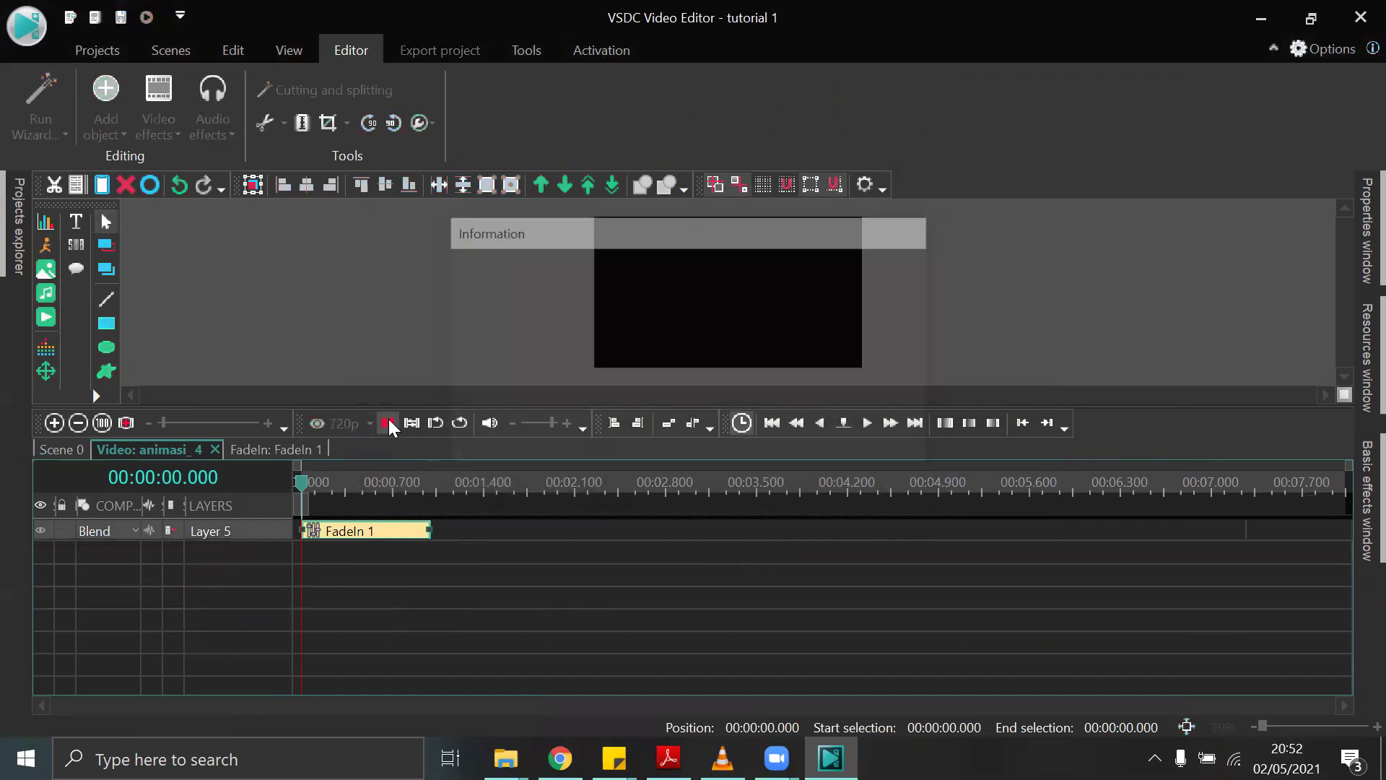
click(387, 424)
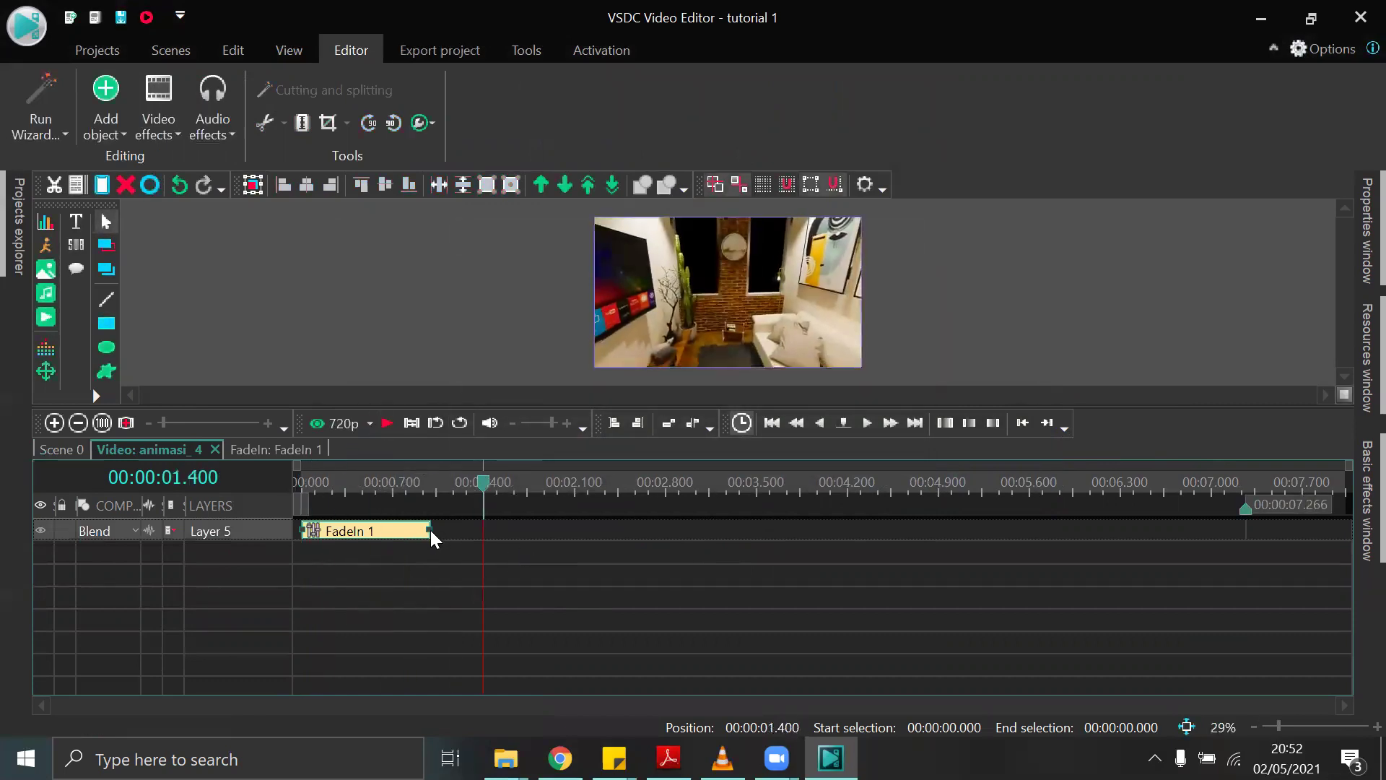
drag(429, 530, 577, 508)
drag(484, 489, 209, 523)
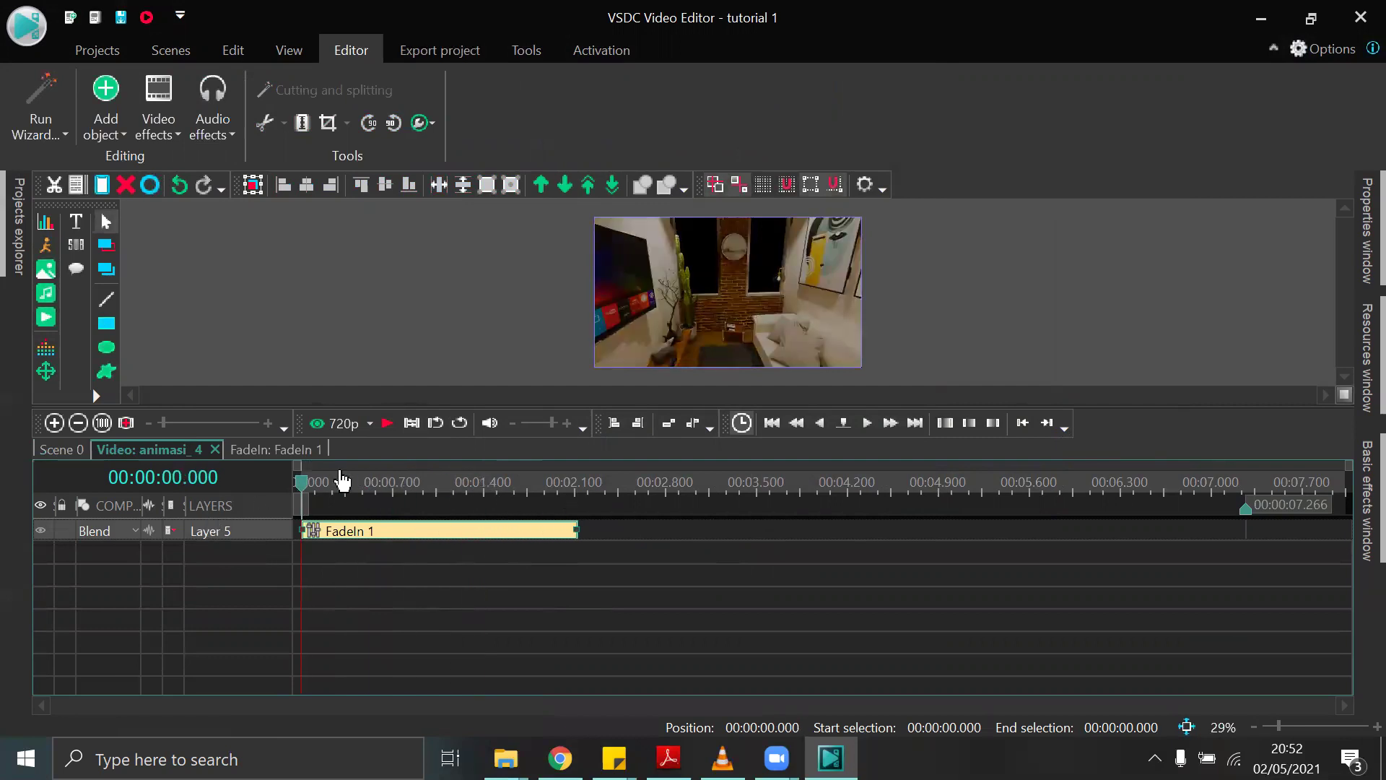
click(387, 424)
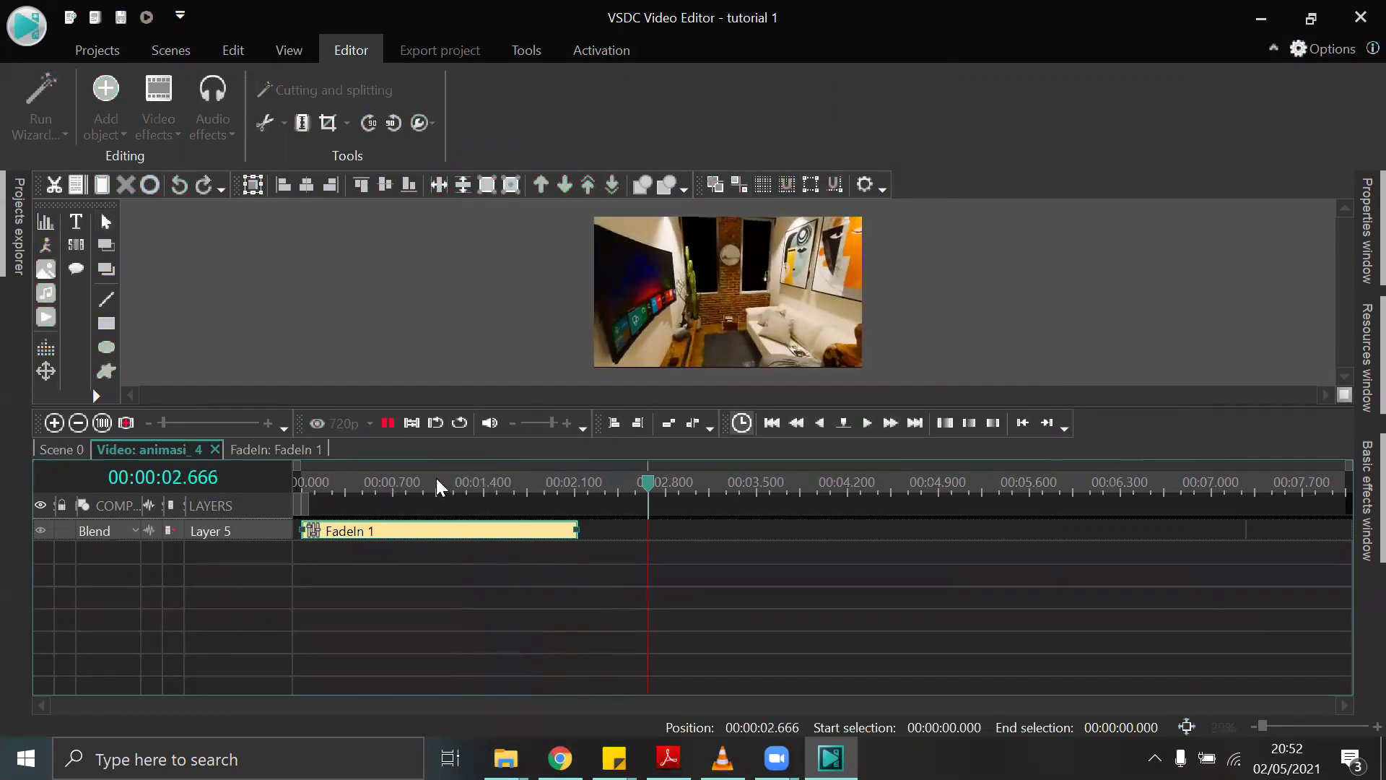
click(388, 424)
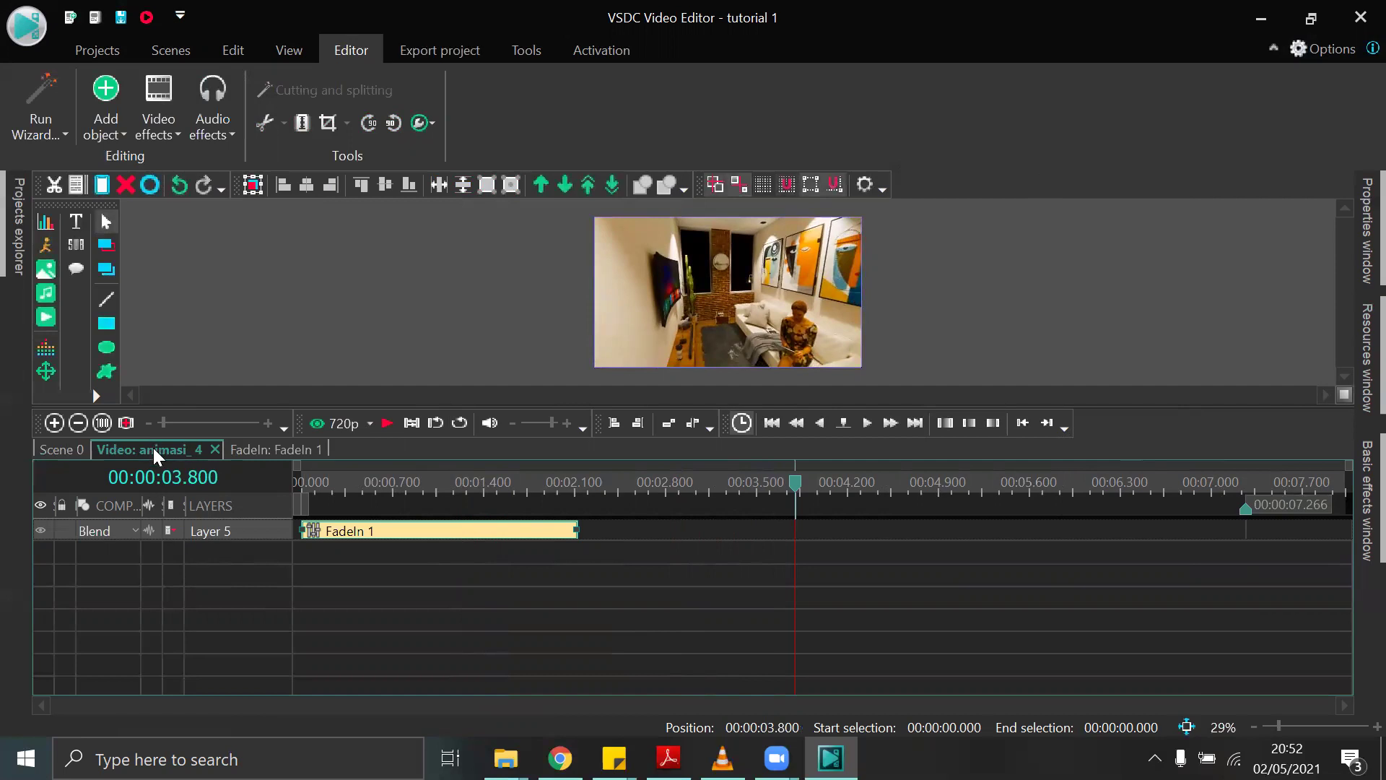
Return to the main scene and preview the last clip from about 18.5 s.
click(62, 453)
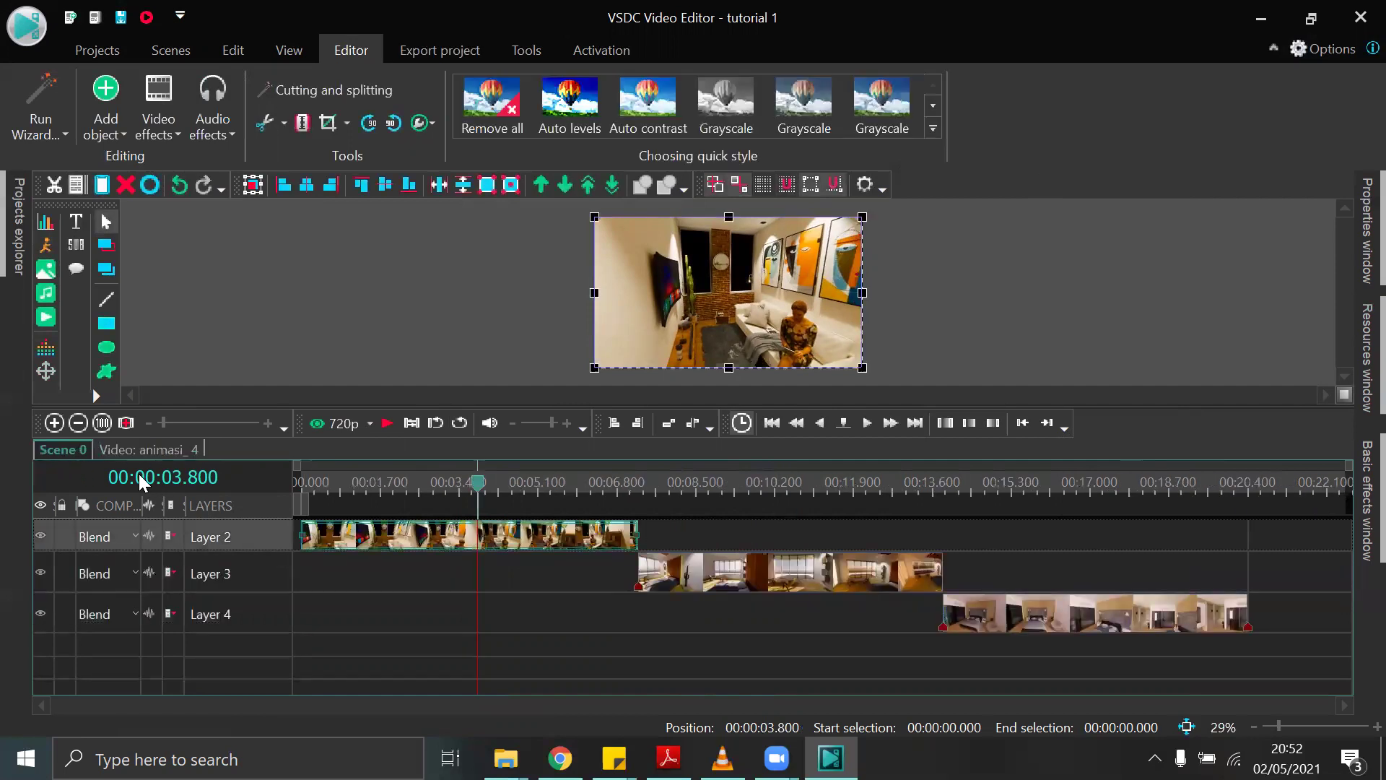
click(1157, 498)
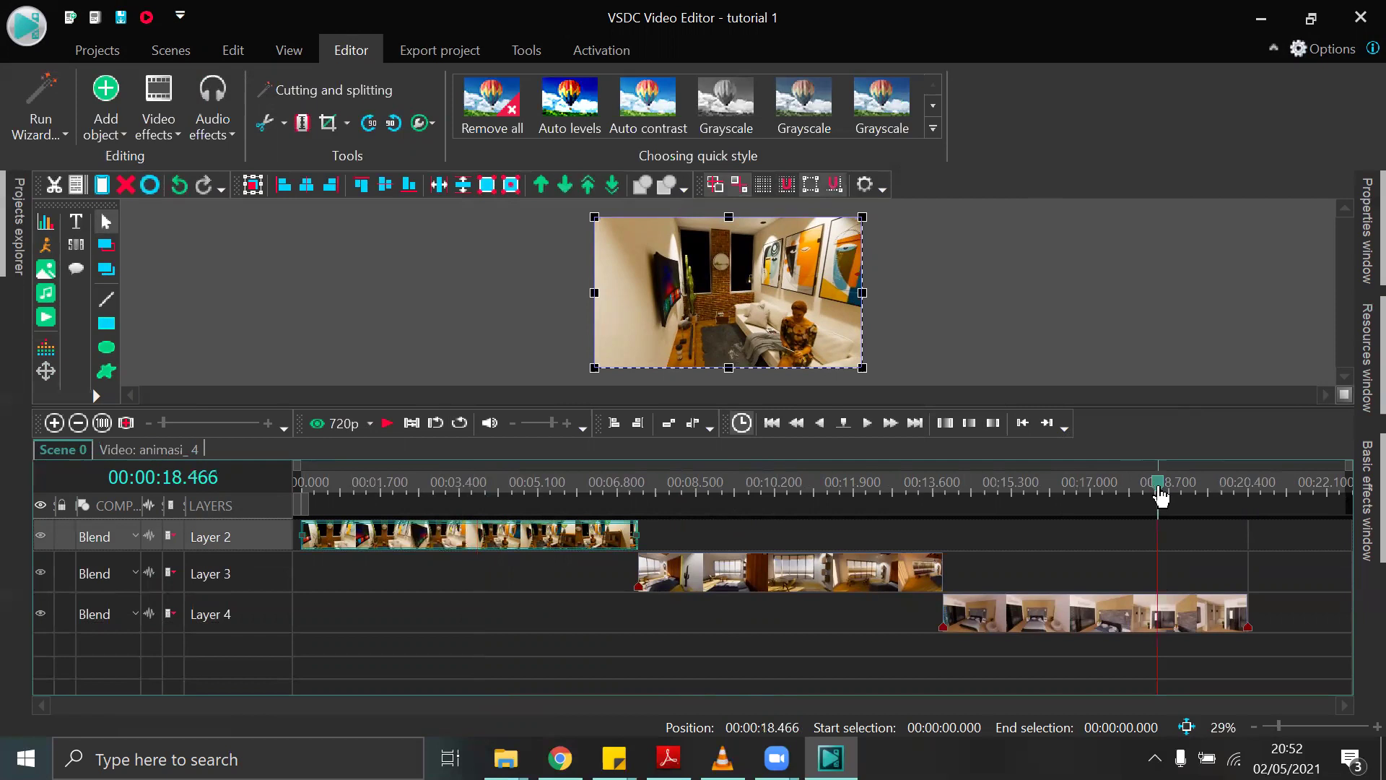
click(387, 423)
click(387, 423)
Add a Fade out transparency effect to the video 2 kamar 1 clip, positioned to the scene end on a new layer.
click(1052, 625)
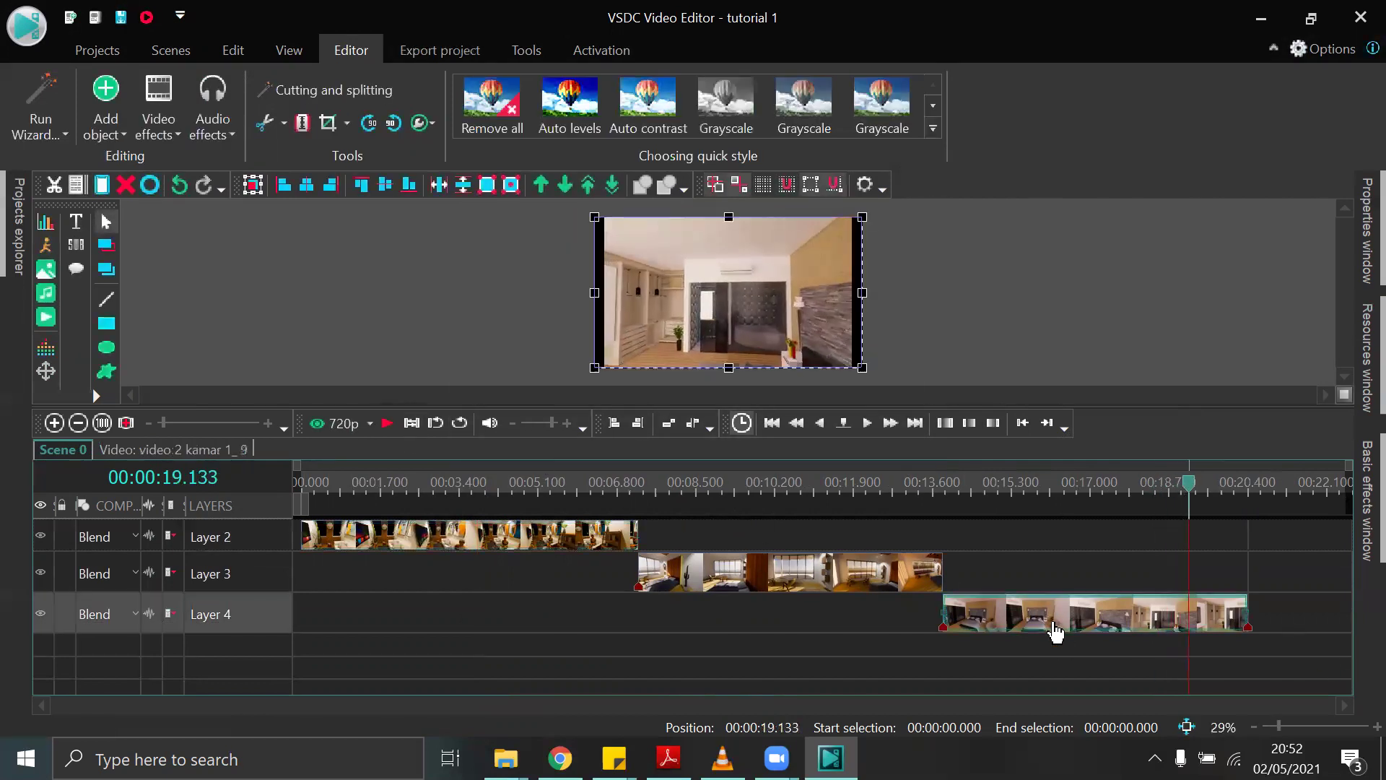
click(173, 50)
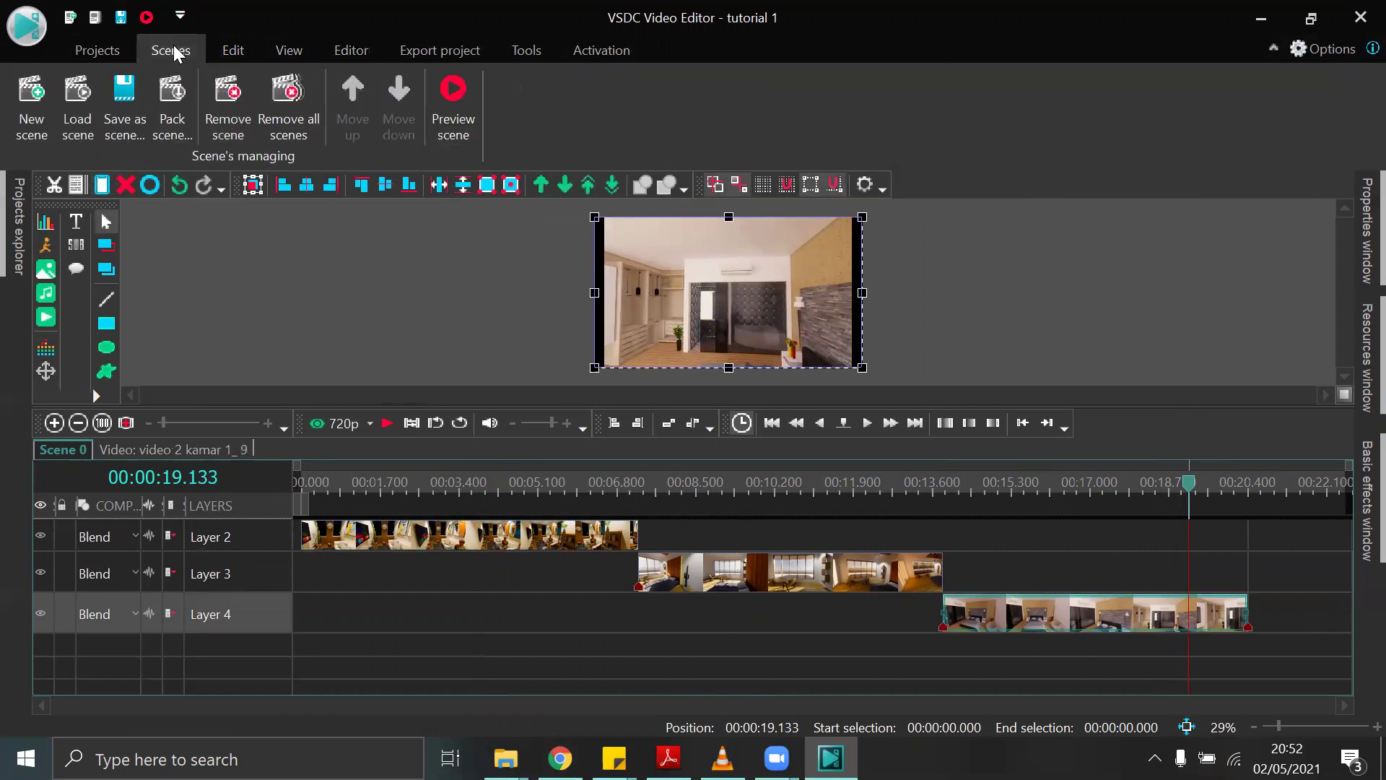
click(337, 48)
click(170, 100)
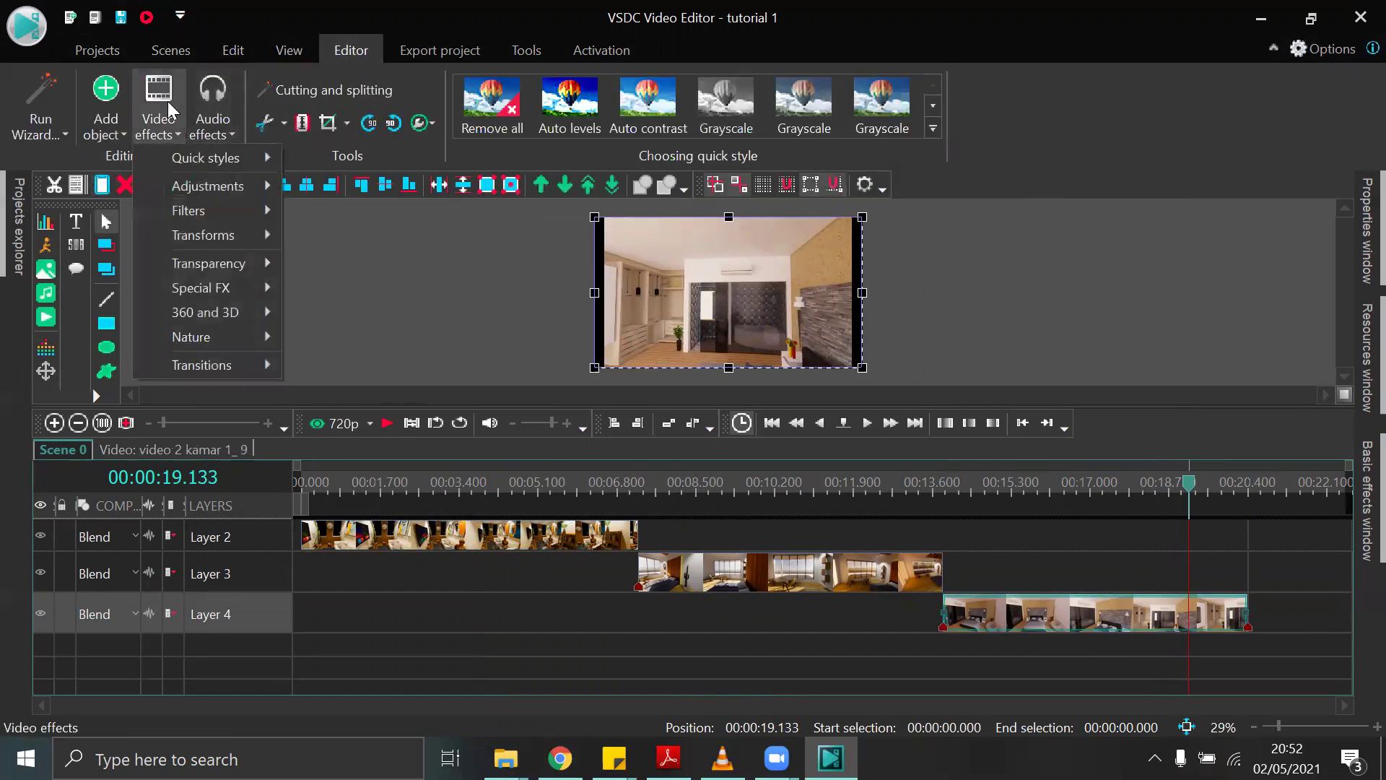
mouse_move(165, 257)
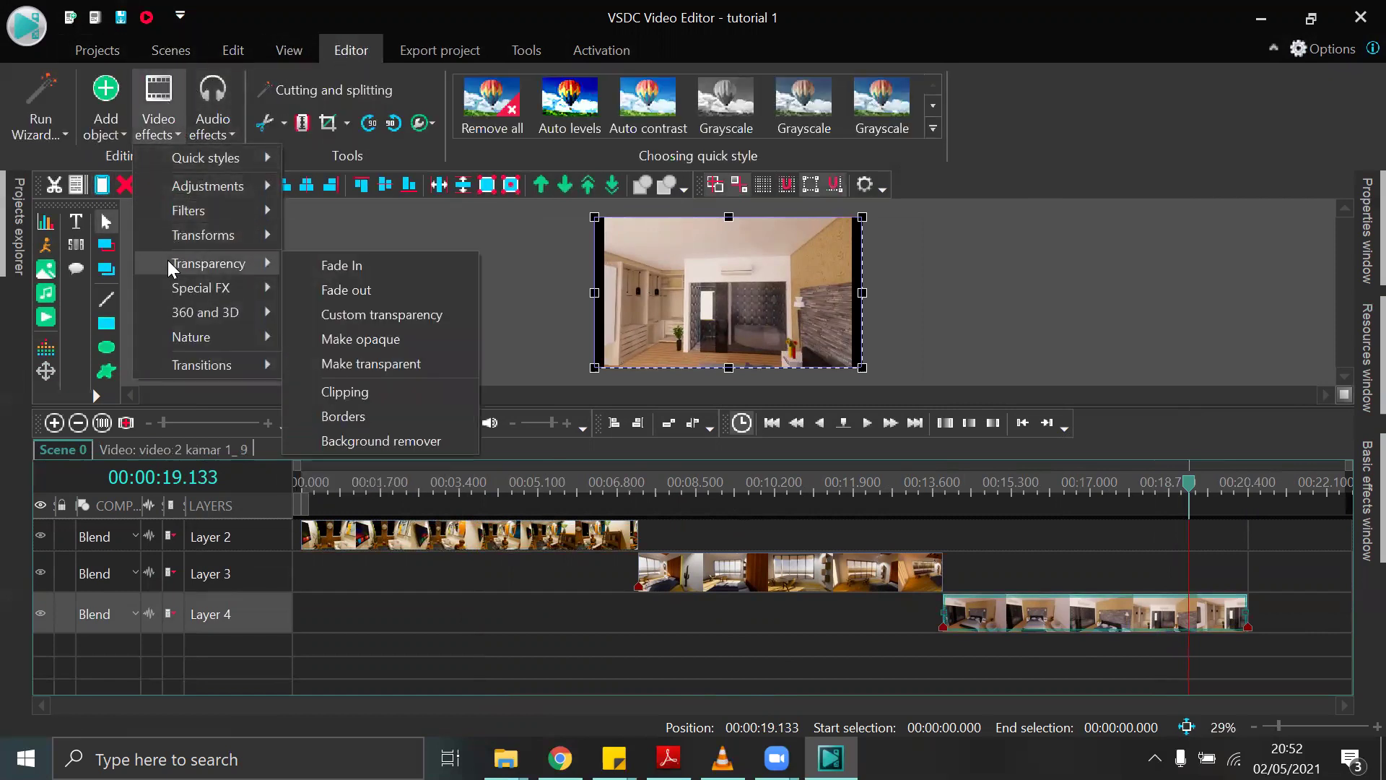
click(362, 290)
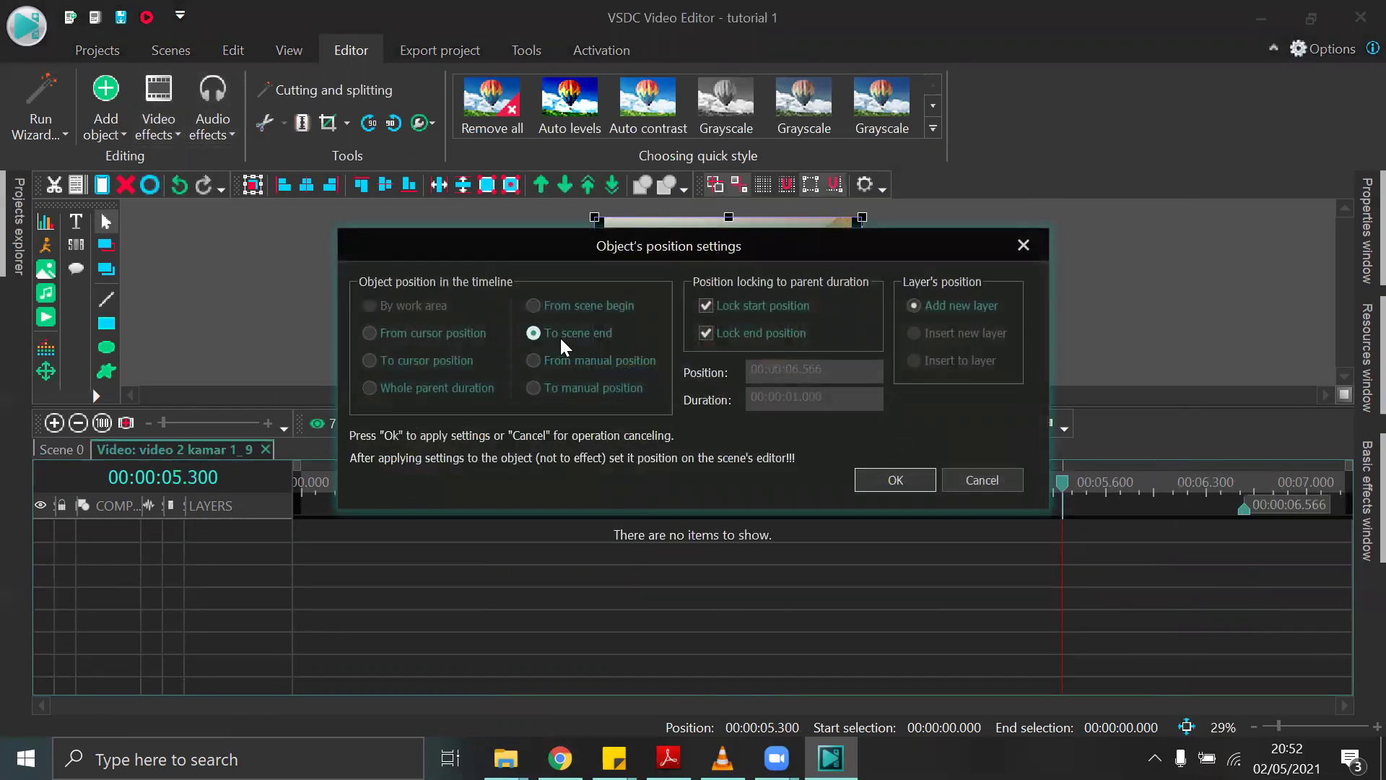
click(879, 475)
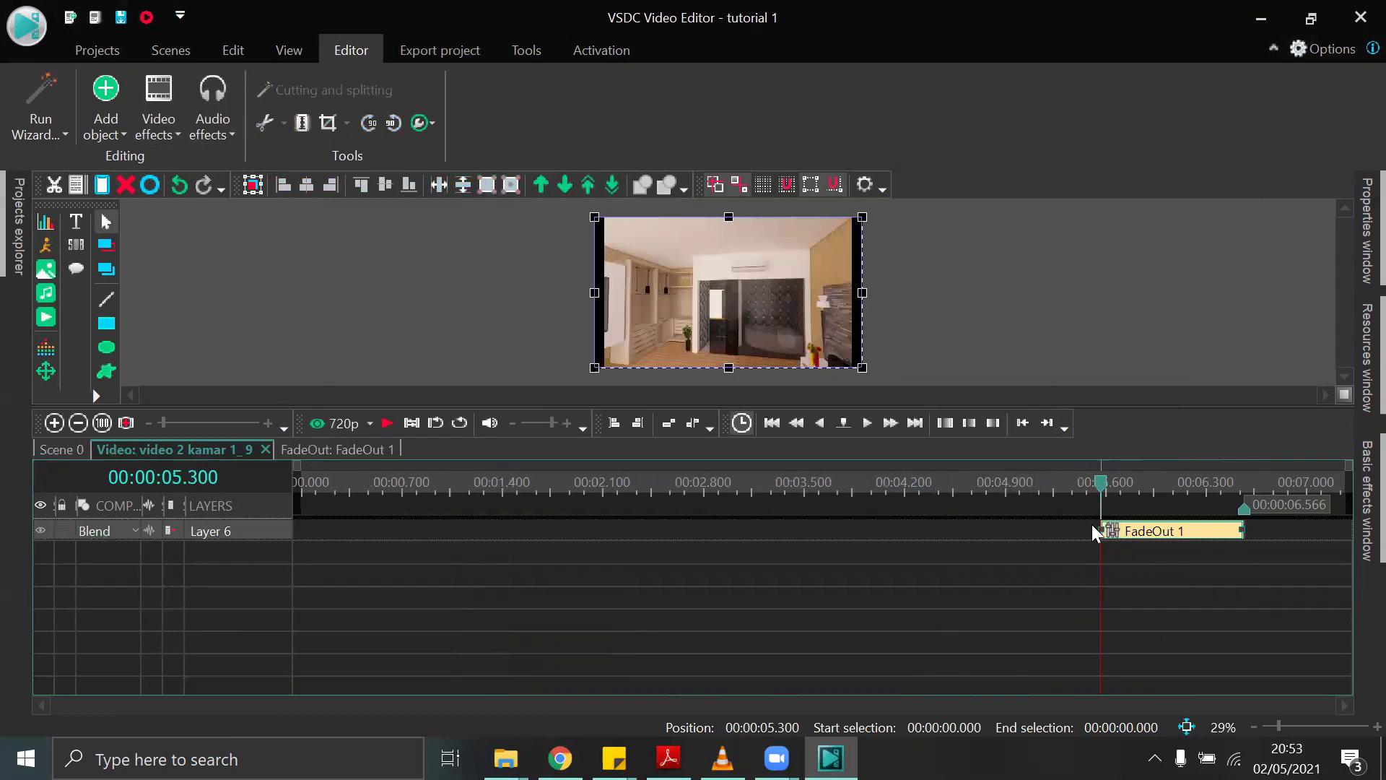
Lengthen the video 2 kamar 1 clip's fade-out effect to about 1.5 s, previewing the fade before and after the change.
click(387, 423)
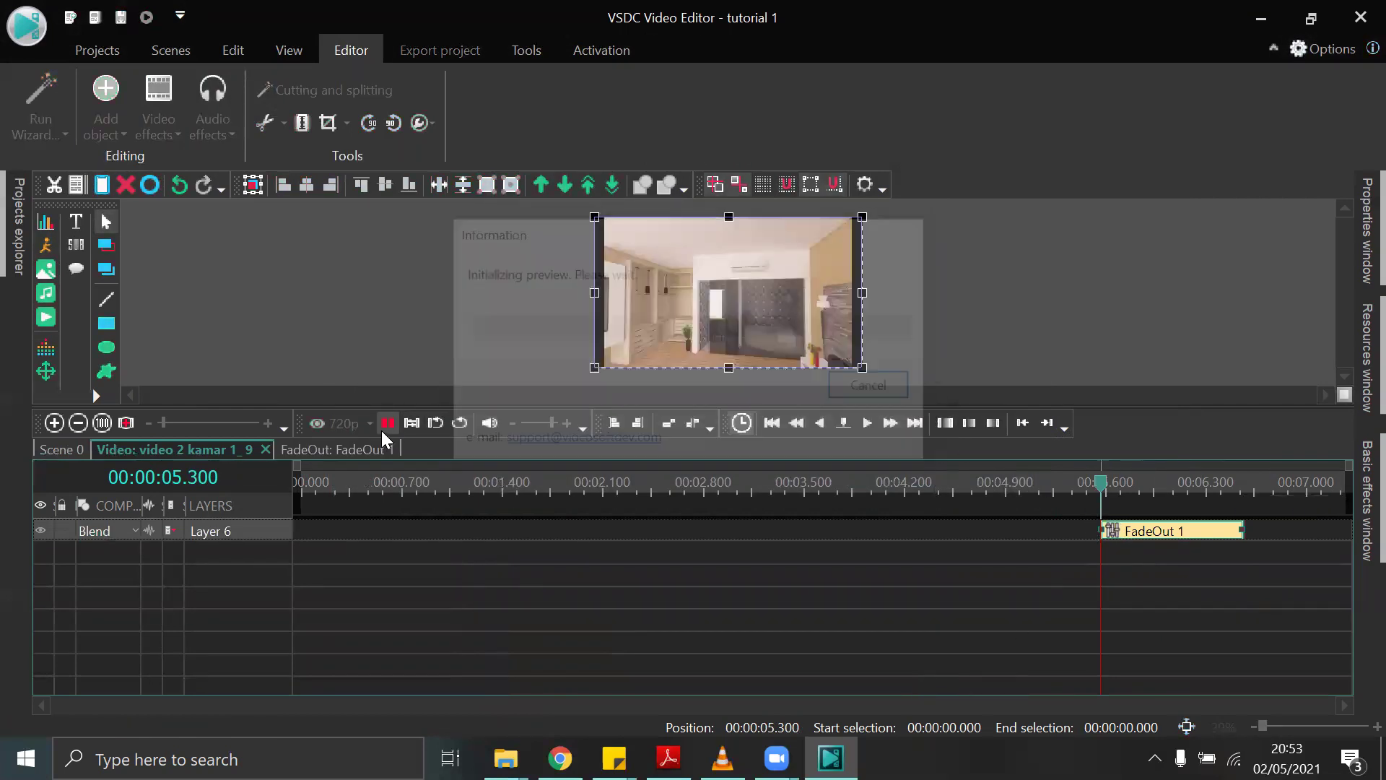
click(387, 428)
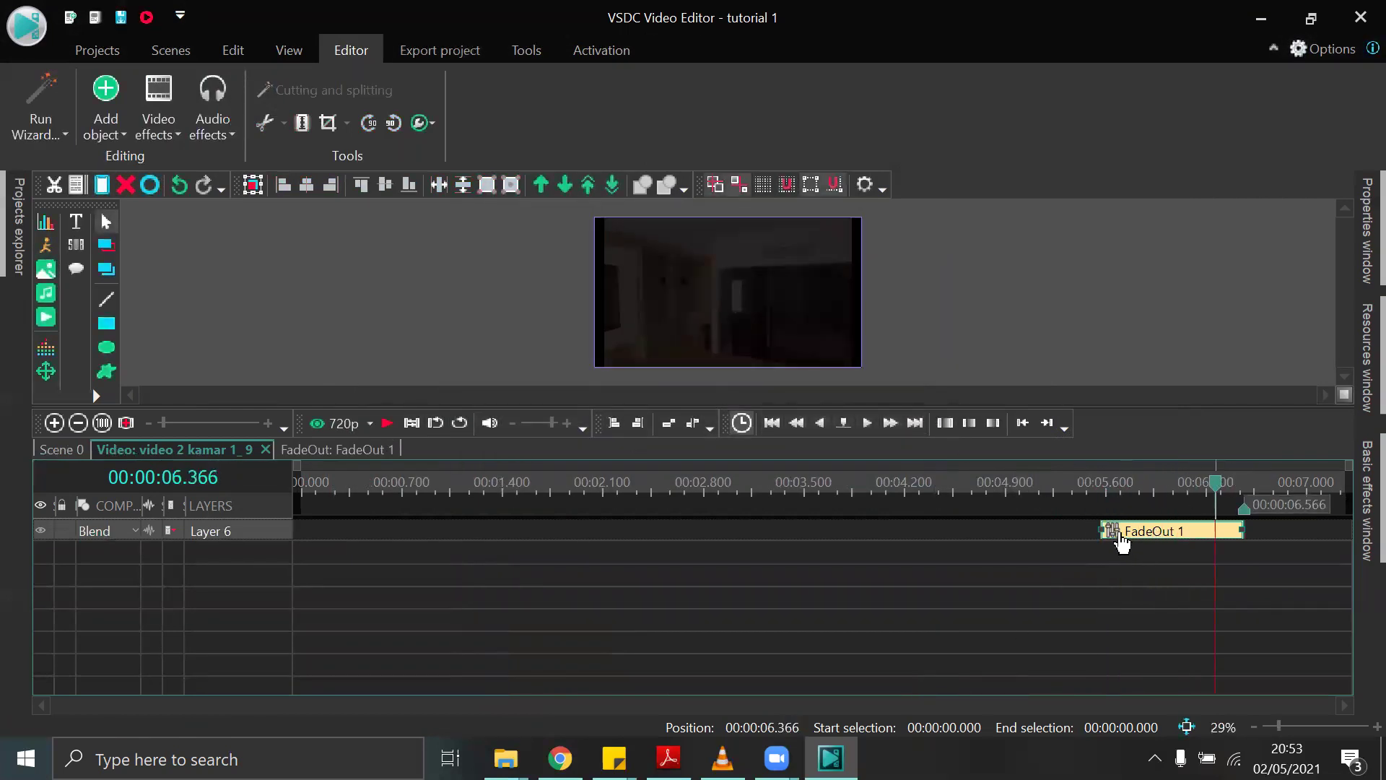
drag(1098, 530, 1025, 530)
drag(1199, 475, 852, 483)
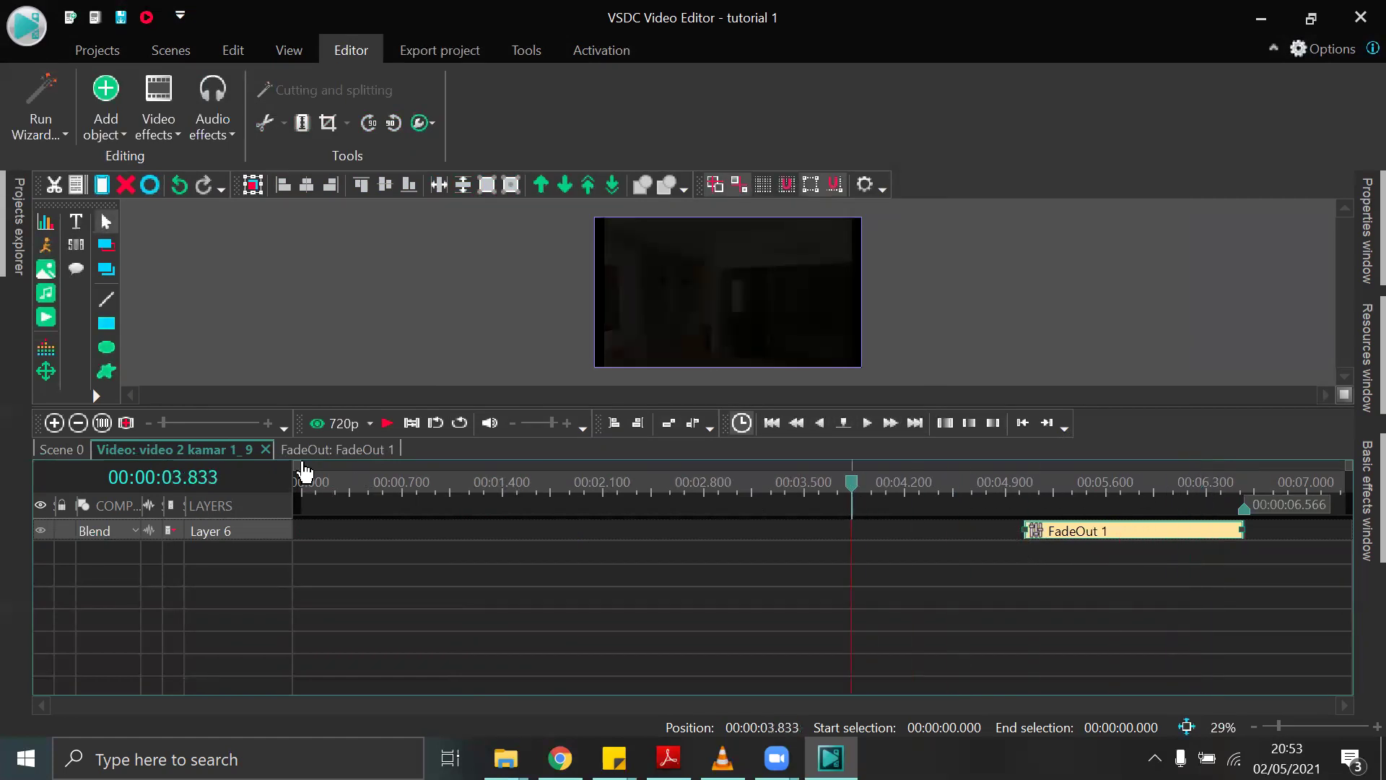
click(388, 422)
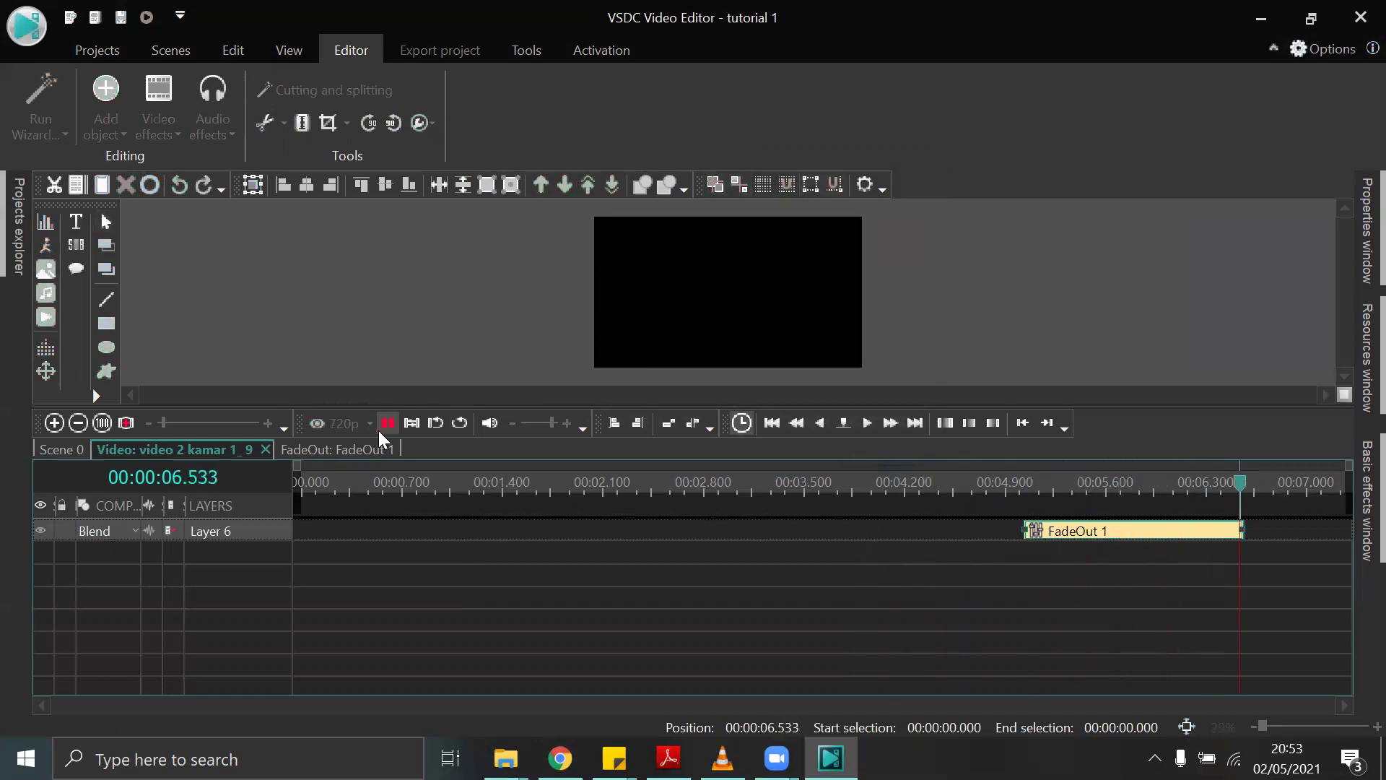
Return to the main scene, reopen the video 2 kamar 1 clip to review its fade-out effect, and go back to the scene.
click(65, 449)
click(809, 660)
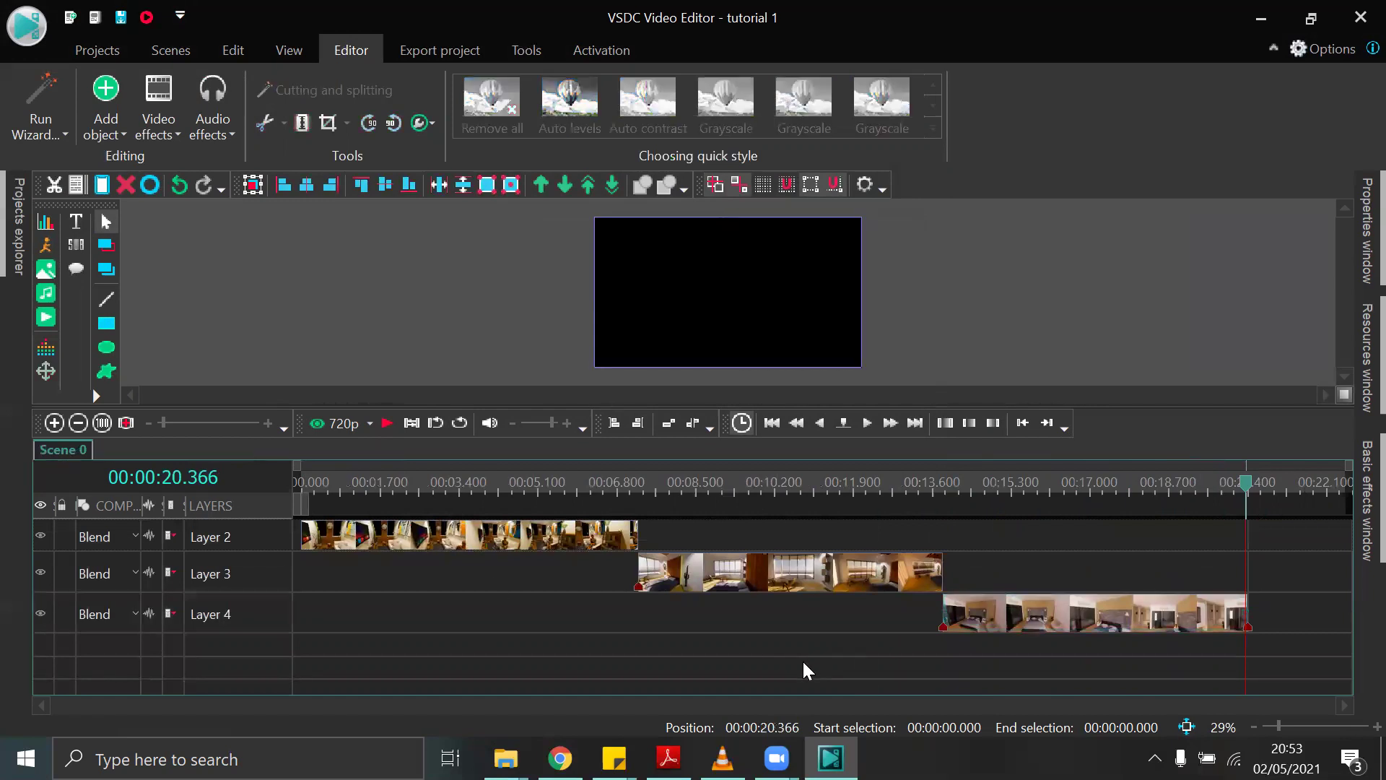
double_click(1030, 617)
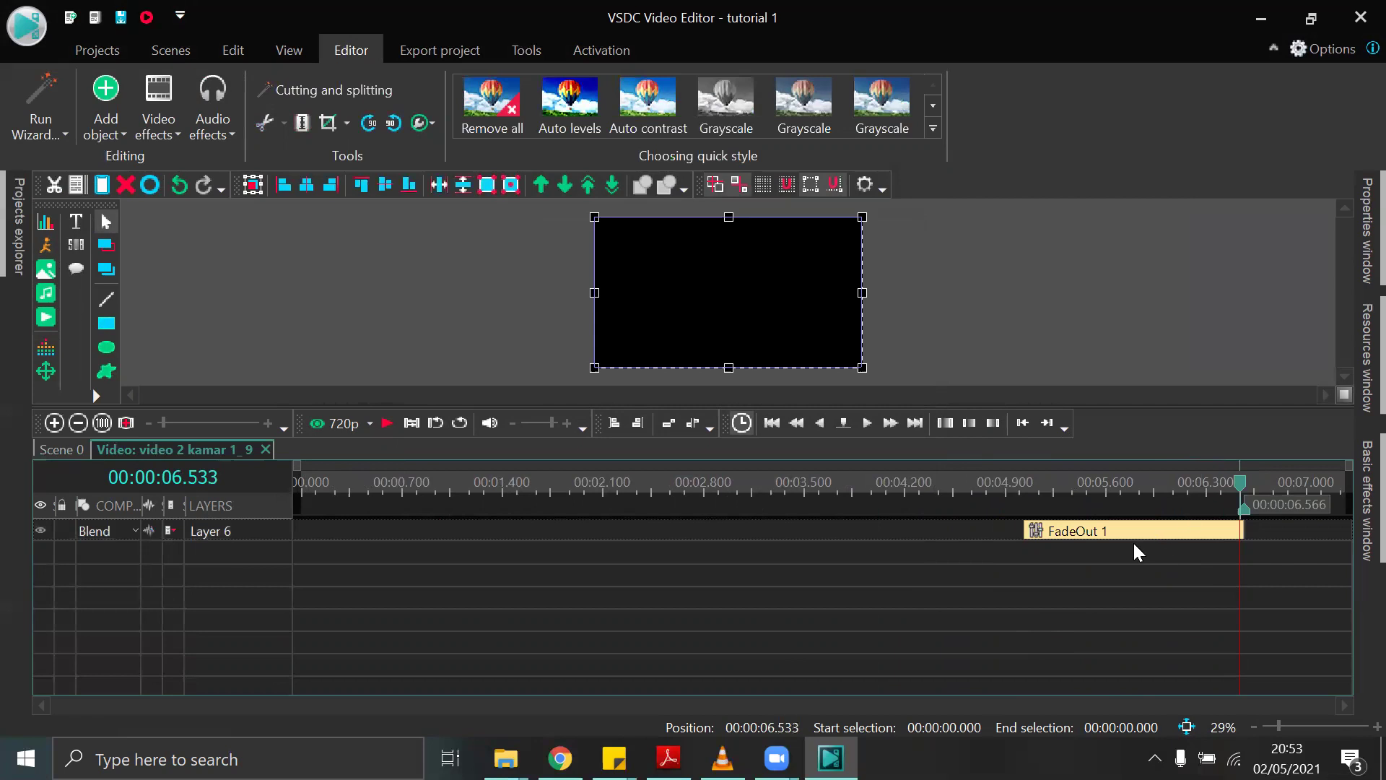
click(44, 456)
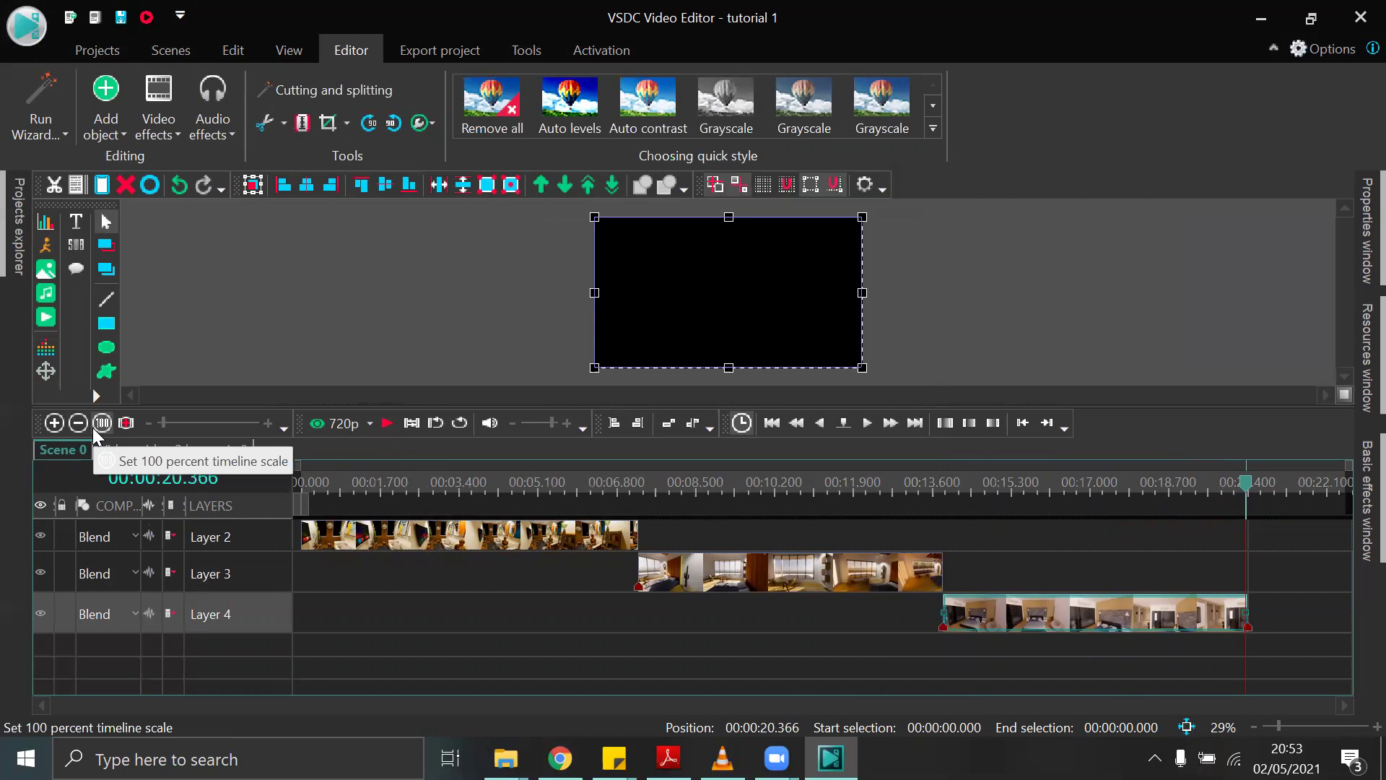
Set the video 1 kamar clip's speed to 200% and preview it from about 8 s.
click(736, 585)
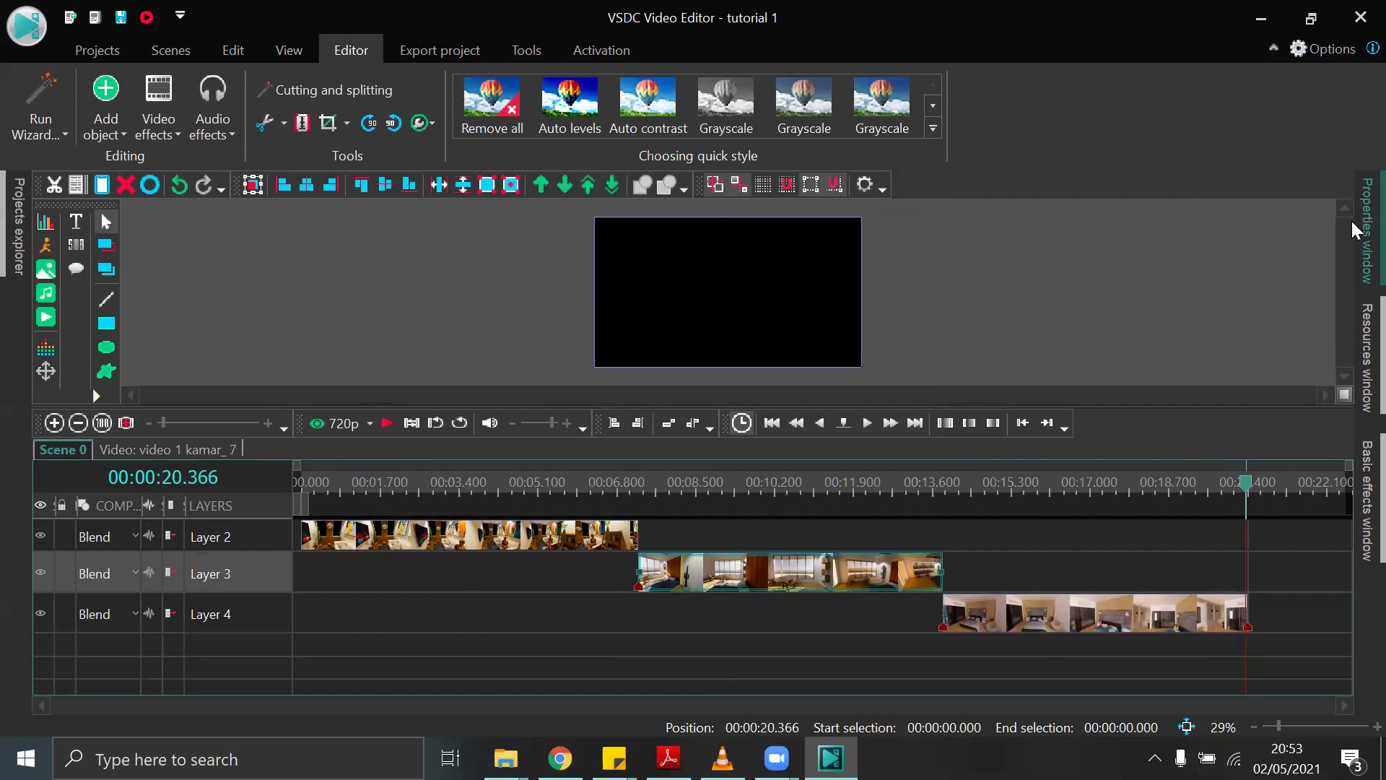
mouse_move(1352, 234)
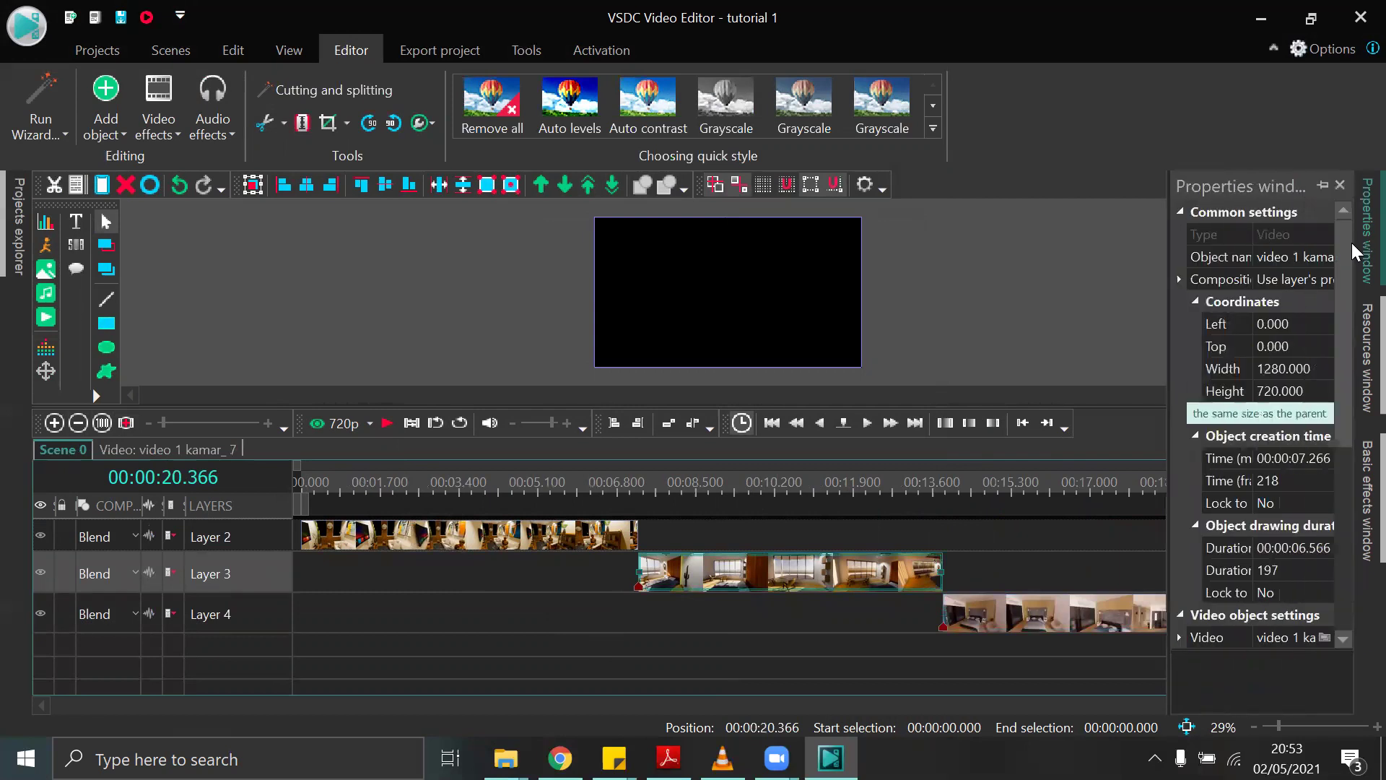
scroll(1284, 492, down, 5)
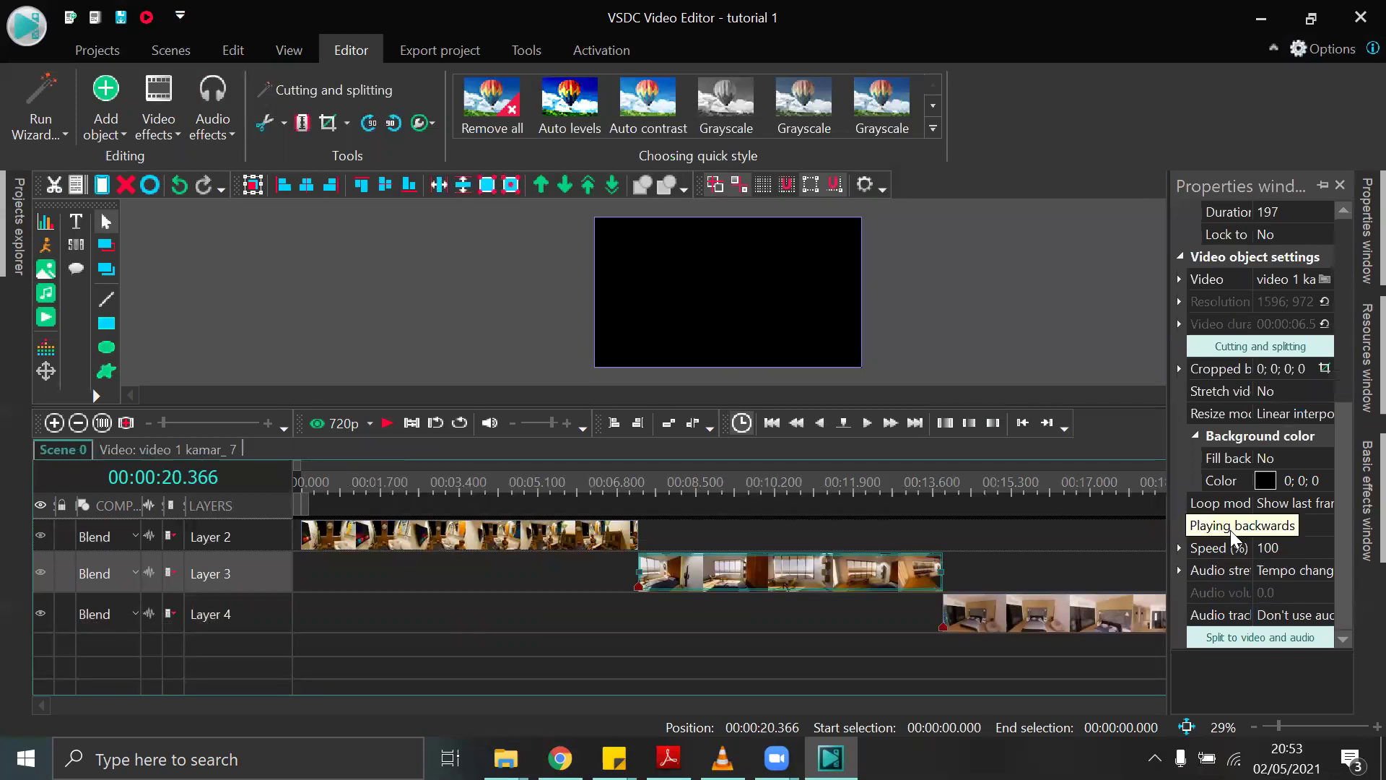
click(1269, 550)
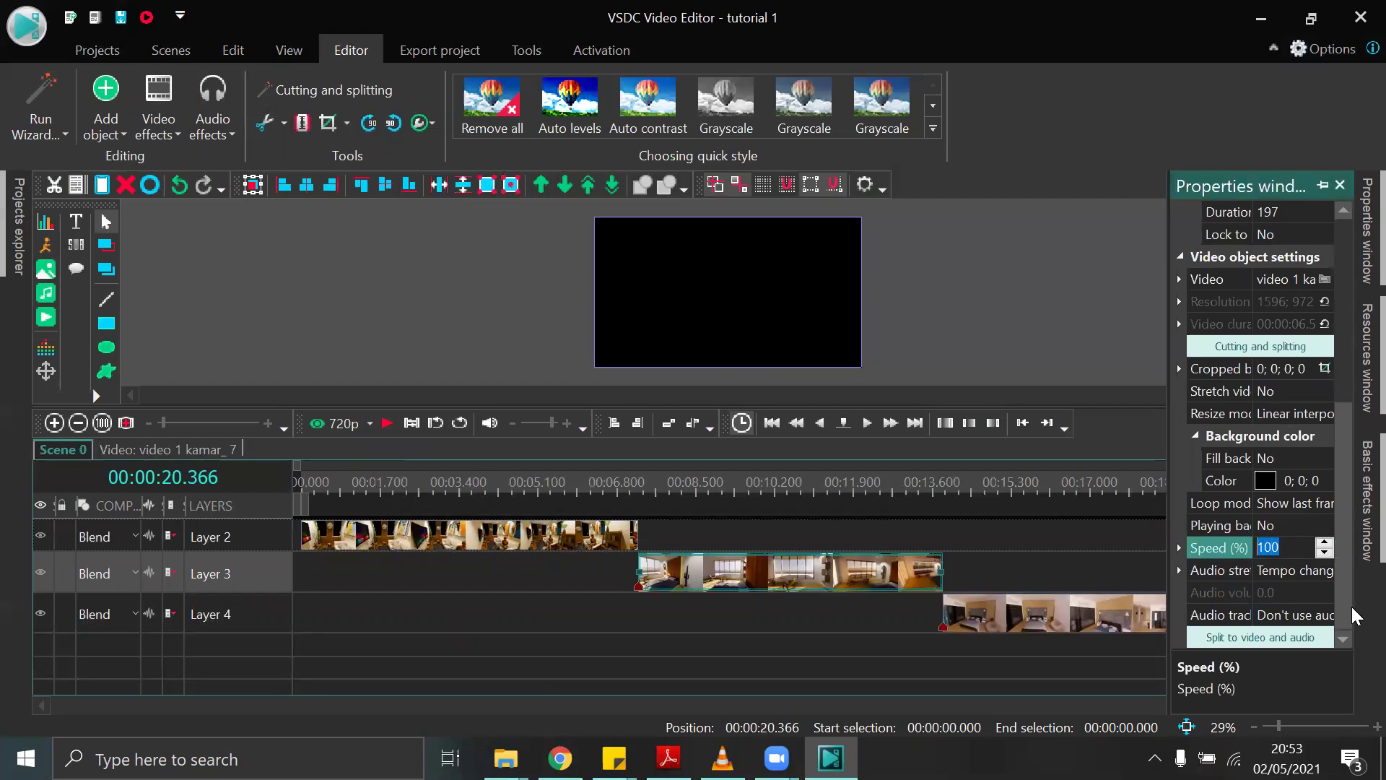
text(200)
key(Return)
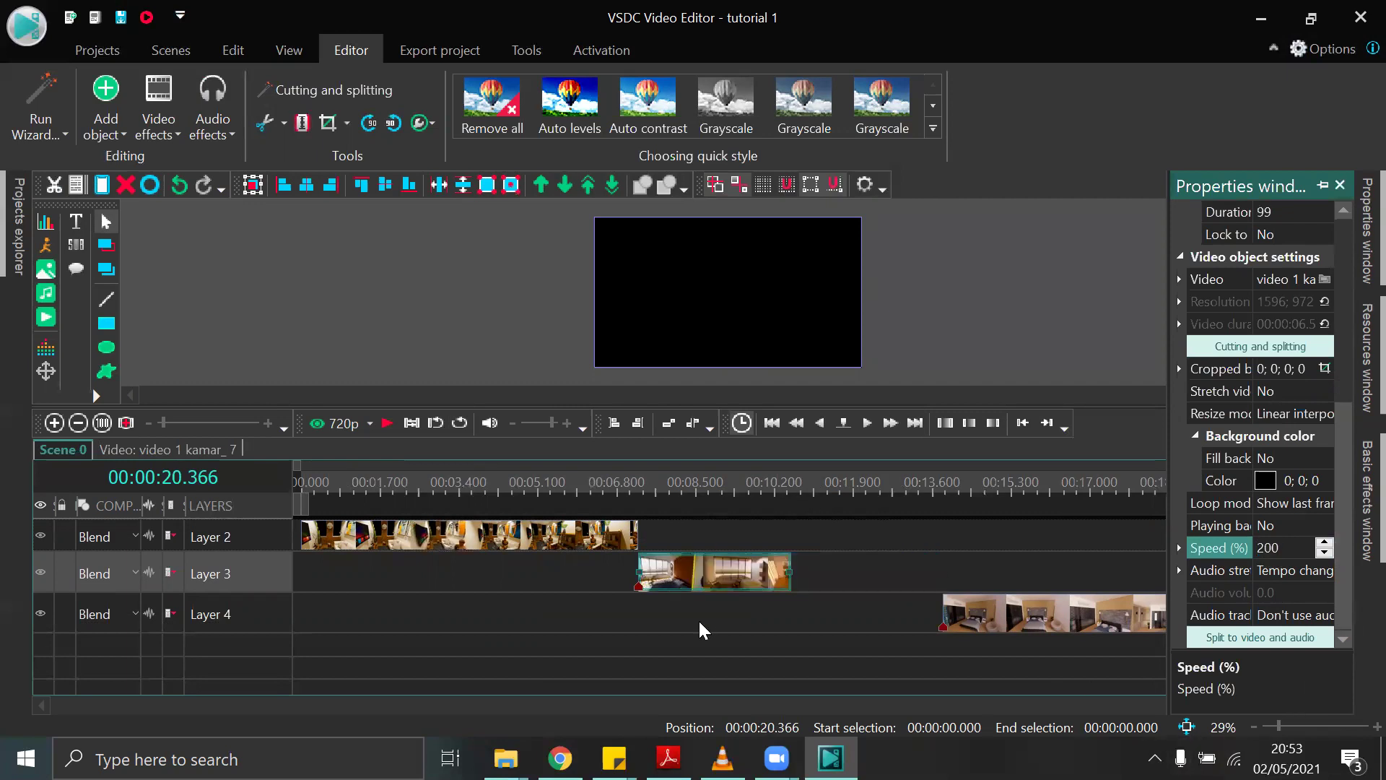
click(672, 485)
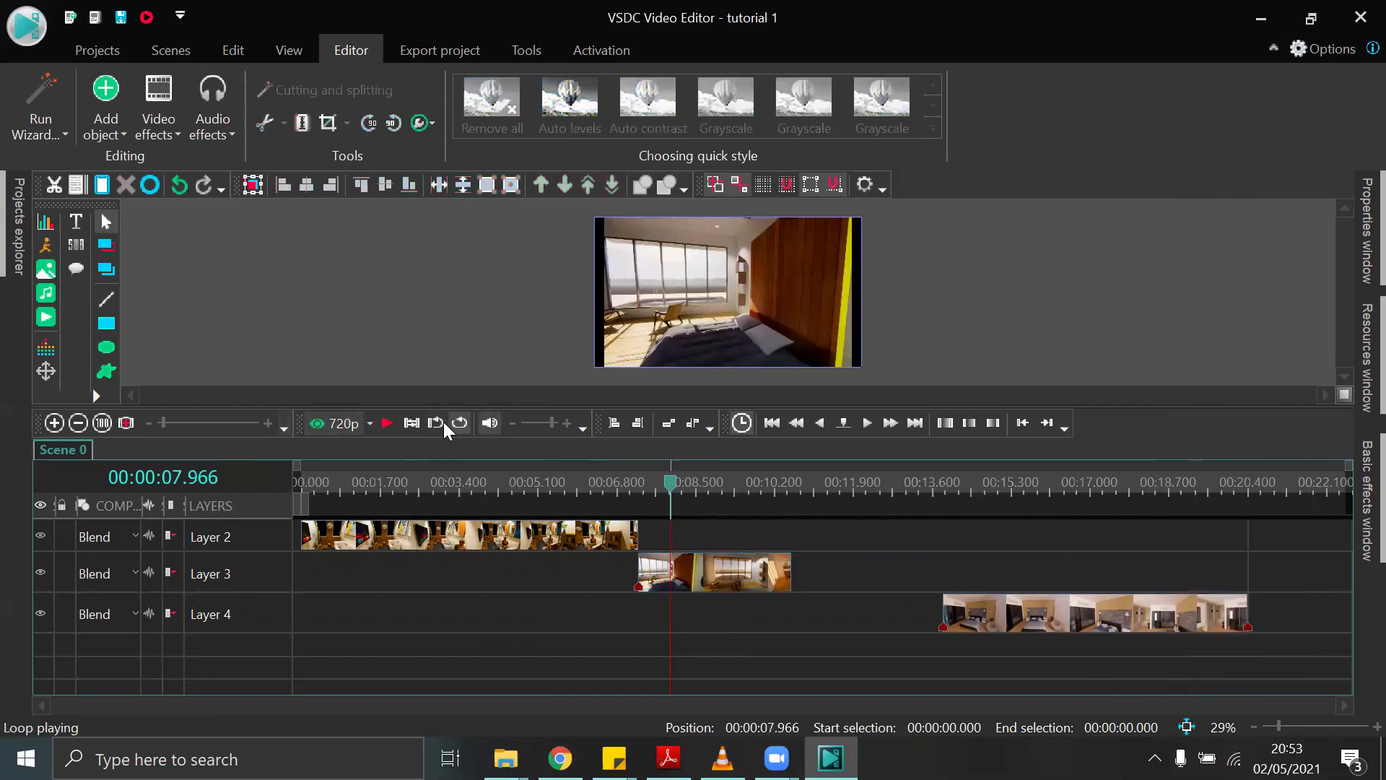
click(386, 423)
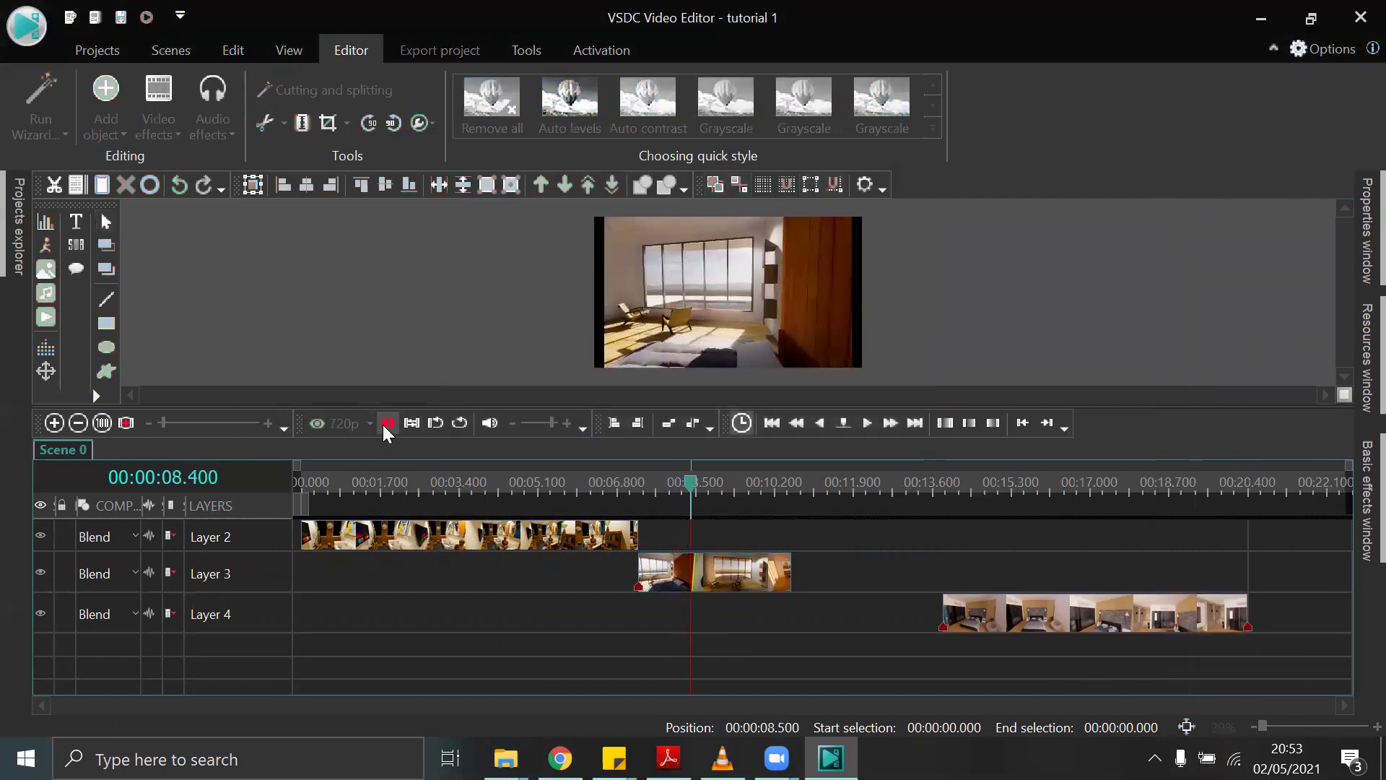
Set the video 1 kamar clip's speed to 50%.
click(709, 592)
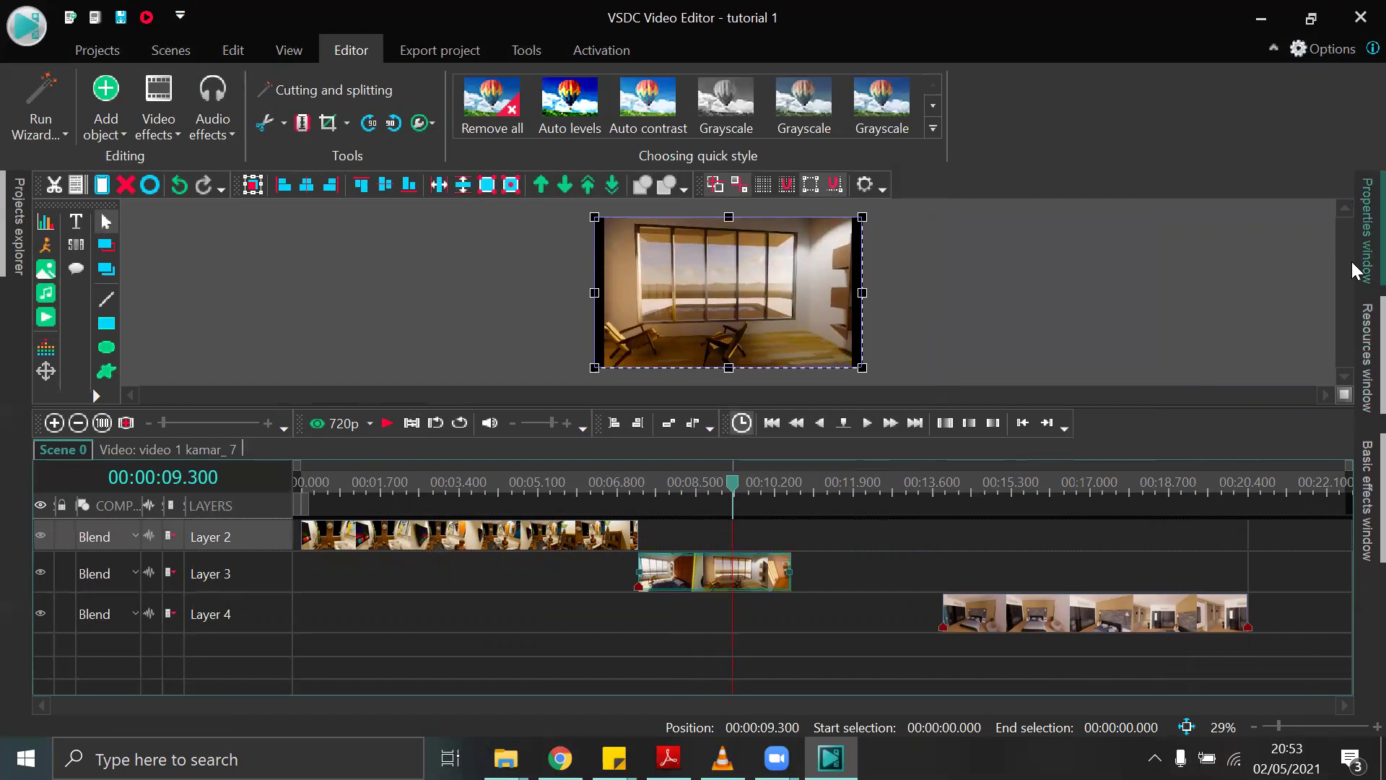
mouse_move(1355, 270)
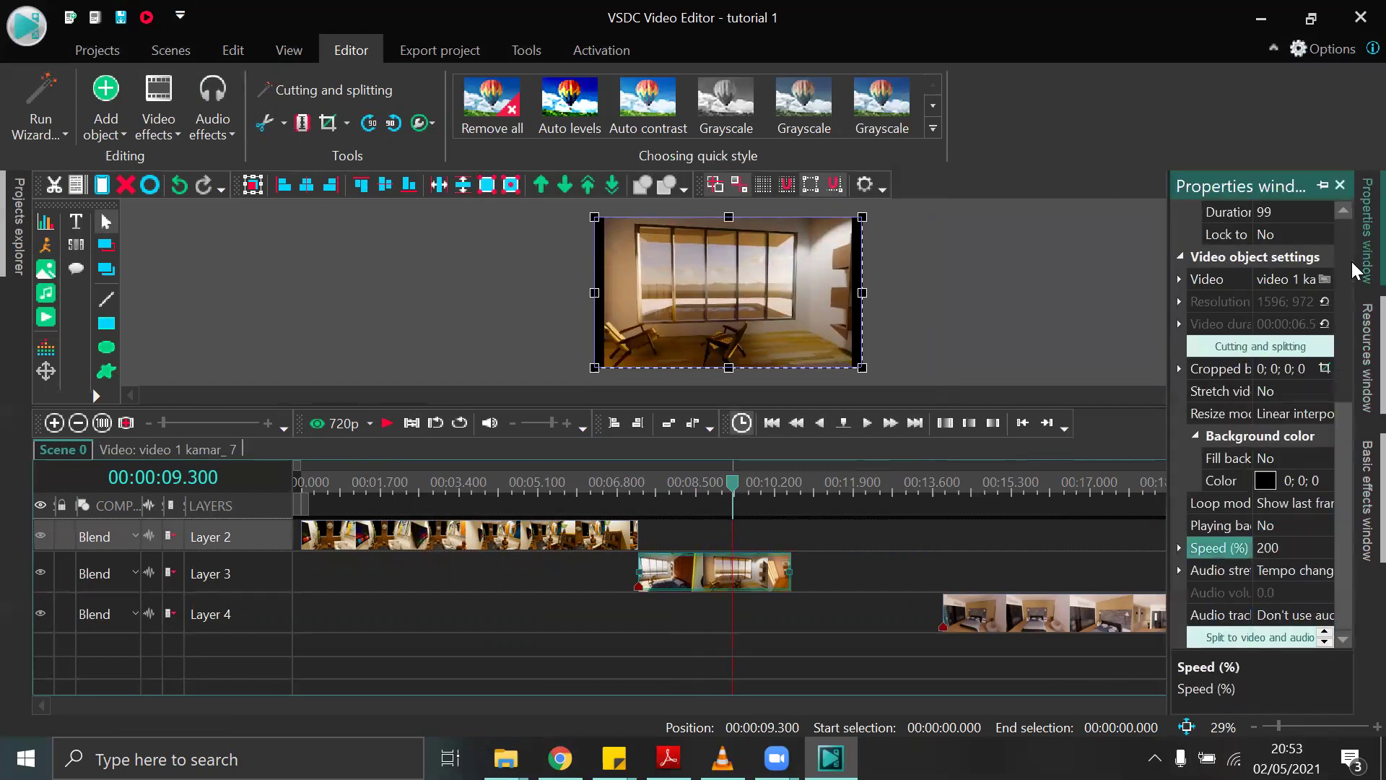
click(1291, 550)
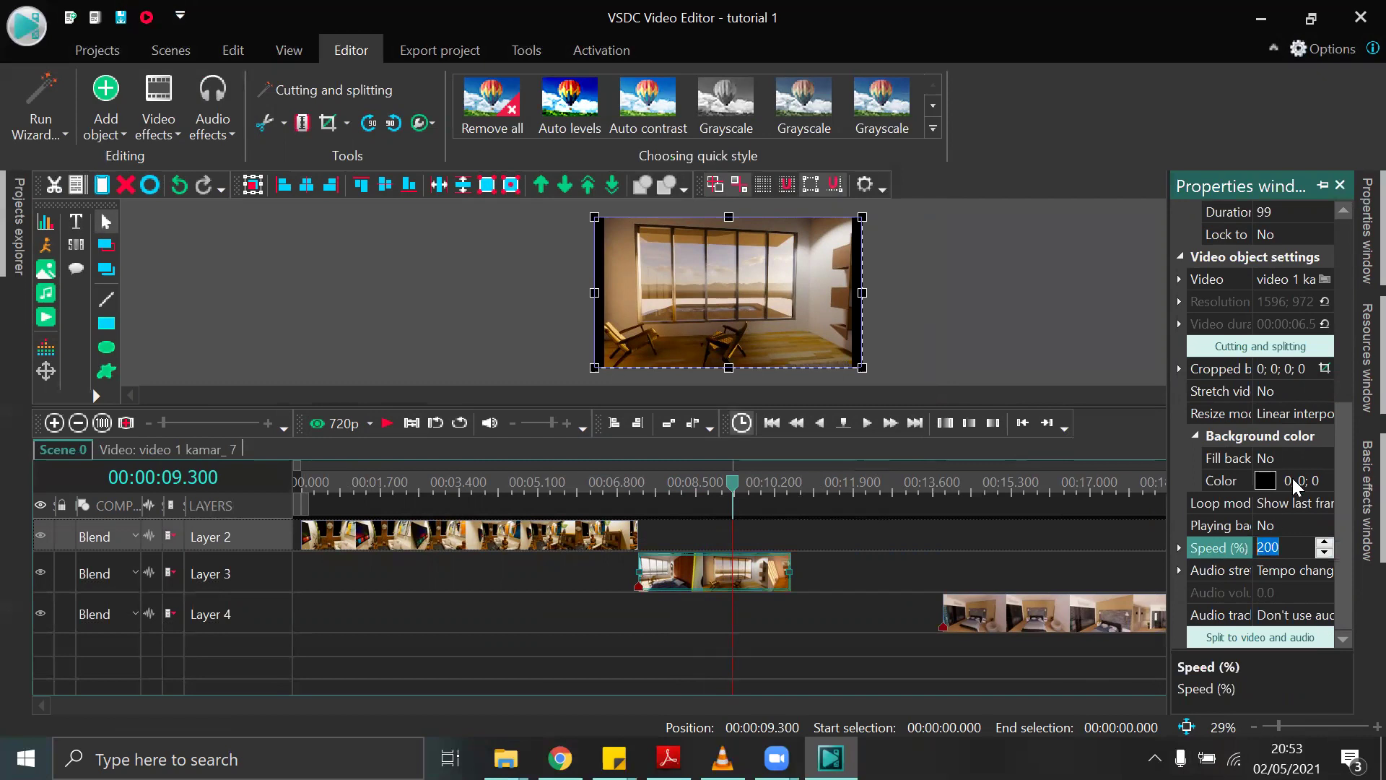
text(50)
key(Return)
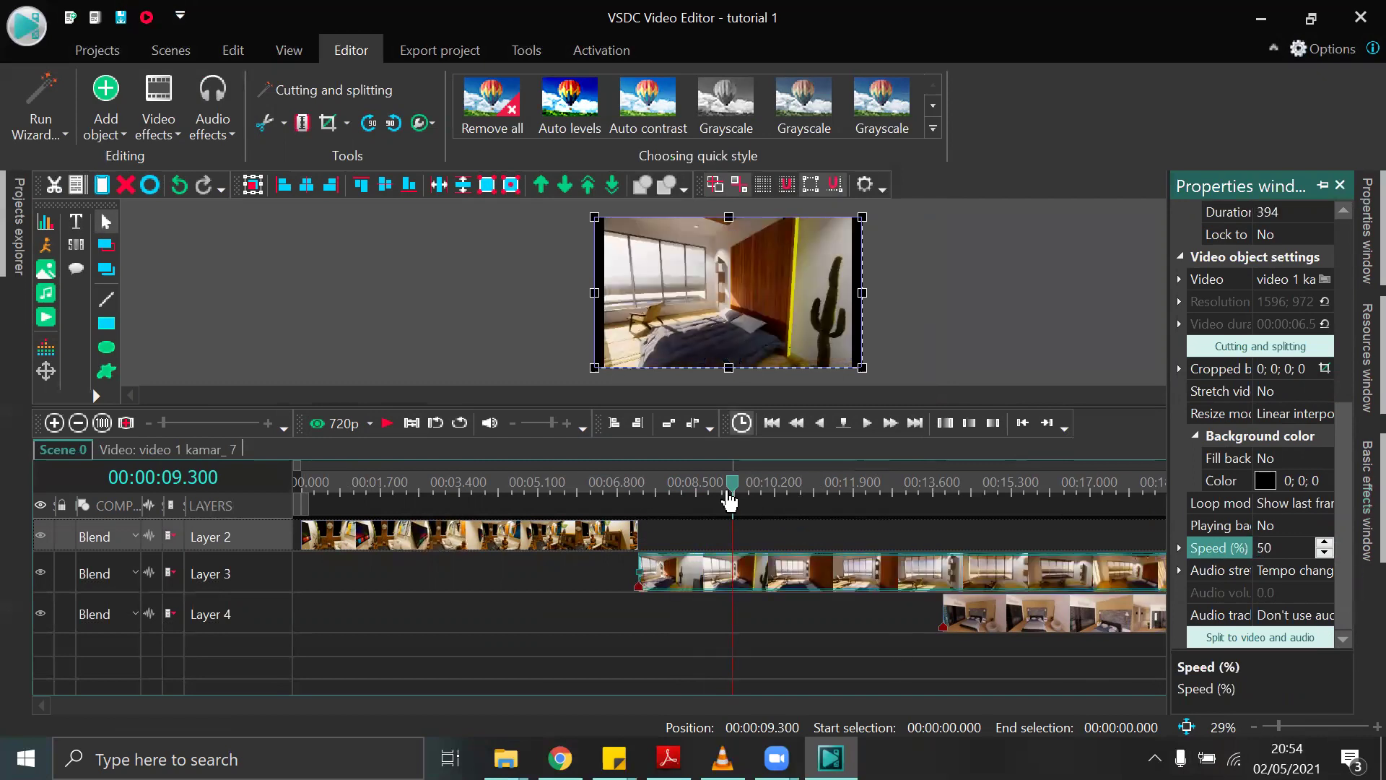
Preview playback from about 6.4 s through the slowed-down video 1 kamar clip.
drag(733, 483, 597, 517)
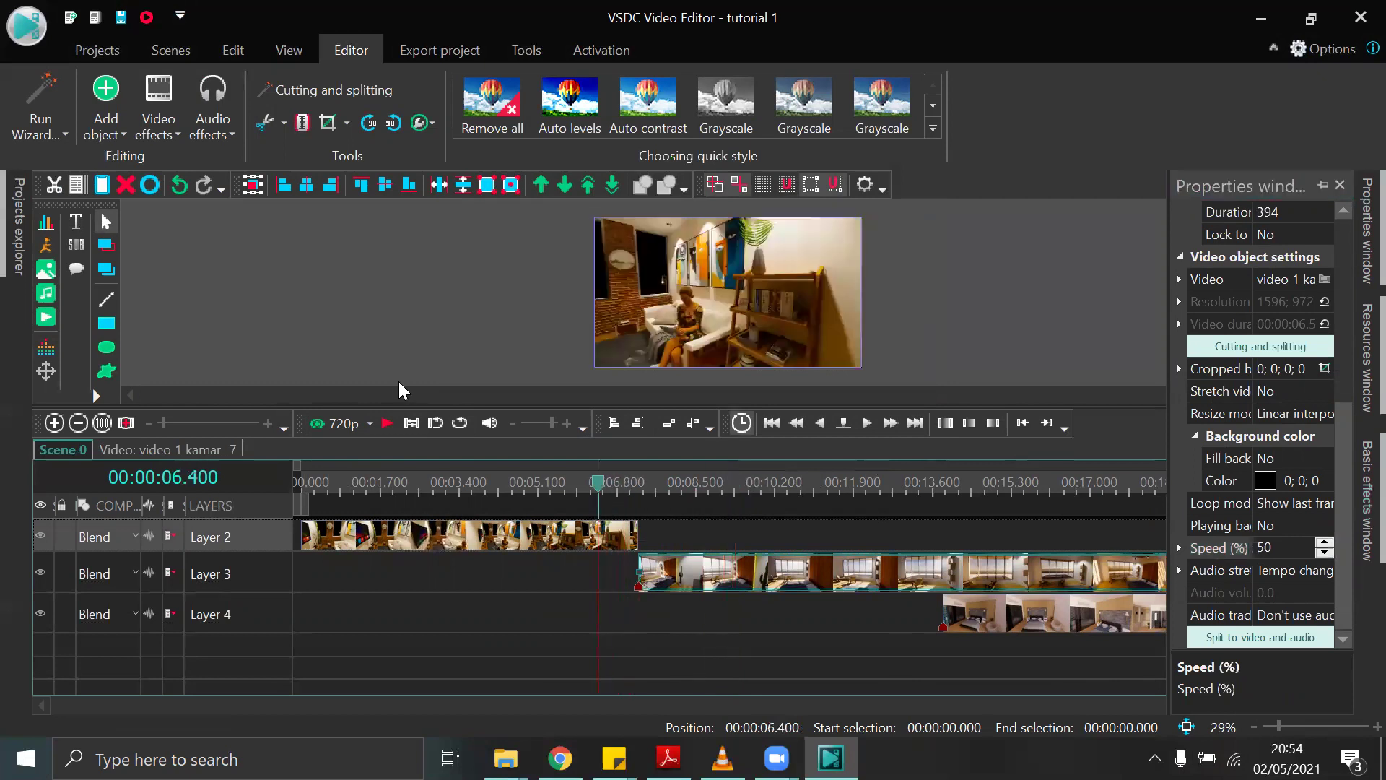
click(386, 423)
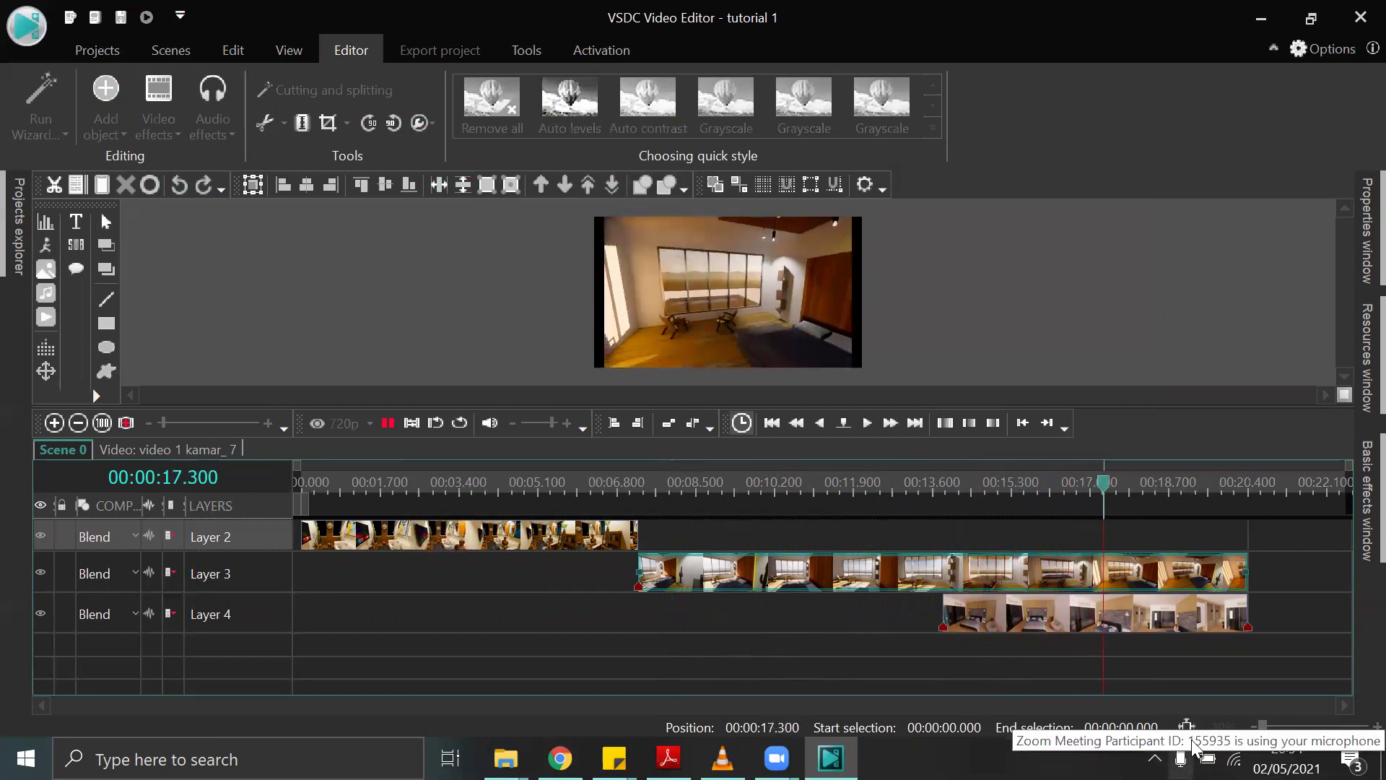
click(388, 427)
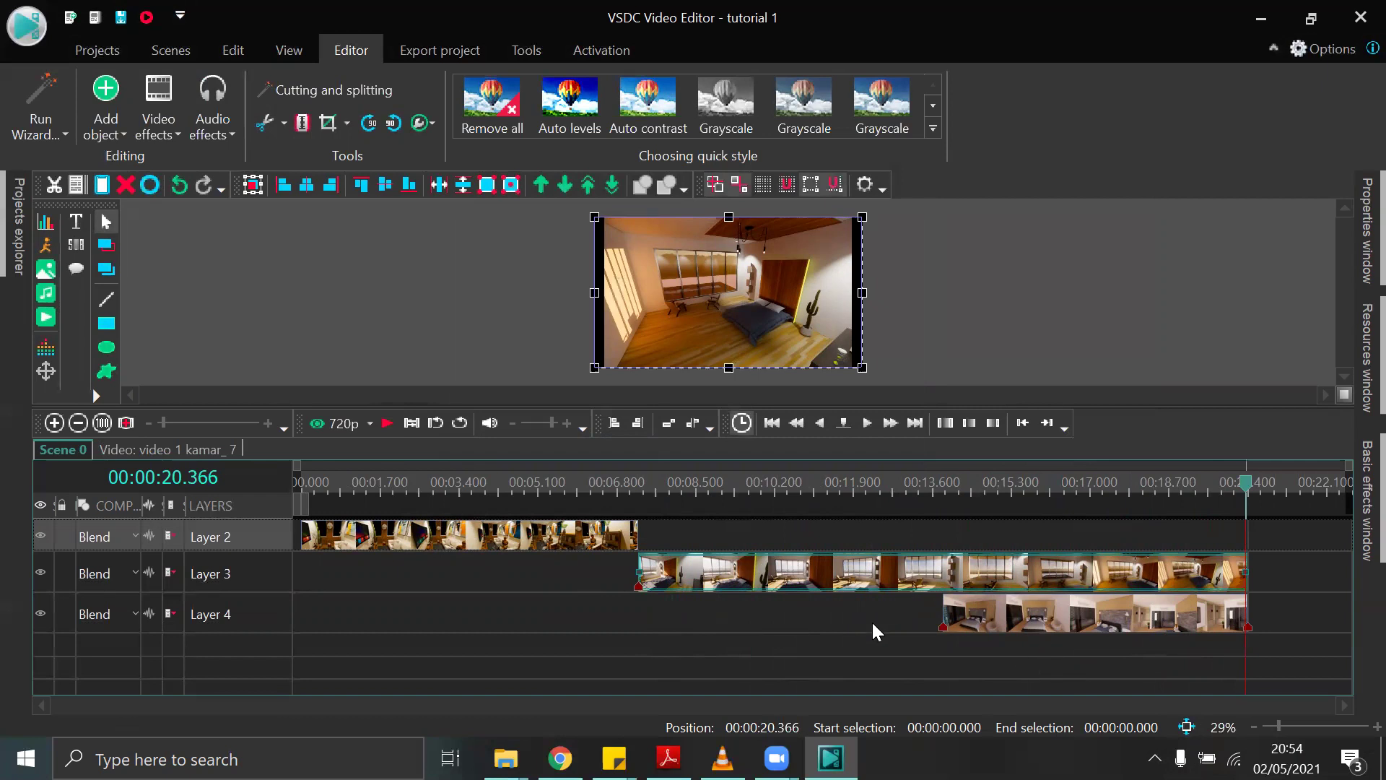
Trim the end of the video 1 kamar clip to about 15.3 s and move the video 2 kamar 1 clip against it.
click(1018, 618)
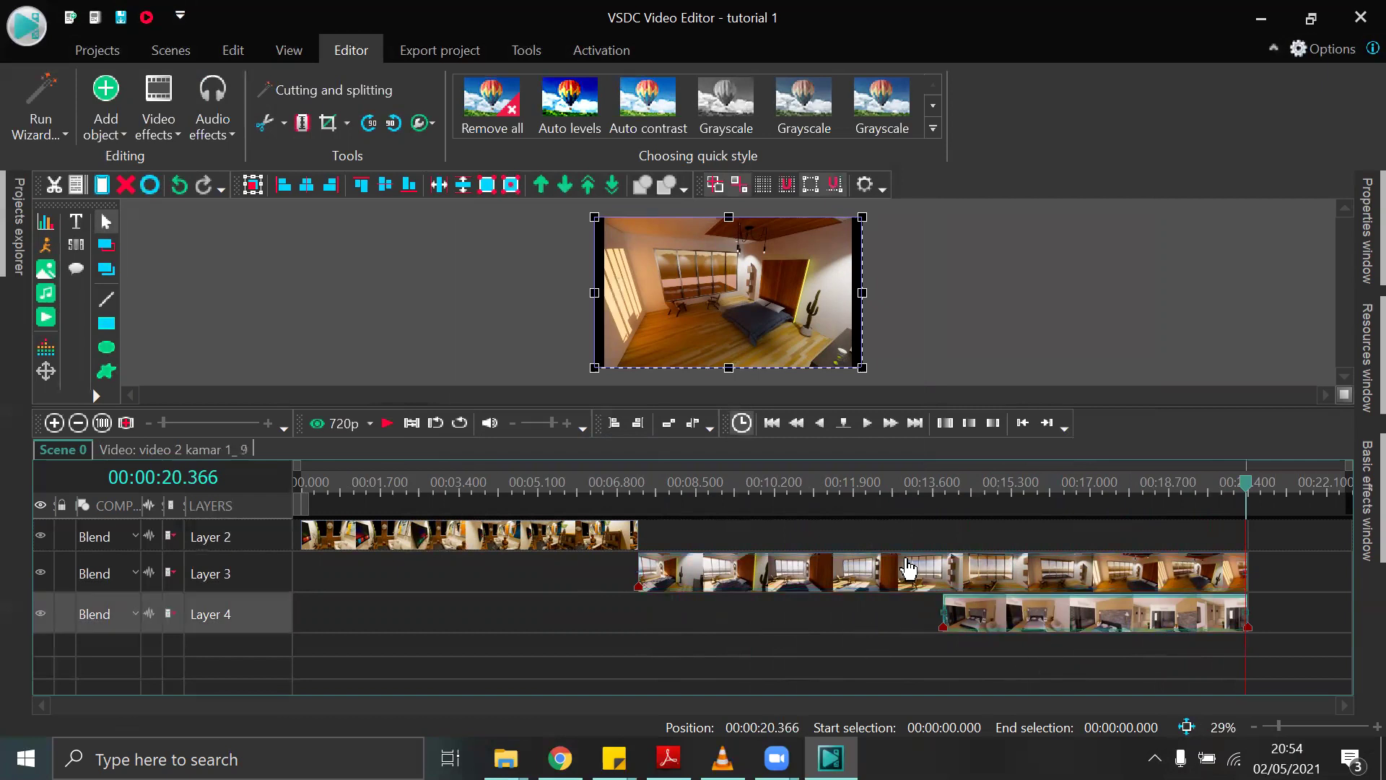
click(920, 570)
click(1104, 567)
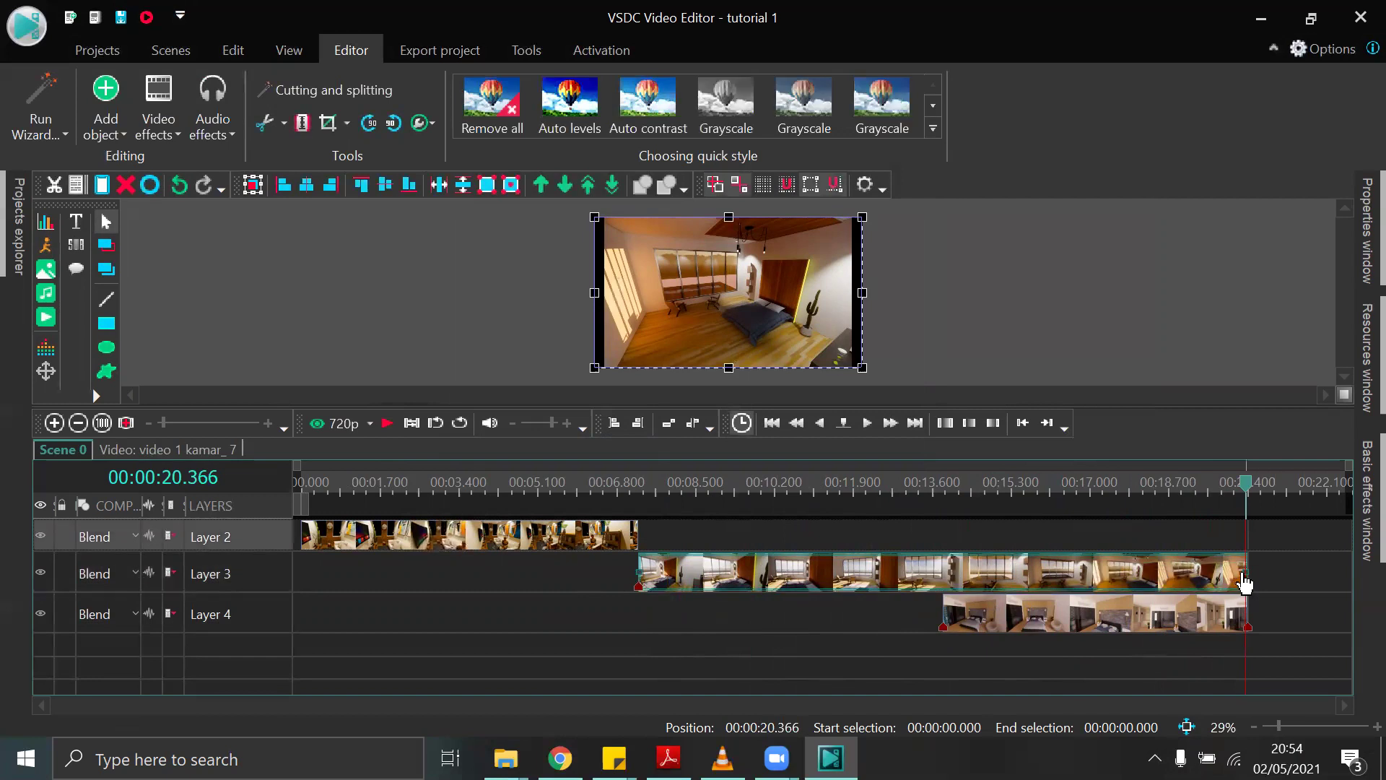
drag(1241, 570, 1010, 570)
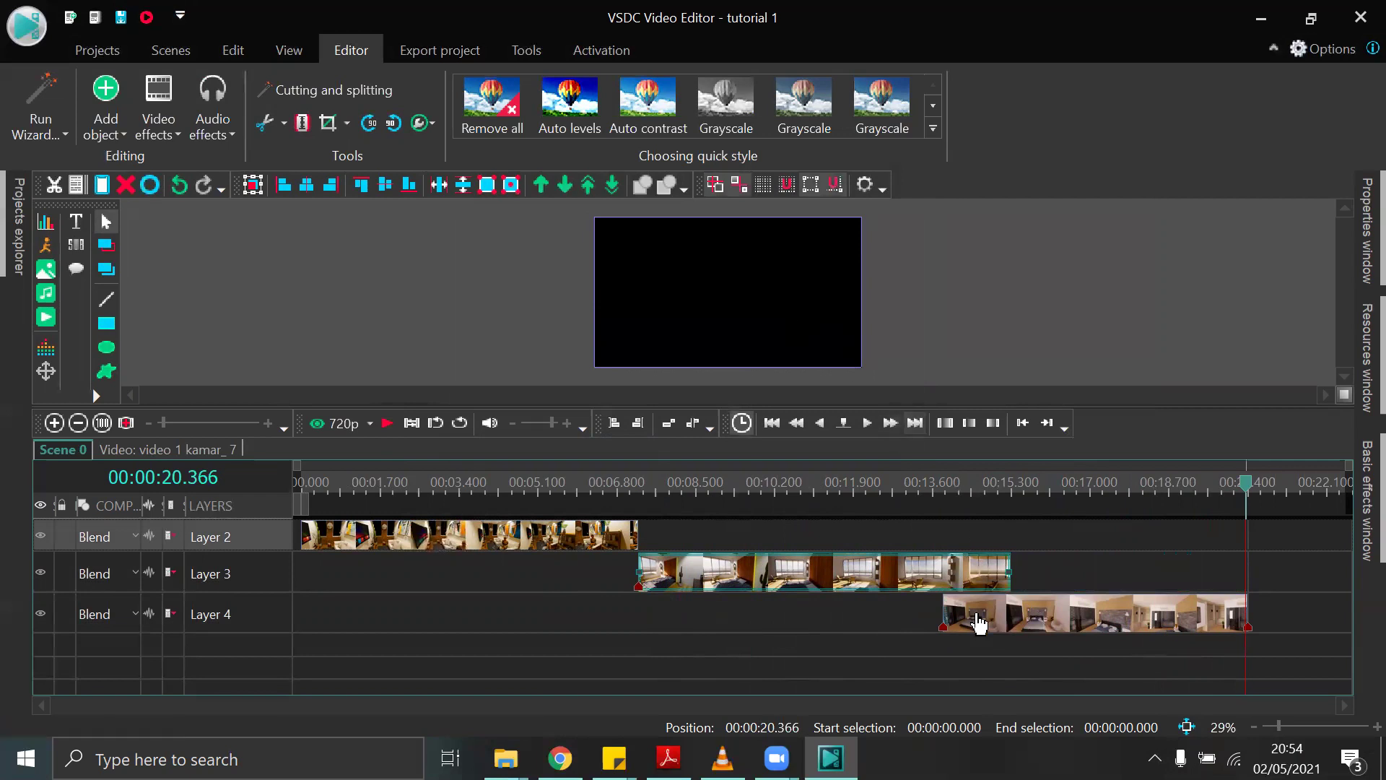
drag(985, 629, 1050, 622)
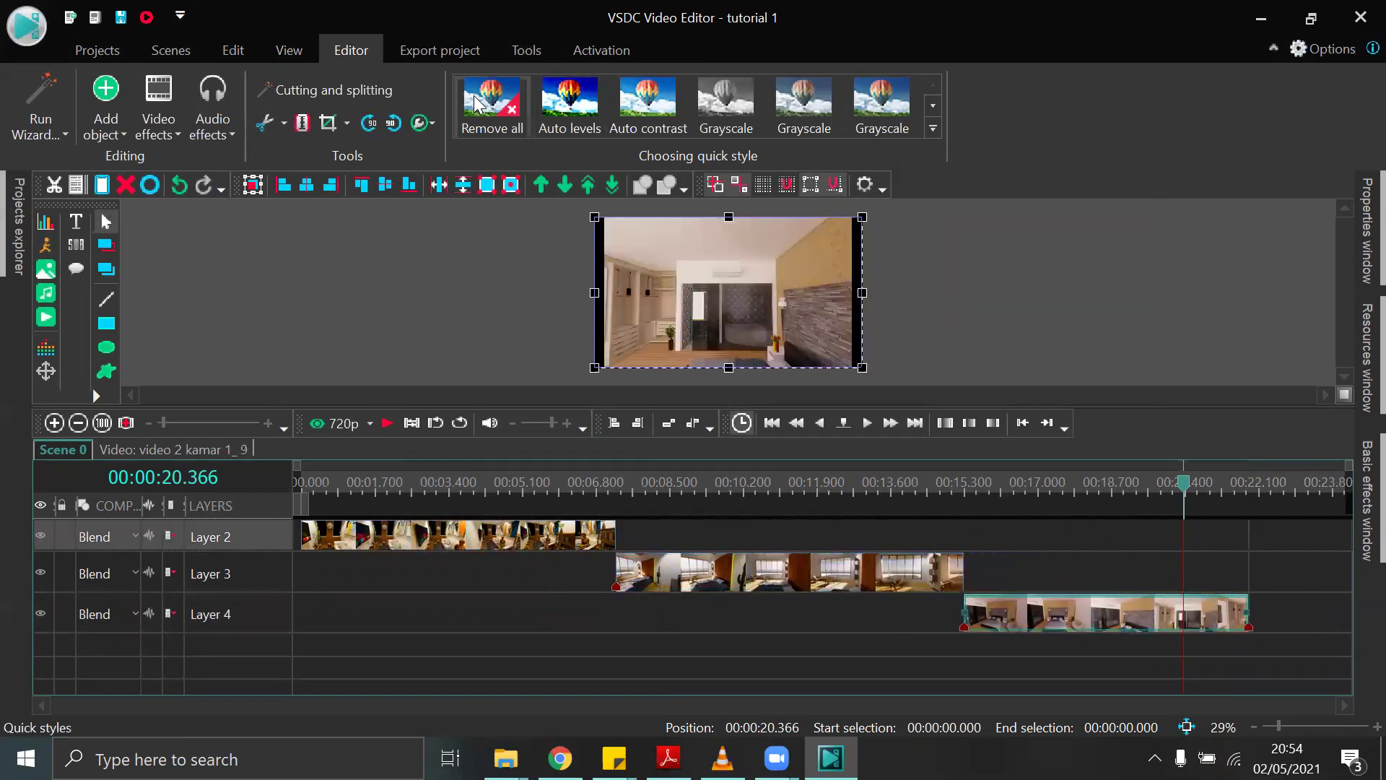
Apply the Auto contrast and Grayscale 100% quick styles to the video 2 kamar 1 clip.
click(657, 111)
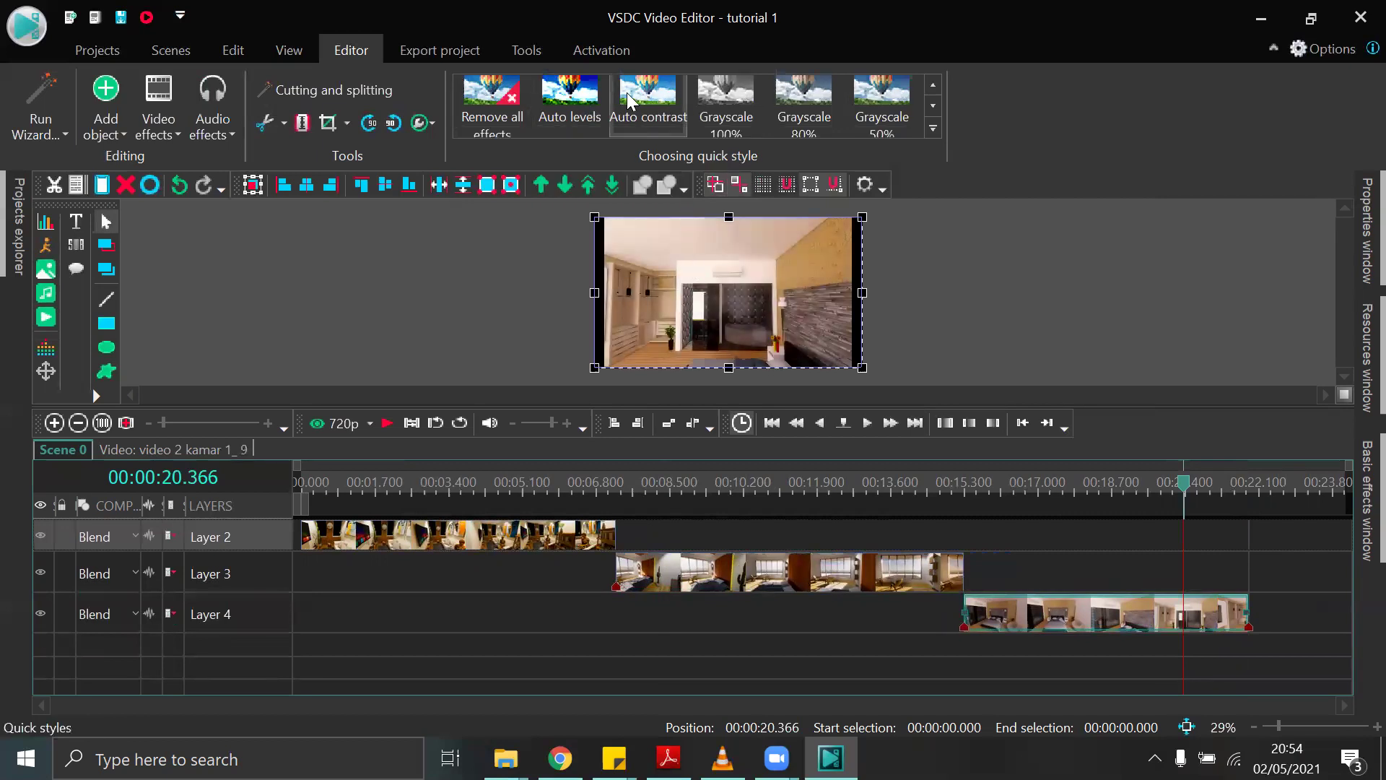
click(715, 105)
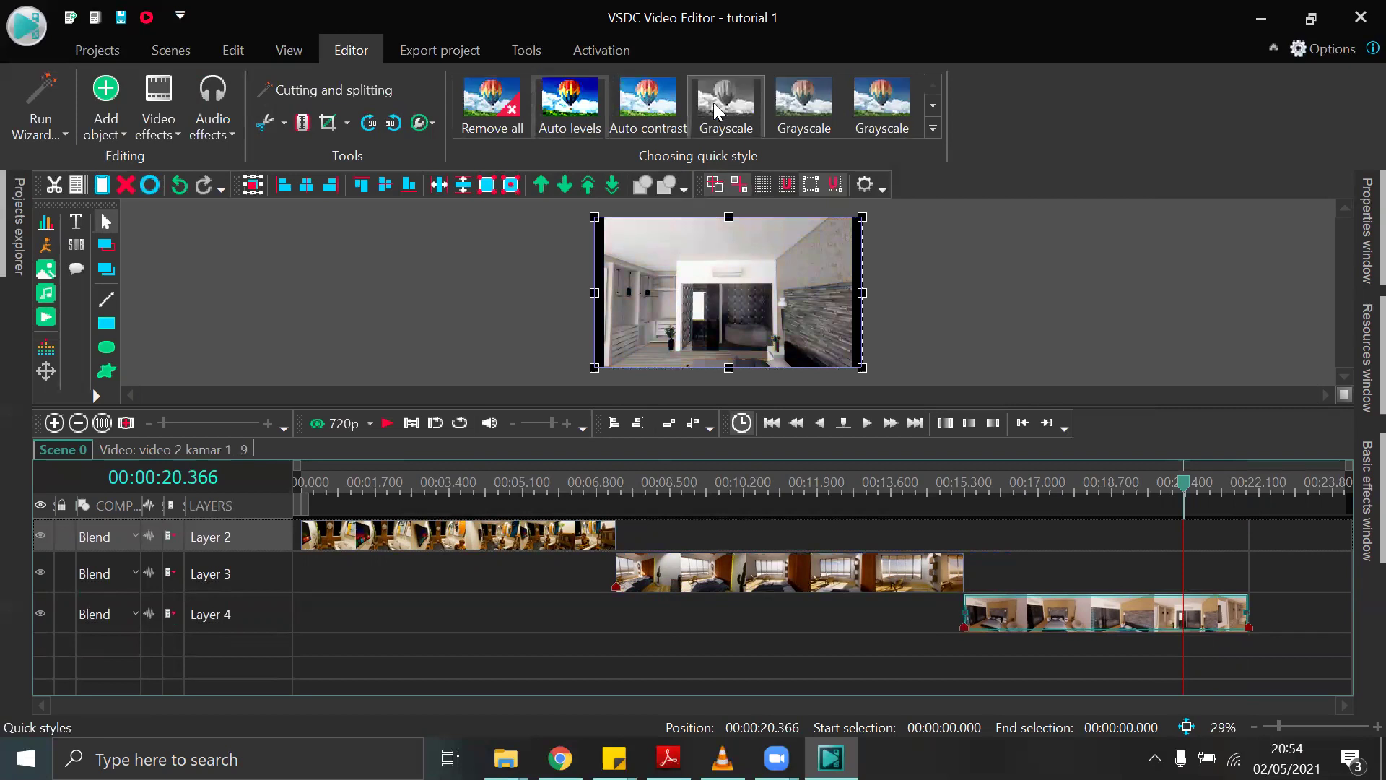
Try Grayscale 80% and 50%, Temperature 100%, Equalize 60% and several blur, sharpen and film quick styles on the video 2 kamar 1 clip.
click(811, 111)
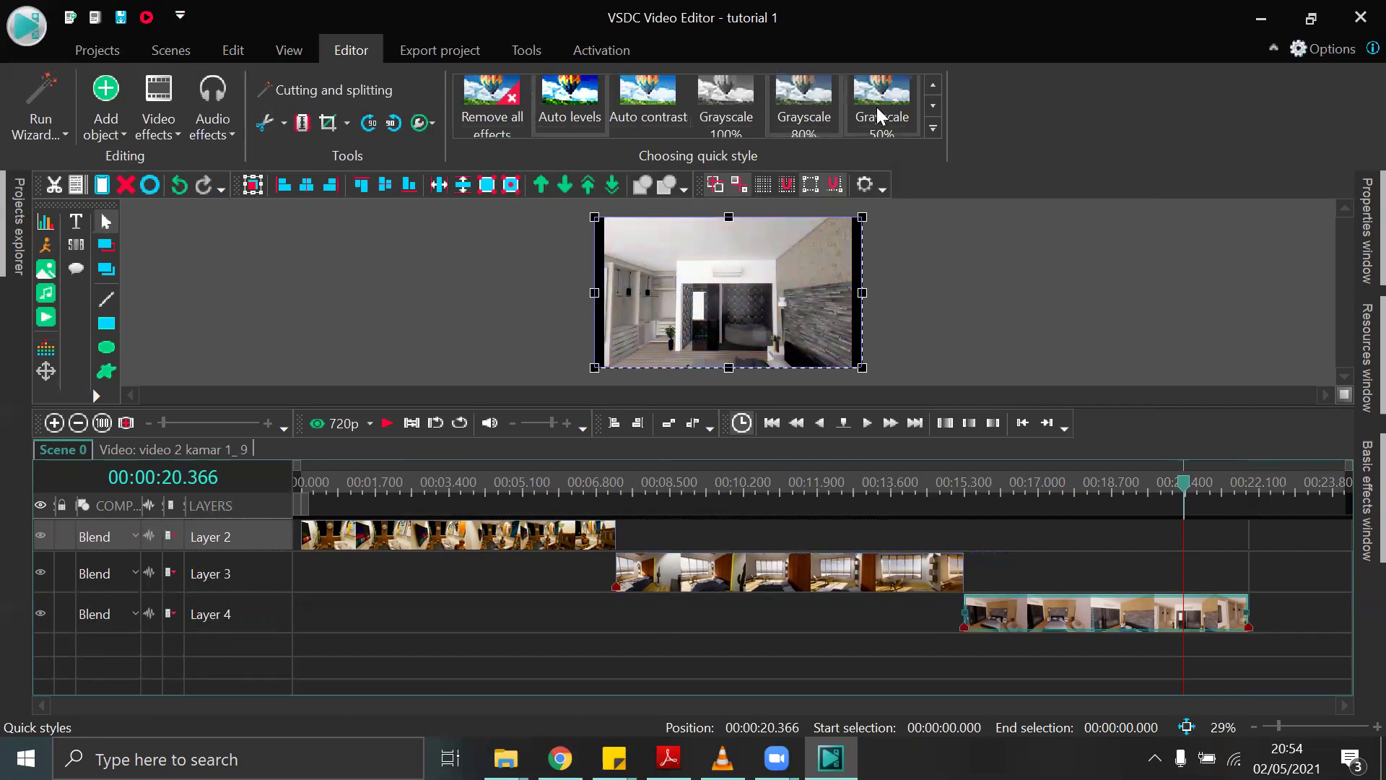
click(878, 106)
click(934, 109)
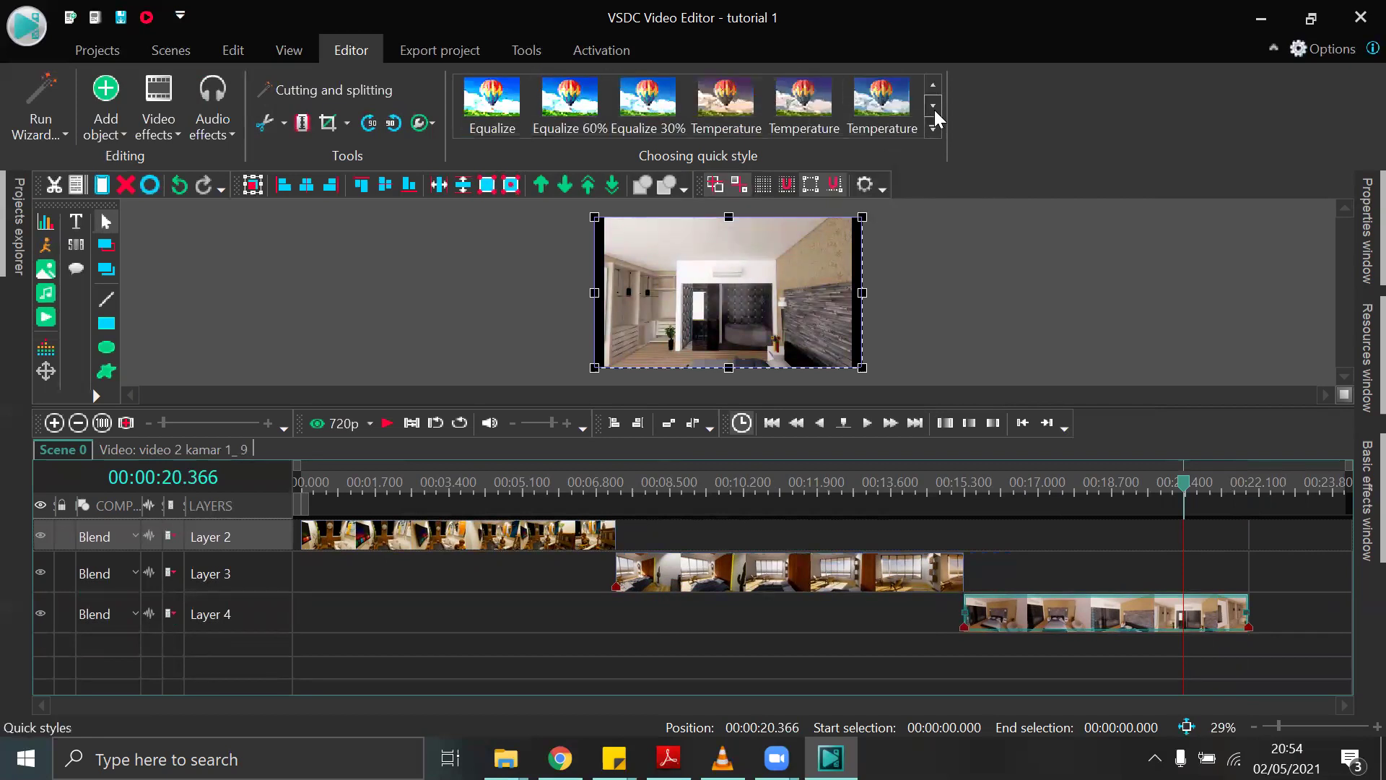
click(694, 107)
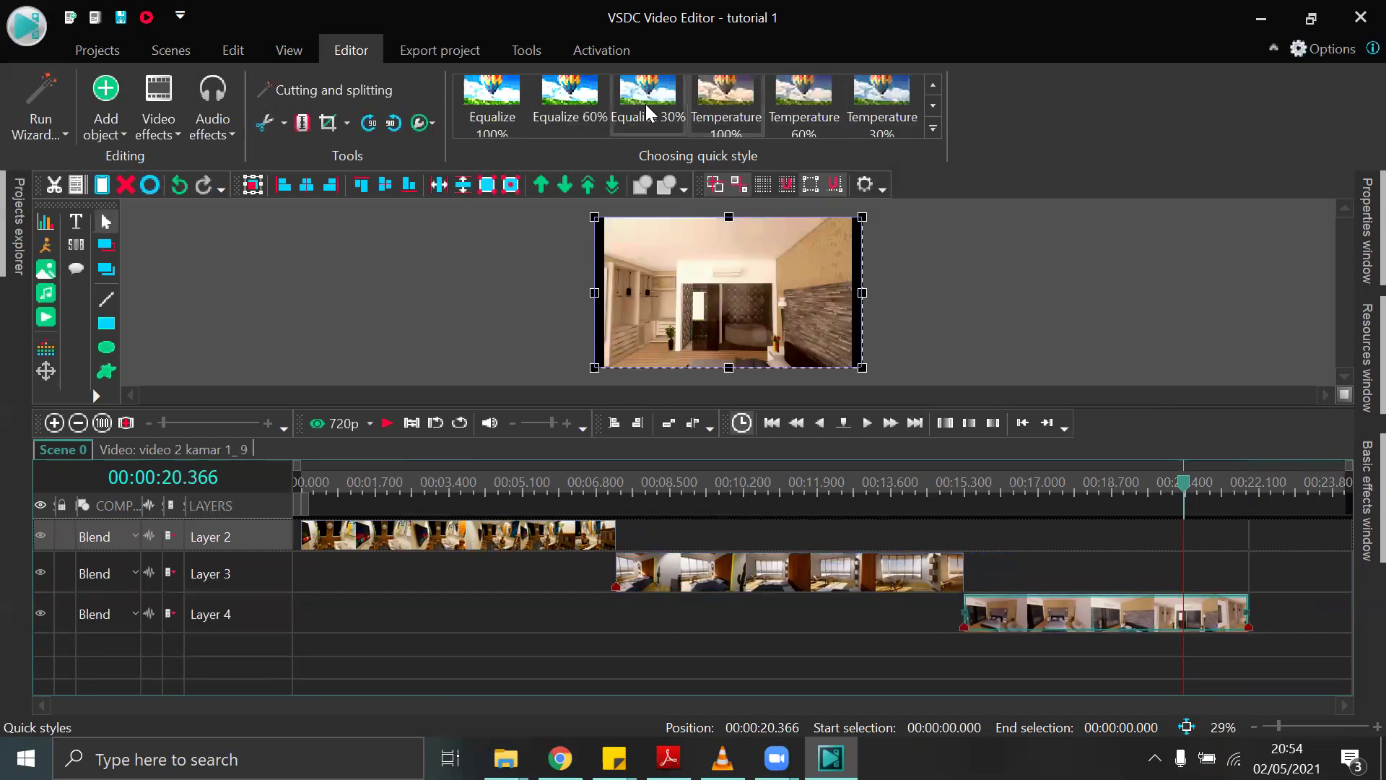
click(569, 111)
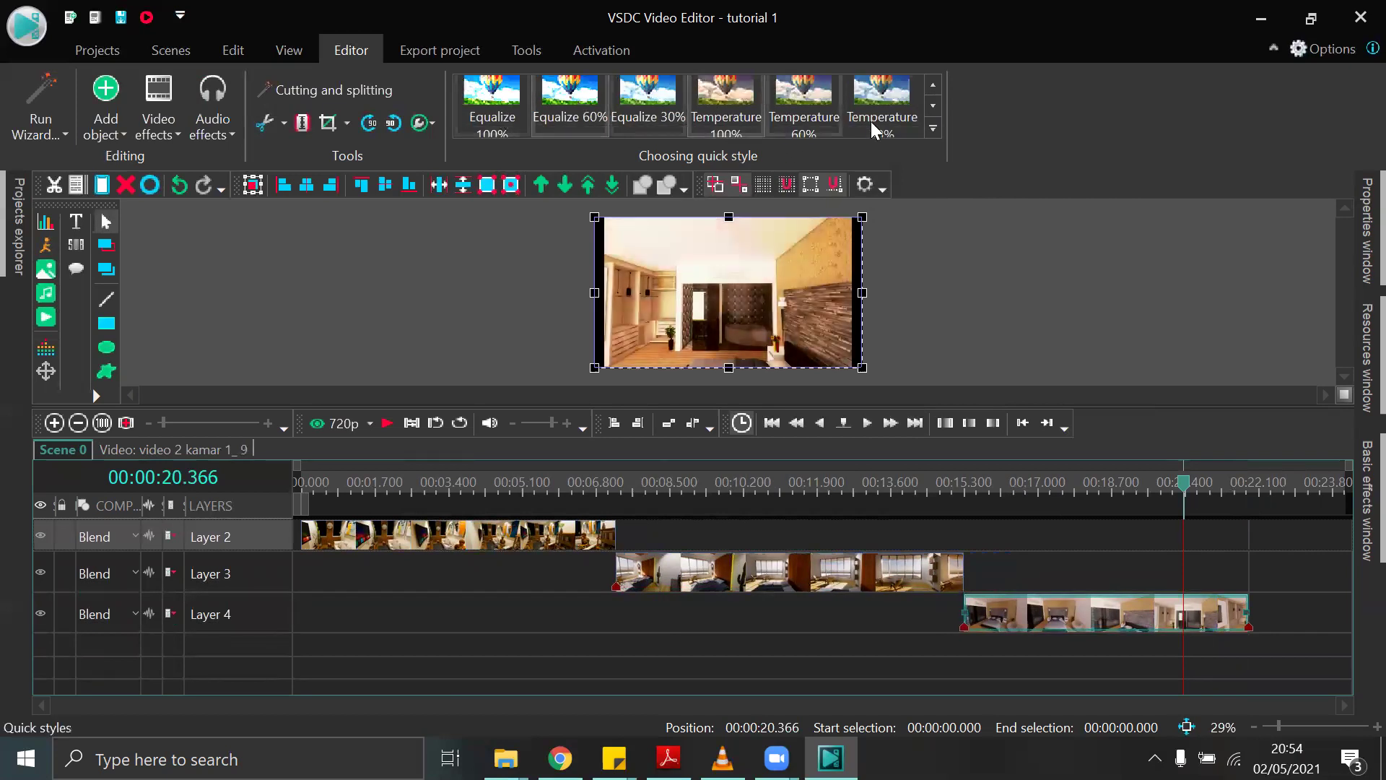
click(935, 107)
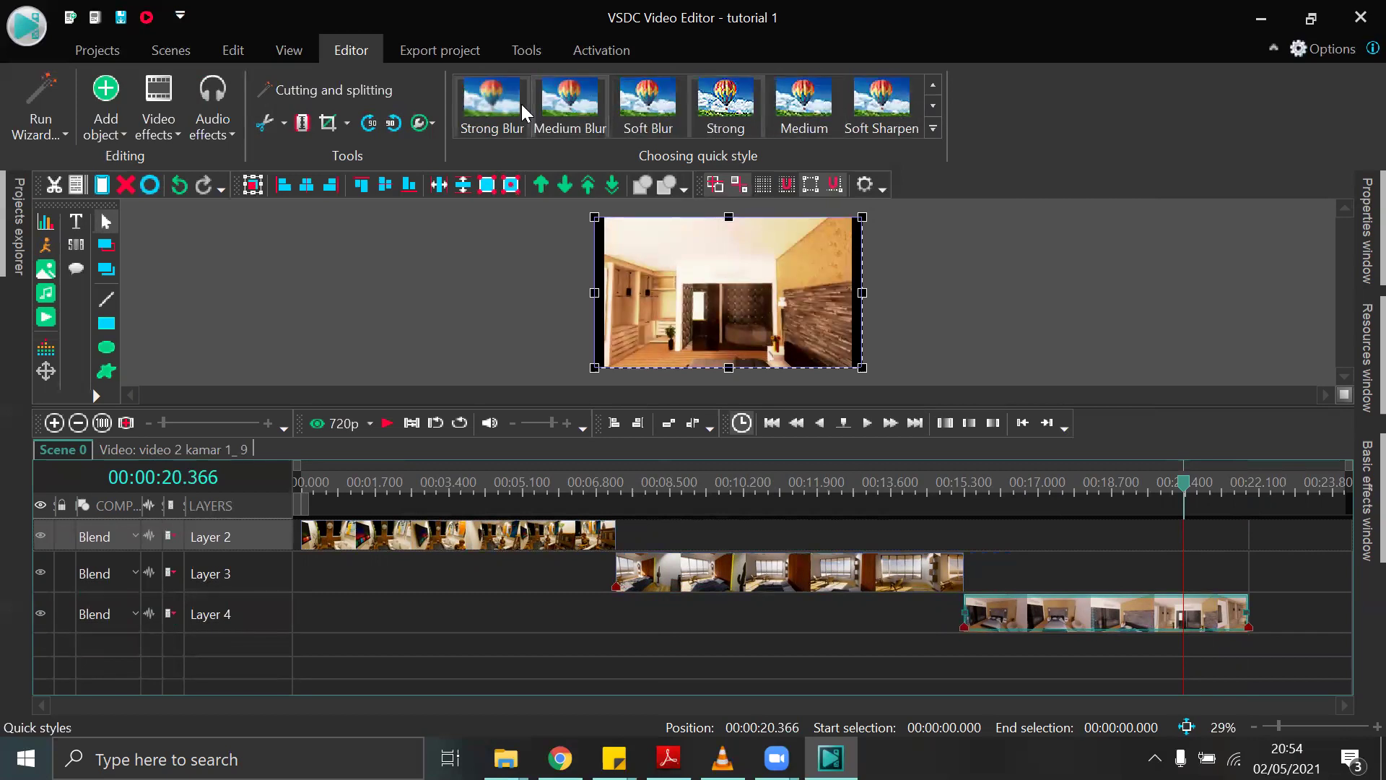
click(930, 109)
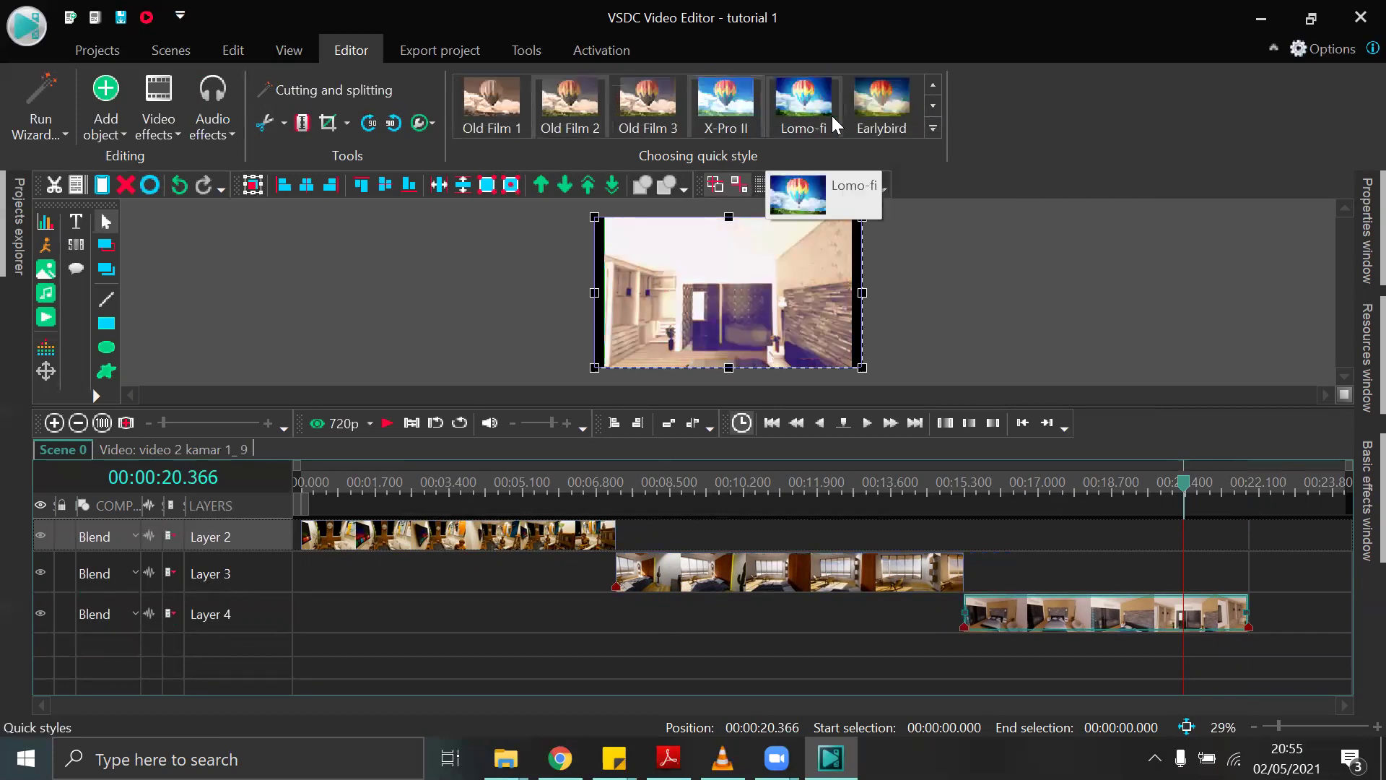
Open the video 2 kamar 1 clip's contents and delete every quick-style effect layer from Clipping 2 to AutoLevels 1, keeping only FadeOut 1.
double_click(1049, 622)
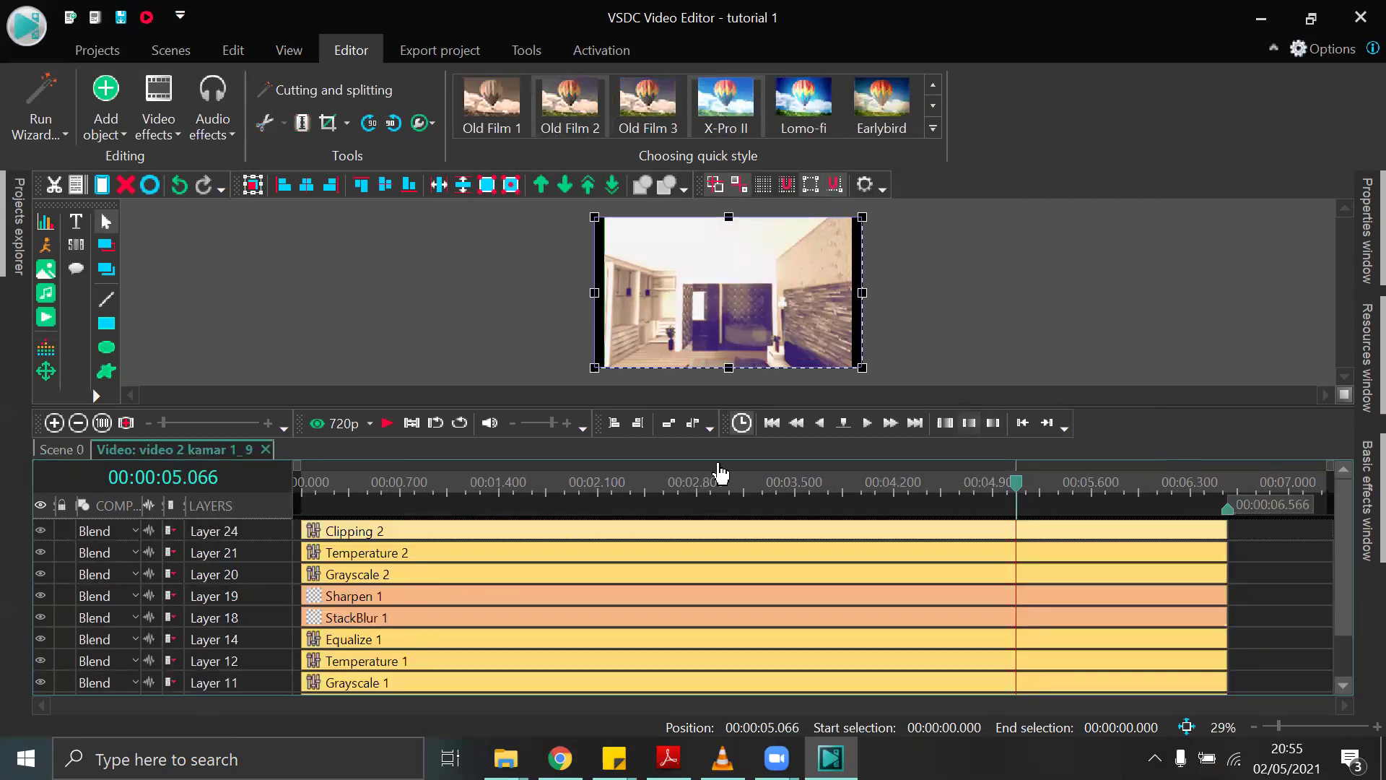
click(396, 538)
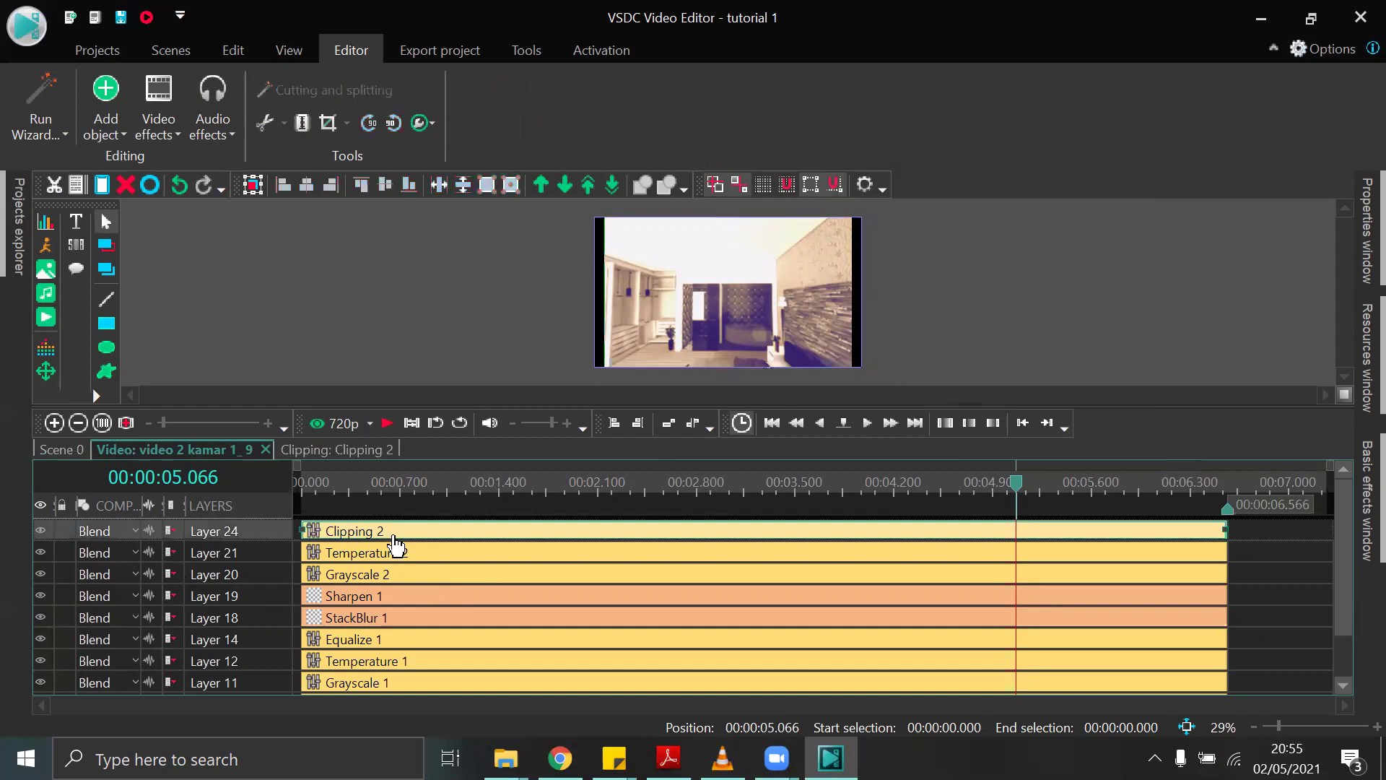
key(Delete)
click(400, 540)
key(Delete)
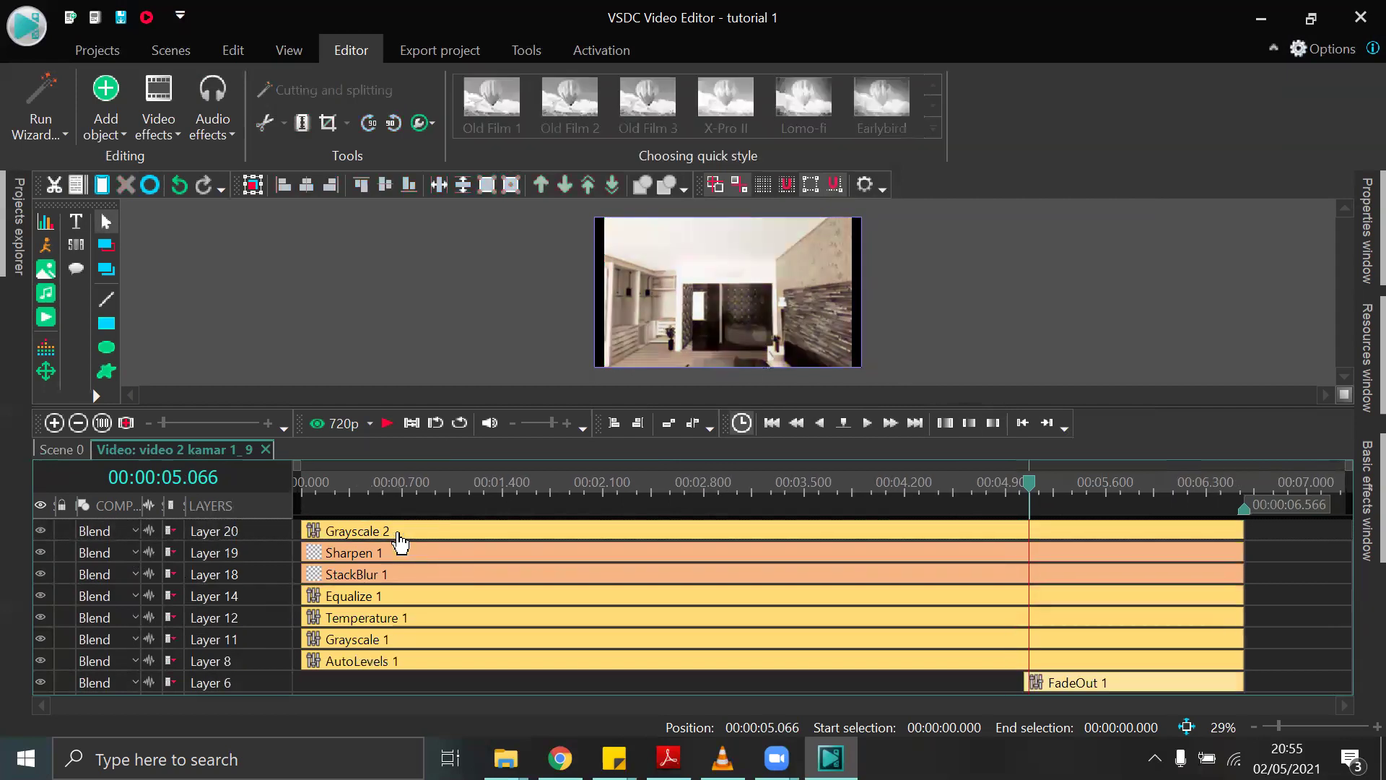
click(400, 540)
key(Delete)
click(400, 540)
key(Delete)
click(400, 540)
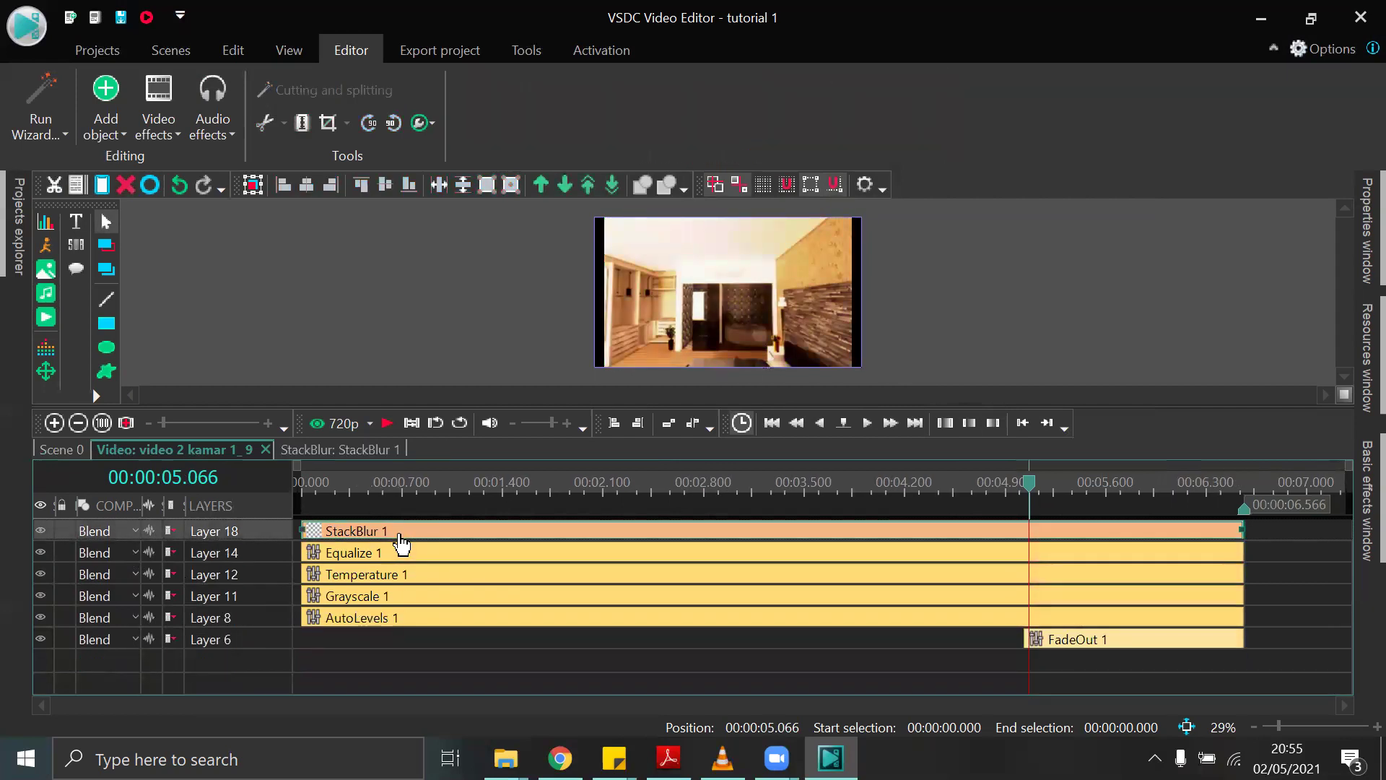
key(Delete)
click(400, 540)
key(Delete)
click(400, 540)
key(Delete)
click(400, 540)
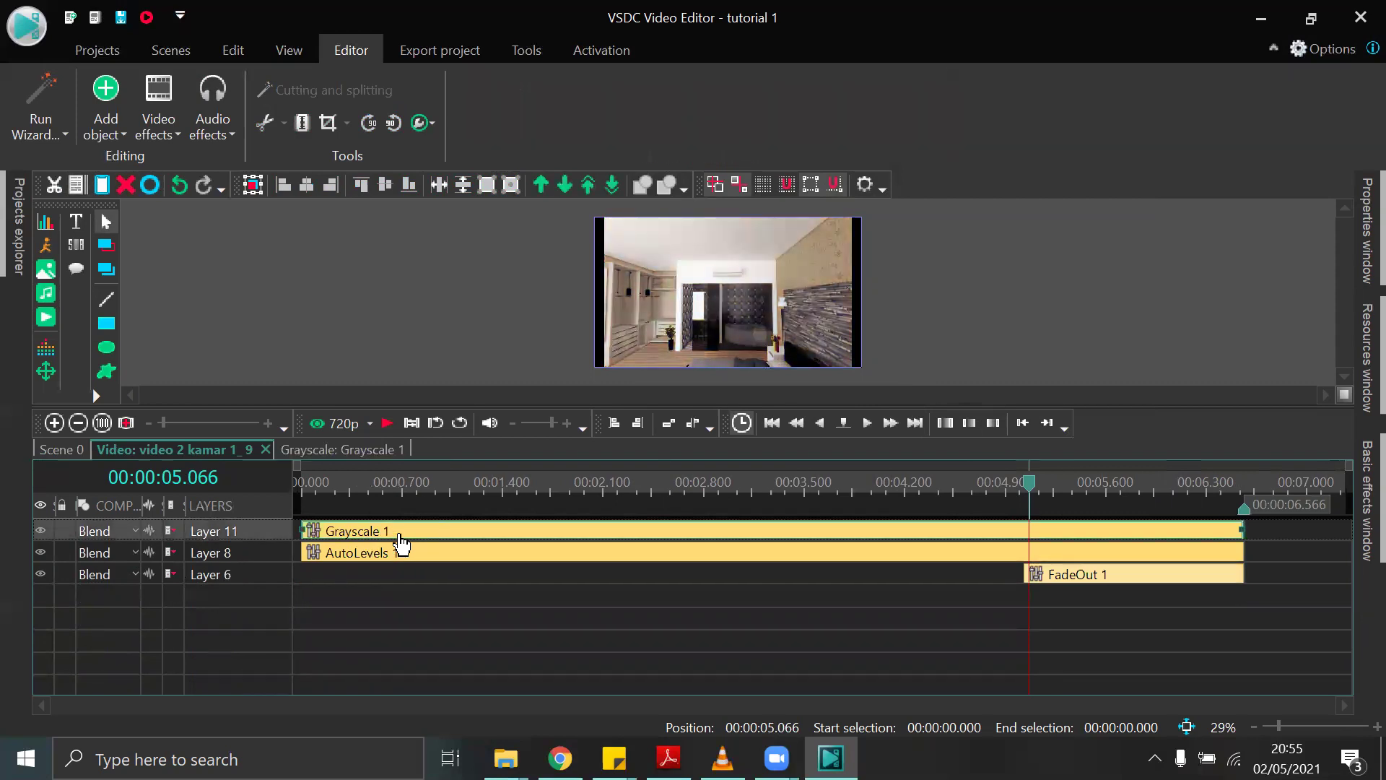
key(Delete)
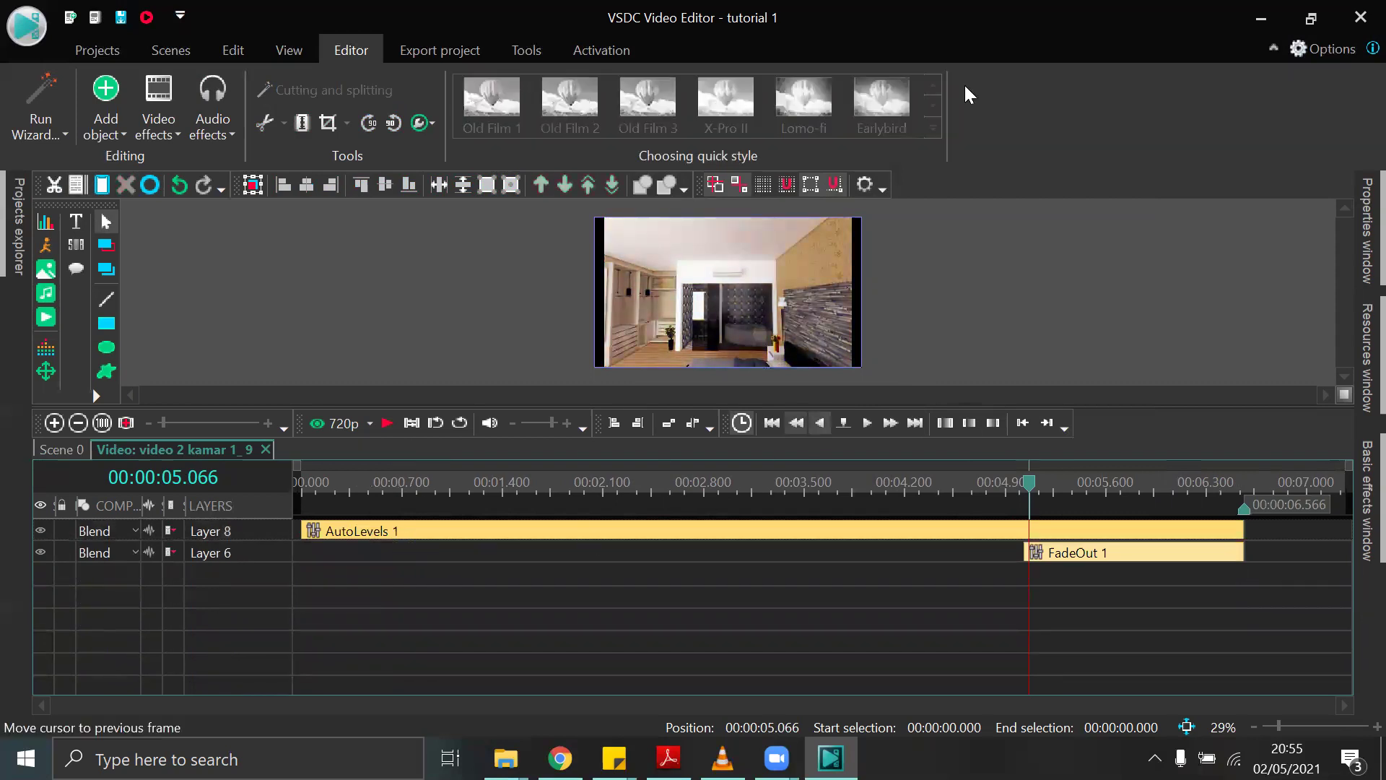
click(406, 540)
key(Delete)
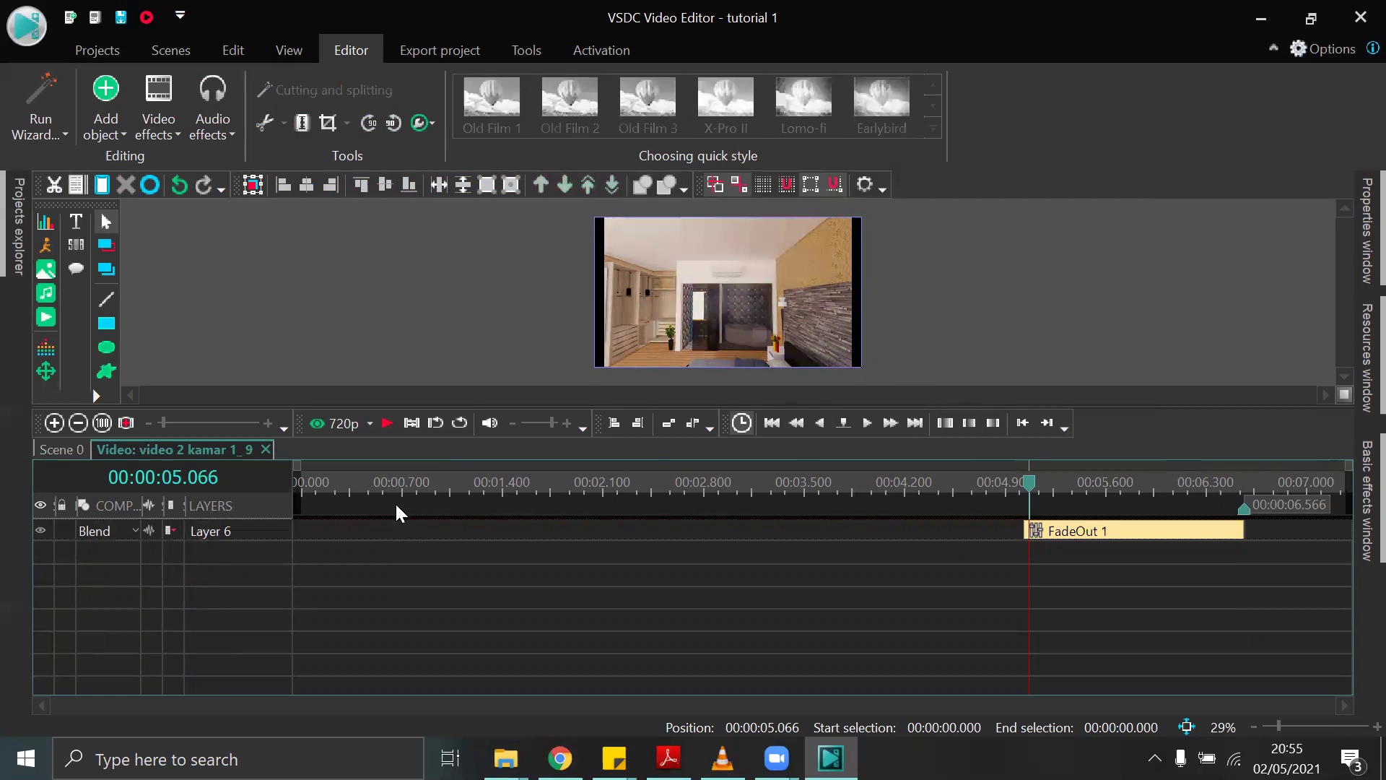
Return to Scene 0 and apply the Old Film 2 quick style to the video 2 kamar 1 clip.
click(55, 450)
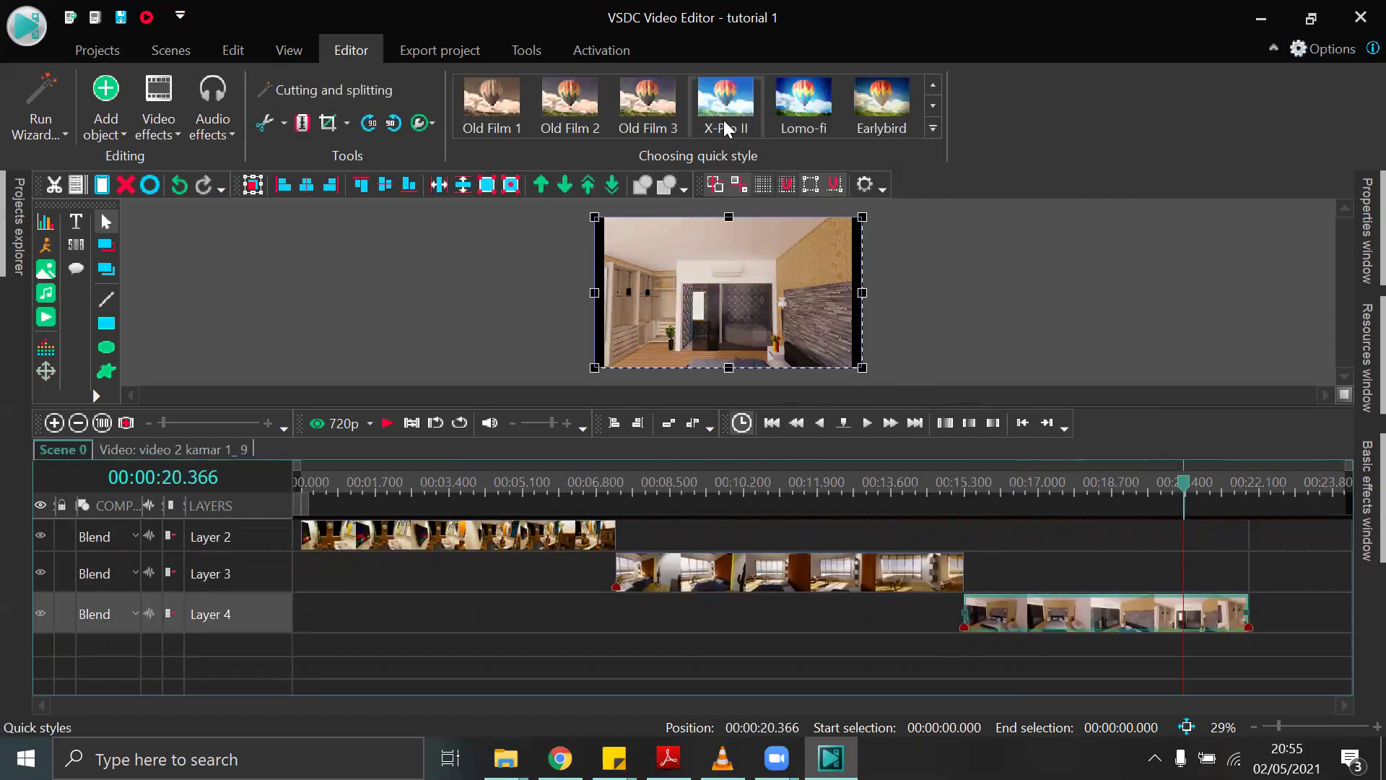
click(579, 102)
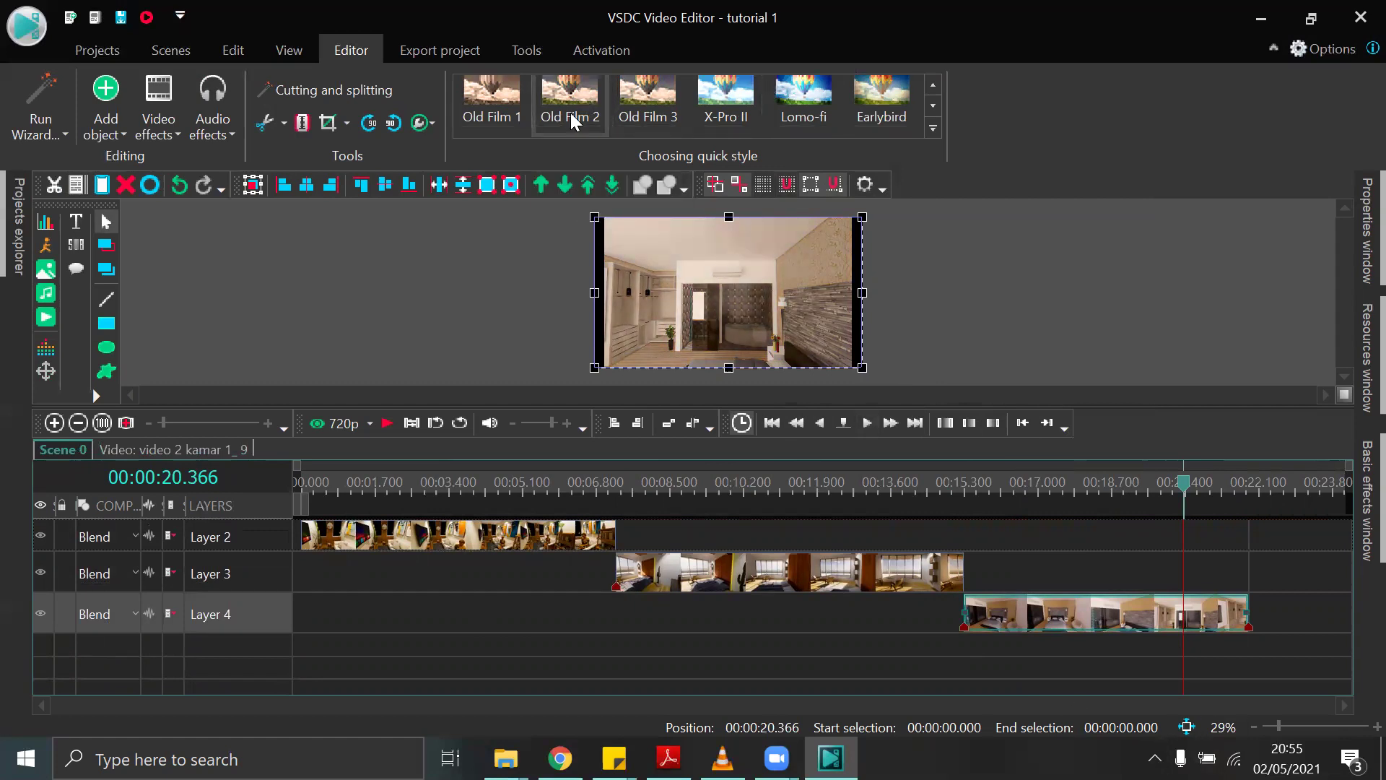
Try brightness and contrast corrections in the basic effects with the playhead at about 4.9 s, and bring both back to 0.
drag(1180, 485, 348, 483)
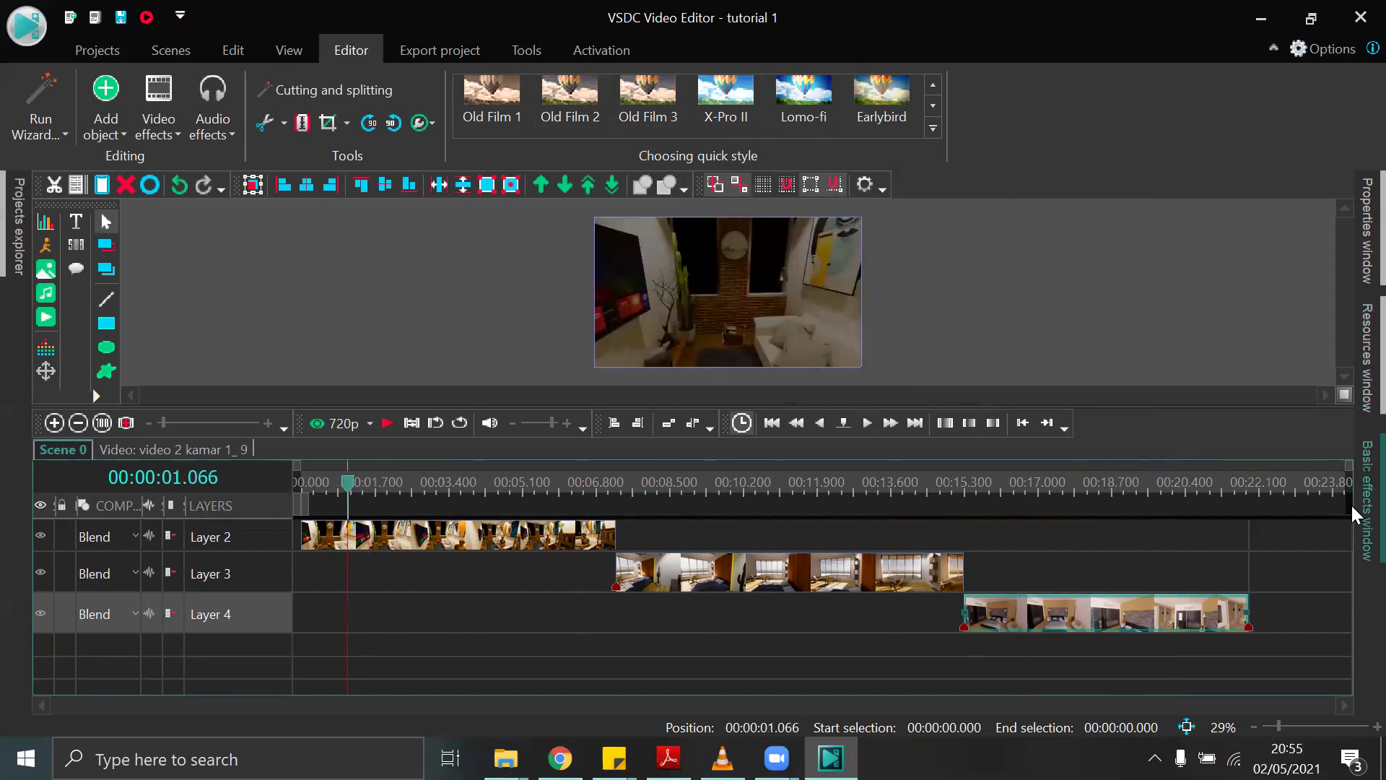
mouse_move(1352, 505)
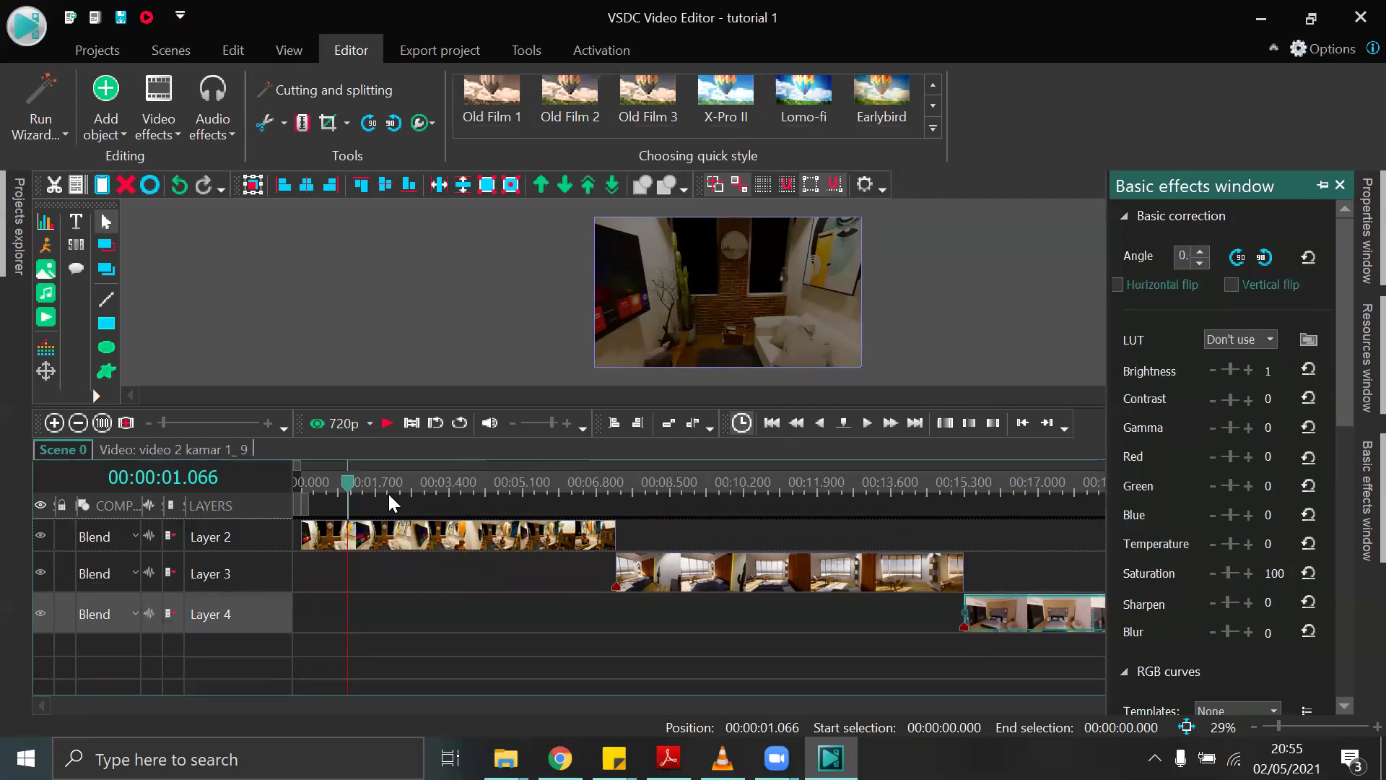
drag(349, 482, 517, 485)
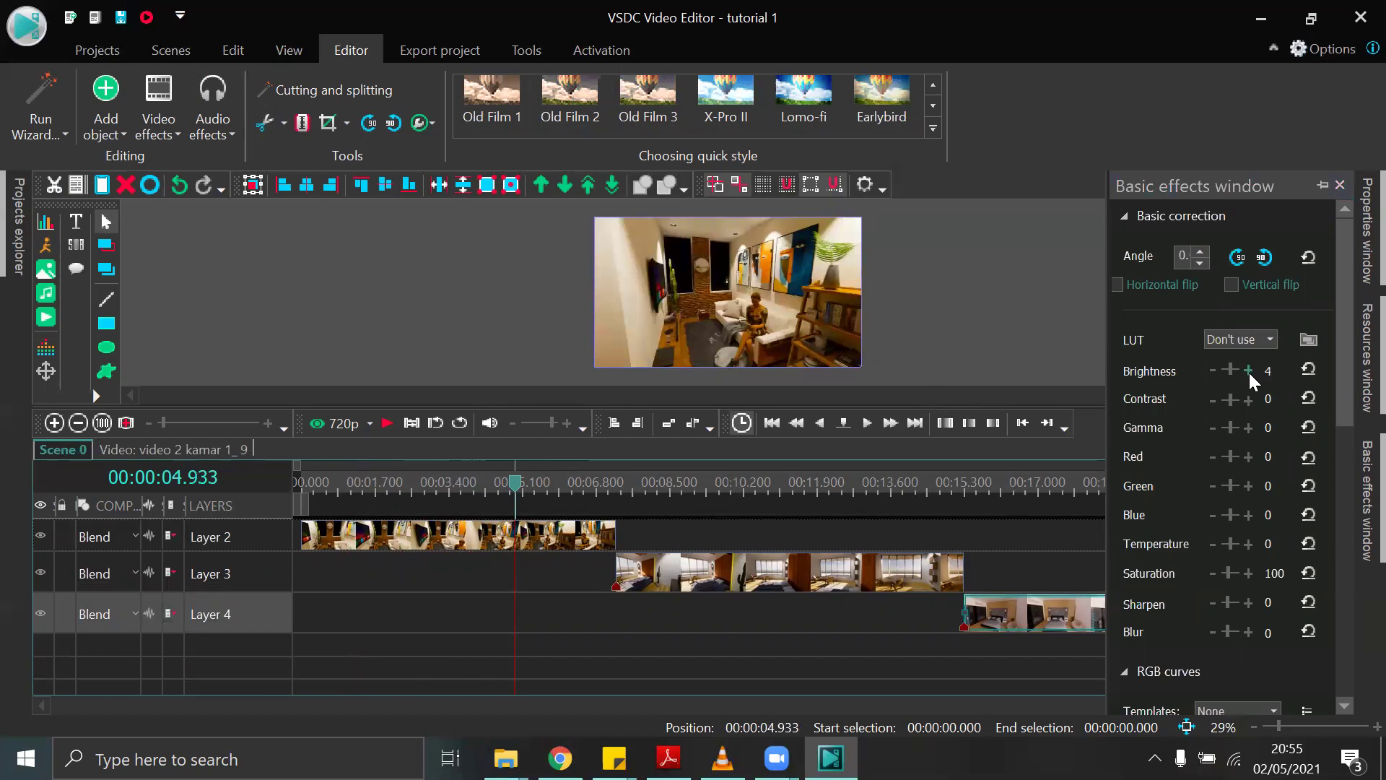
click(1207, 400)
click(1212, 401)
click(1213, 401)
click(1209, 370)
click(1210, 369)
click(1209, 370)
click(1209, 370)
click(1210, 369)
click(1210, 371)
click(1211, 371)
click(1212, 371)
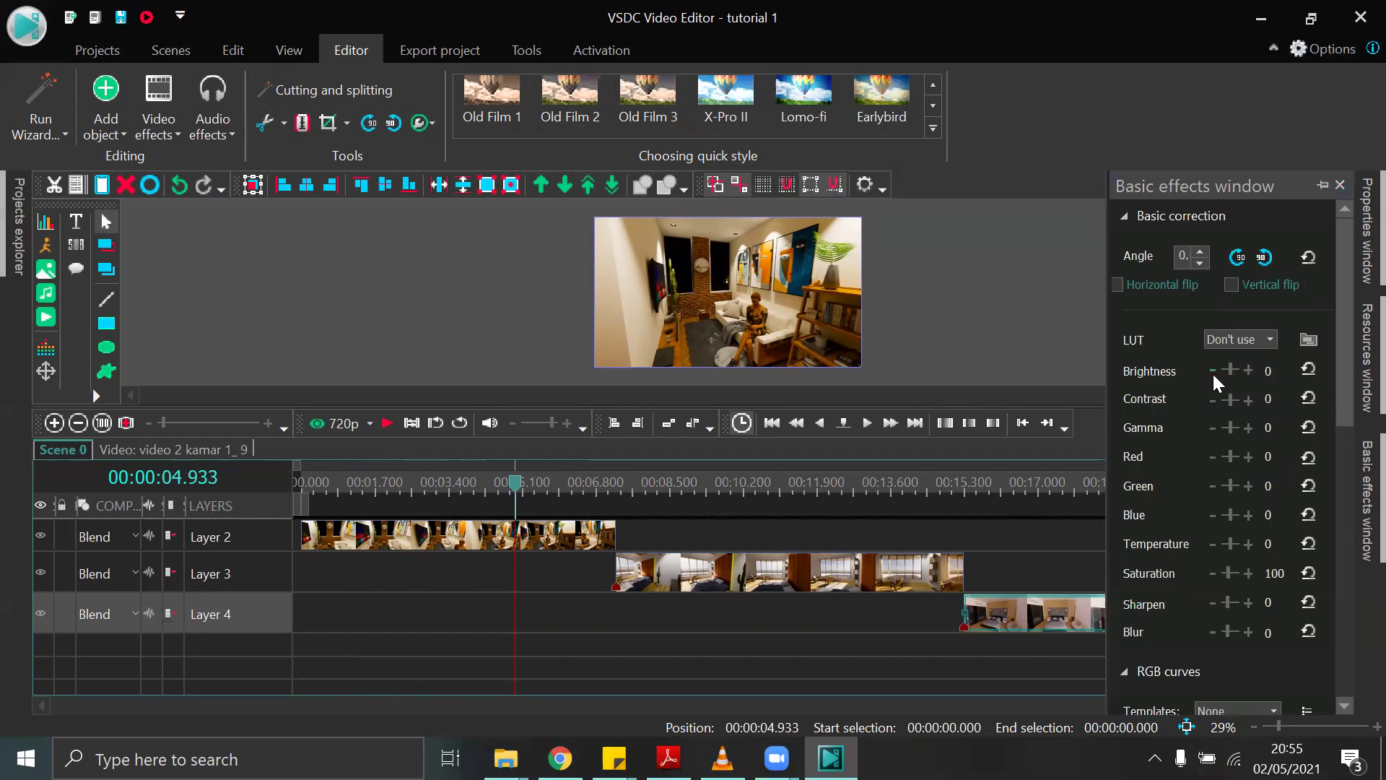
Review the project's video resources and the animasi clip's object properties, including its speed and audio track options.
click(1352, 390)
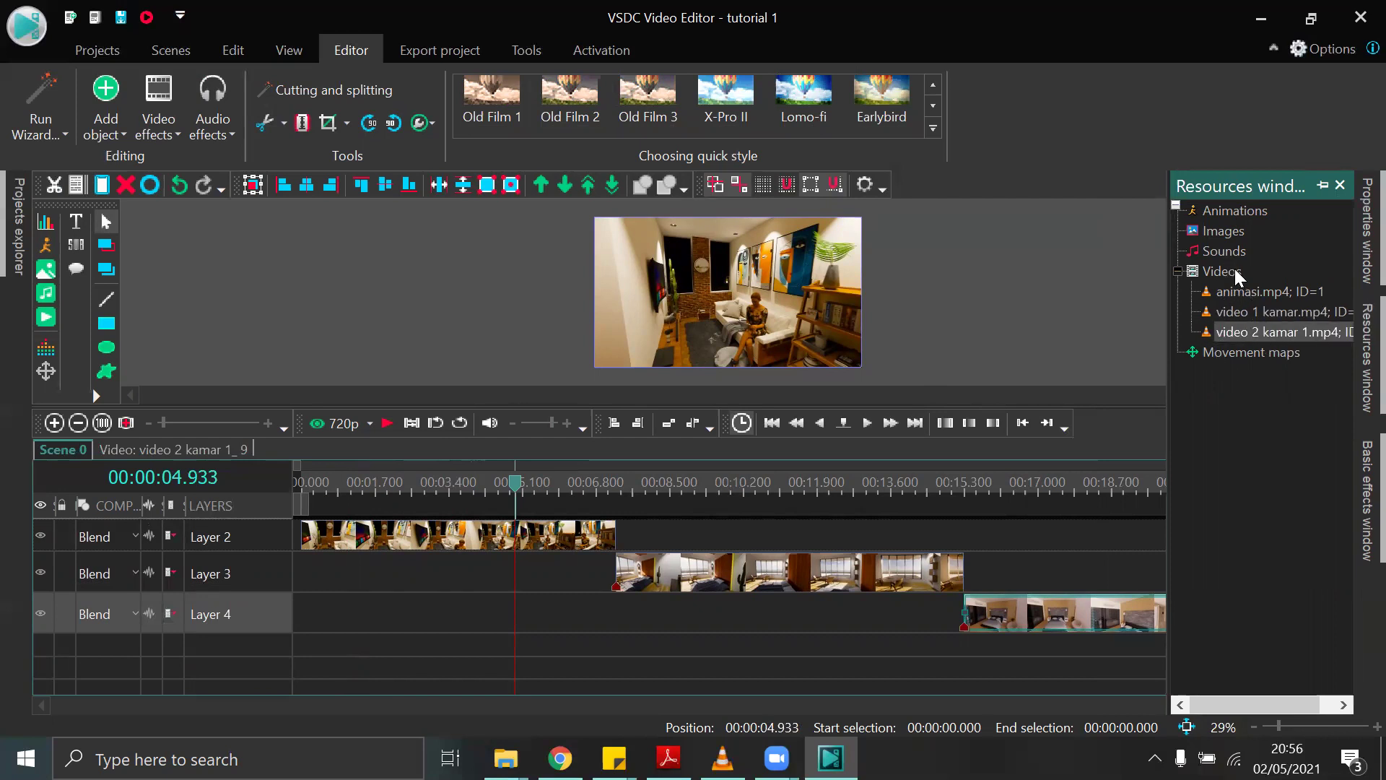
click(1356, 242)
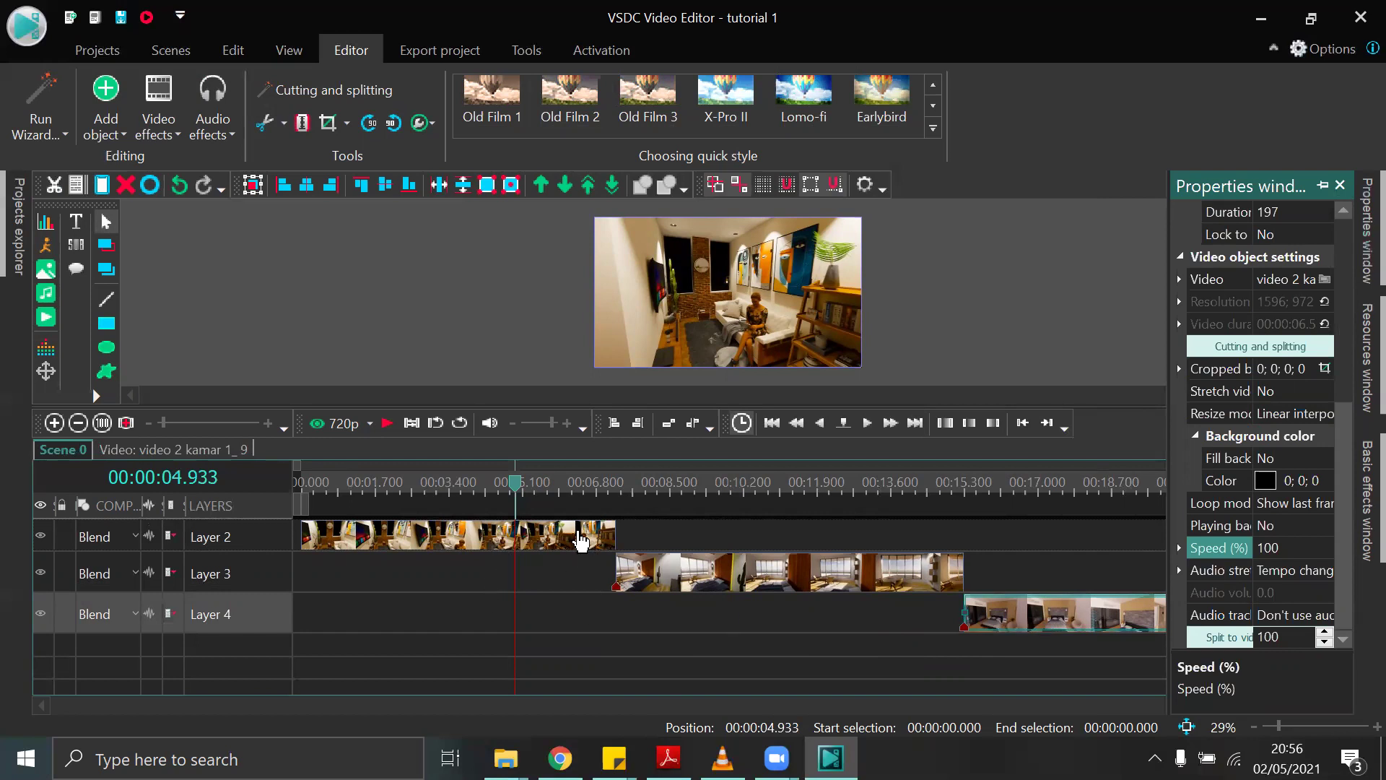
click(589, 537)
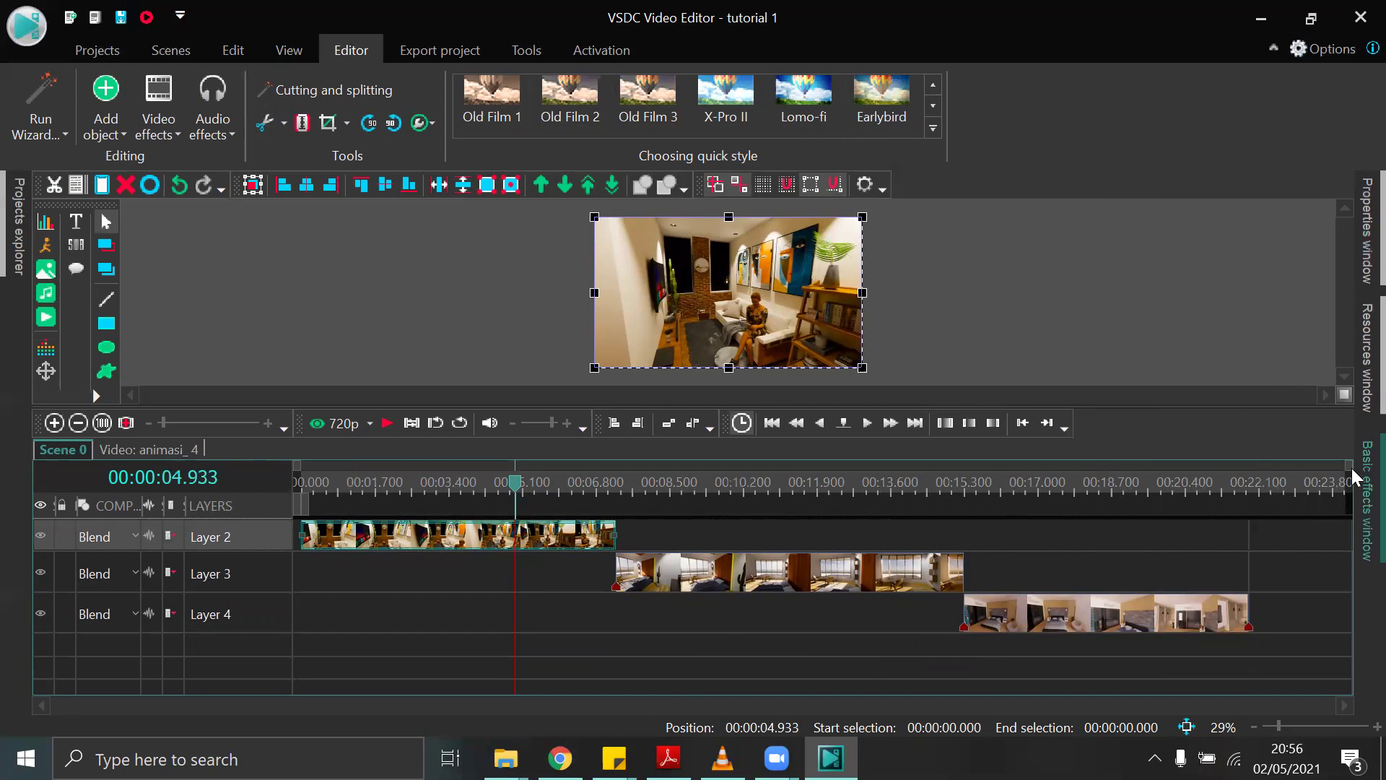
mouse_move(1354, 257)
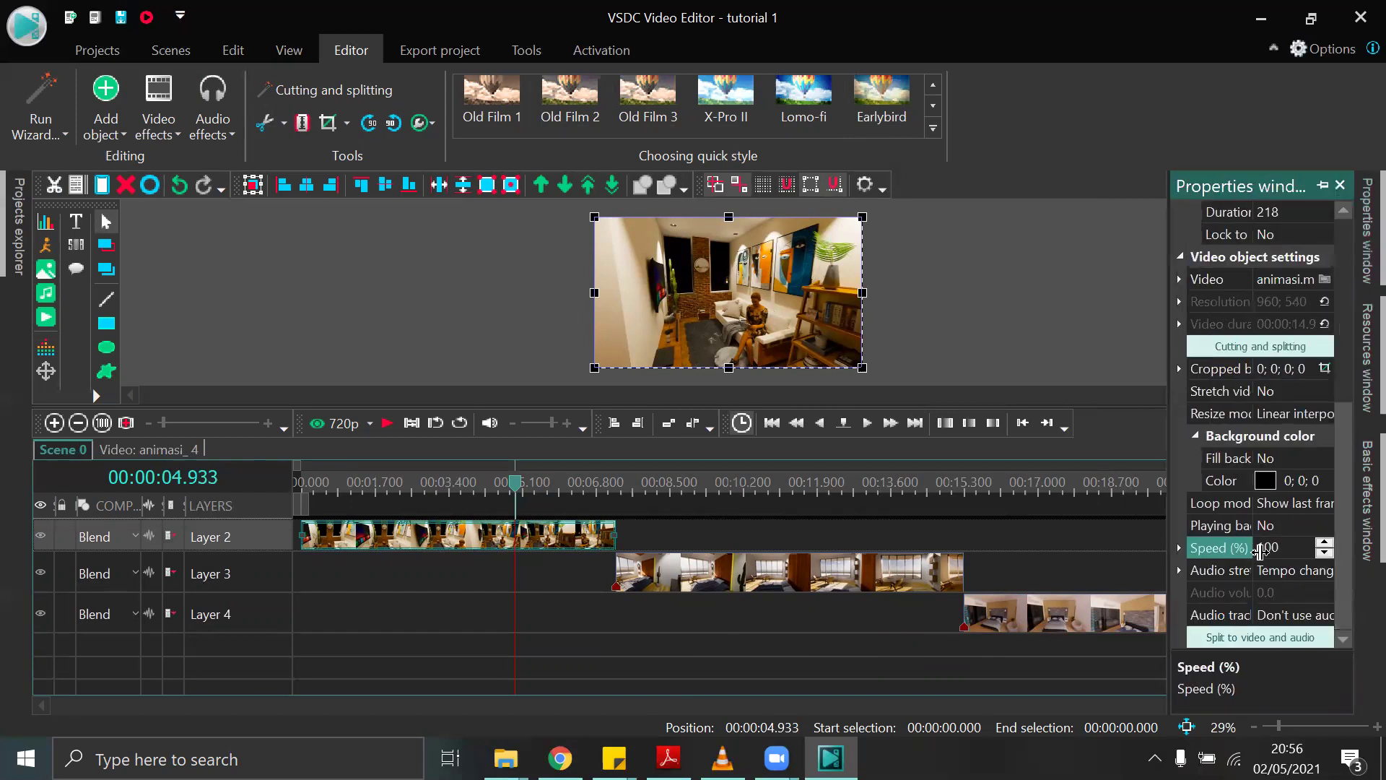
click(1306, 616)
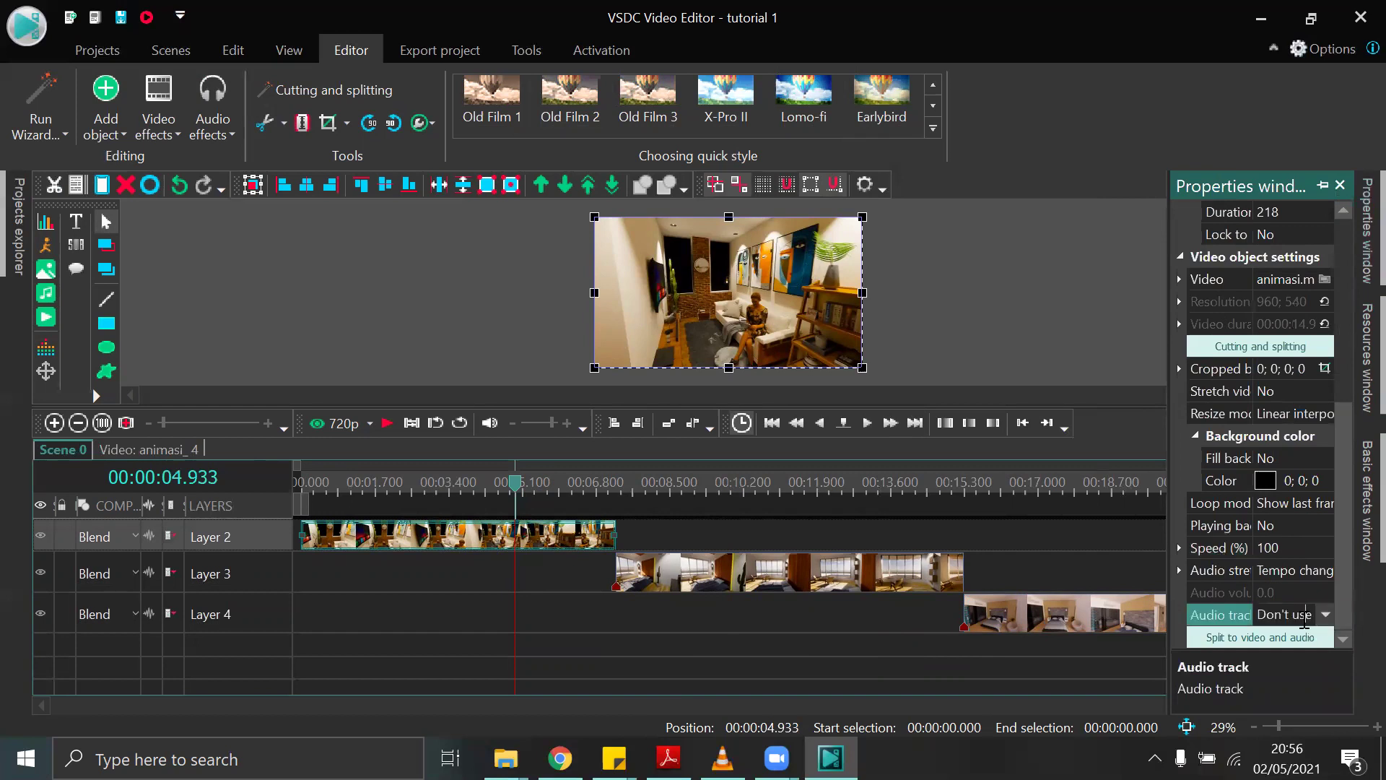
click(1325, 614)
click(864, 644)
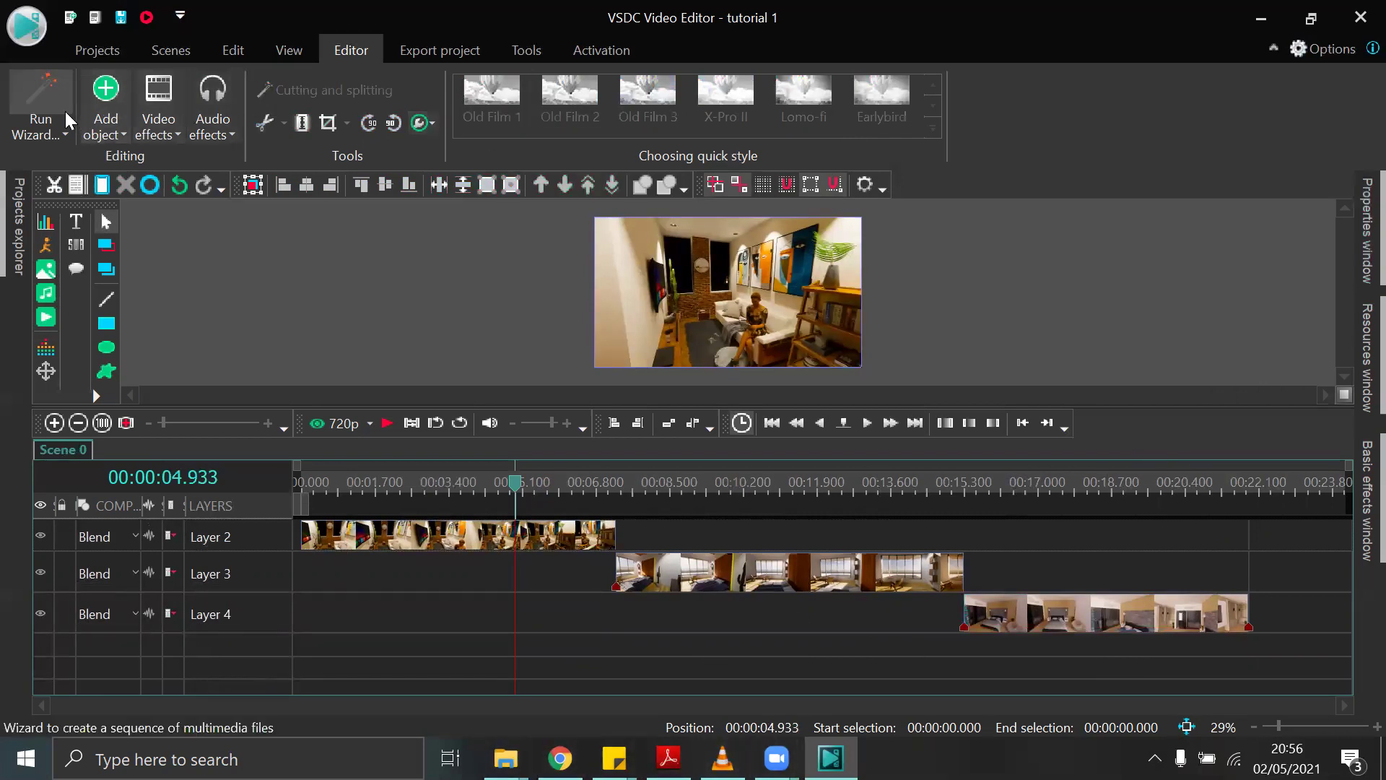
Start adding an audio object to the scene and select the ABrighterHeart MP3 from the video edit folder in Downloads.
click(107, 122)
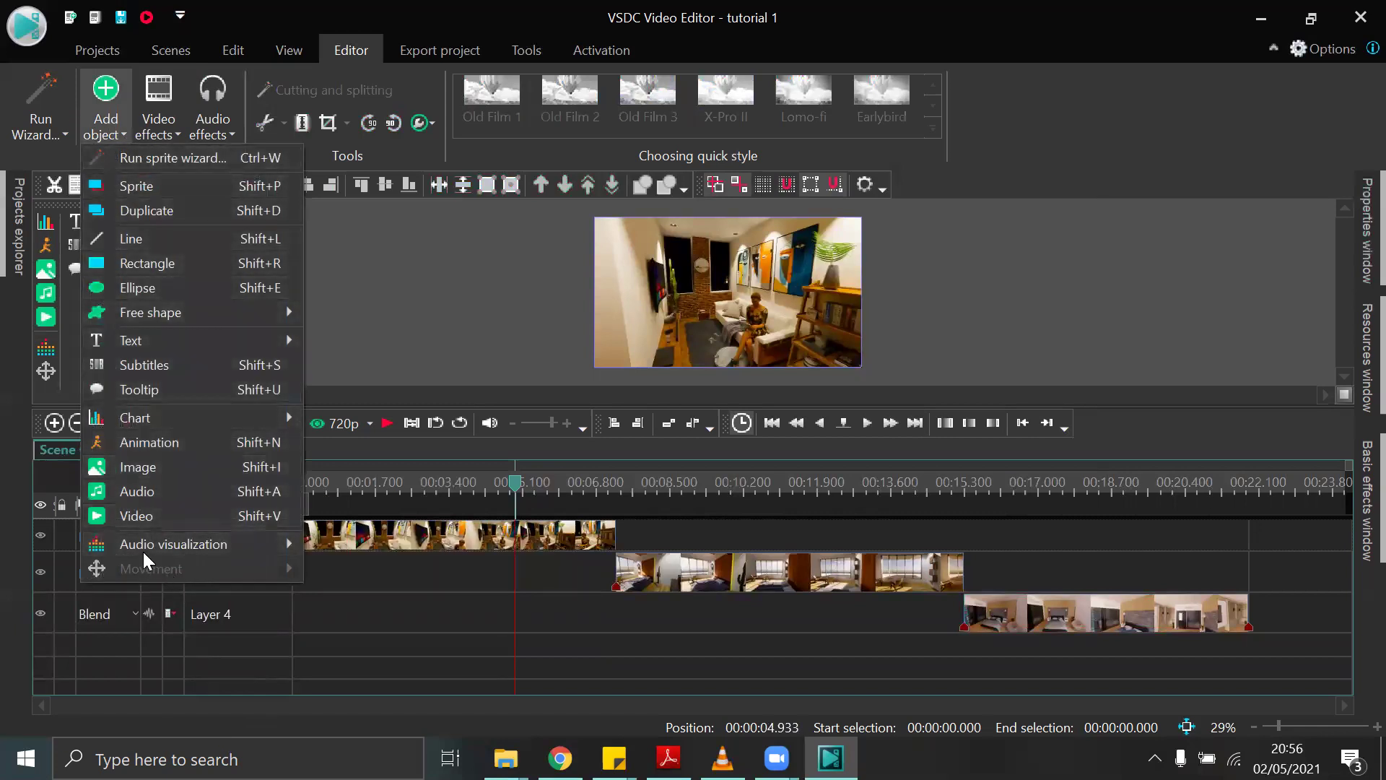
click(139, 494)
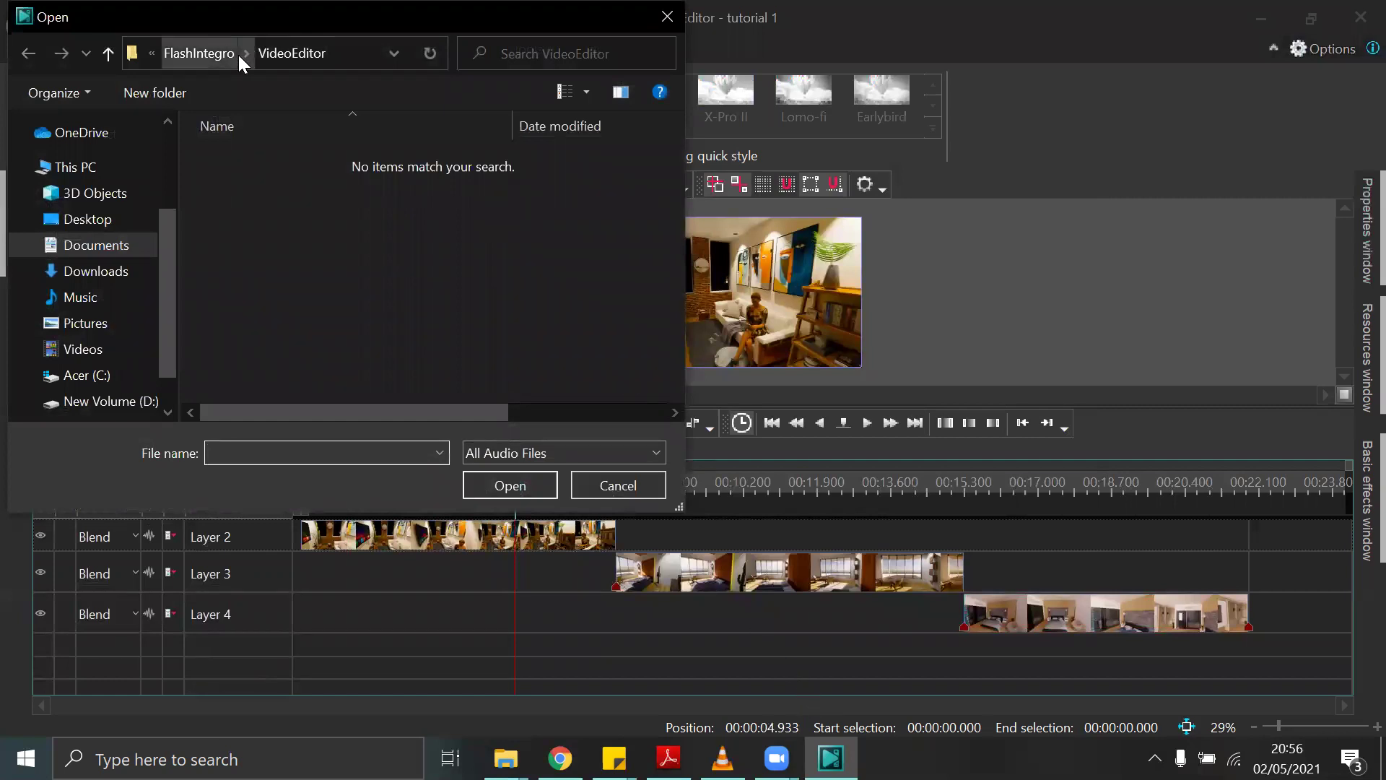
click(209, 62)
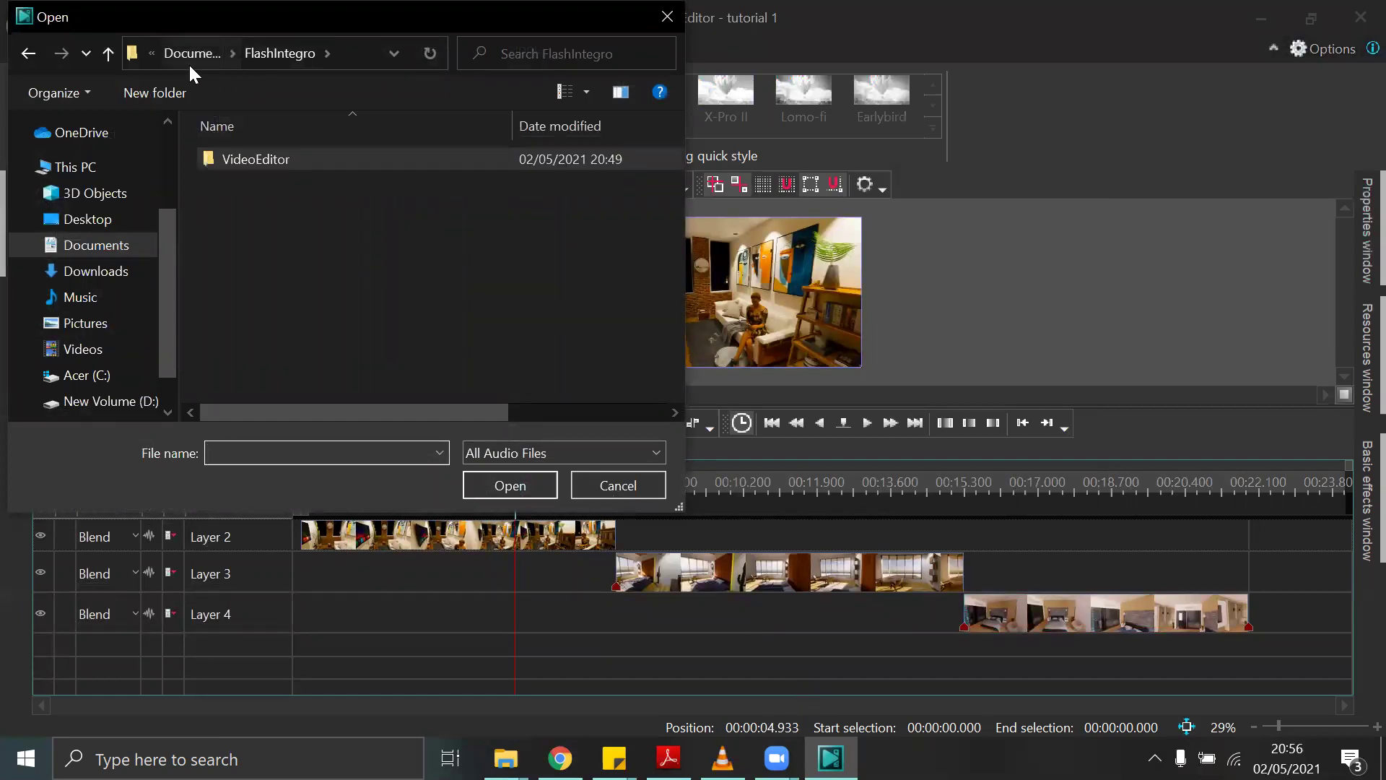
drag(163, 264, 173, 172)
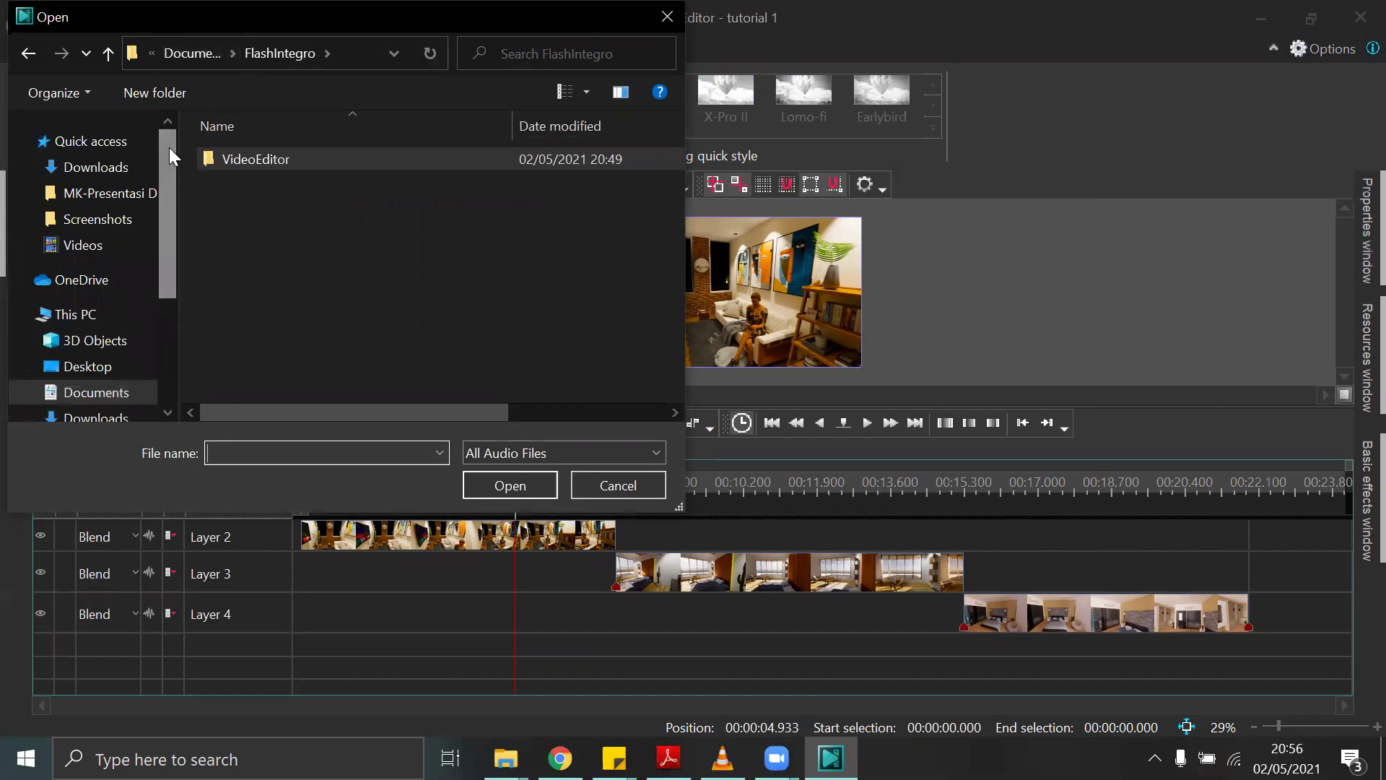
click(95, 174)
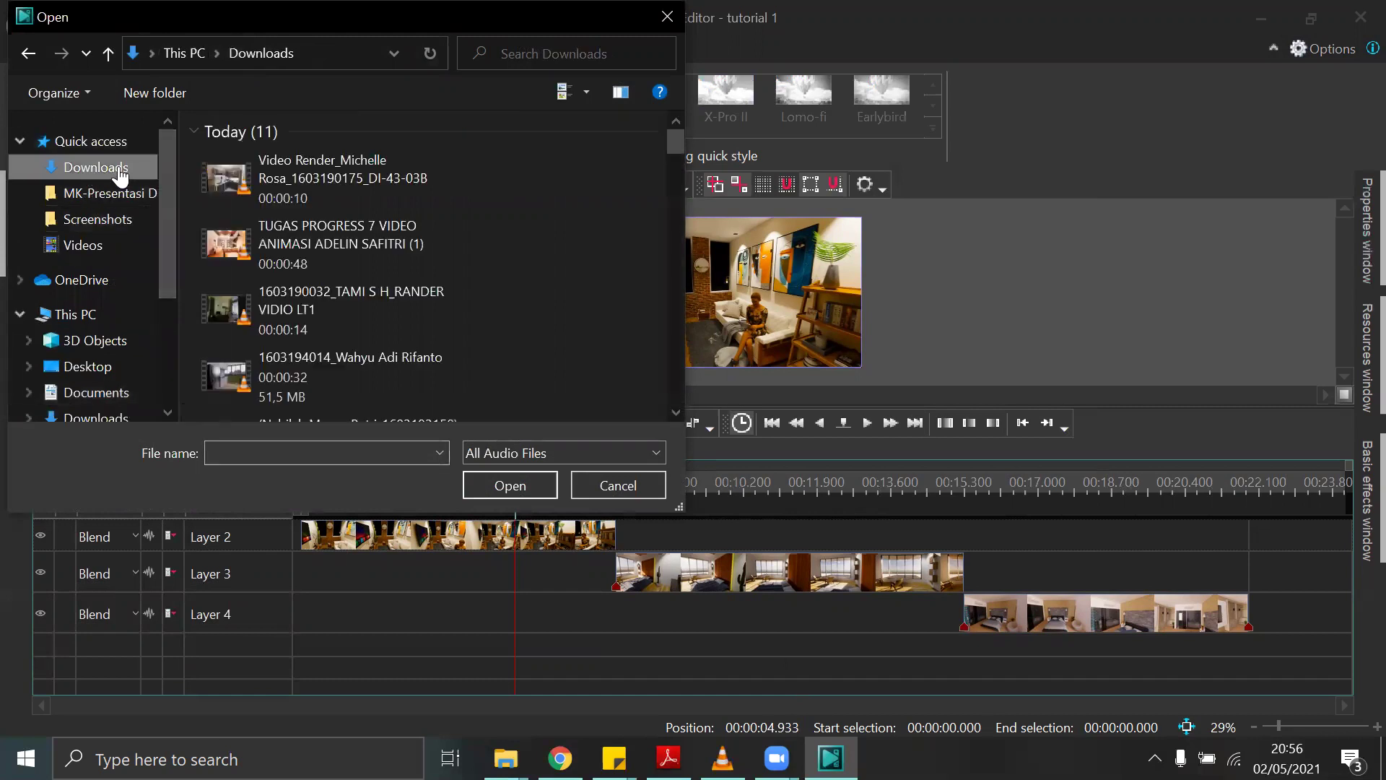
scroll(313, 216, down, 5)
scroll(313, 222, down, 3)
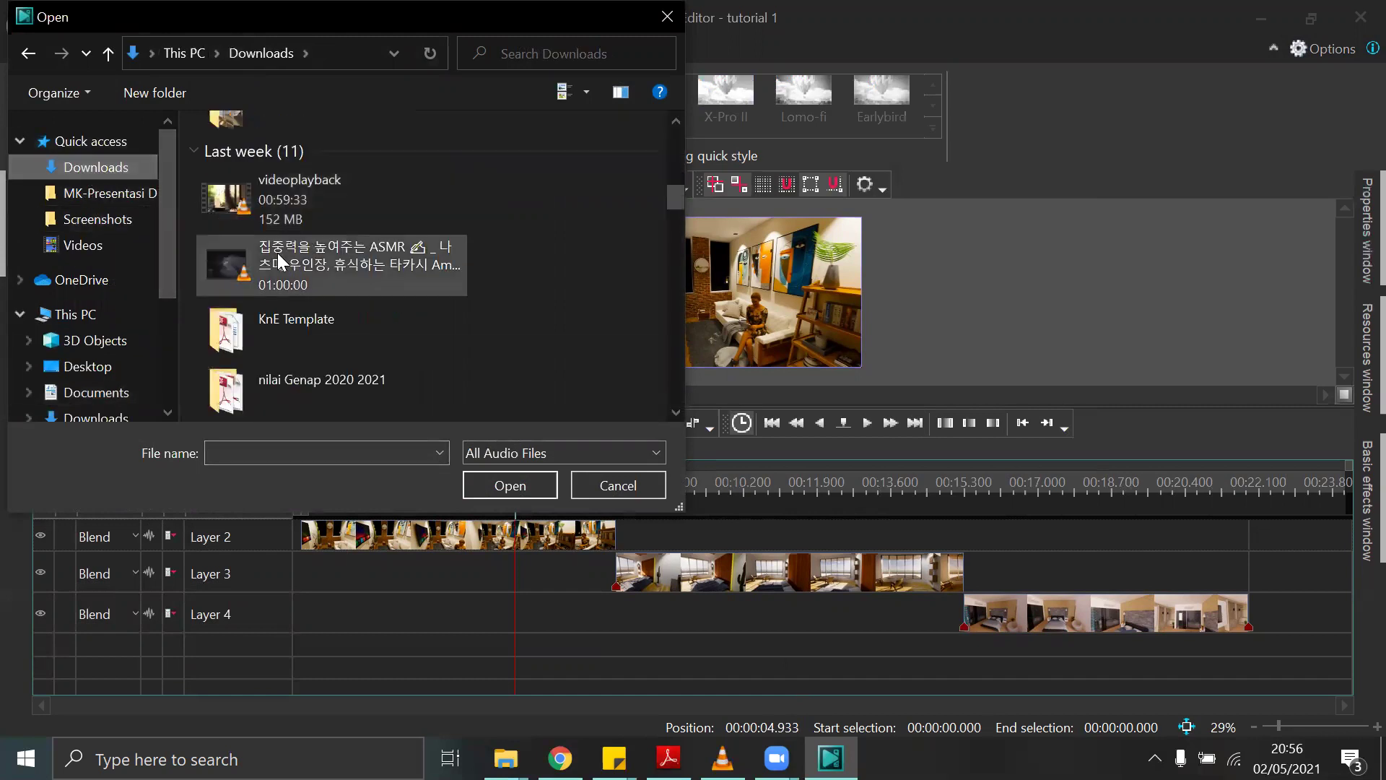
scroll(277, 253, up, 3)
click(248, 260)
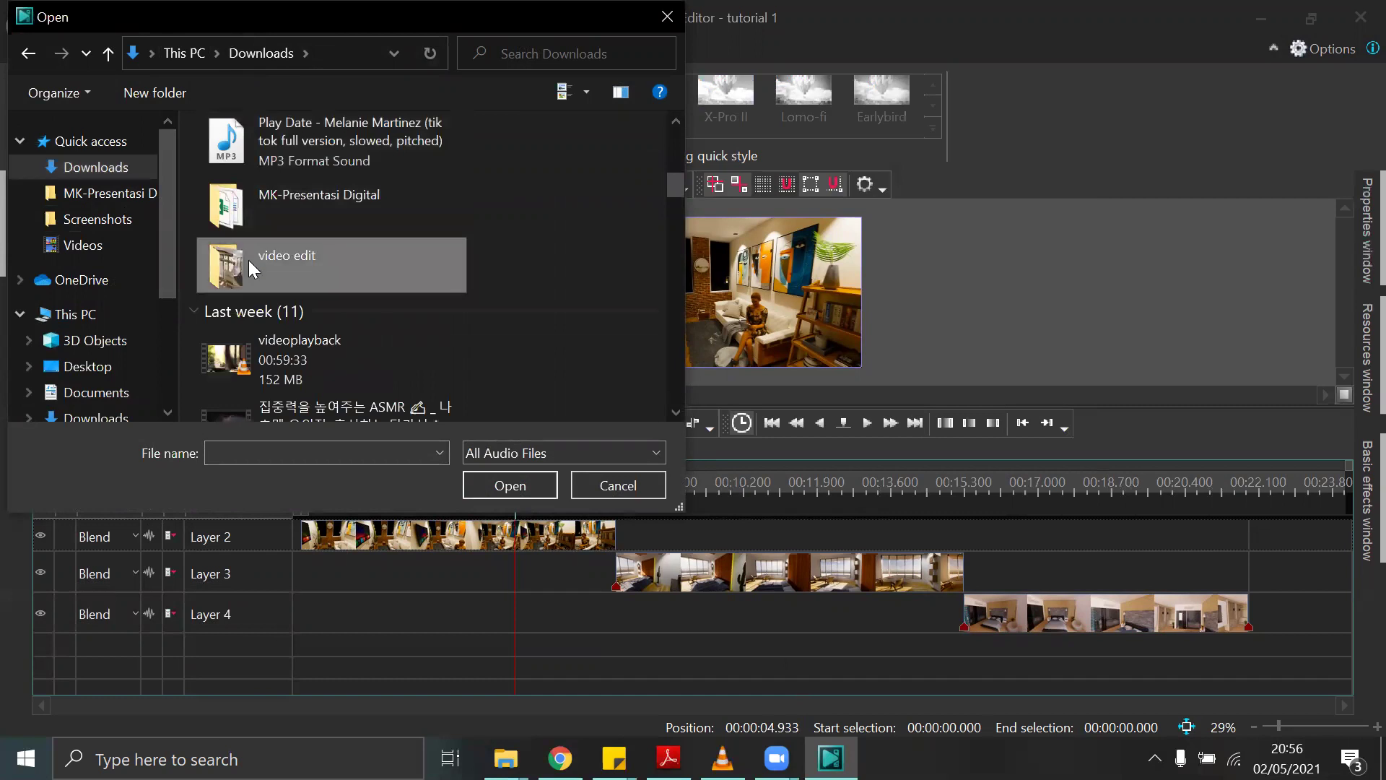
double_click(248, 260)
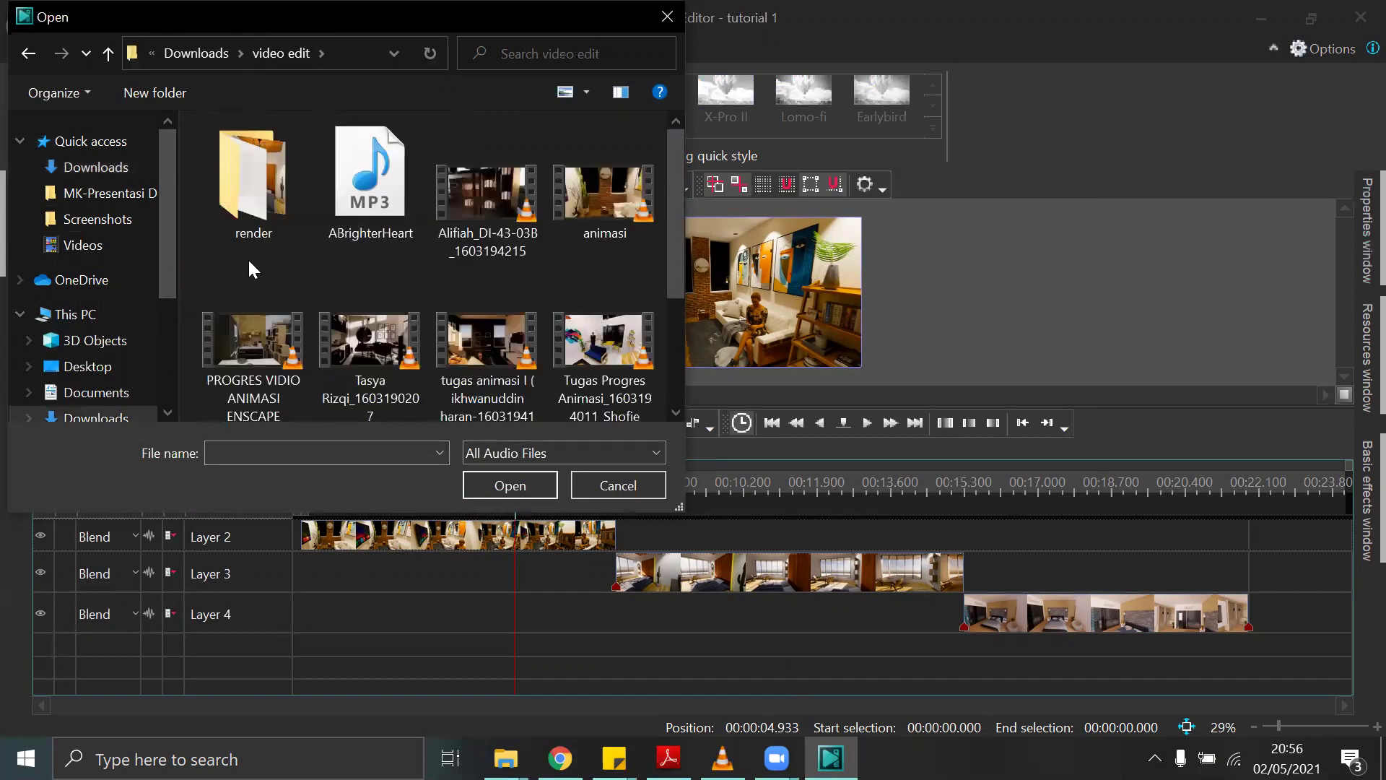
click(381, 202)
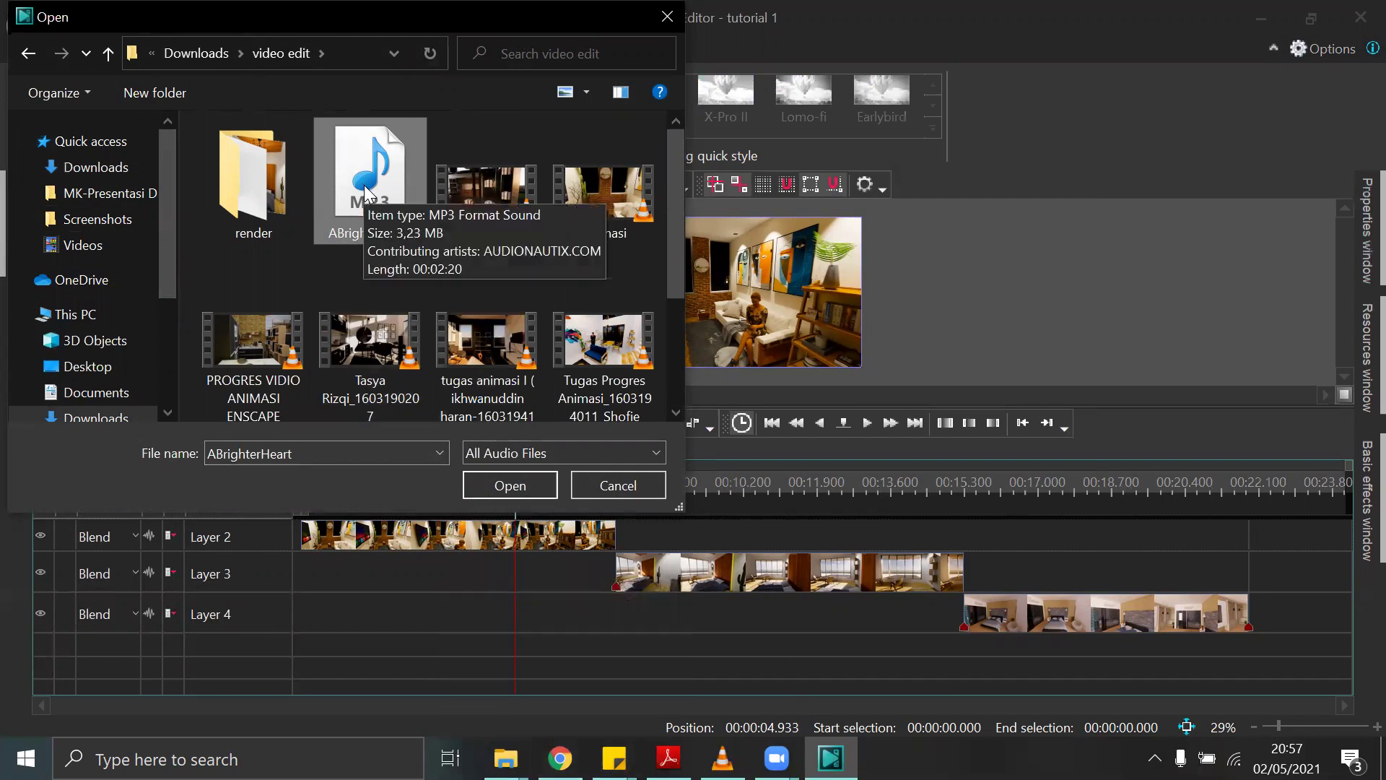
mouse_move(364, 184)
mouse_down()
mouse_move(359, 427)
mouse_move(422, 655)
mouse_move(431, 142)
mouse_move(371, 190)
mouse_up()
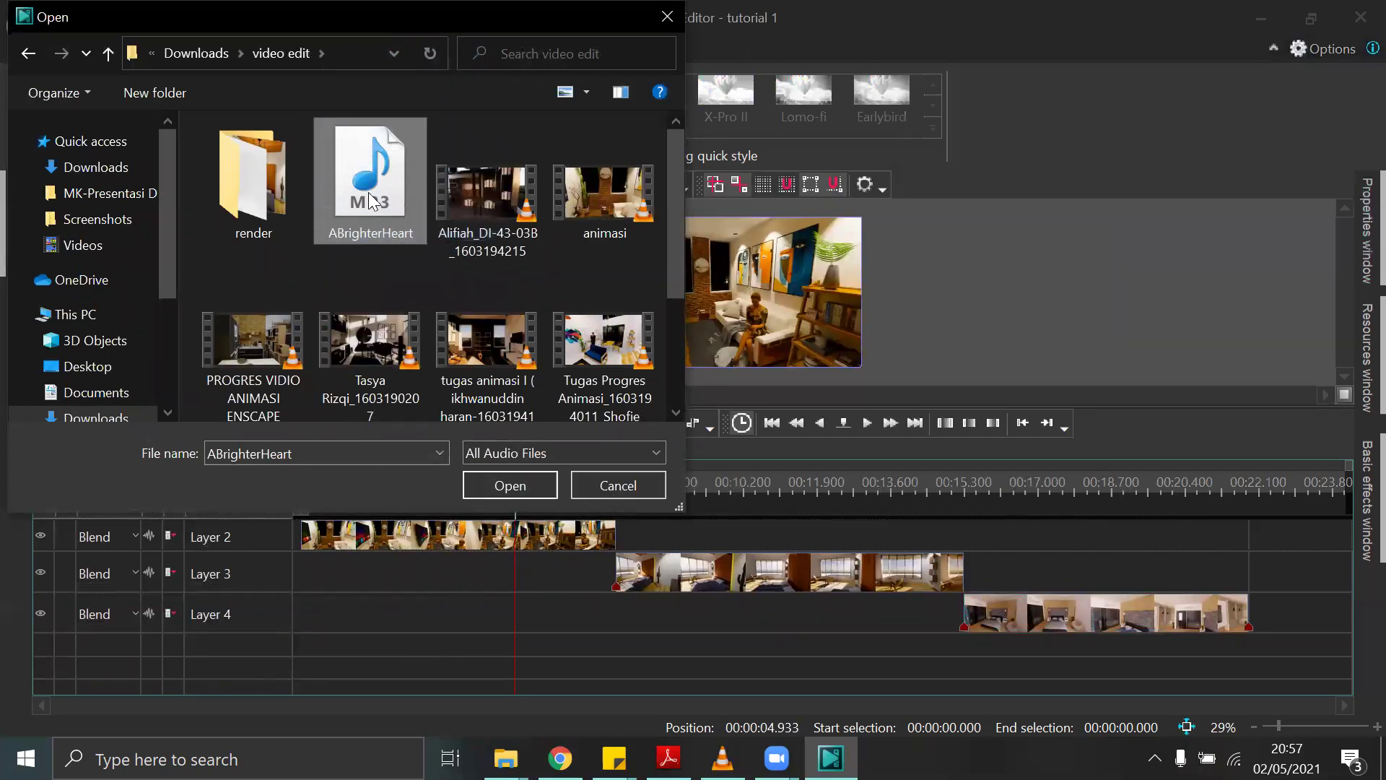
Import the ABrighterHeart audio file on a new layer from the cursor position and move it to the start of the timeline.
click(513, 485)
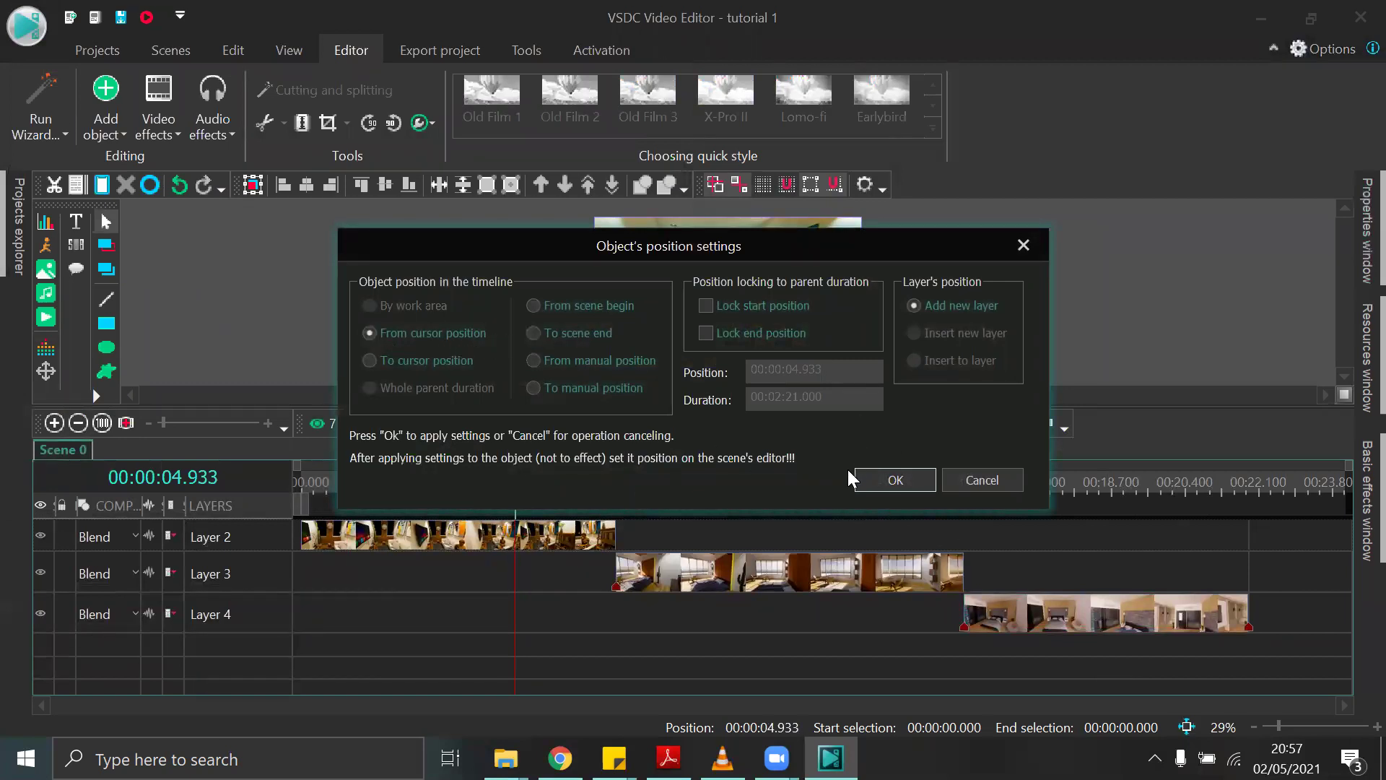
click(926, 478)
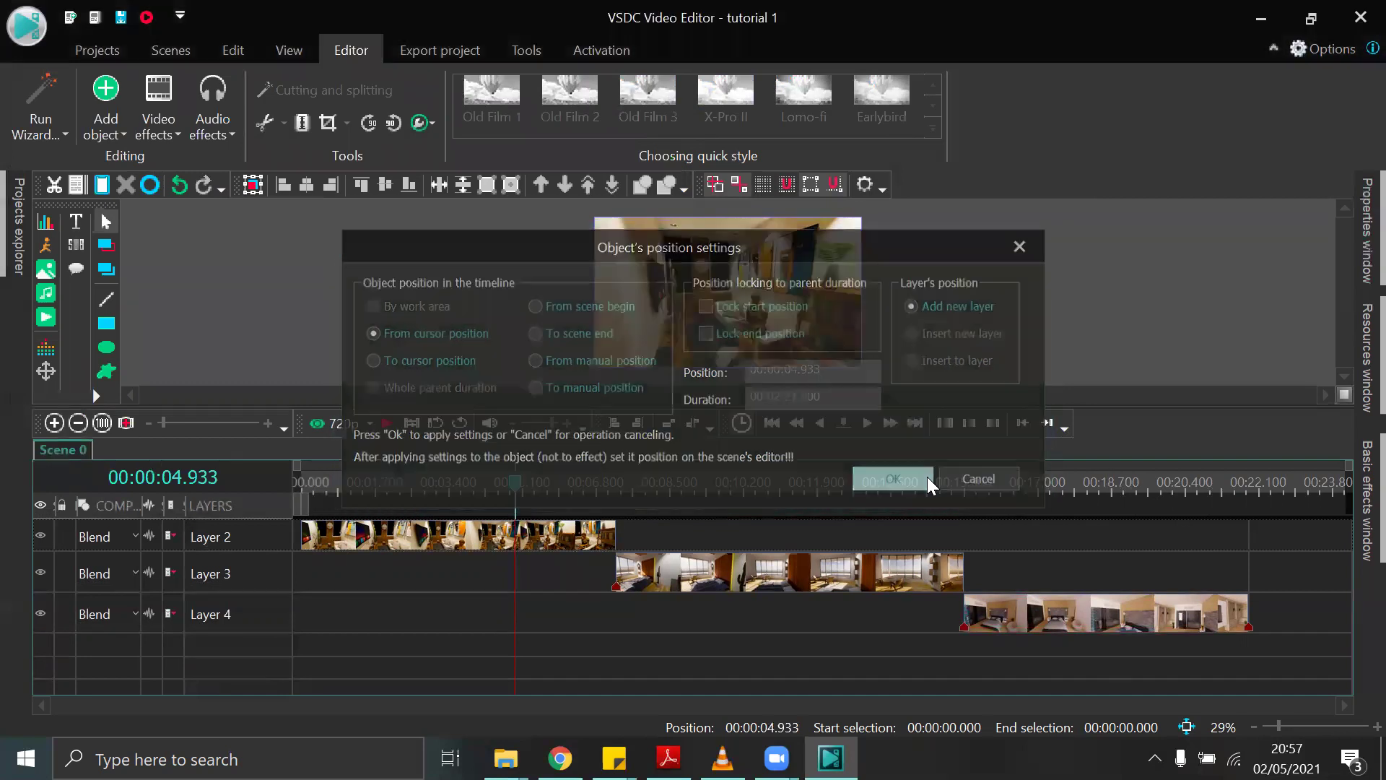
drag(450, 538, 350, 537)
drag(344, 487, 292, 491)
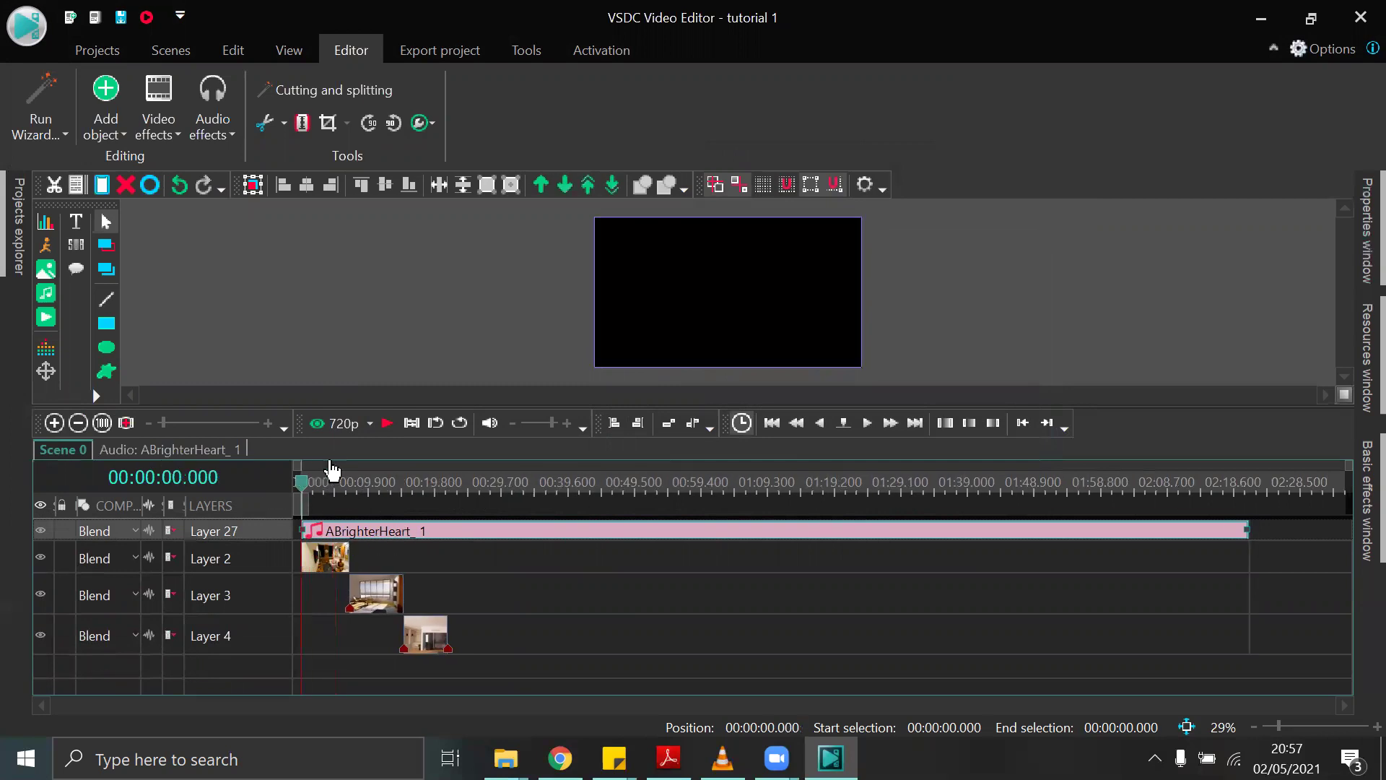
Play the scene up to 00:00:08.200 and split the ABrighterHeart audio there.
click(386, 423)
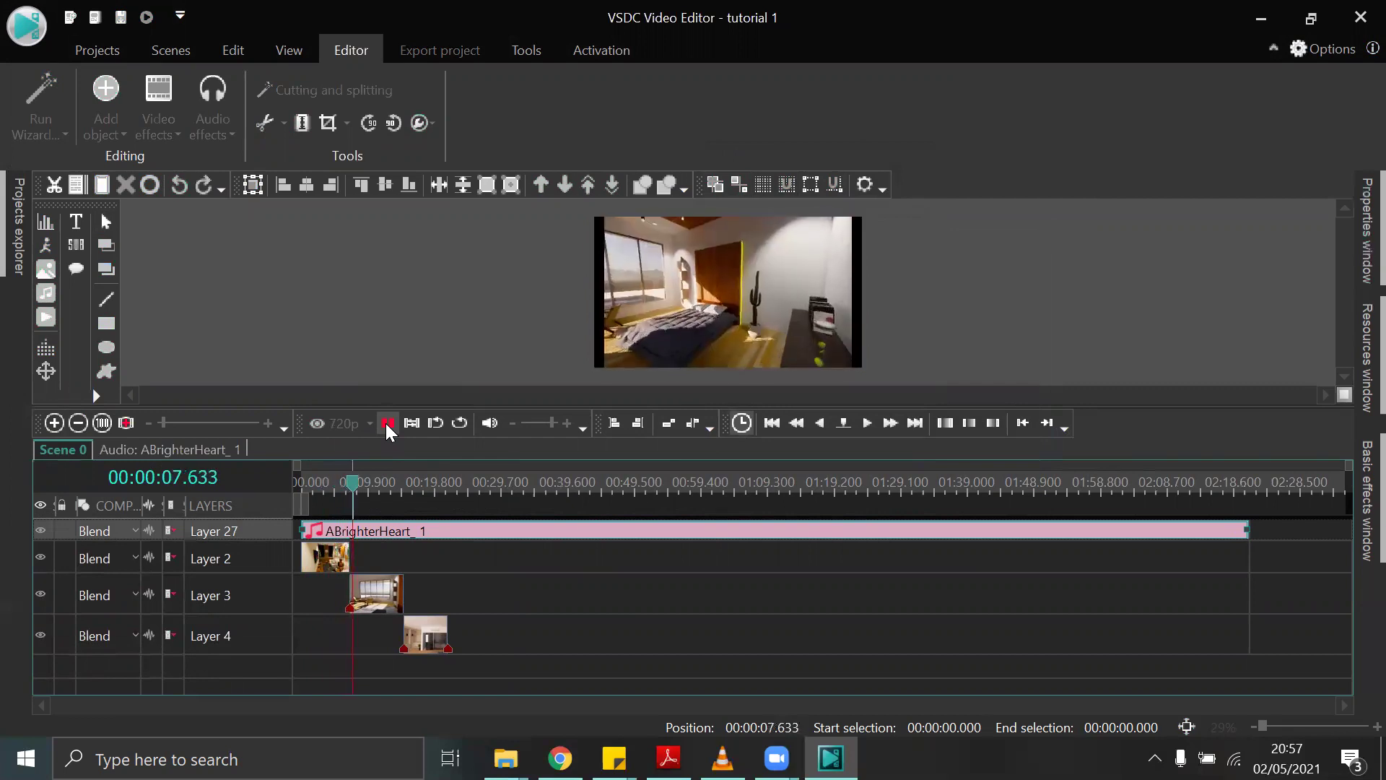
click(387, 423)
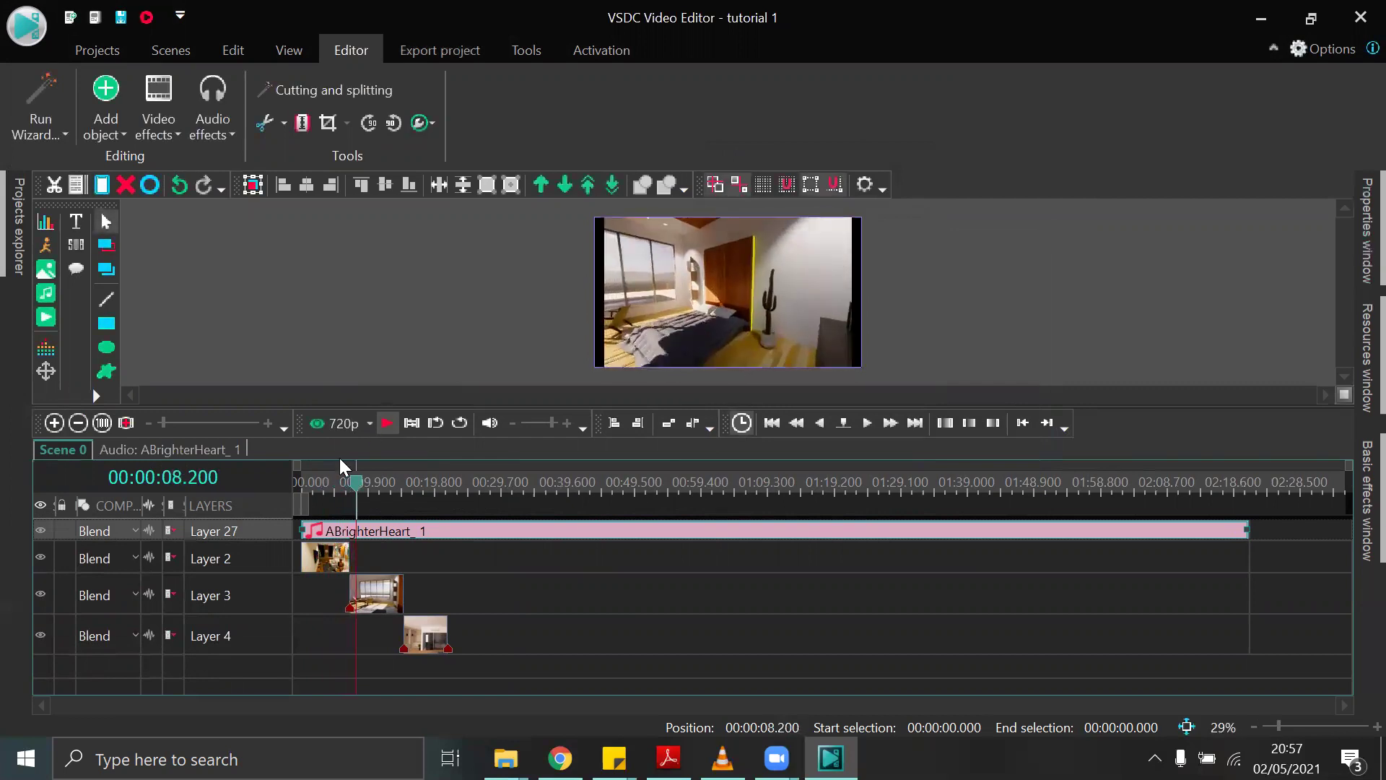
click(302, 128)
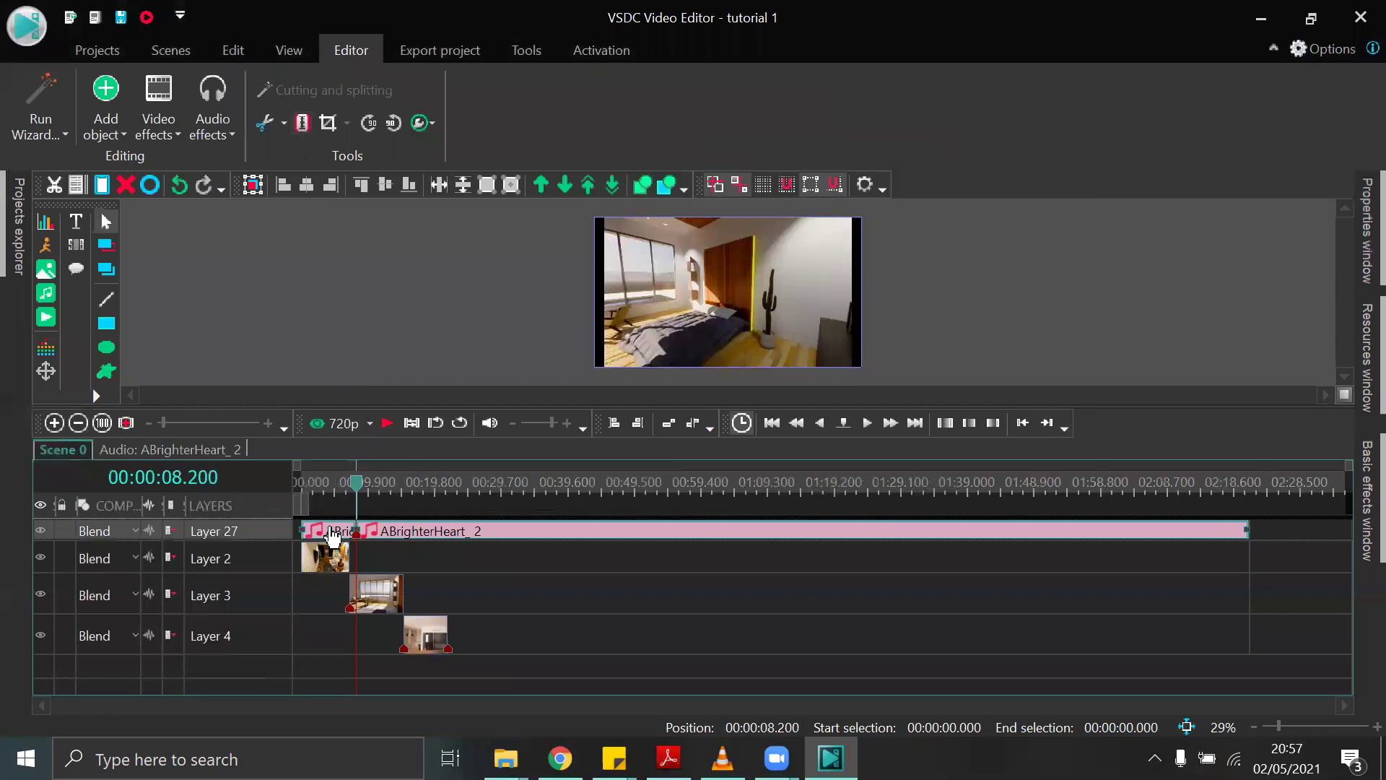
Delete the audio piece before the split and move the remaining piece to the start of the timeline.
click(431, 578)
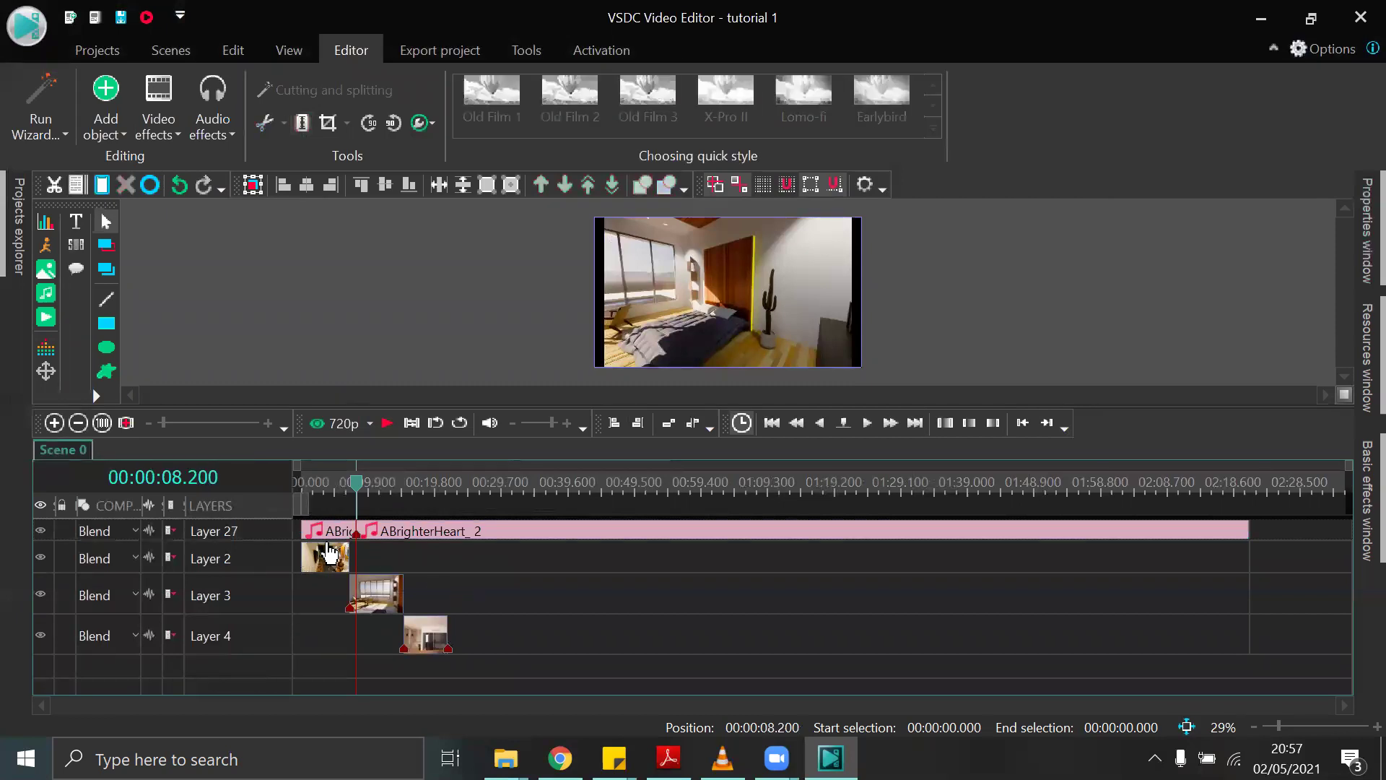
click(325, 547)
click(322, 535)
key(Delete)
drag(421, 540, 367, 538)
Preview the scene with the music and trim the audio's end to the end of the last video clip.
click(381, 423)
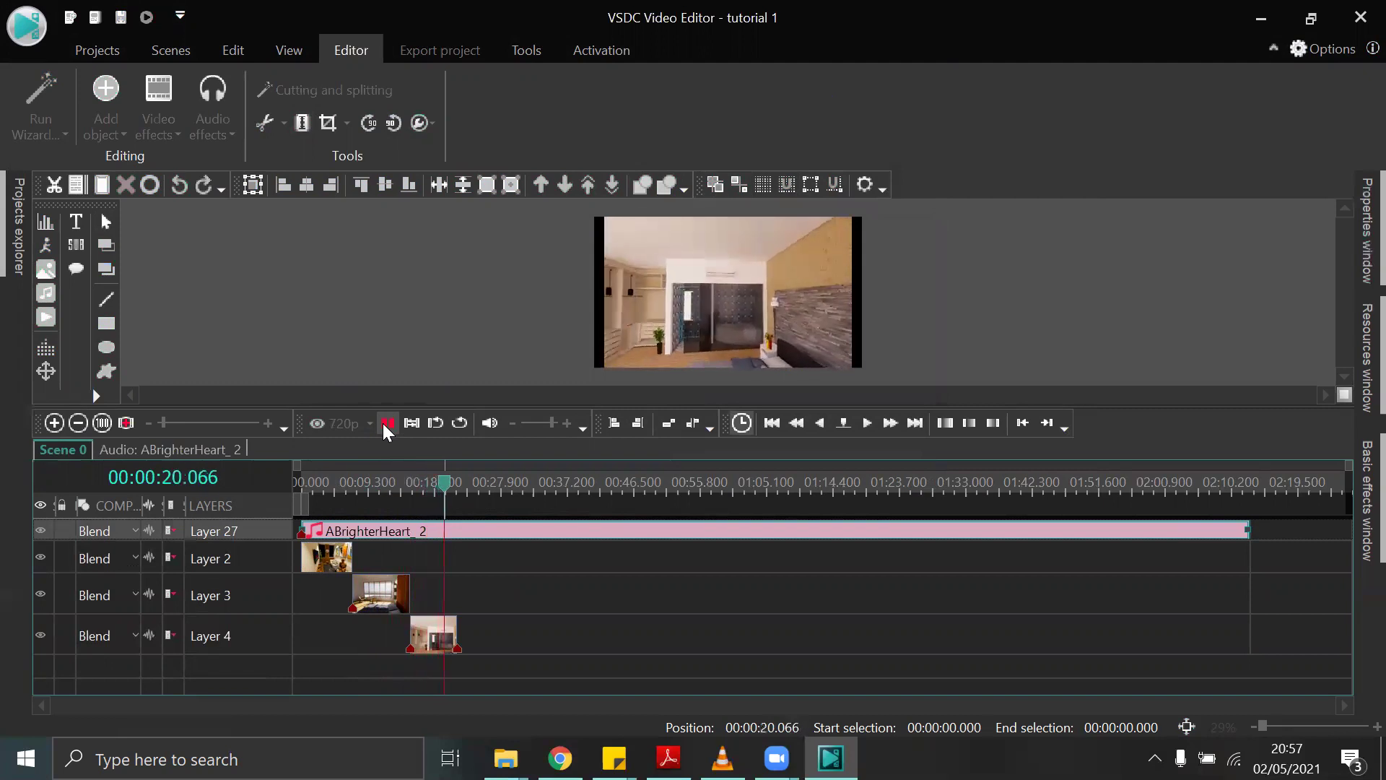
click(385, 425)
drag(1247, 530, 454, 560)
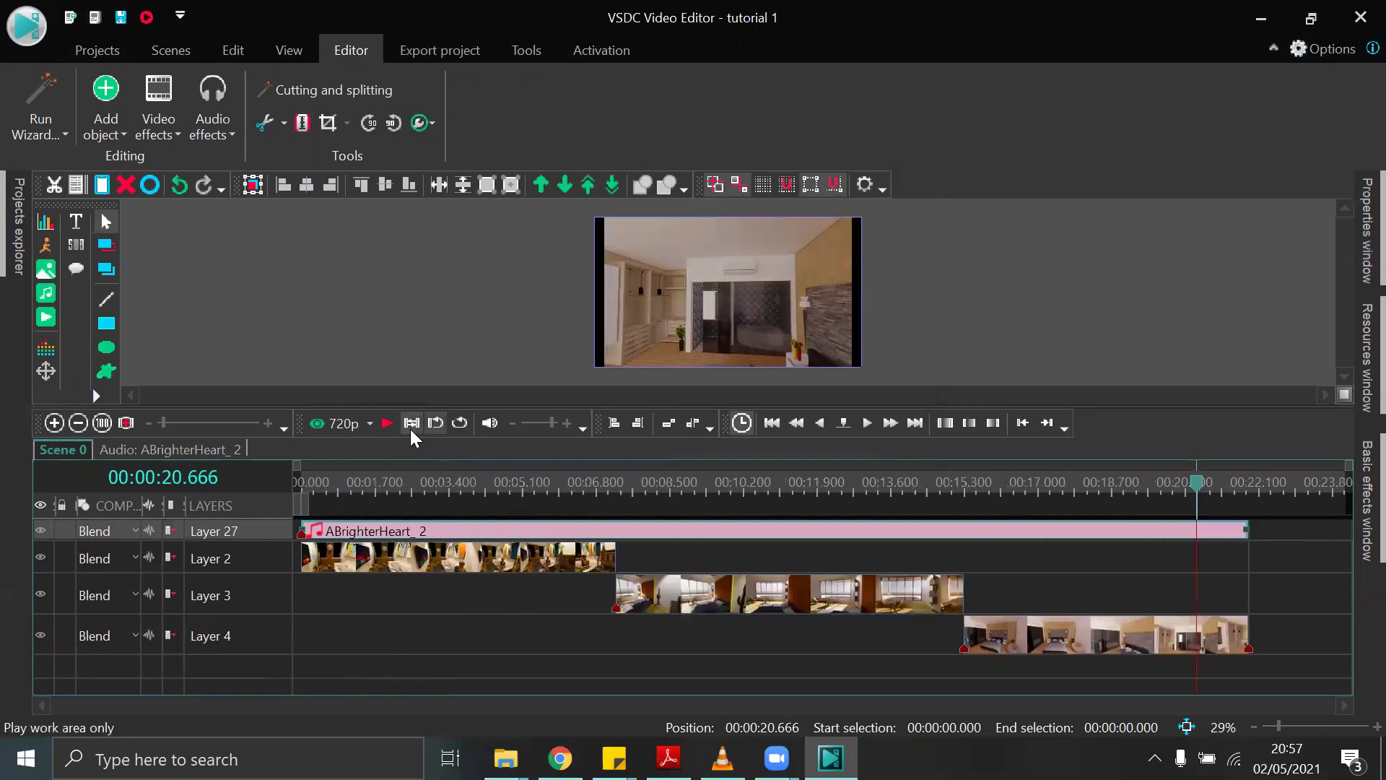
click(384, 425)
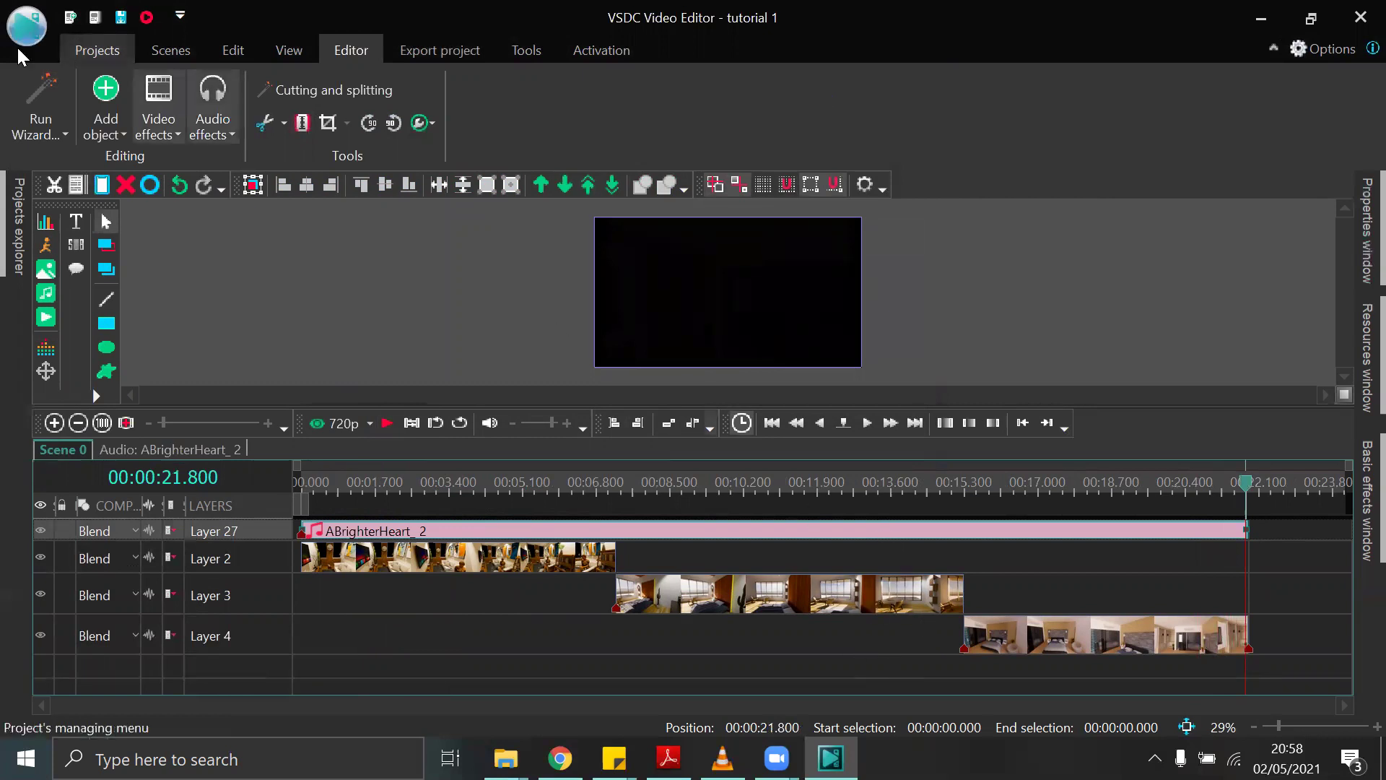
click(159, 124)
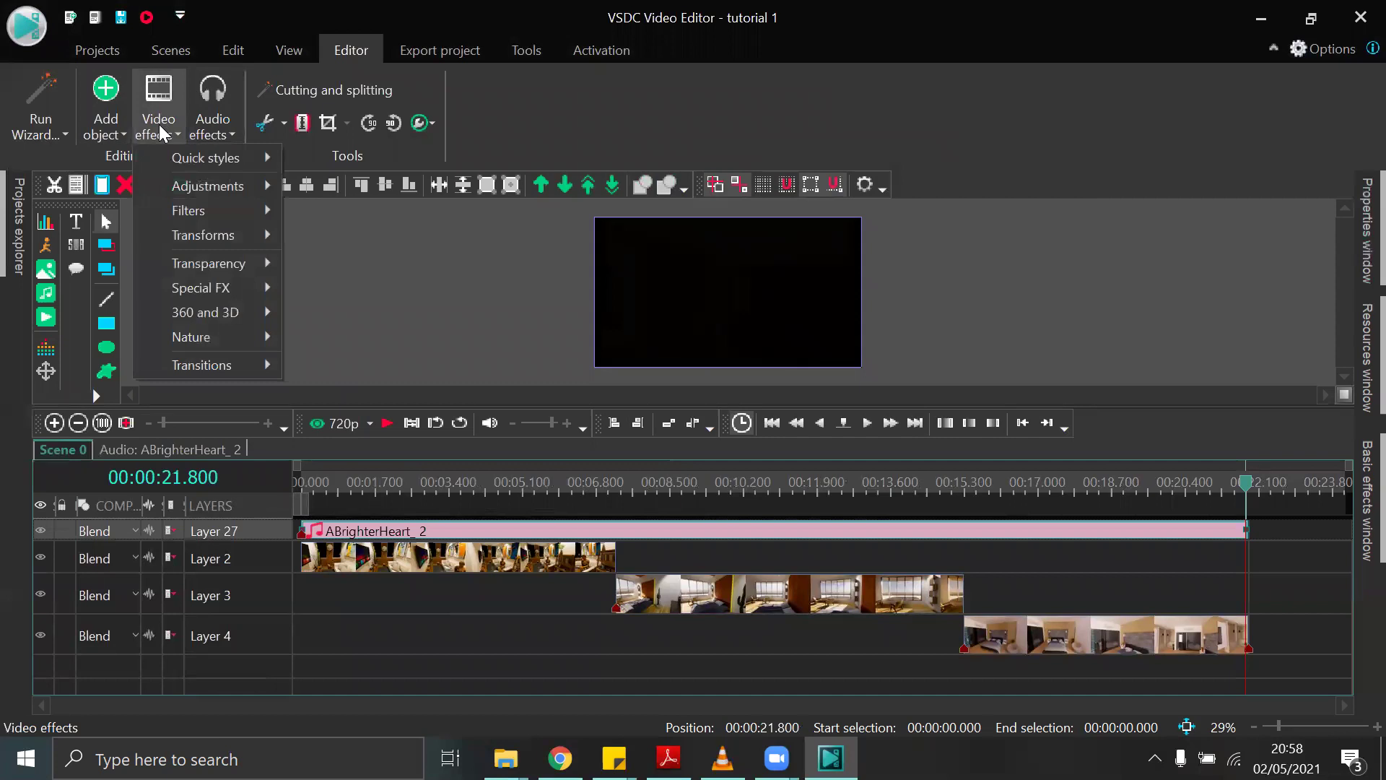
click(740, 537)
click(155, 134)
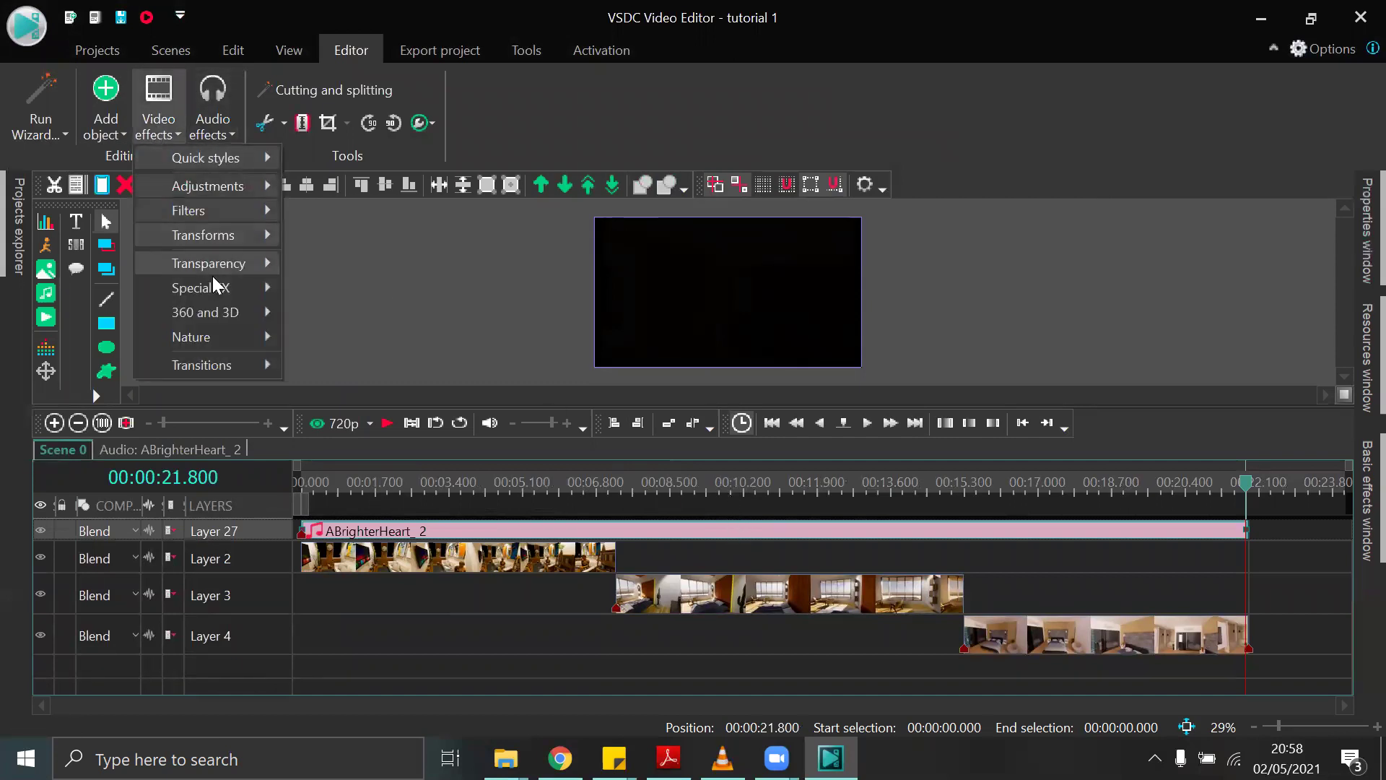
mouse_move(221, 261)
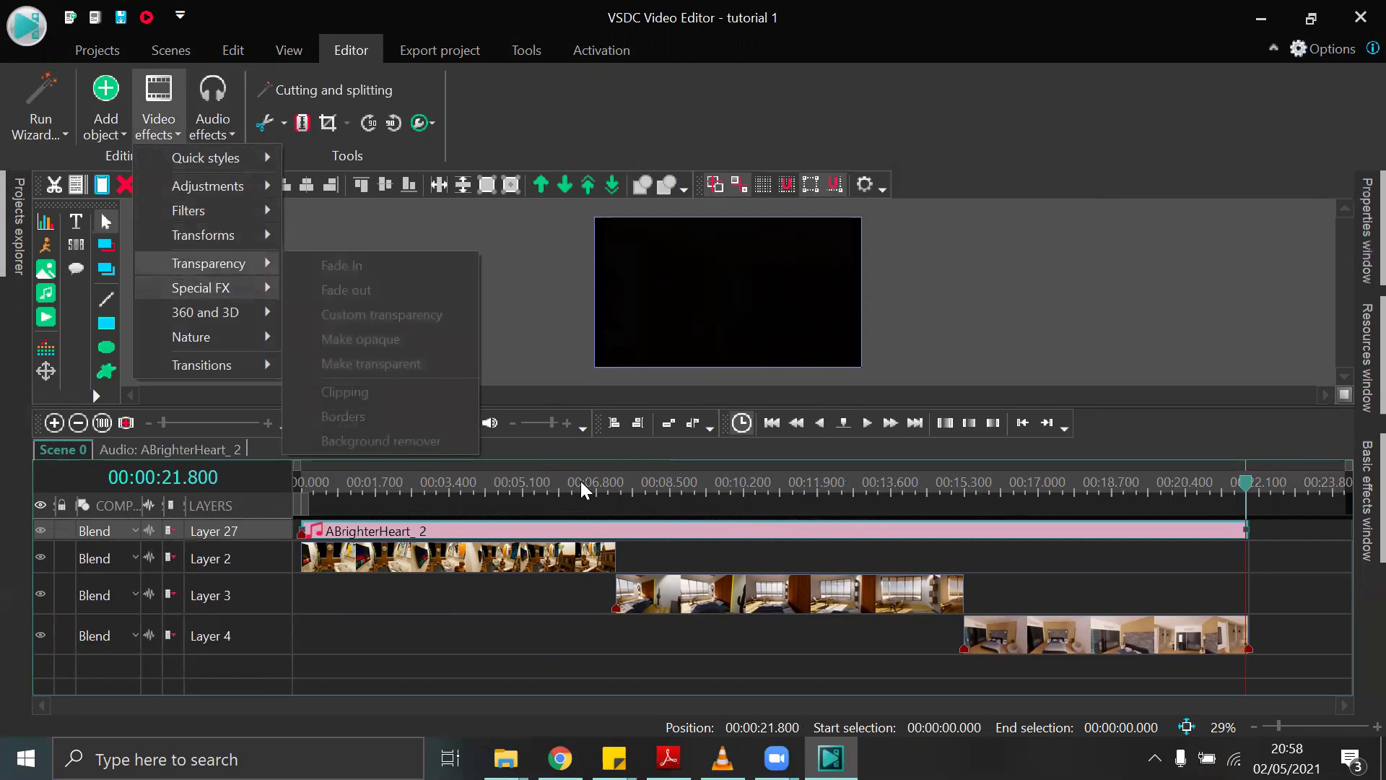
click(559, 514)
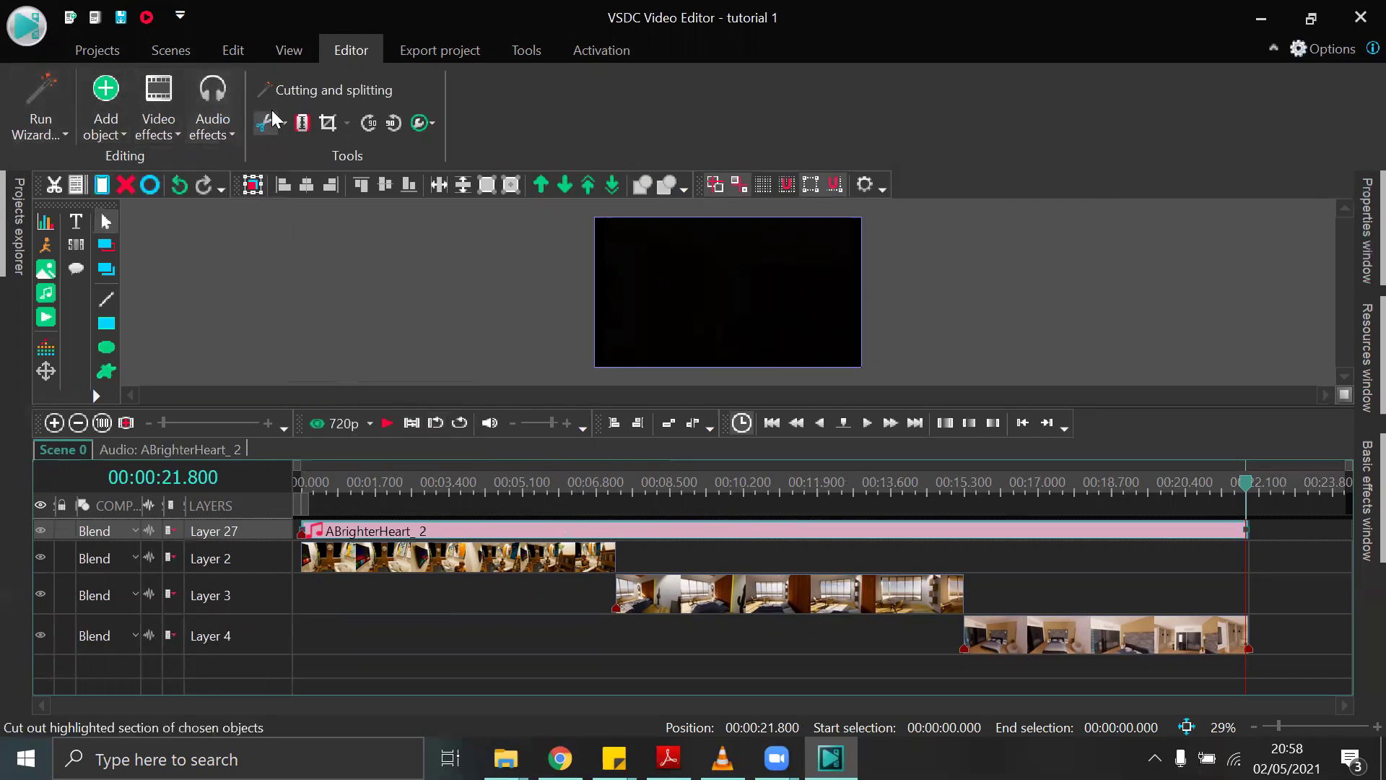
click(395, 62)
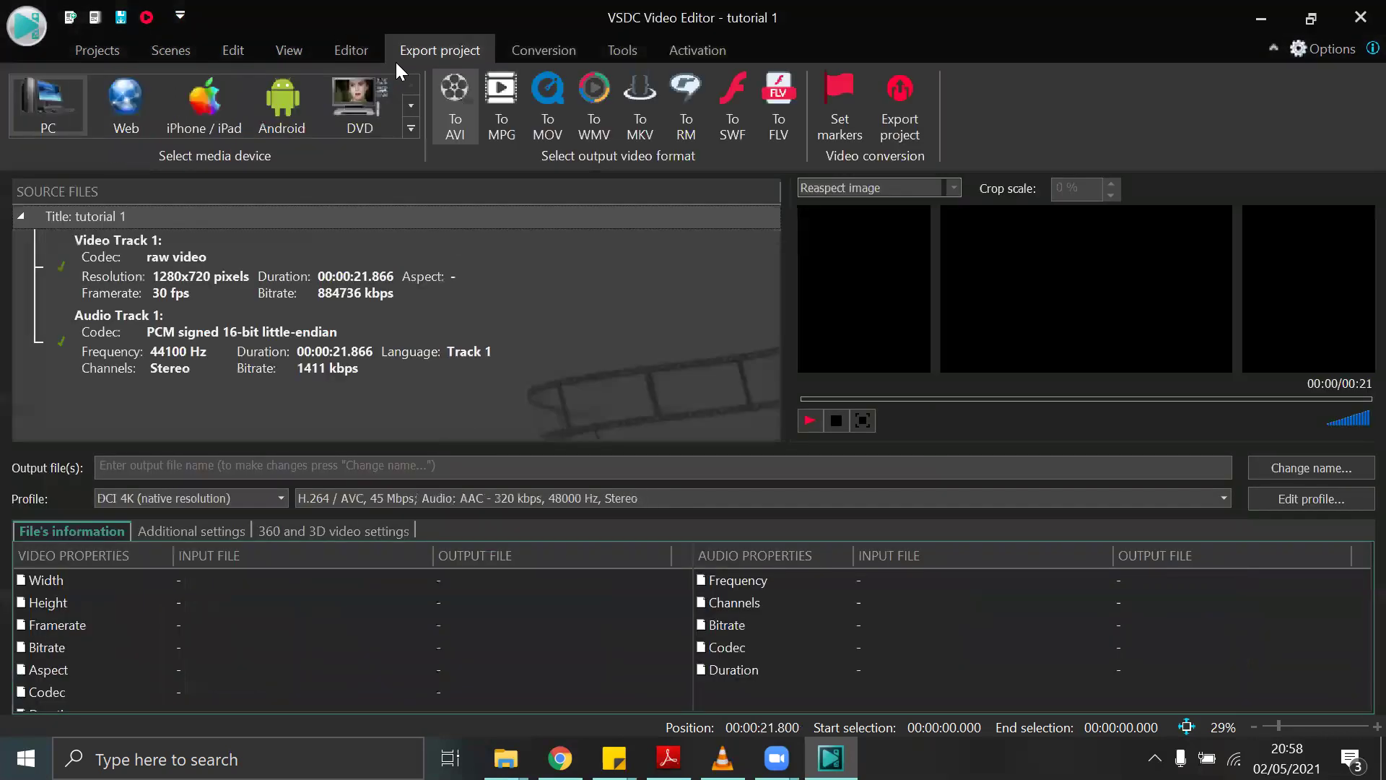
click(360, 48)
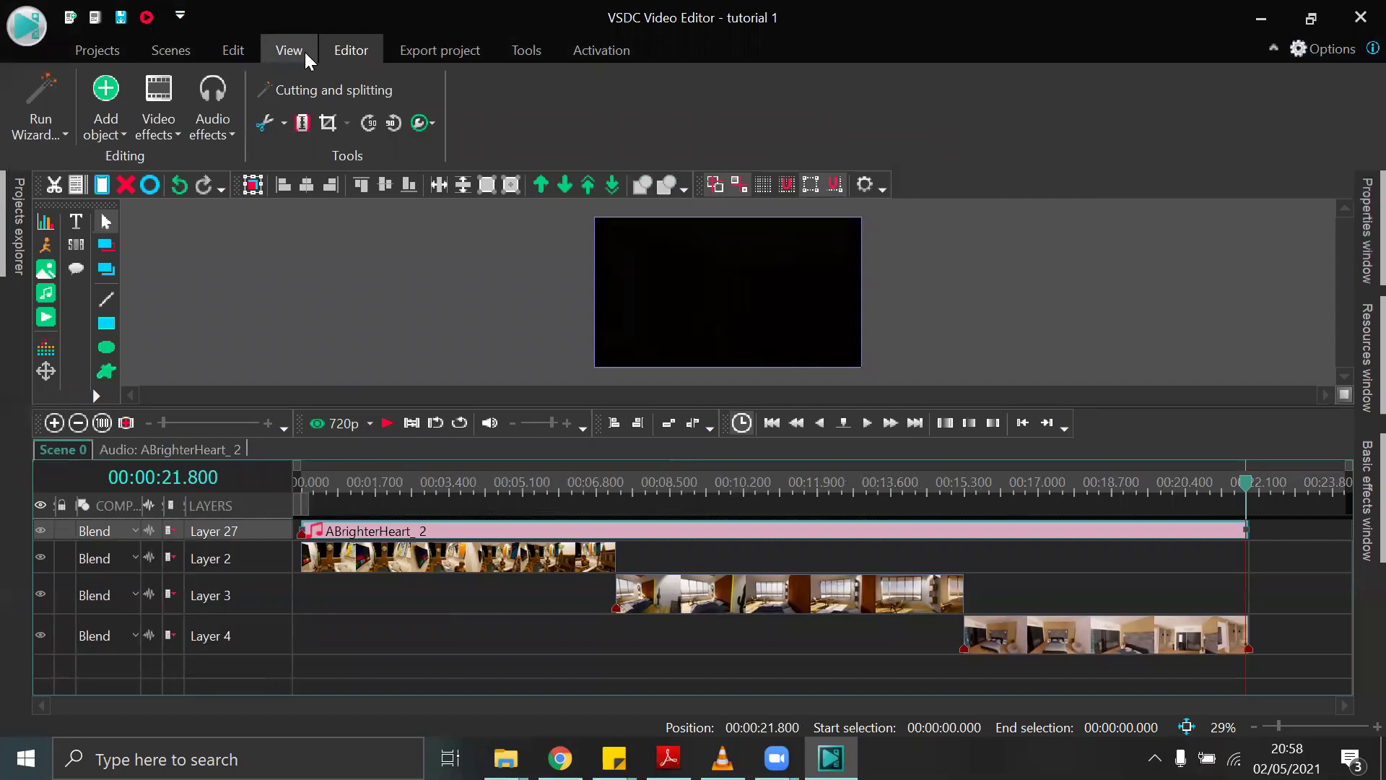
Add a Fade Out audio effect to the music at the scene end and extend its start back to about 18 seconds.
click(217, 131)
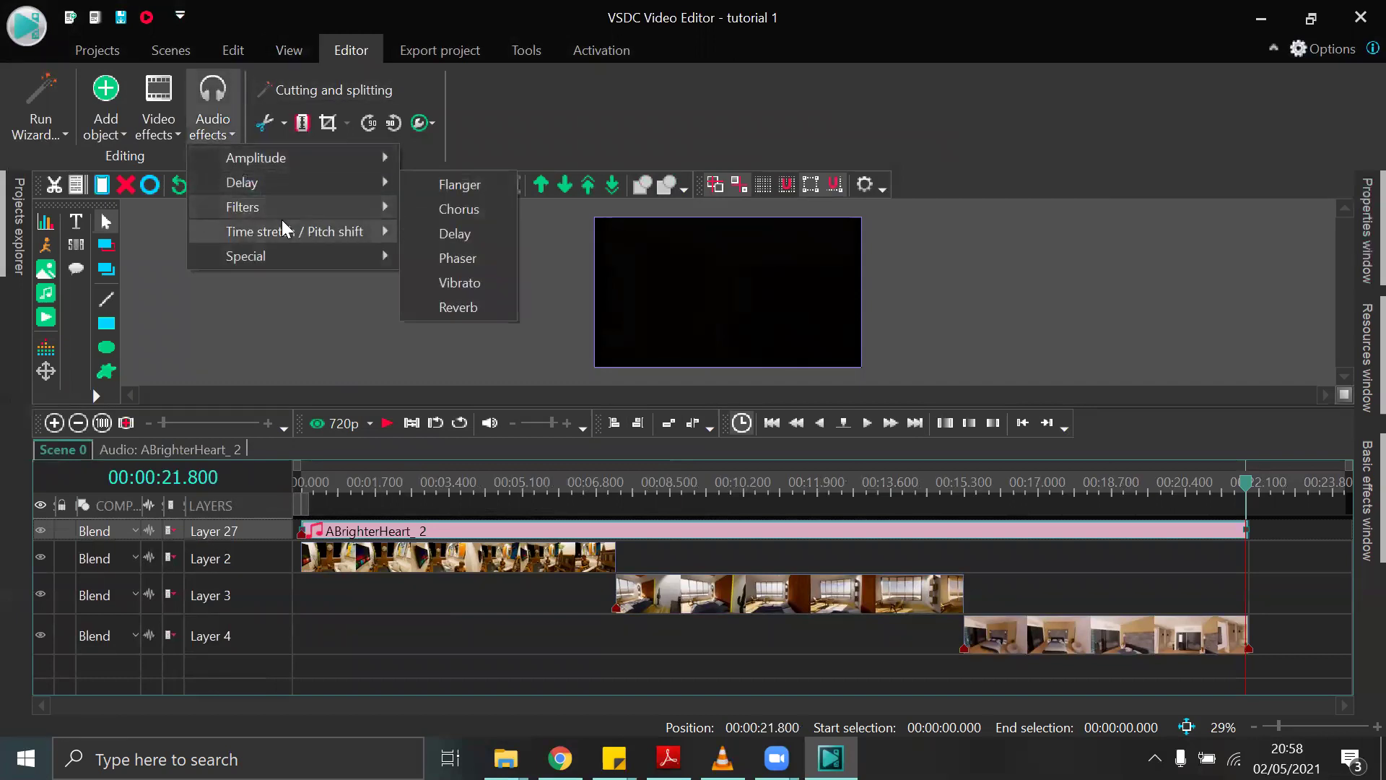
mouse_move(281, 206)
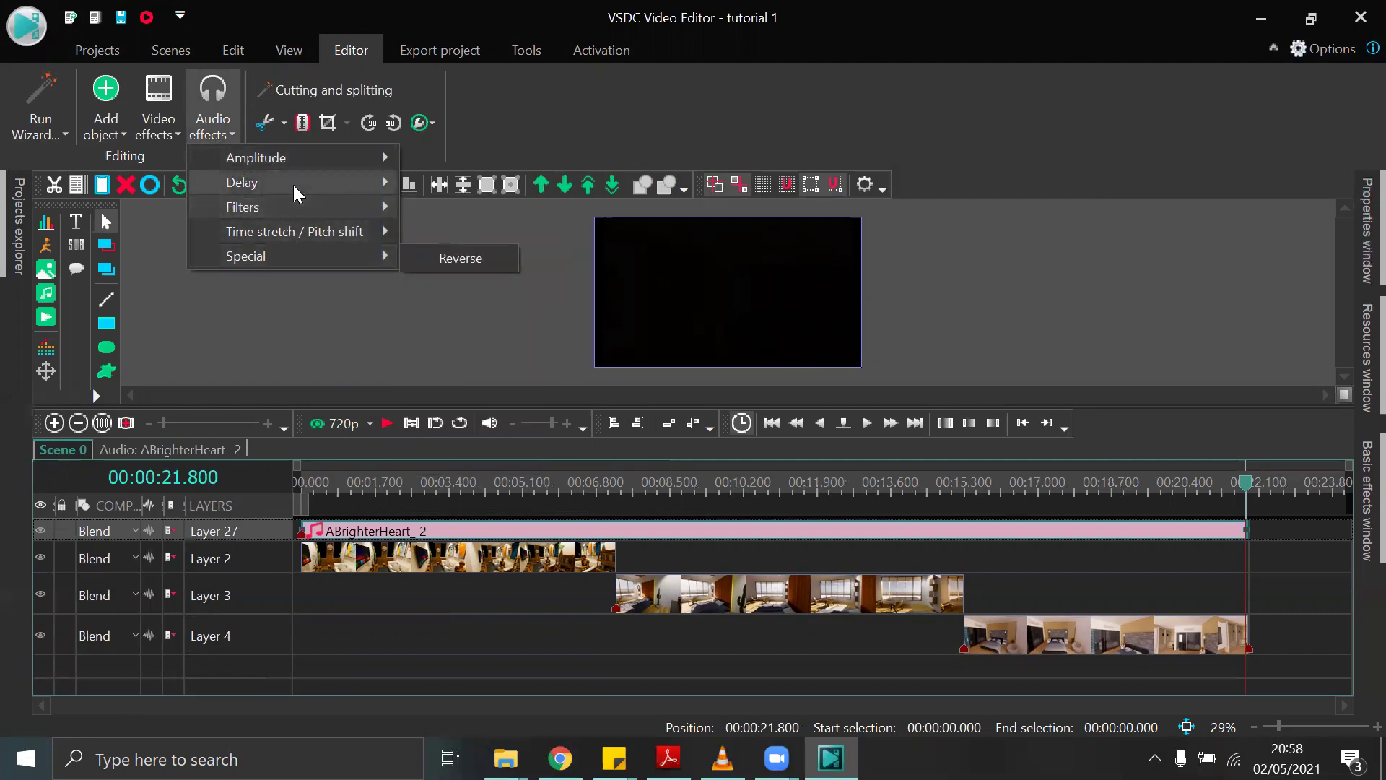
mouse_move(294, 156)
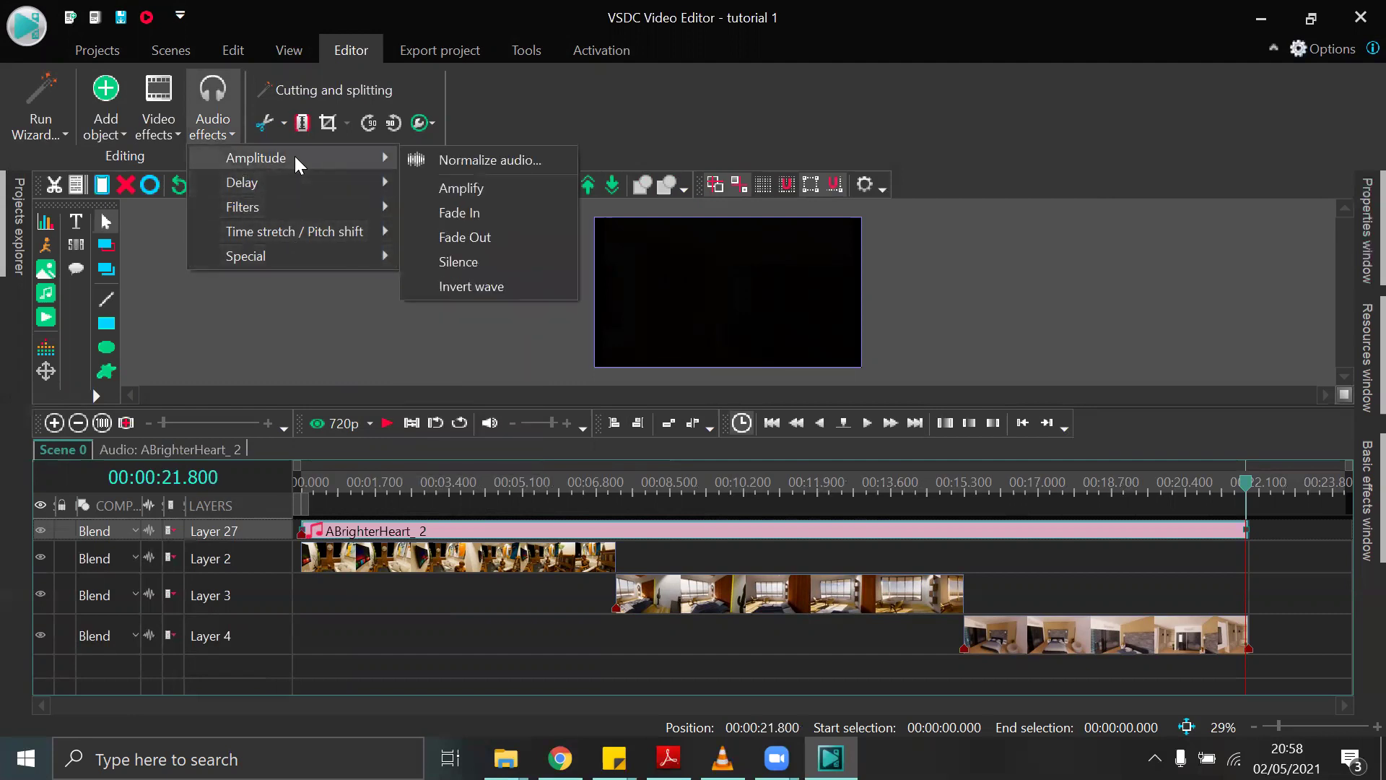
click(449, 238)
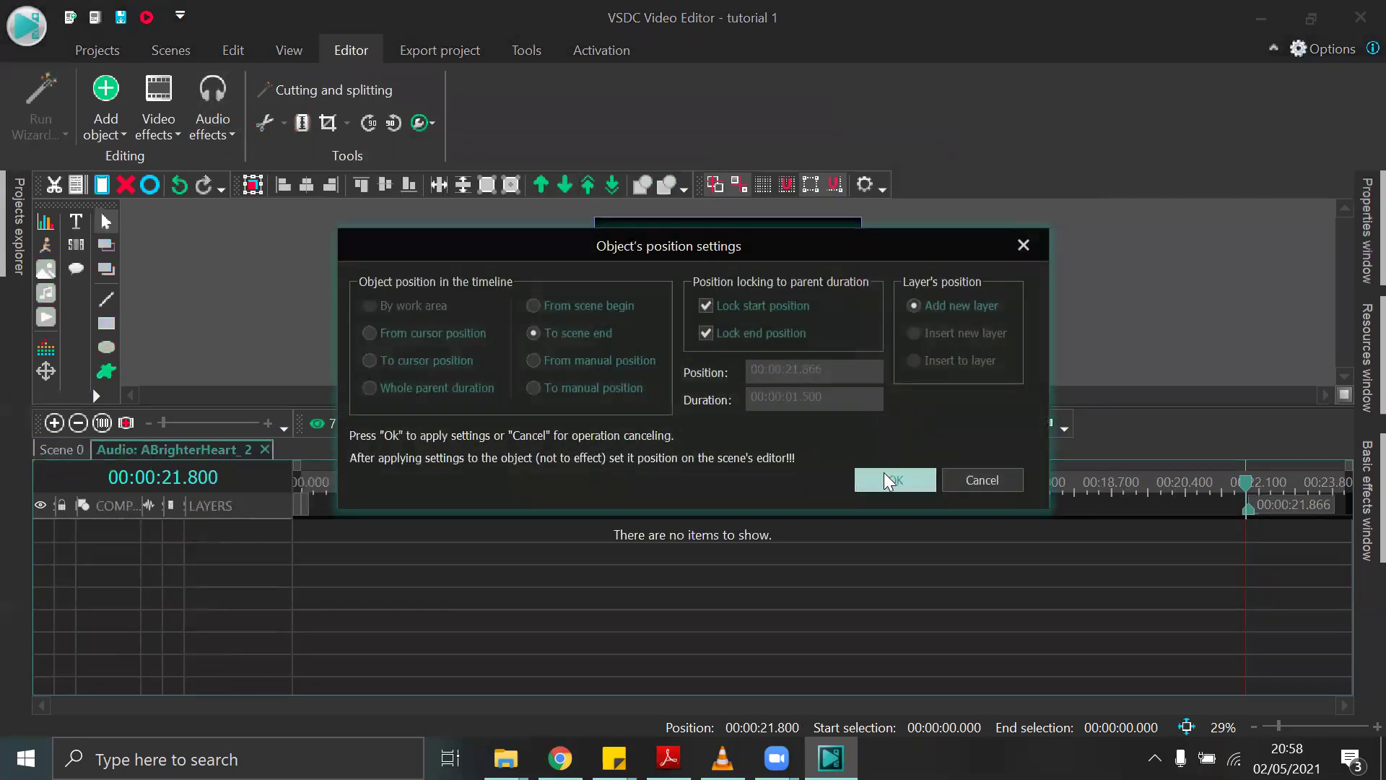
click(888, 480)
drag(1185, 525, 1090, 531)
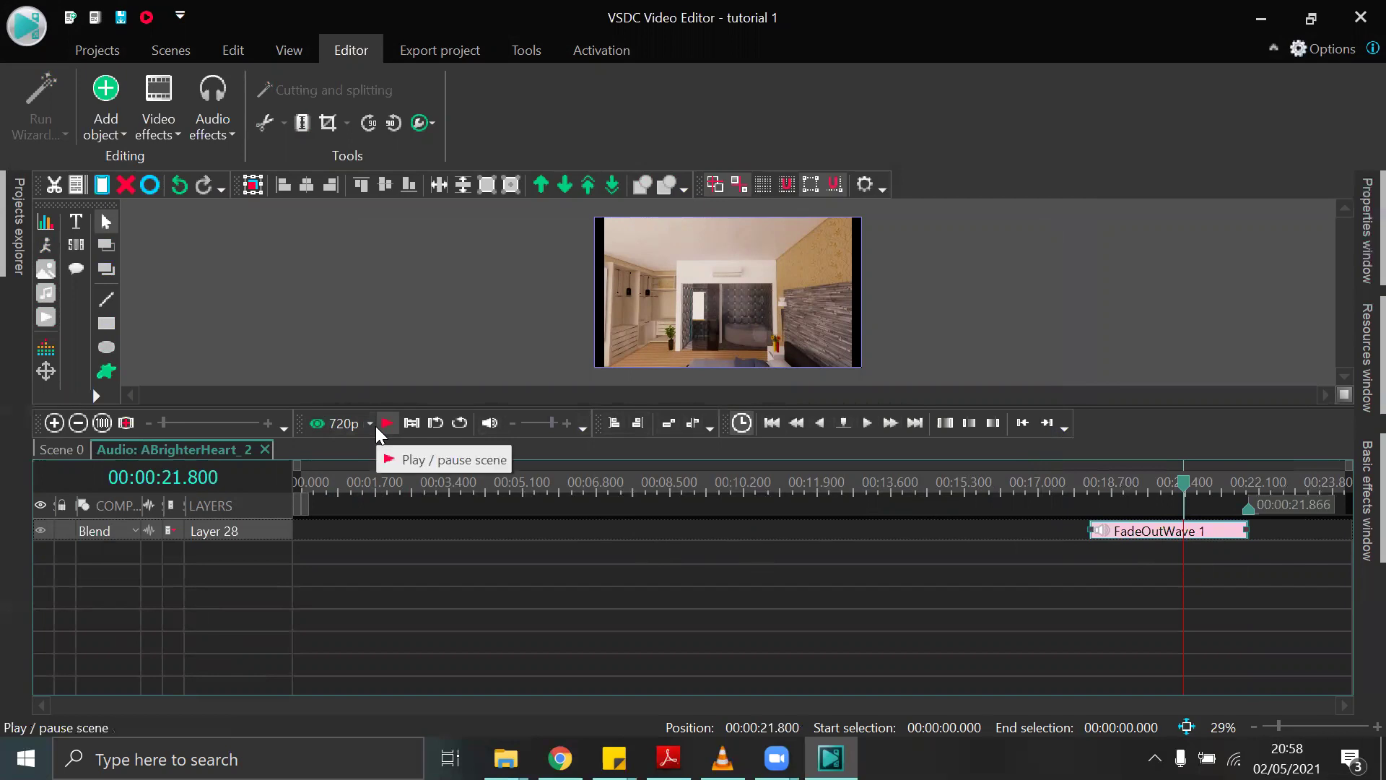
Return to Scene 0 and play back the end and the beginning of the scene to check the music.
click(52, 451)
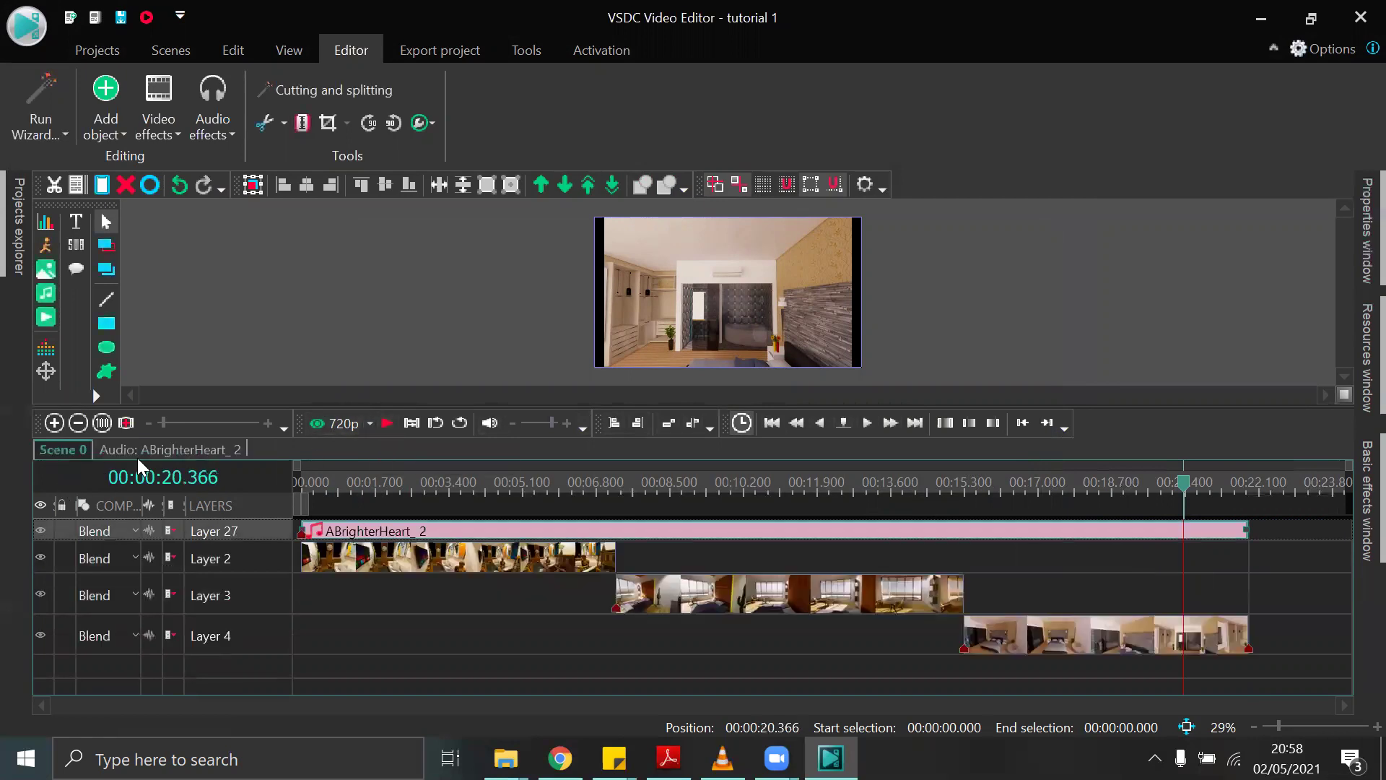
click(383, 426)
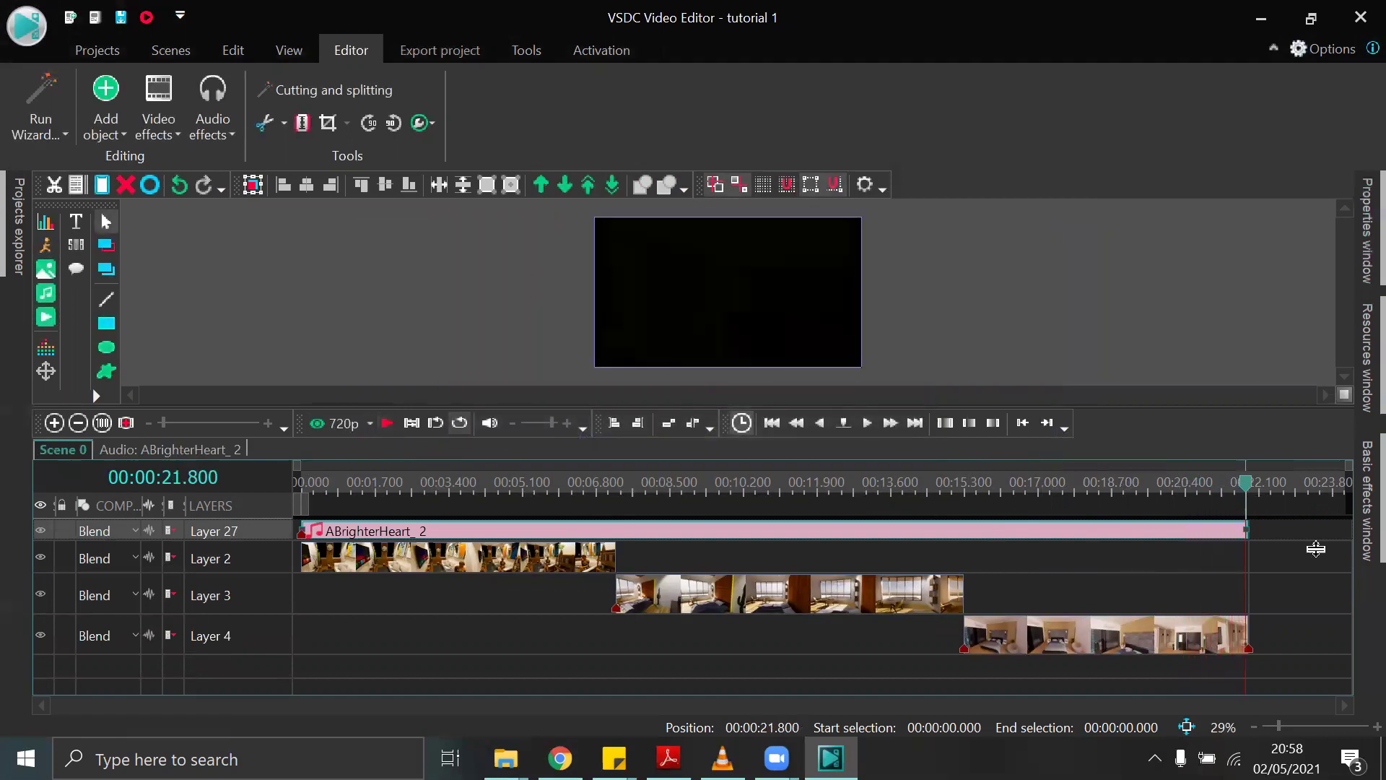
key(Home)
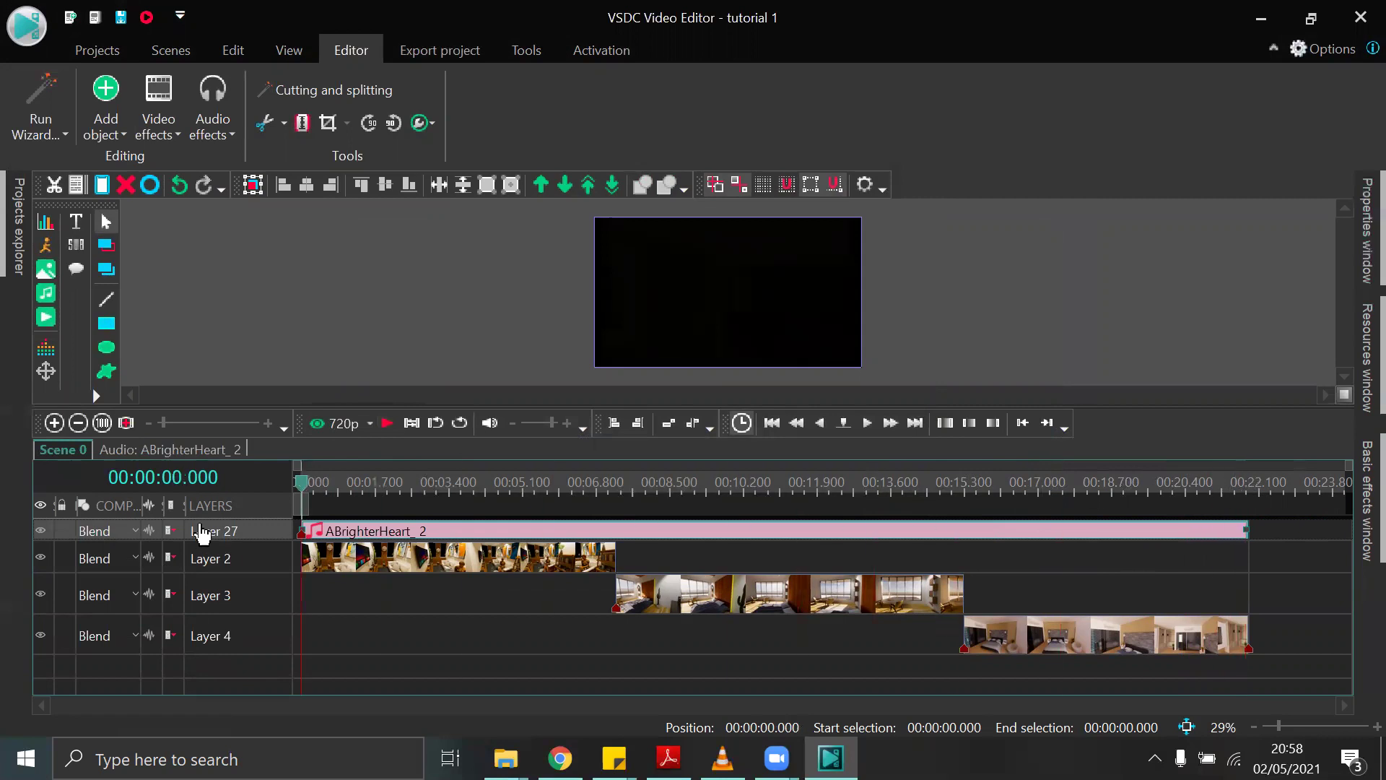
click(387, 425)
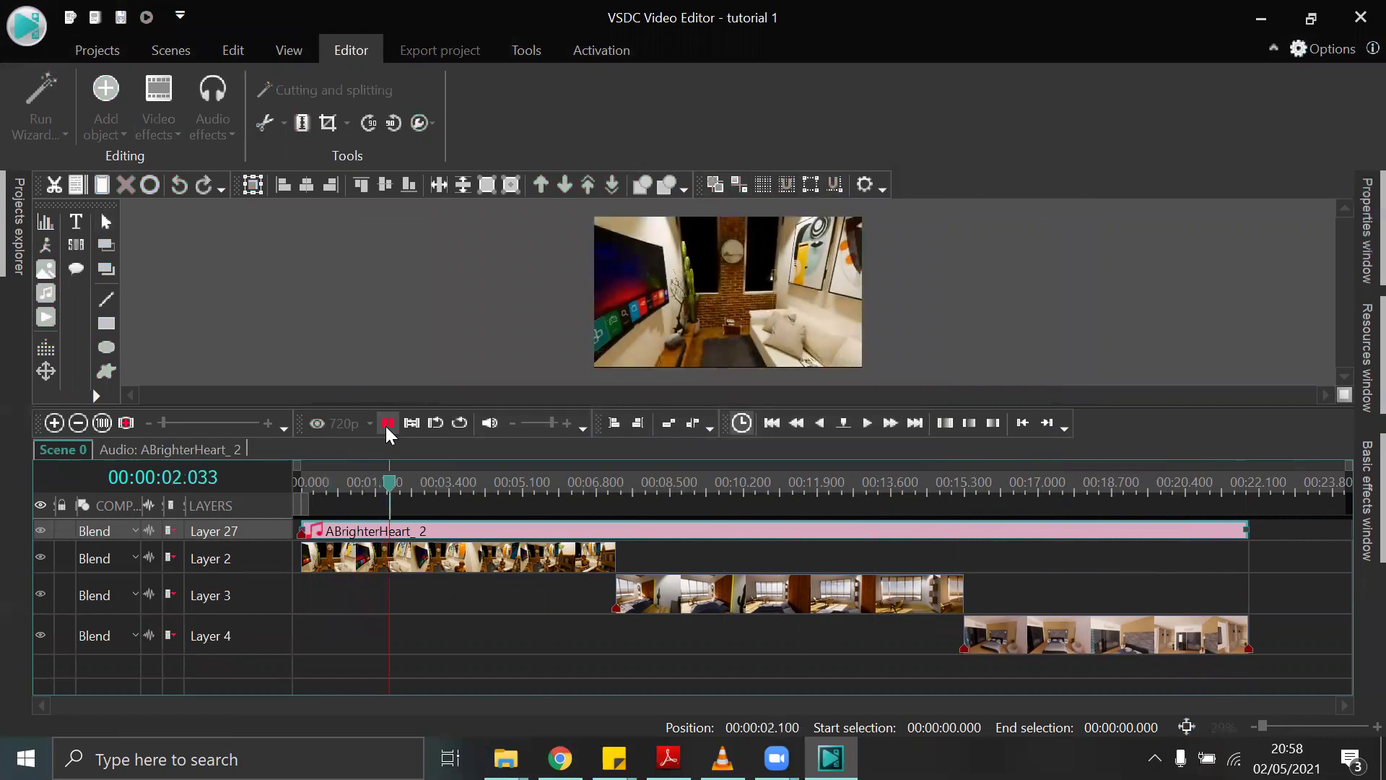
click(387, 424)
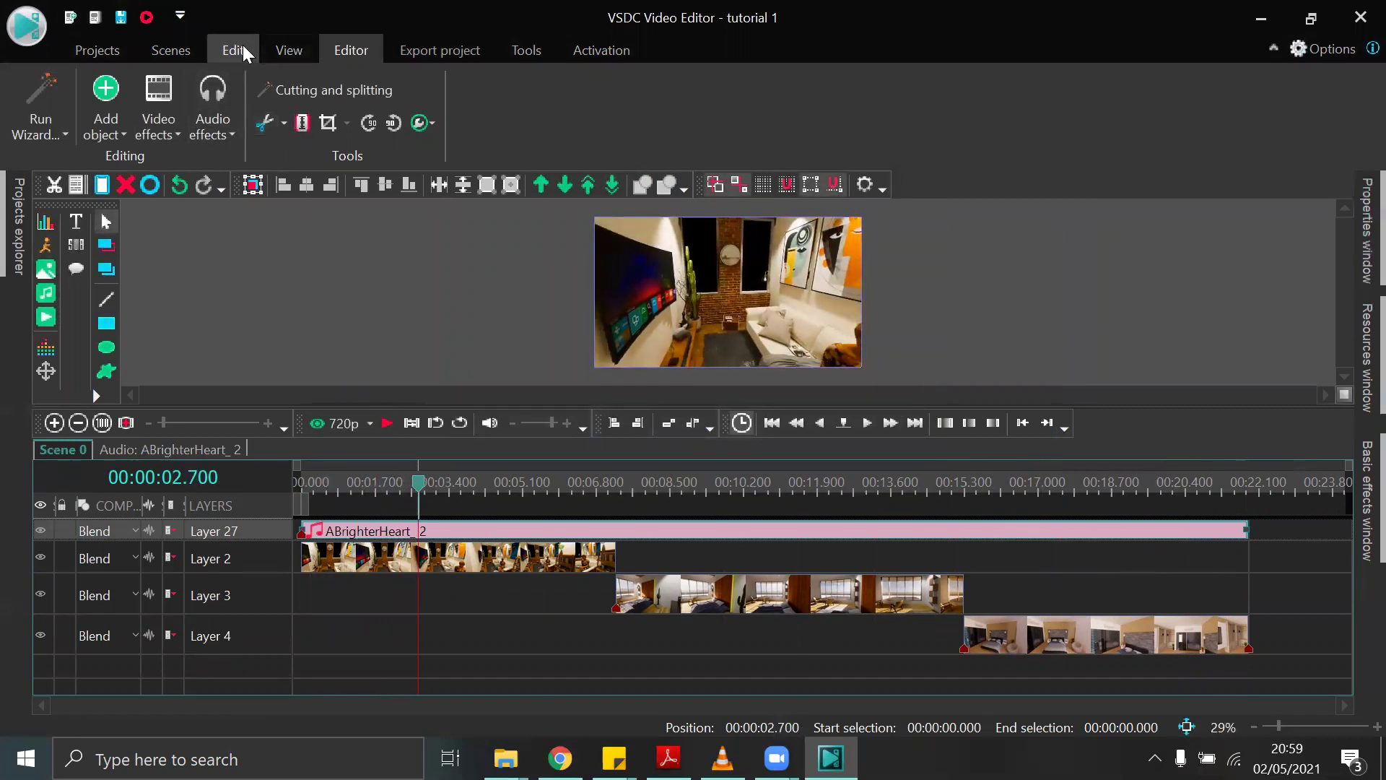
Add a Fade In audio effect to the music from the scene beginning on a newly inserted layer, extended to about 3 seconds.
click(212, 119)
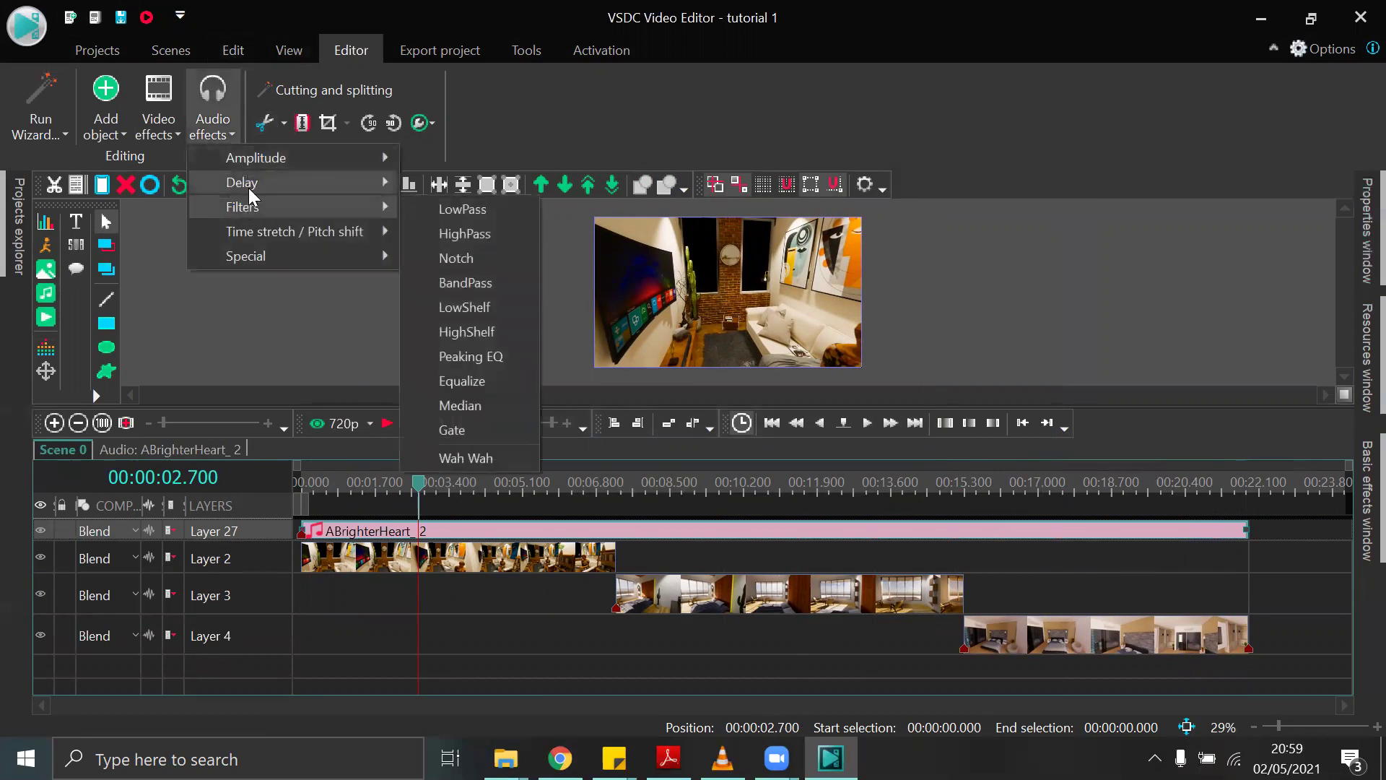
mouse_move(260, 161)
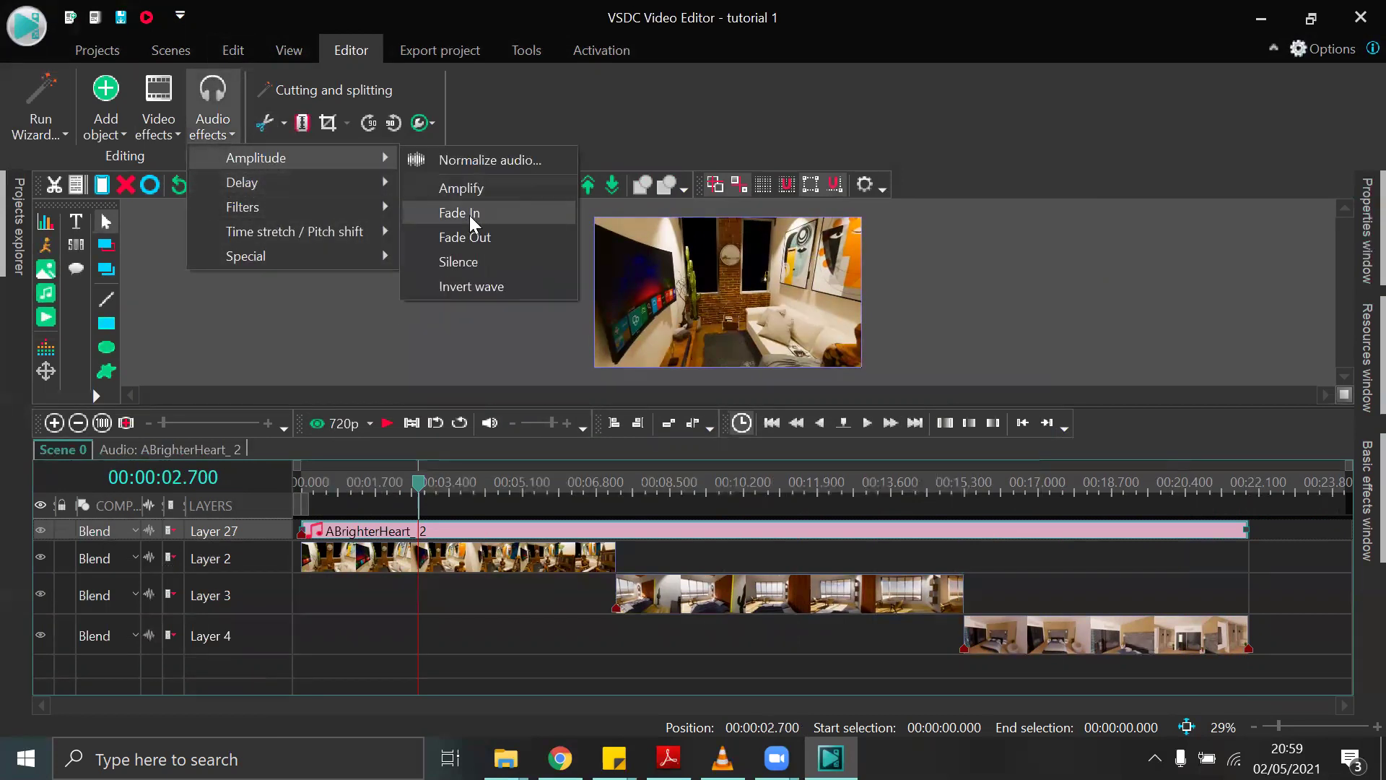
click(468, 237)
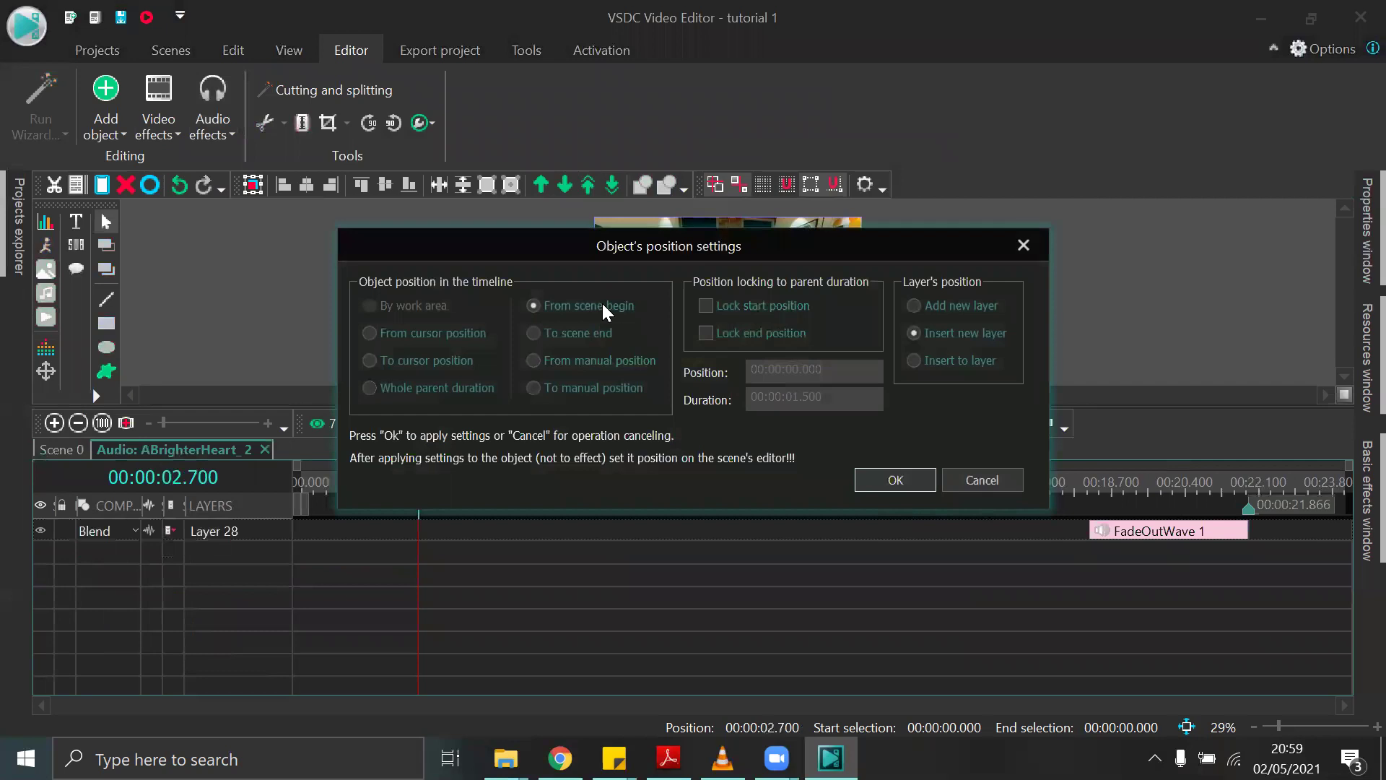
click(906, 485)
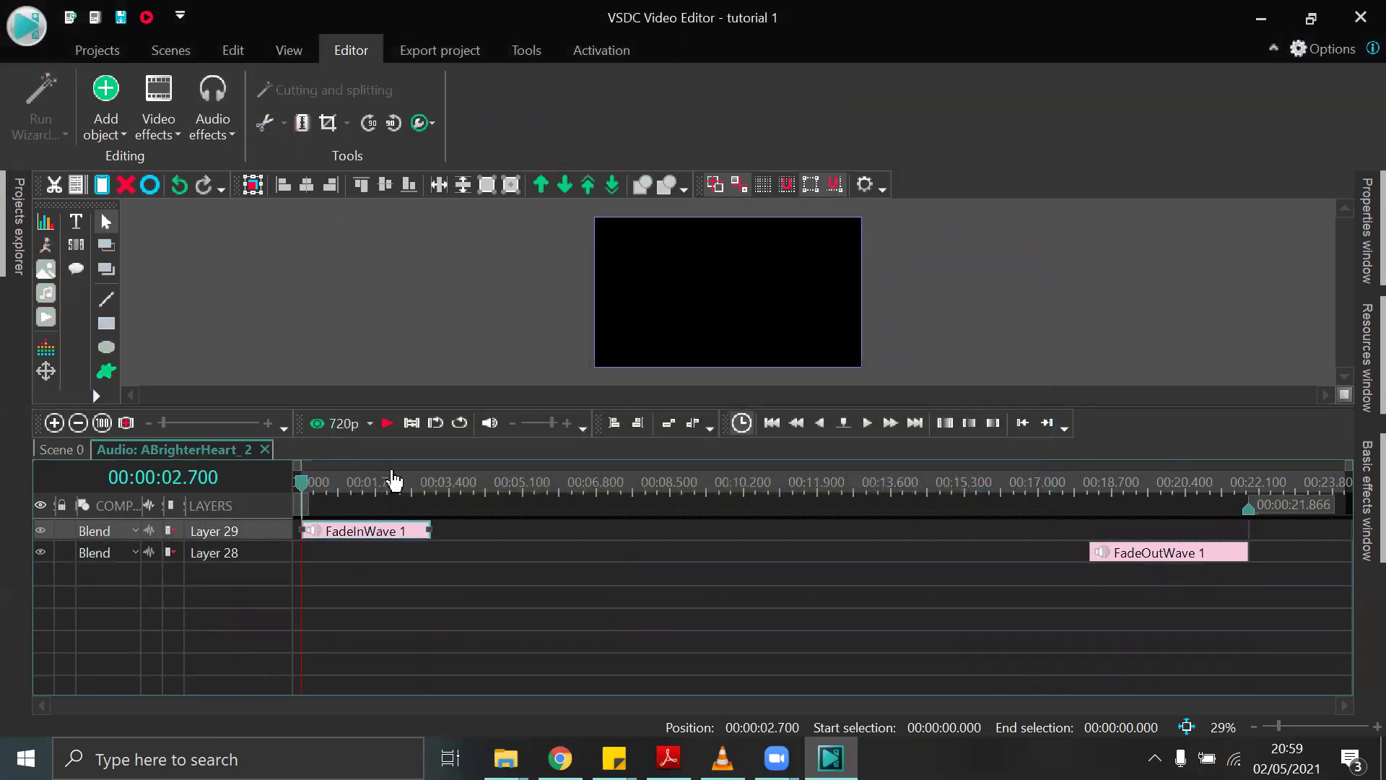
Play back the music's fade-in, return to Scene 0 and rewind to the start of the timeline.
click(385, 424)
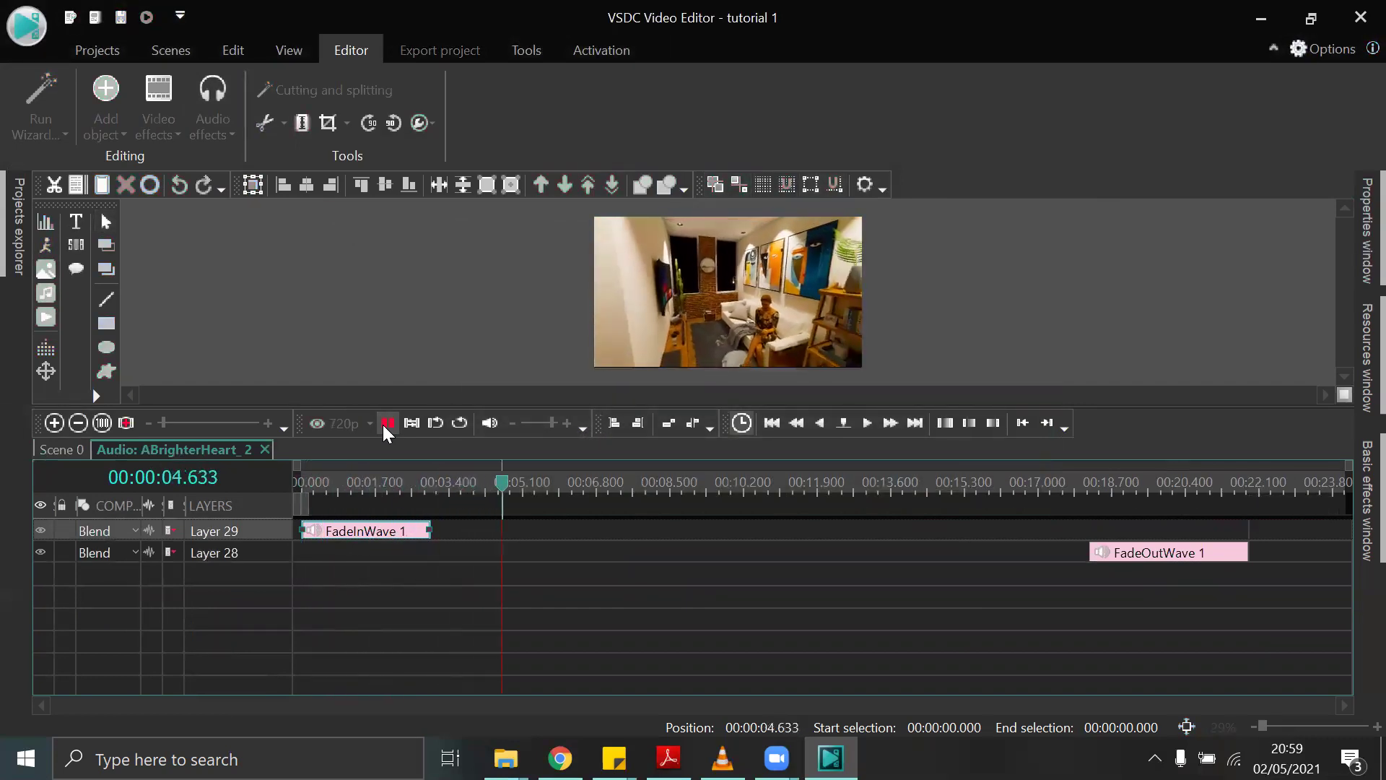
click(386, 425)
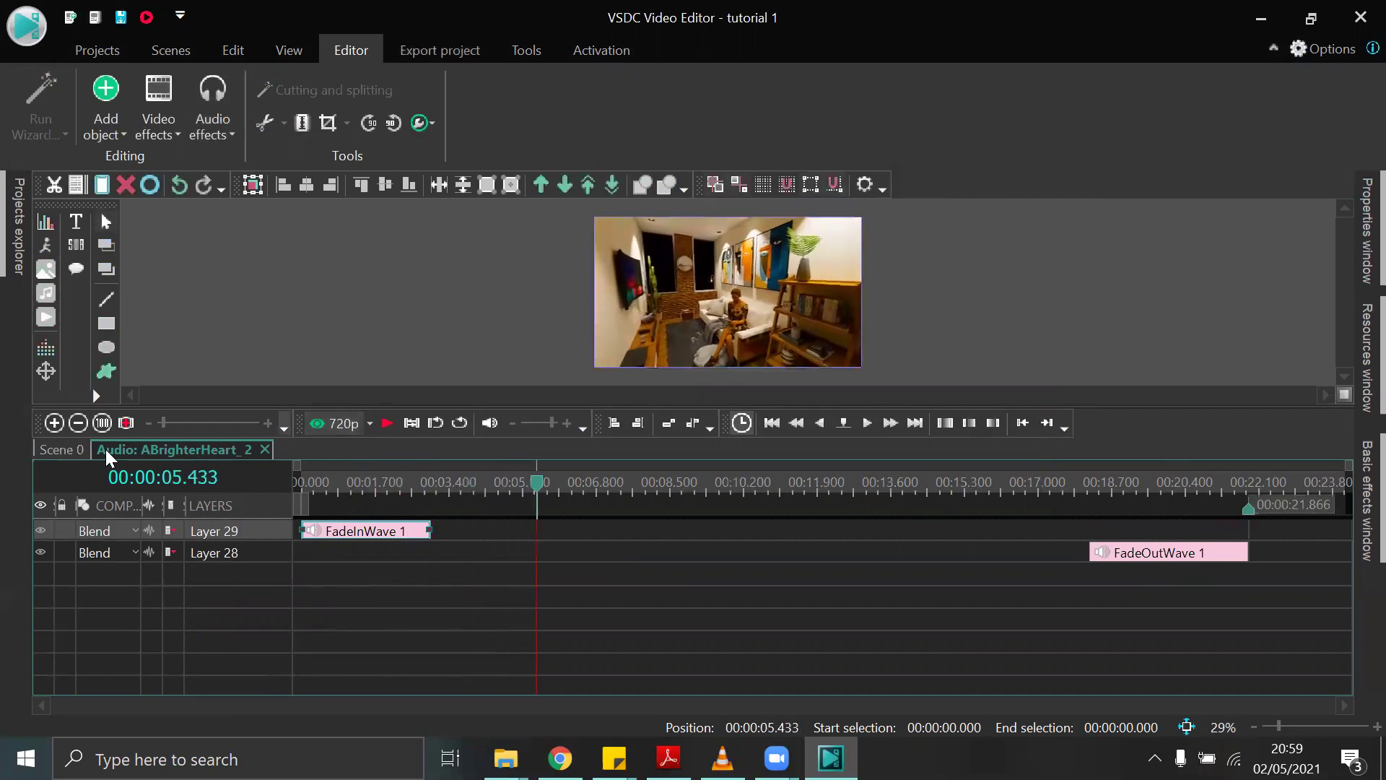
click(63, 449)
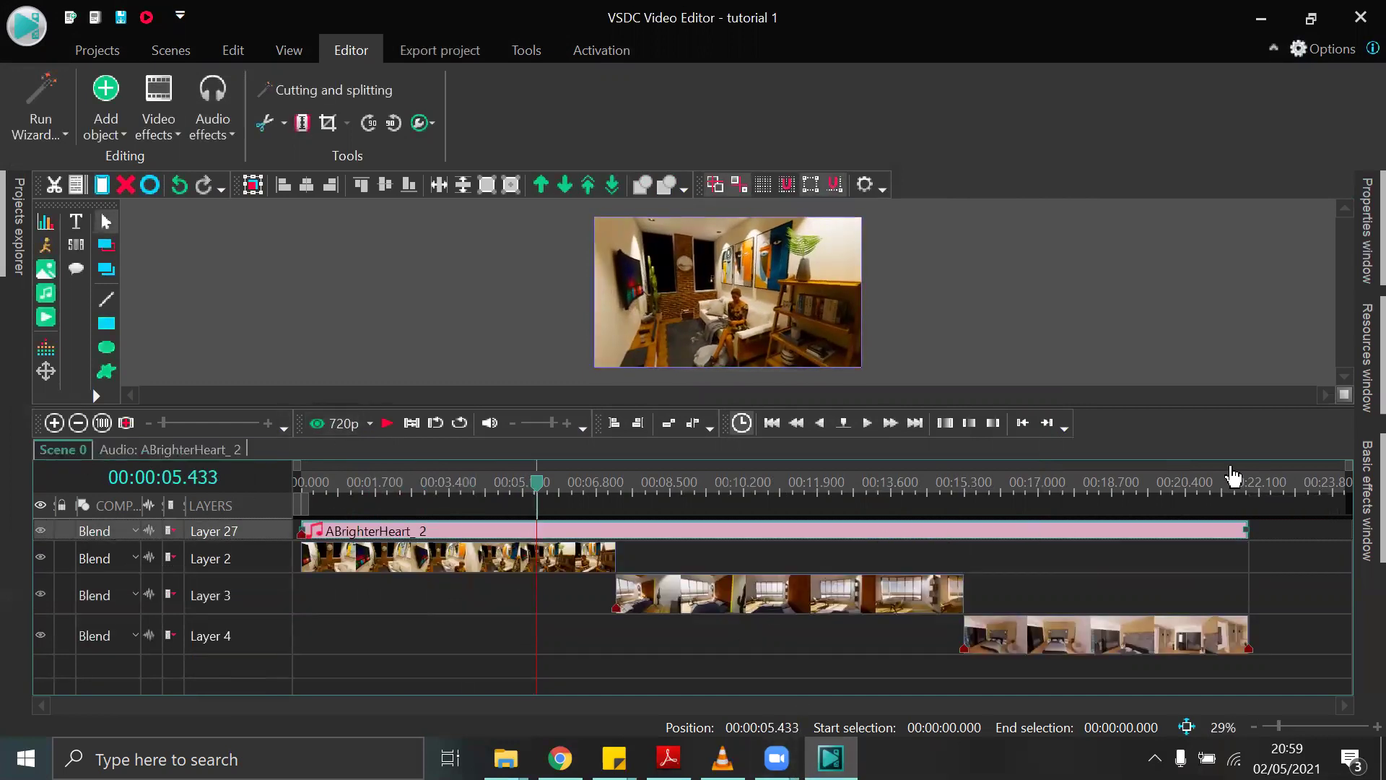
mouse_move(1351, 329)
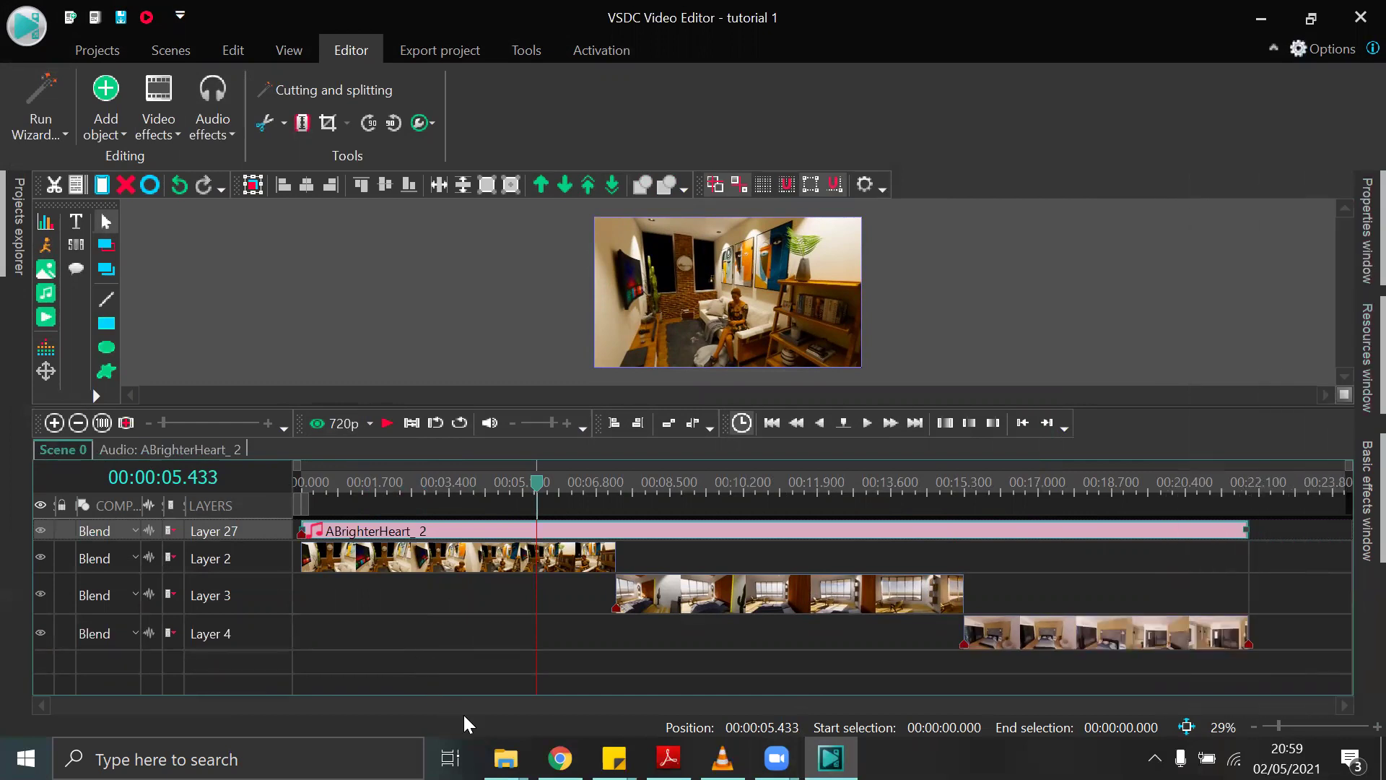
drag(536, 500, 211, 528)
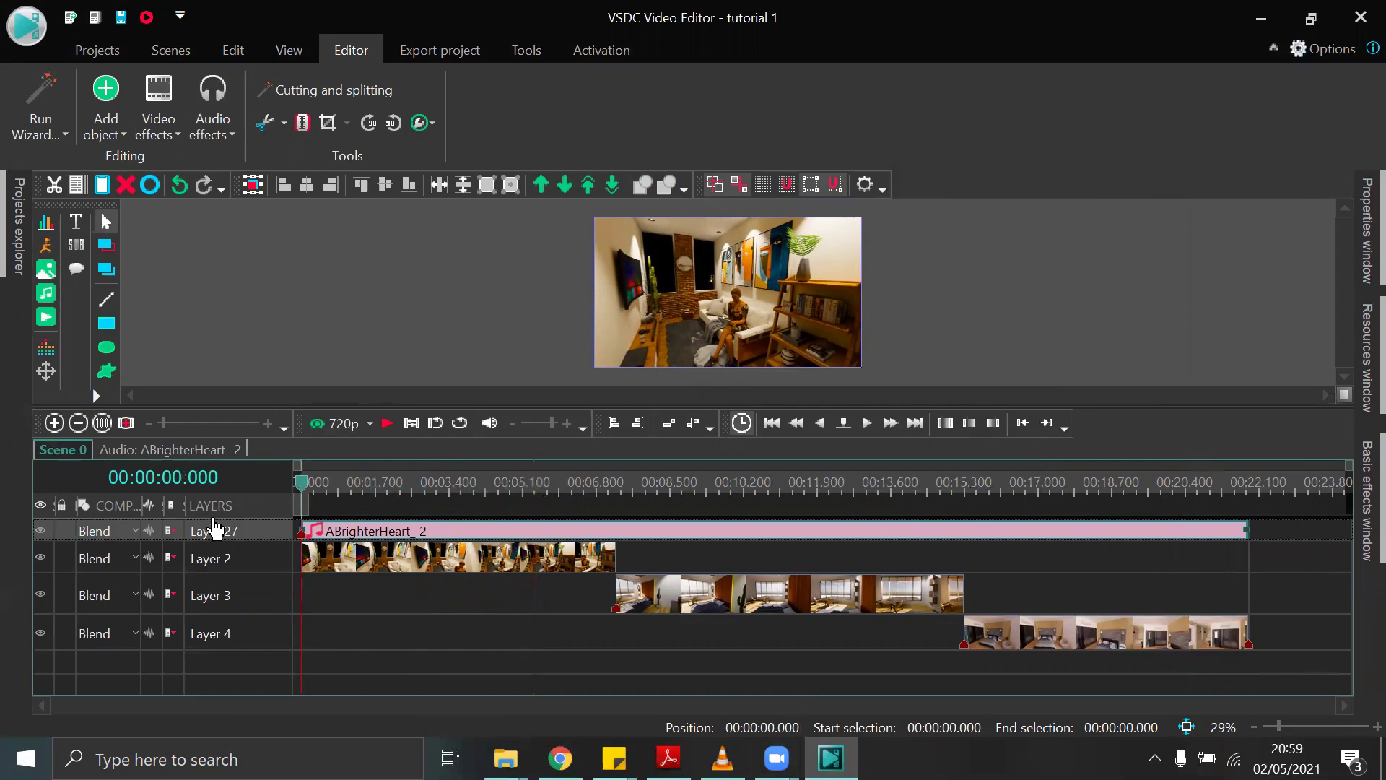
Add the image Untitled-Artwork to the scene on a new layer, starting from the cursor position at the scene beginning.
mouse_move(505, 758)
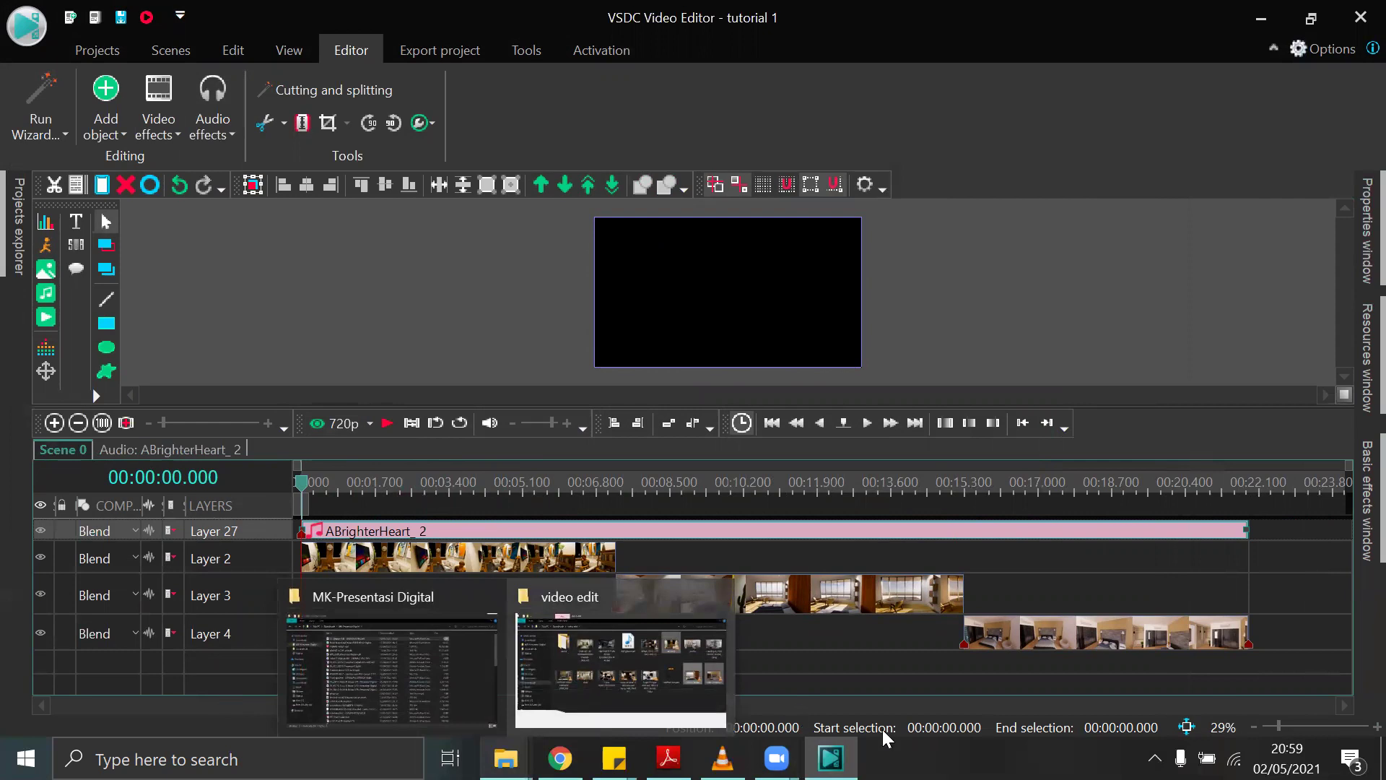
click(874, 671)
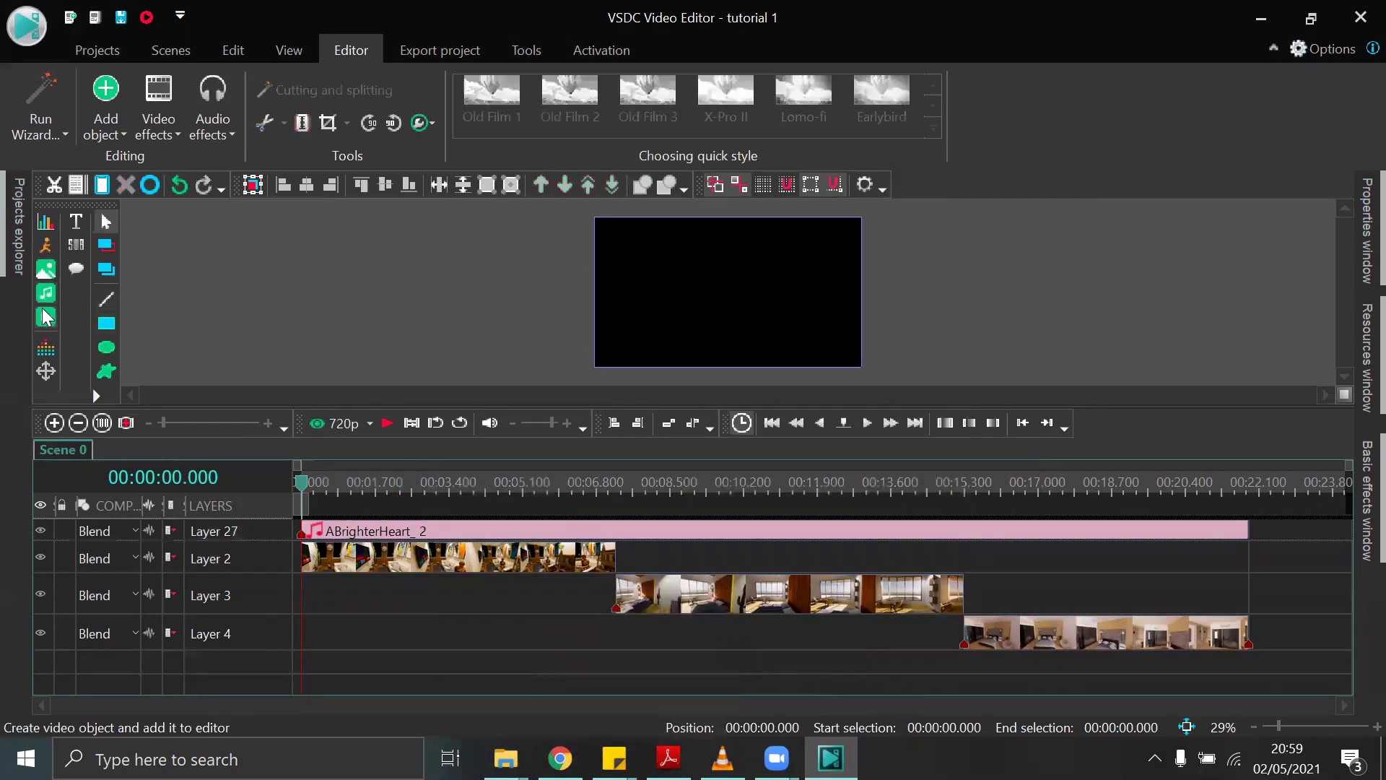
click(45, 272)
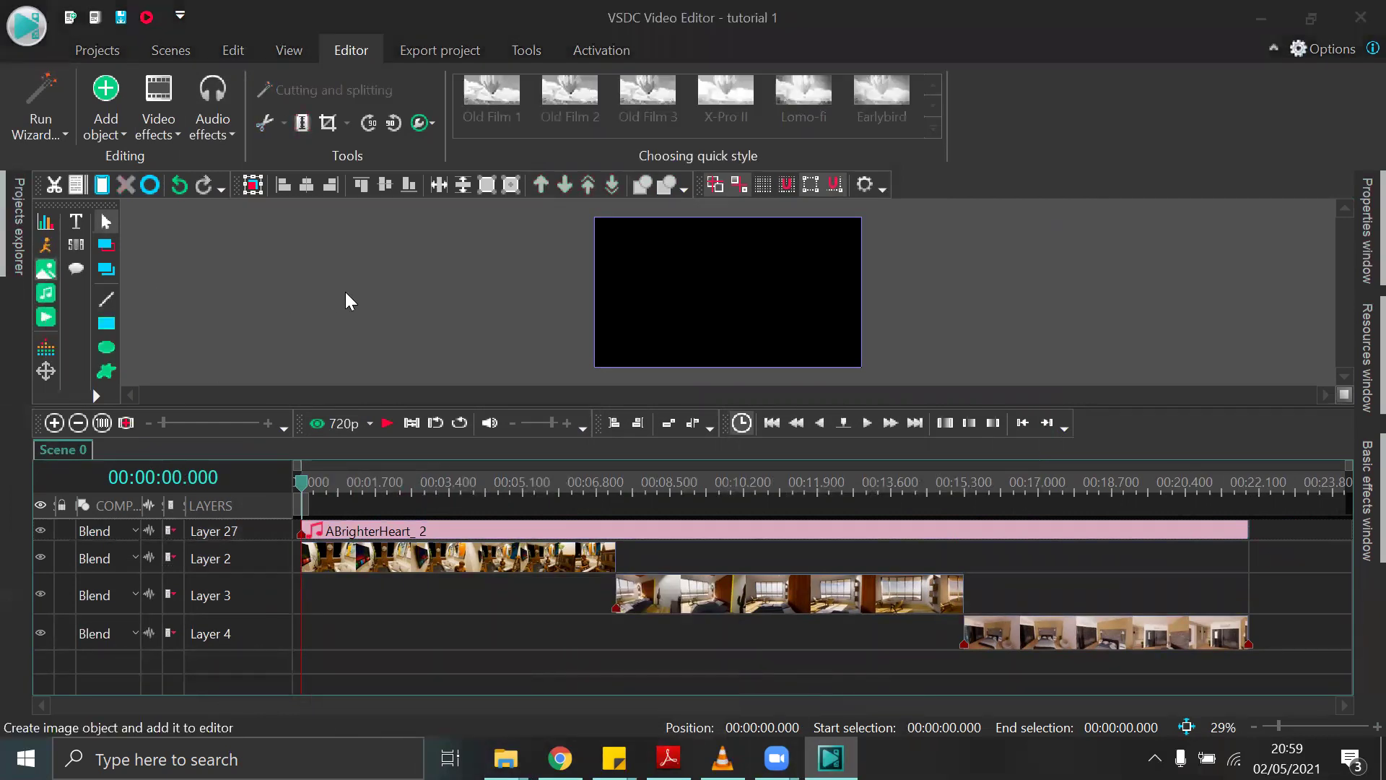
click(345, 292)
scroll(485, 335, down, 4)
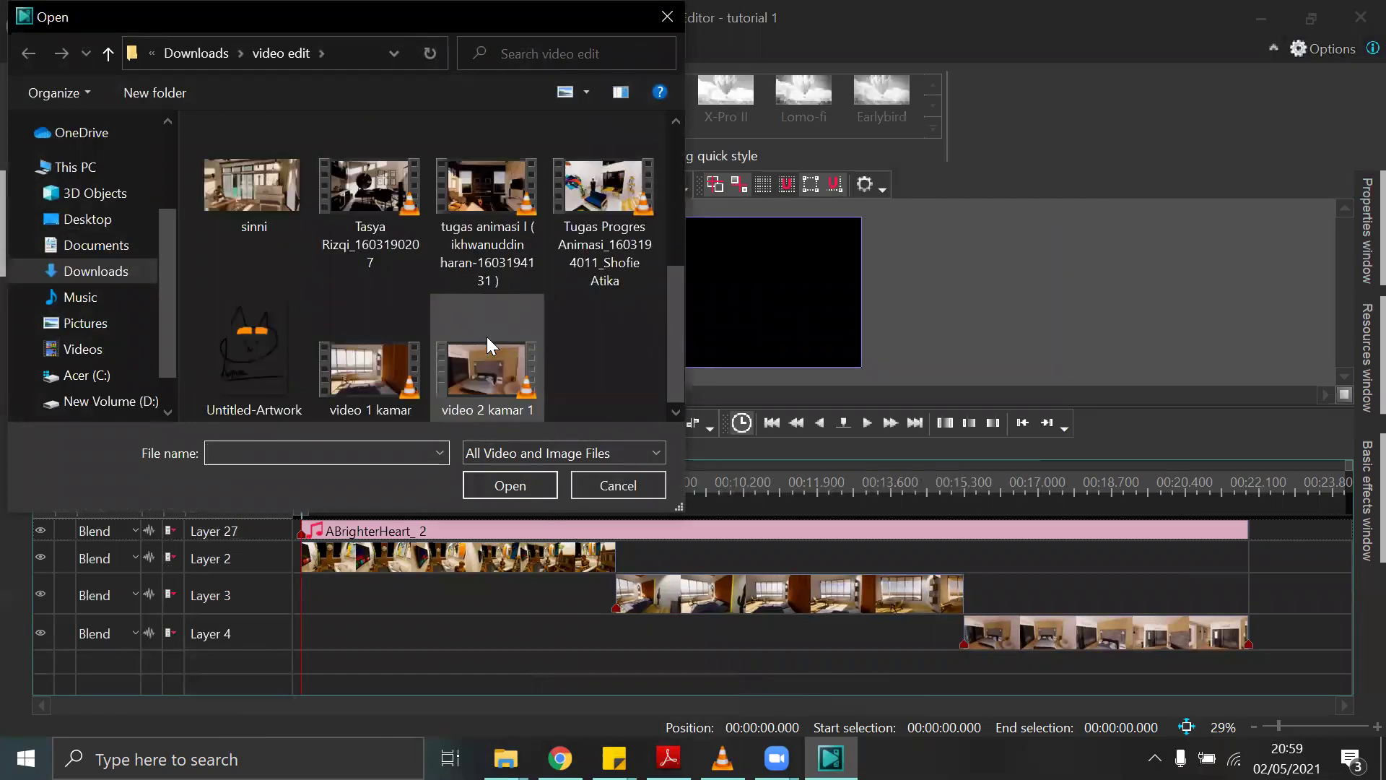
scroll(292, 366, up, 3)
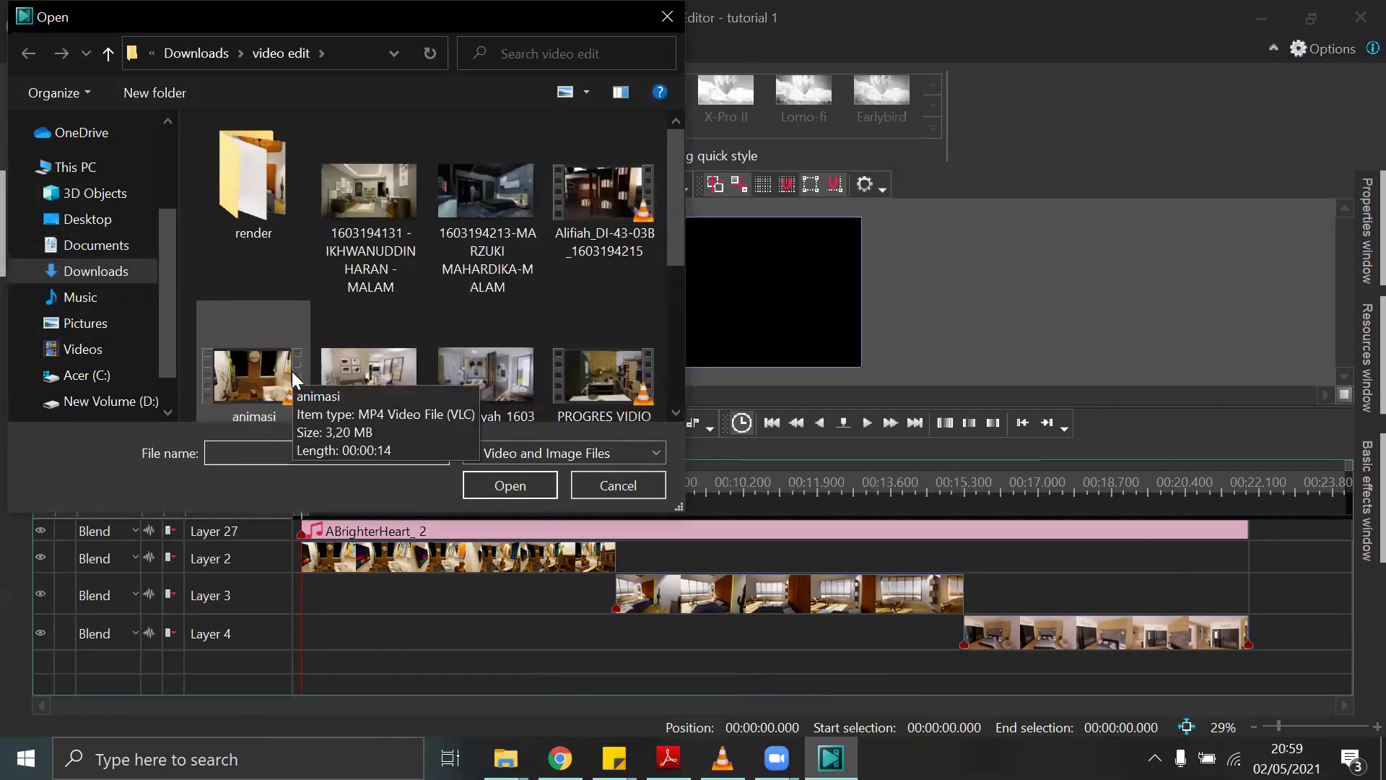
scroll(292, 371, down, 3)
click(264, 361)
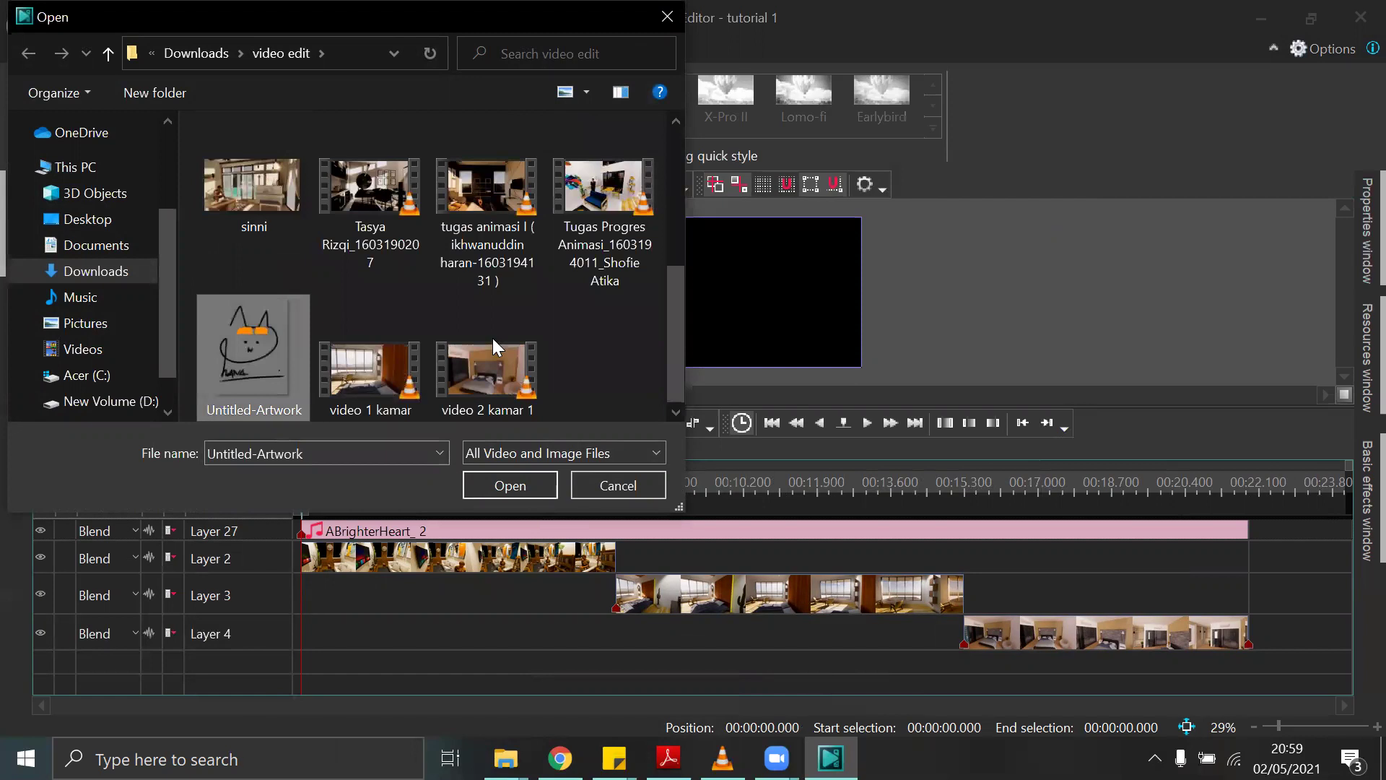
scroll(376, 361, up, 3)
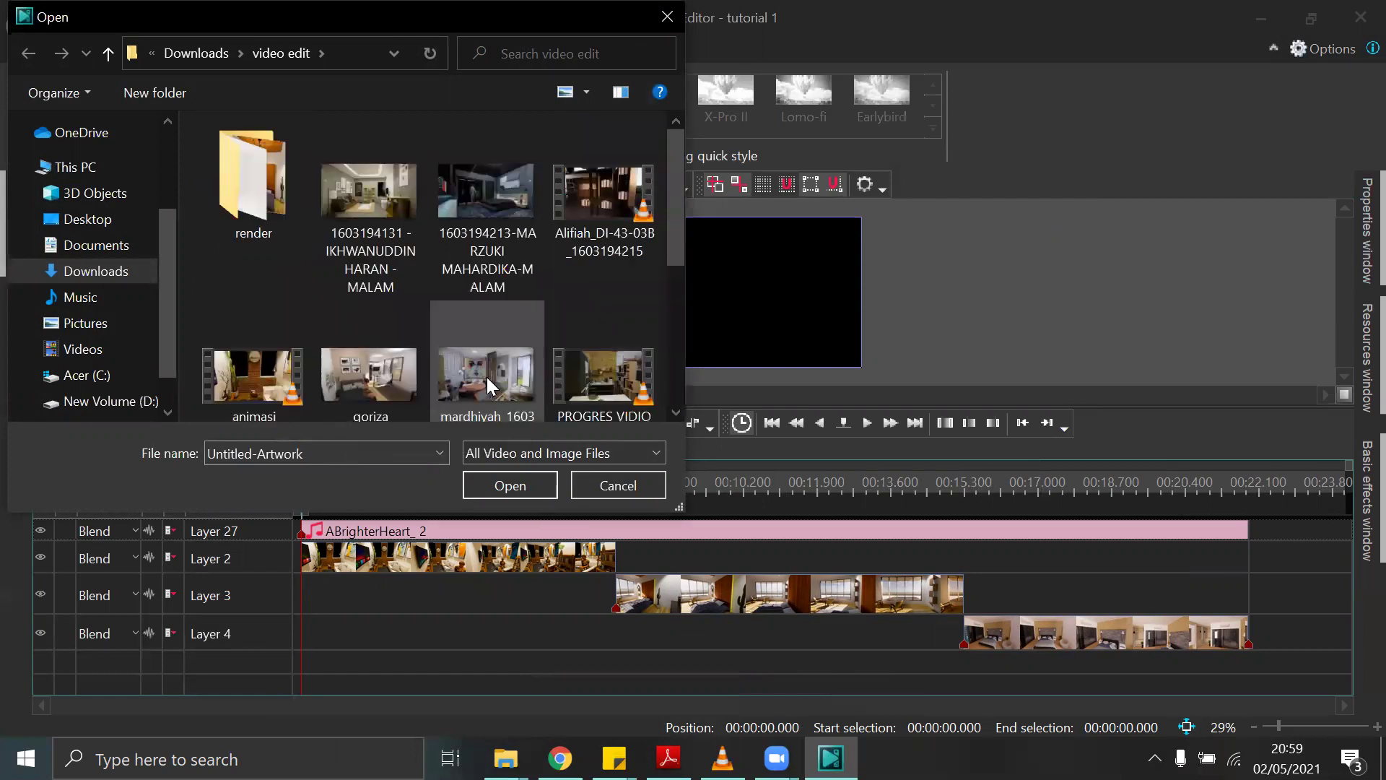
scroll(389, 307, down, 3)
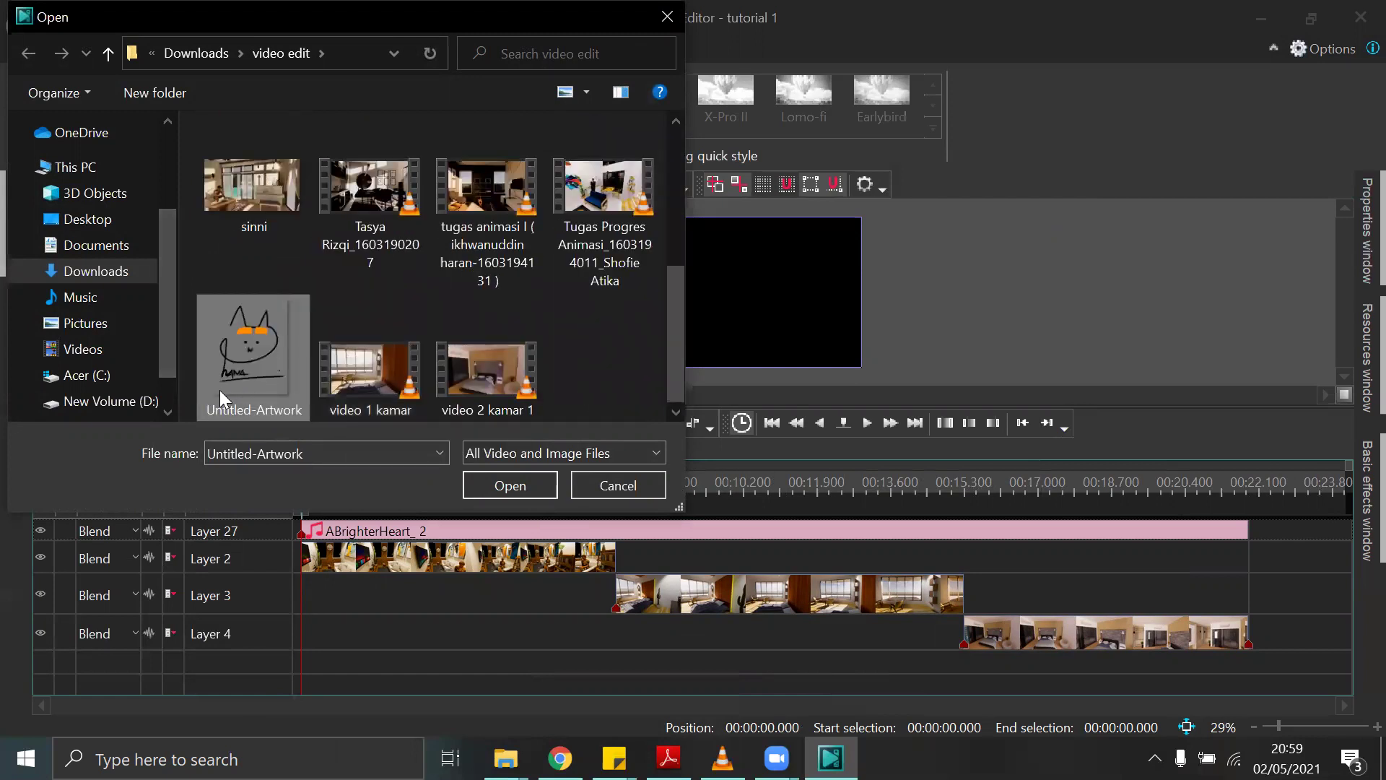
click(474, 488)
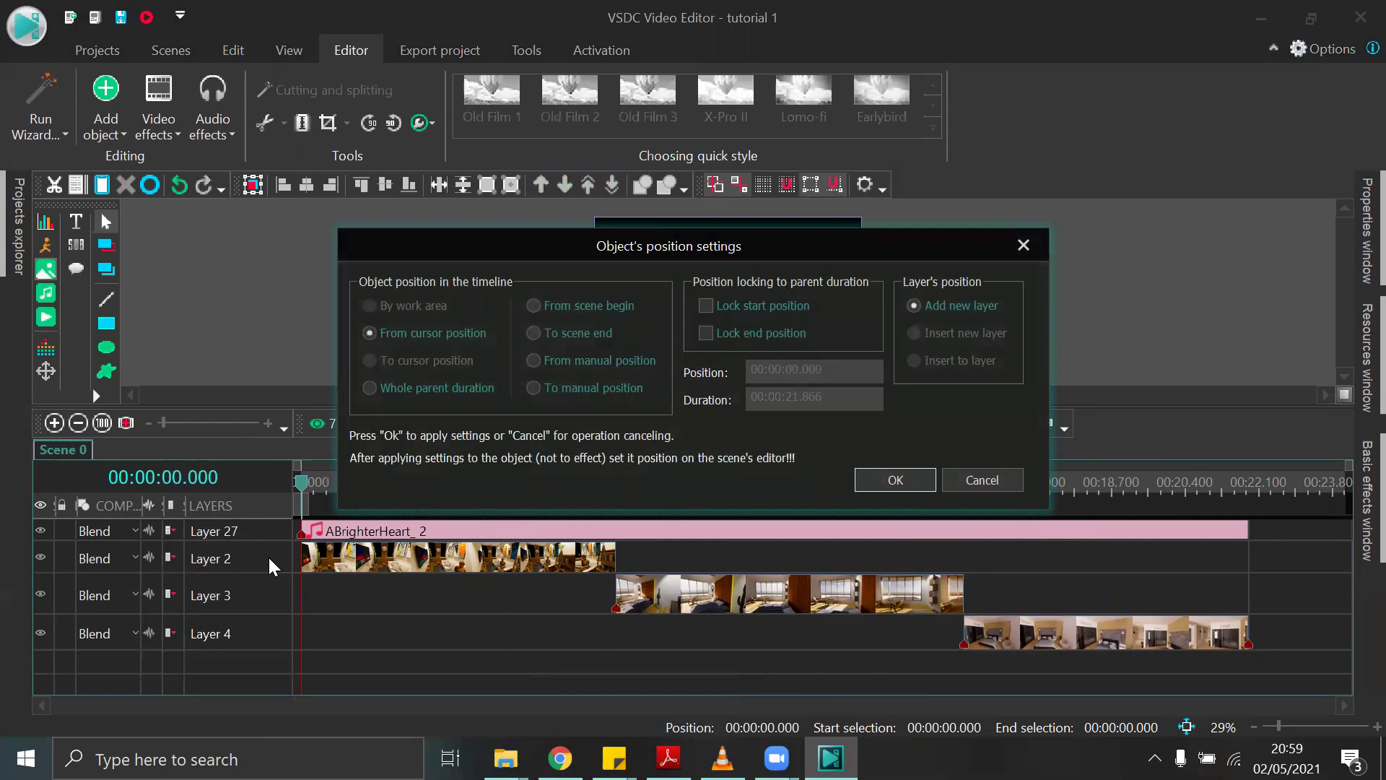
click(878, 481)
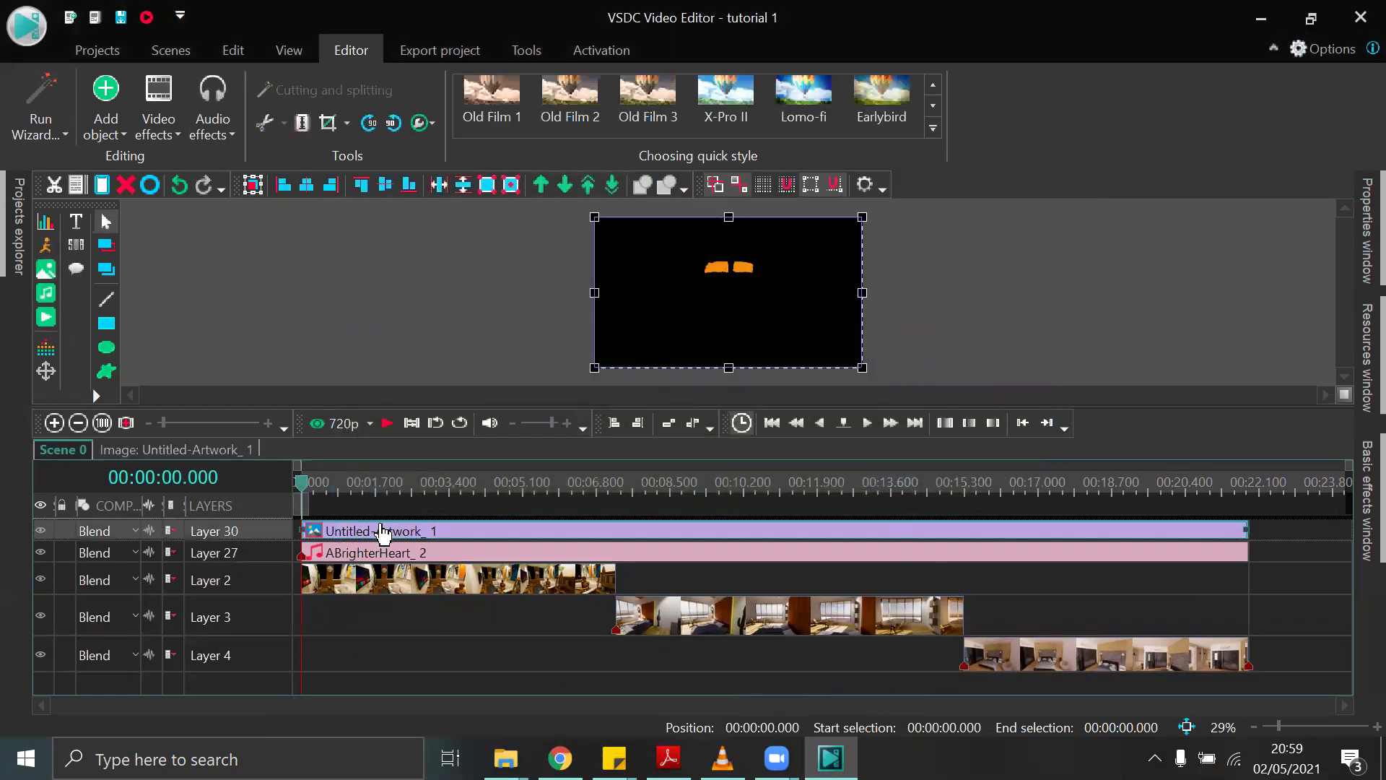
Reorder the artwork's layer so it sits directly beneath the music layer and above the video clip layers.
click(562, 189)
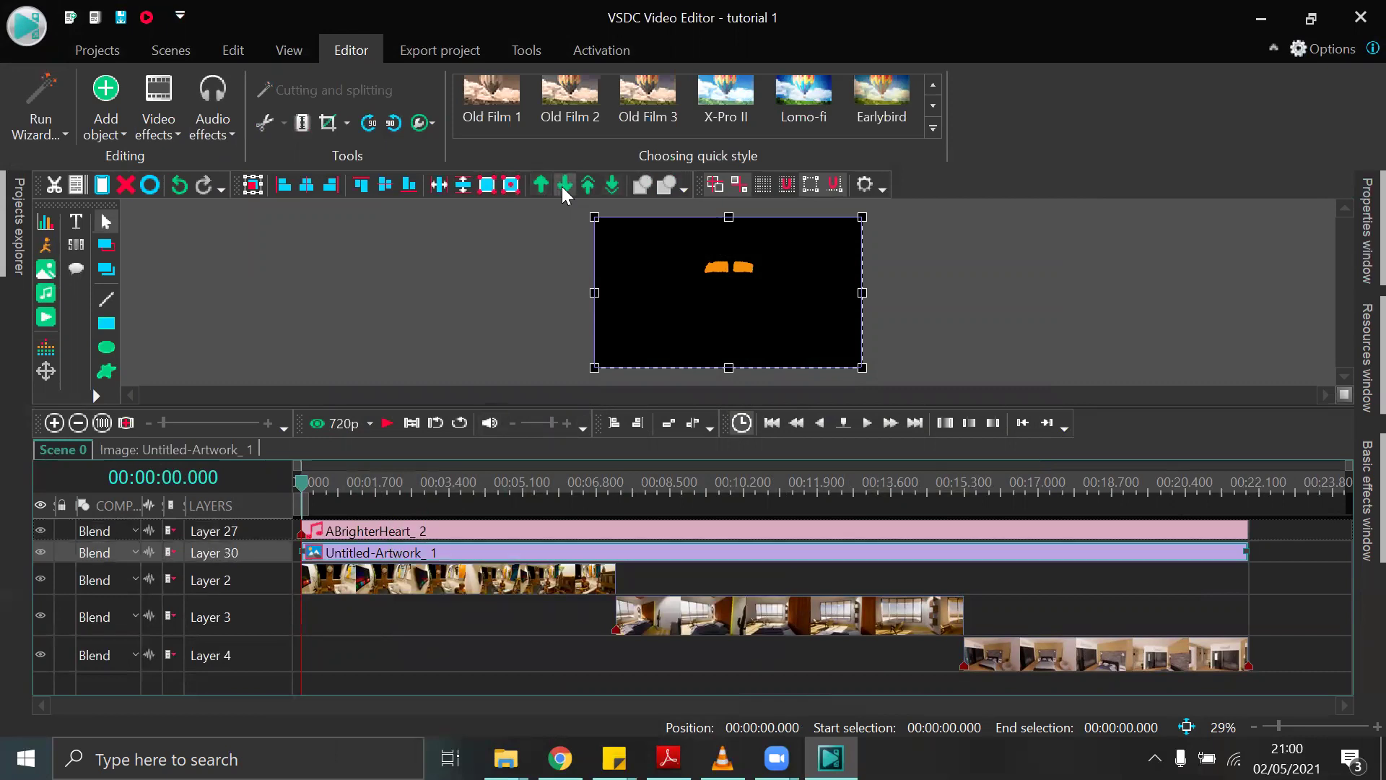
click(562, 187)
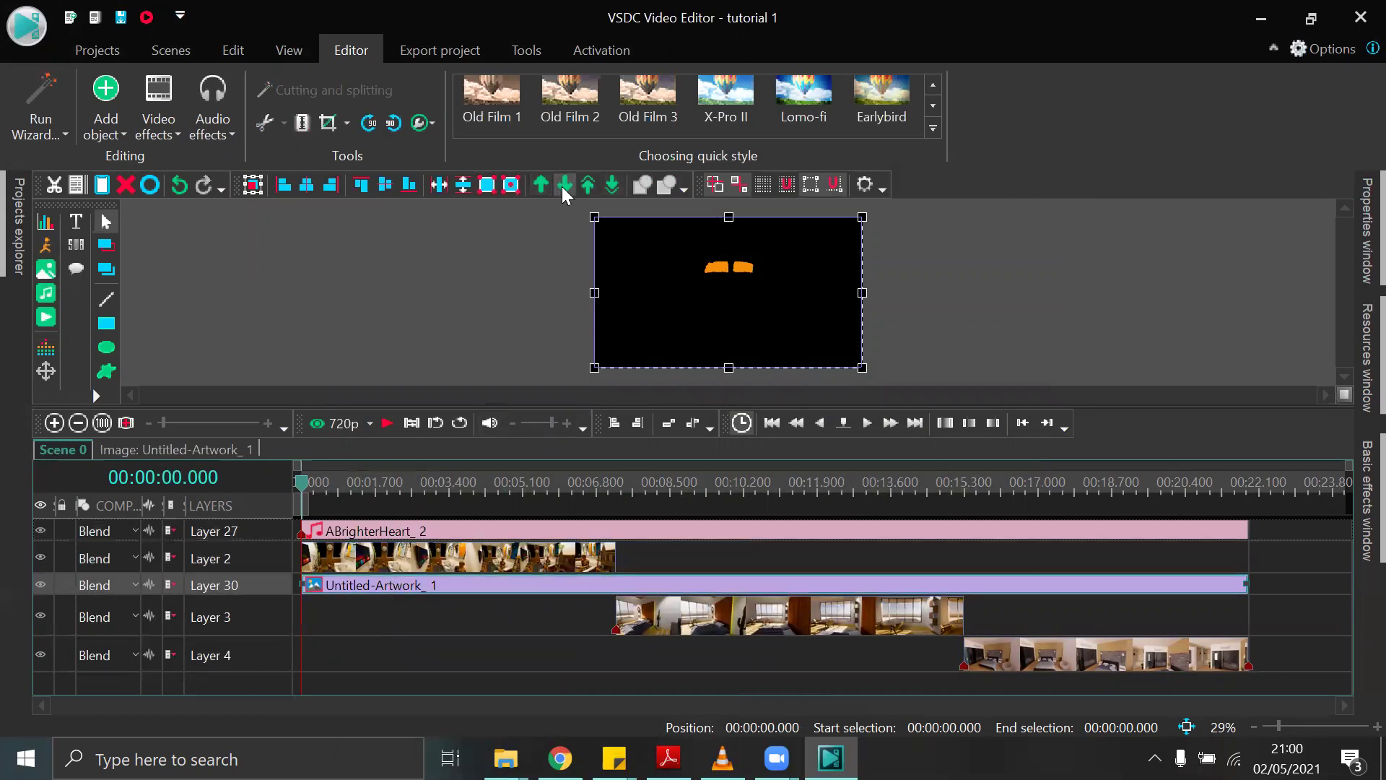
click(563, 188)
click(545, 183)
mouse_move(375, 567)
click(535, 185)
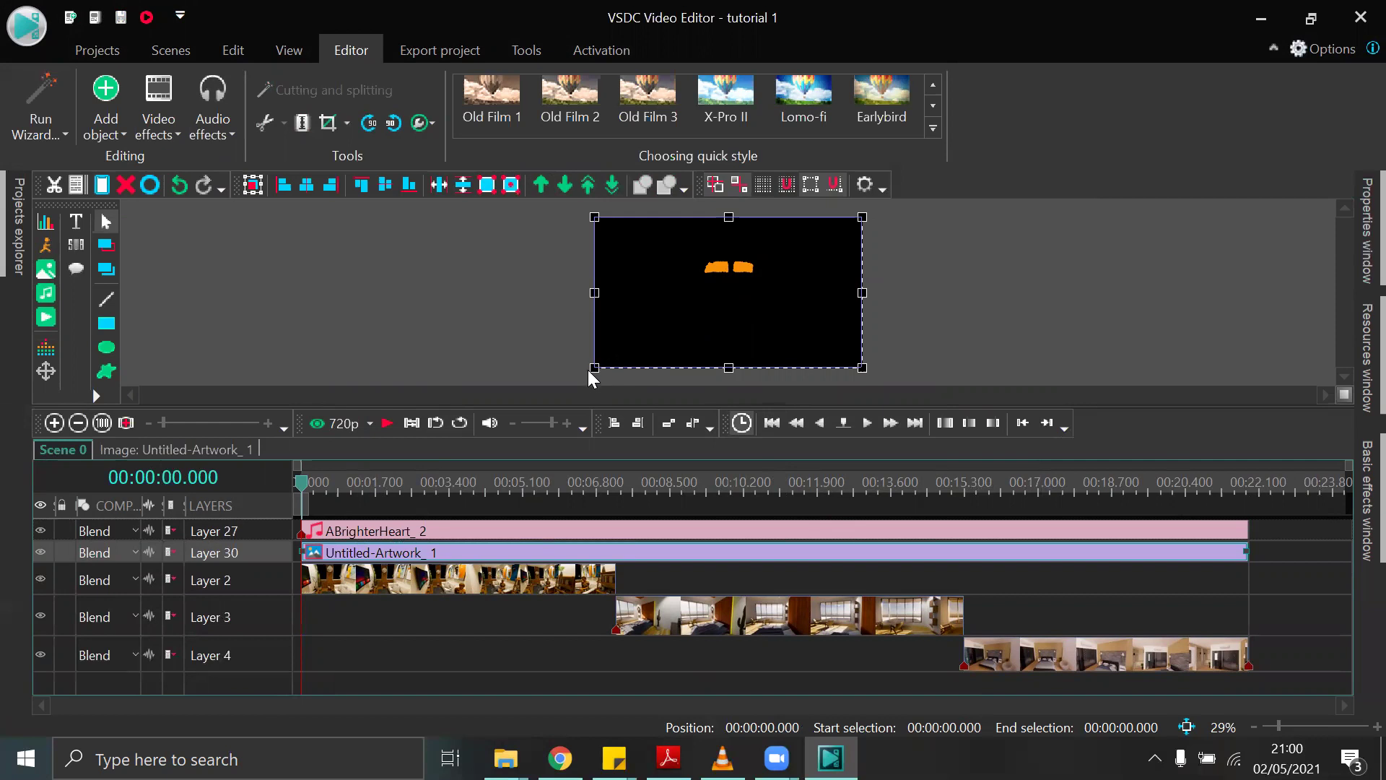
Shrink the artwork into a small watermark in the upper-right corner of the video frame, play back the scene and rewind to the start.
drag(594, 367, 816, 262)
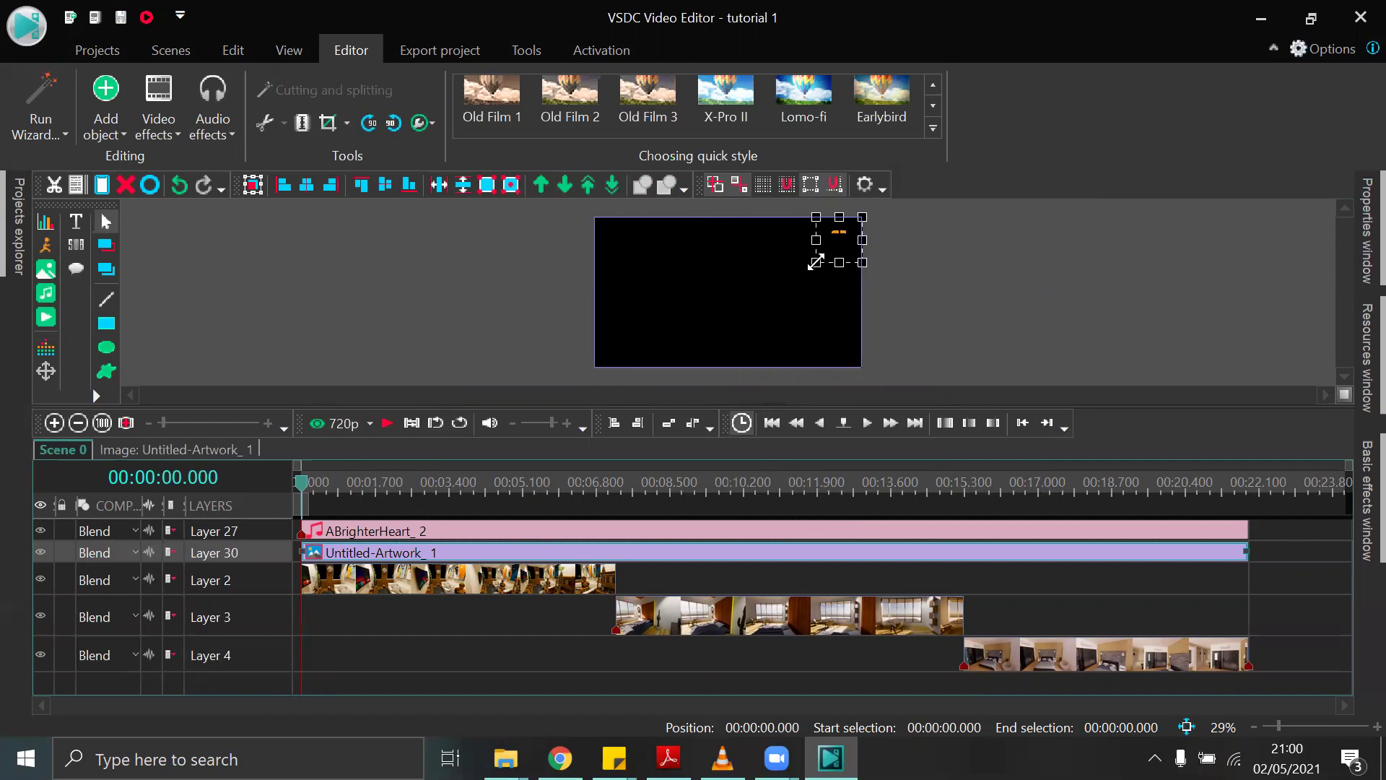
click(420, 333)
click(387, 423)
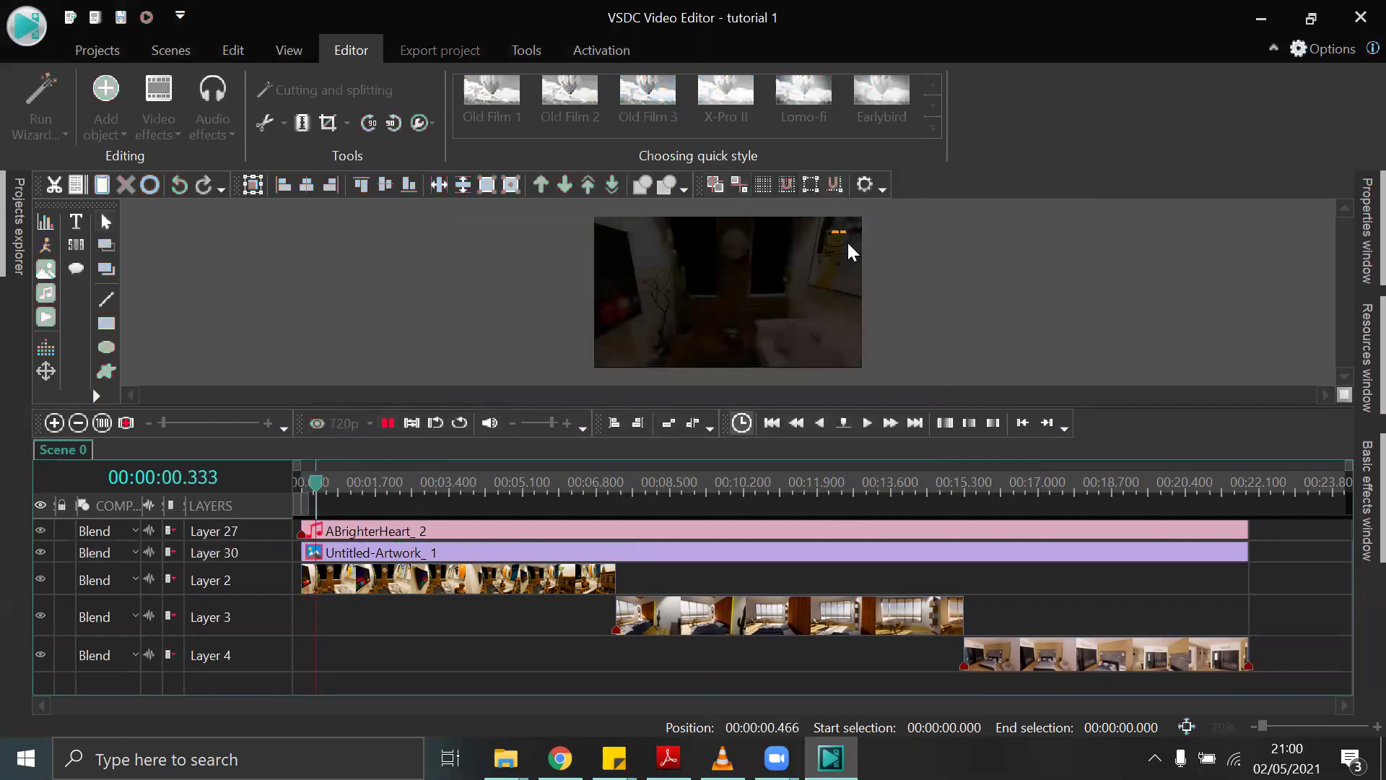
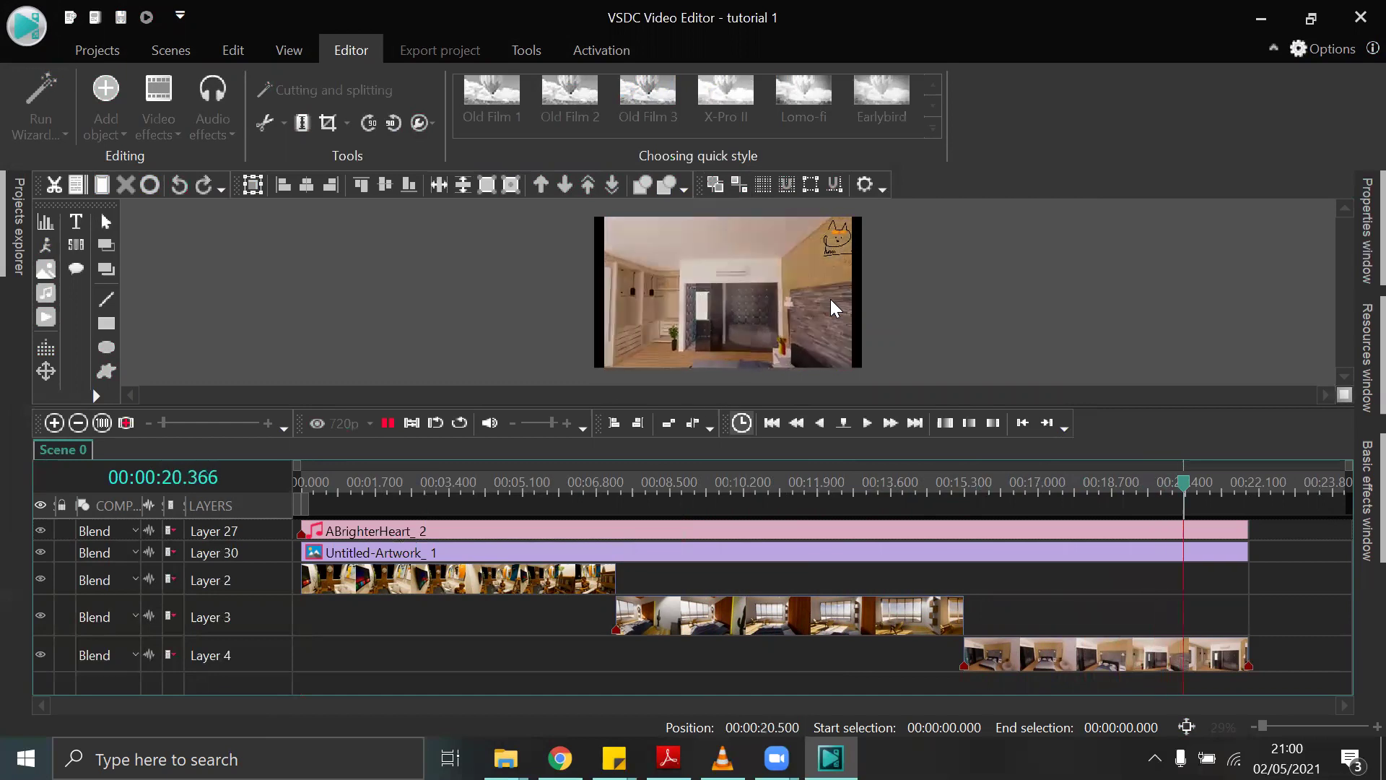
click(387, 423)
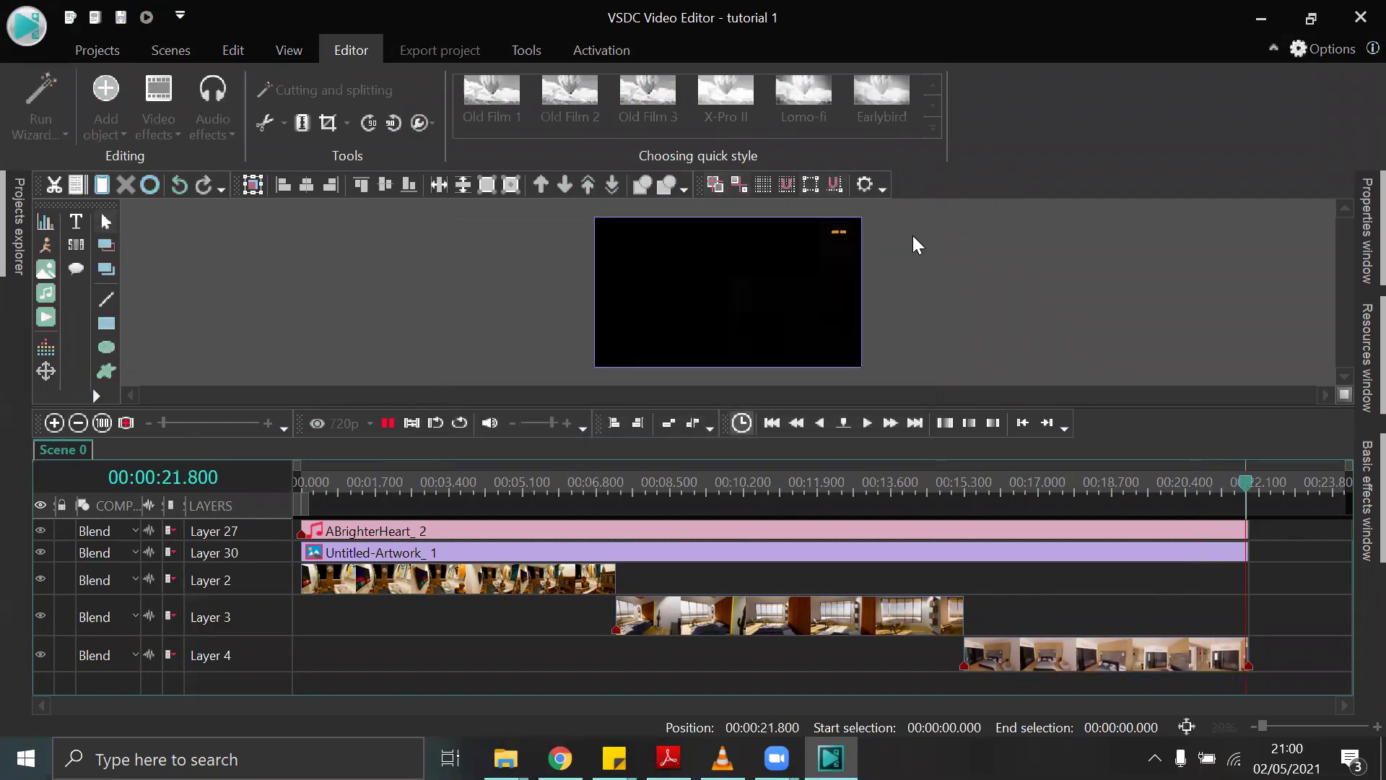
drag(1251, 483, 139, 557)
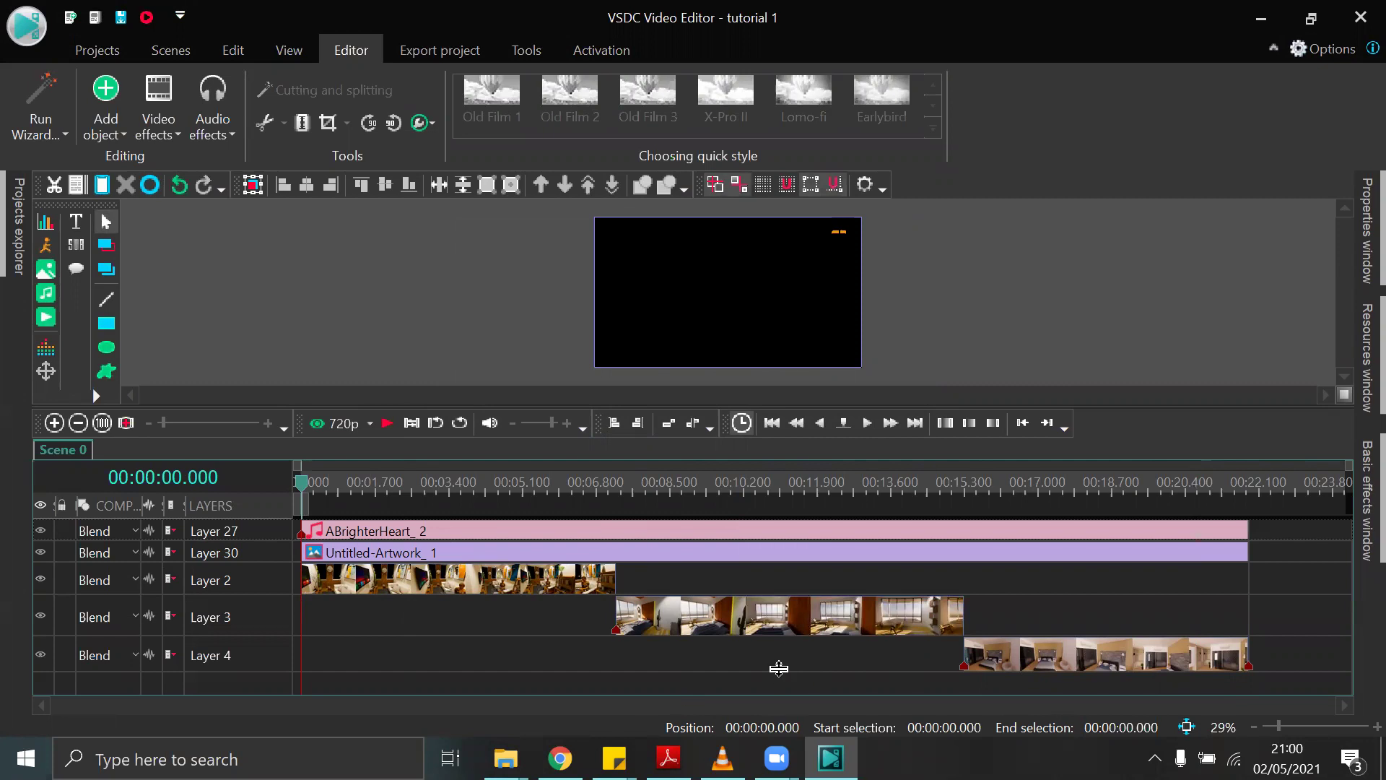
Play the first video clip on Layer 2 to 00:00:03.633 and split it there.
click(502, 588)
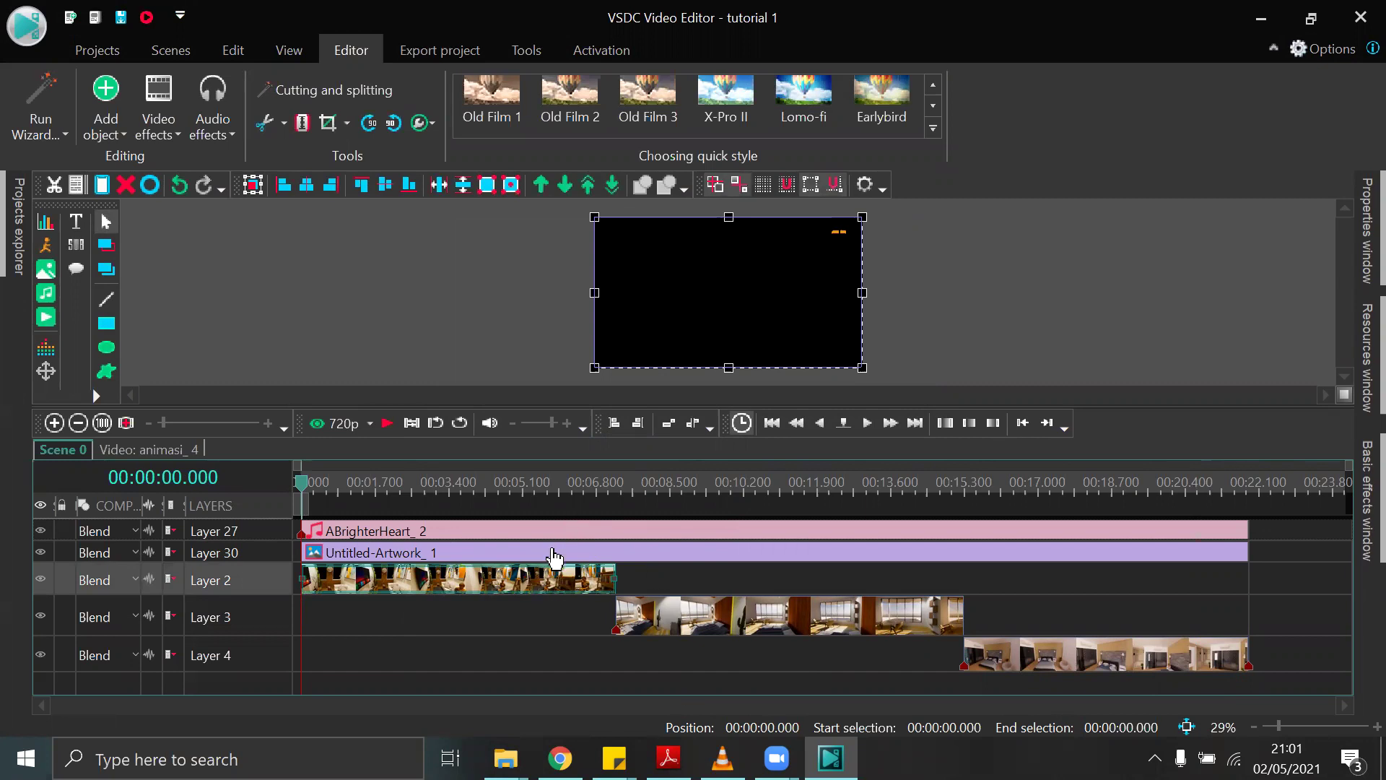
click(381, 429)
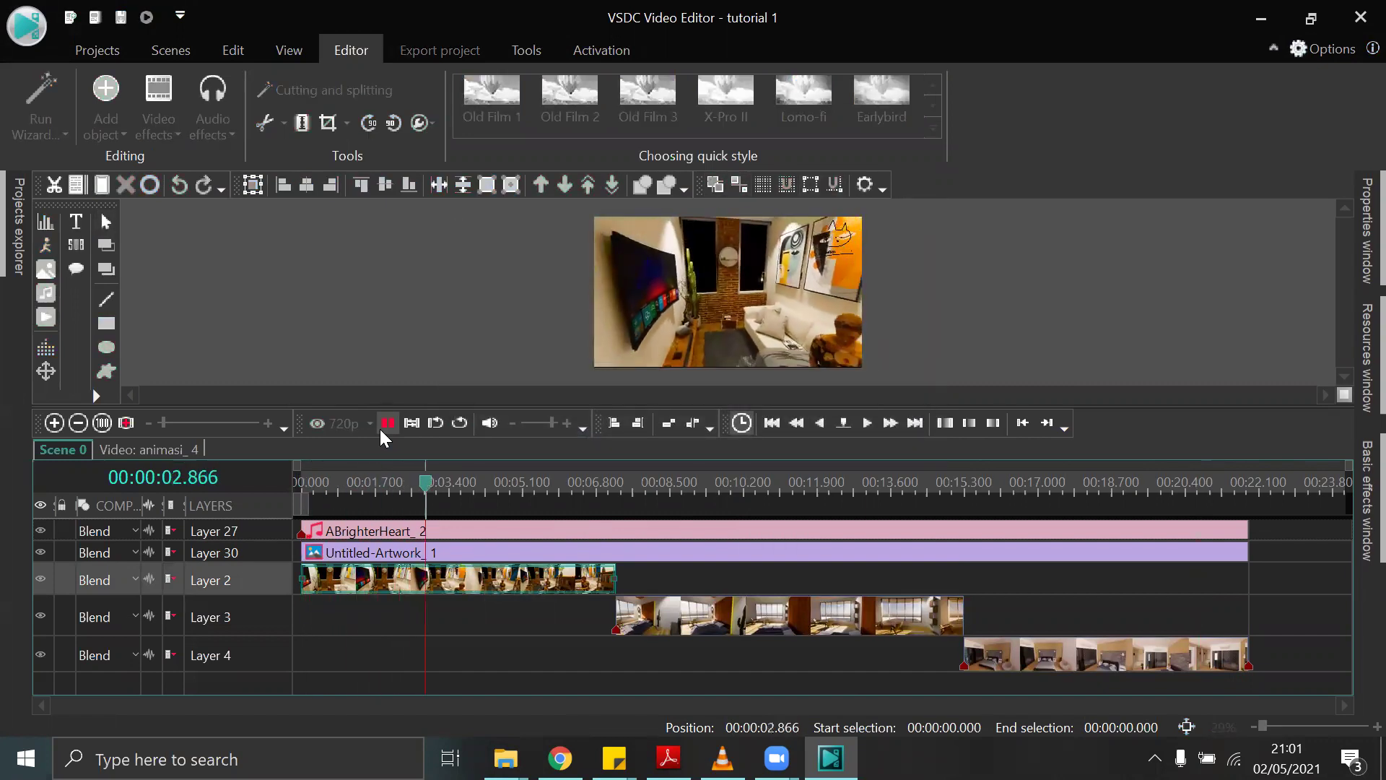
click(381, 429)
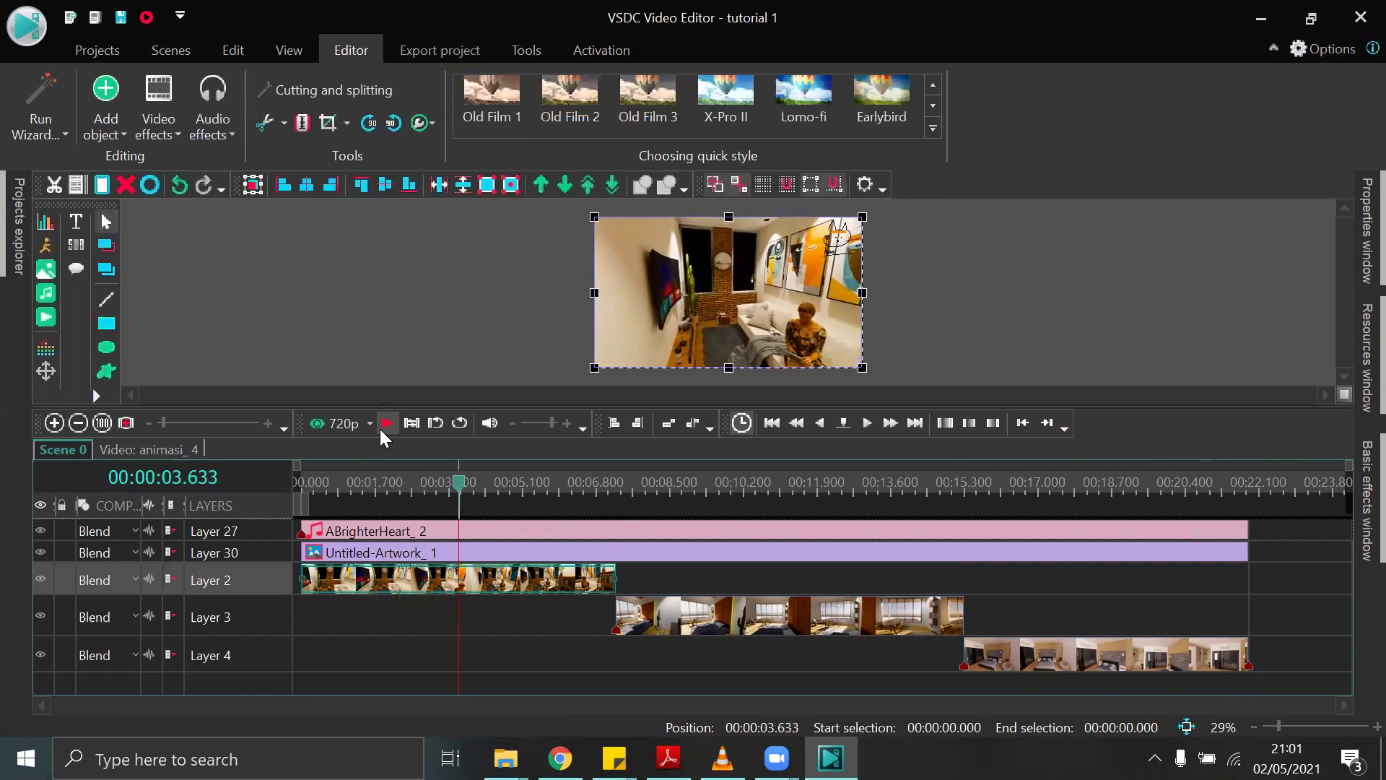
click(301, 125)
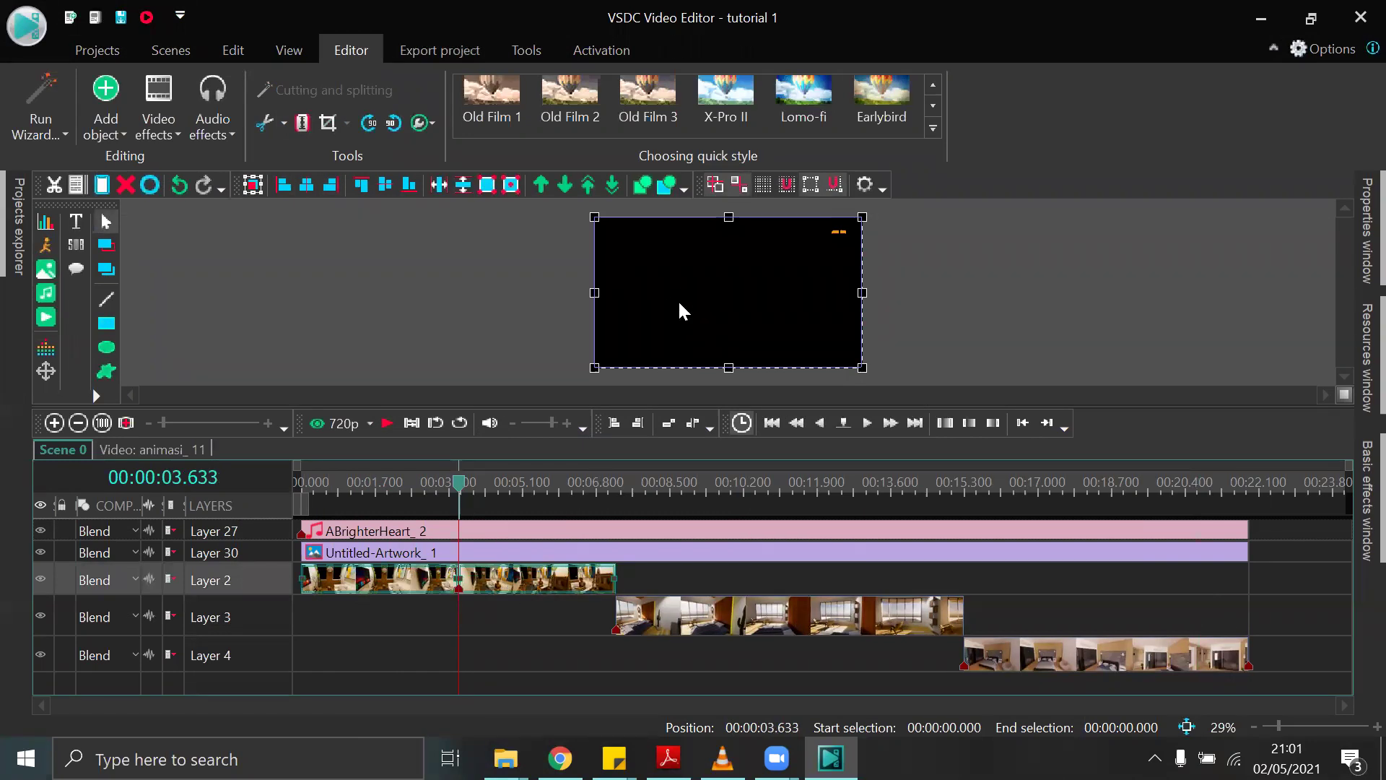
Delete the FadeIn effect from the second part of the split clip and return to Scene 0.
drag(457, 488, 483, 489)
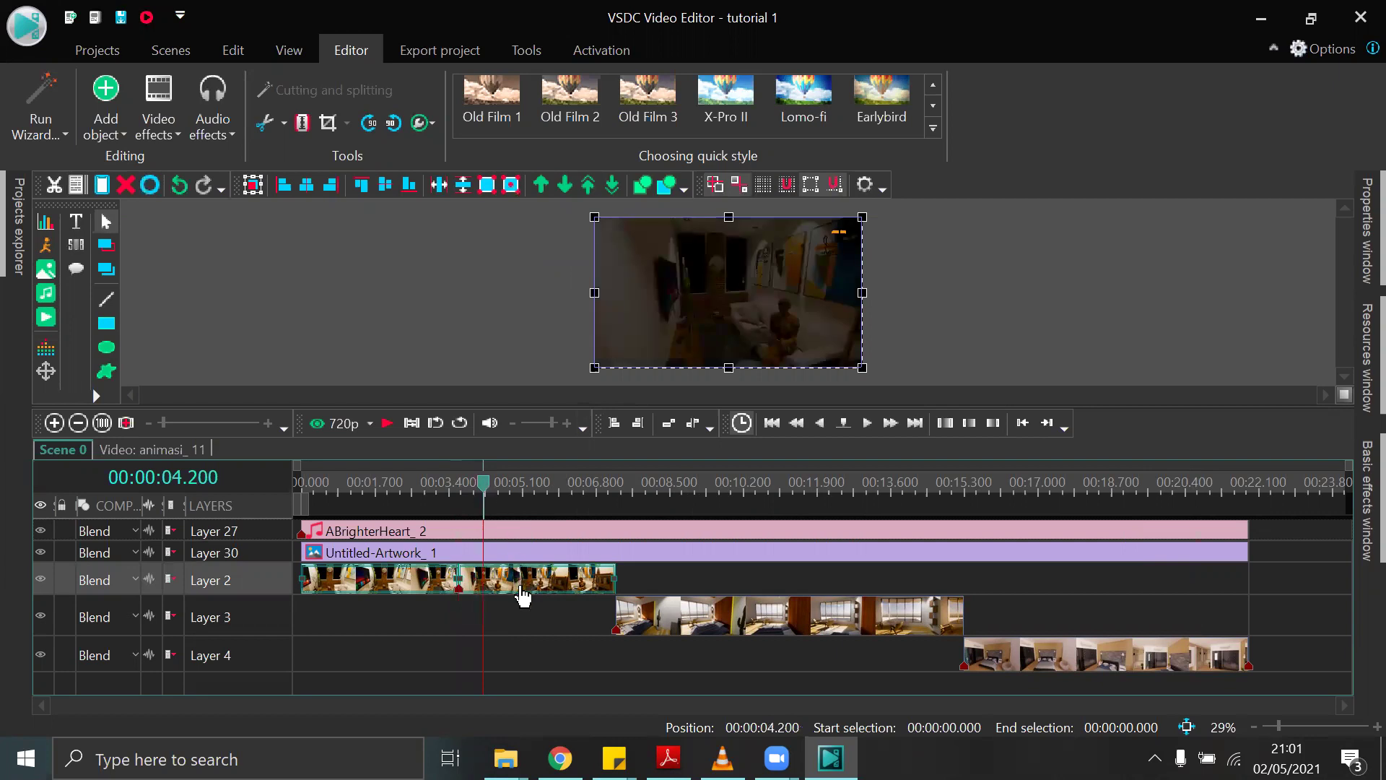
mouse_move(523, 595)
double_click(508, 591)
click(471, 536)
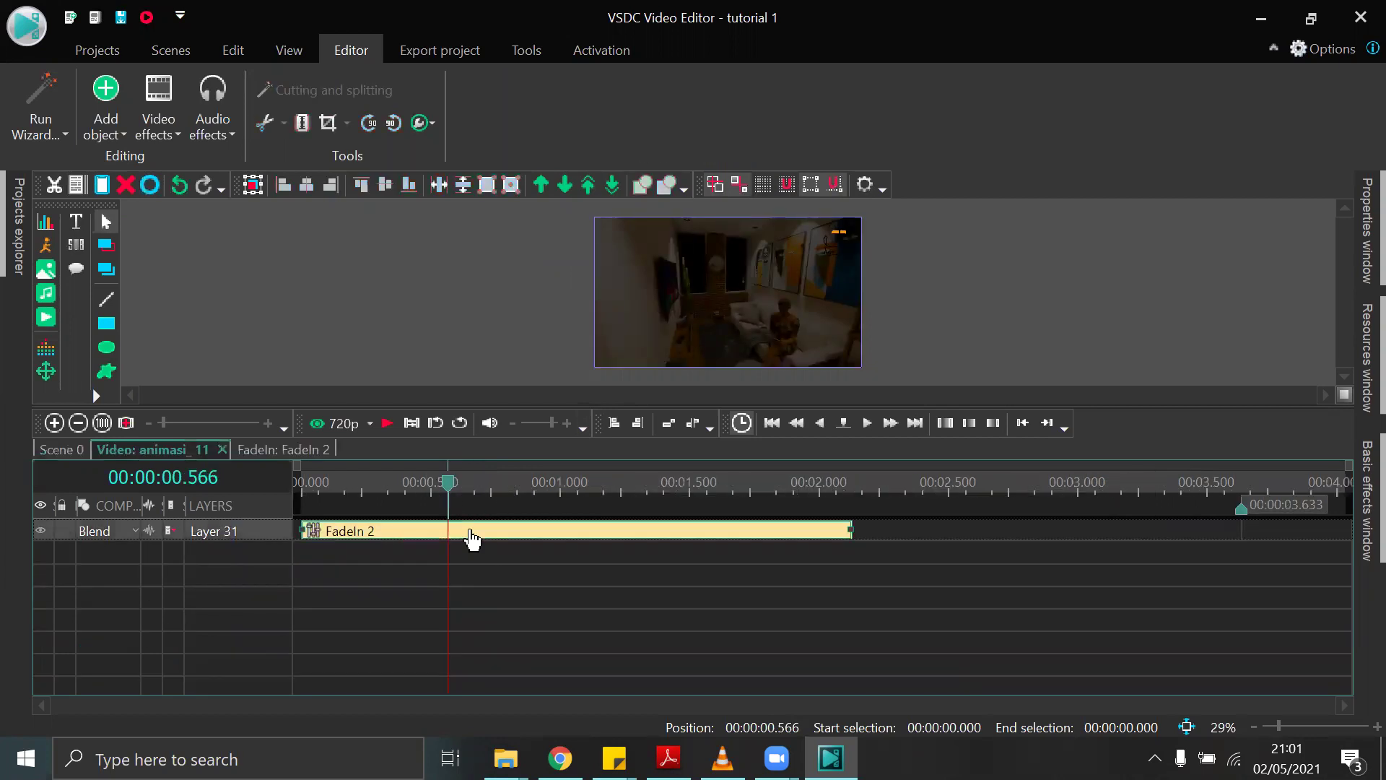
key(Delete)
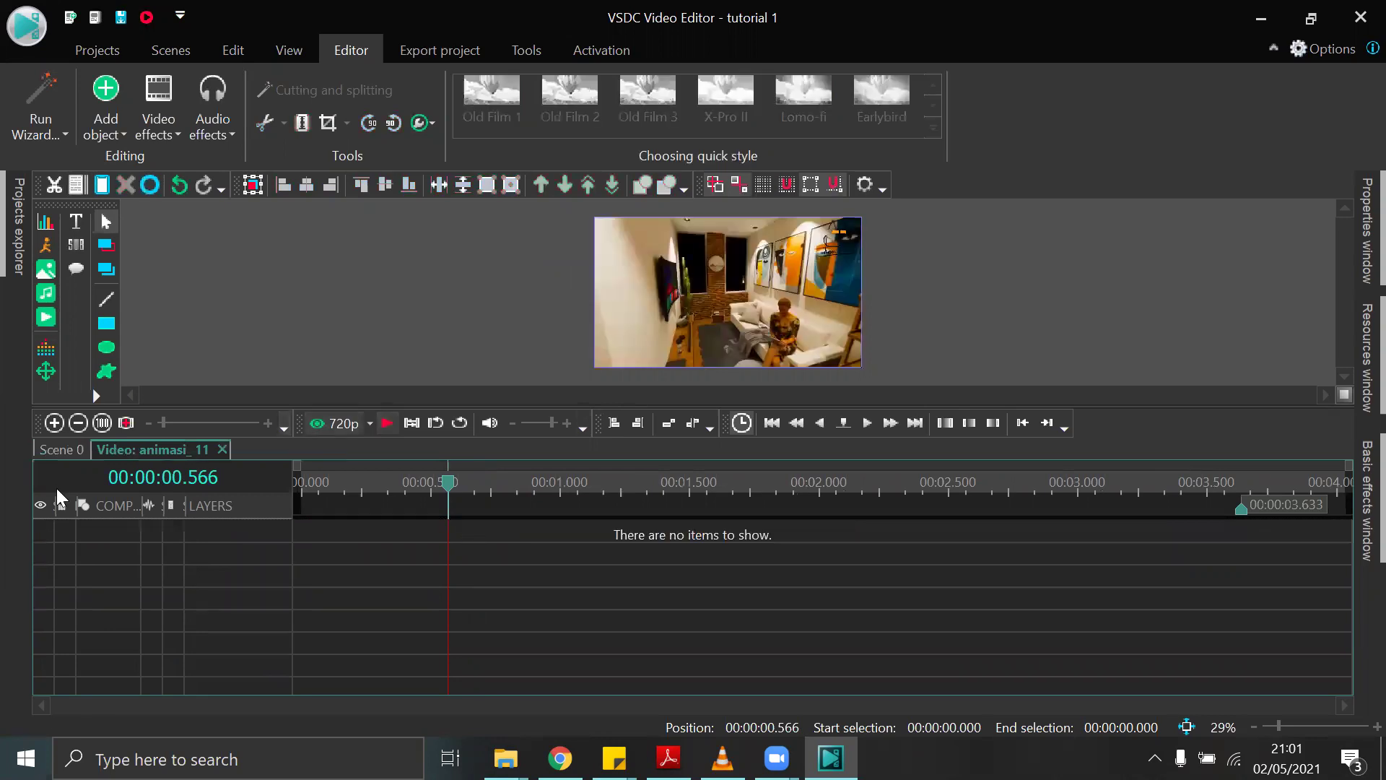
click(74, 448)
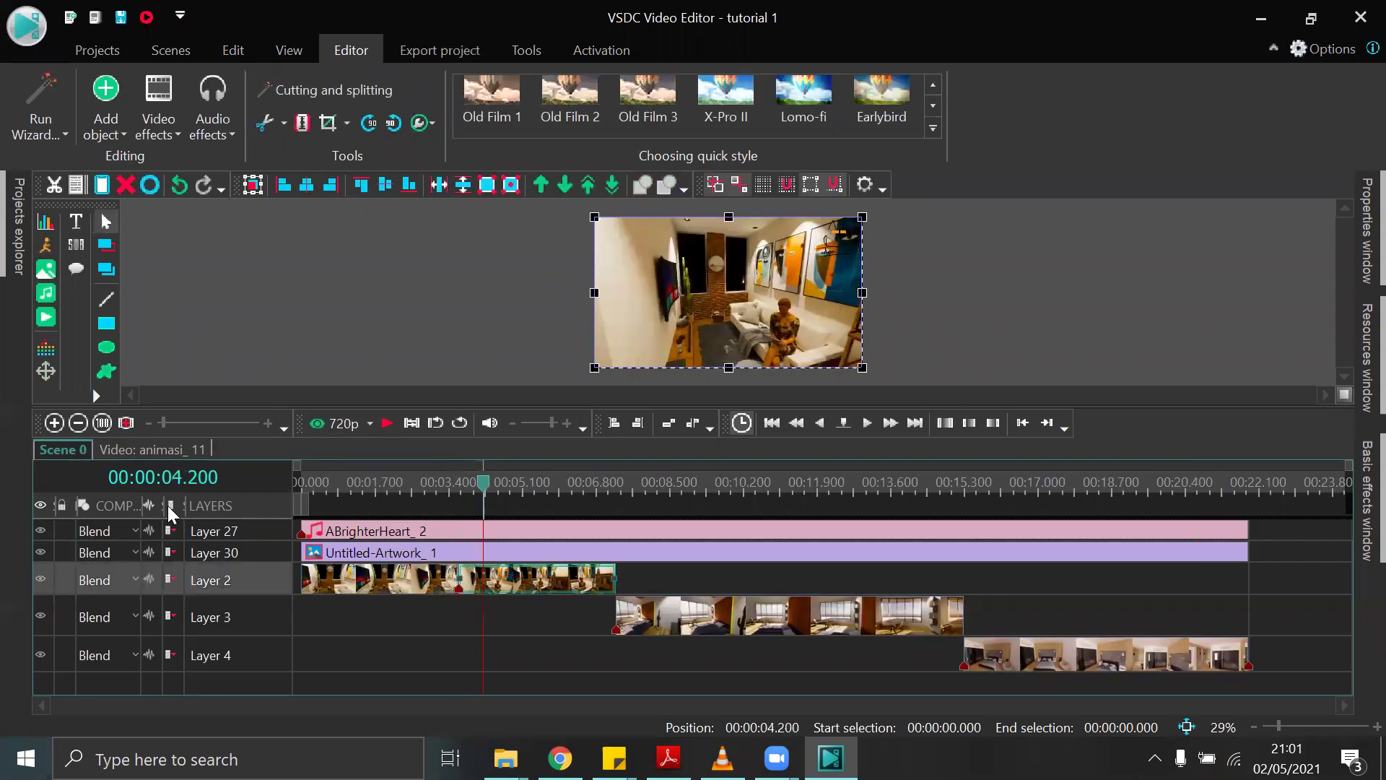
Scrub the timeline from the scene start to 00:00:05.000 to check the split clip.
click(429, 590)
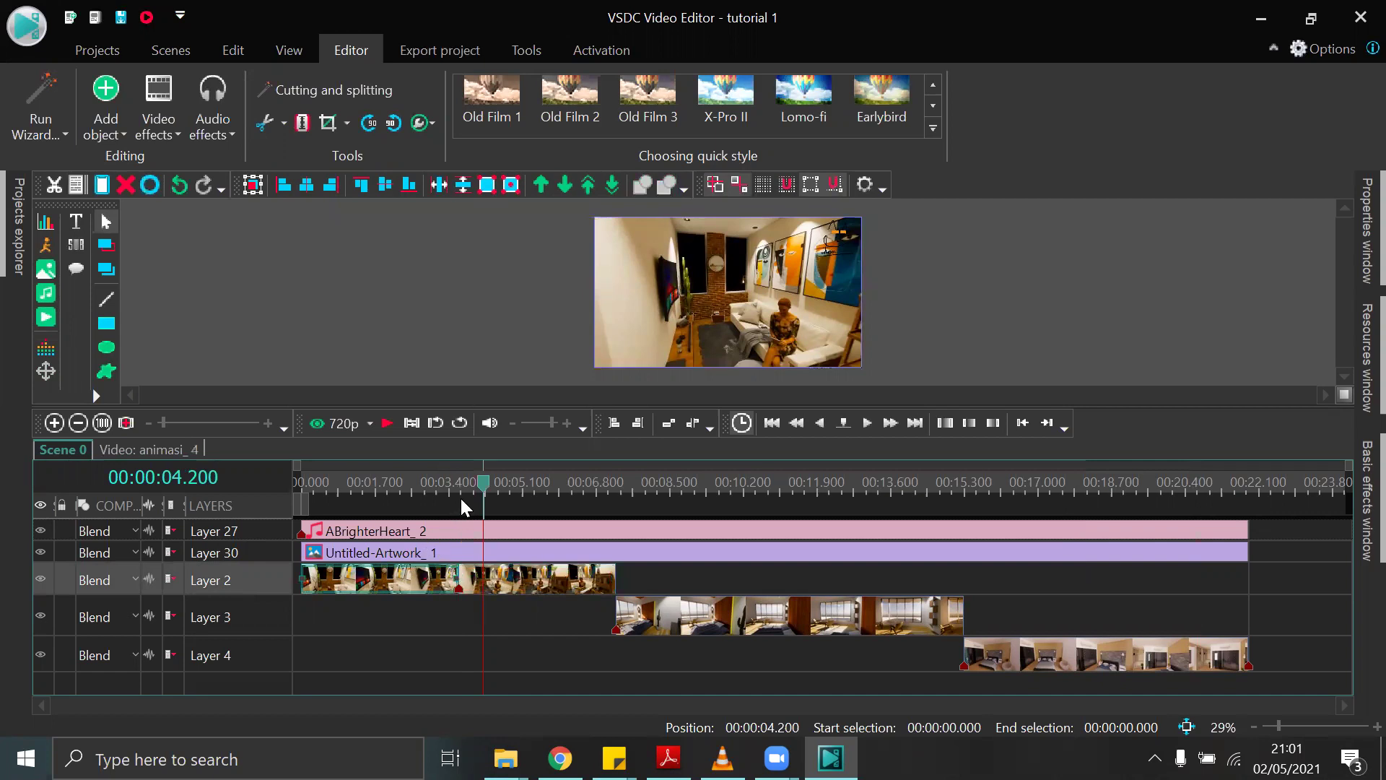
click(357, 484)
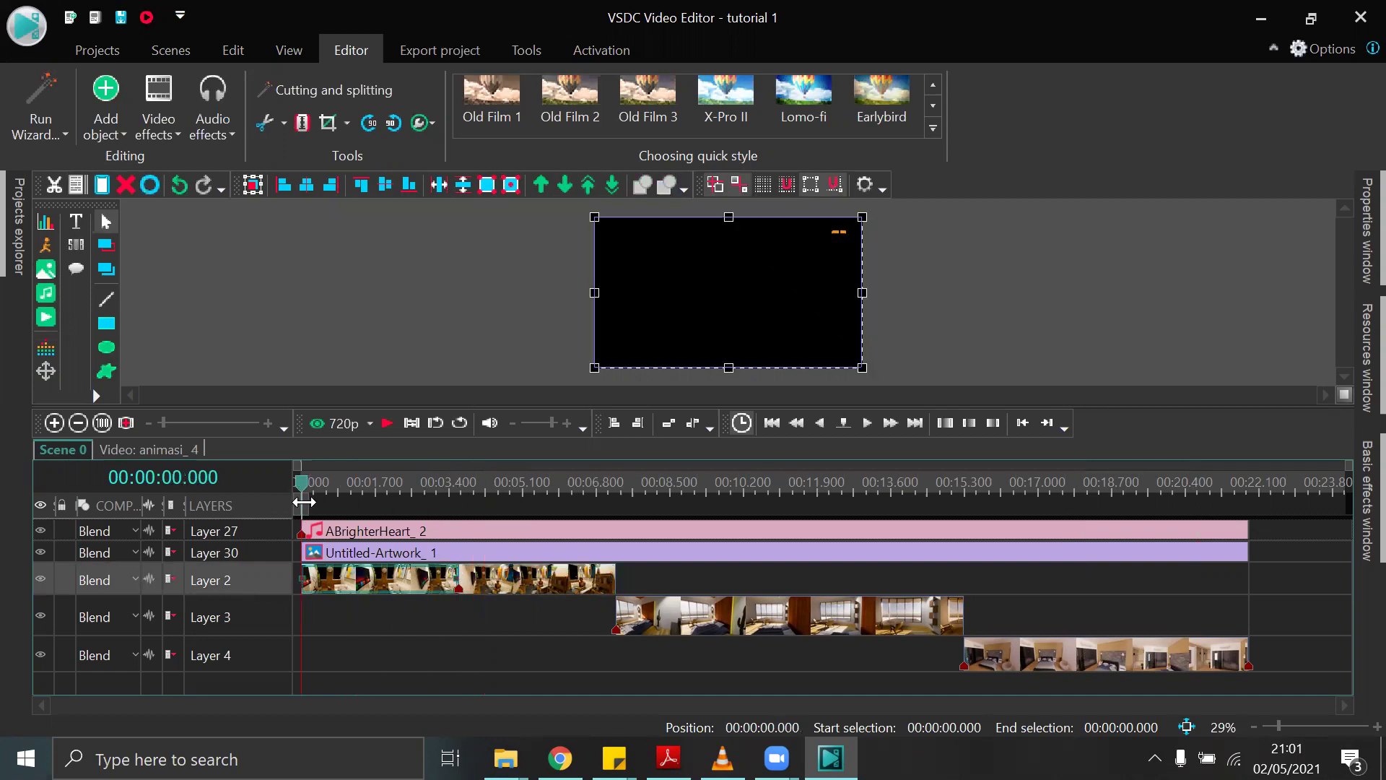
drag(306, 485, 518, 485)
Crop the second part of the split clip on Layer 2 to an area of about 628x337 around the seated woman and the bookshelf.
click(549, 586)
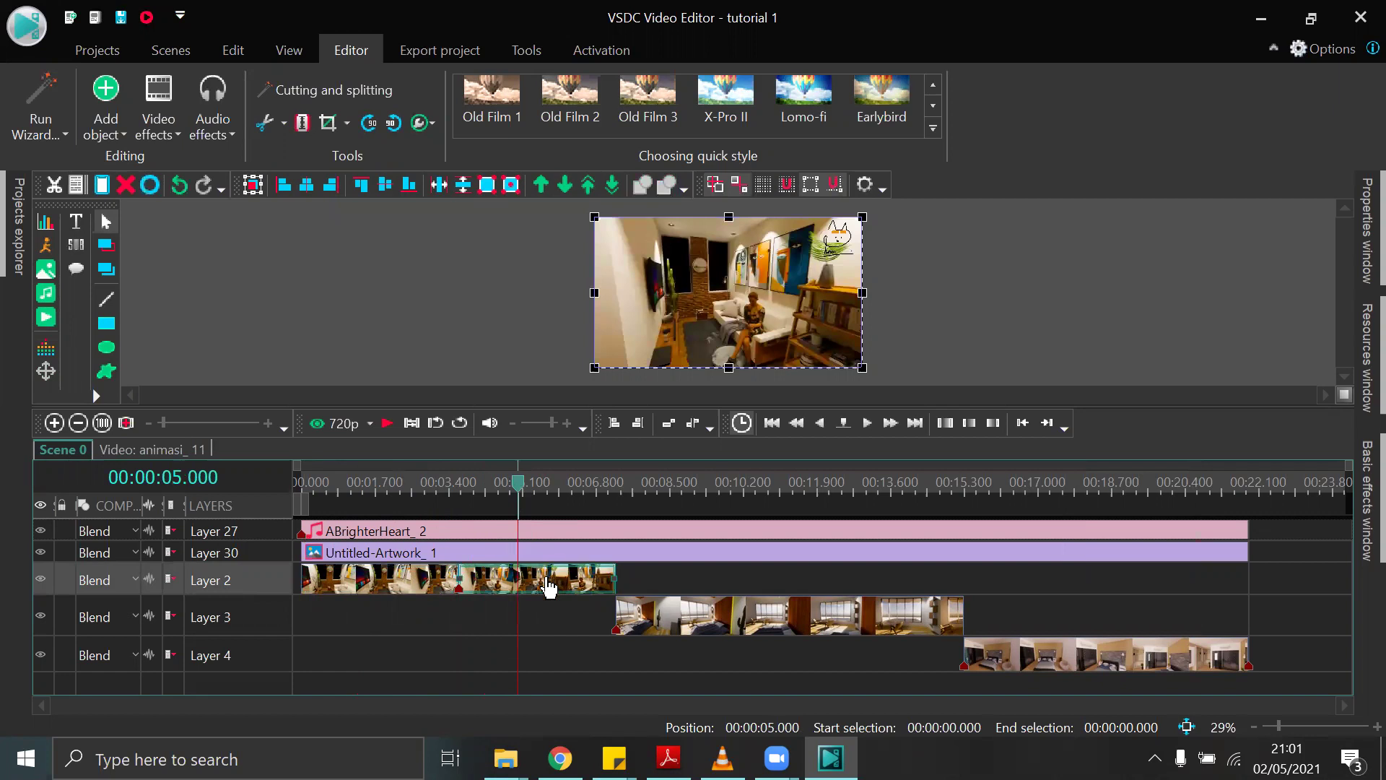
click(326, 132)
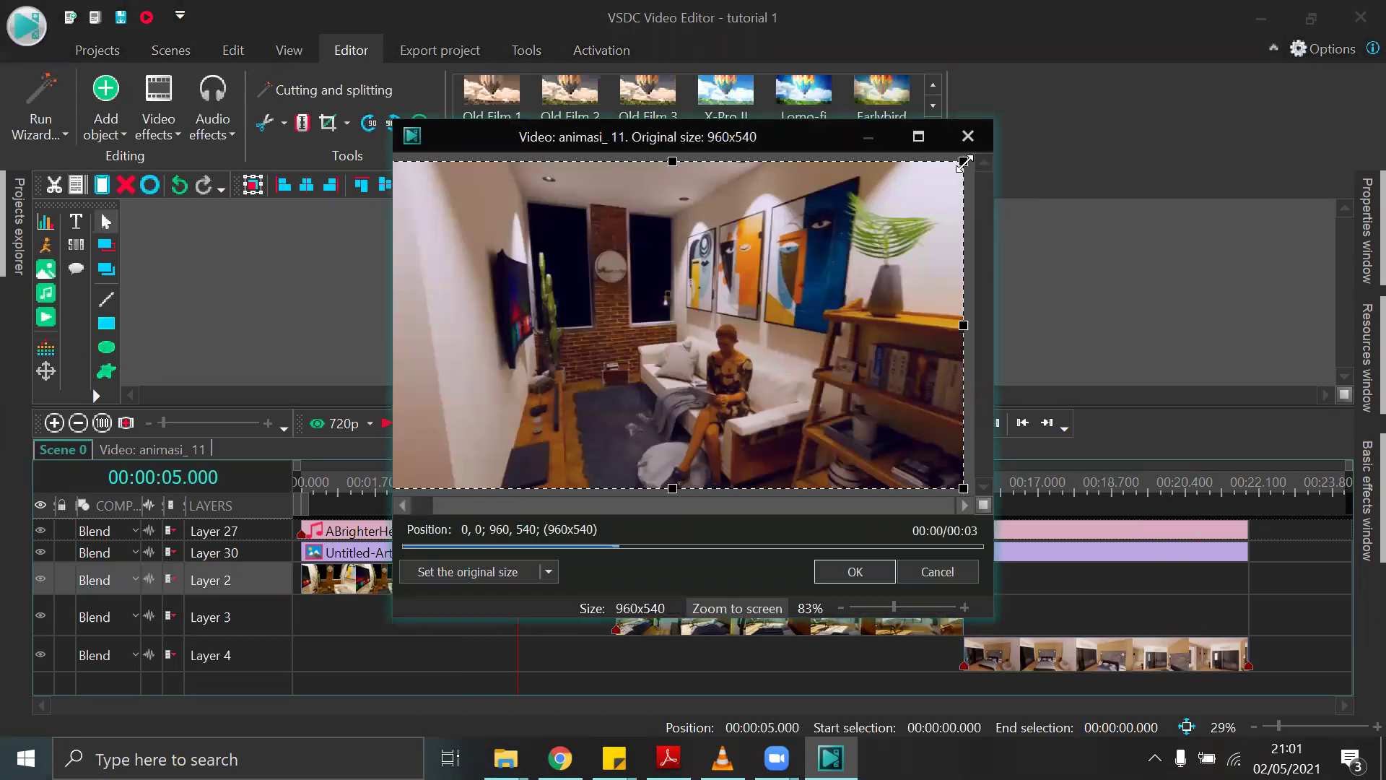
drag(965, 163, 816, 309)
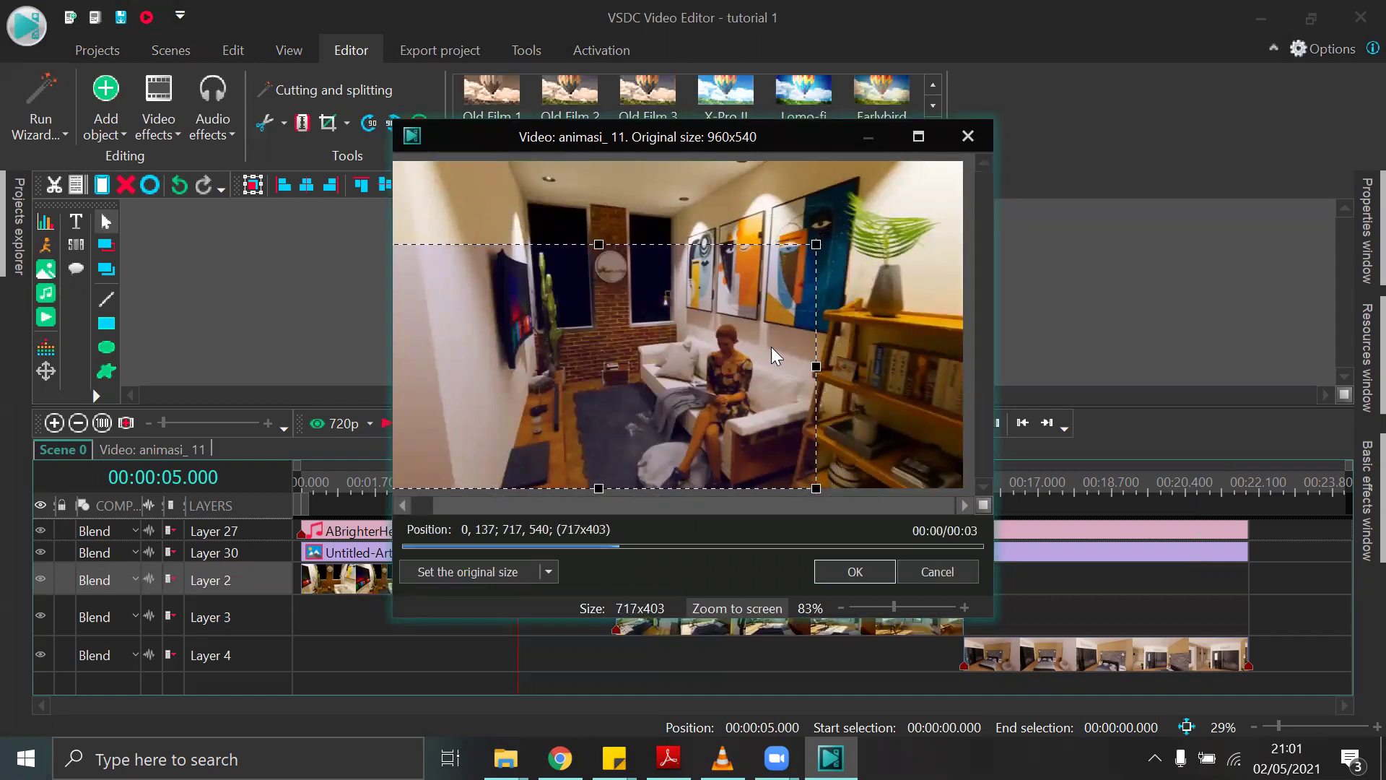
drag(595, 242, 598, 187)
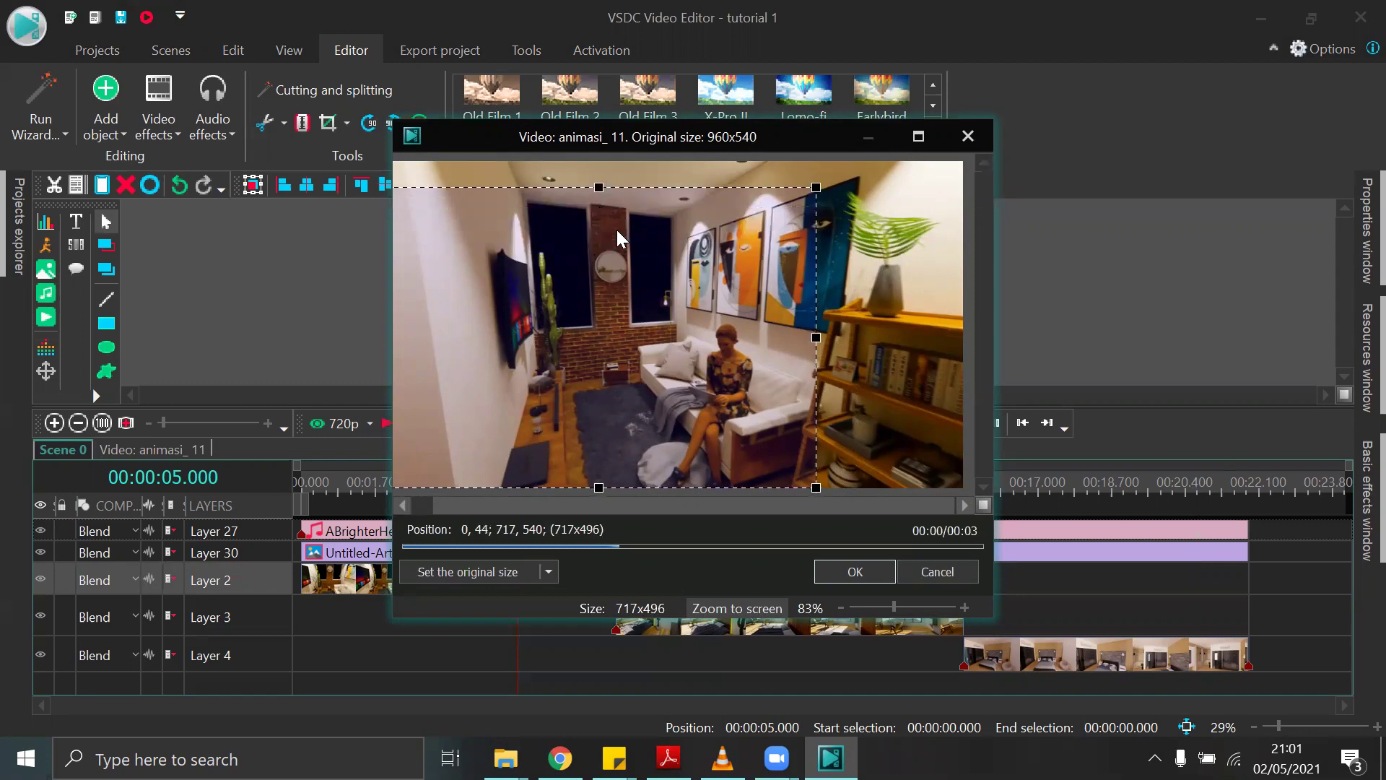
drag(595, 189, 600, 254)
drag(719, 316, 854, 298)
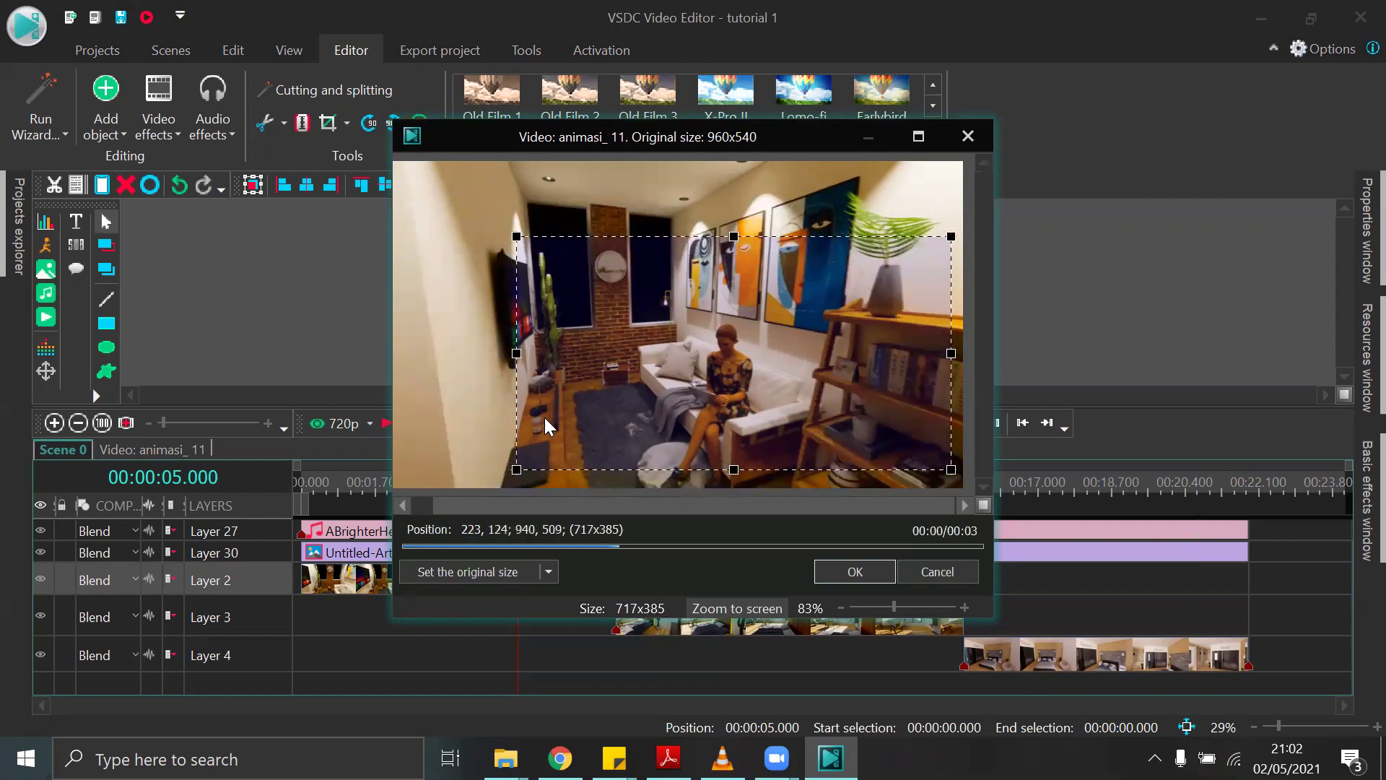
drag(519, 470, 570, 441)
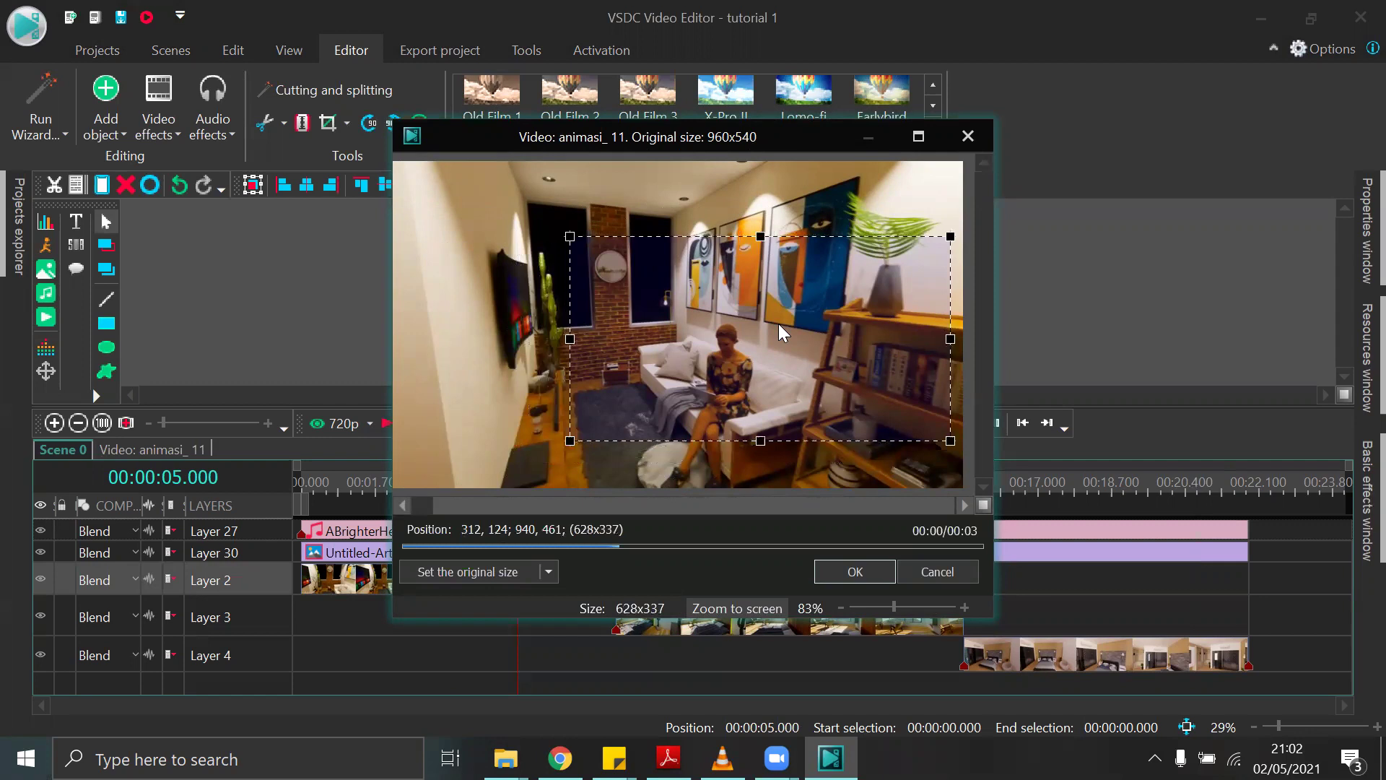
drag(792, 331, 796, 350)
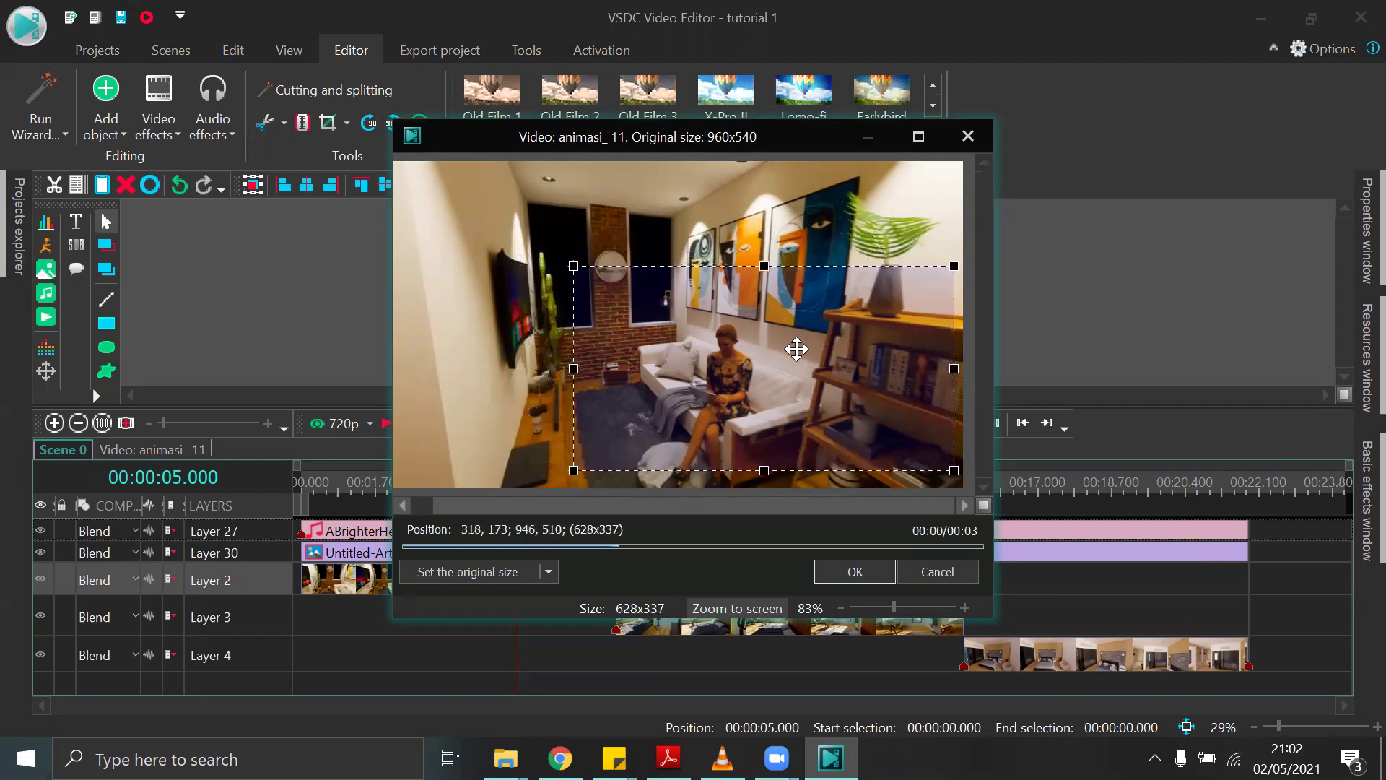
click(851, 570)
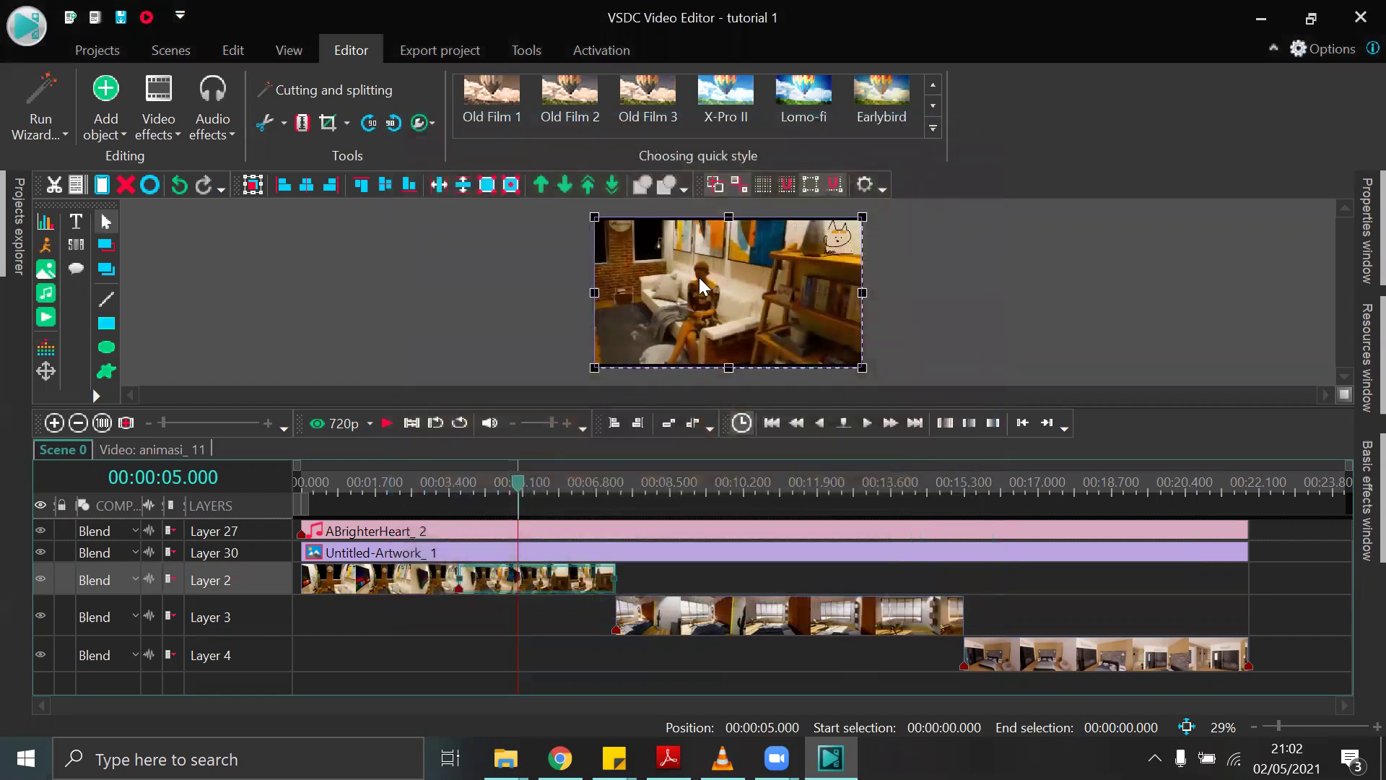
Play back the scene from near its start to check the cropped clip.
drag(498, 487, 363, 487)
click(382, 420)
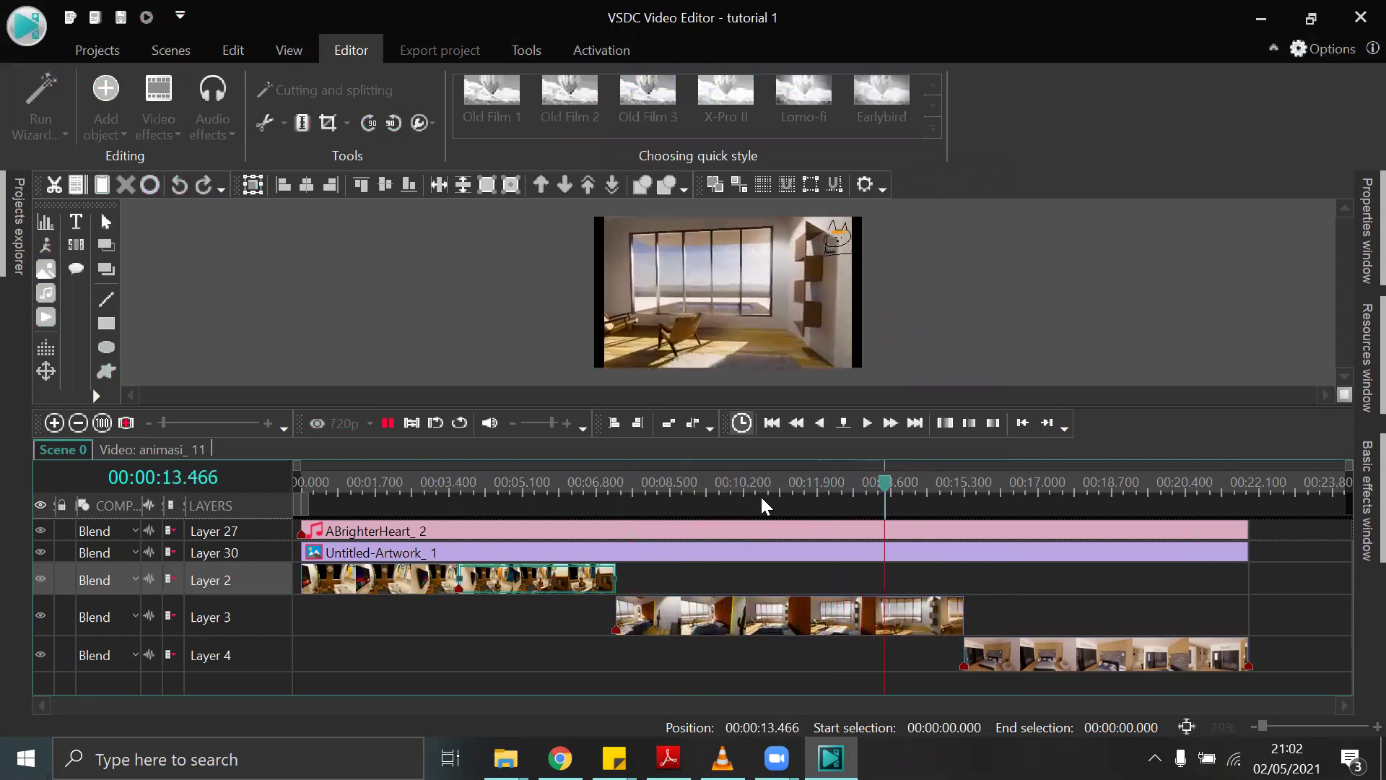
click(386, 431)
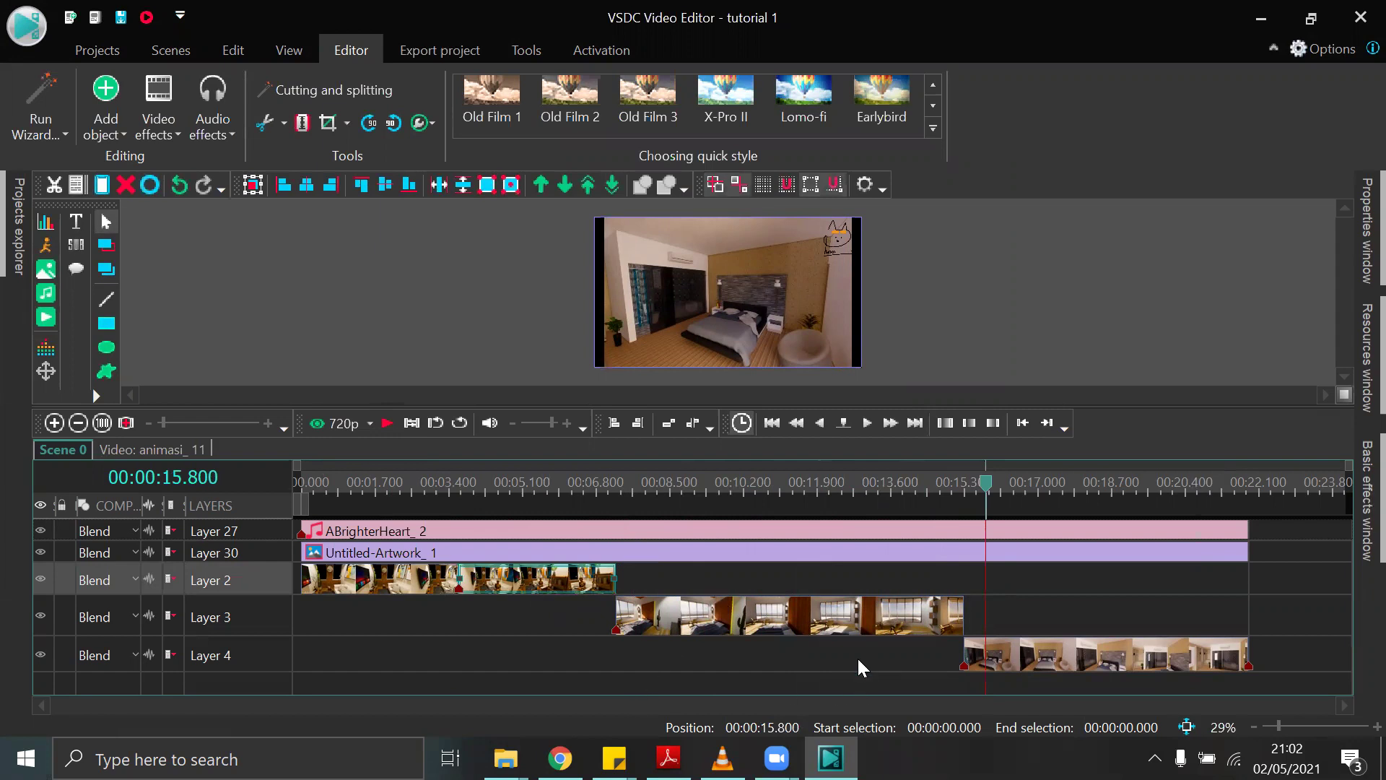
Add the Tugas Progres Animasi video from the video edit folder to the timeline as a new layer below Layer 2.
click(505, 758)
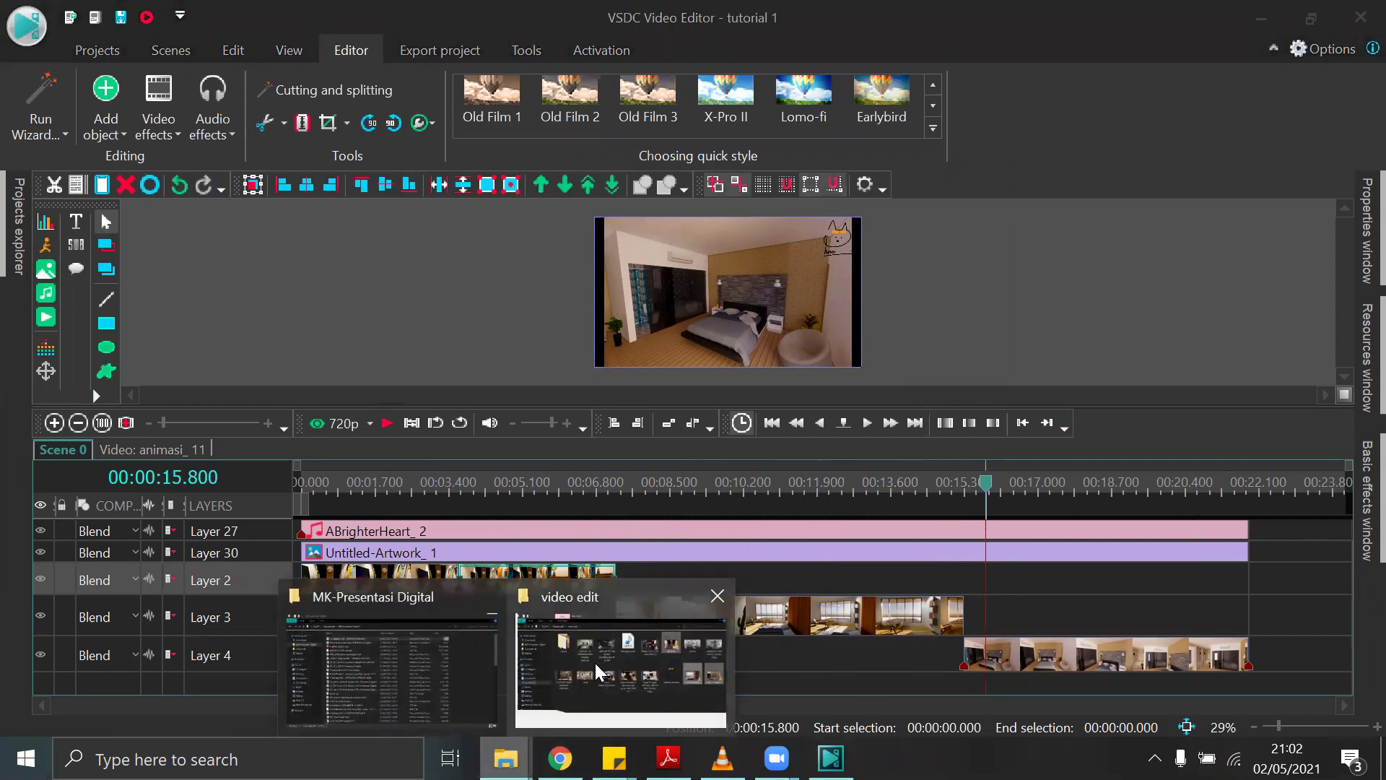
click(596, 663)
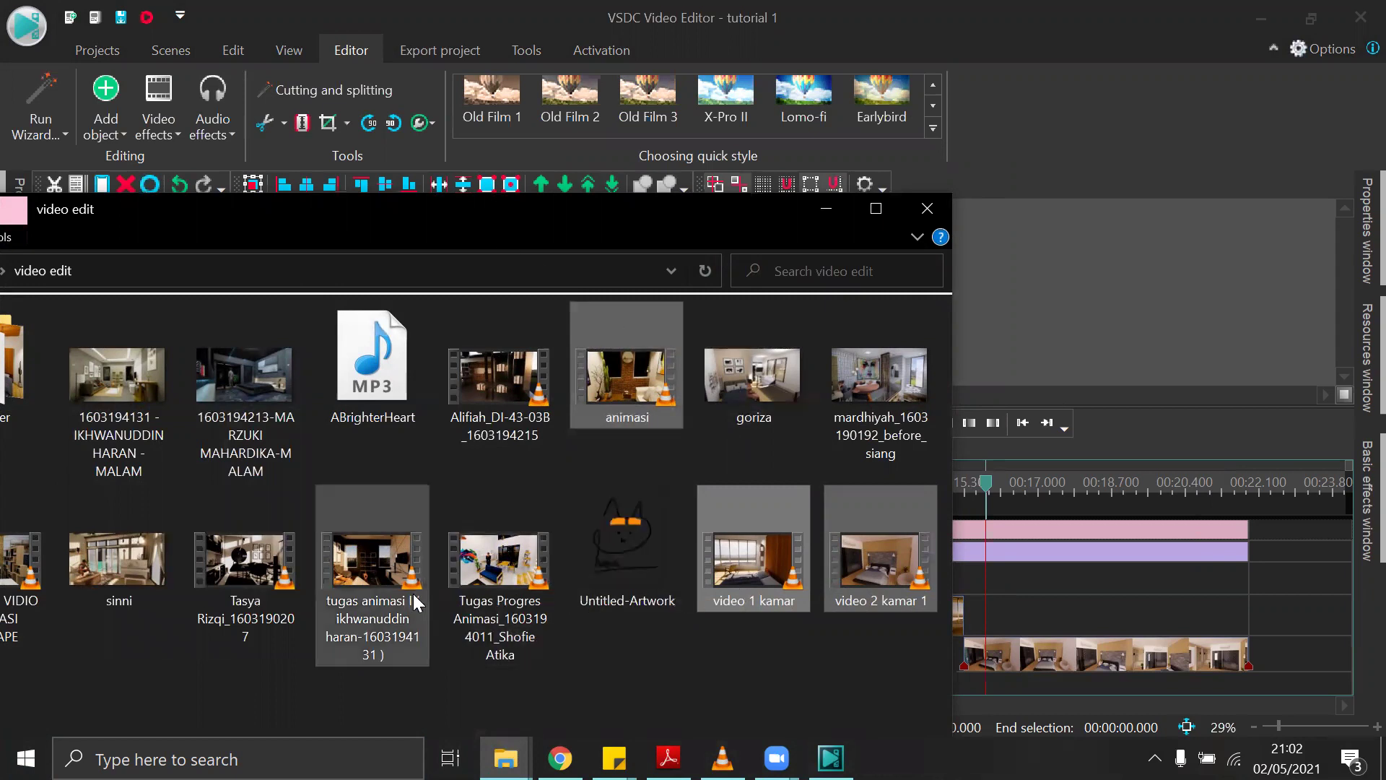
click(372, 570)
drag(496, 588, 1078, 602)
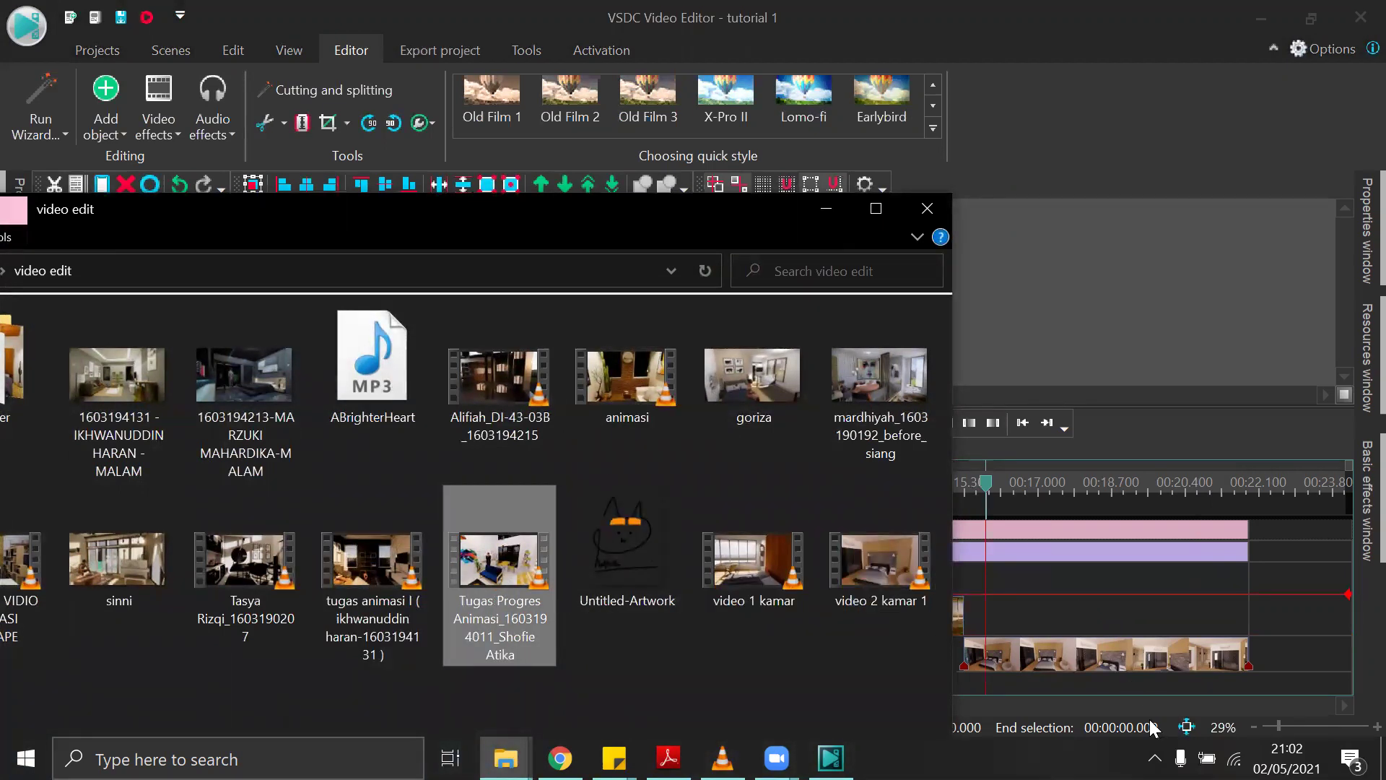
click(826, 212)
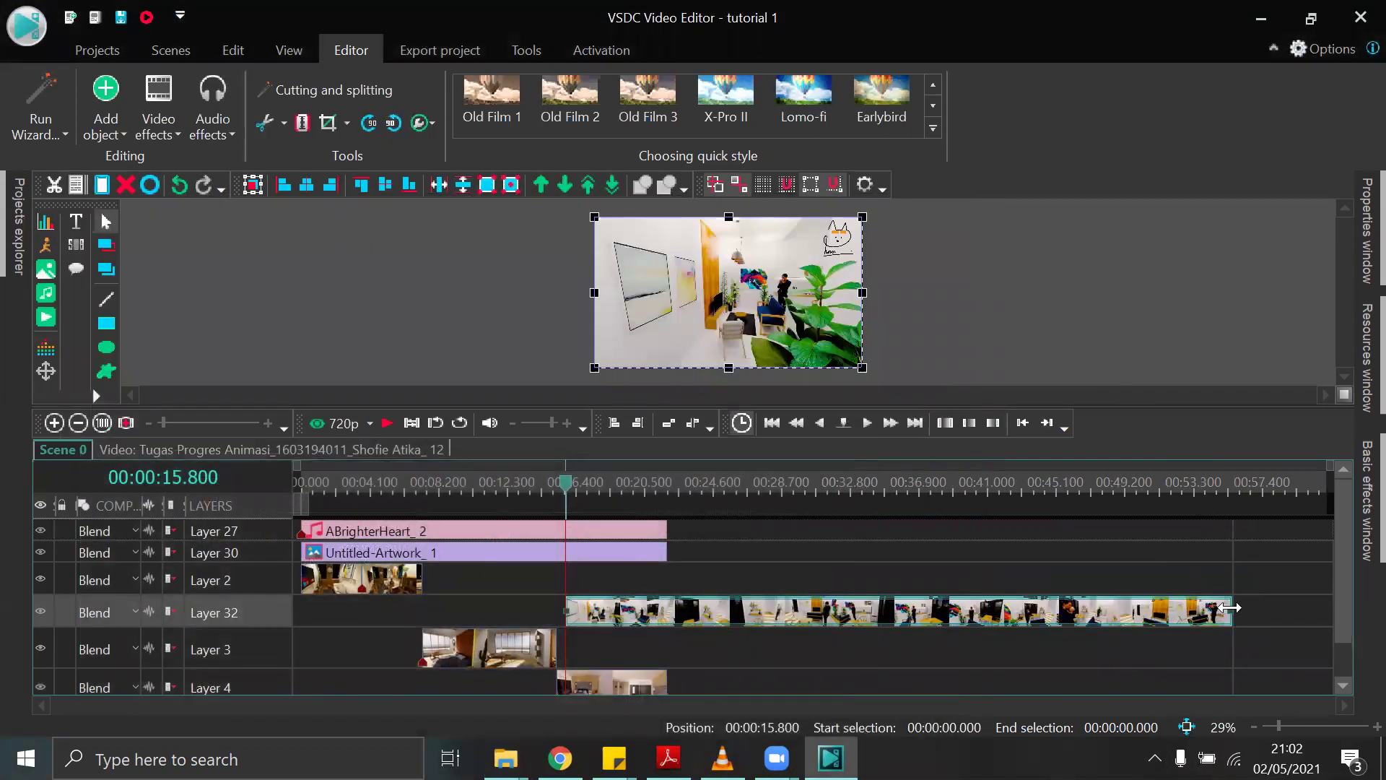
Trim the new clip on Layer 32 so its start and end line up with the Layer 4 clip.
drag(1227, 615, 665, 609)
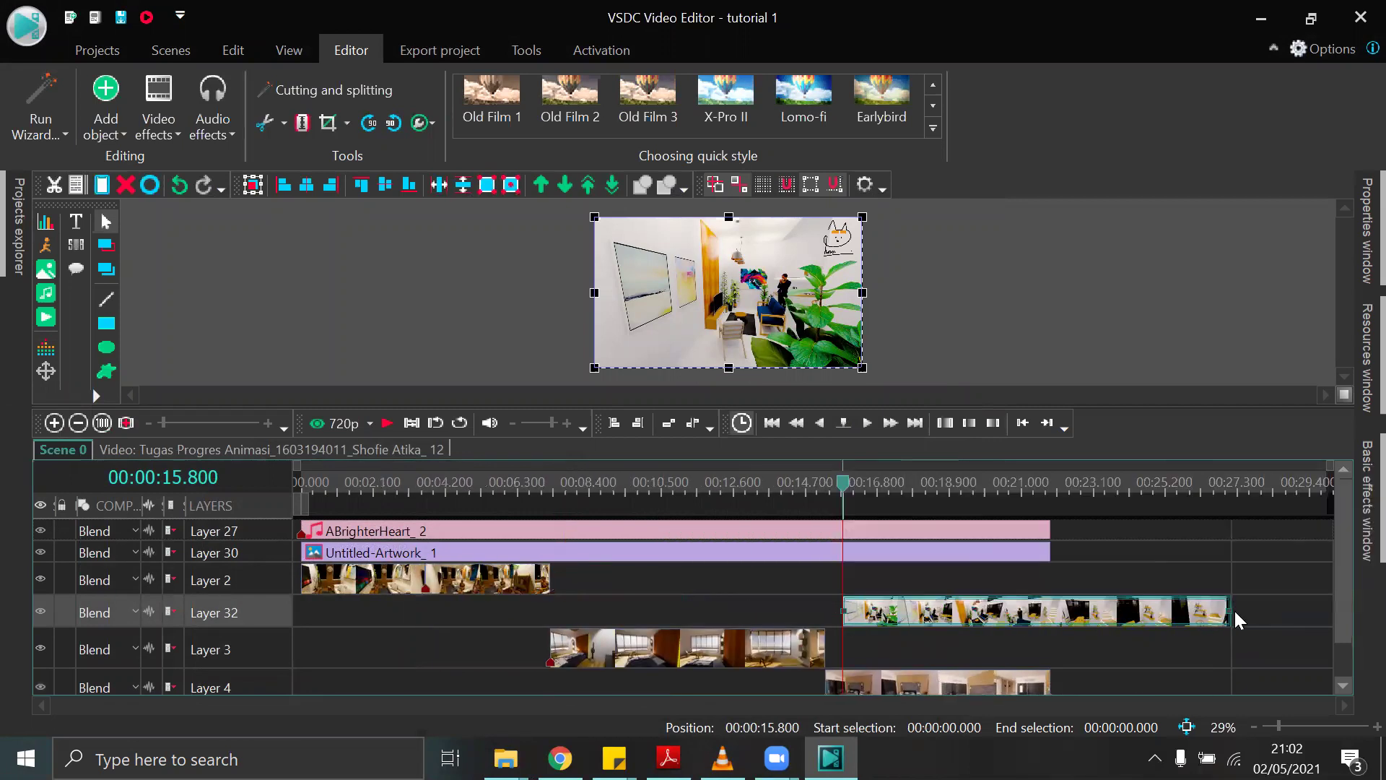
drag(1214, 608, 1070, 608)
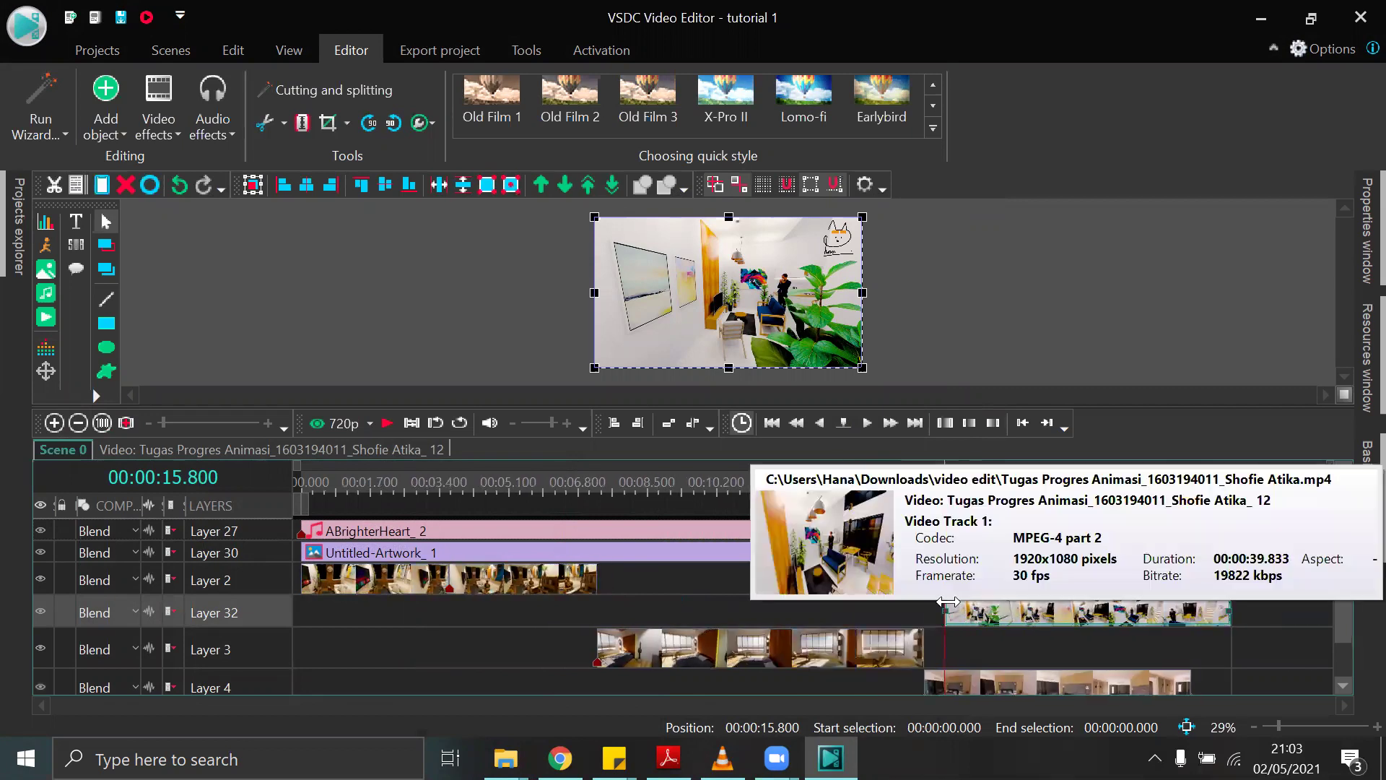
drag(948, 608, 927, 609)
click(1223, 612)
click(1222, 615)
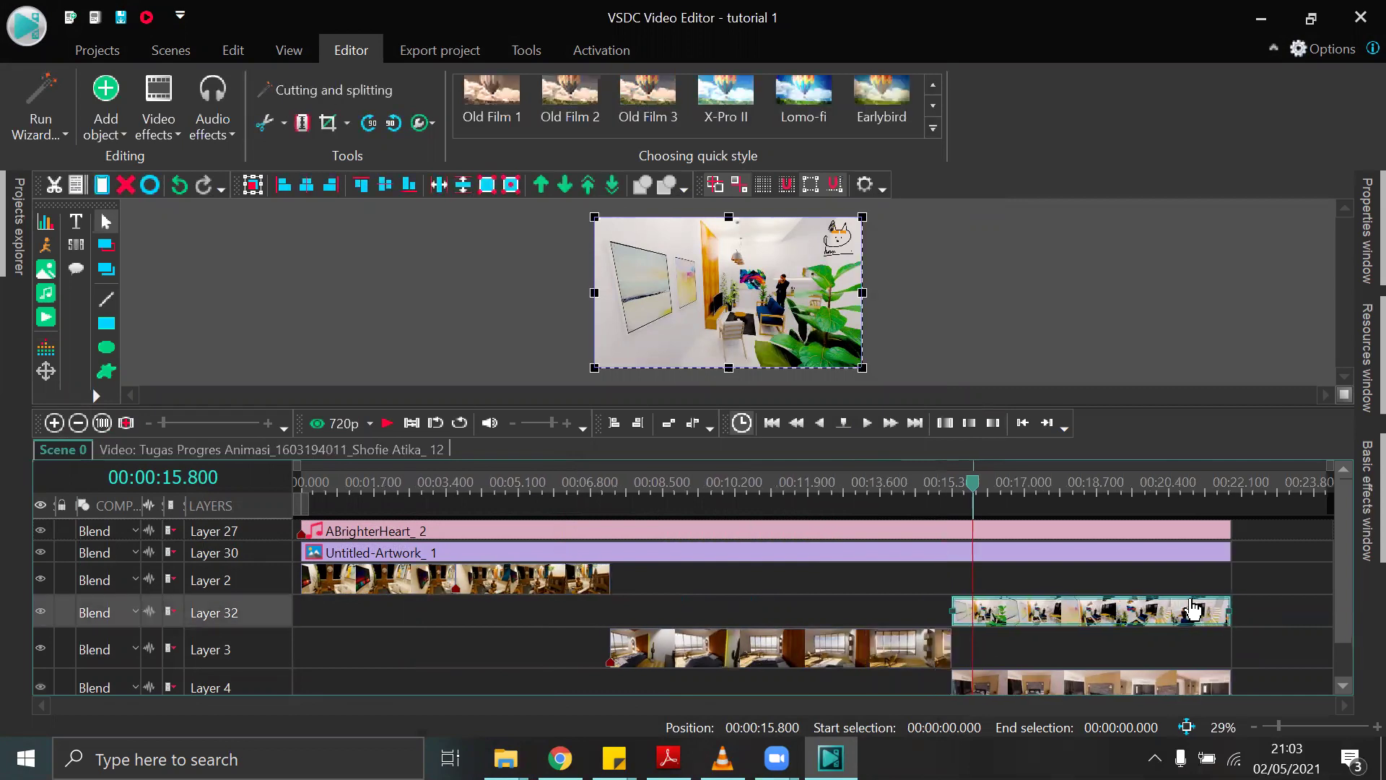
Shrink the Layer 32 clip into a small overlay in the upper-left corner of the video frame and play back the scene.
drag(973, 491, 952, 523)
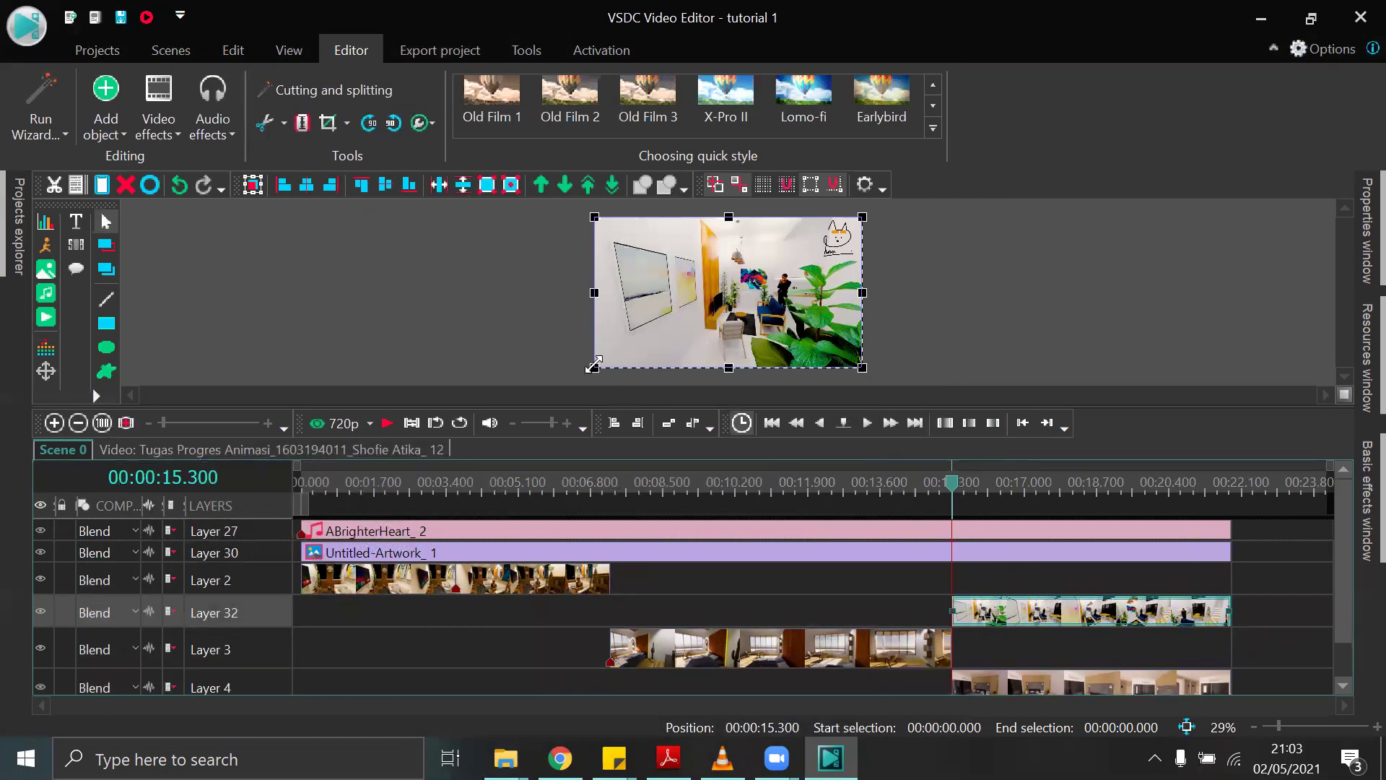
drag(593, 365, 667, 268)
drag(744, 300, 724, 286)
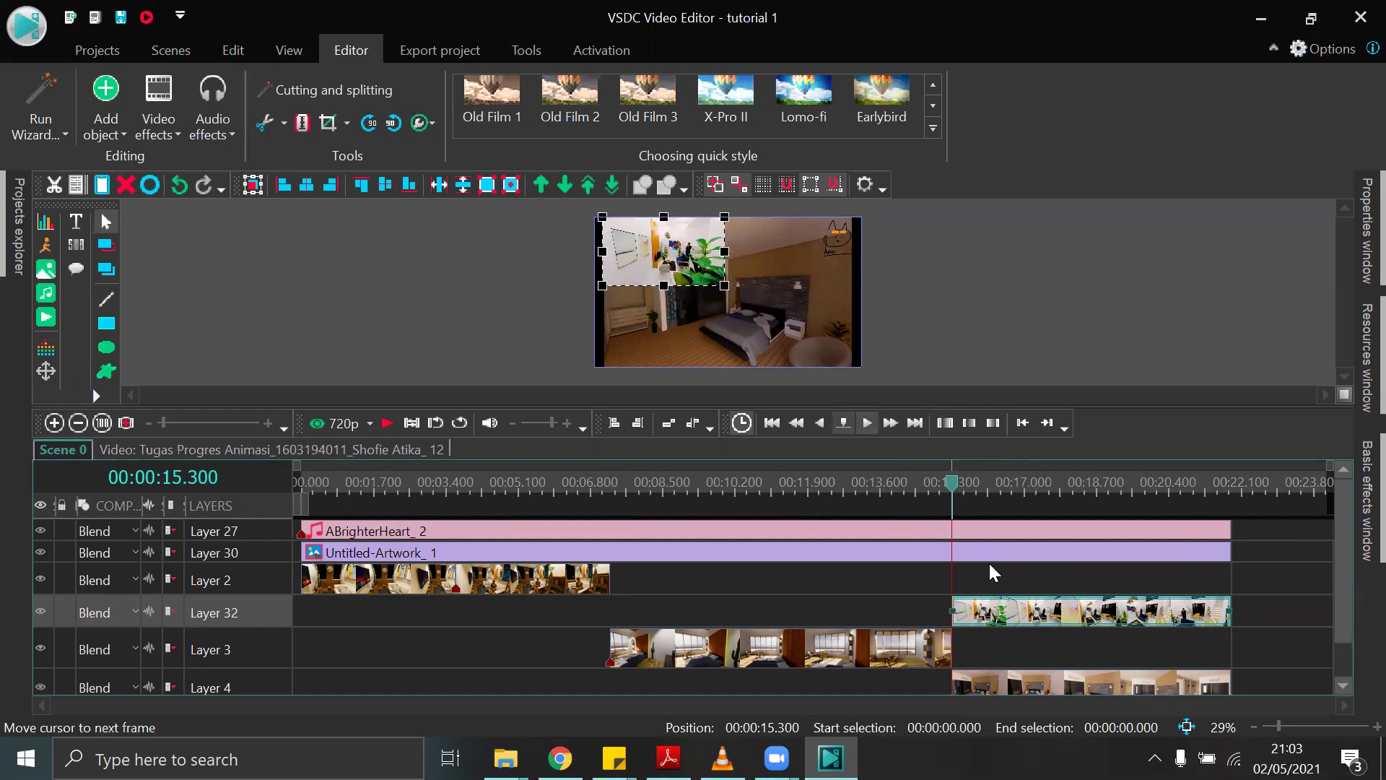
drag(951, 482, 317, 481)
click(388, 422)
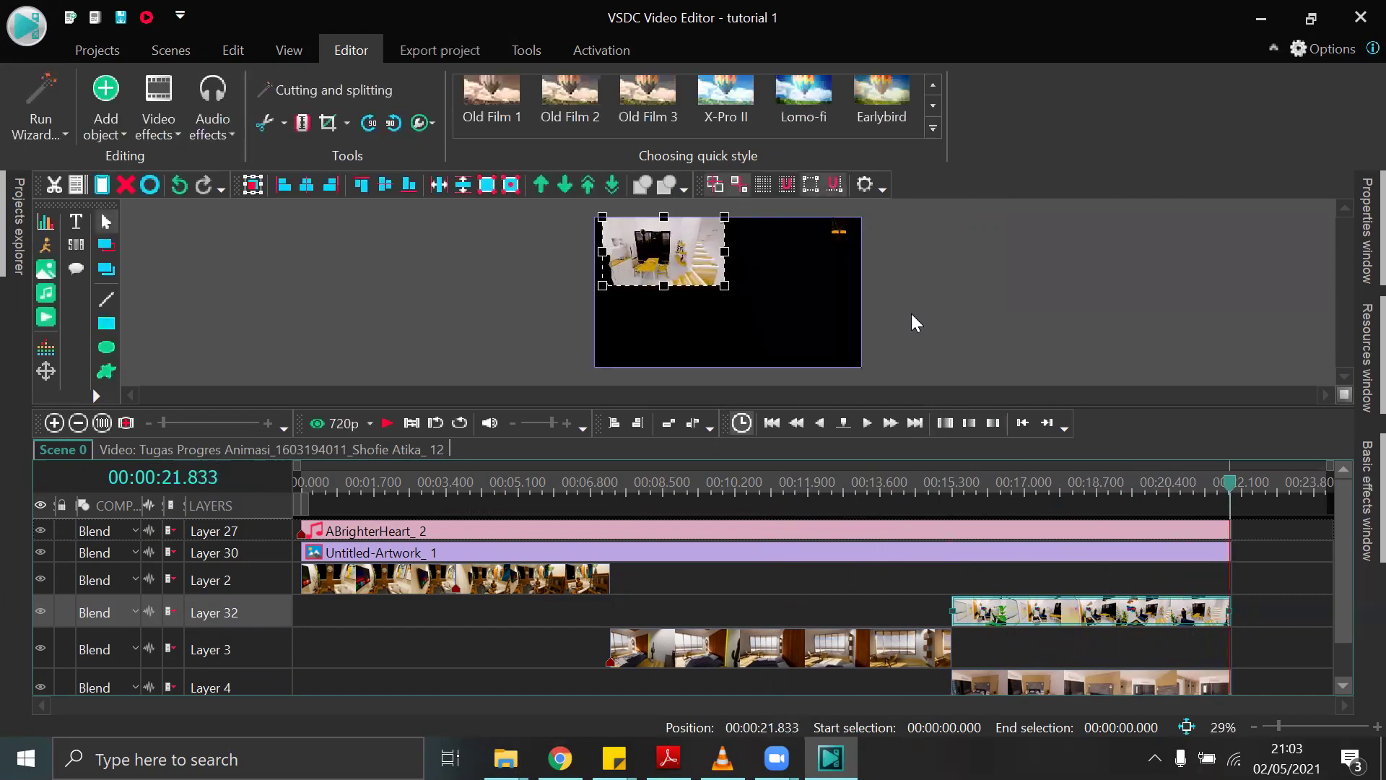
Align the Layer 32 overlay clip with the full length of the Layer 3 clip and play back that part of the scene.
drag(1152, 622, 809, 615)
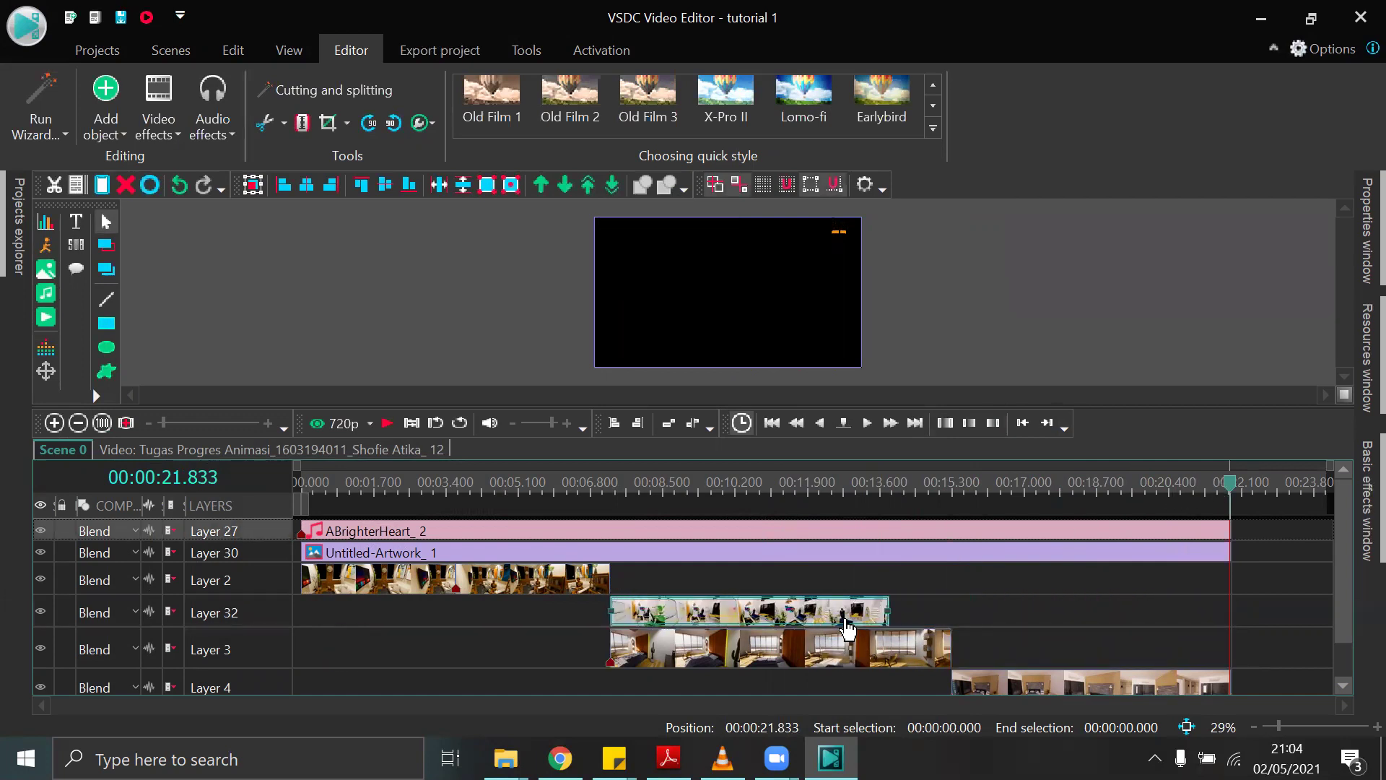
drag(886, 611, 958, 613)
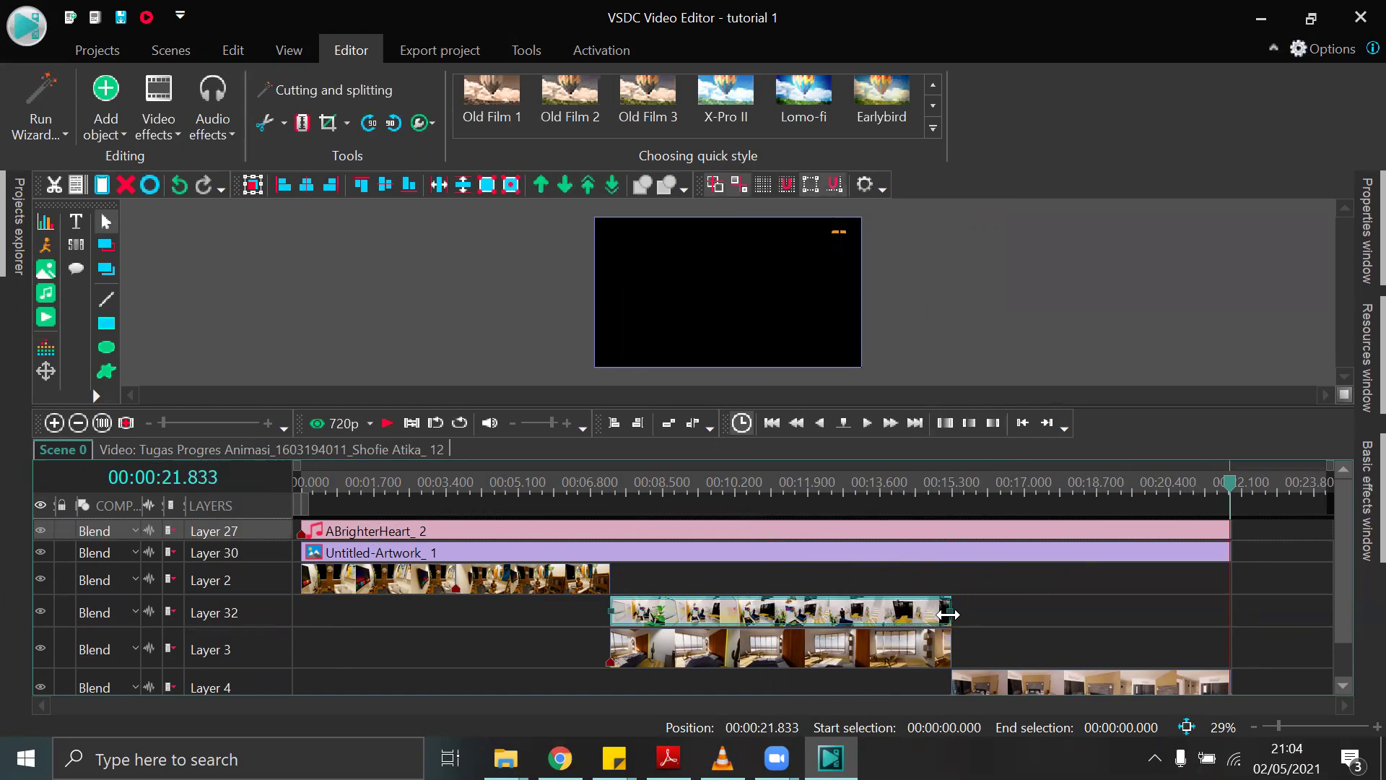
drag(1235, 498, 625, 518)
click(387, 423)
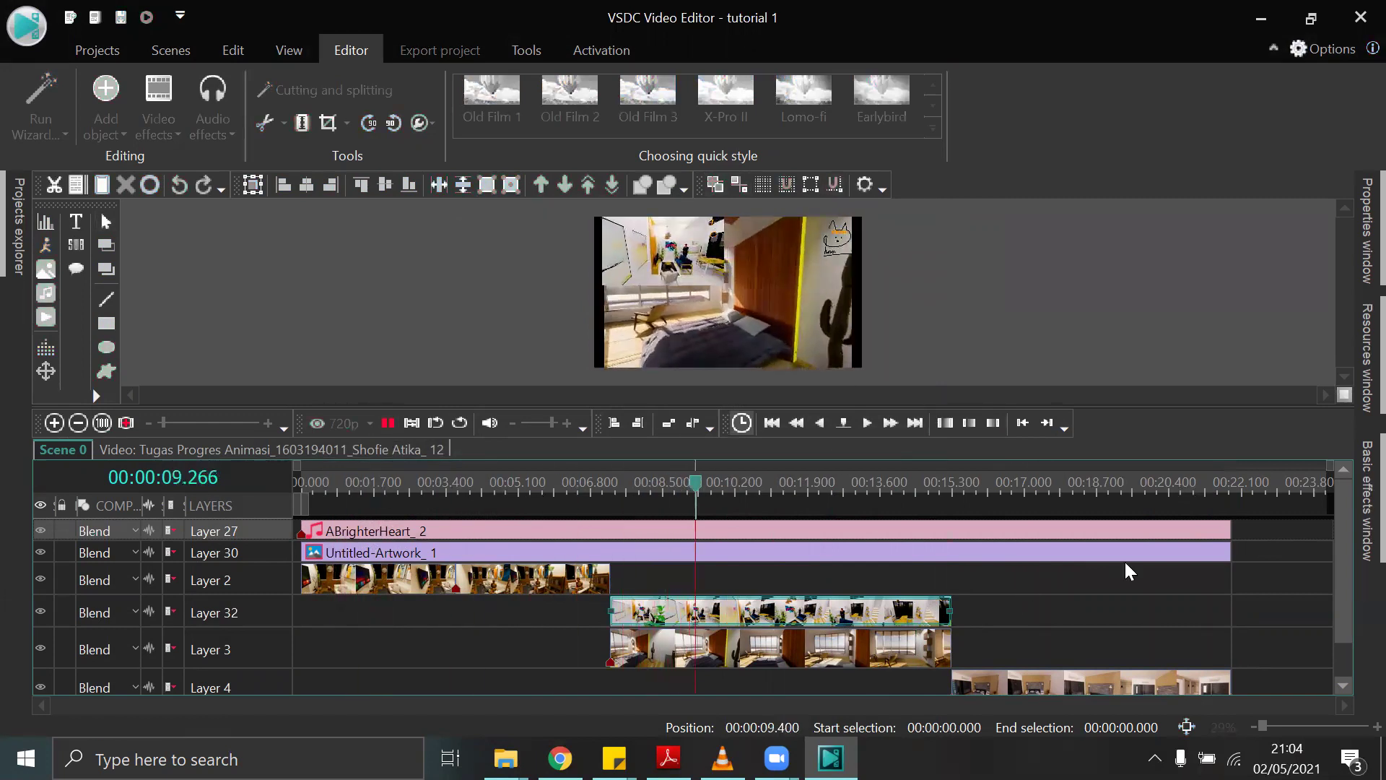
mouse_move(1150, 553)
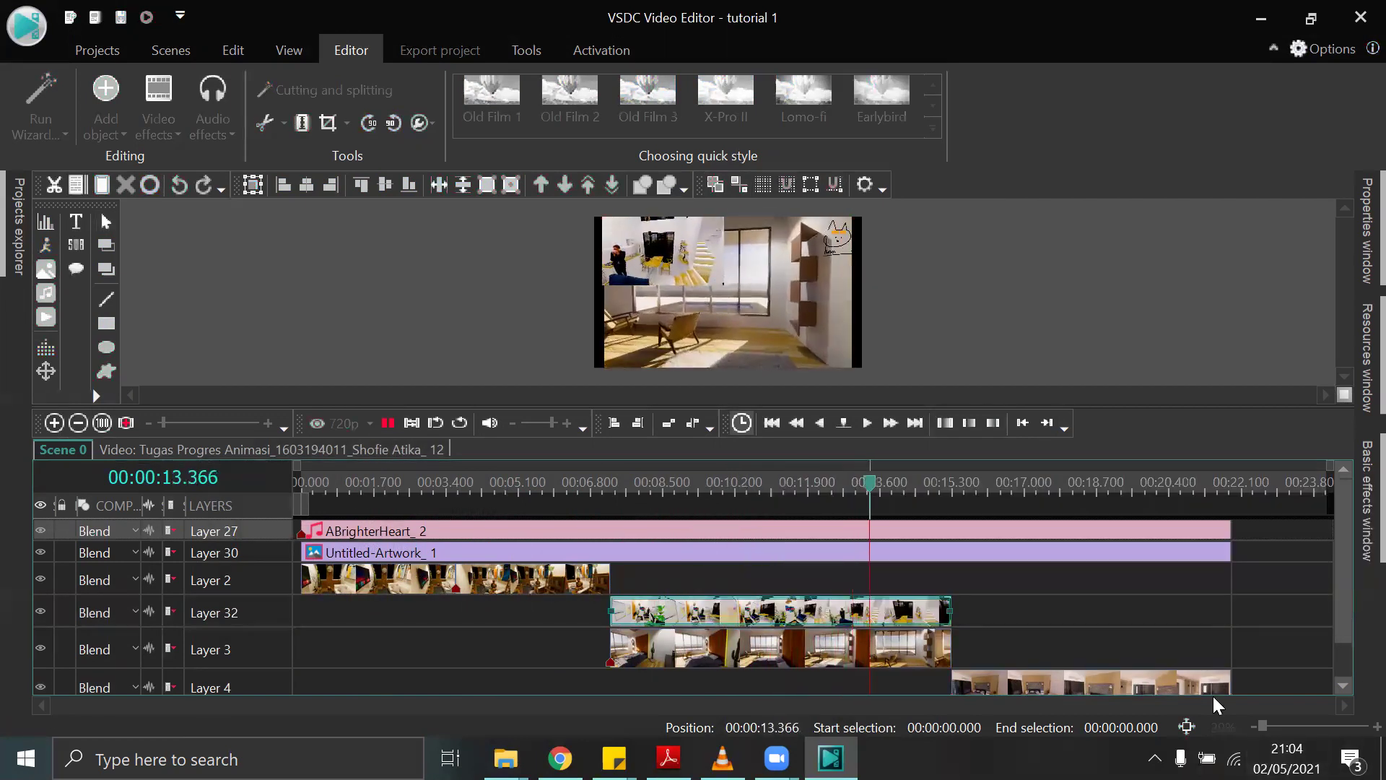
mouse_move(1006, 551)
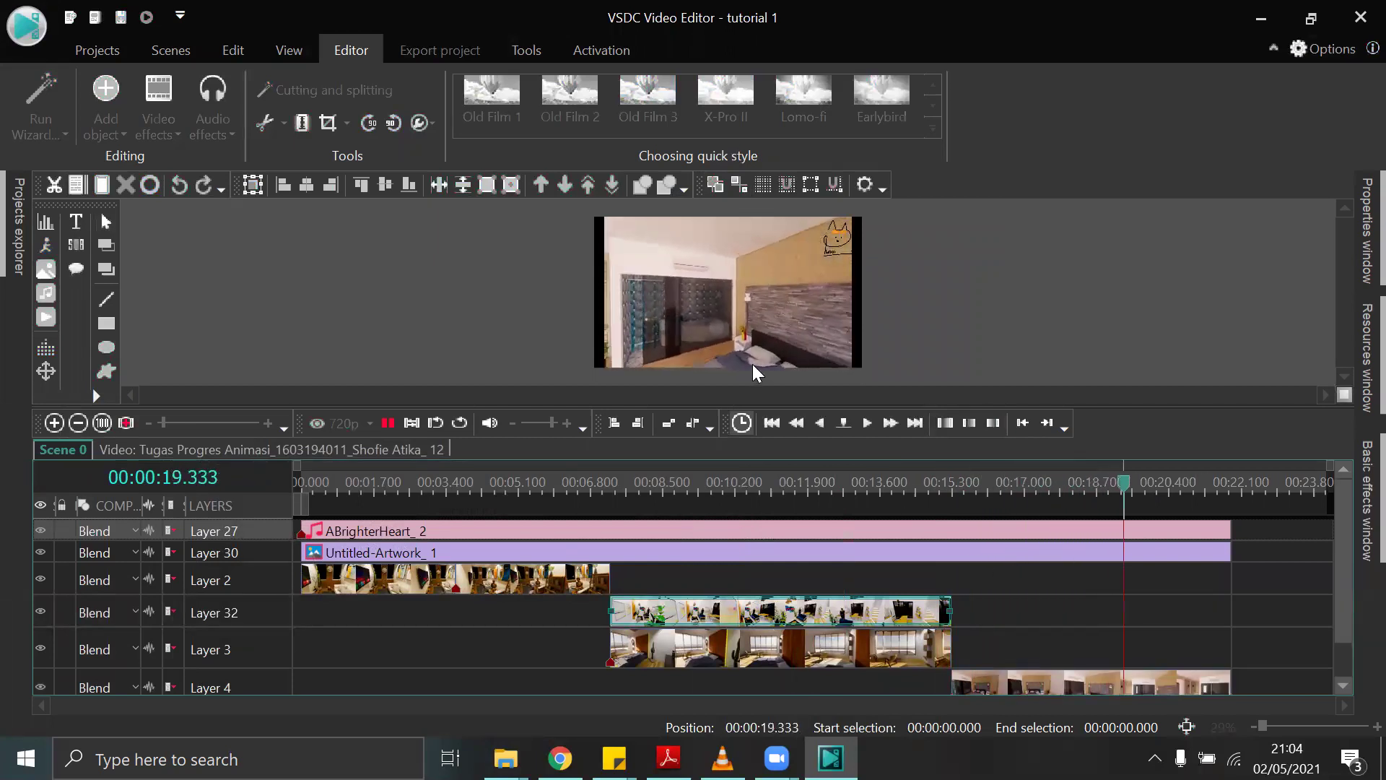
click(387, 424)
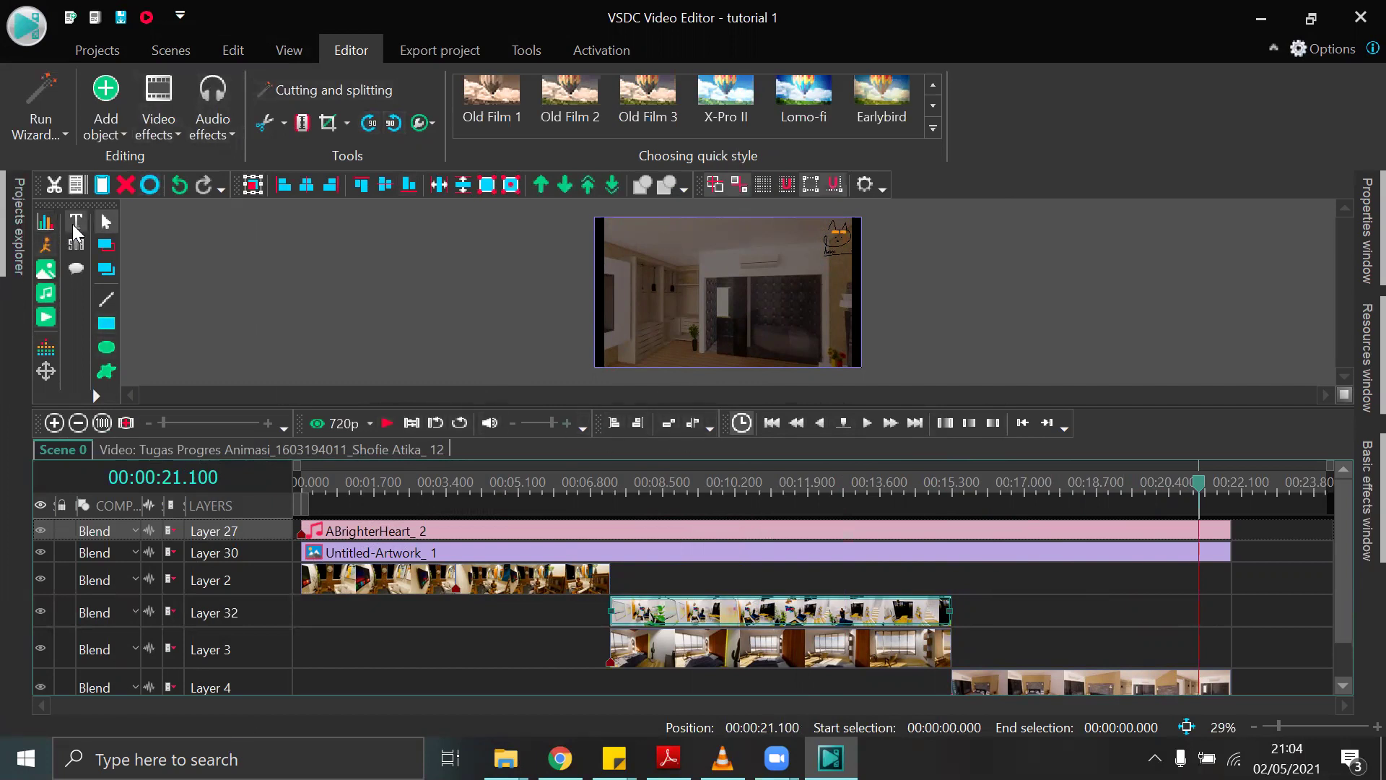
Insert a text object on a new layer from the scene start and draw its box in the lower part of the video frame.
click(151, 52)
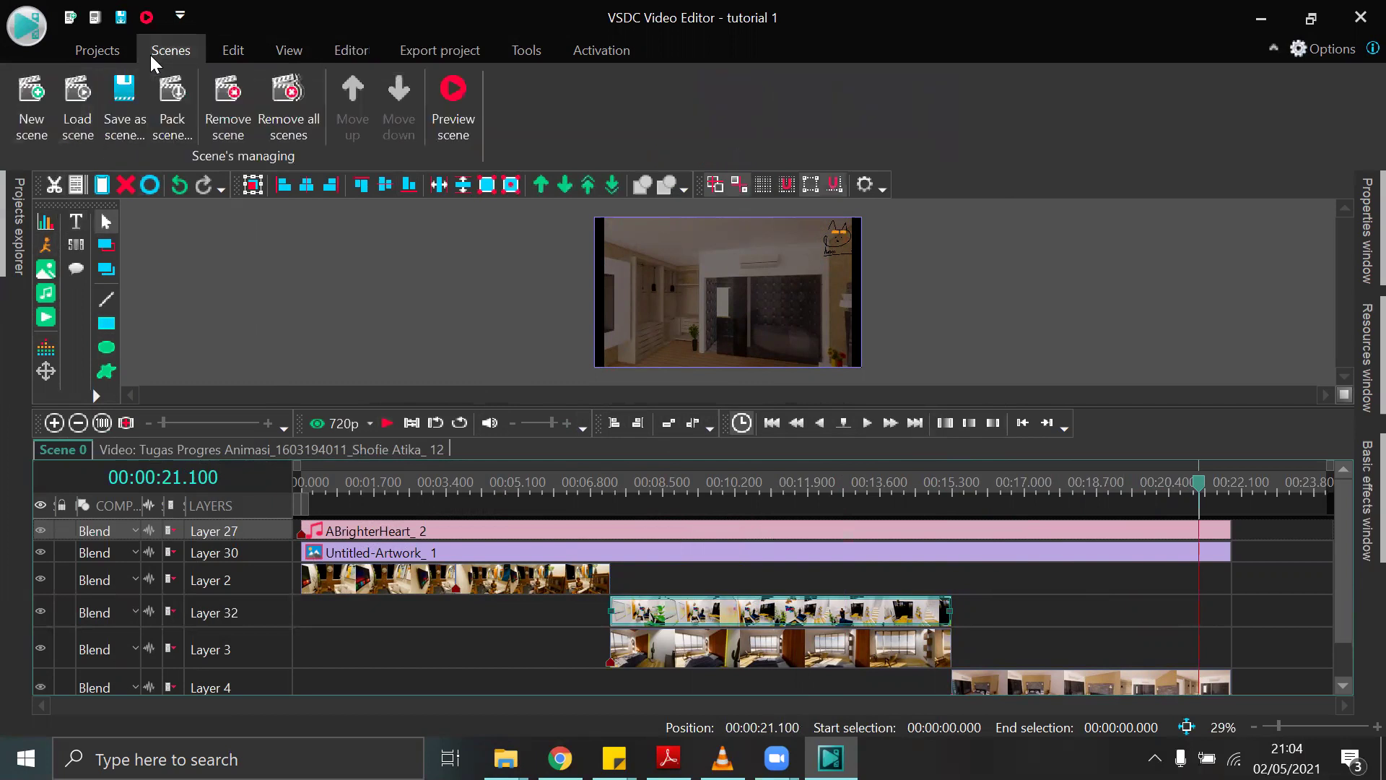
drag(1195, 483, 198, 481)
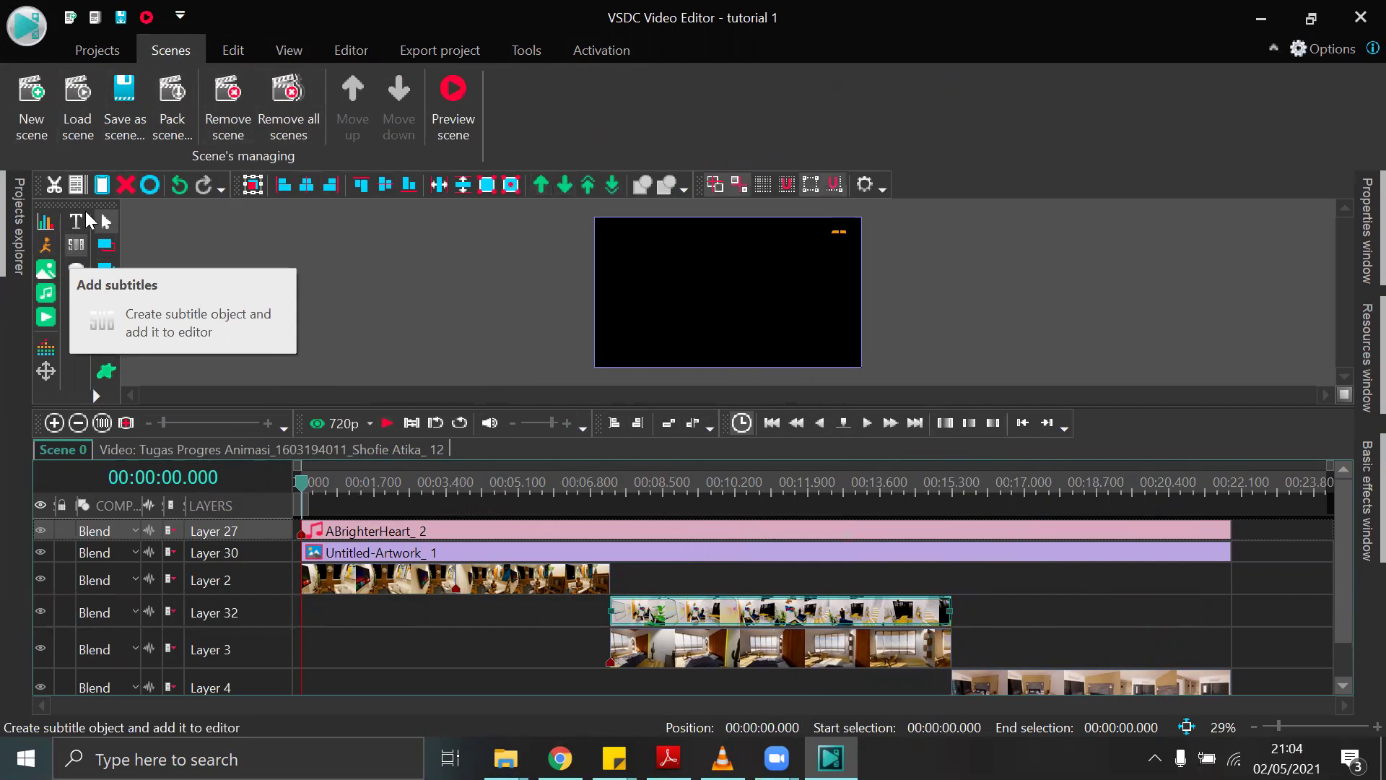
click(350, 52)
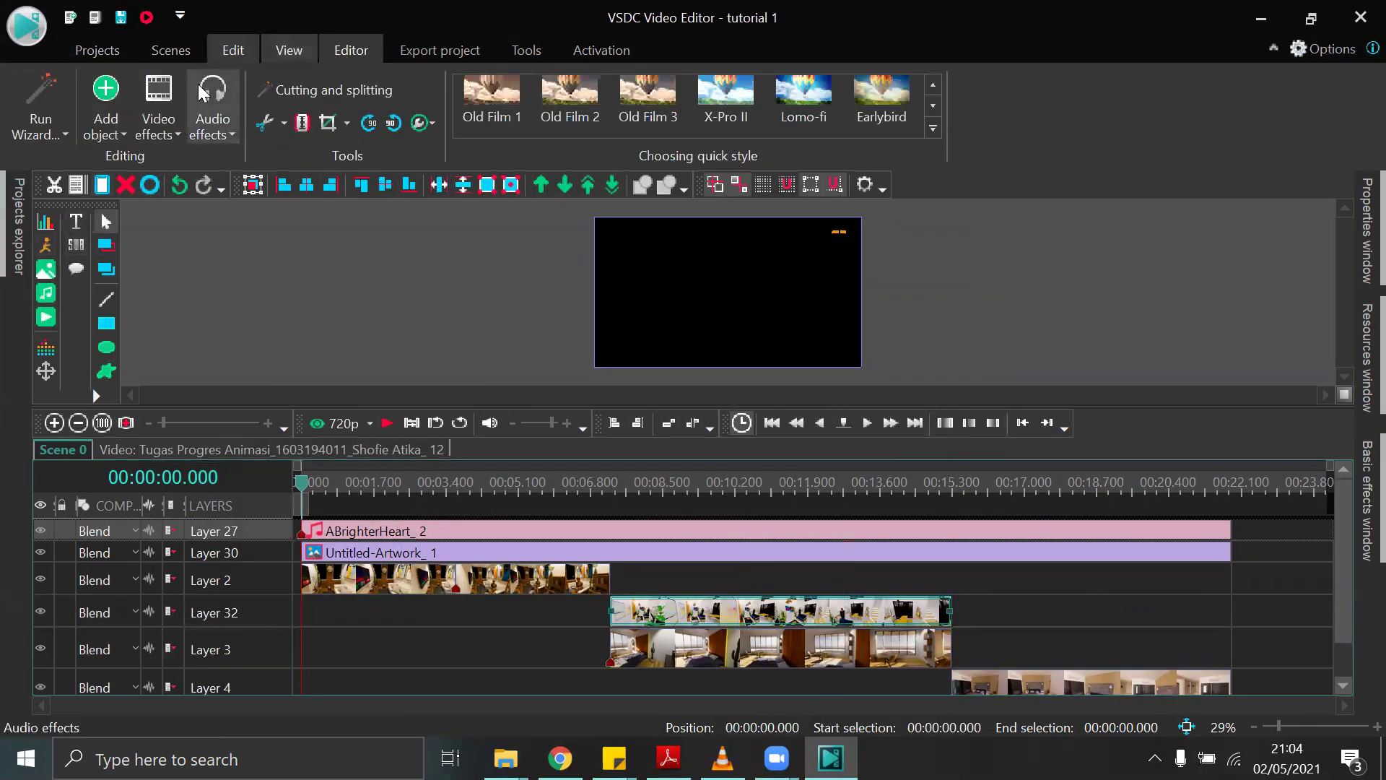
click(118, 135)
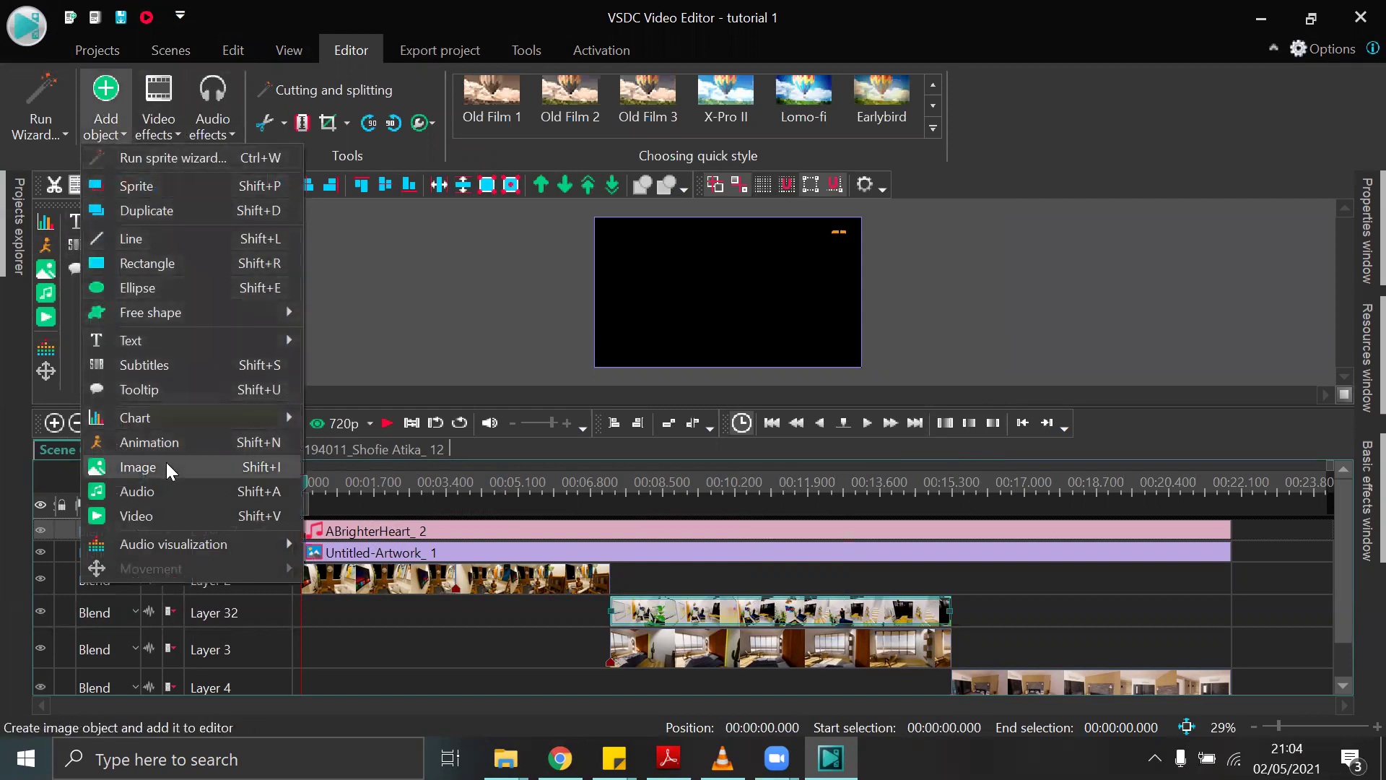
mouse_move(155, 345)
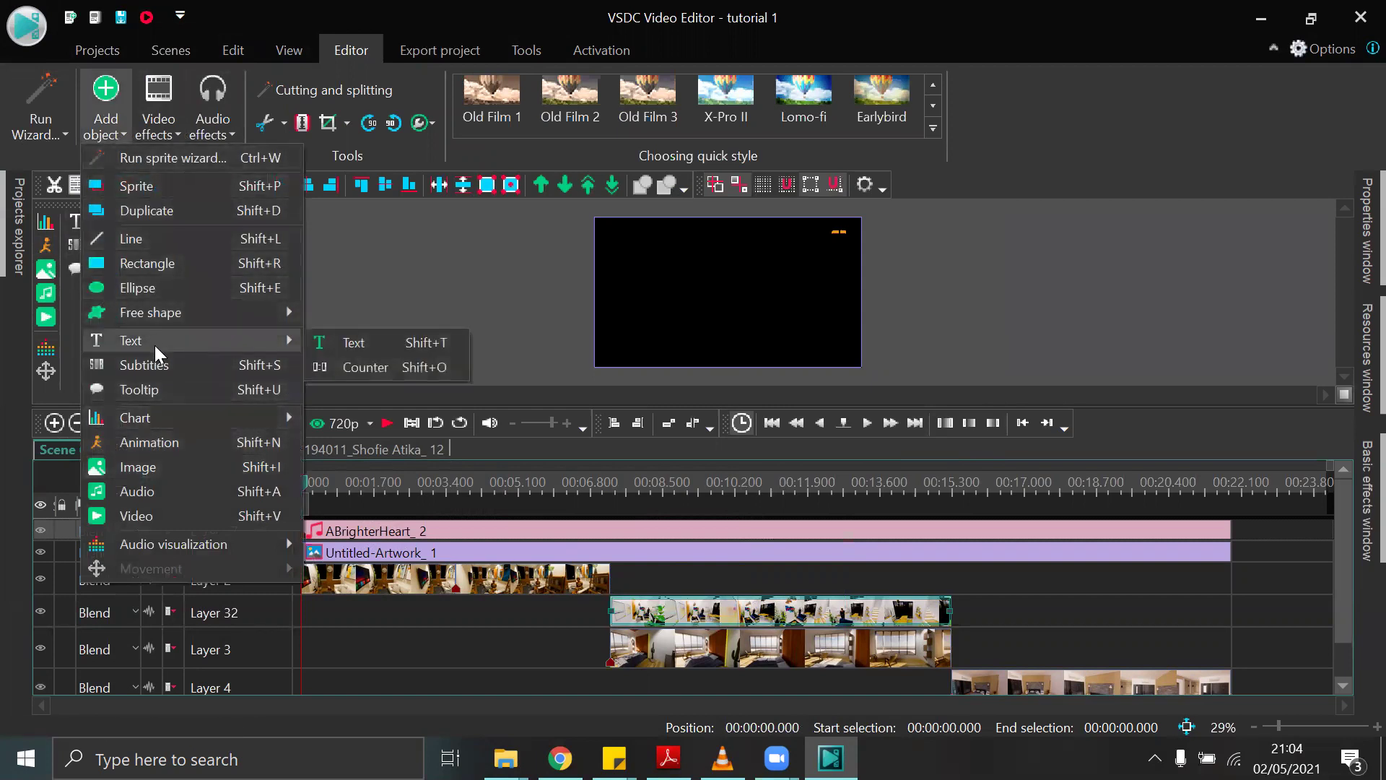
click(380, 351)
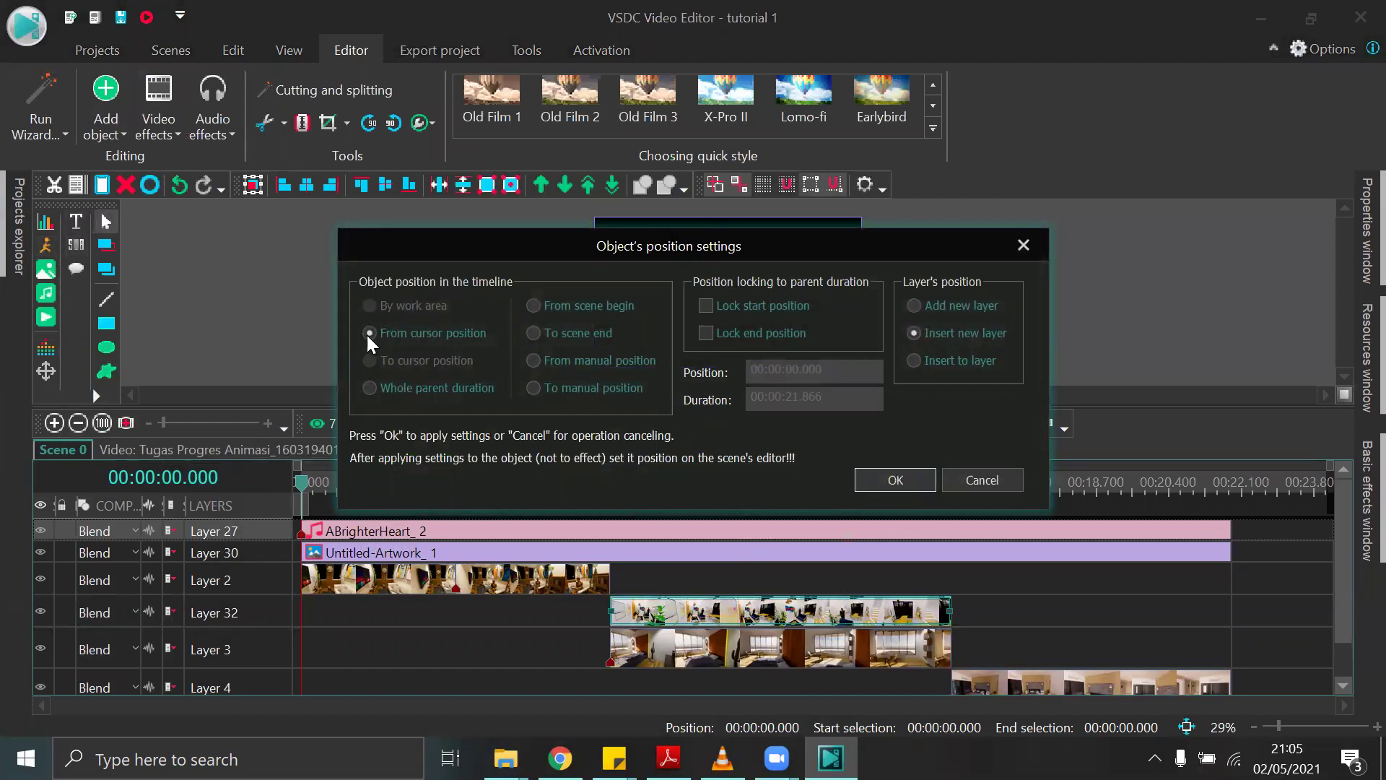
click(925, 483)
drag(621, 313, 773, 347)
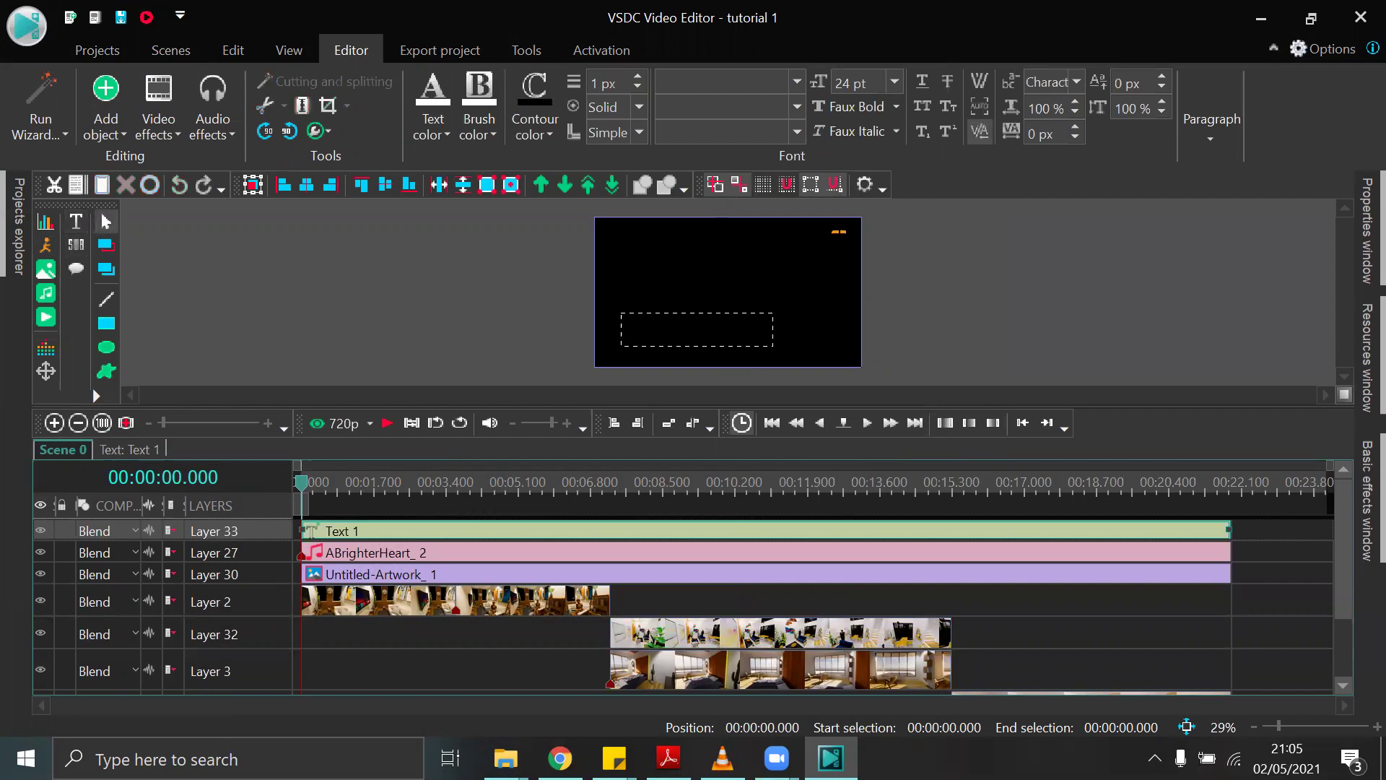
click(431, 139)
click(430, 137)
click(480, 136)
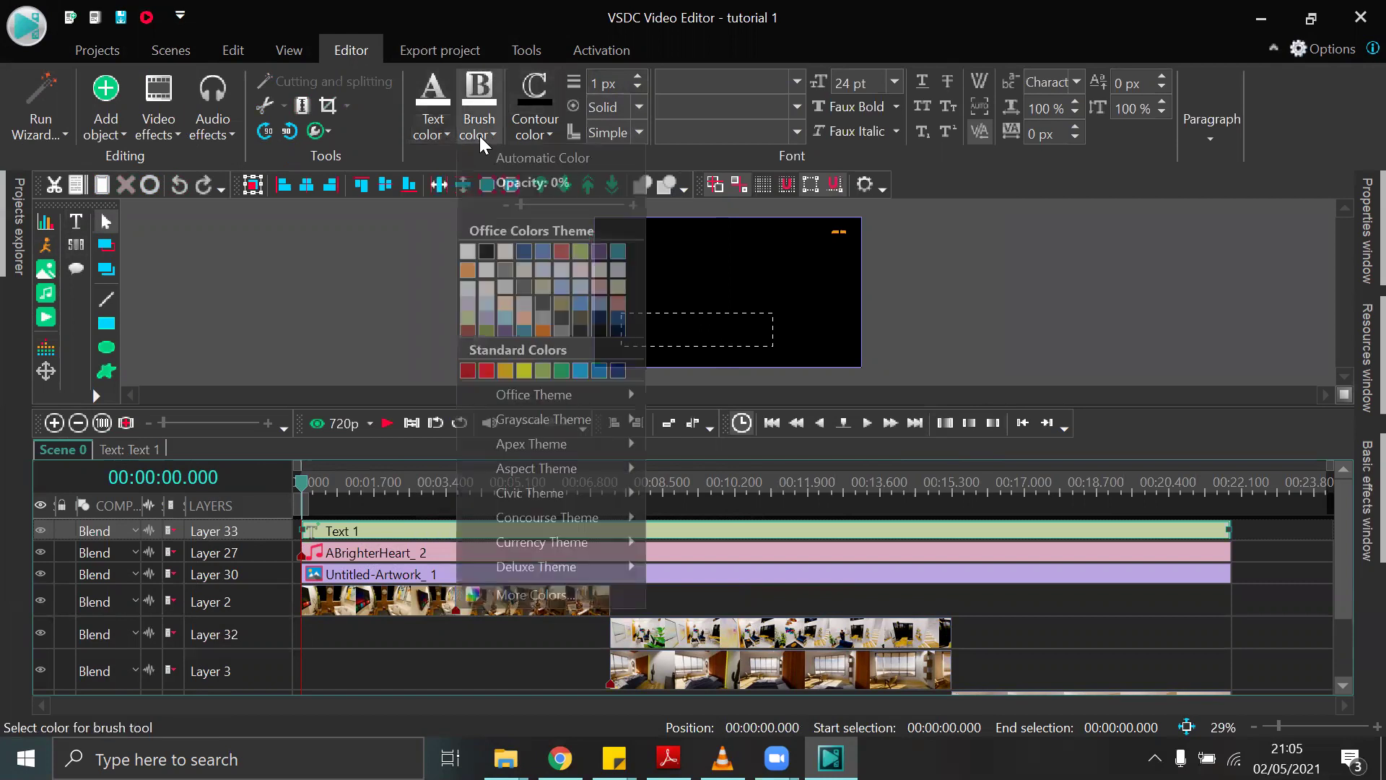
click(479, 136)
click(538, 136)
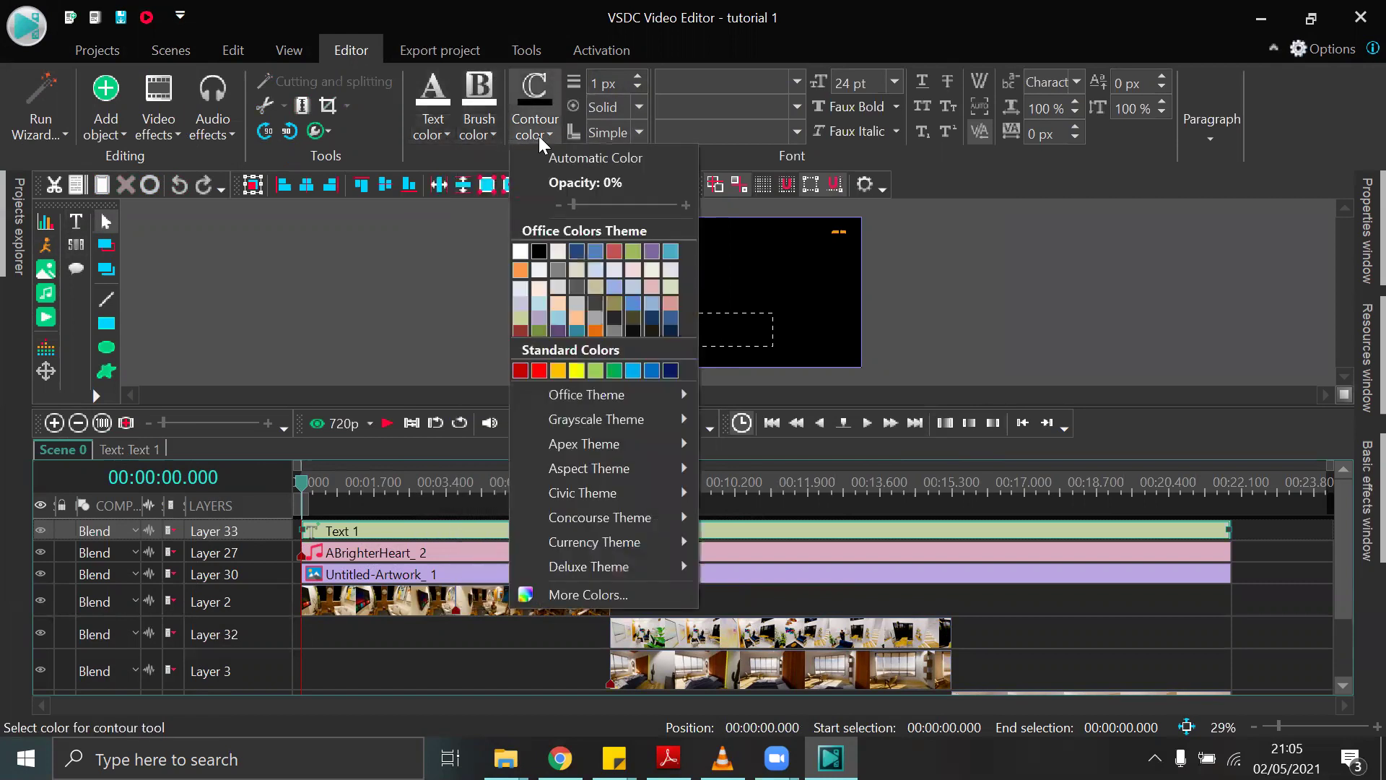
click(538, 136)
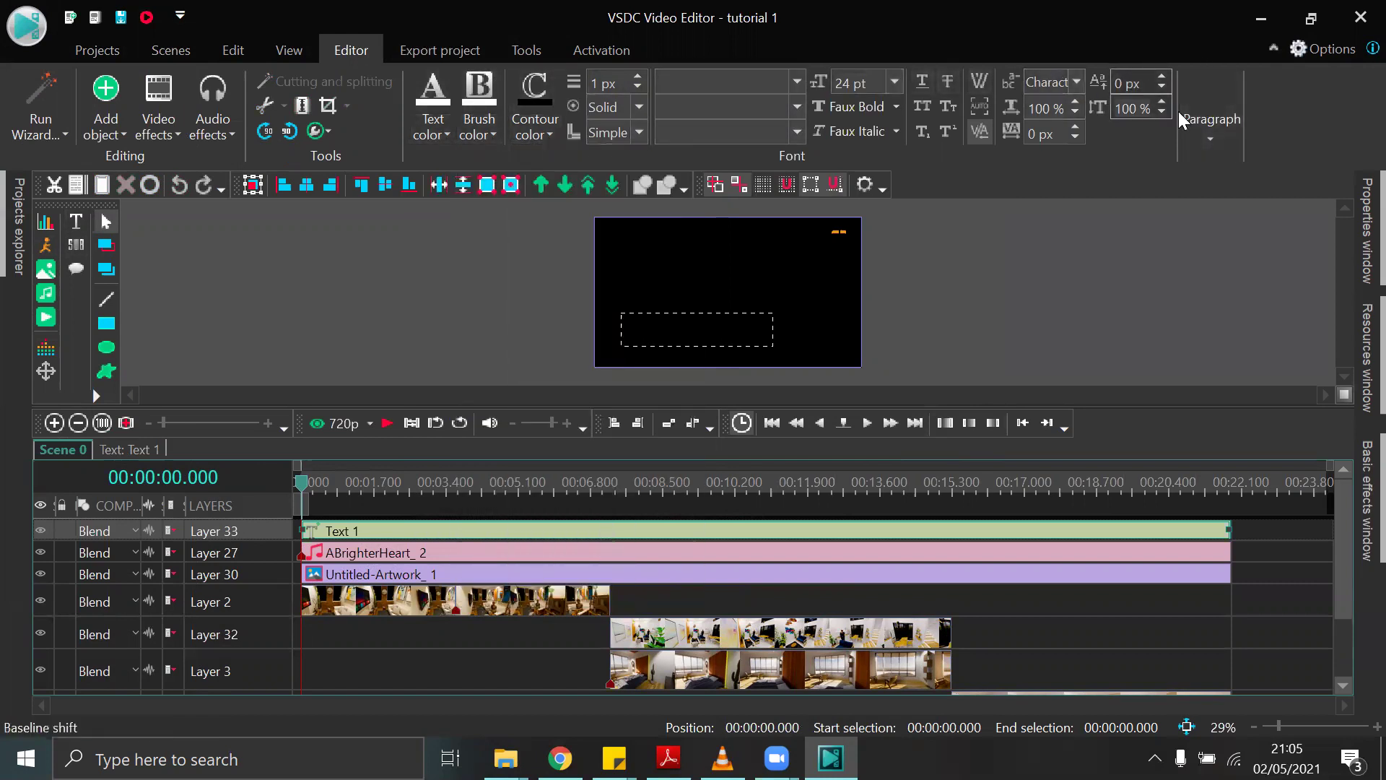
click(1193, 138)
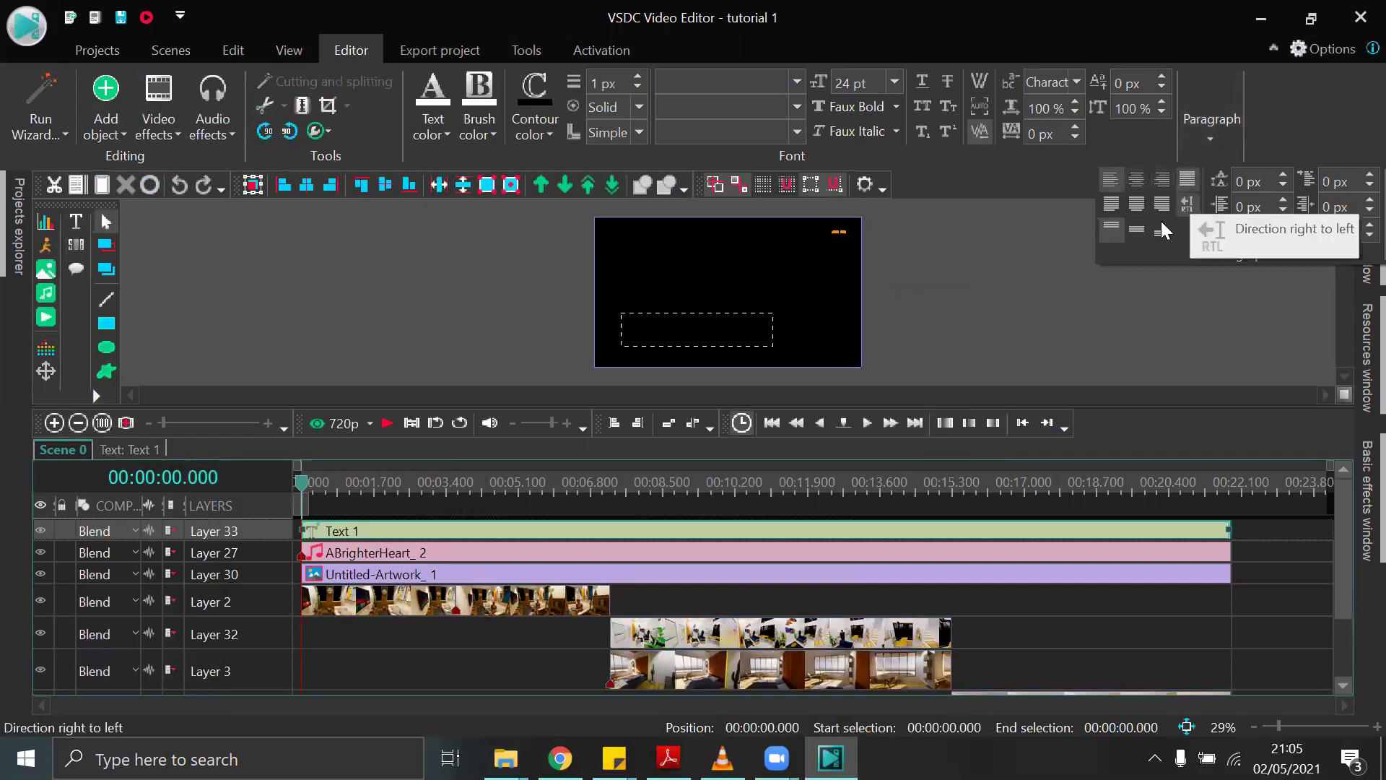
click(1210, 131)
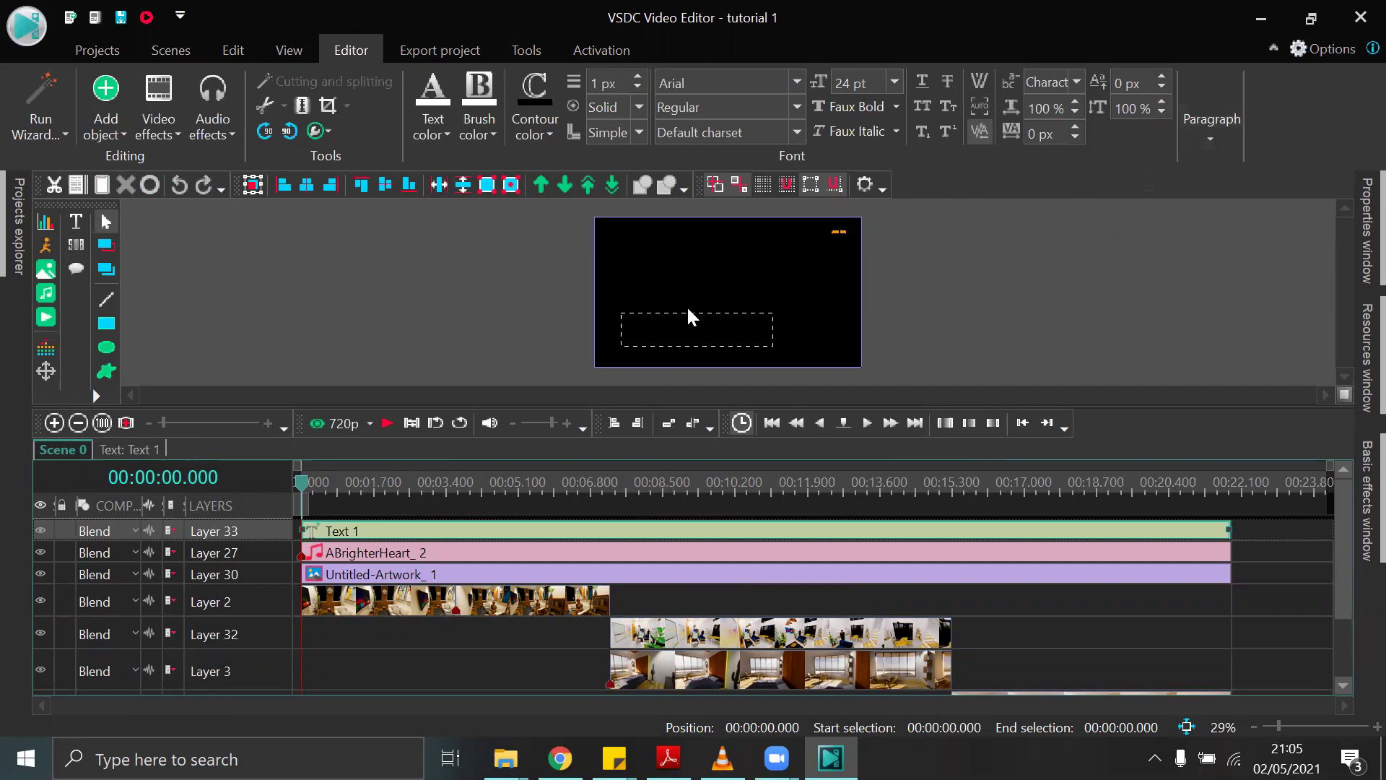
Enter "contoh tutorial video editing" in the text box and move the box down to the lower edge of the video frame.
text(al video editing)
click(794, 338)
click(711, 318)
drag(710, 316, 704, 349)
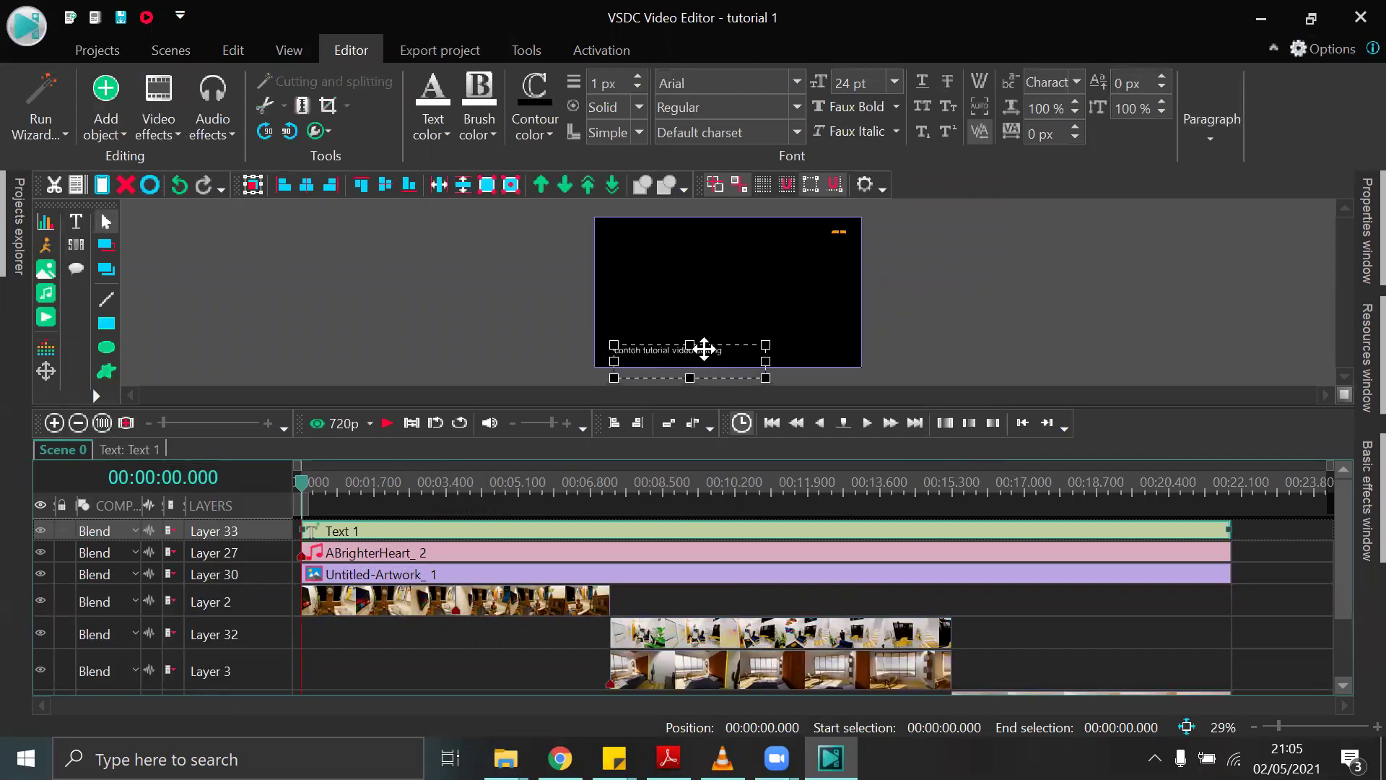
click(963, 325)
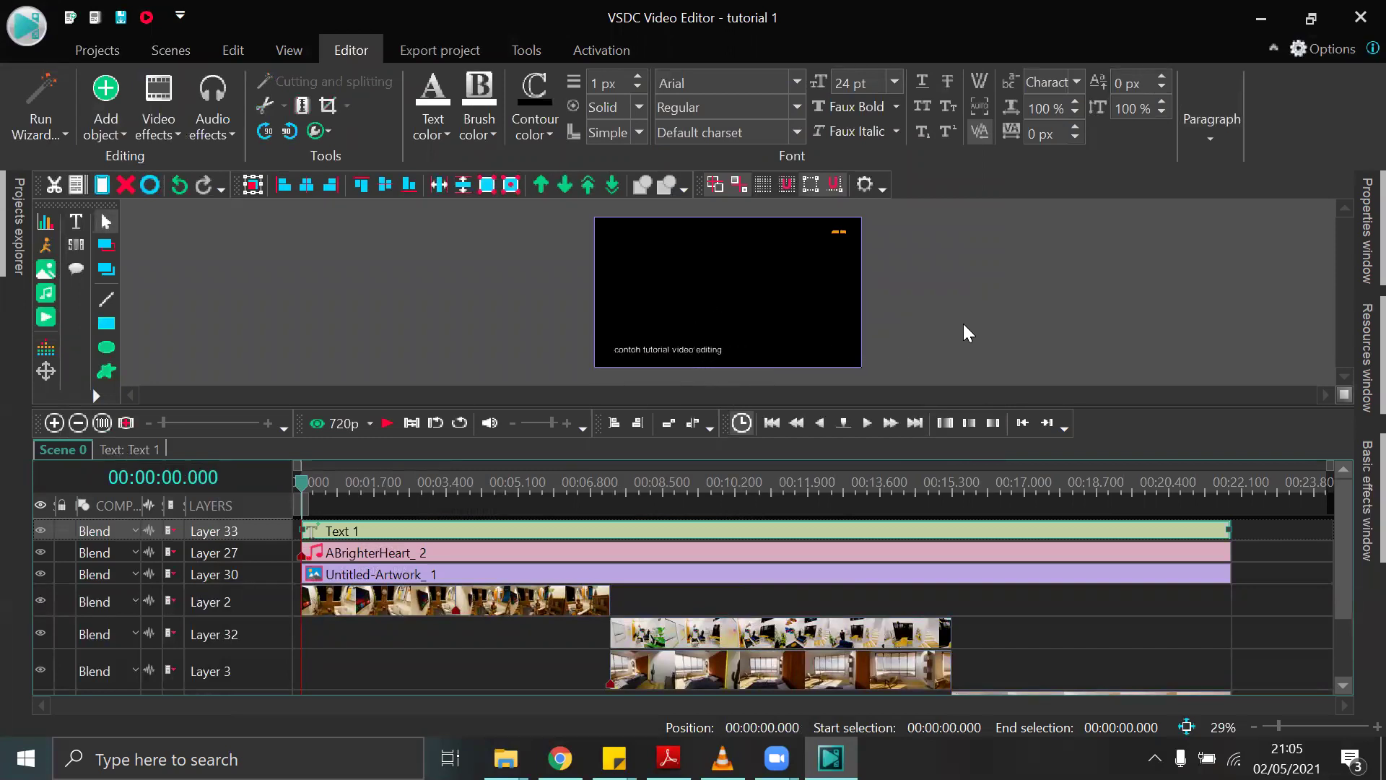
Set the font of the whole "contoh tutorial video editing" text to Century Gothic.
click(685, 354)
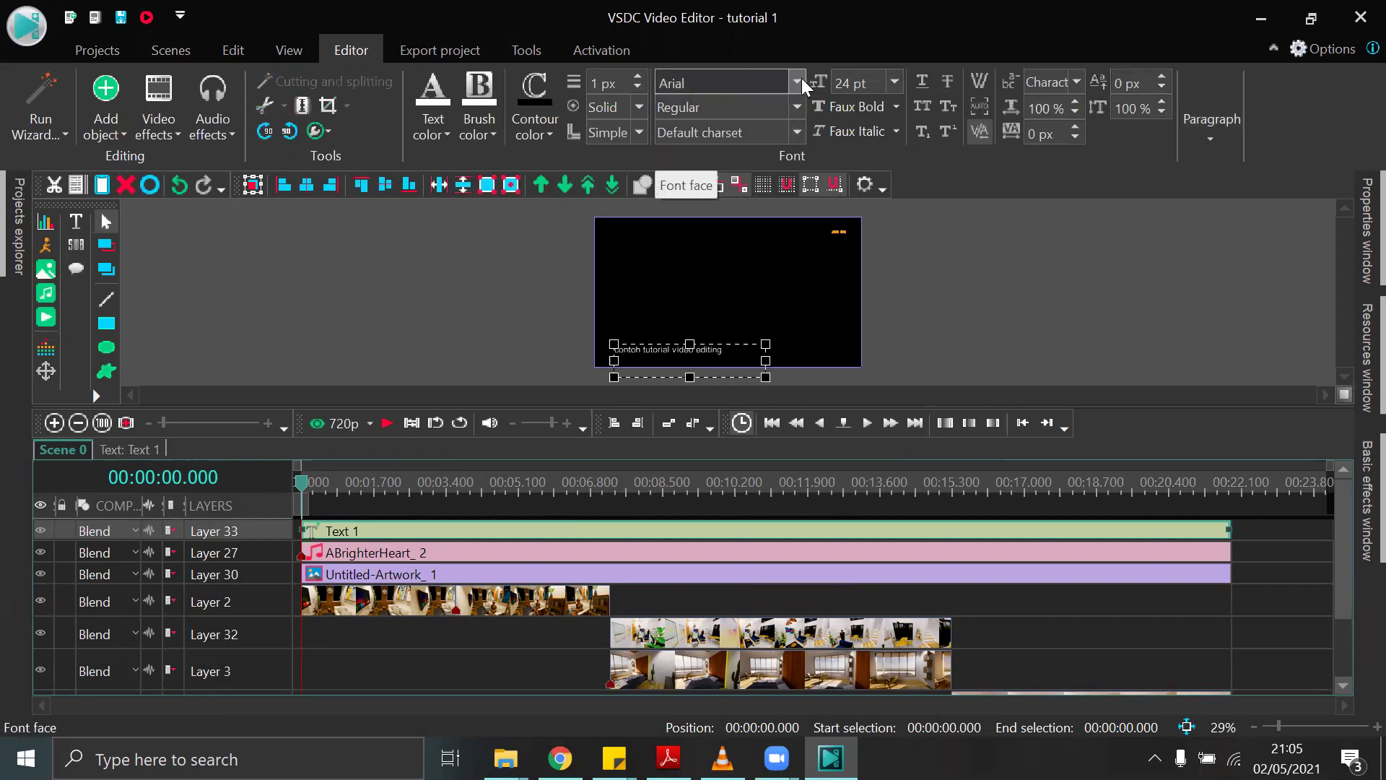
double_click(717, 347)
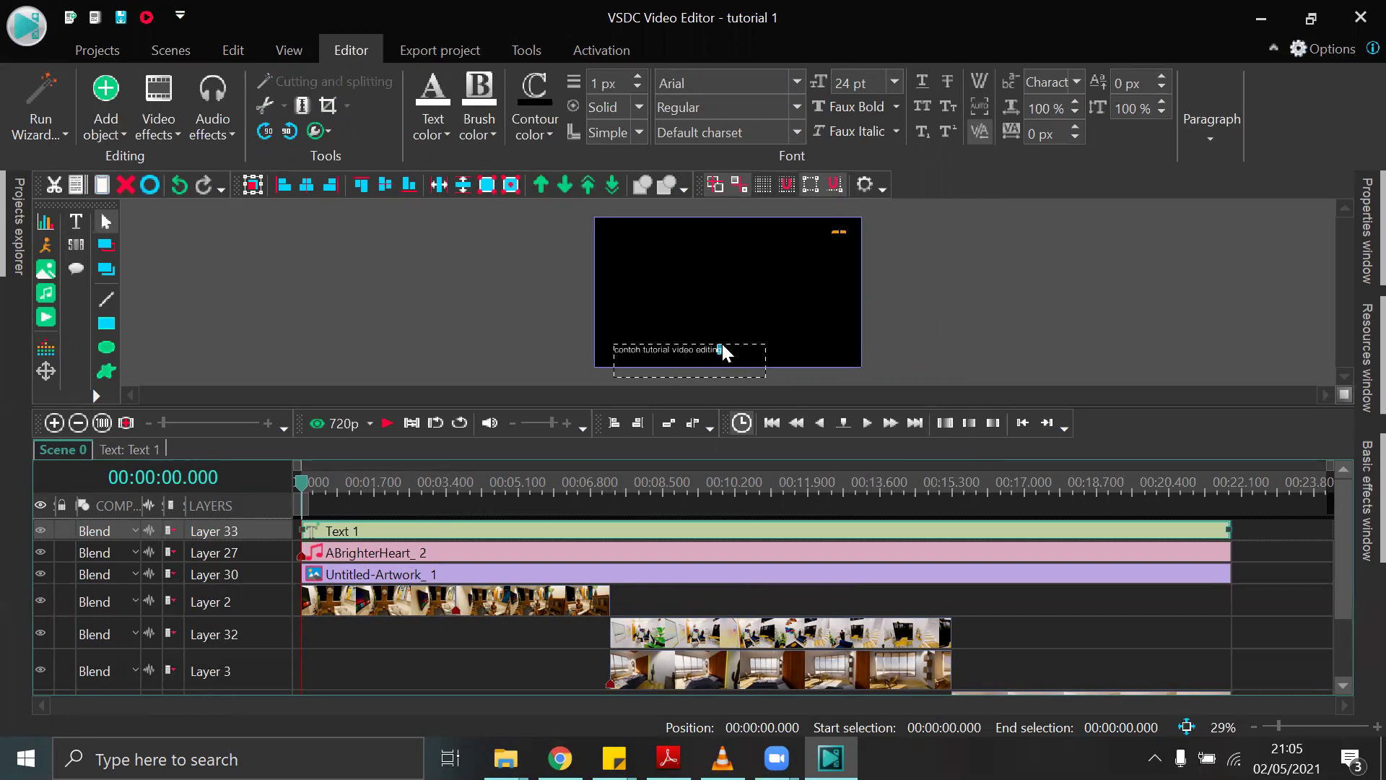
key(ctrl+a)
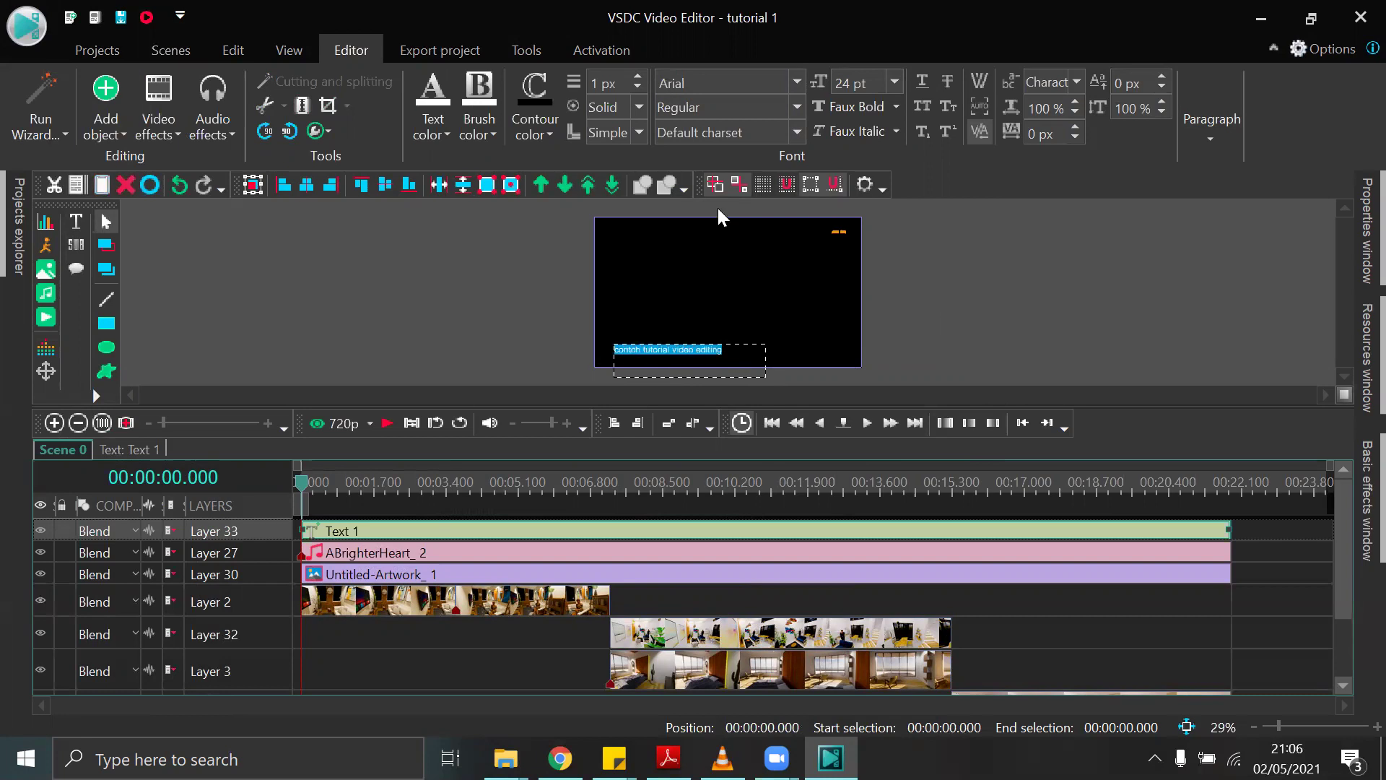
click(787, 82)
click(757, 192)
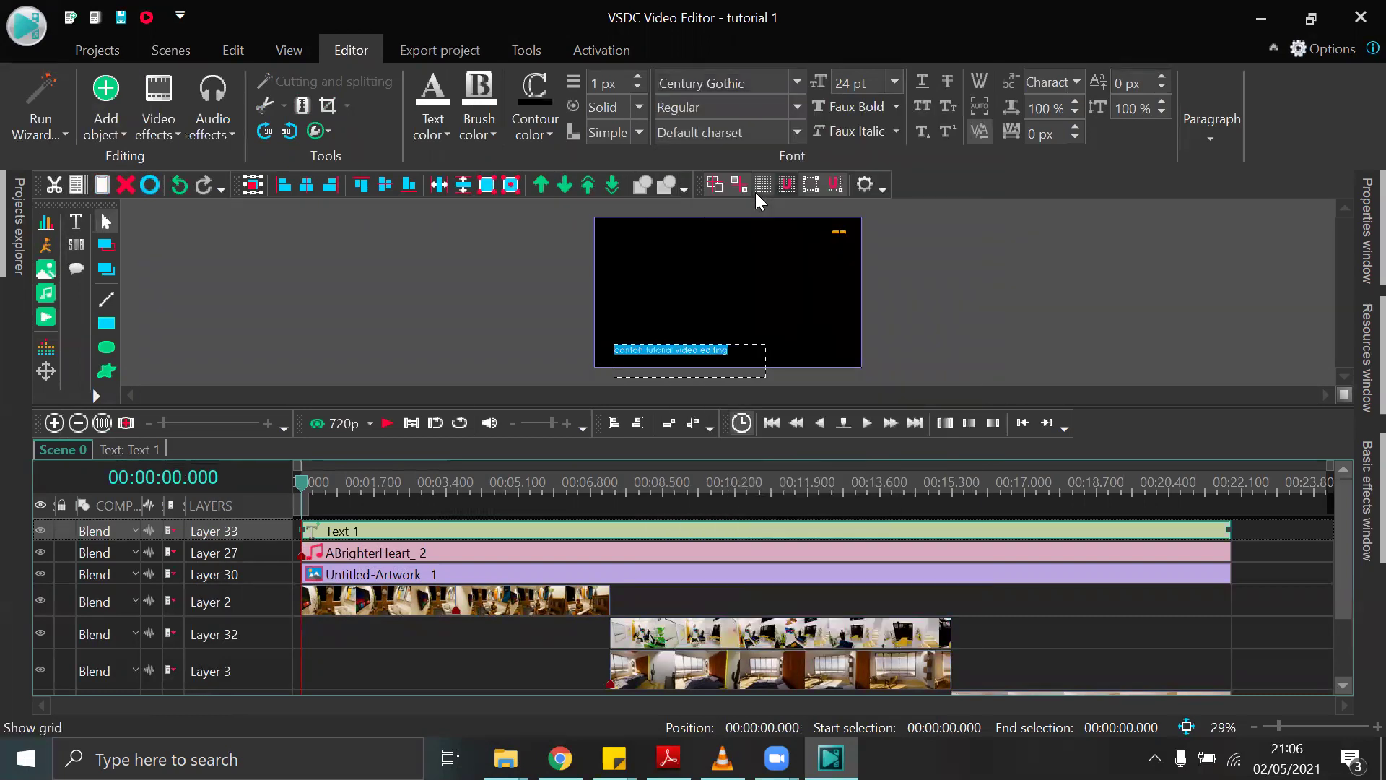
click(947, 341)
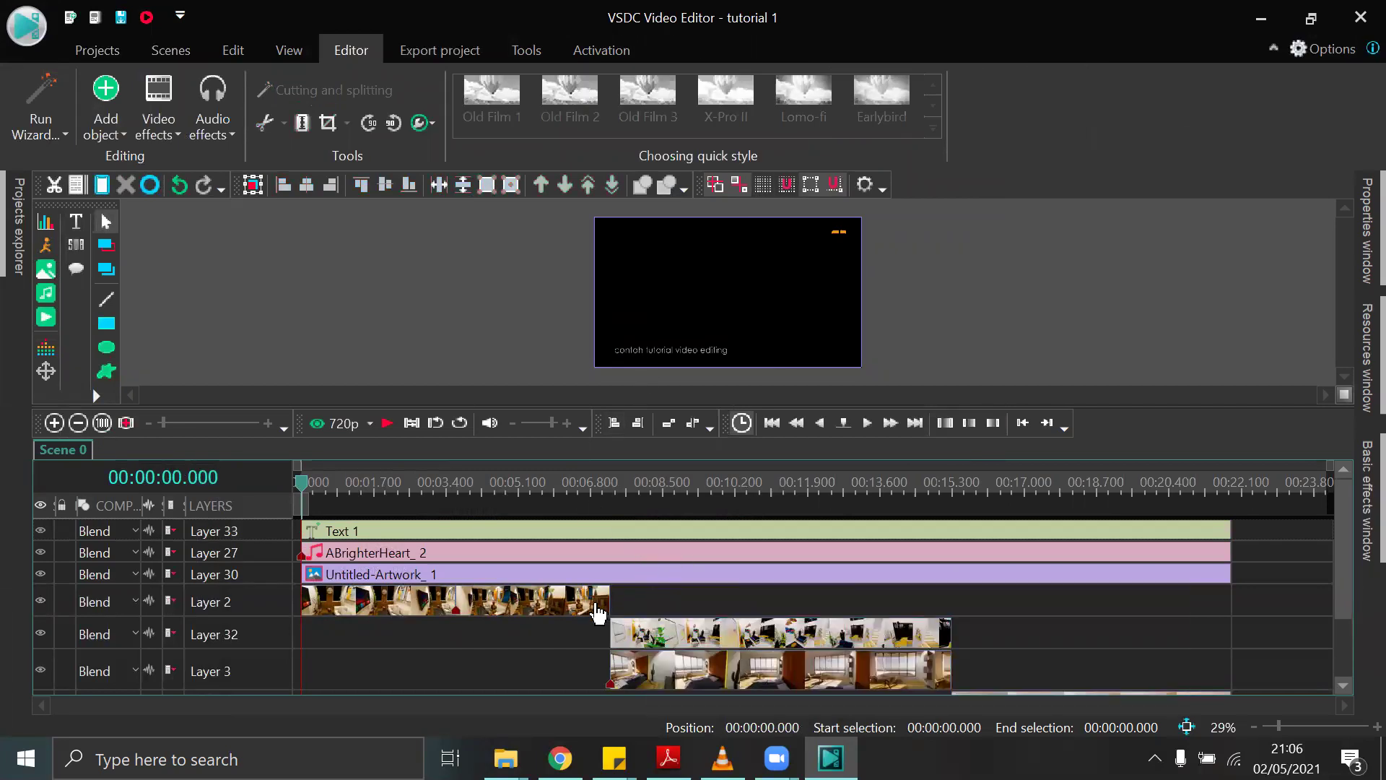
Shorten the Text 1 clip to about the first 2 seconds of the scene and play back the opening.
click(1224, 533)
drag(1223, 533, 390, 541)
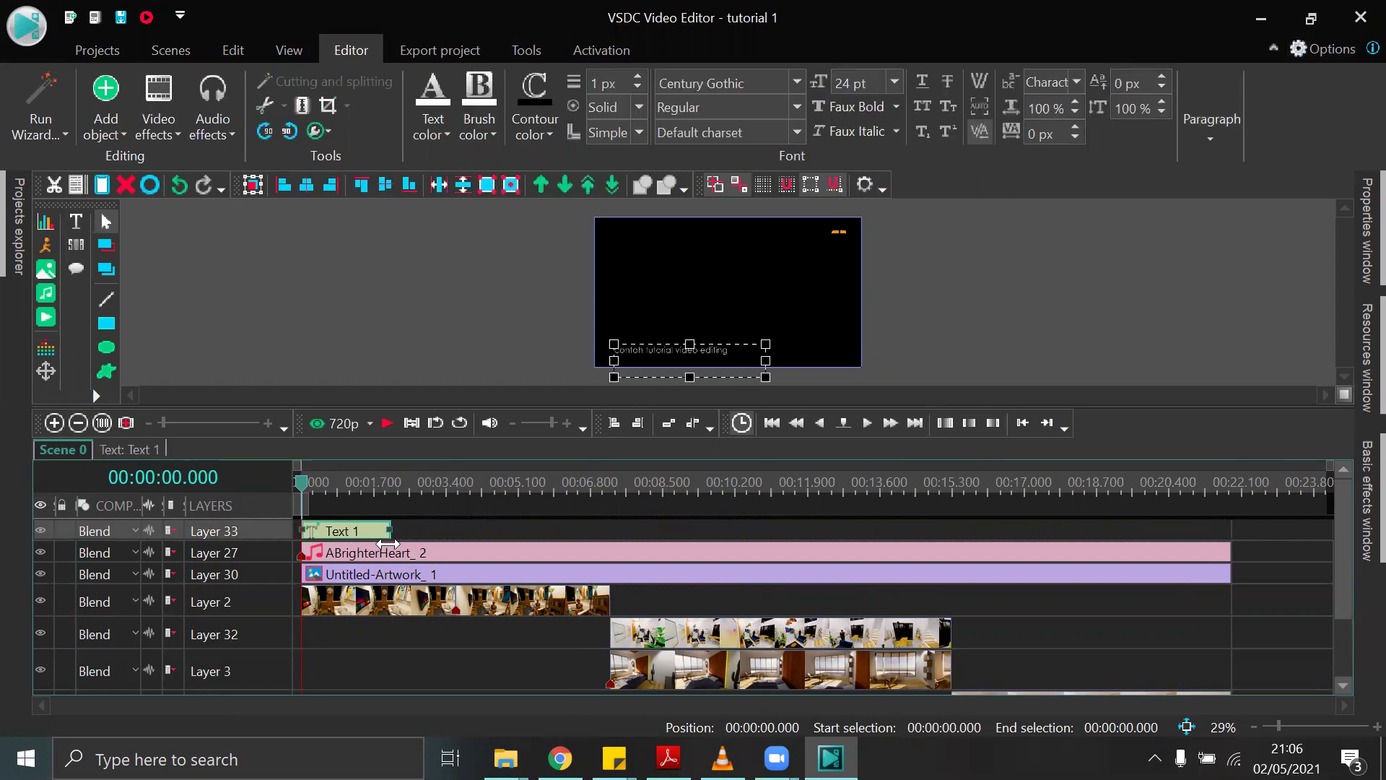
click(379, 422)
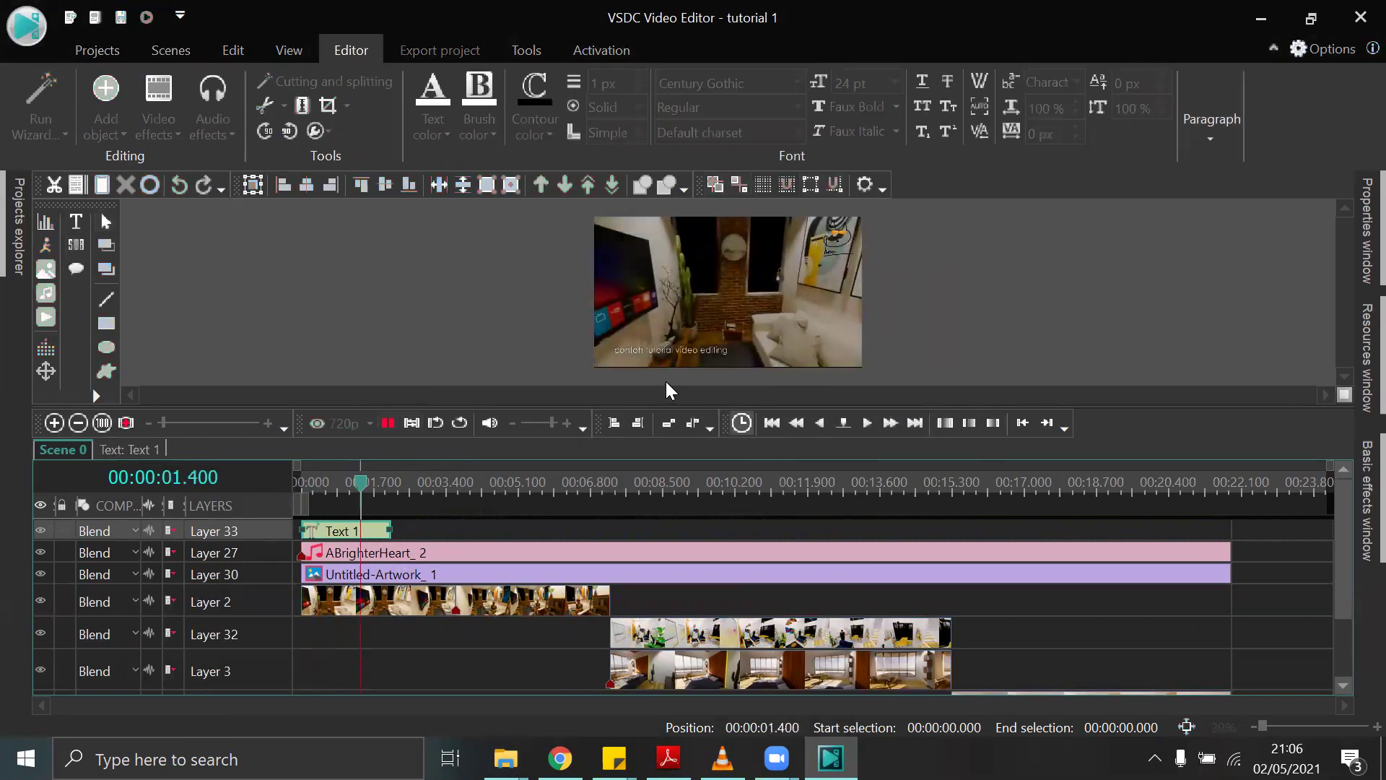
click(390, 421)
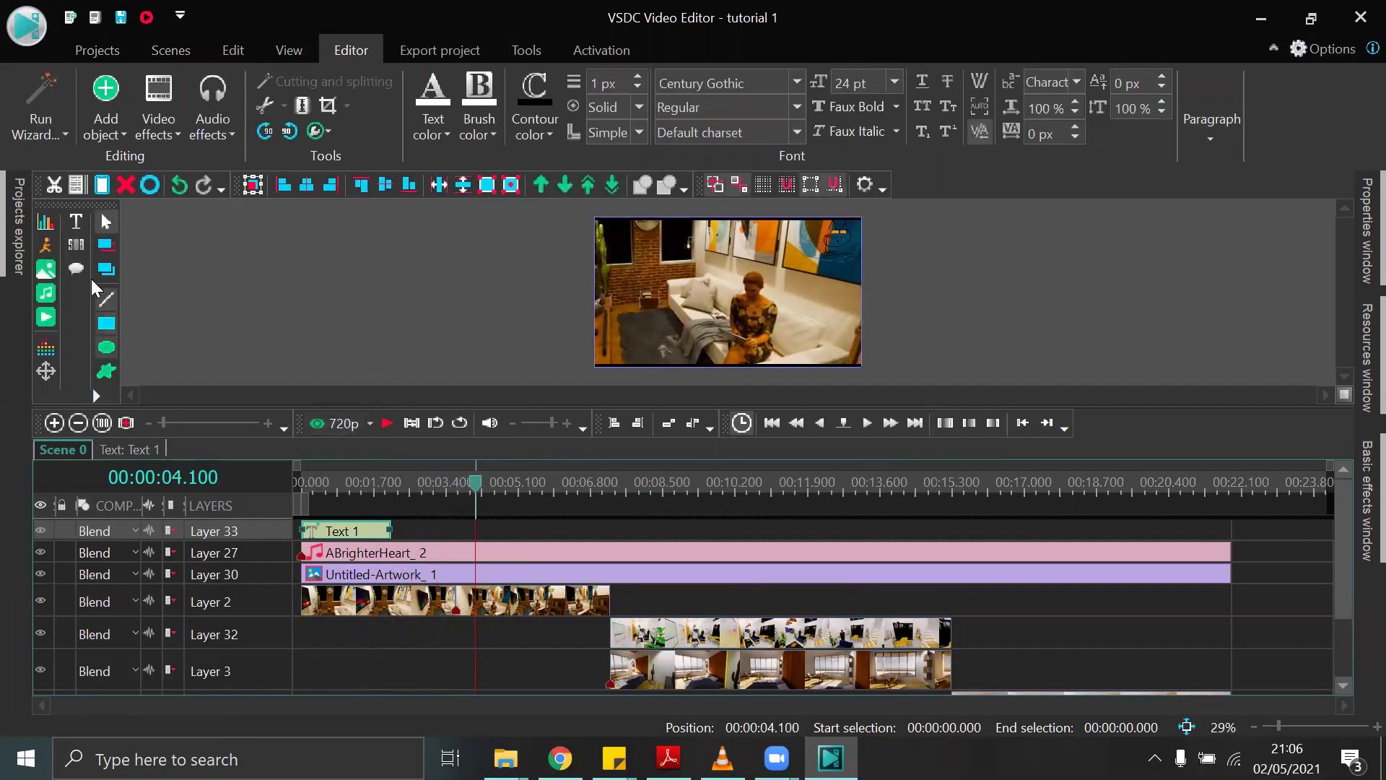
Insert a second text object on a new layer from the cursor position and draw a wide box across the lower part of the frame.
click(72, 221)
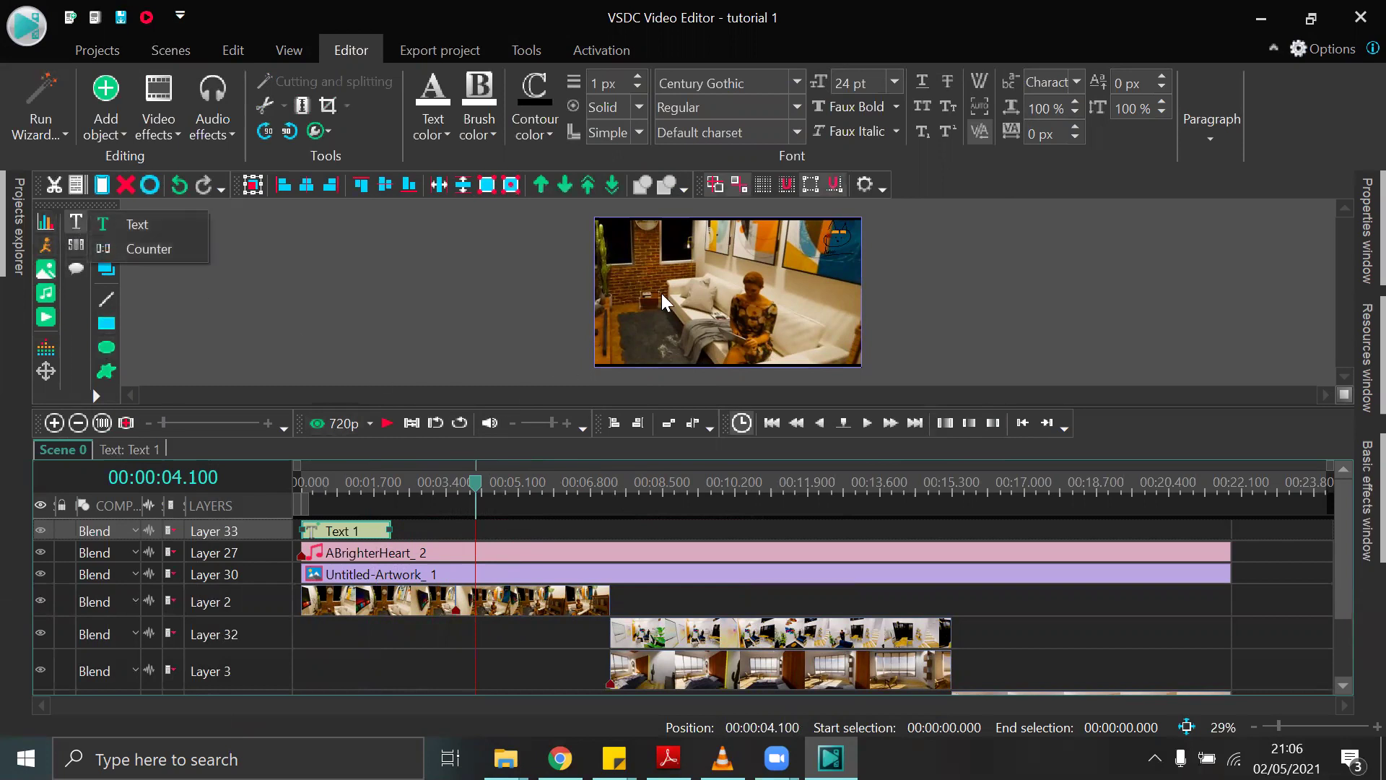
click(141, 224)
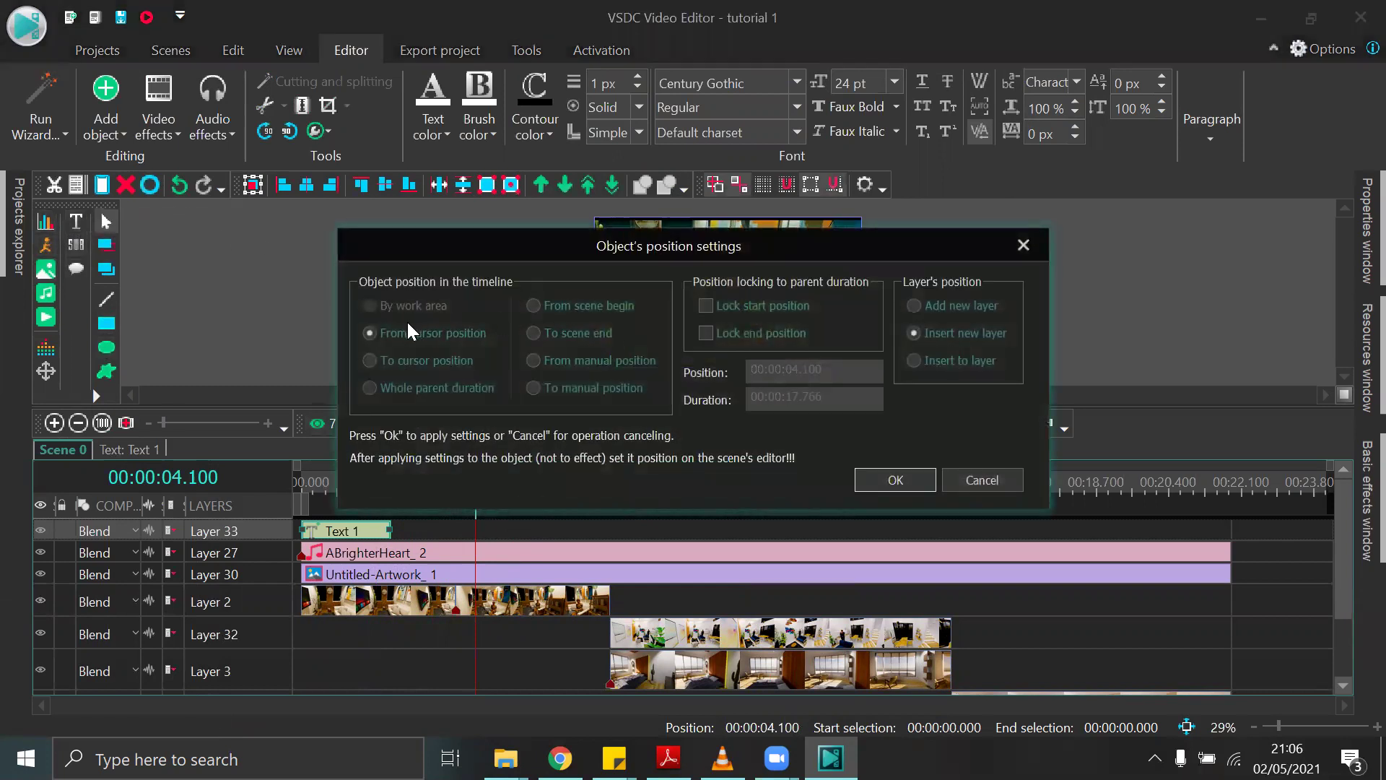
click(887, 488)
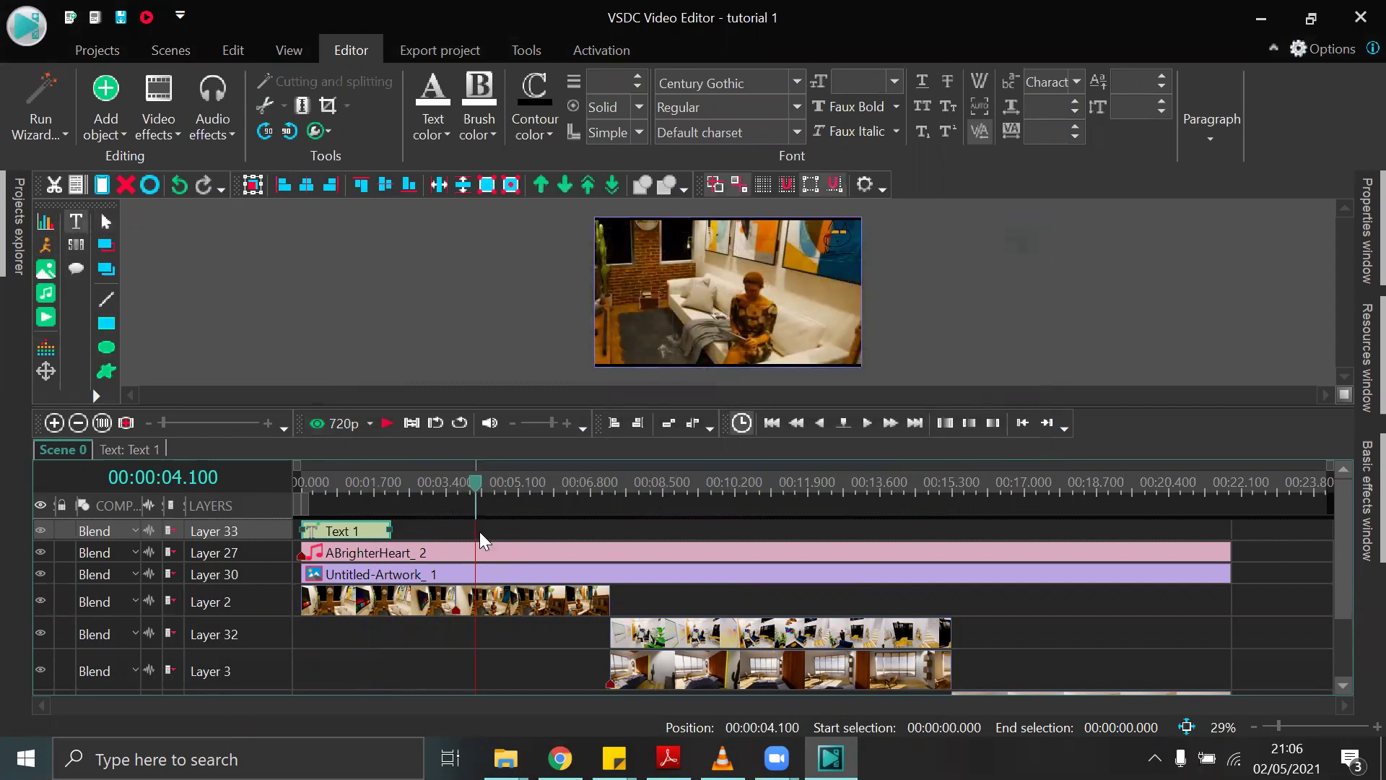
mouse_move(610, 311)
mouse_down()
mouse_move(732, 346)
mouse_move(843, 334)
mouse_up()
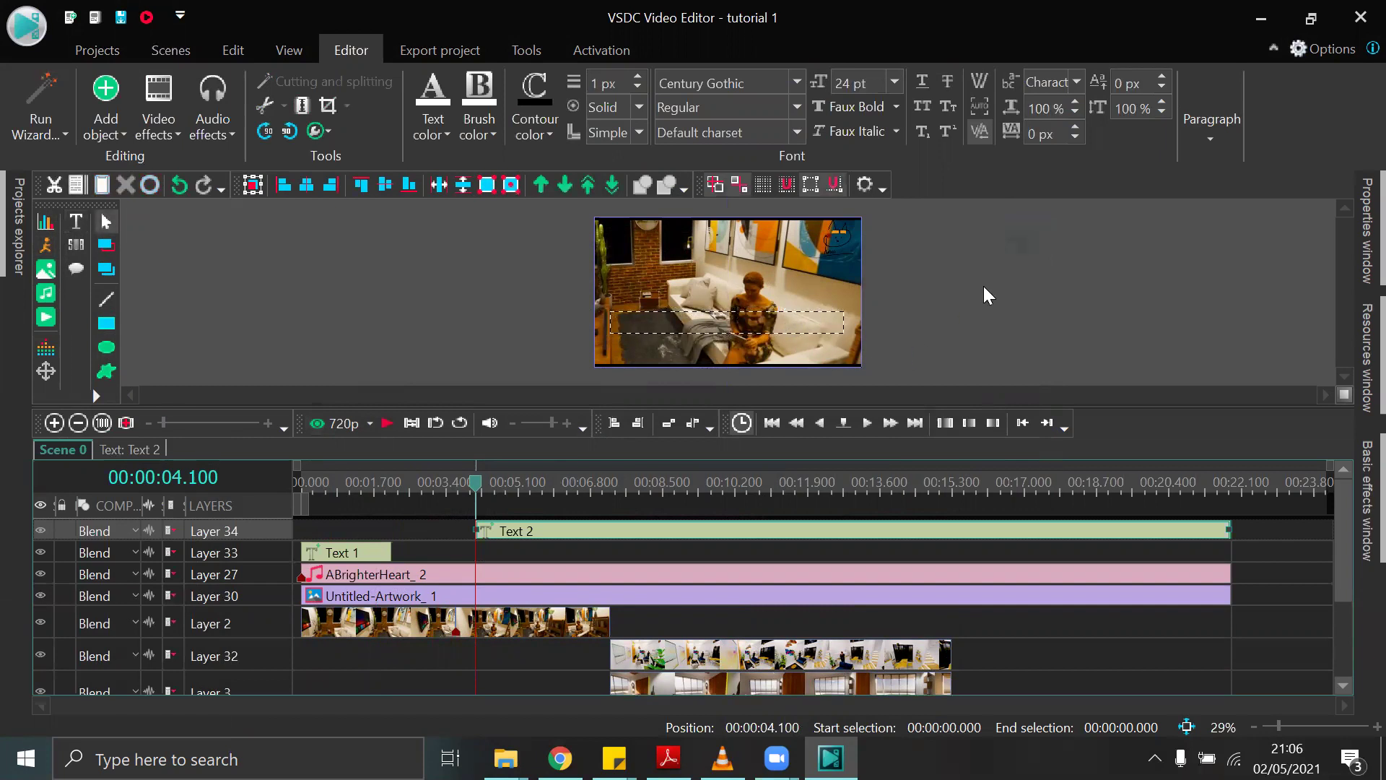
Enter "RUANG KELUARGA" as the content of the new text box.
text(RUANG)
key(BackSpace)
key(BackSpace)
key(BackSpace)
text(ELUARGA)
key(Return)
text(pada ruang)
key(BackSpace)
key(BackSpace)
key(BackSpace)
key(BackSpace)
key(BackSpace)
key(BackSpace)
key(BackSpace)
key(BackSpace)
key(BackSpace)
click(704, 304)
click(661, 317)
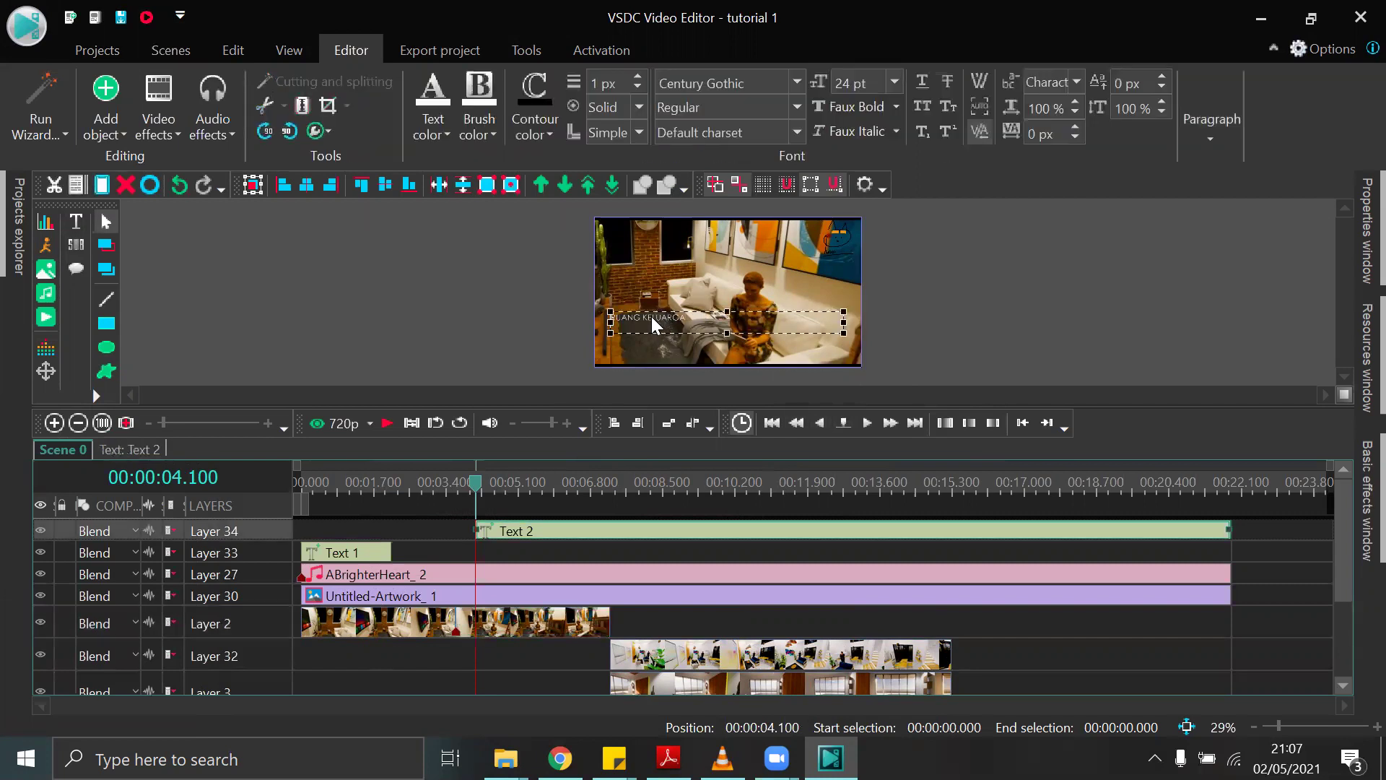
Start the Text 2 clip where Text 1 ends, and place its box slightly lower in the frame with a reduced height.
drag(668, 315, 670, 345)
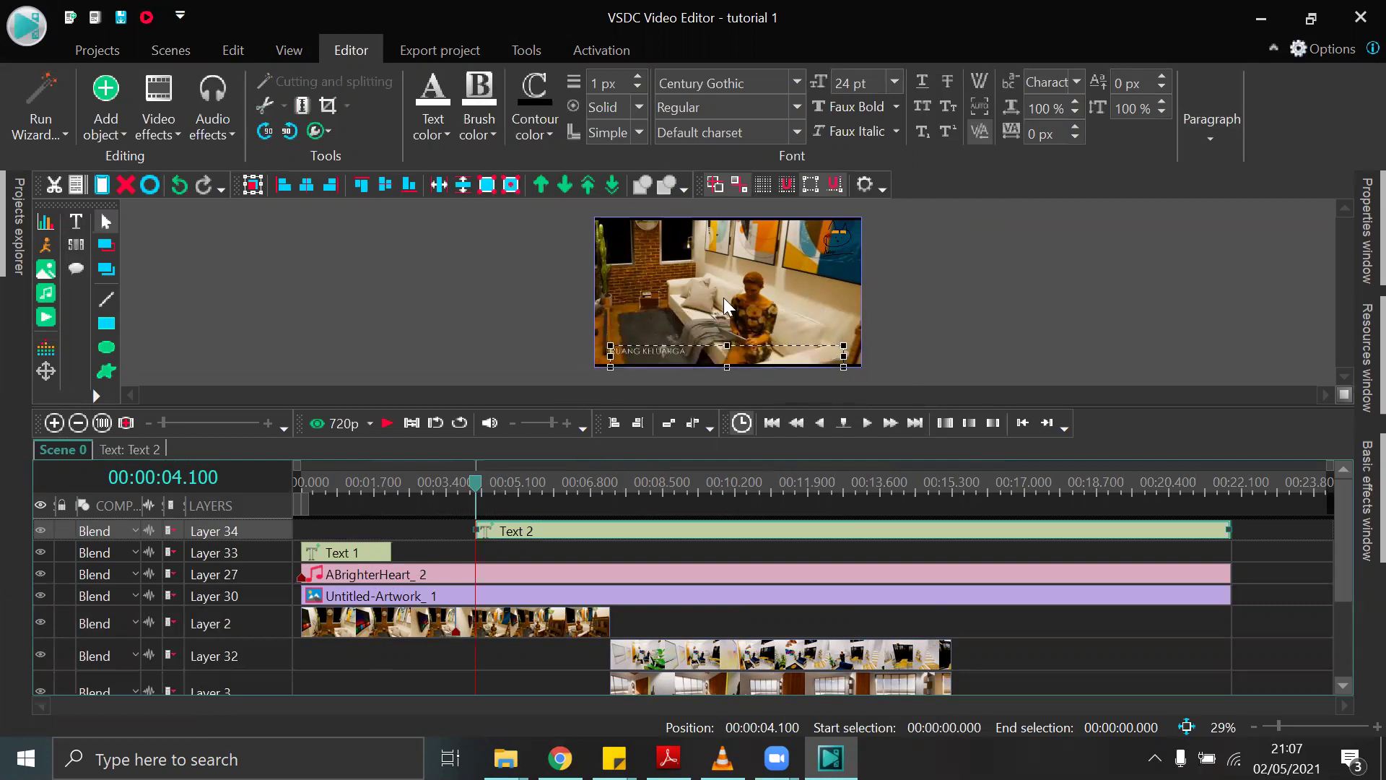
drag(576, 537, 492, 540)
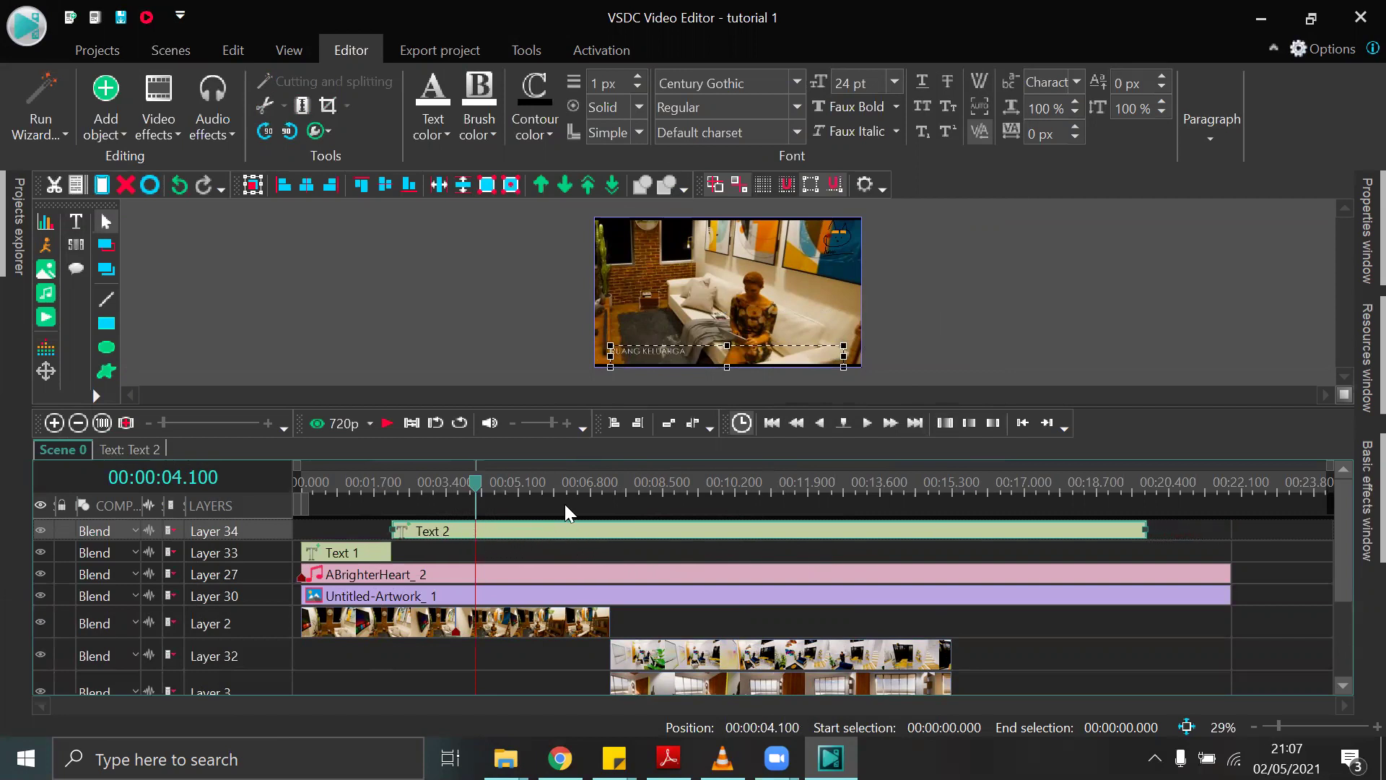
drag(641, 347, 633, 330)
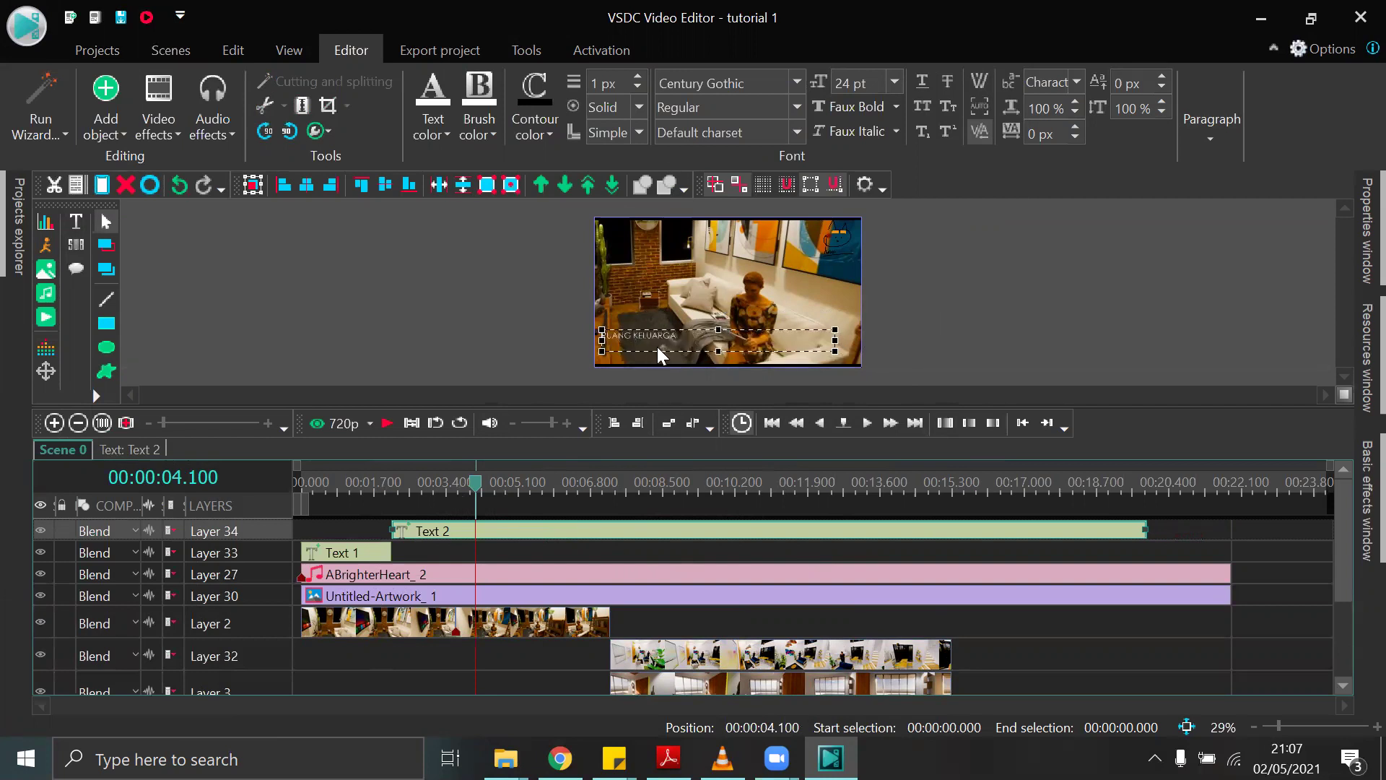
drag(719, 351, 714, 344)
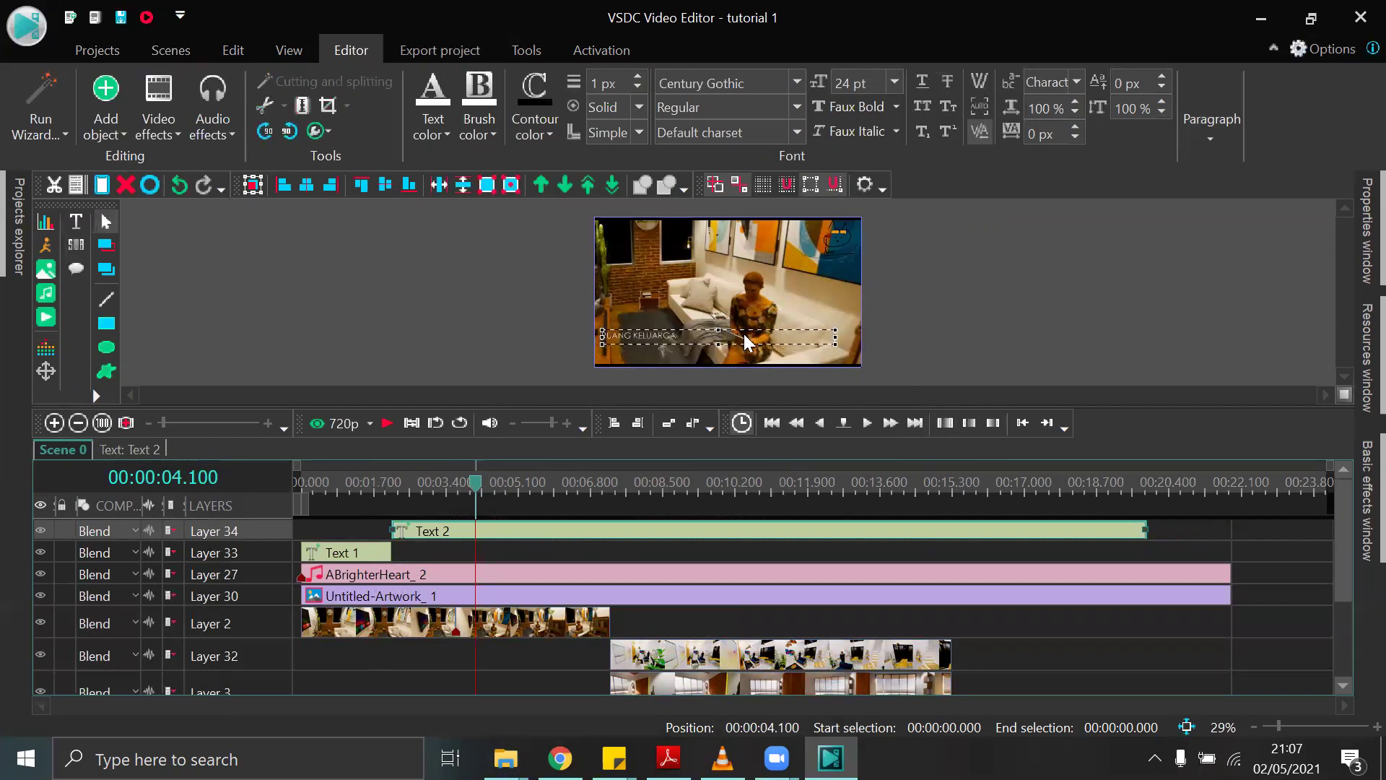
Centre the "RUANG KELUARGA" text horizontally and widen its box to span the full width of the video frame.
click(1206, 136)
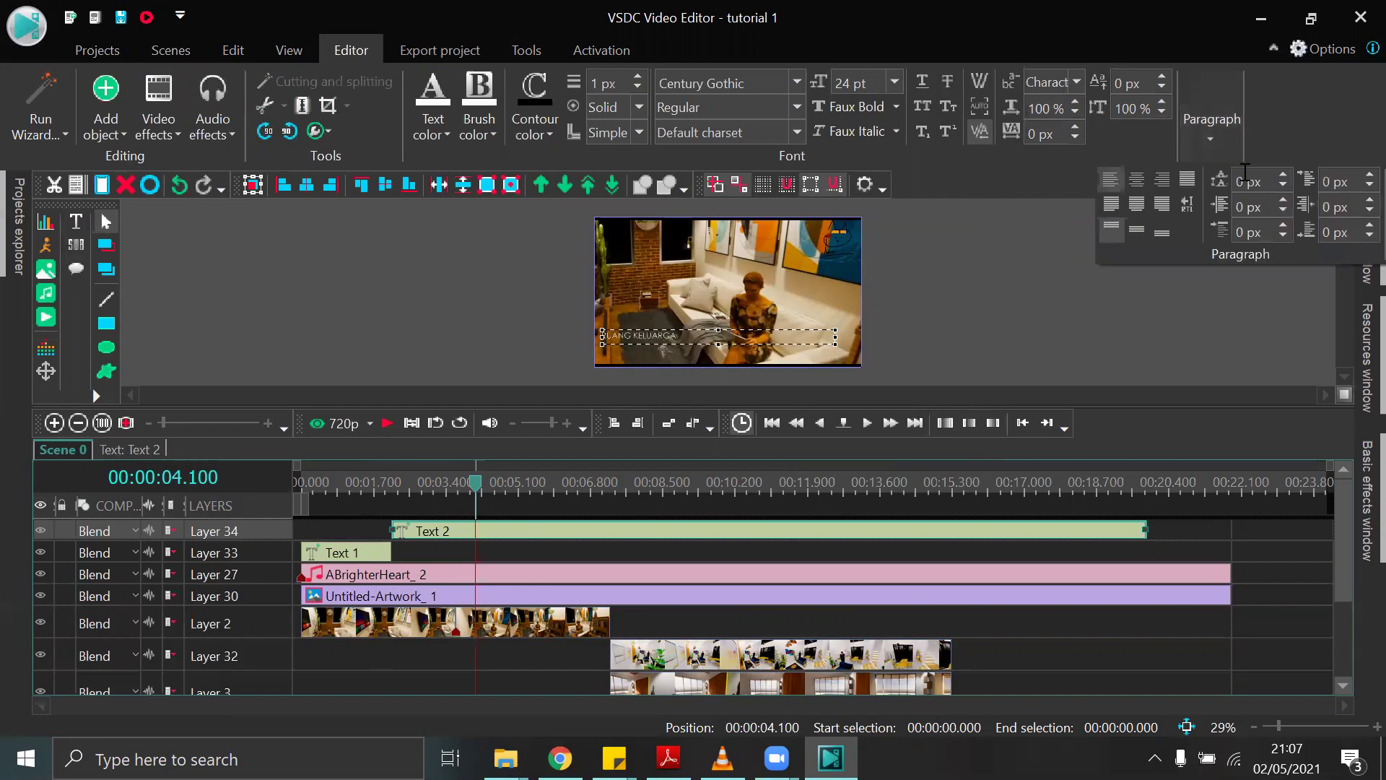
click(1136, 179)
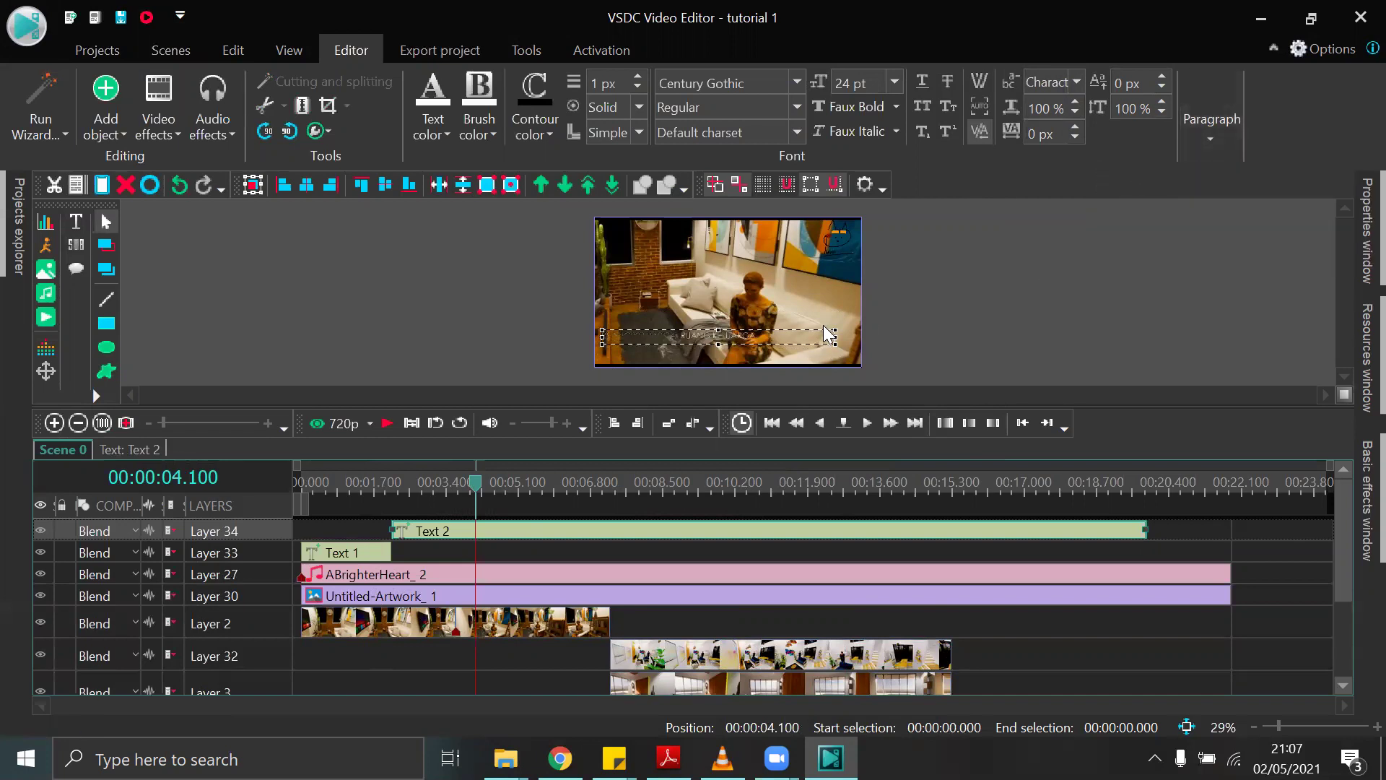
drag(835, 336, 859, 337)
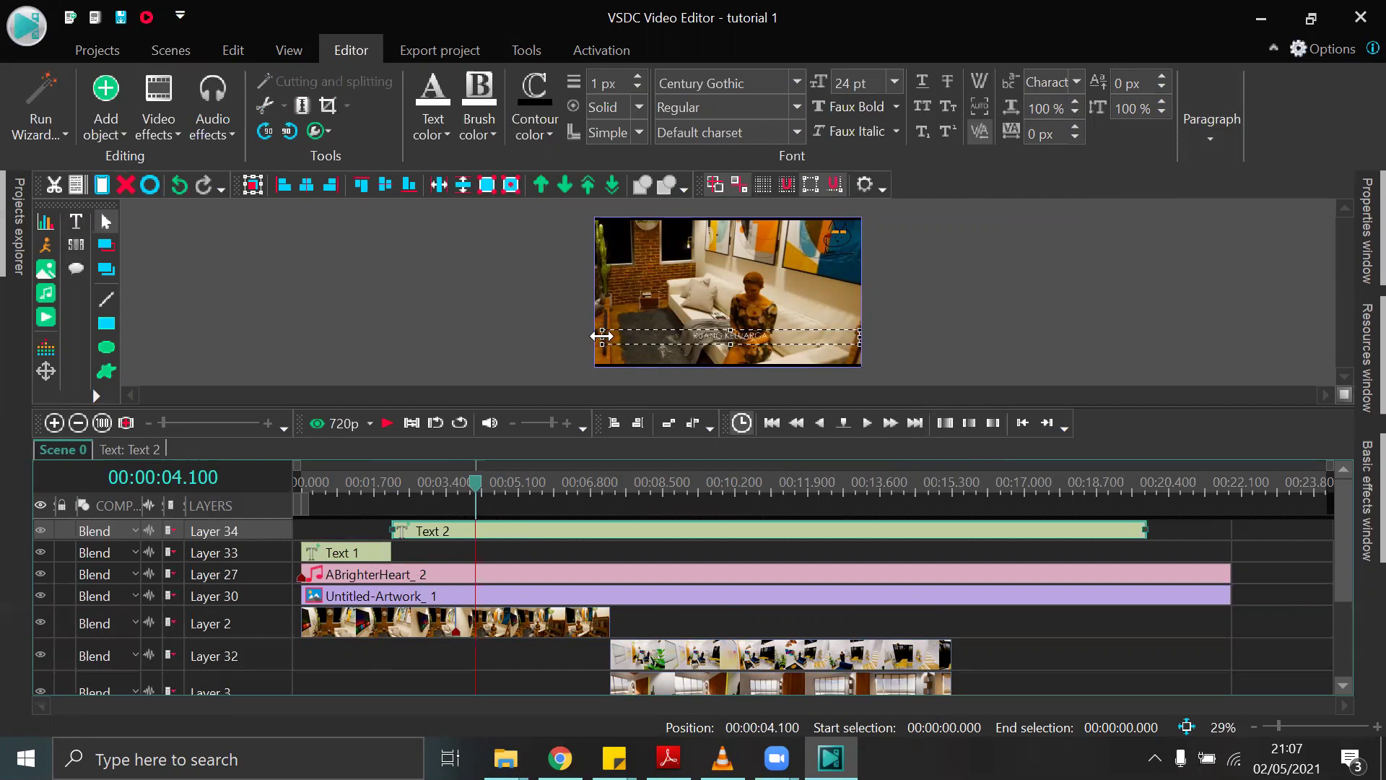
drag(604, 337, 588, 336)
Give the "RUANG KELUARGA" text a black brush colour as its background.
click(734, 329)
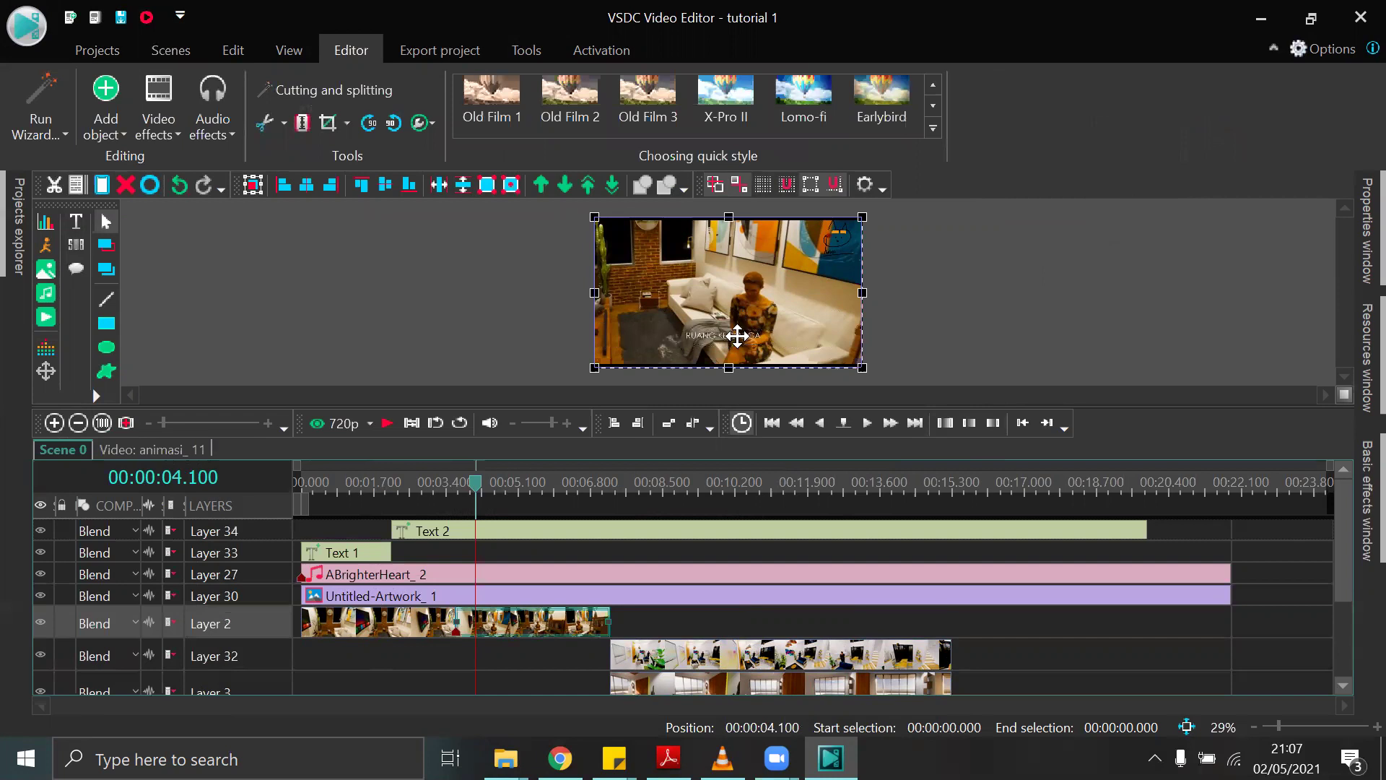
click(735, 332)
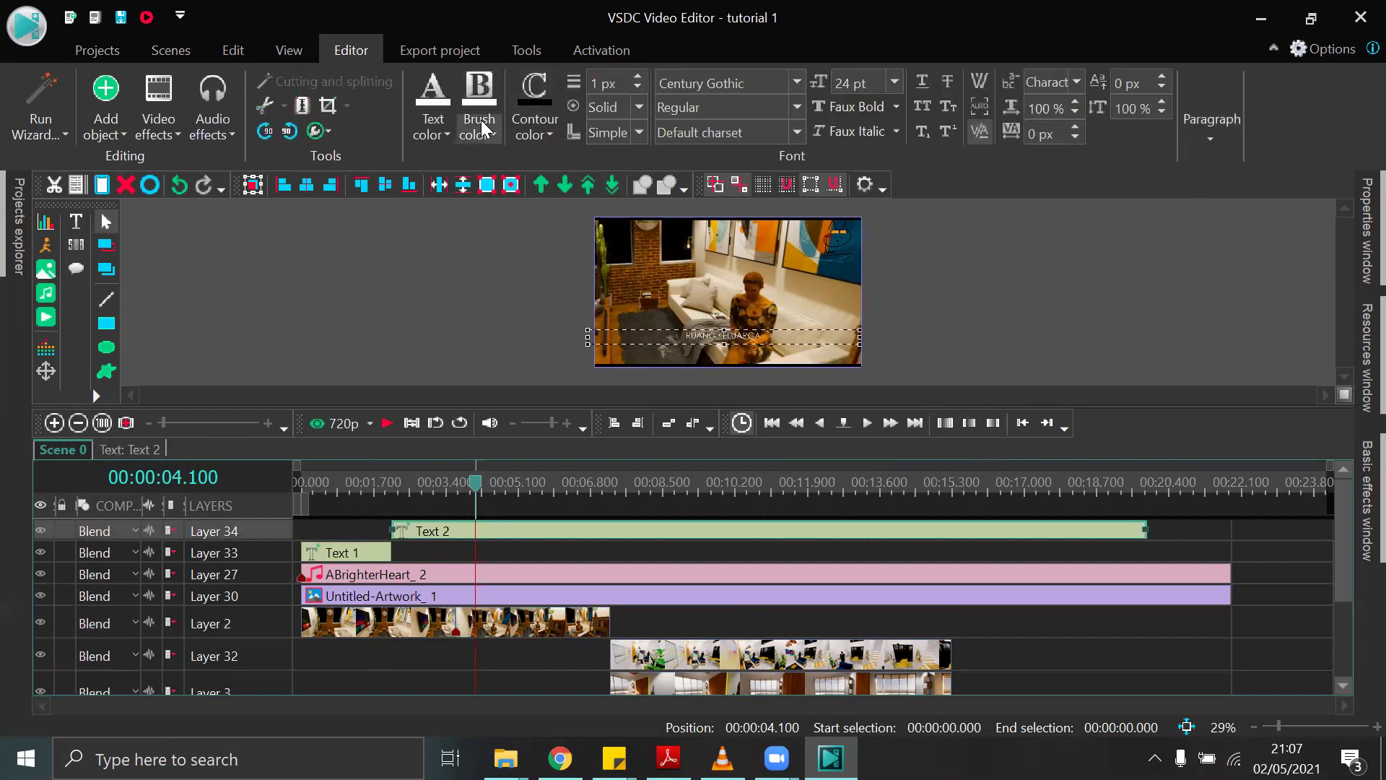
click(480, 123)
click(490, 253)
click(1051, 294)
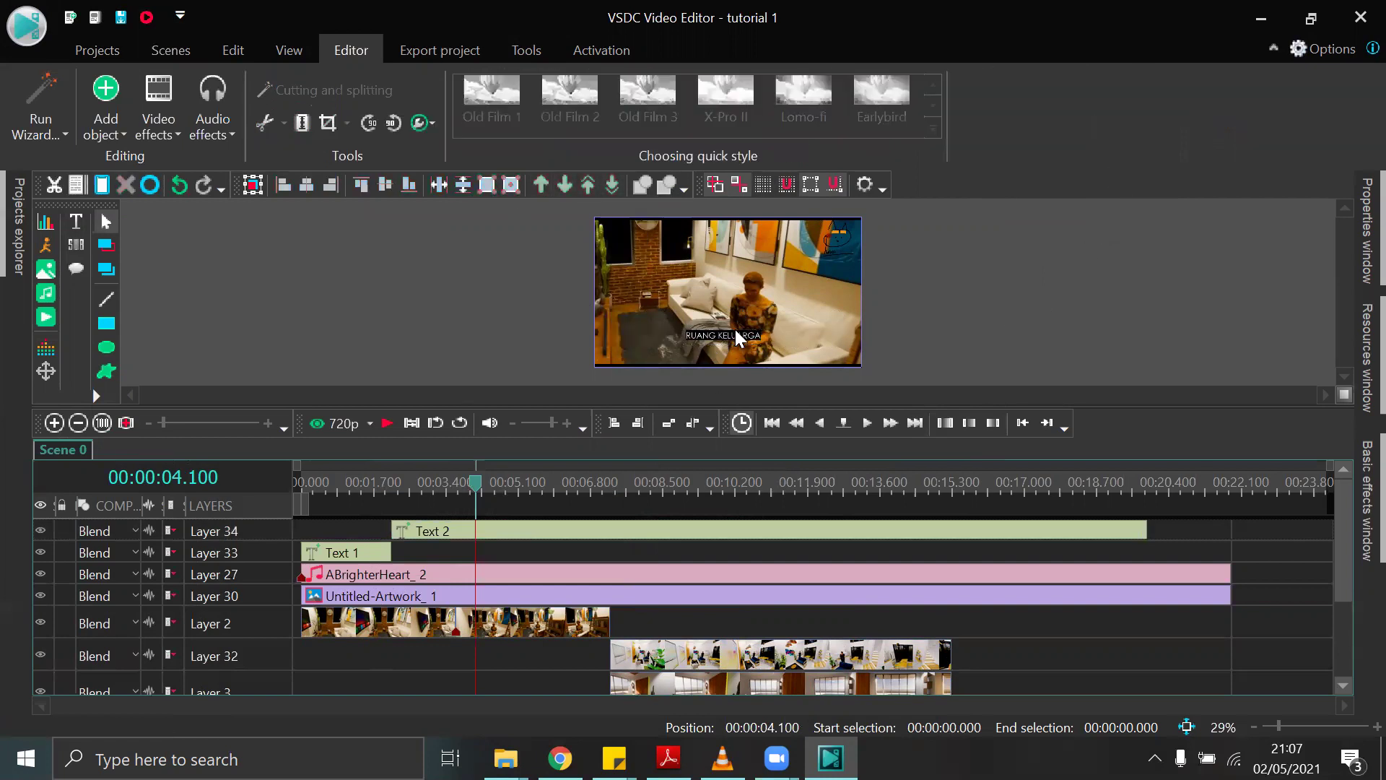
Trim the end of Text 2 to match the end of the Layer 2 clips and play back the scene from the start.
click(1133, 532)
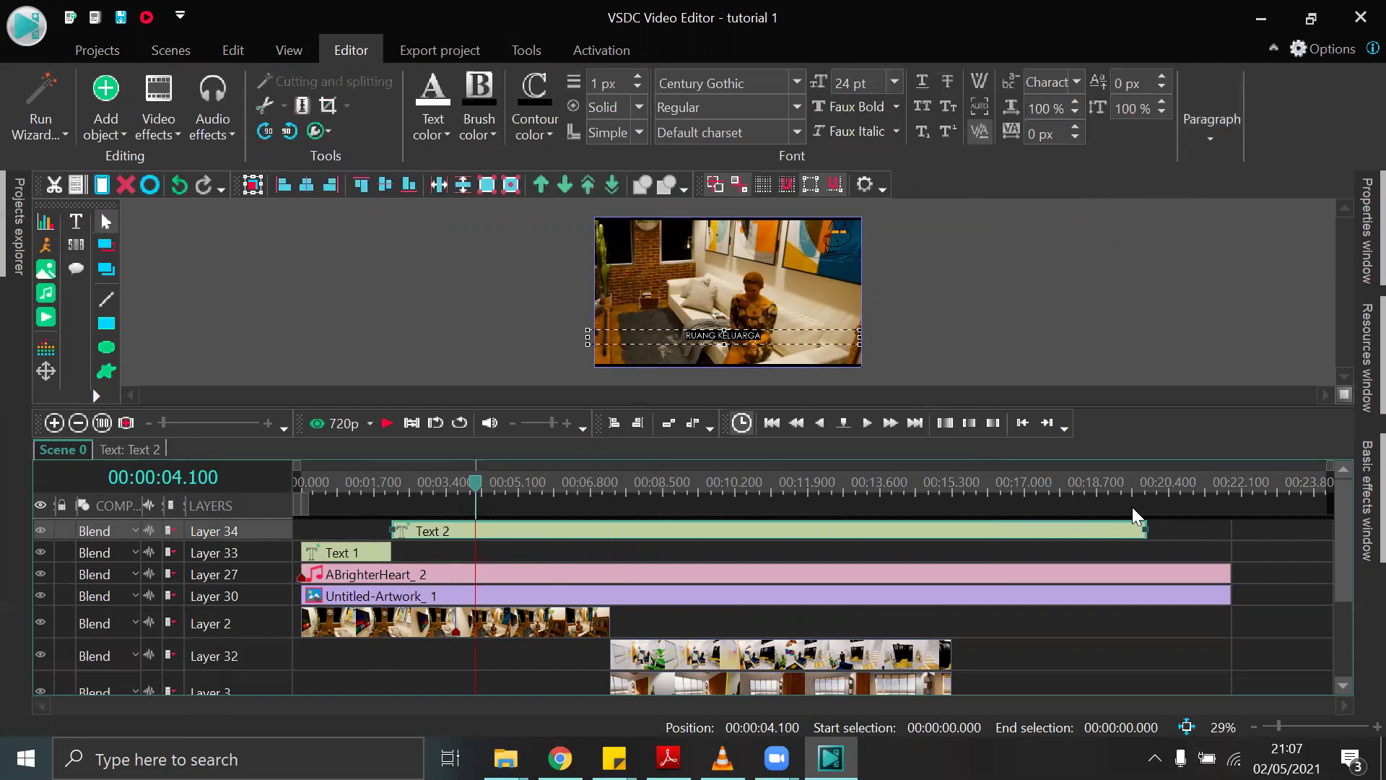
drag(1143, 532, 614, 531)
drag(214, 736, 609, 550)
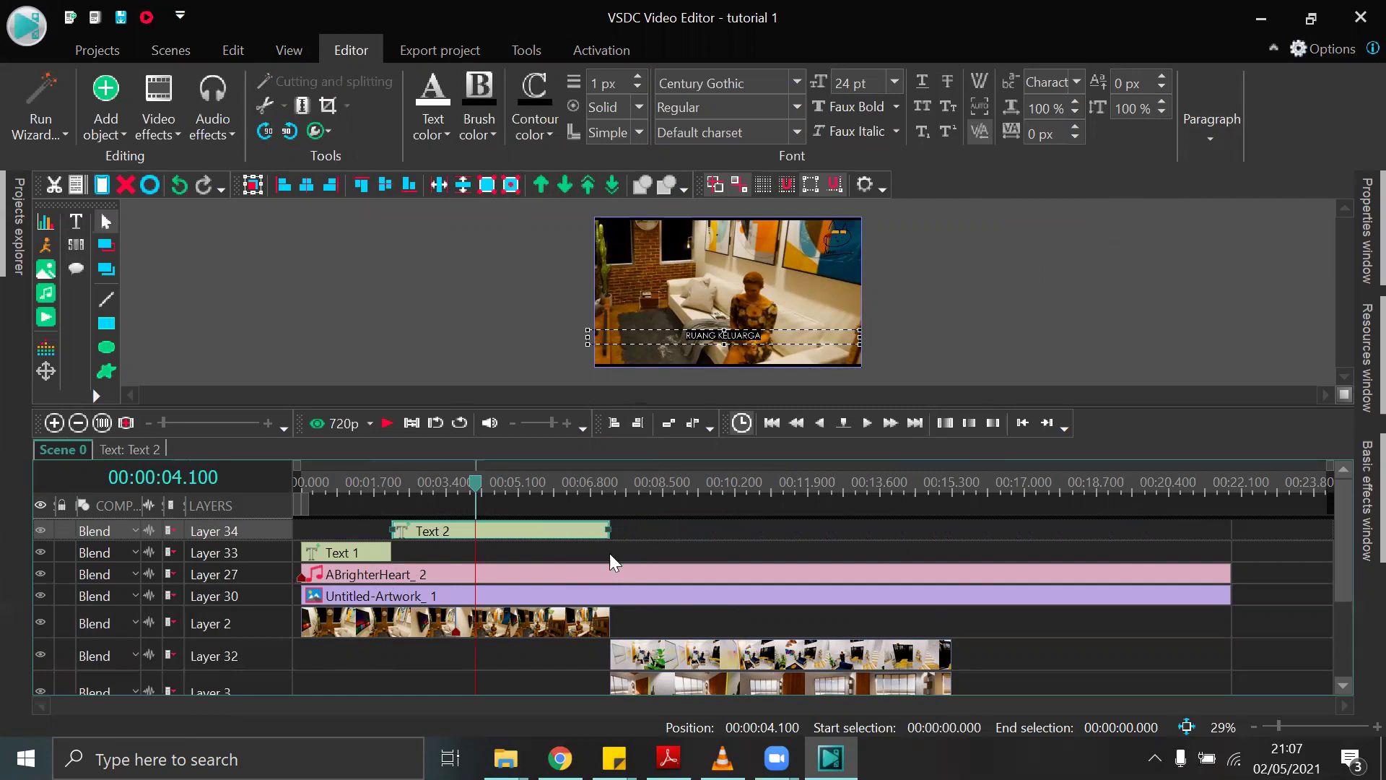
drag(475, 486, 307, 487)
click(387, 424)
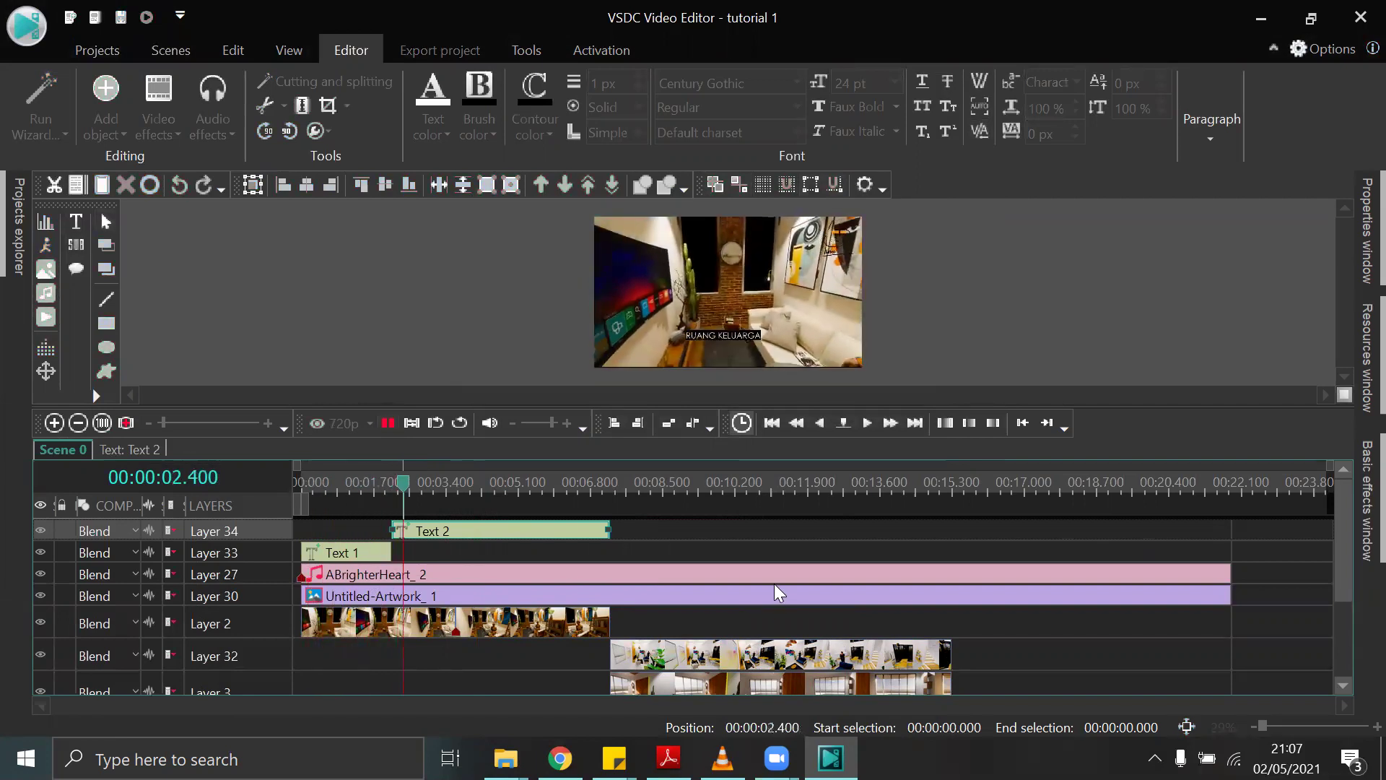
click(385, 423)
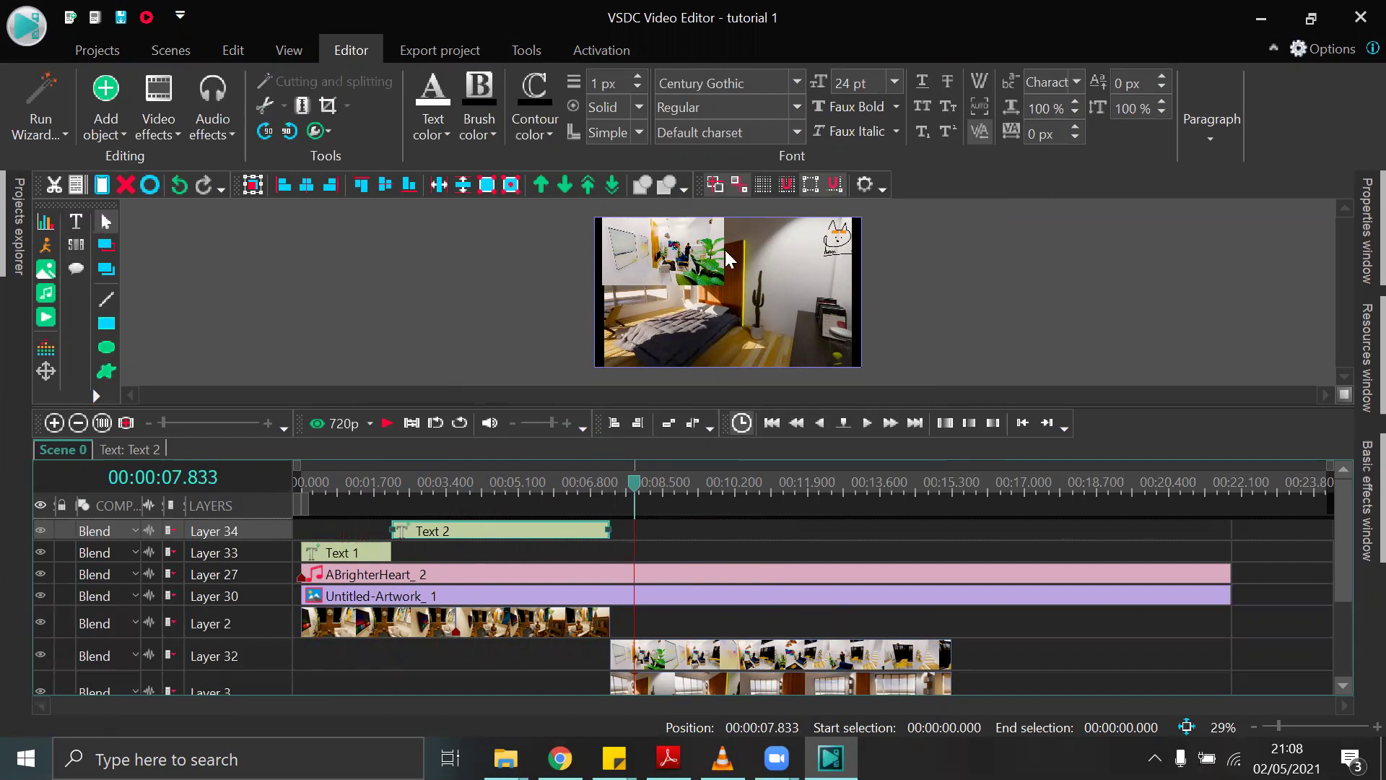
Add a text object reading "RUANG TIDUR" from the cursor position on a new layer, boxed just beside the picture-in-picture overlay.
click(75, 221)
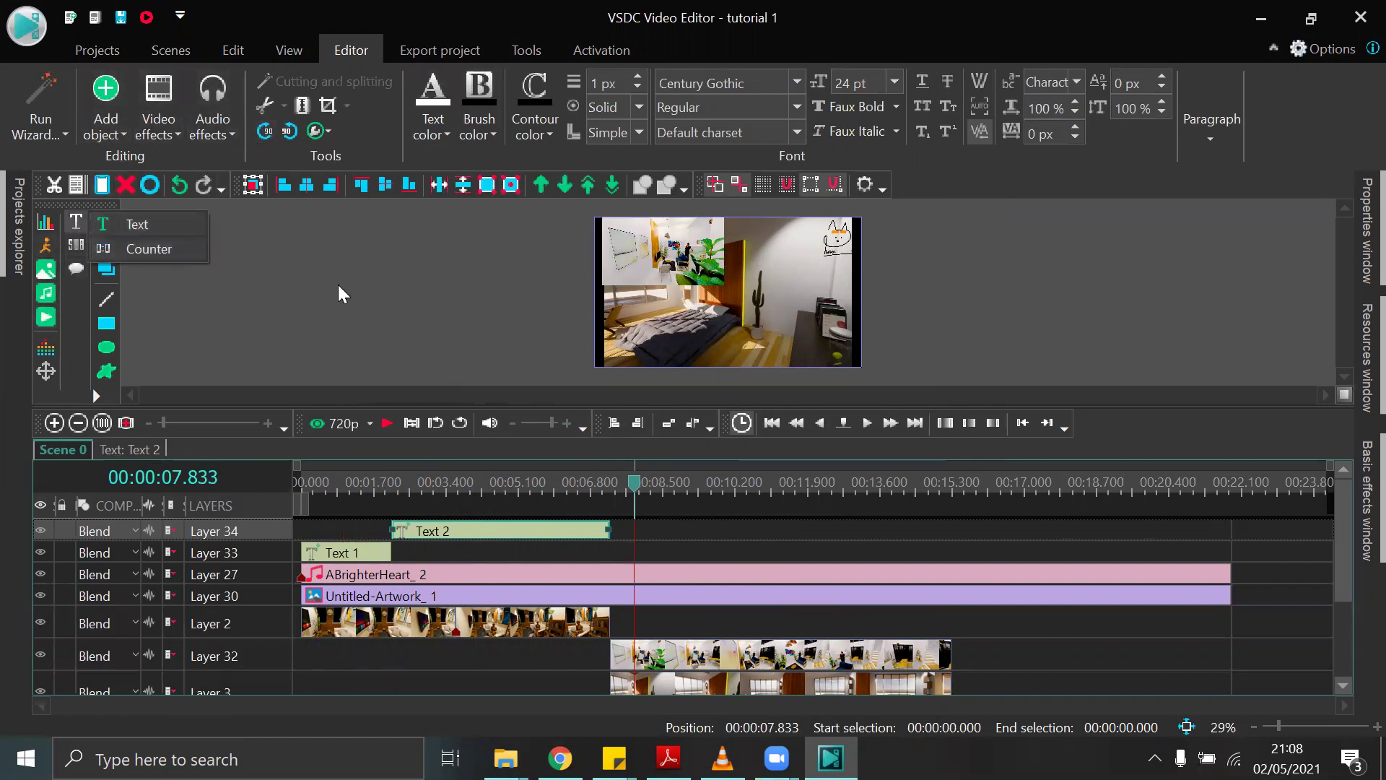
click(105, 108)
mouse_move(156, 337)
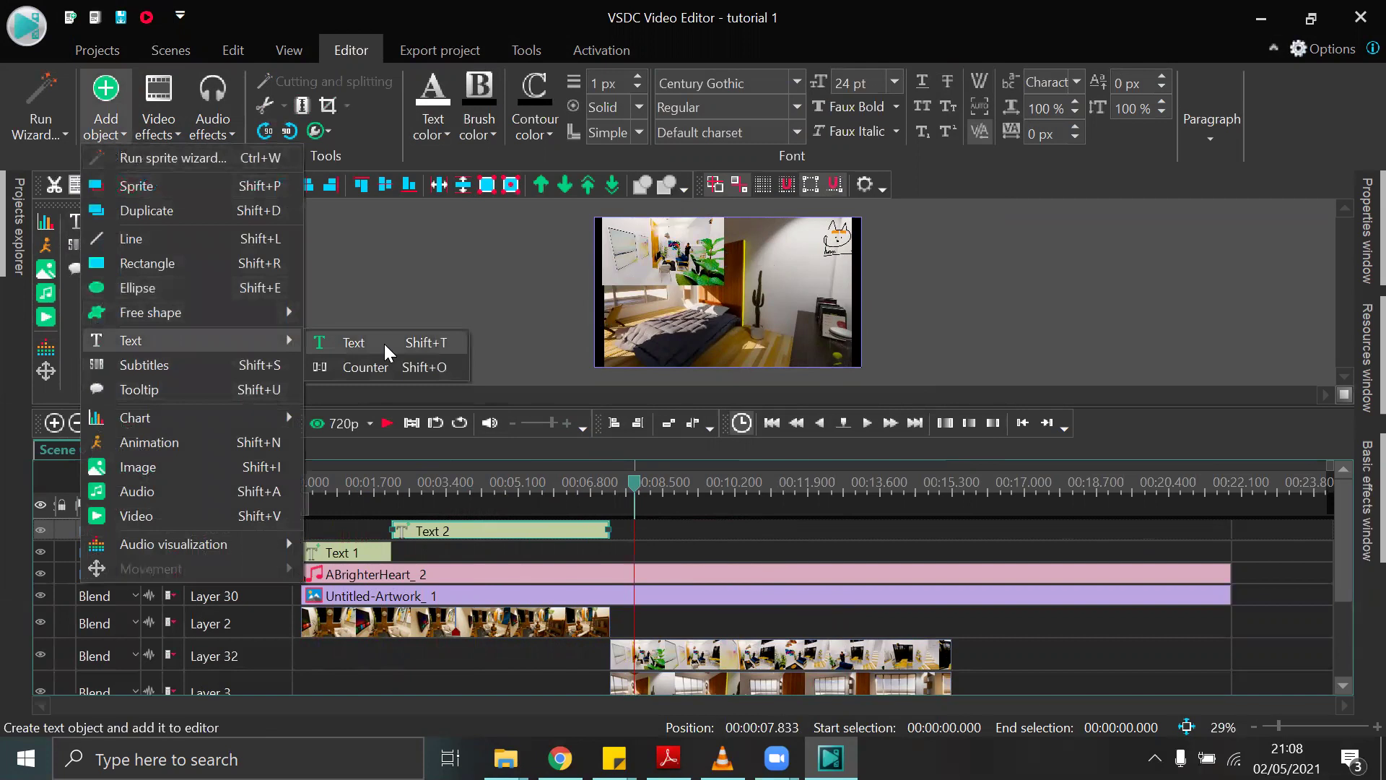
click(384, 344)
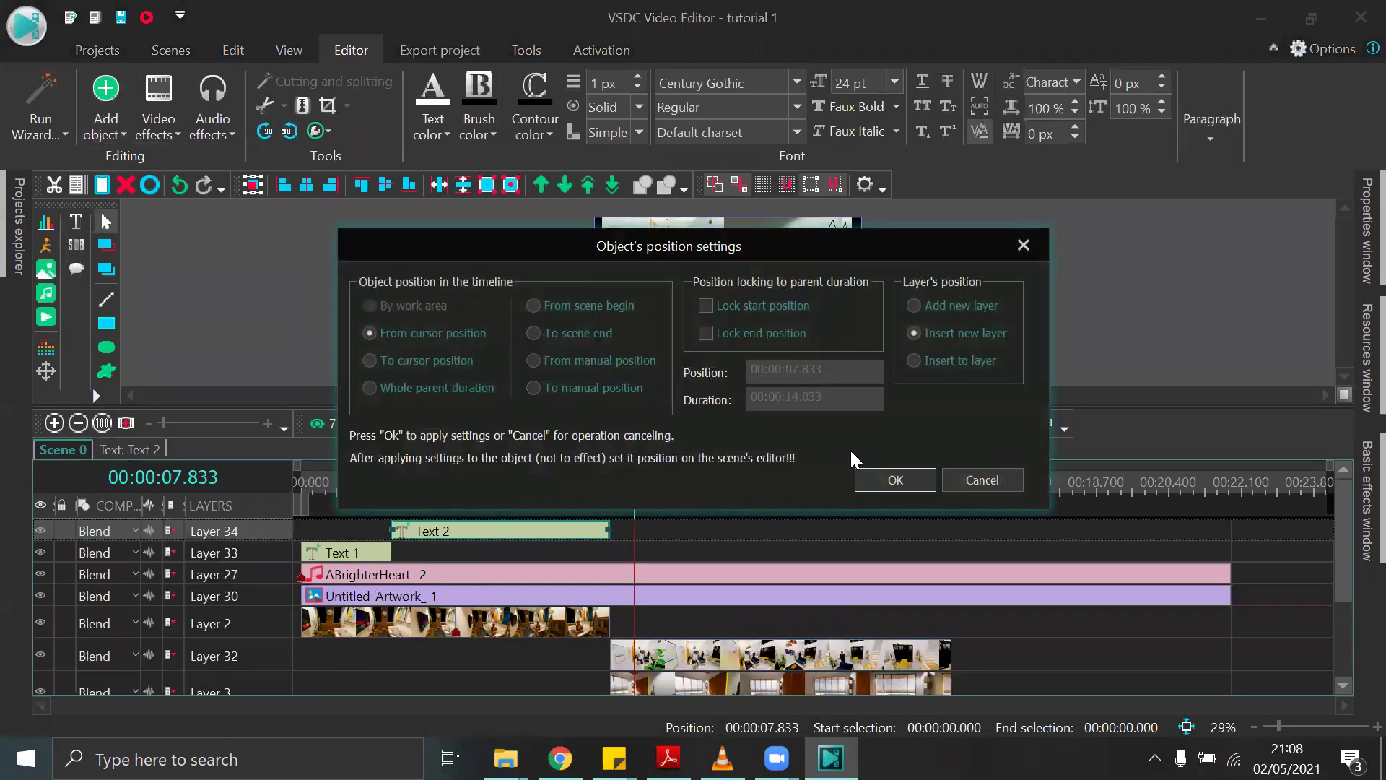
click(888, 479)
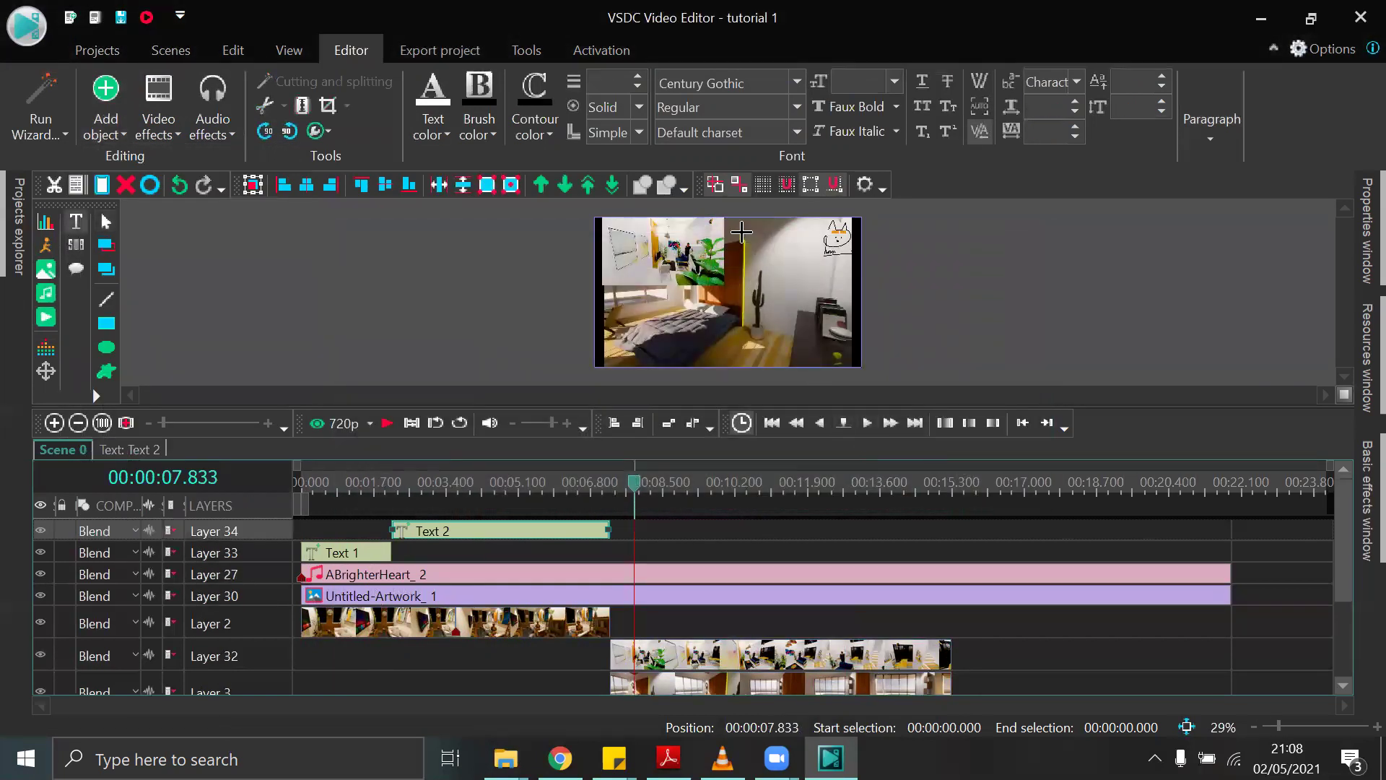
drag(735, 229, 807, 240)
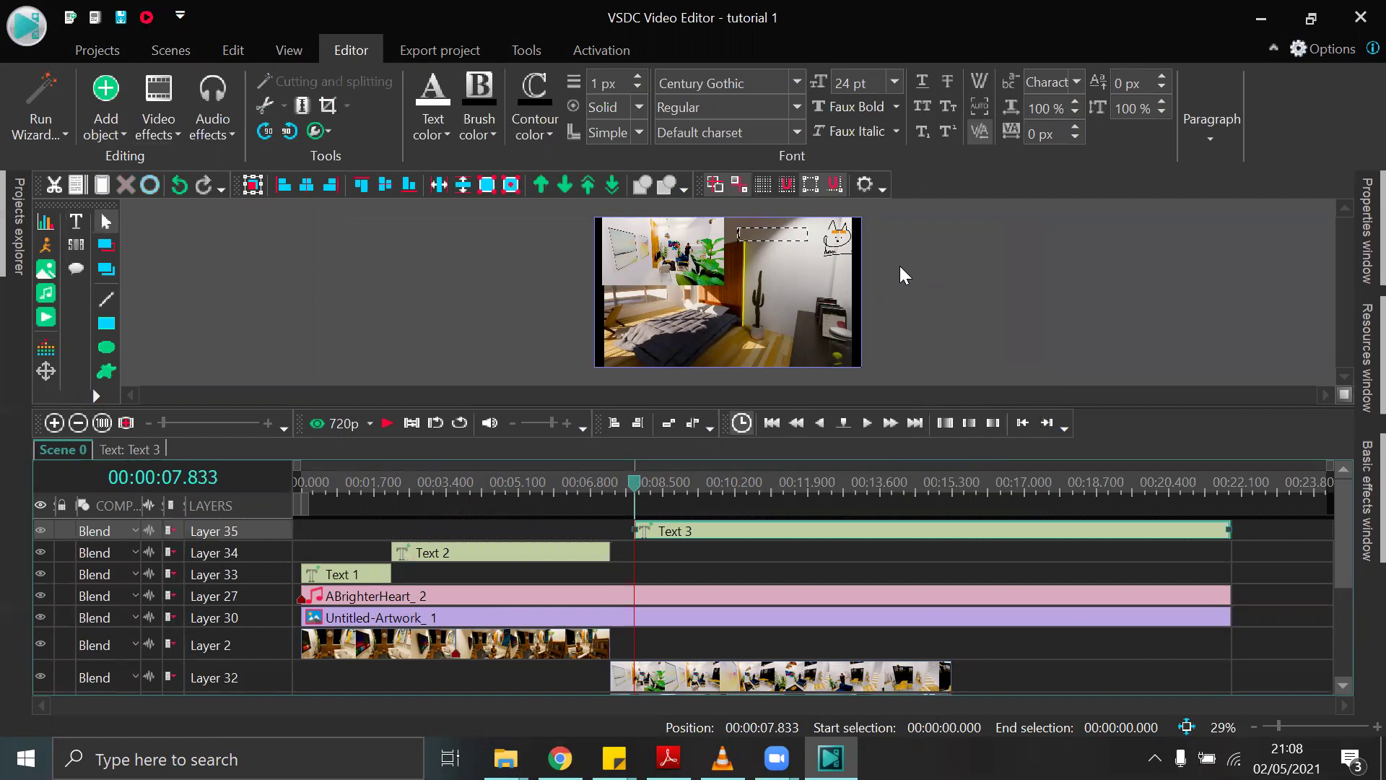
text(RUANG 1)
text(IDUR)
click(775, 272)
Move the "RUANG TIDUR" caption to the lower-right corner of the video frame.
click(760, 234)
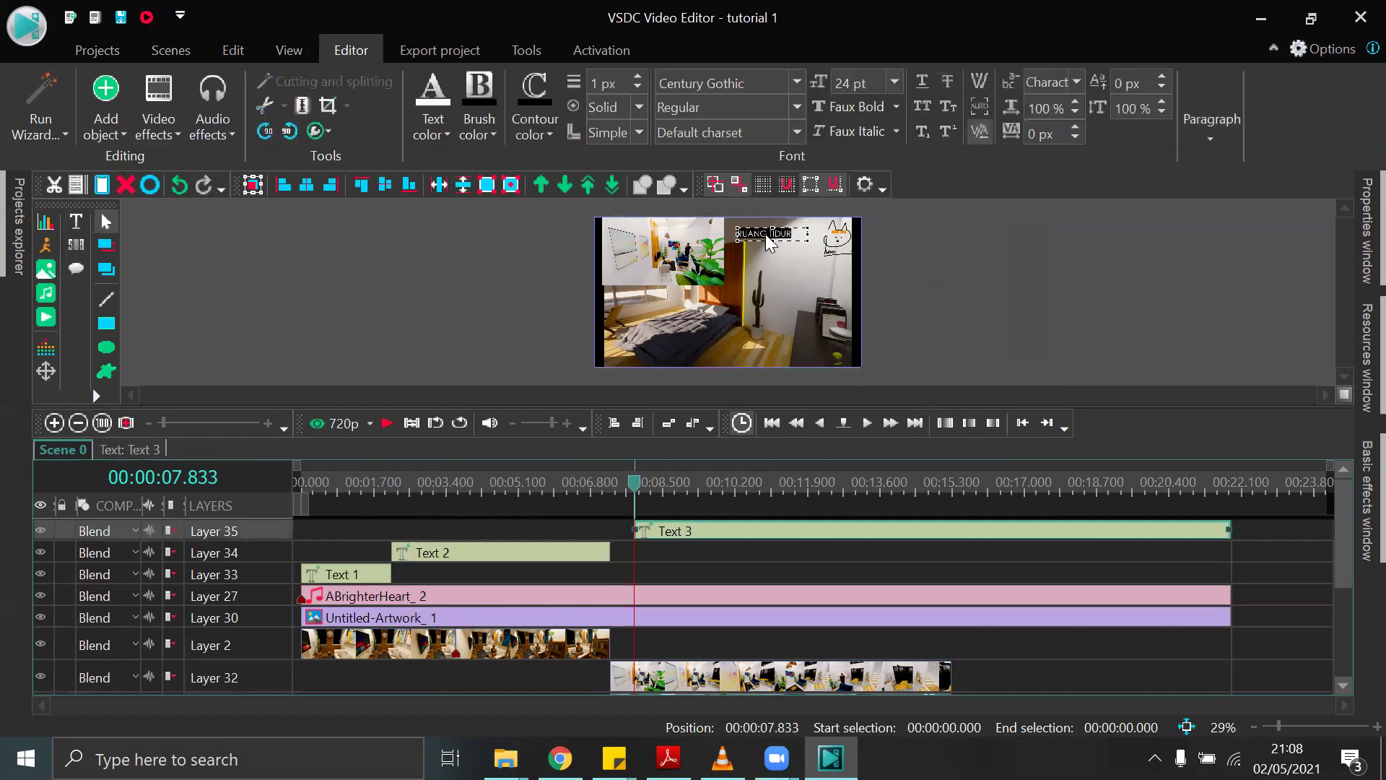
drag(764, 233, 807, 356)
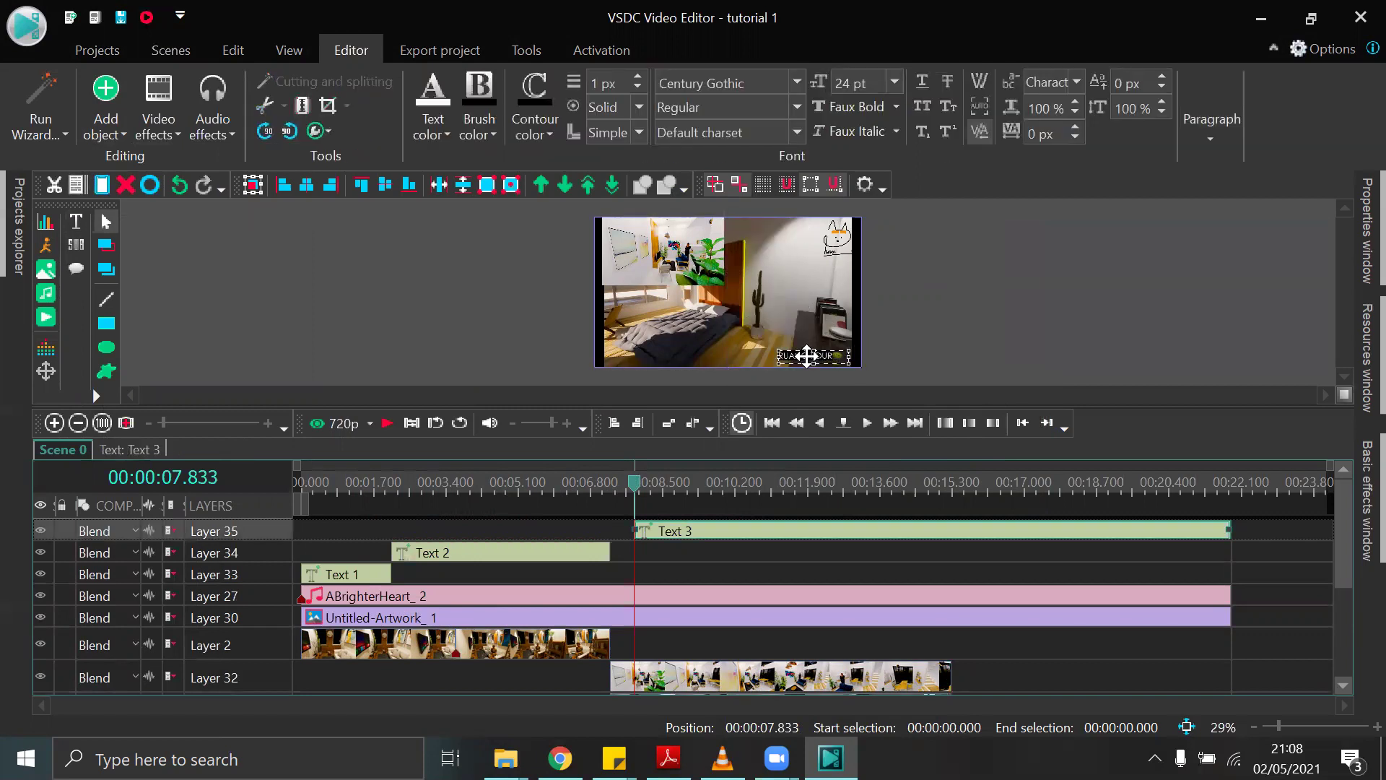
click(1016, 327)
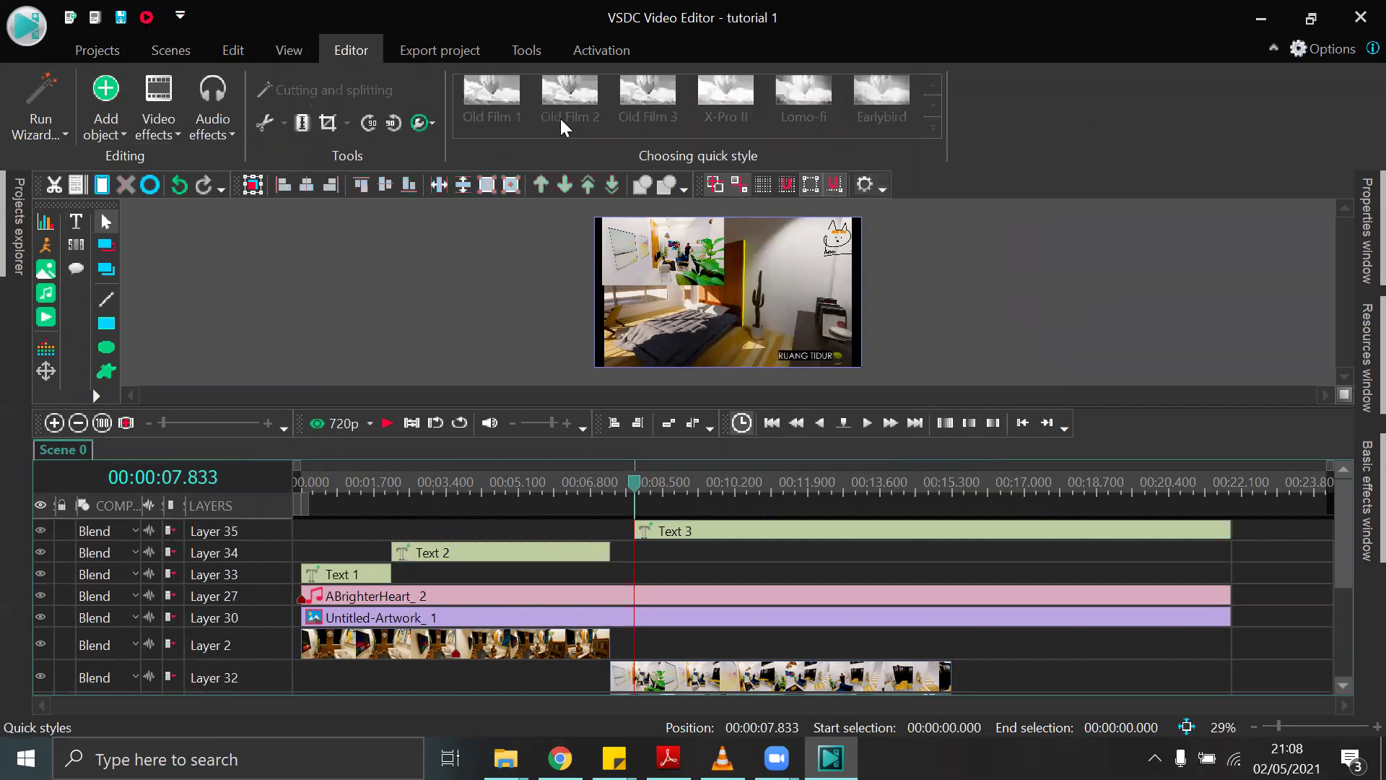
Add another text object from the cursor position reading "RUANG KEL 2" in the lower-left corner of the picture-in-picture overlay.
click(108, 112)
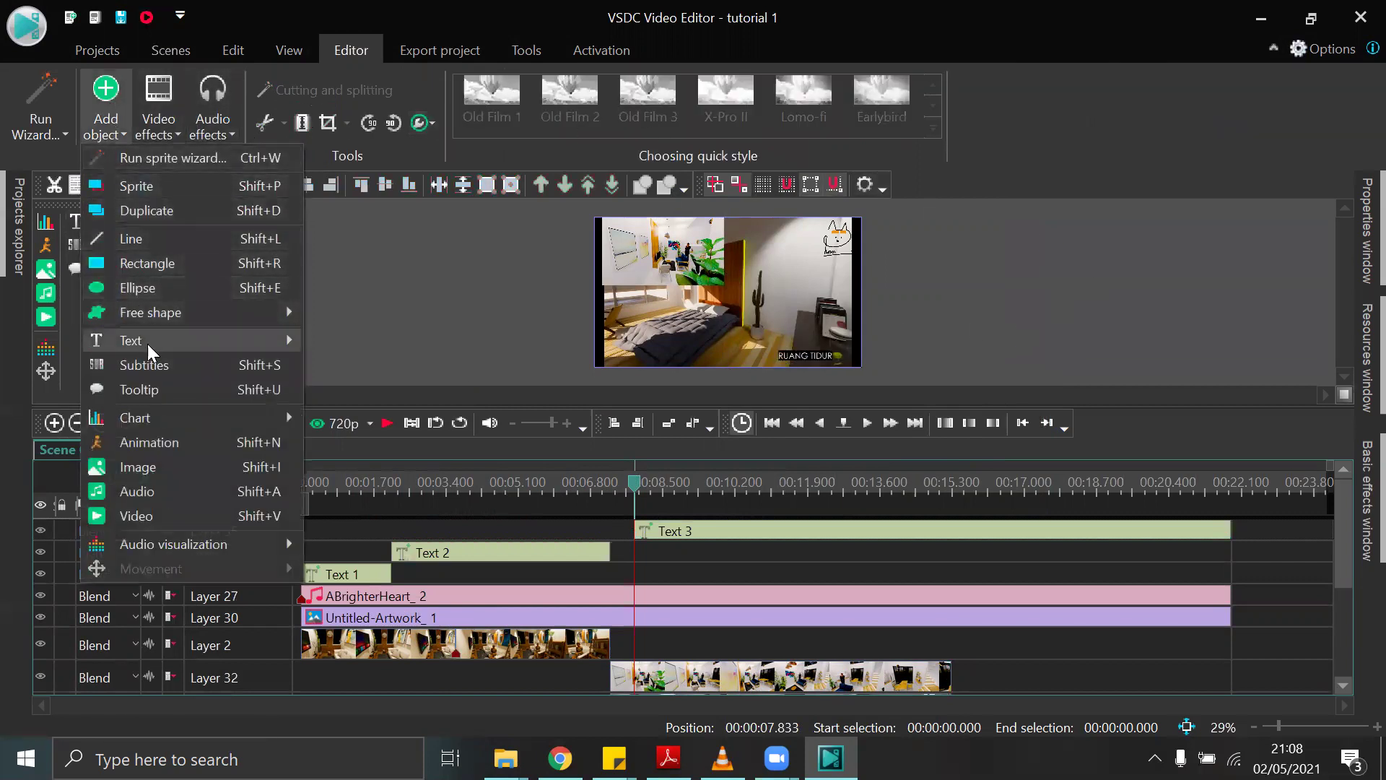
click(359, 345)
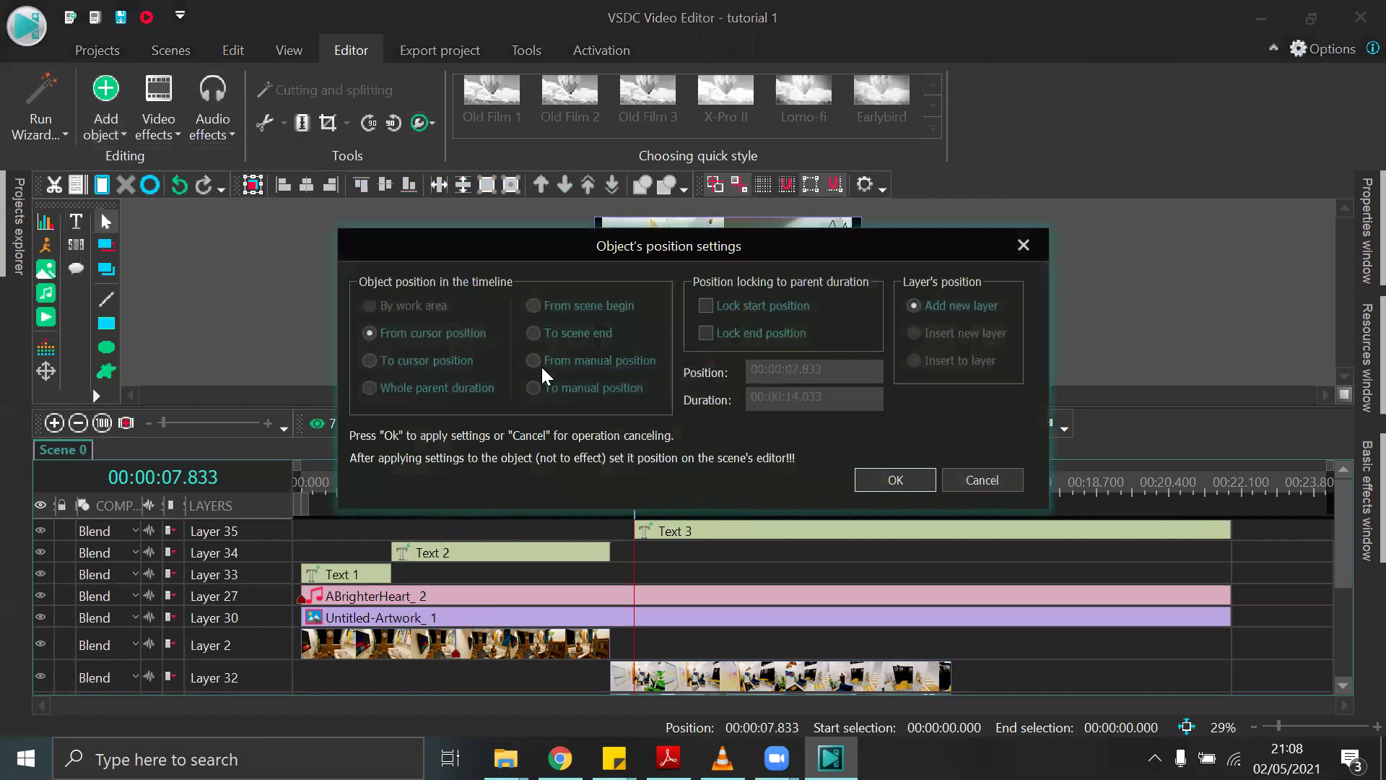
click(886, 473)
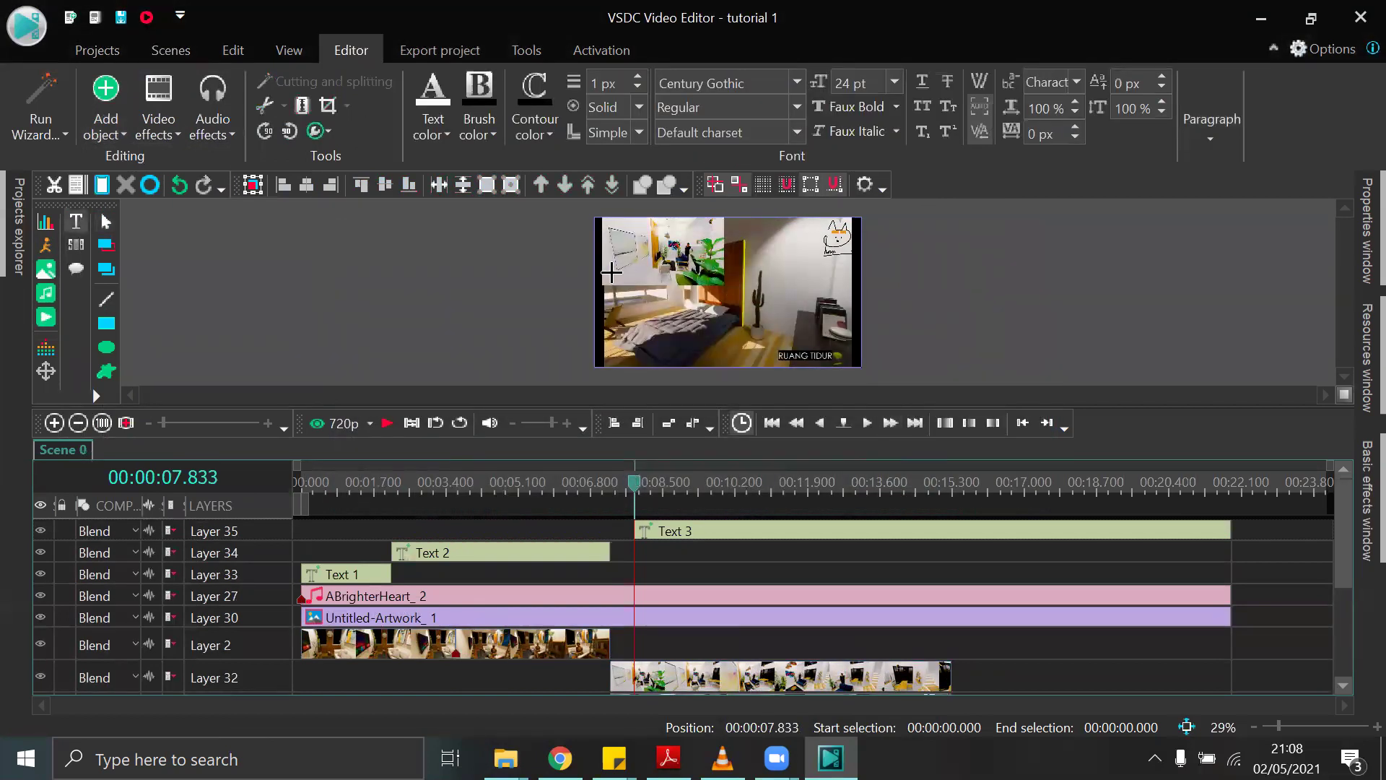
drag(605, 269, 662, 279)
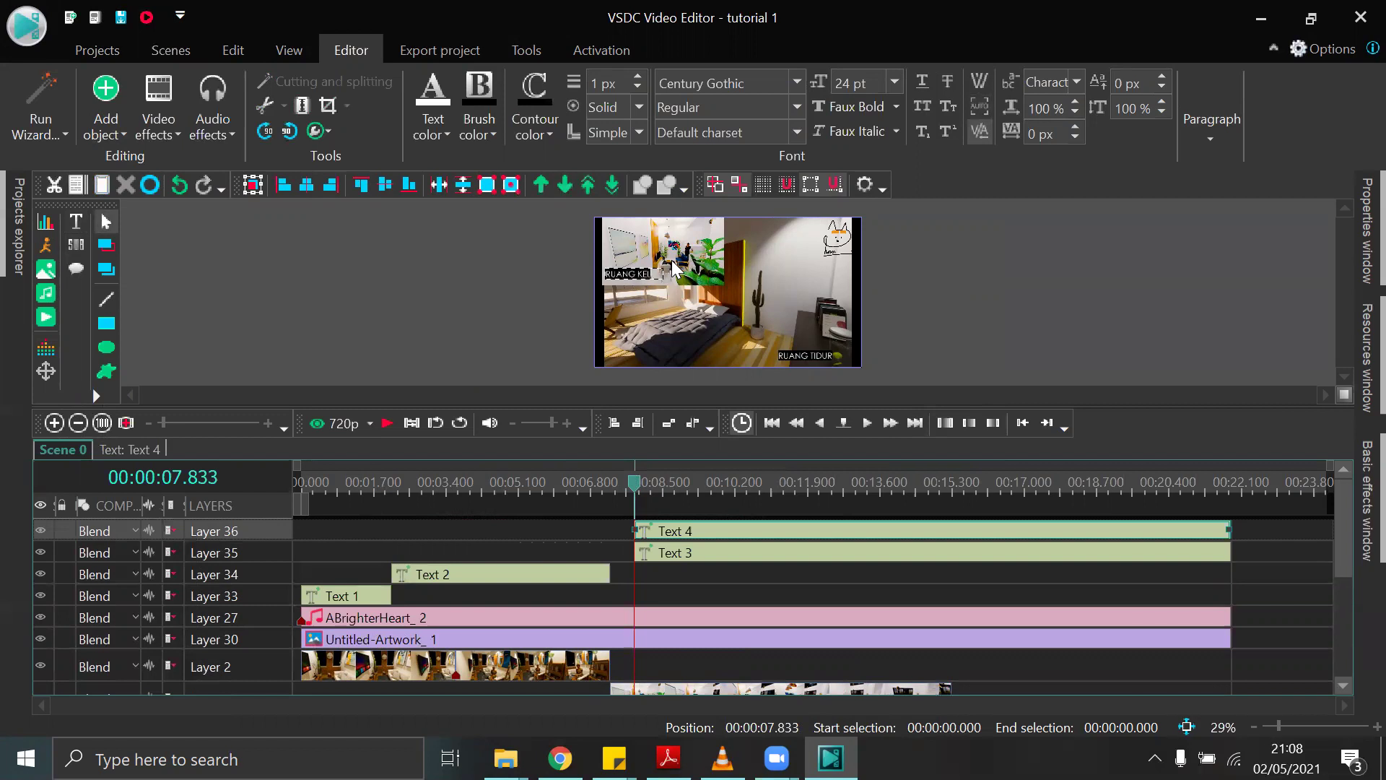
click(946, 275)
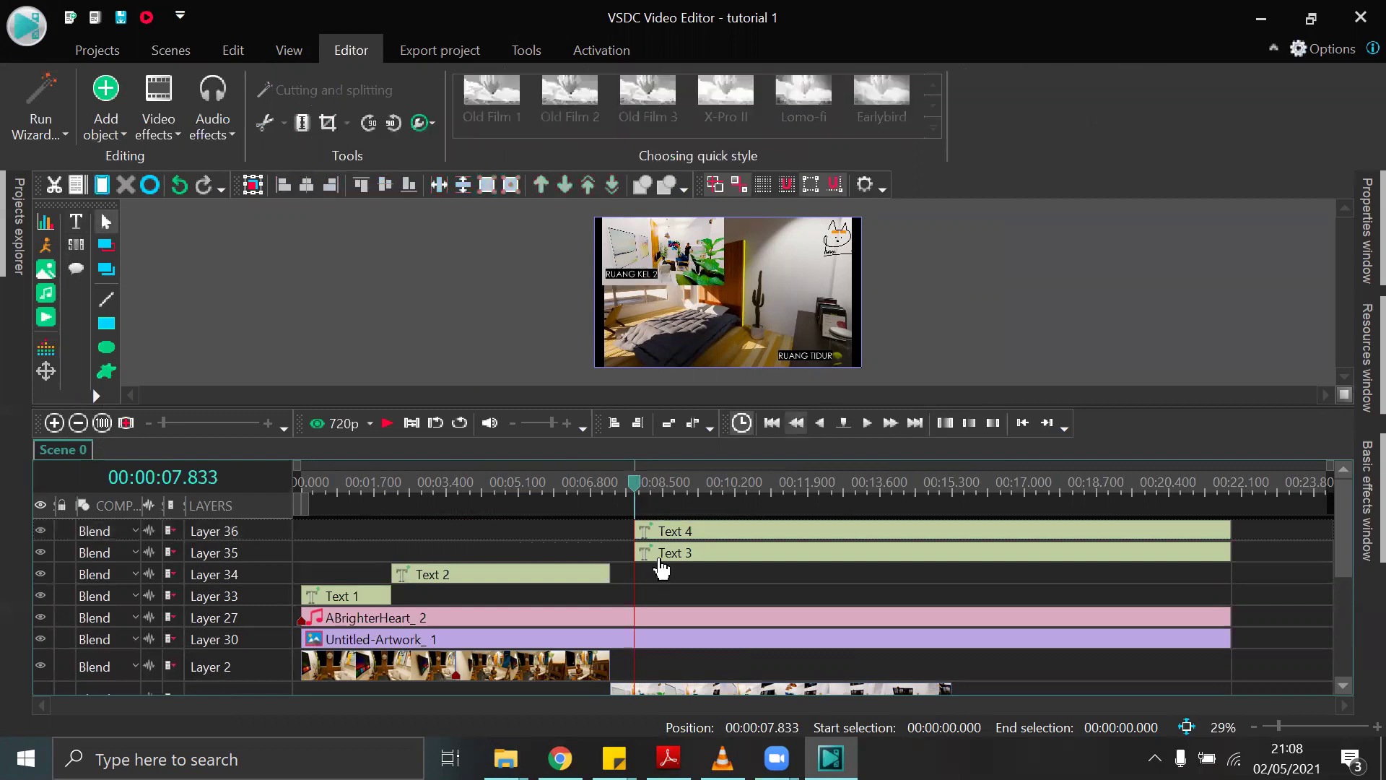
Set the font size of the "RUANG KEL 2" caption to 14 pt.
click(614, 274)
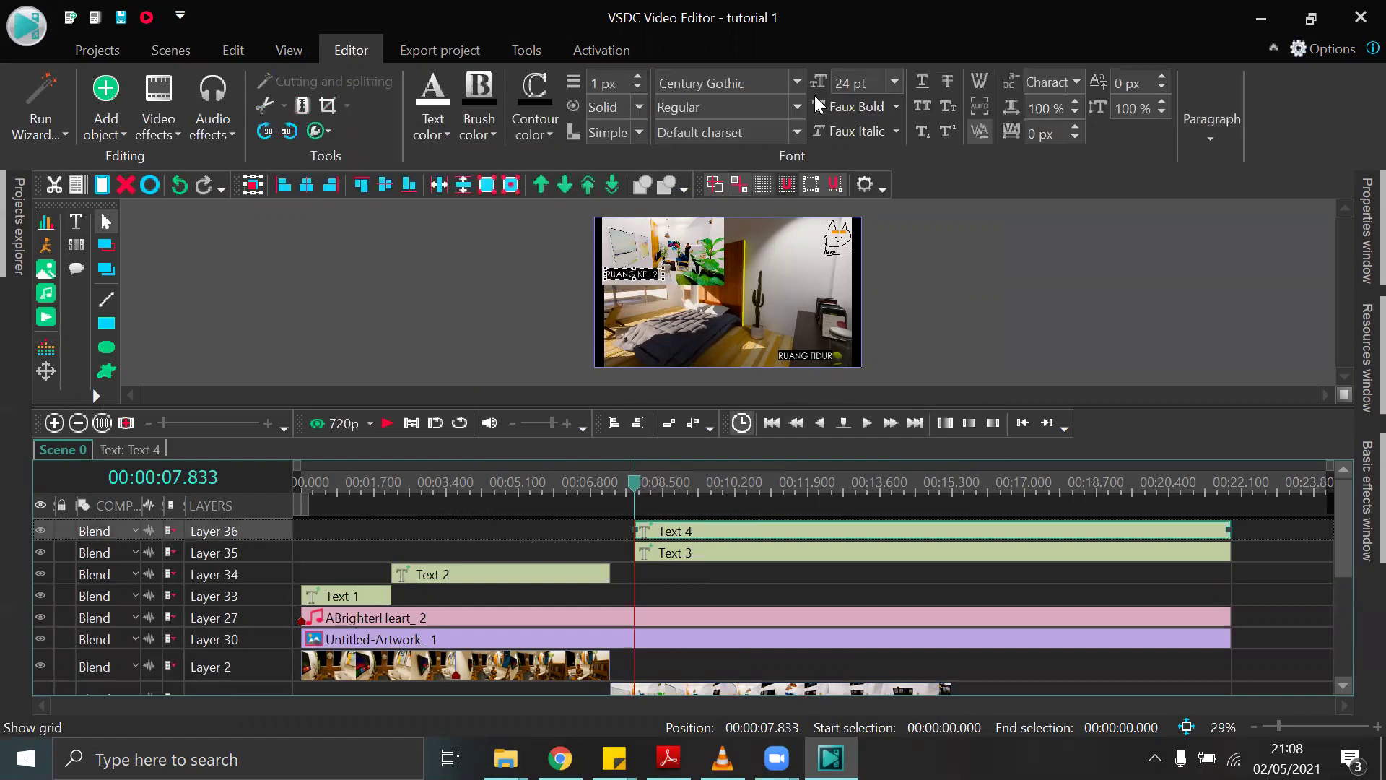
click(896, 81)
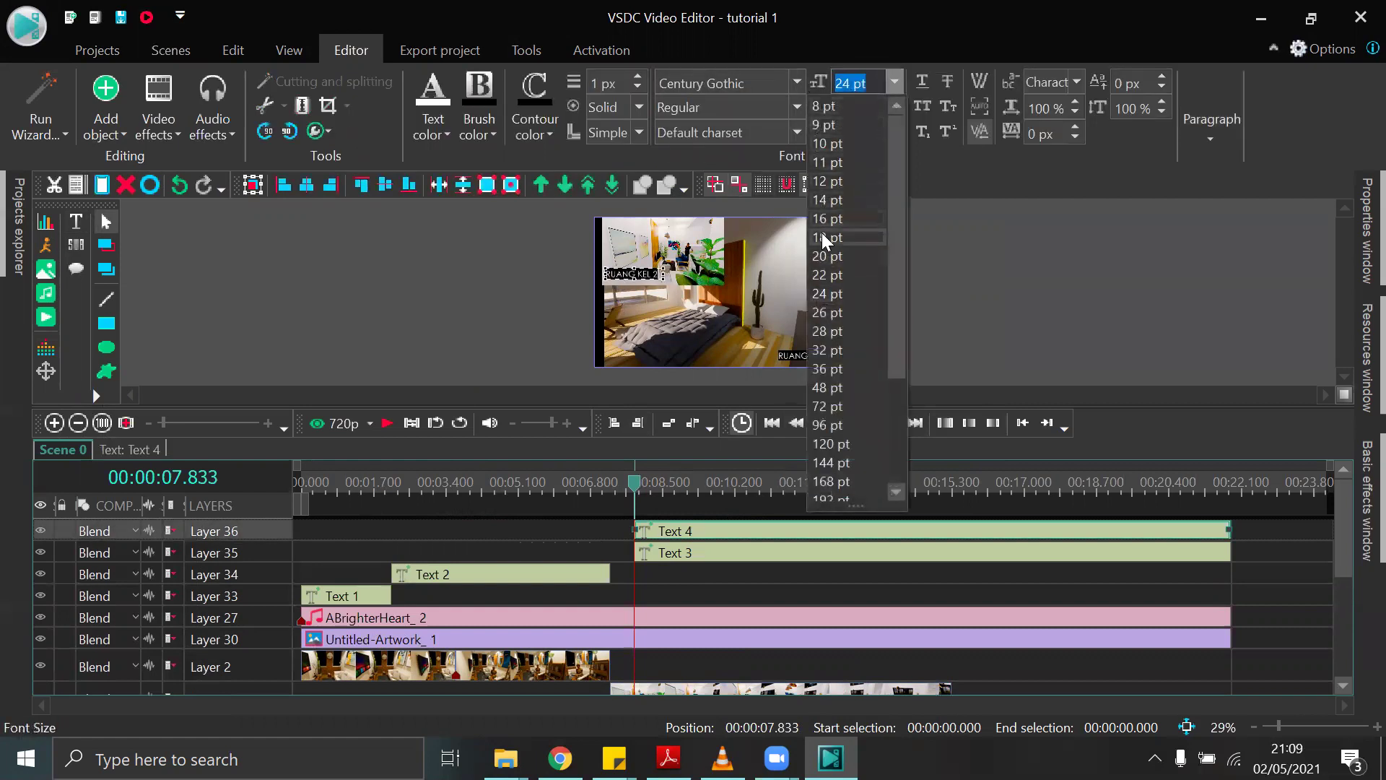
click(823, 201)
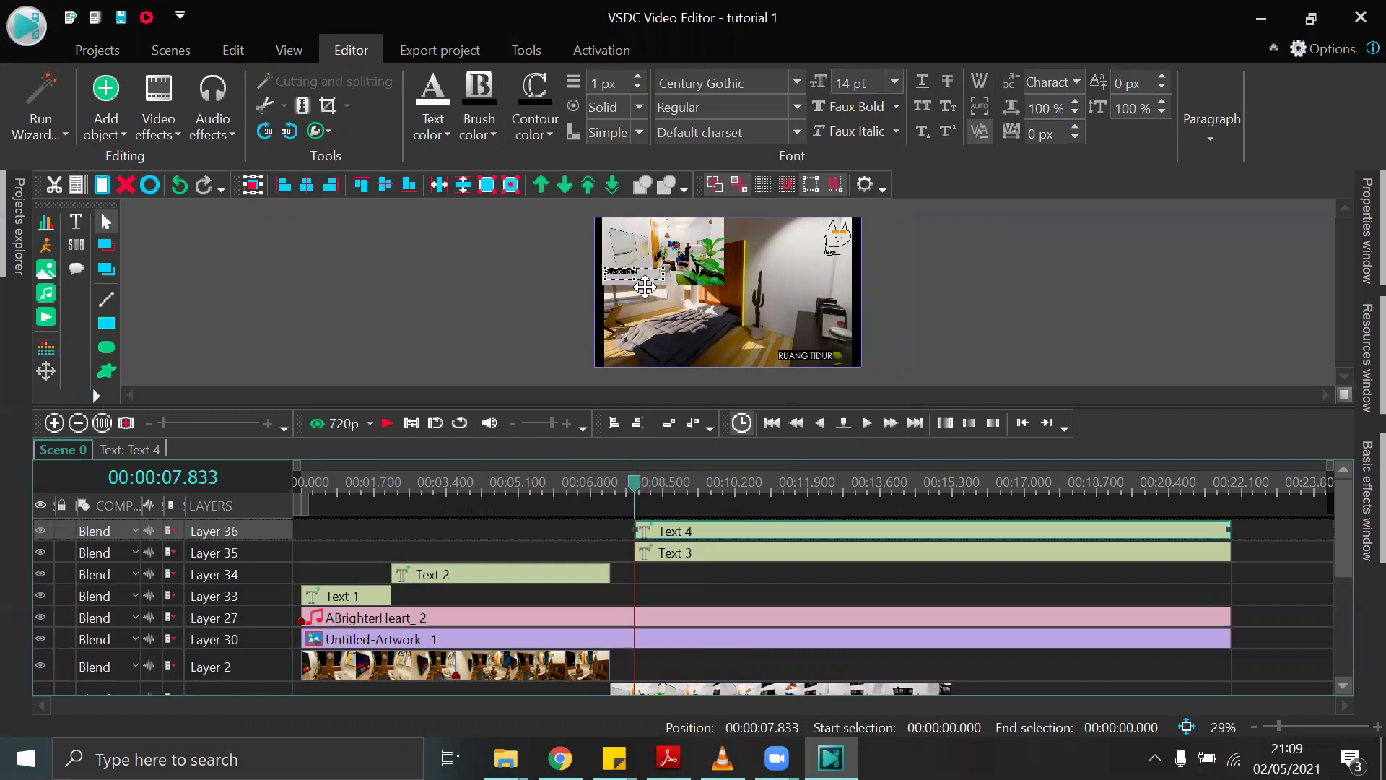
click(889, 297)
Shift the Text 3 and Text 4 clips to start with the Layer 32 clip, and trim their ends to match it.
mouse_move(686, 532)
mouse_down()
mouse_move(657, 533)
mouse_move(675, 555)
mouse_up()
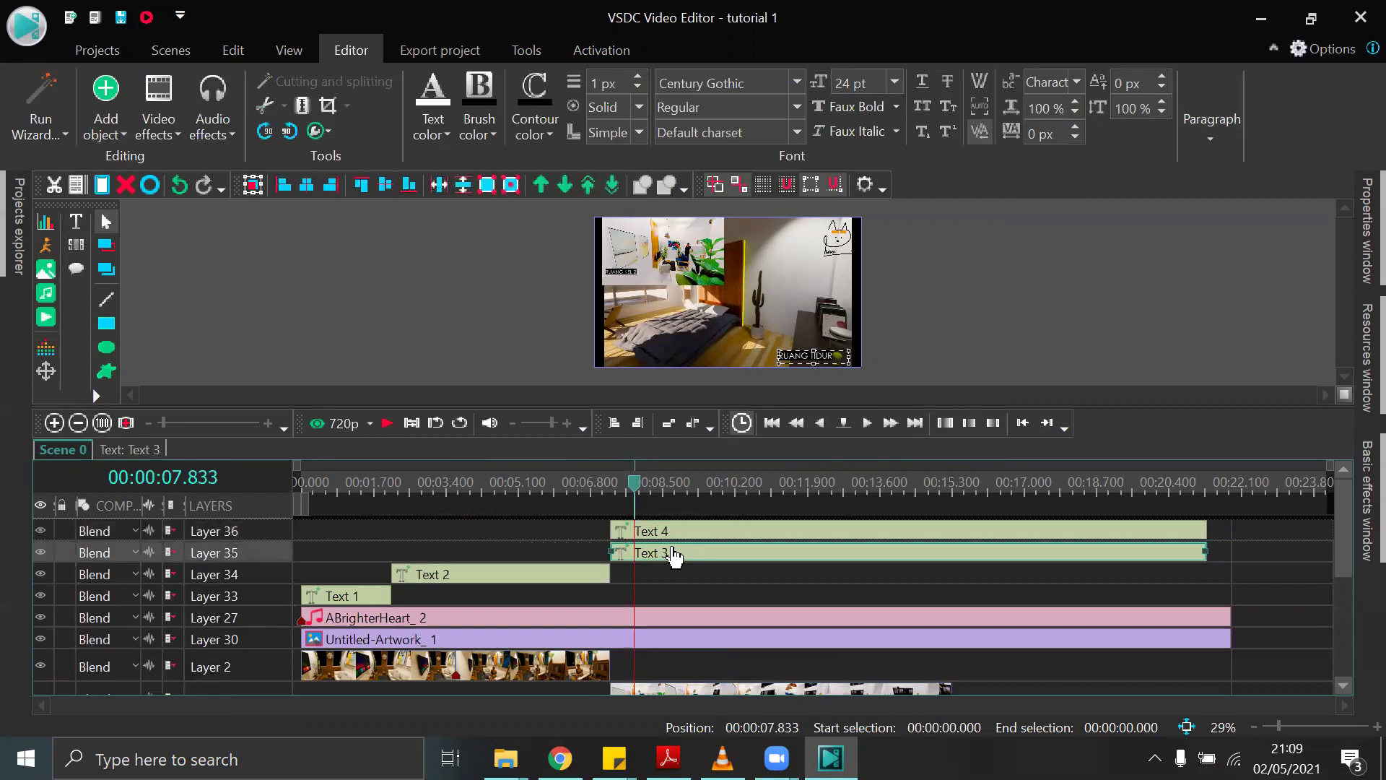
click(1202, 534)
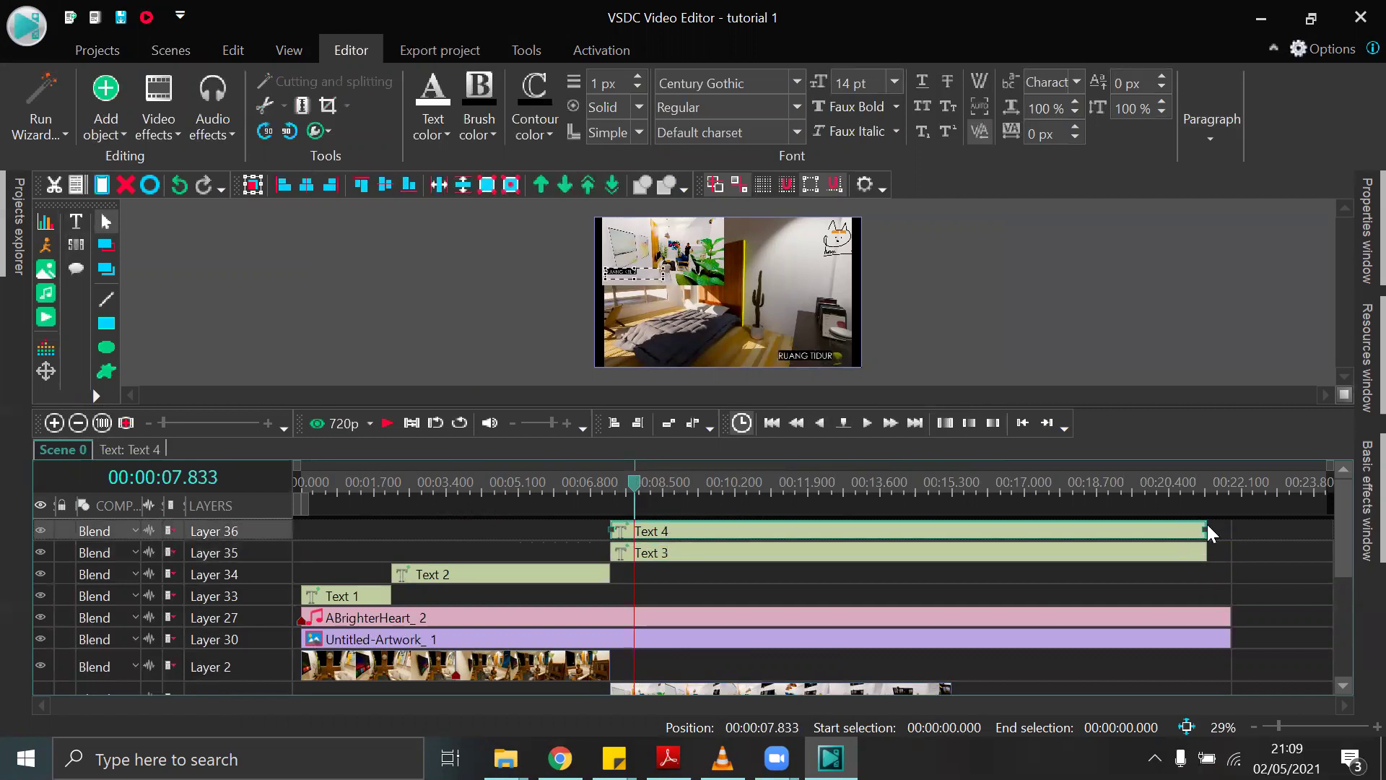
ctrl+click(1119, 552)
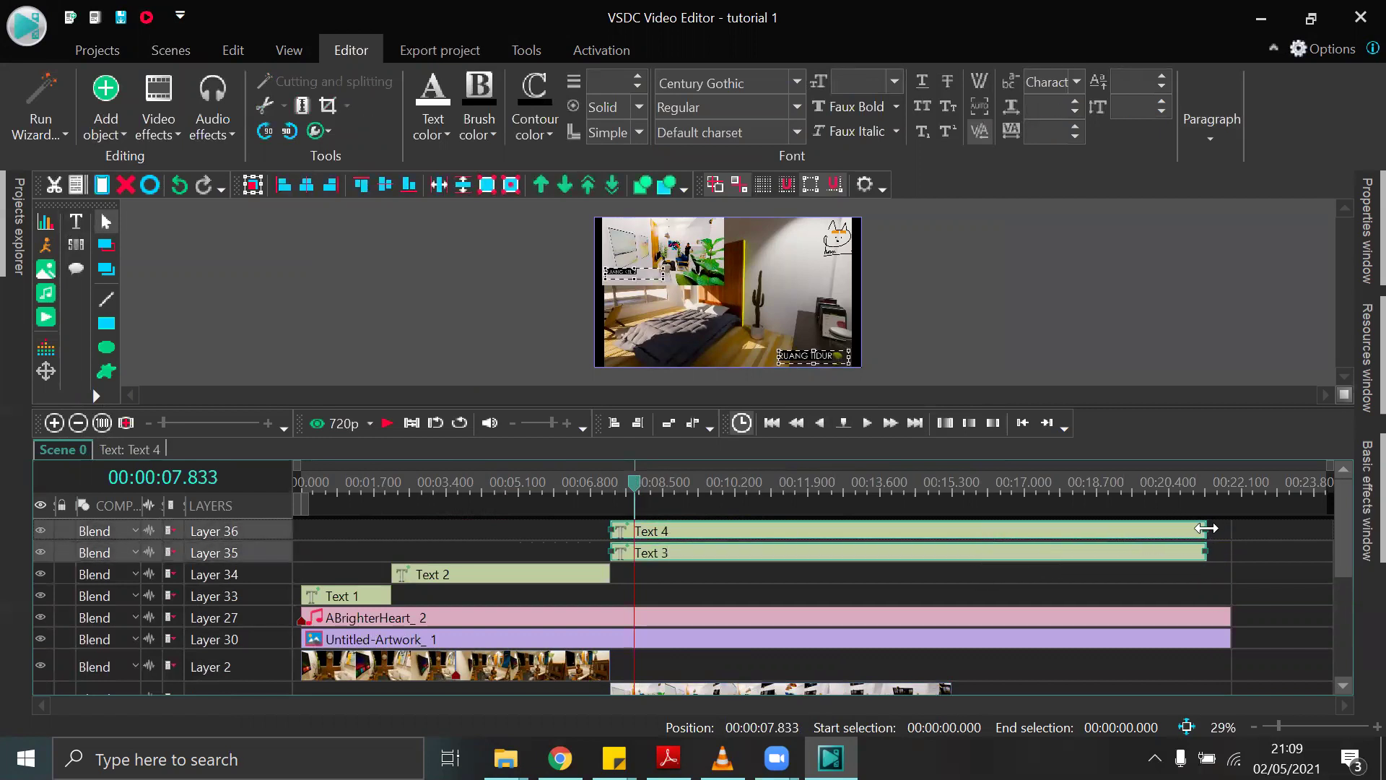
click(1170, 536)
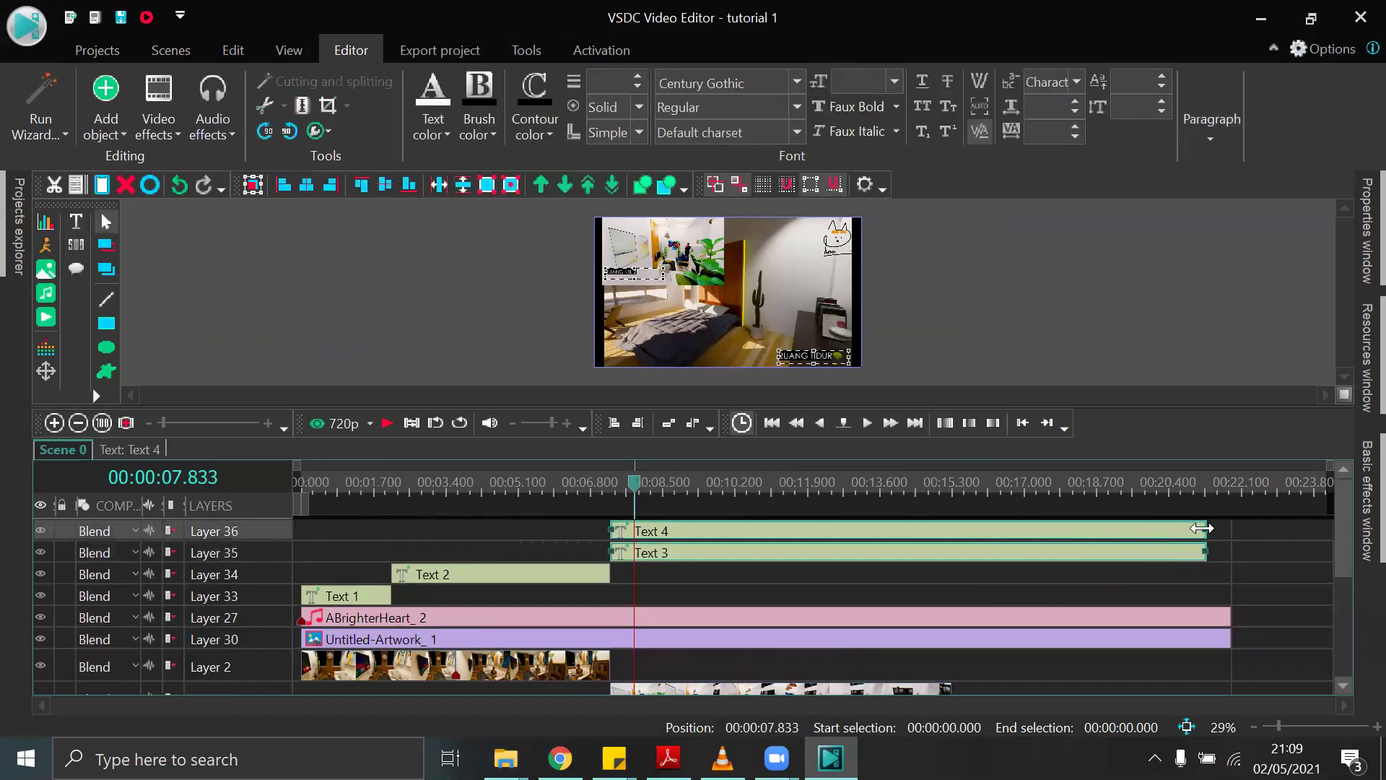
drag(1201, 529, 944, 586)
click(1020, 590)
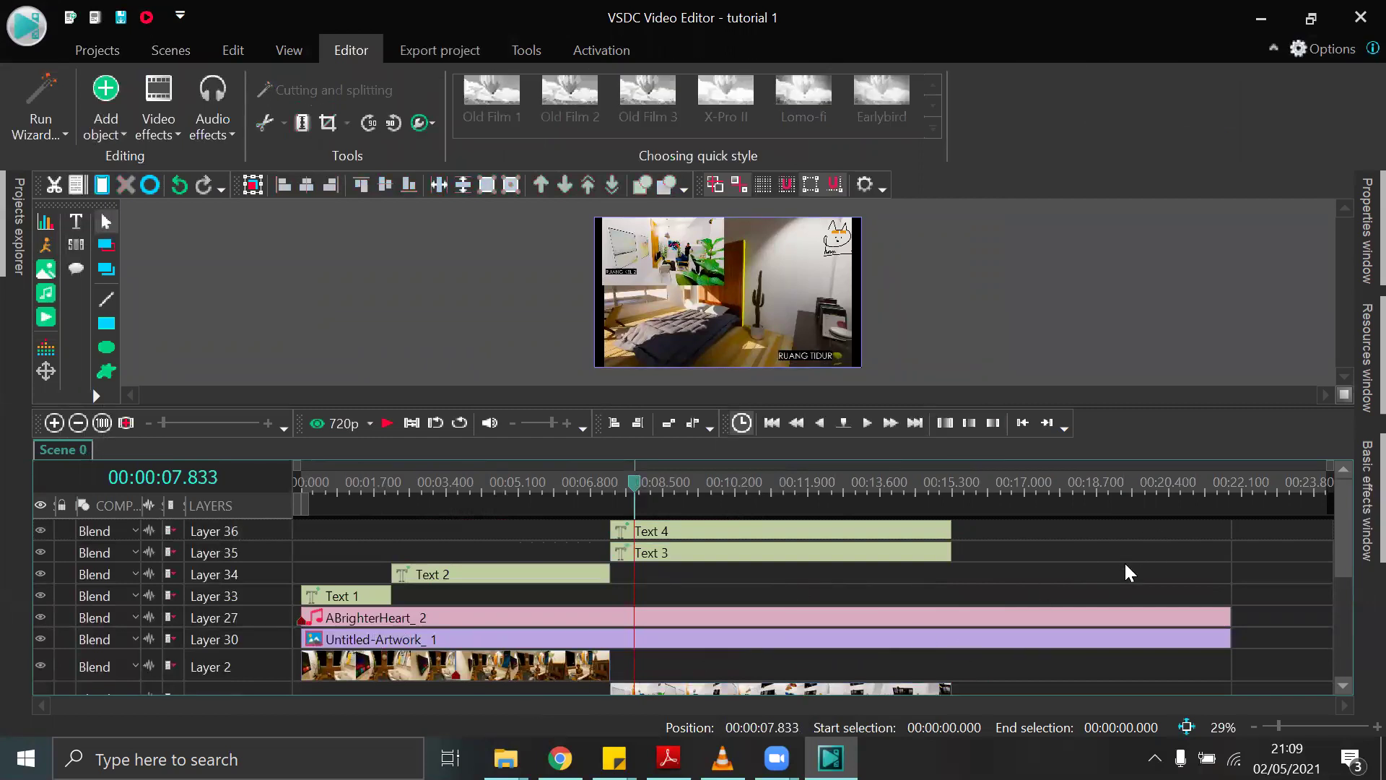
Extend the end of the ABrighterHeart_ 2 audio clip past the end of the Untitled-Artwork_ 1 clip.
drag(1335, 557, 1344, 589)
click(1205, 556)
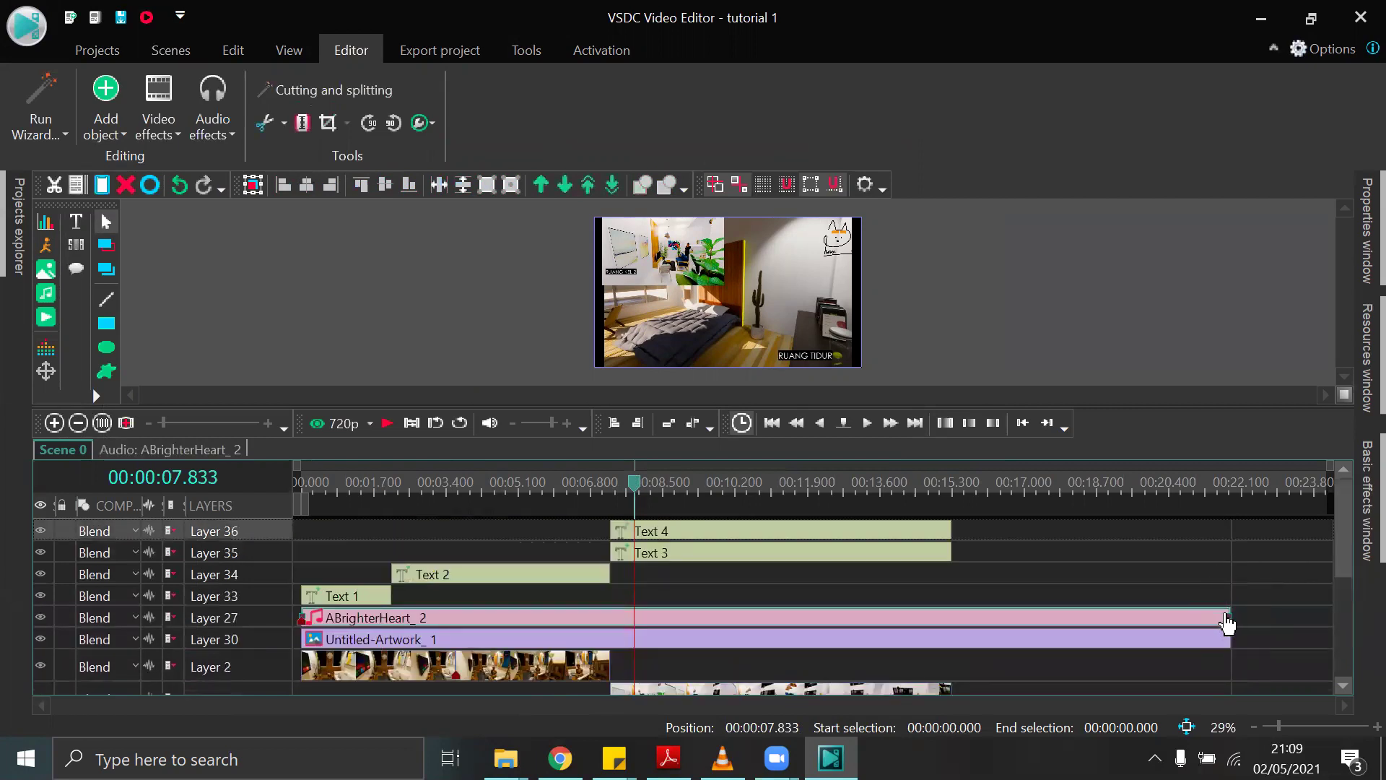
drag(1228, 617, 1310, 617)
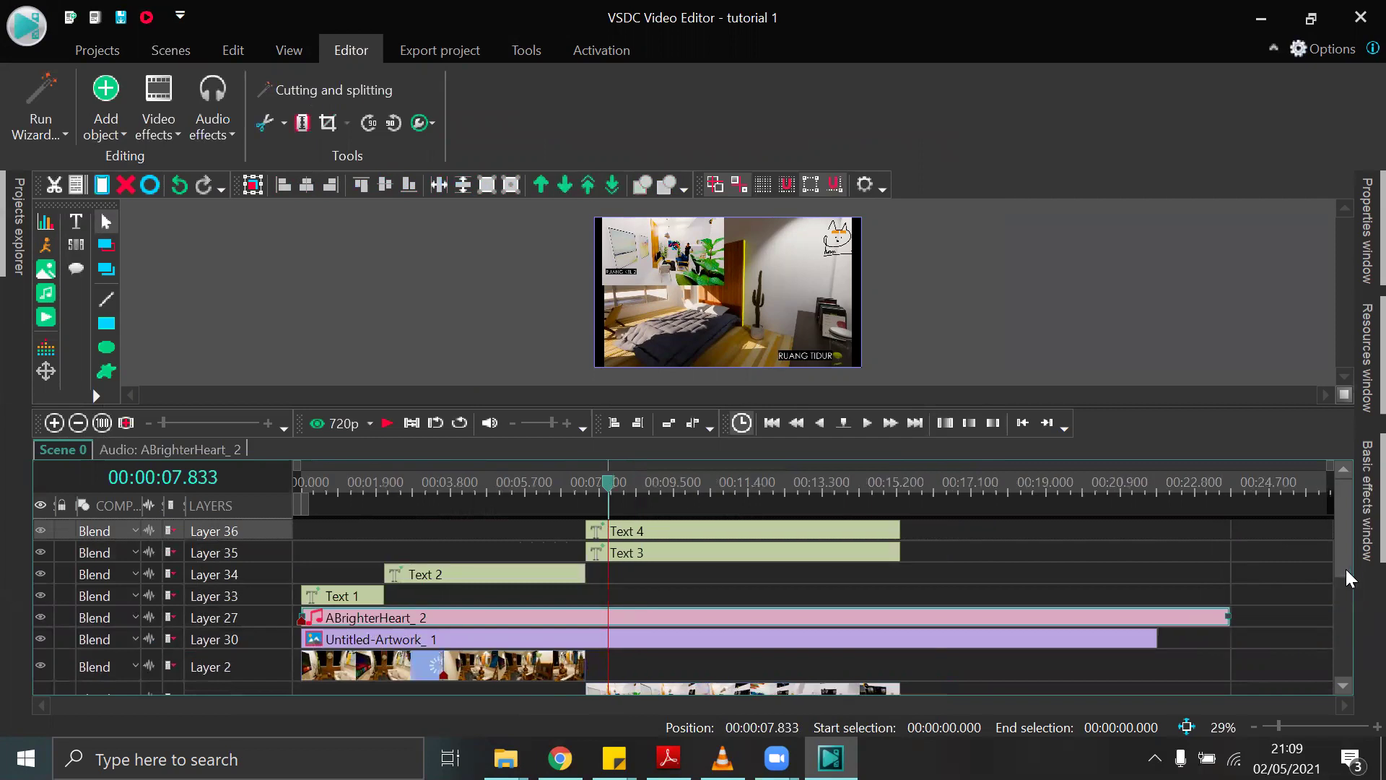
Import the Telkom University logo image from the Downloads folder into the timeline on its own layer.
drag(1344, 553, 1340, 628)
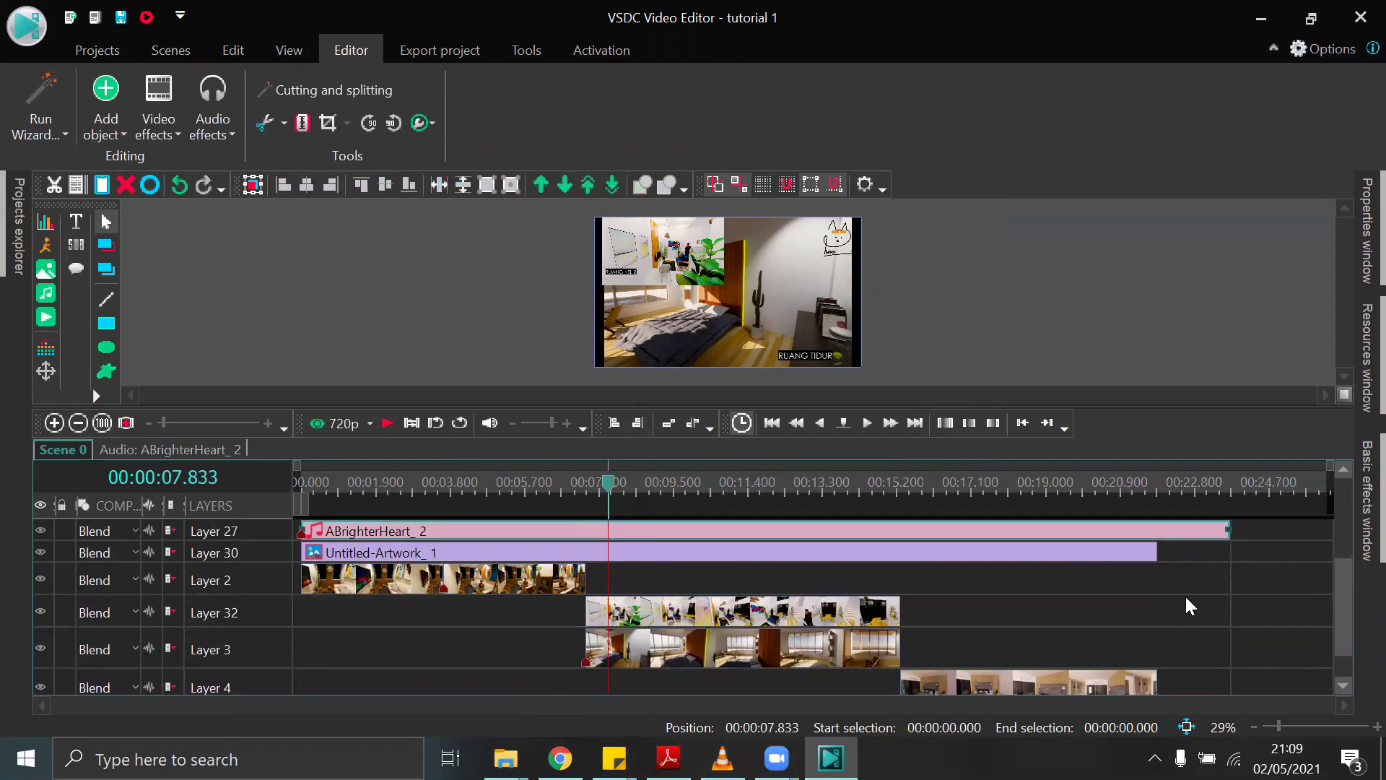
click(505, 758)
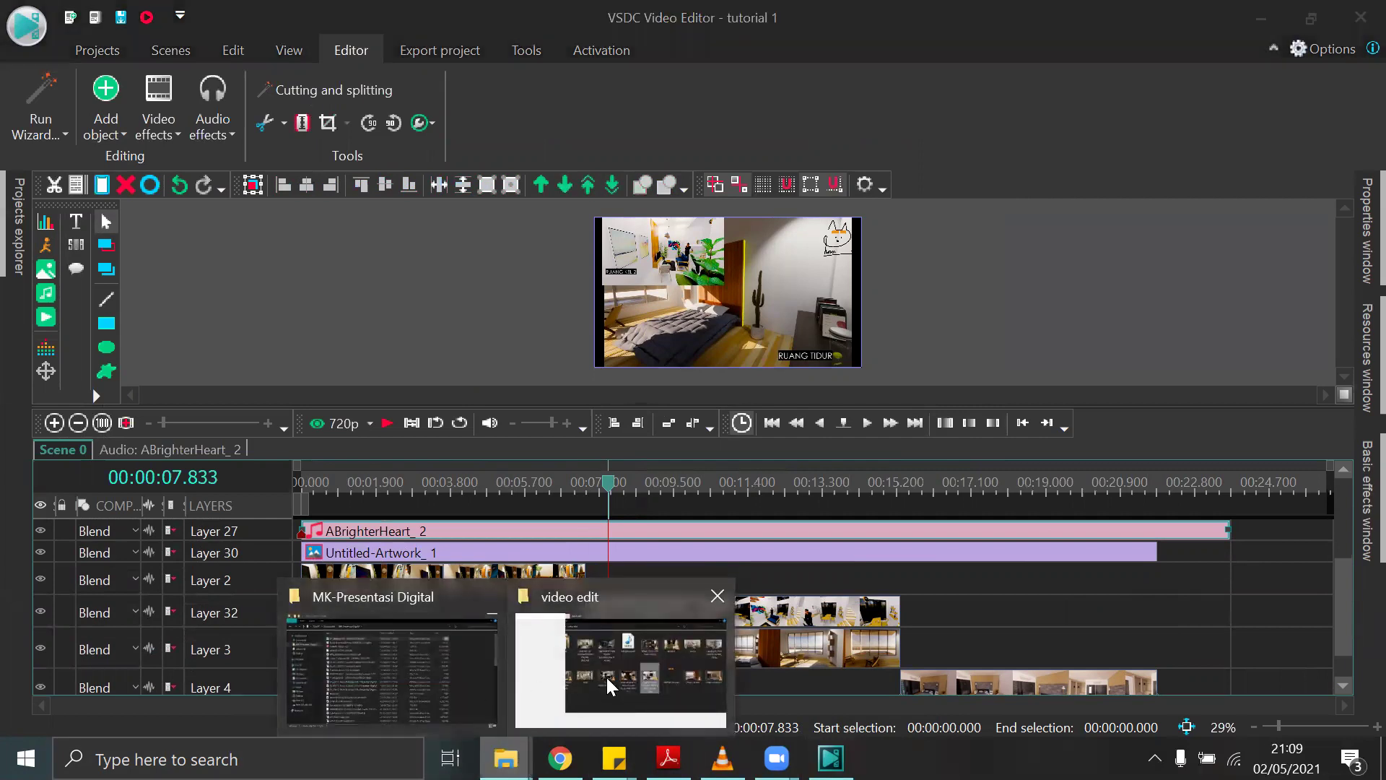
click(601, 677)
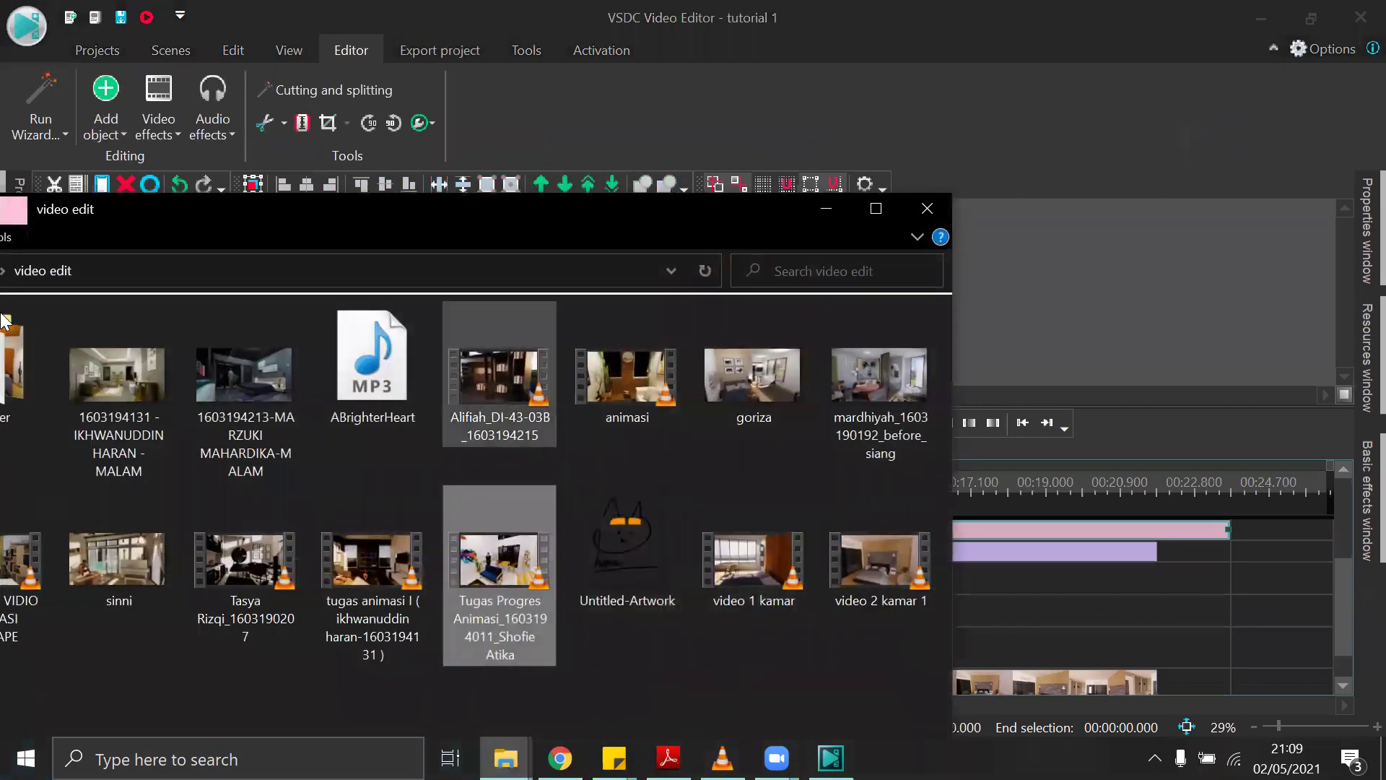
drag(150, 211, 382, 169)
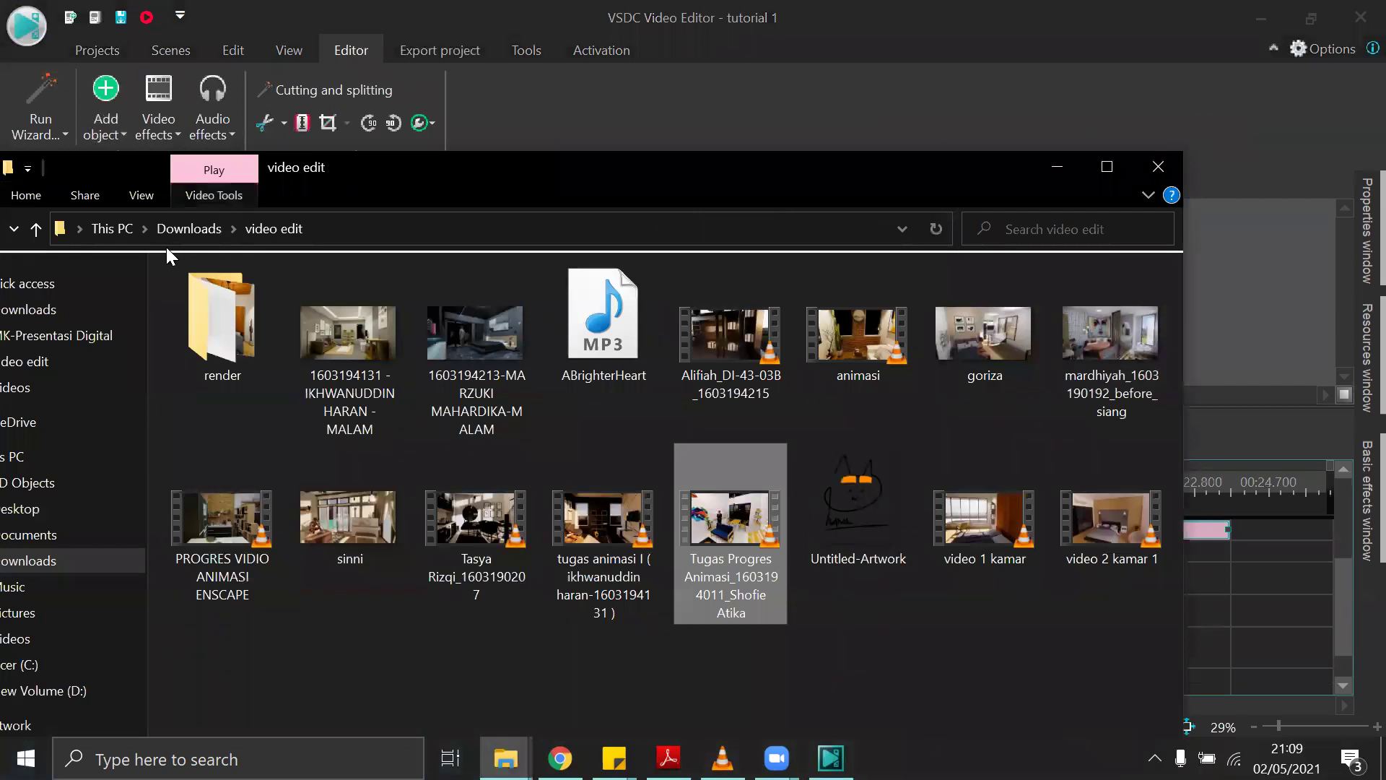
click(176, 229)
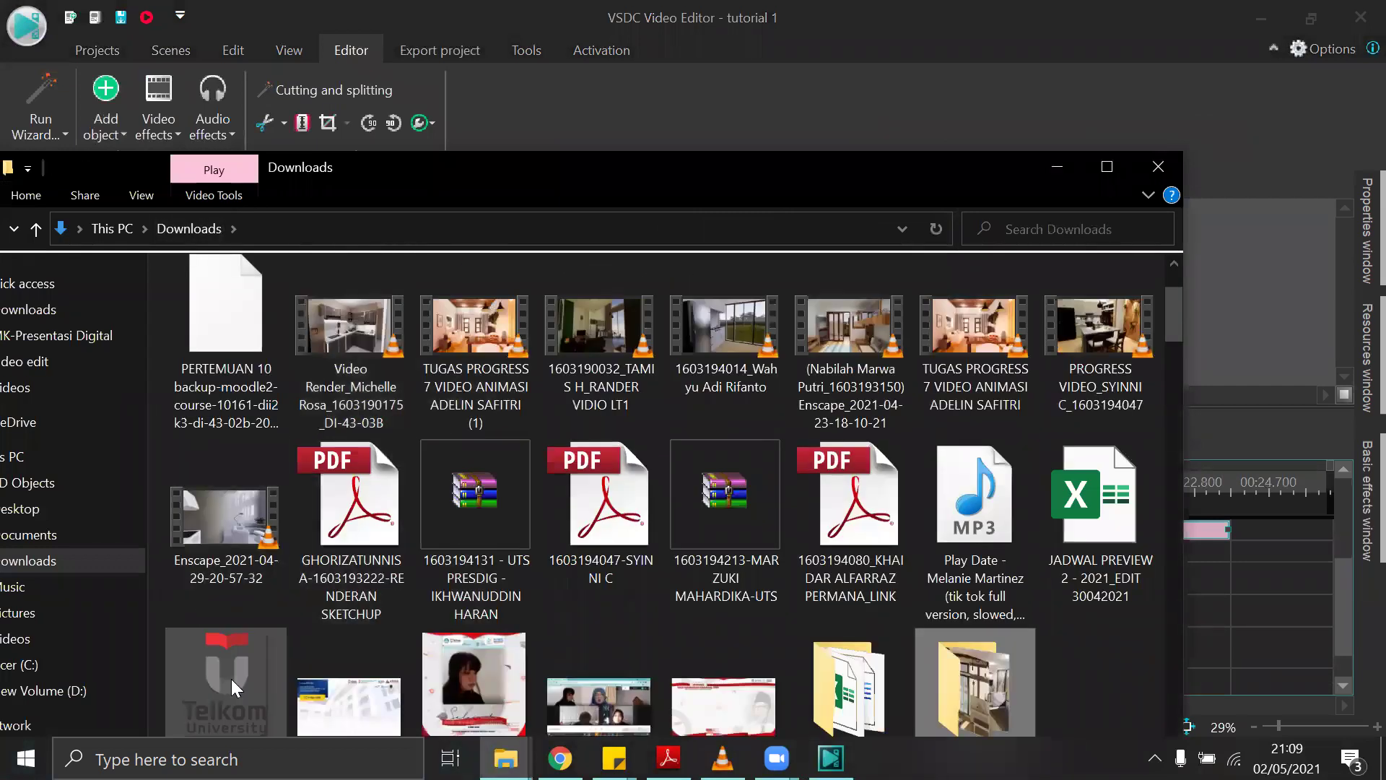
drag(208, 689, 1223, 586)
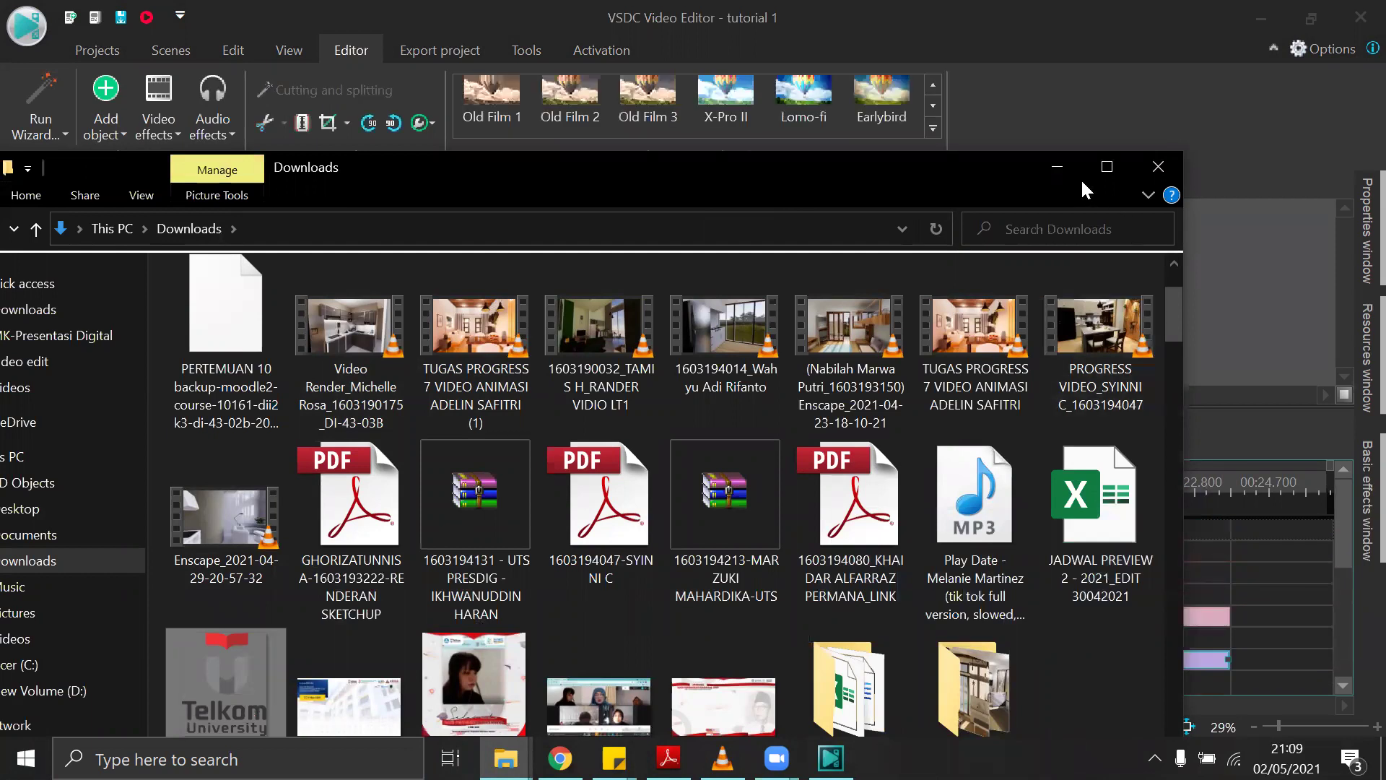
click(1056, 166)
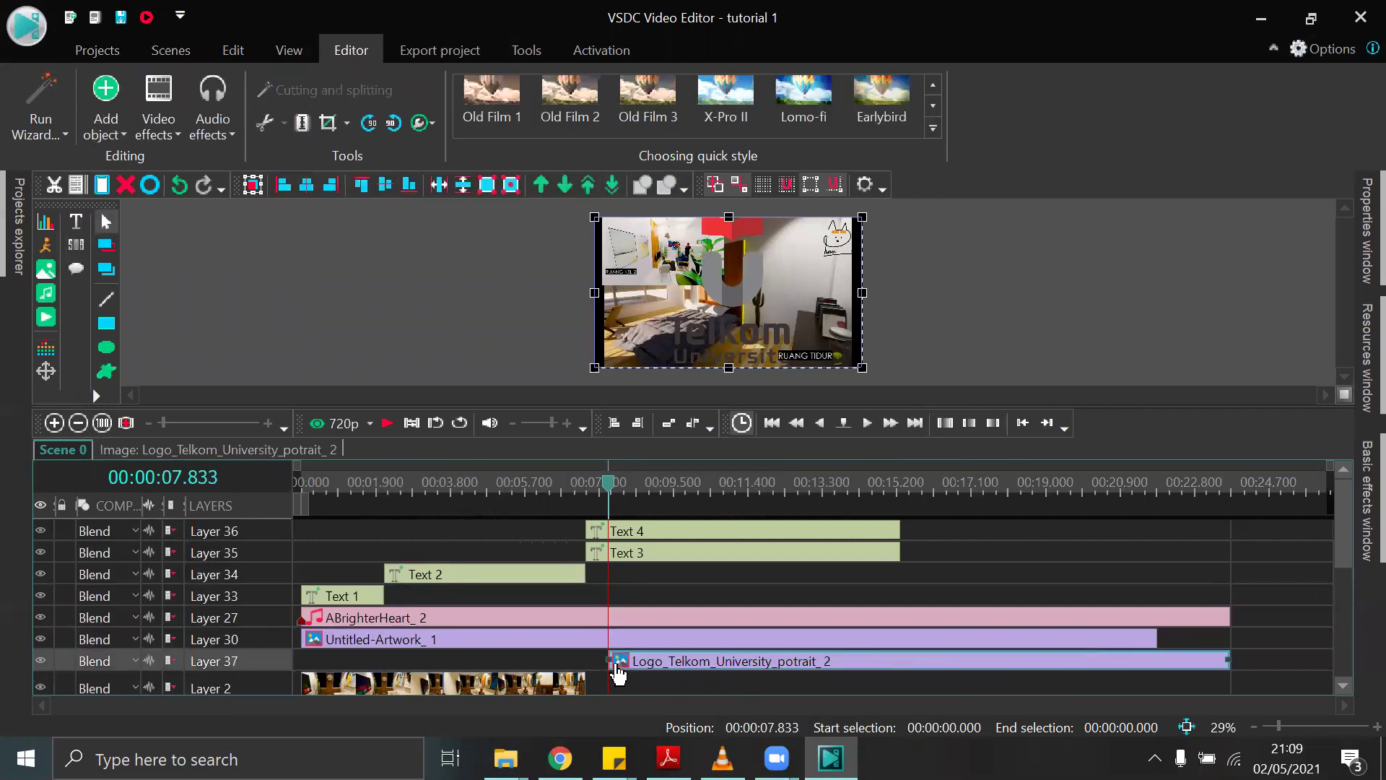
Trim the start of the Telkom University logo clip to where Untitled-Artwork_ 1 ends, and play back the ending.
drag(607, 660, 1152, 653)
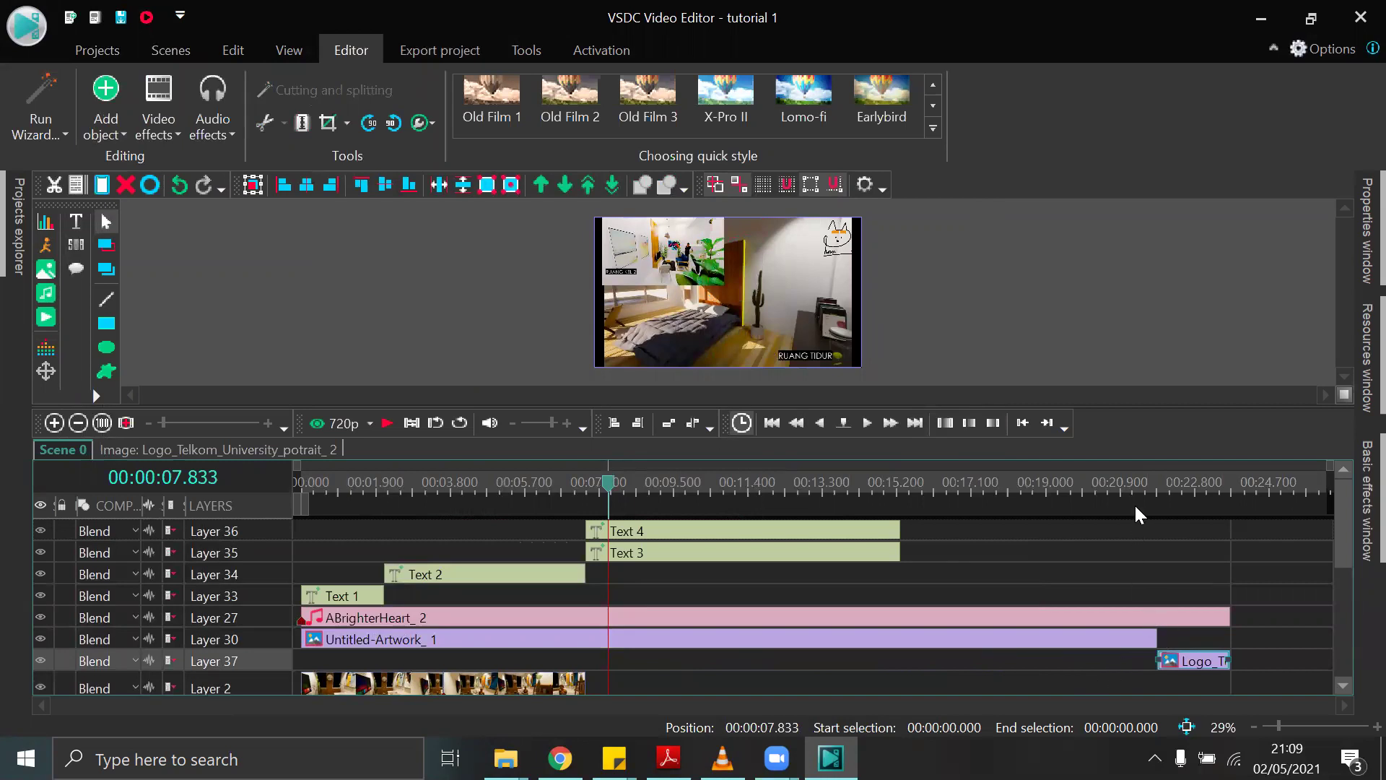
click(1126, 485)
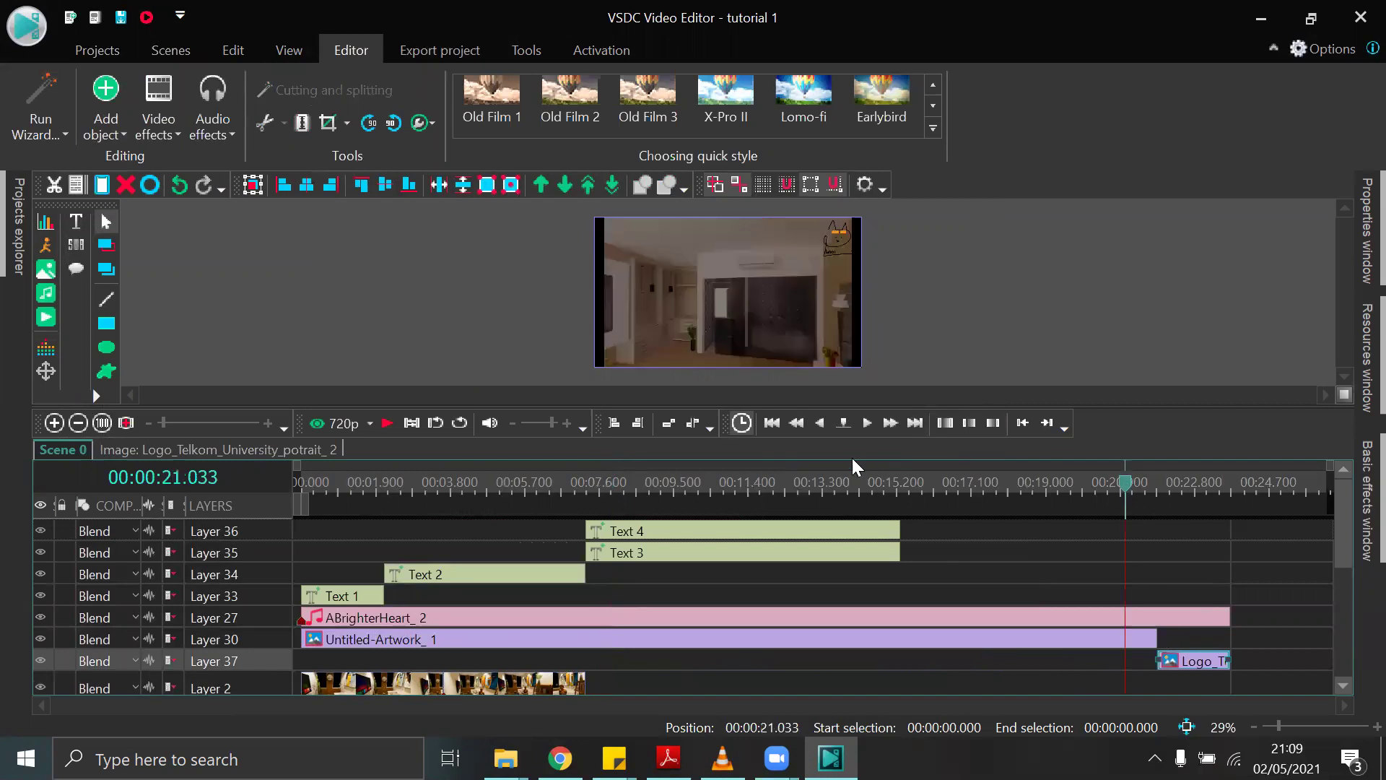
click(382, 424)
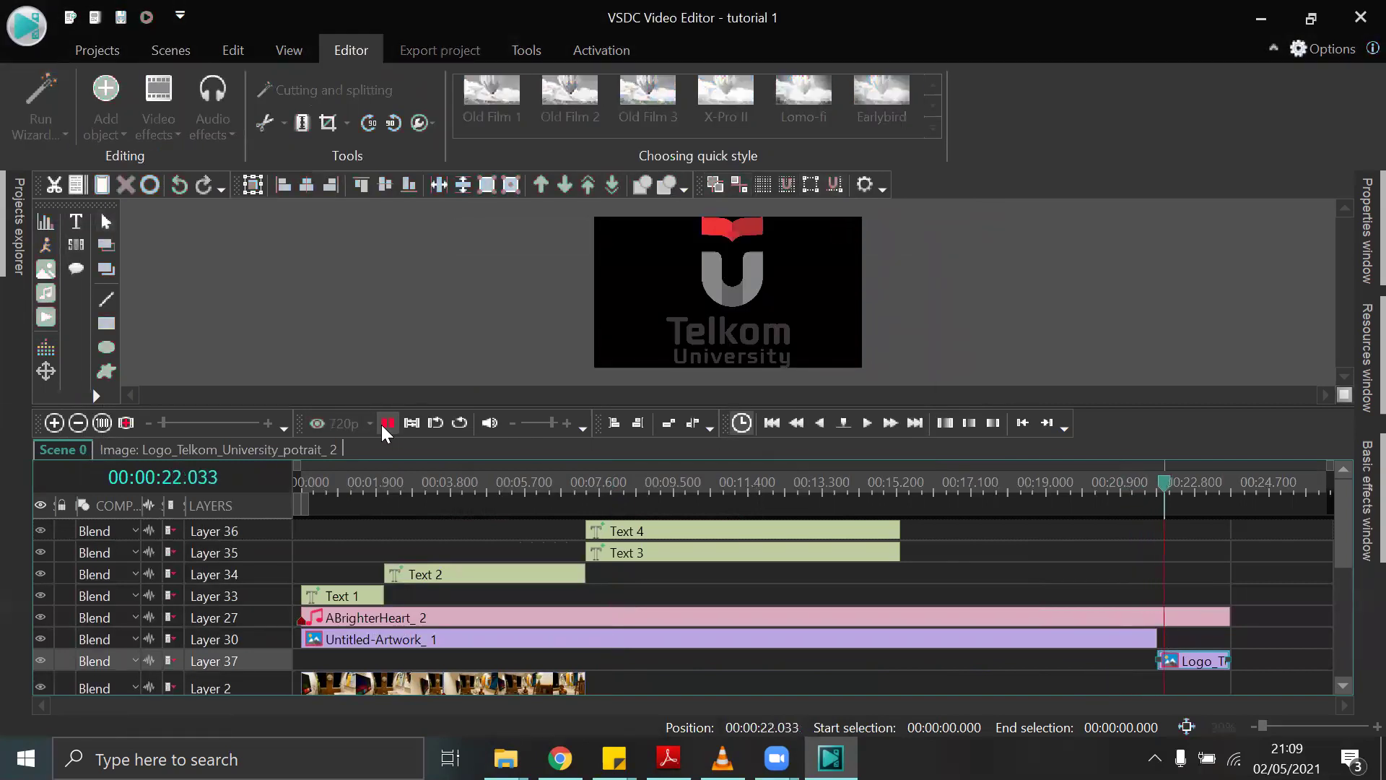
click(381, 425)
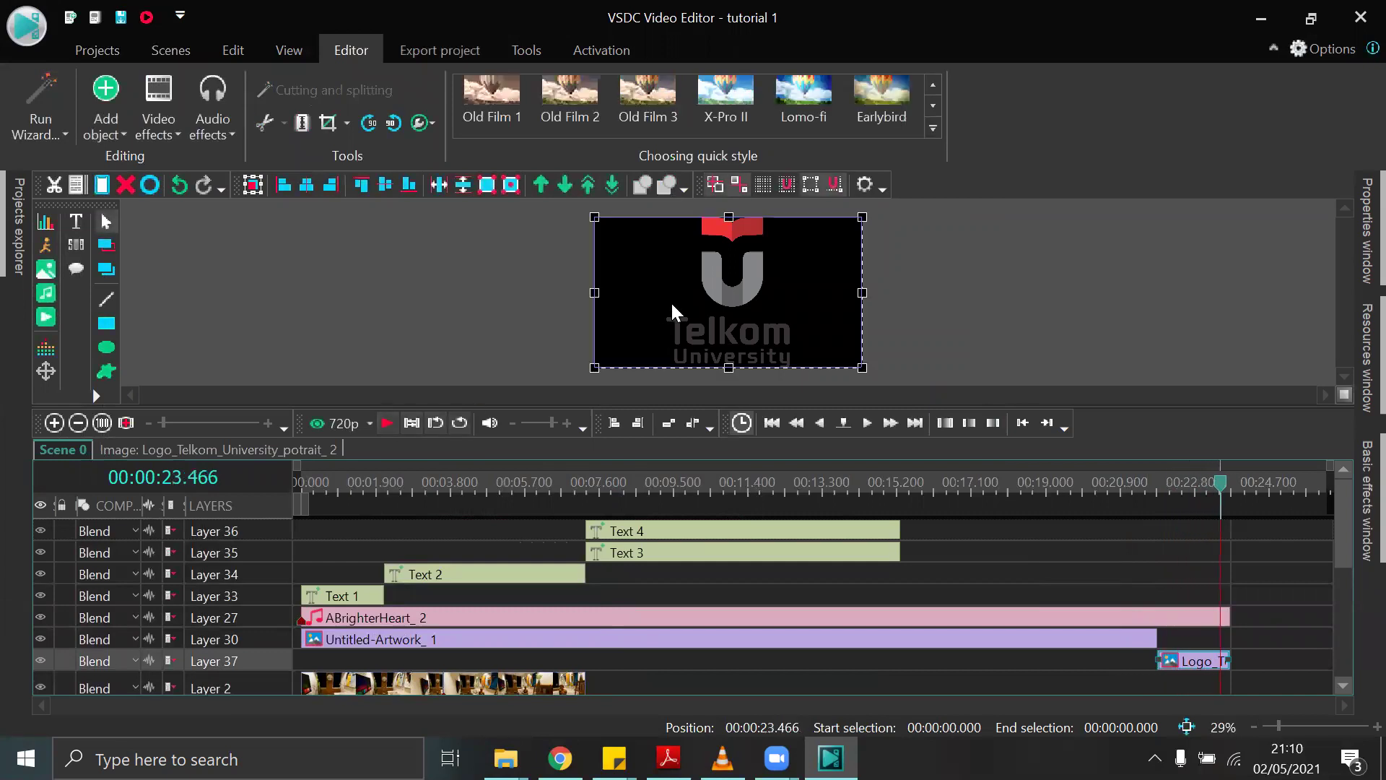
Shrink the Telkom University logo to less than half the frame's width and place it around the centre.
drag(861, 218, 737, 286)
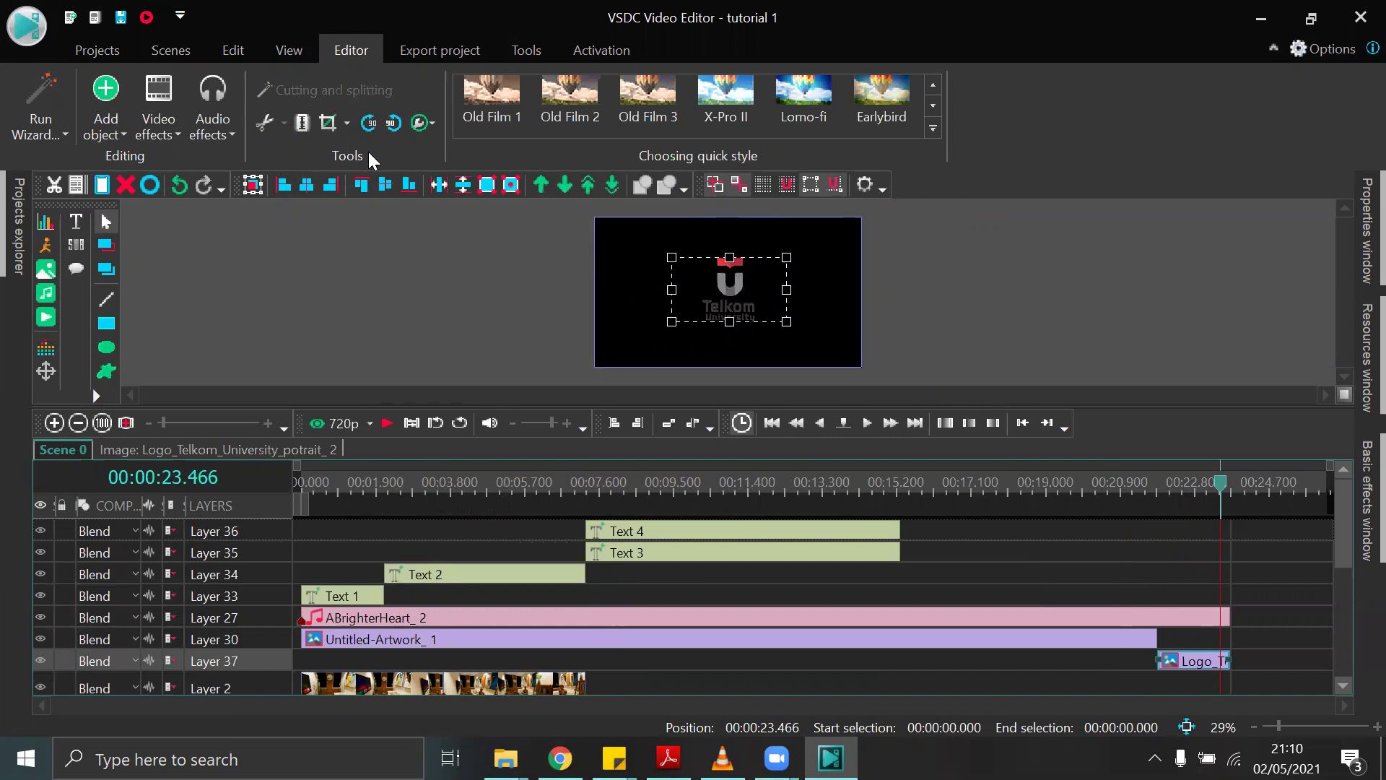
click(197, 50)
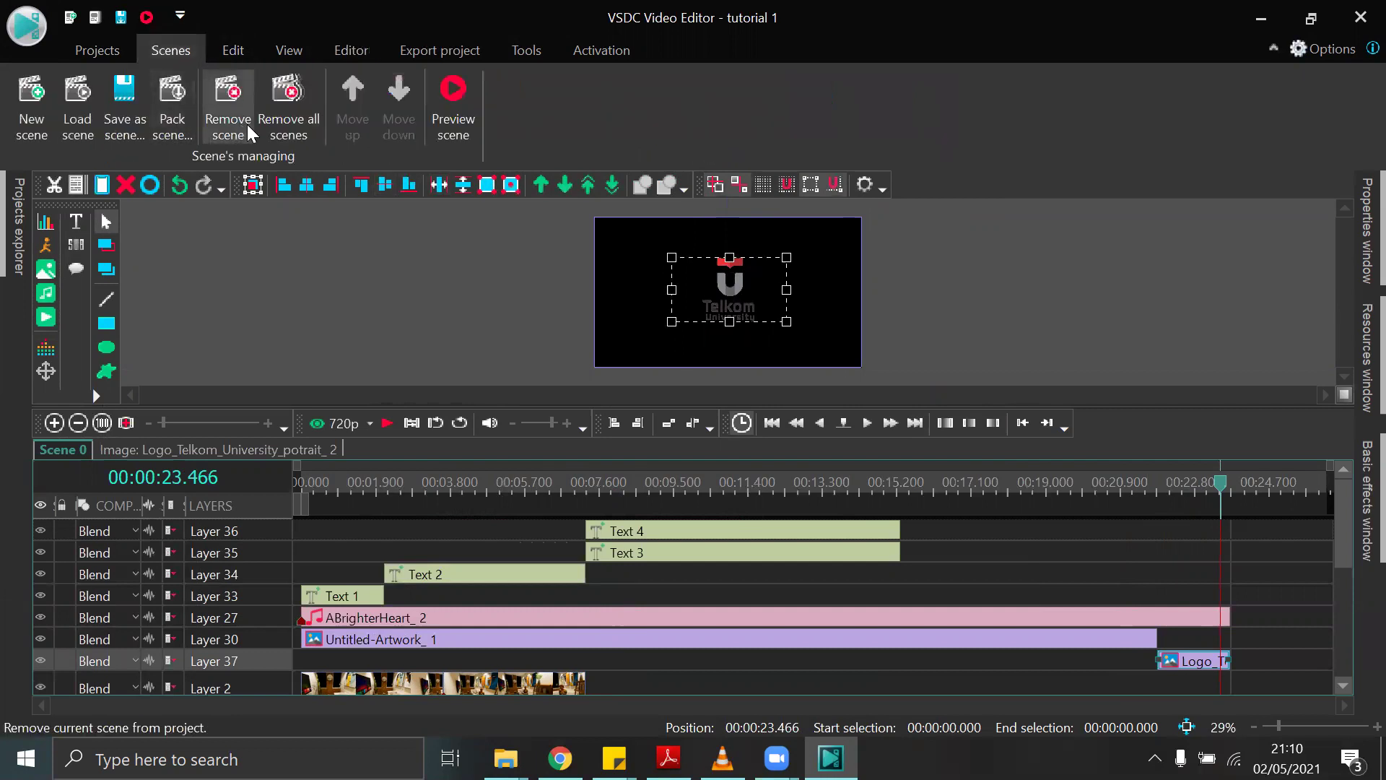
click(241, 51)
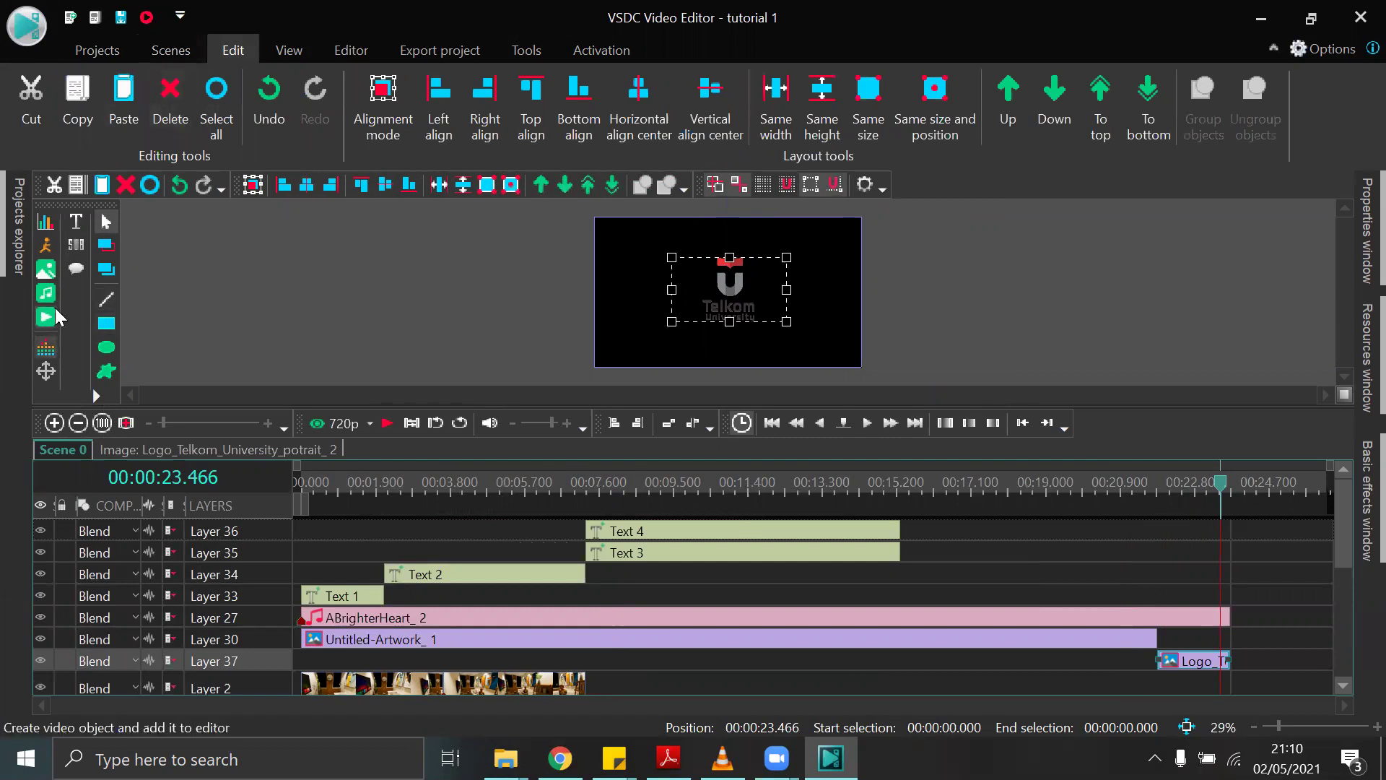
click(338, 44)
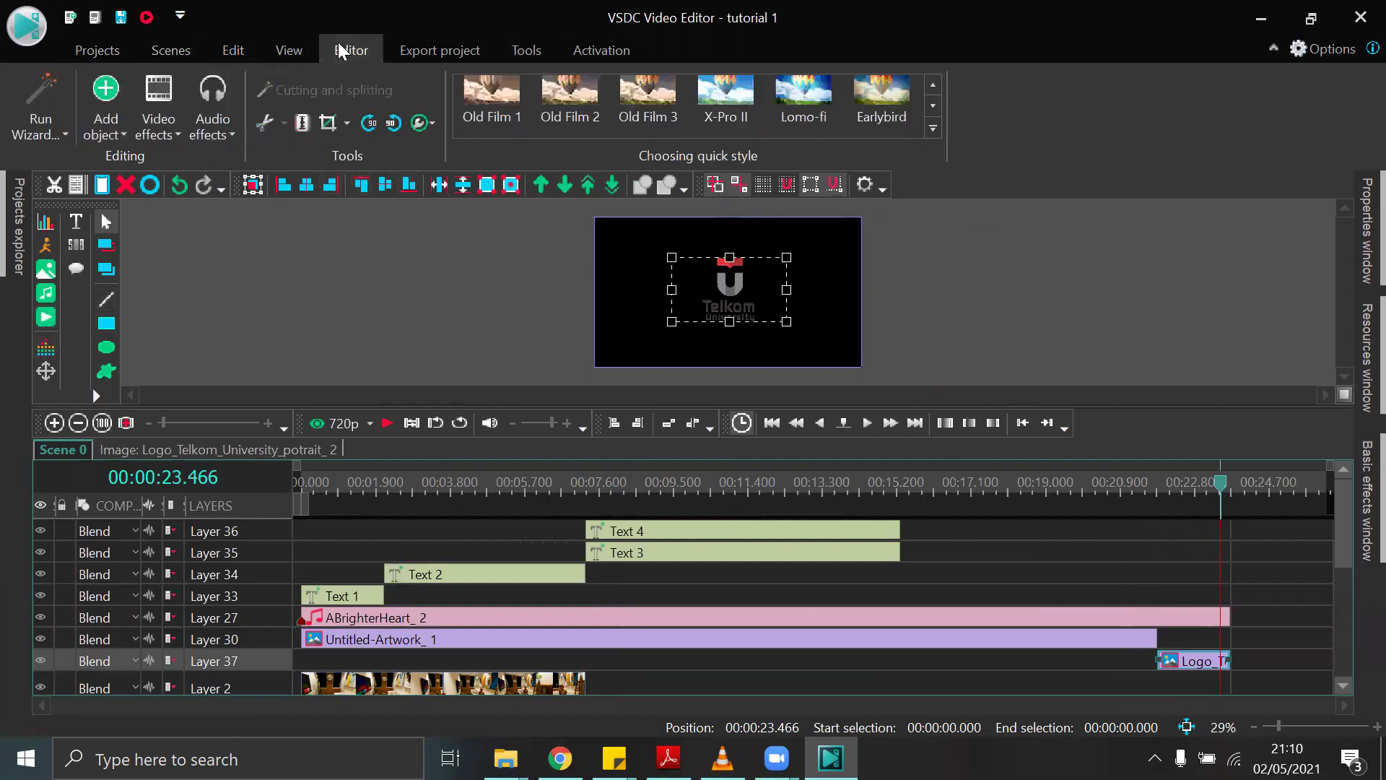
click(115, 134)
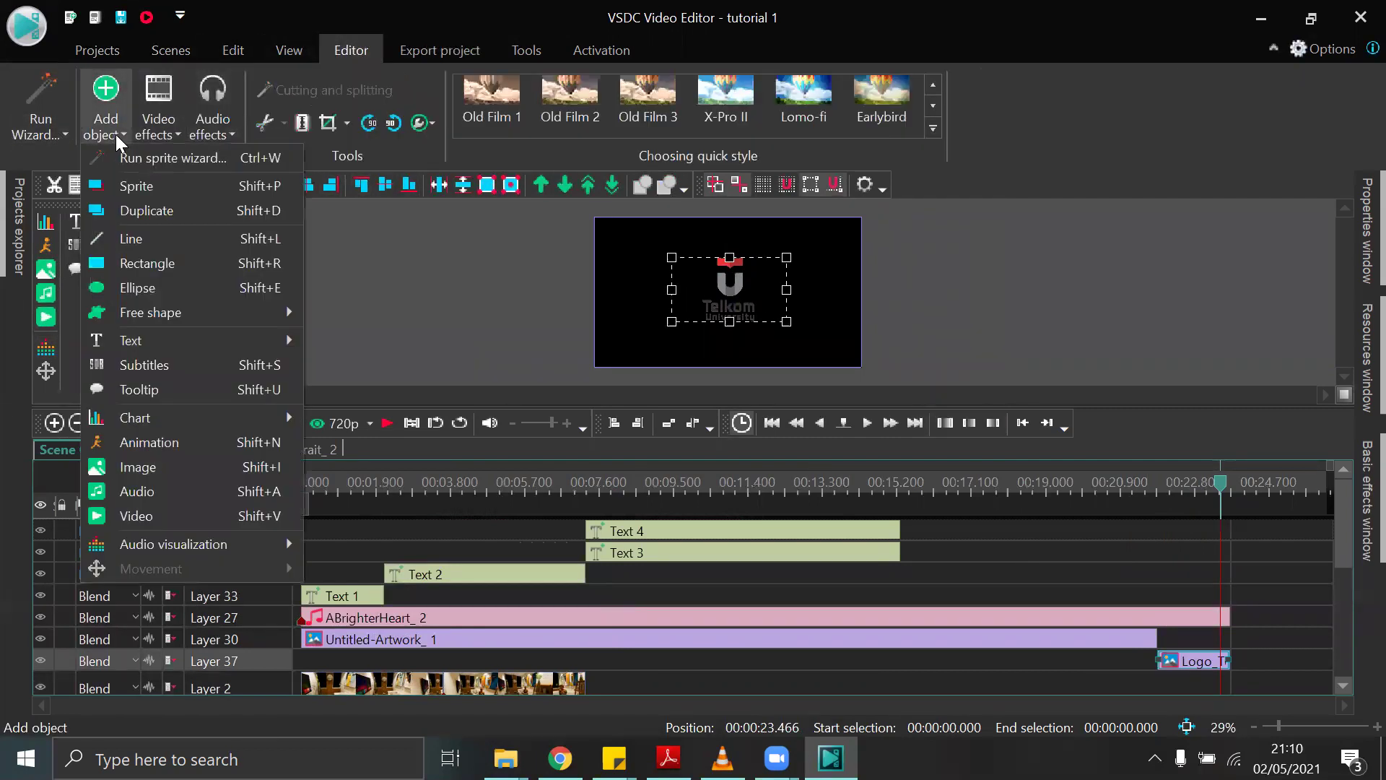
click(166, 128)
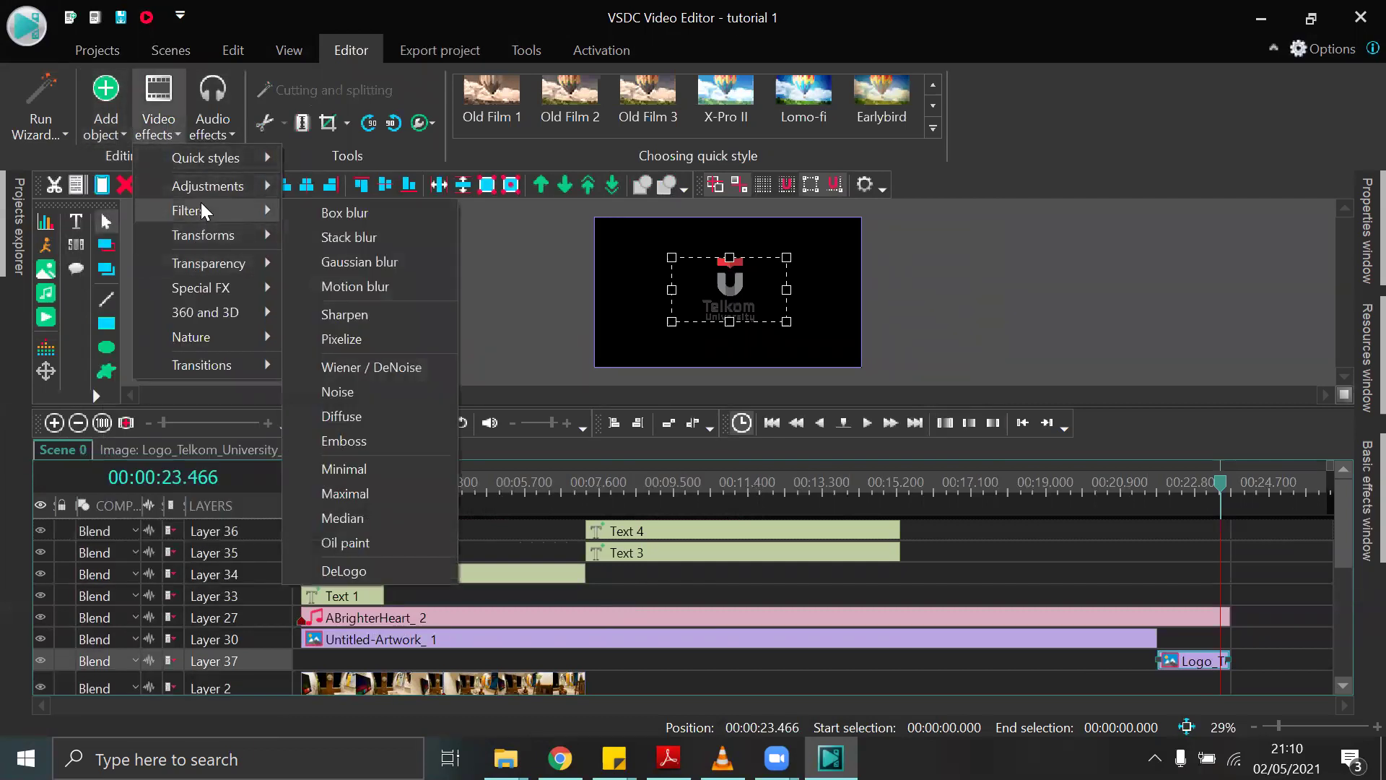
mouse_move(198, 273)
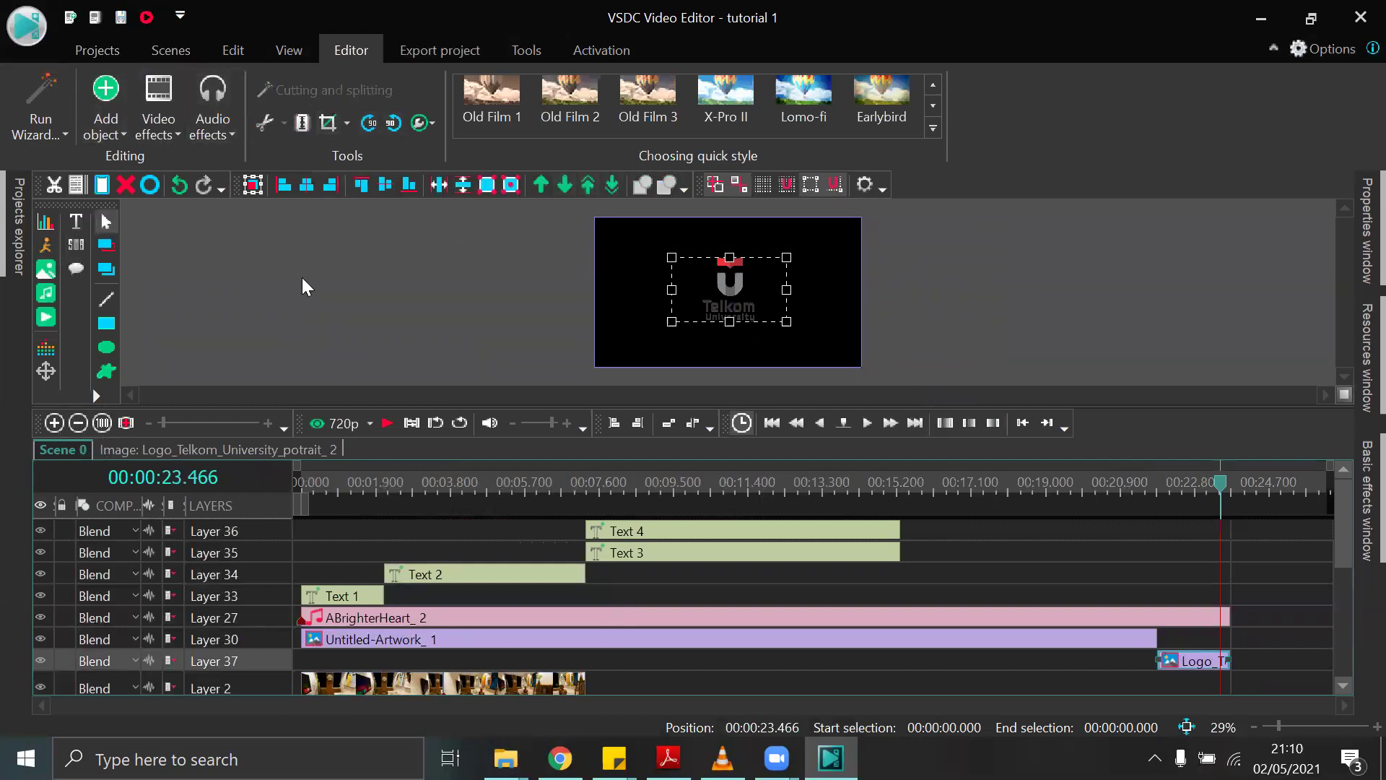
Add a Fade In transparency effect to the Telkom University logo, positioned from the scene begin on a new layer.
click(158, 115)
mouse_move(191, 257)
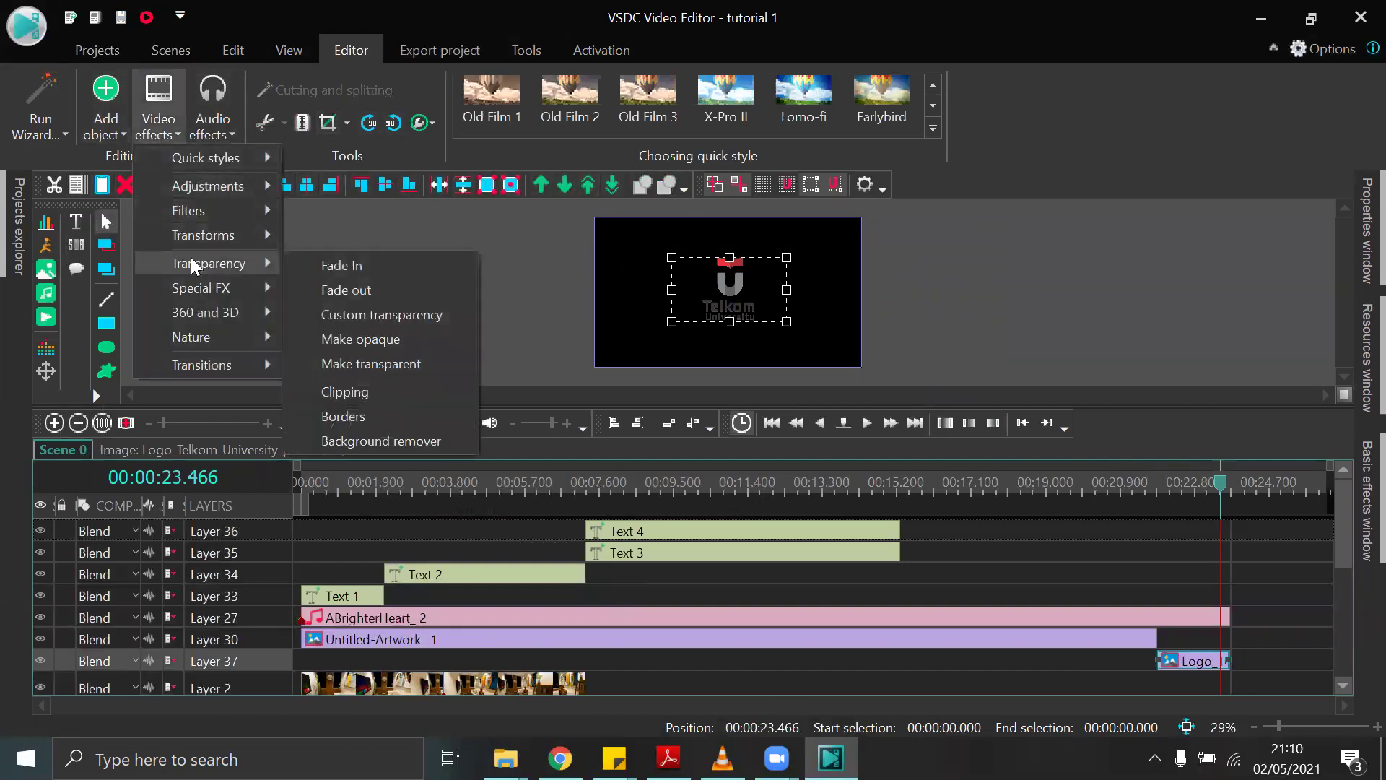
click(353, 270)
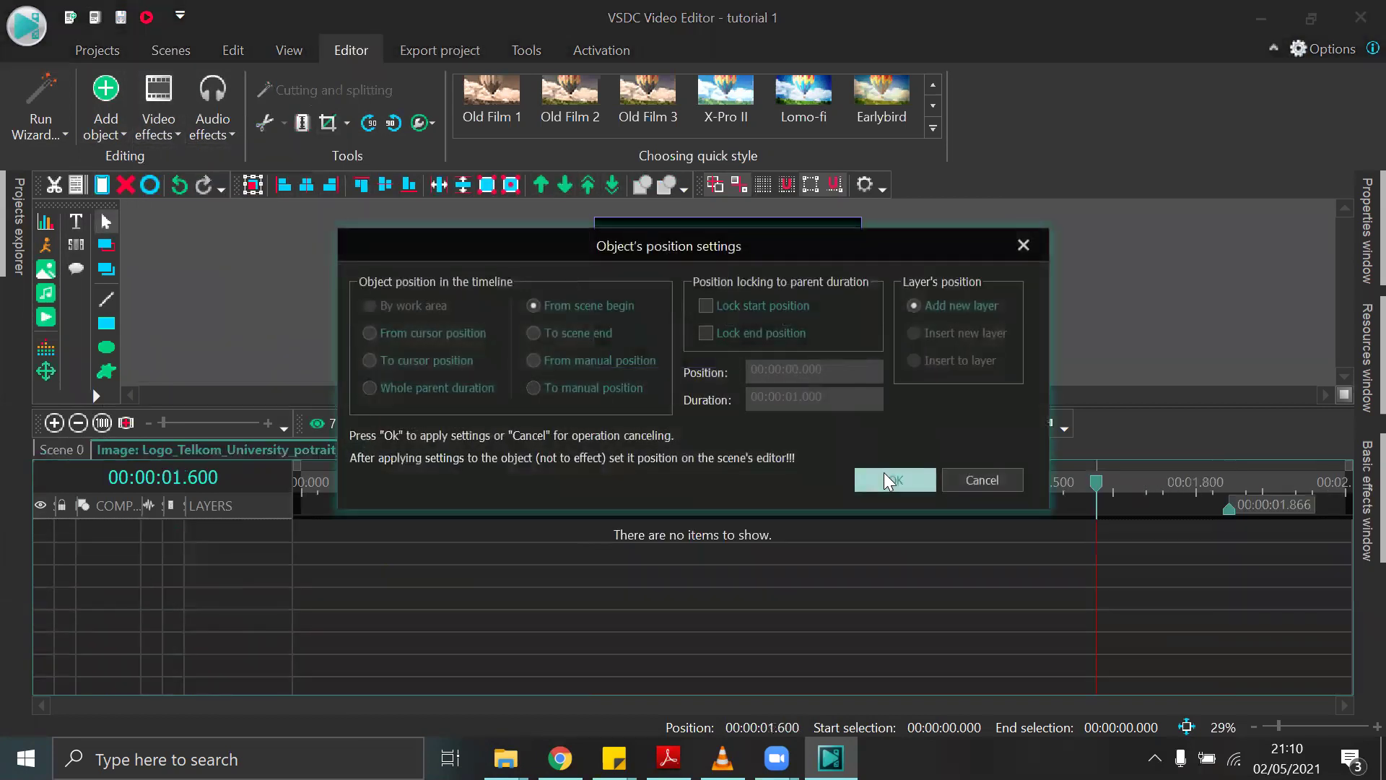
click(884, 471)
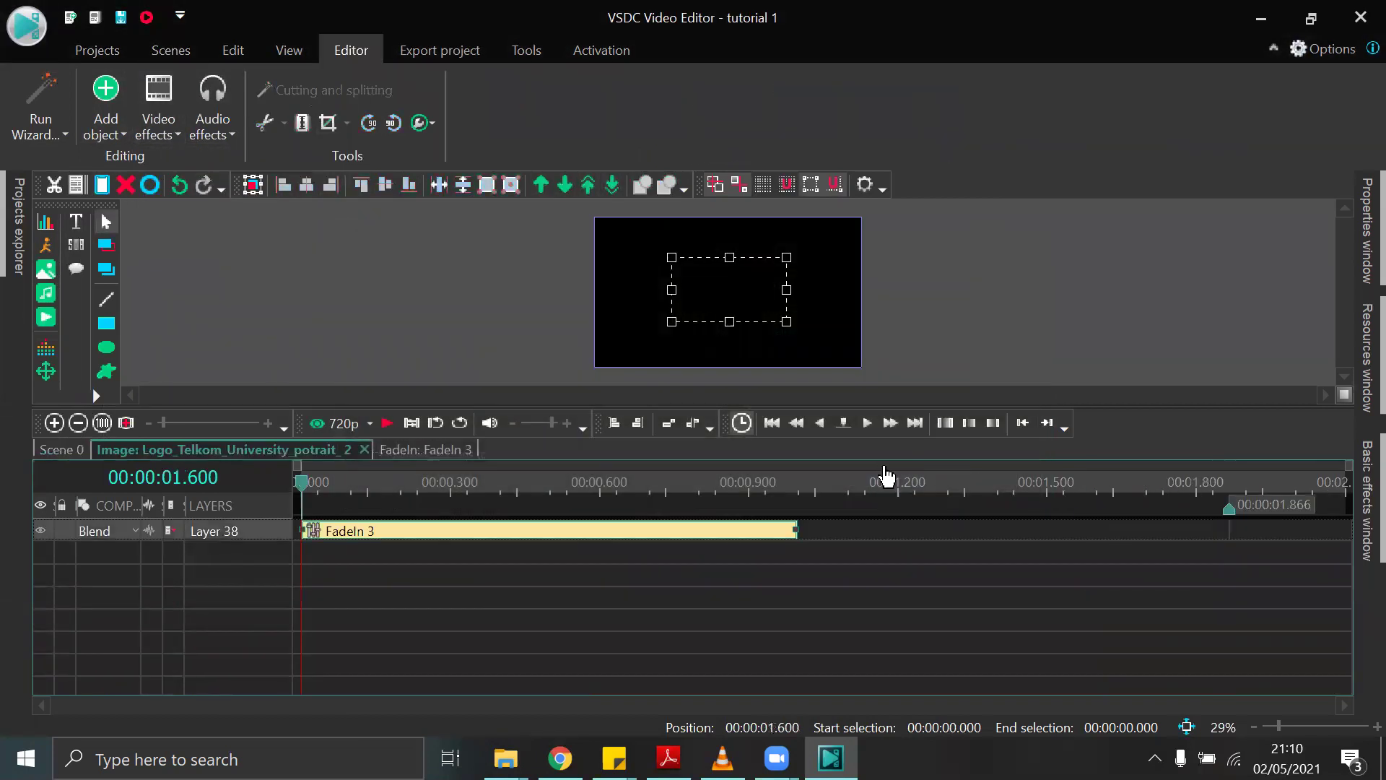
Add a Fade out transparency effect to the Telkom University logo, positioned to the scene end on its own layer.
click(147, 132)
mouse_move(238, 202)
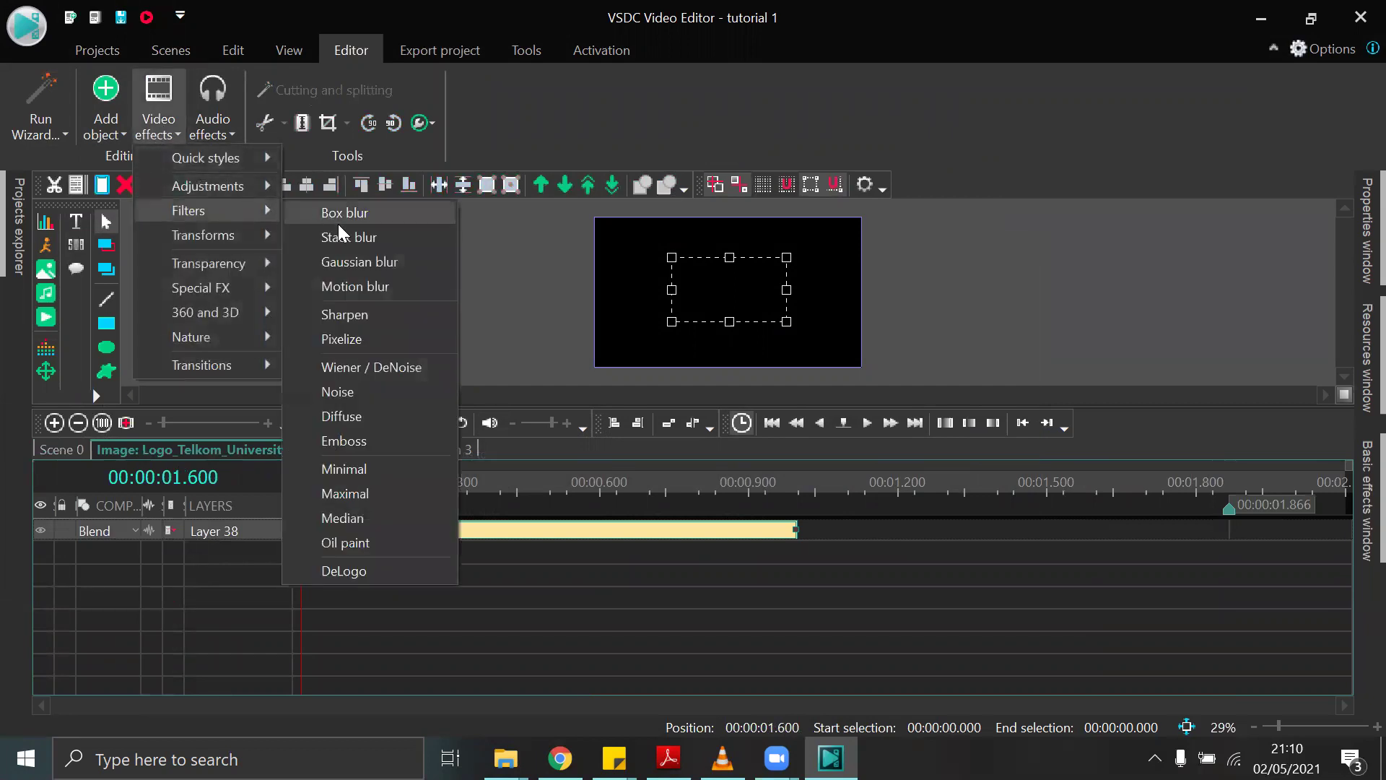
mouse_move(215, 271)
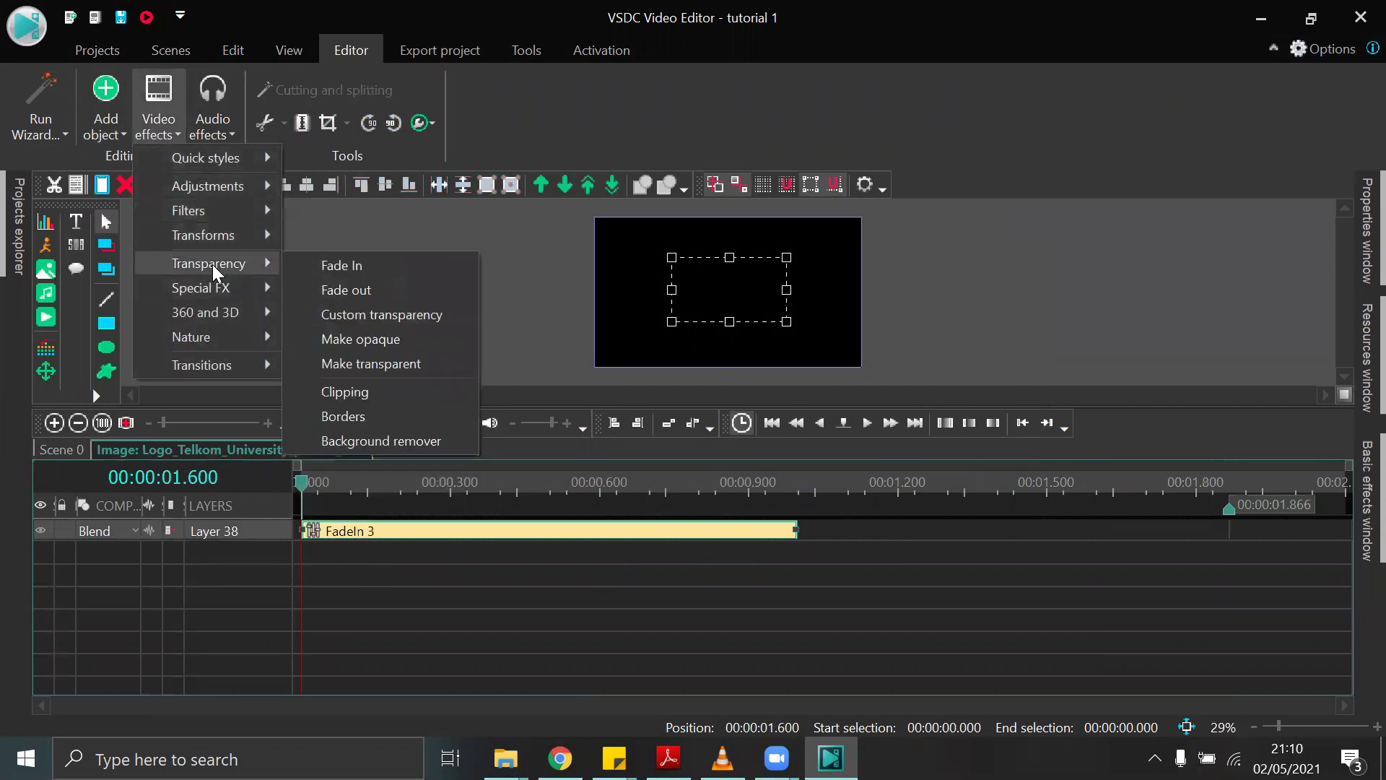
click(347, 291)
click(861, 478)
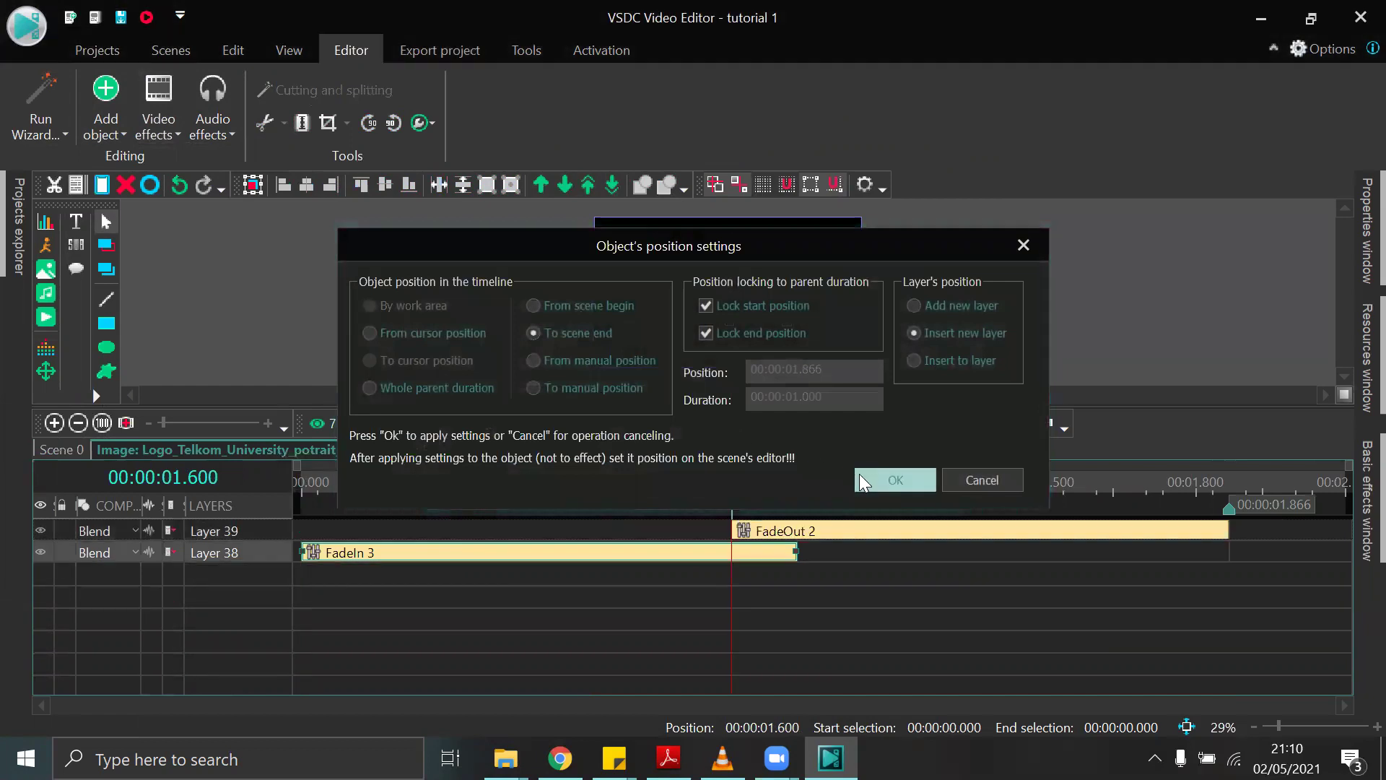
Shorten the logo's fade-in to about its first 0.5 s and trim the fade-out to start at about 1.47 s.
click(589, 554)
drag(794, 554, 548, 553)
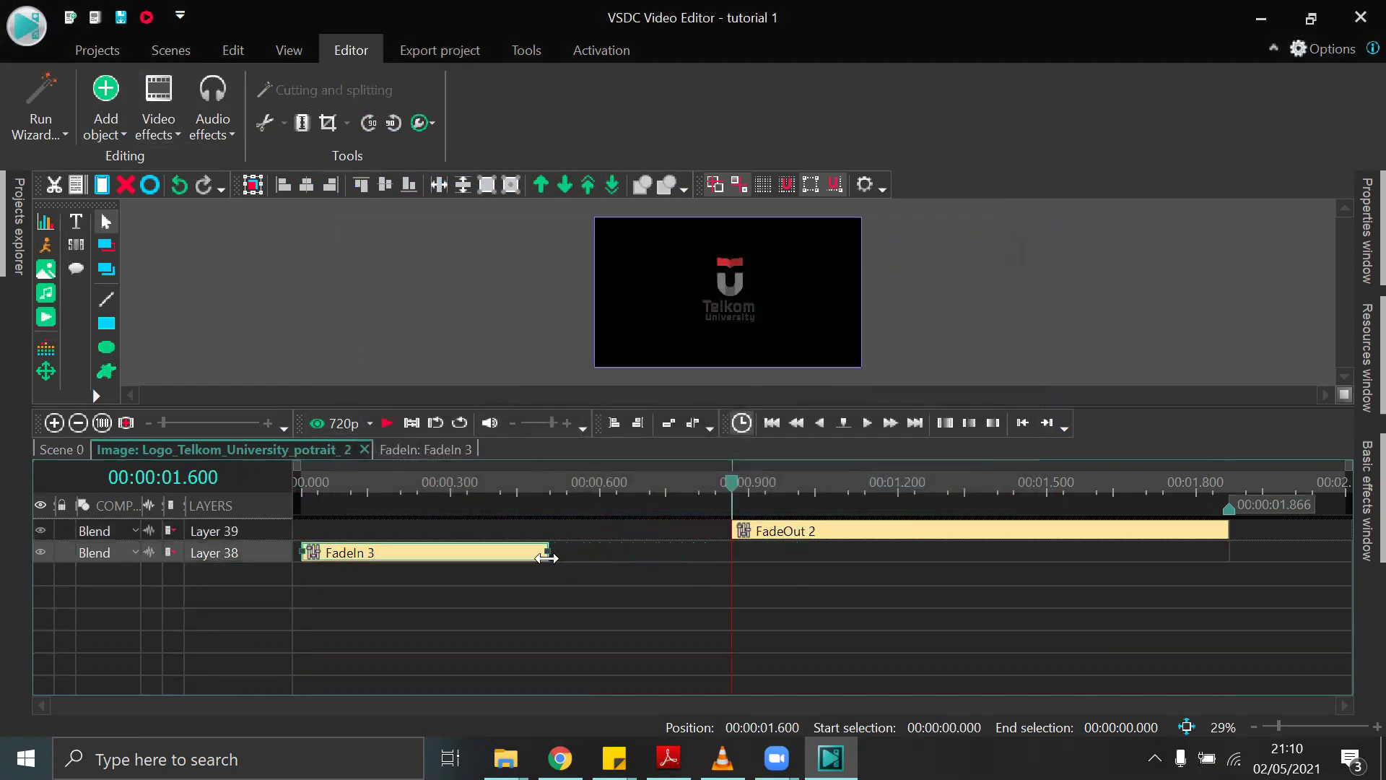
click(744, 531)
drag(731, 526, 1044, 526)
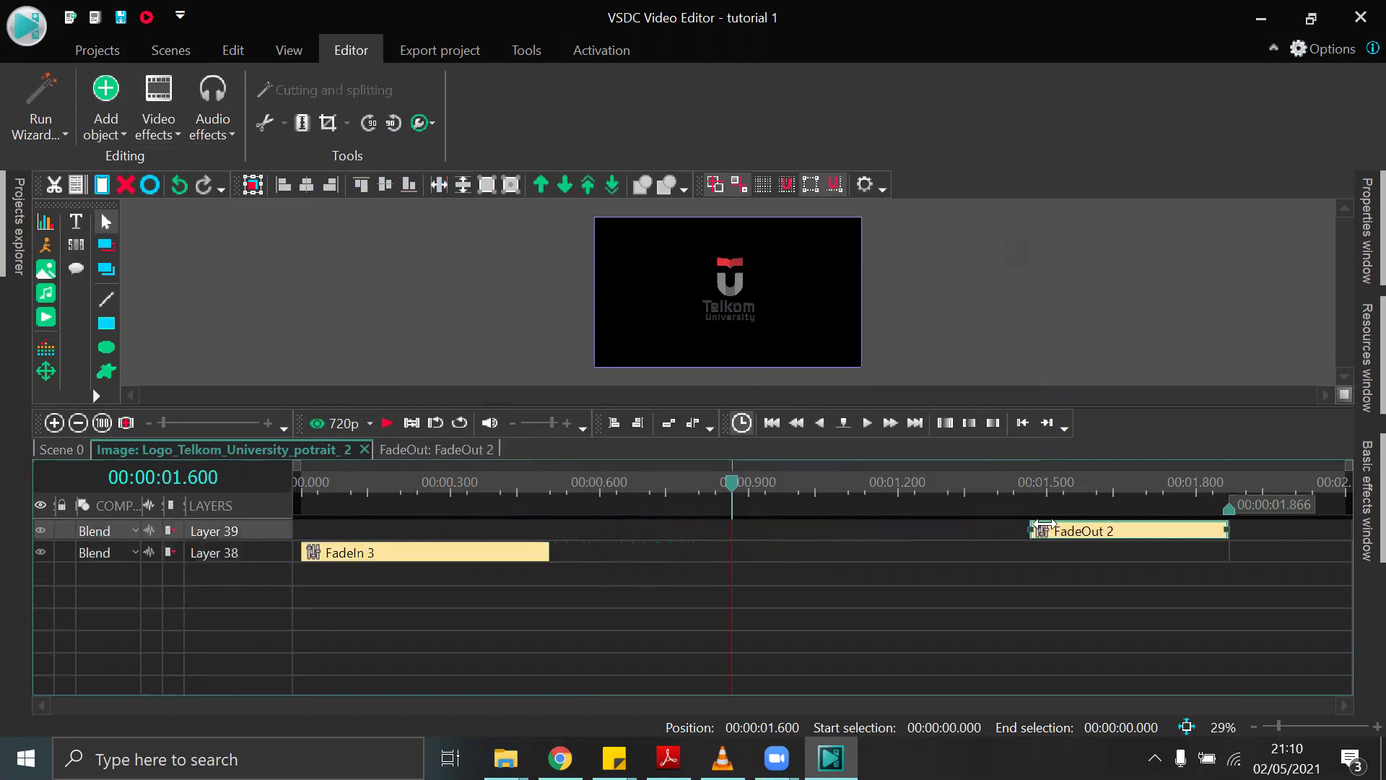
click(460, 273)
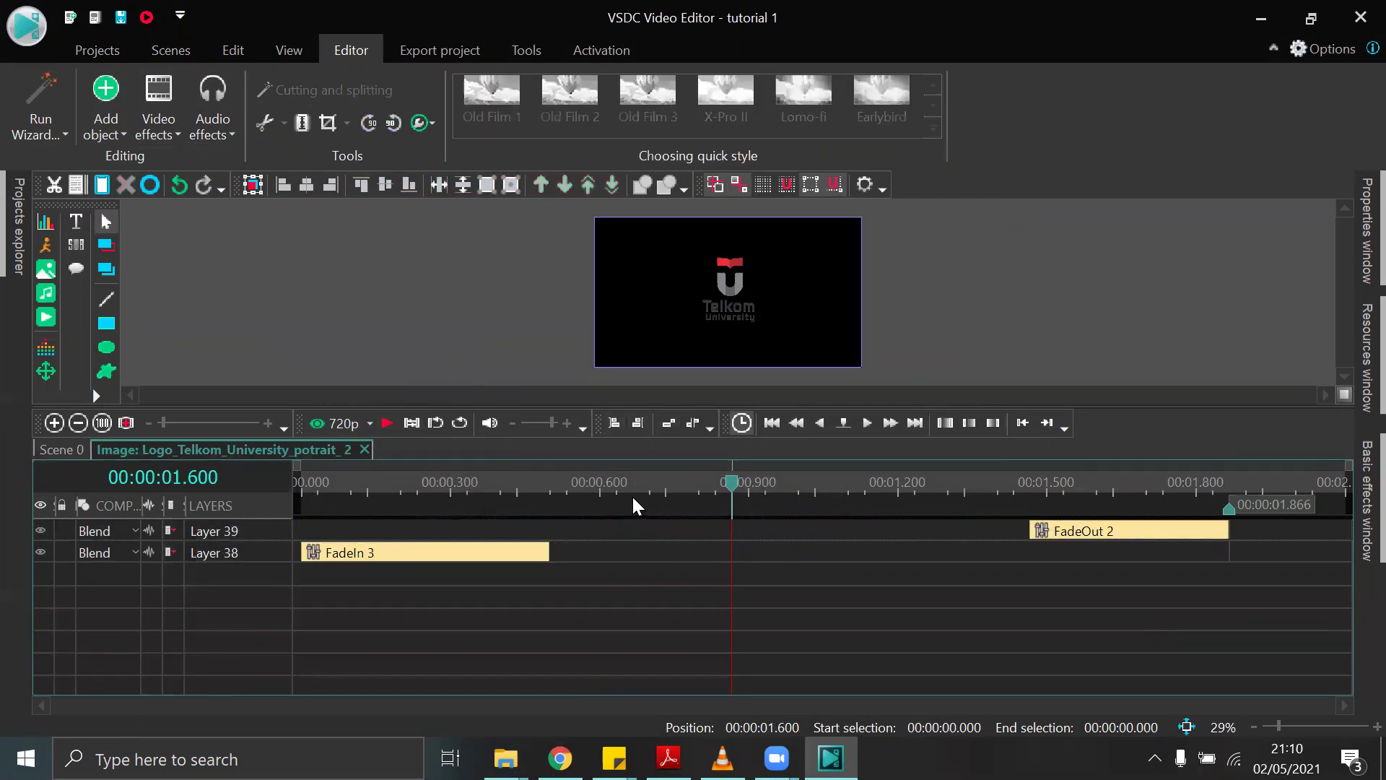
Return to Scene 0 and play back the whole video from the start.
drag(740, 477, 677, 512)
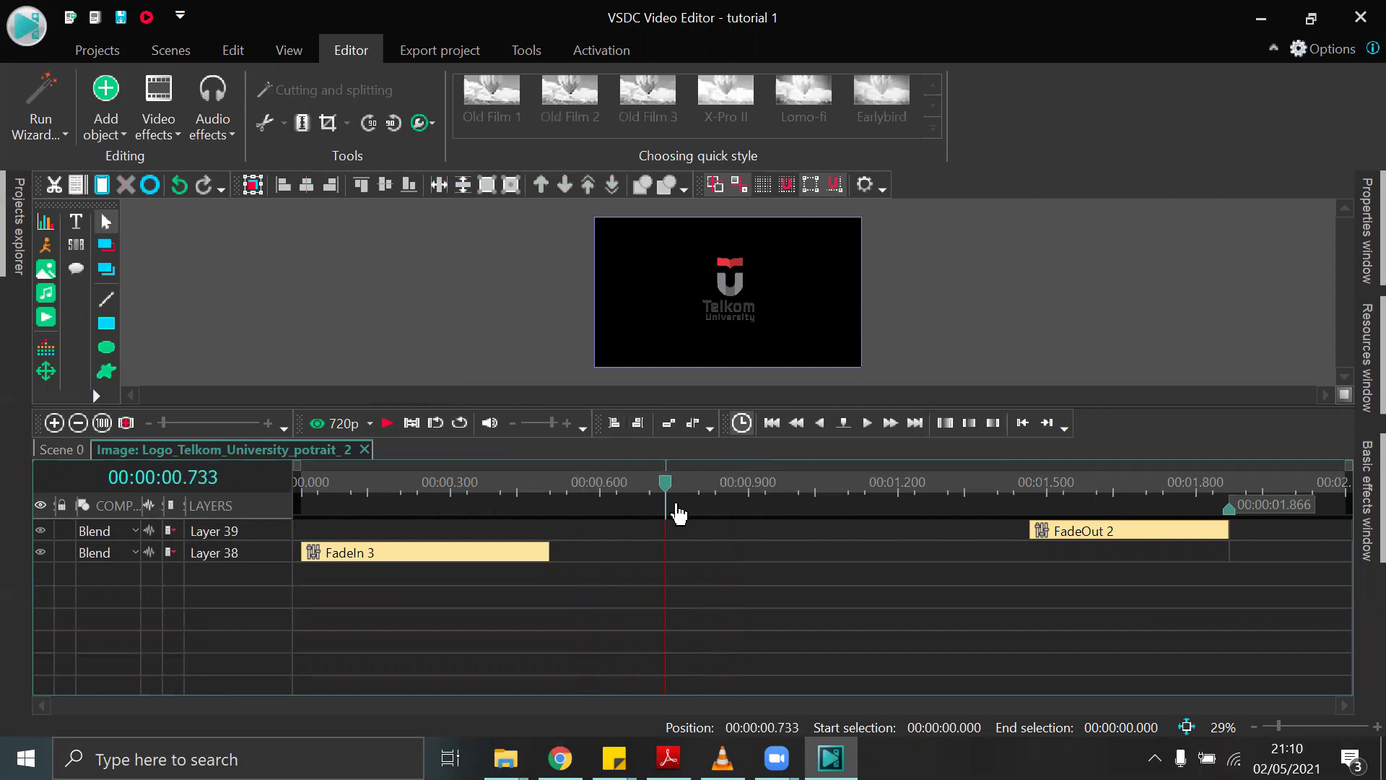
click(63, 451)
drag(315, 480, 231, 482)
click(387, 423)
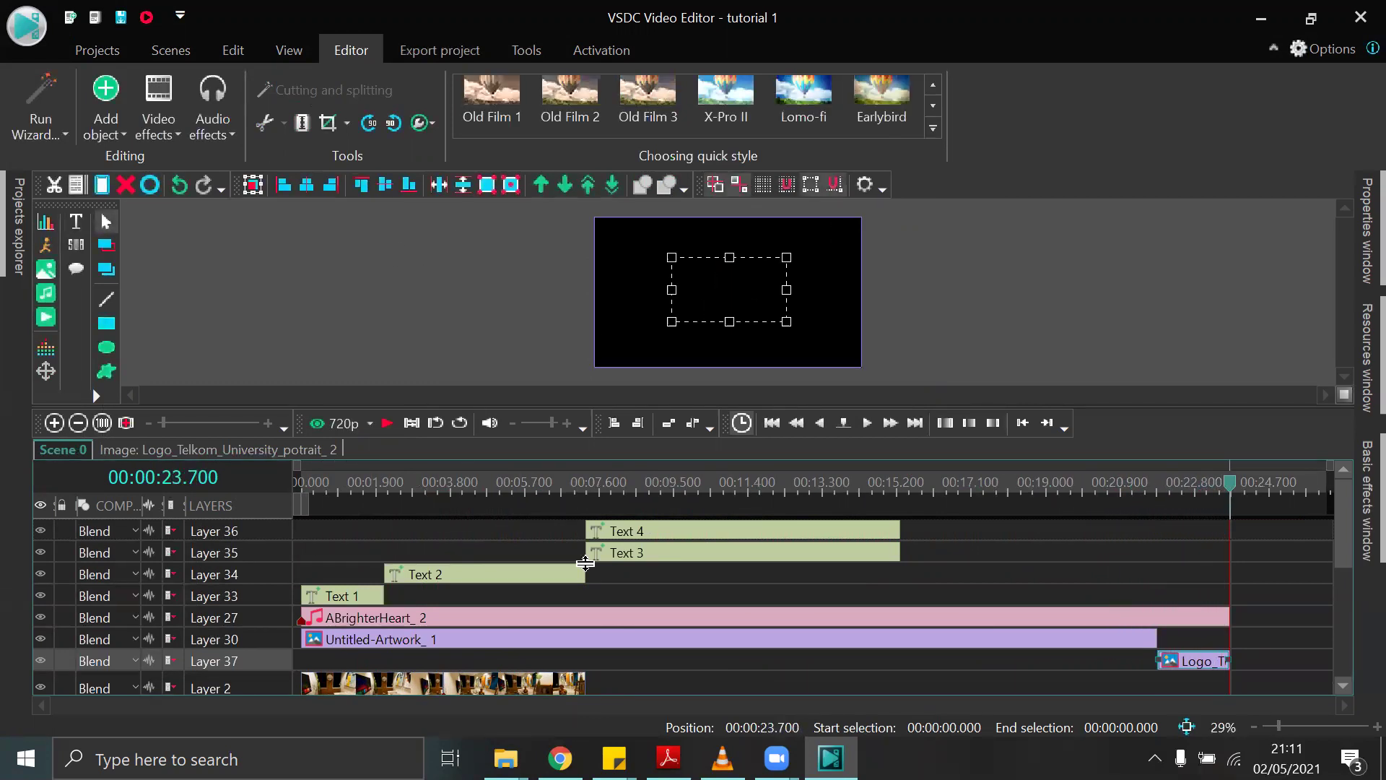
click(605, 602)
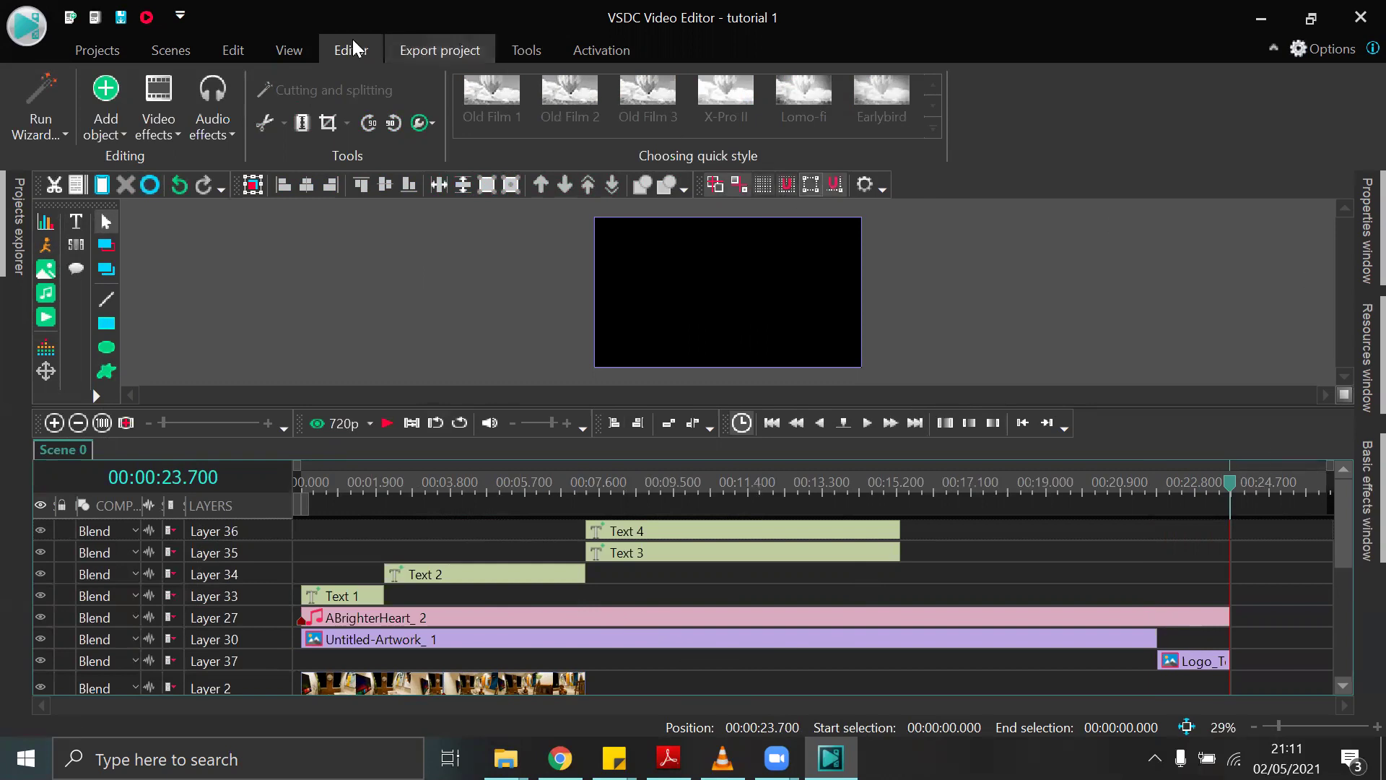
Look through the scene, editing, view, export and conversion options, and return to the editing timeline.
click(180, 54)
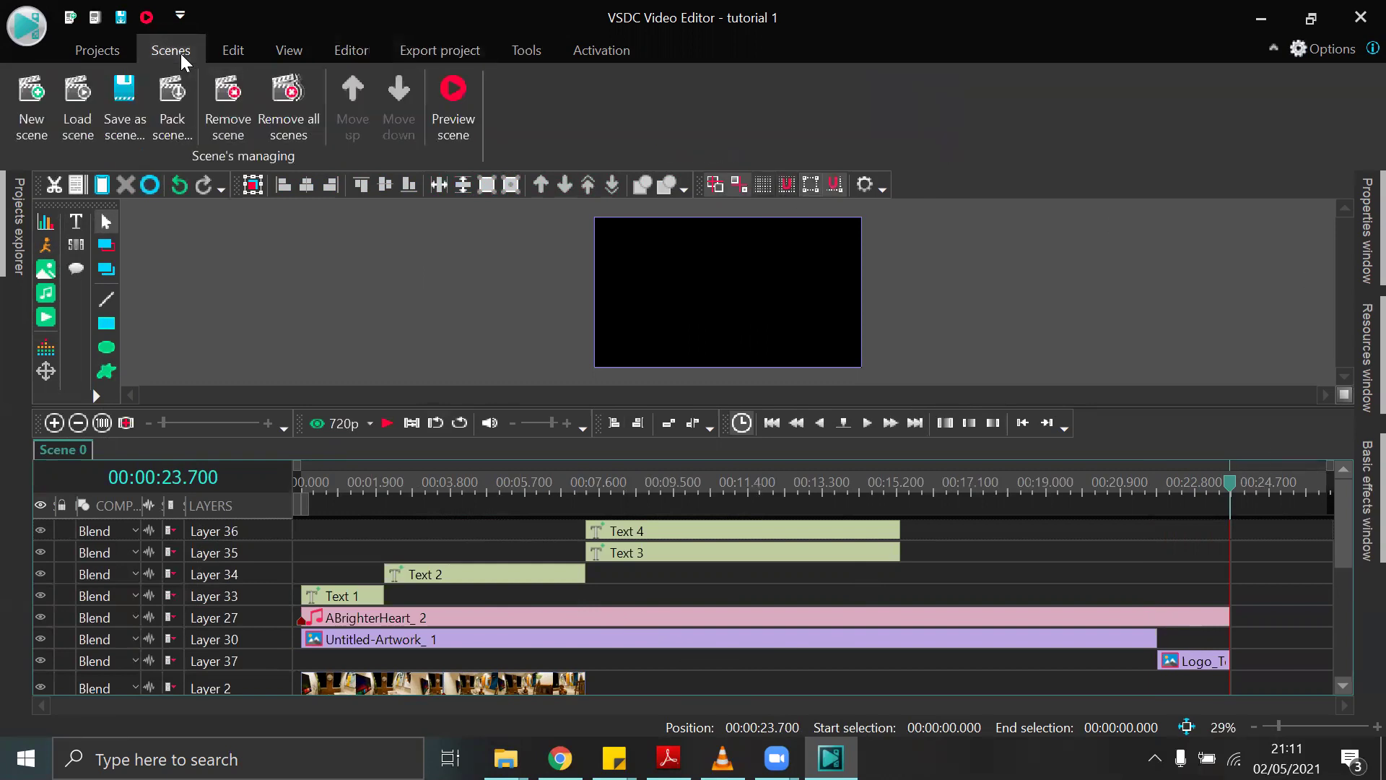
click(235, 57)
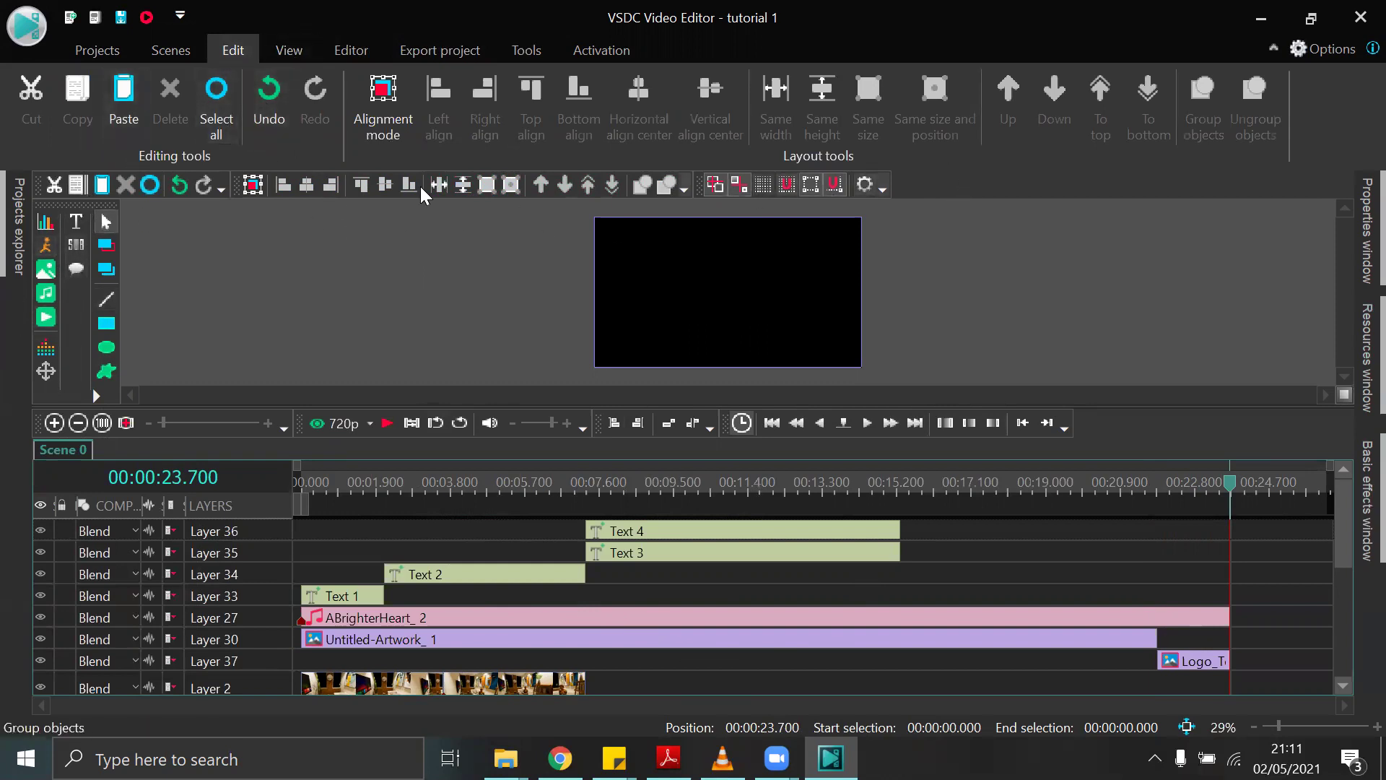
click(149, 185)
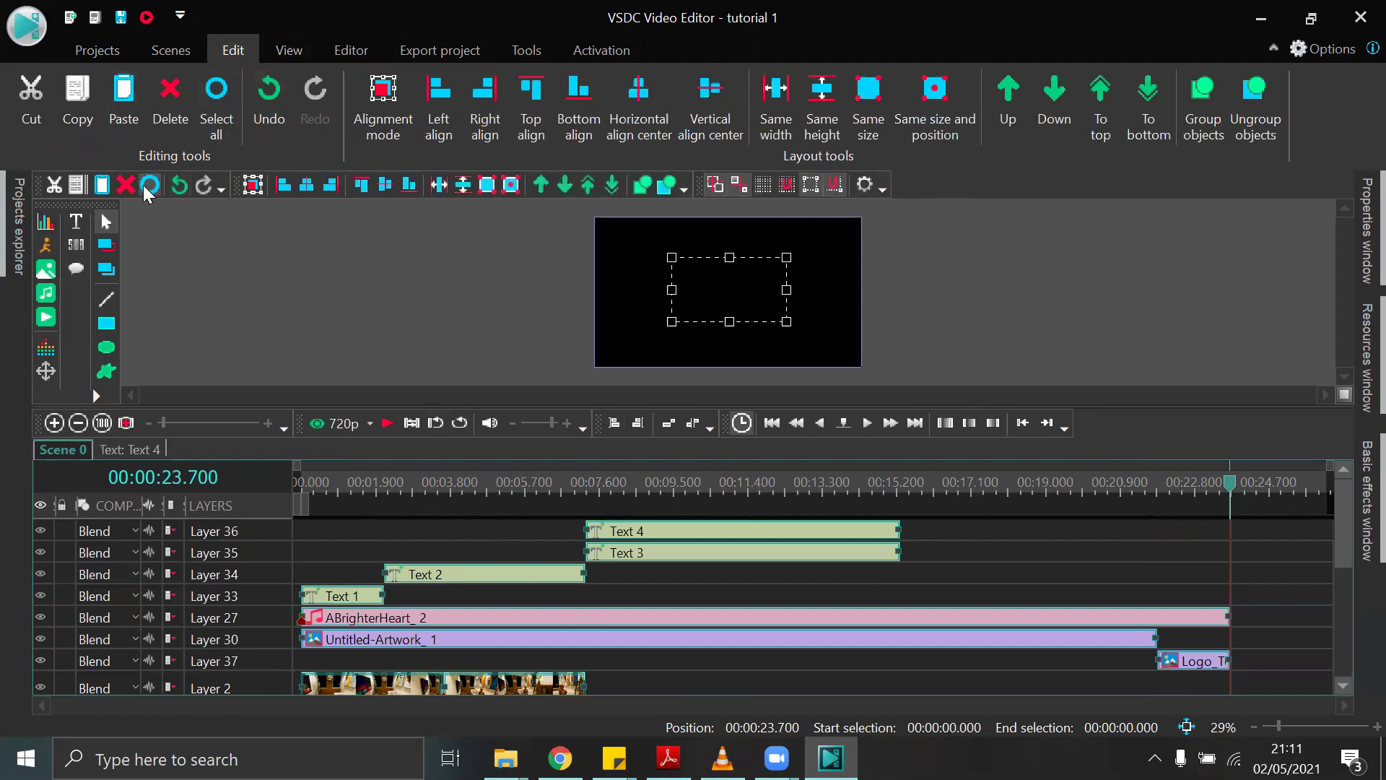
click(345, 285)
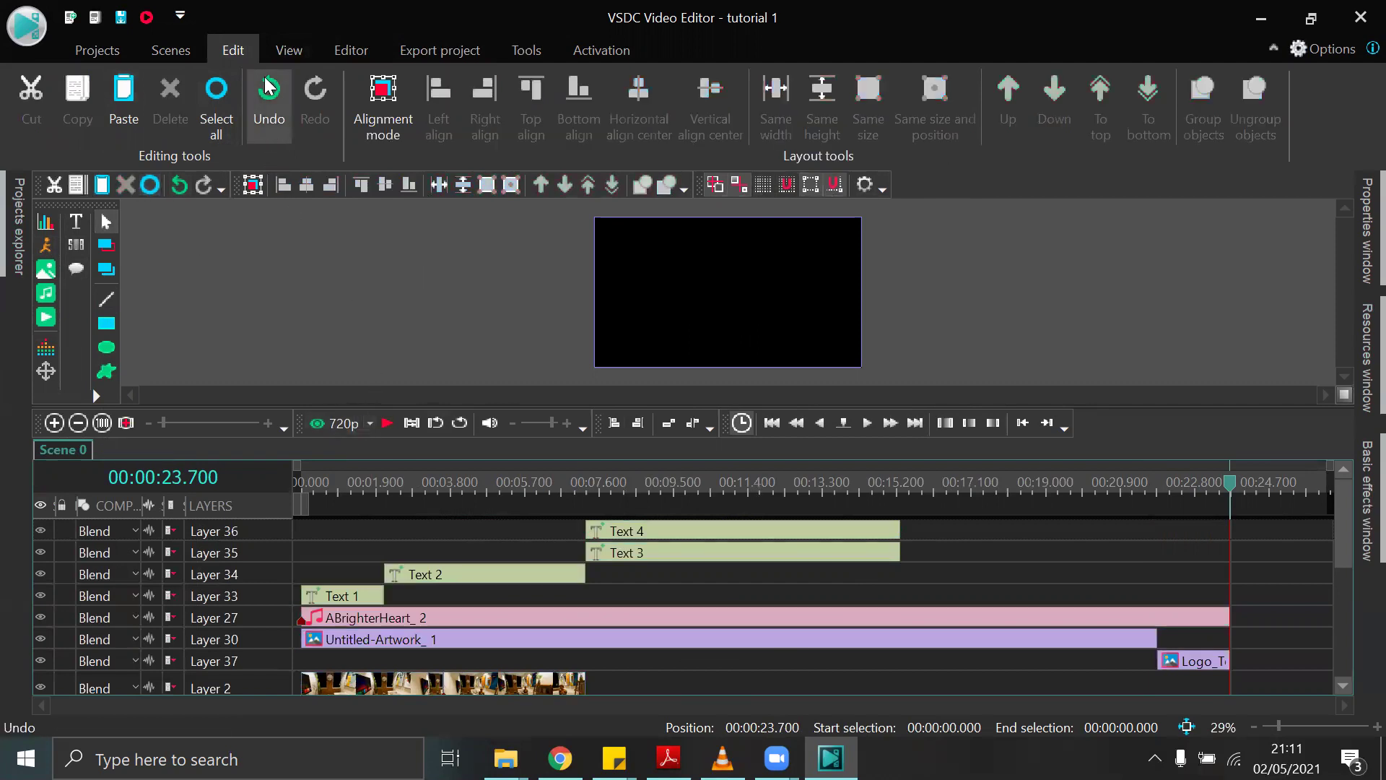
click(288, 50)
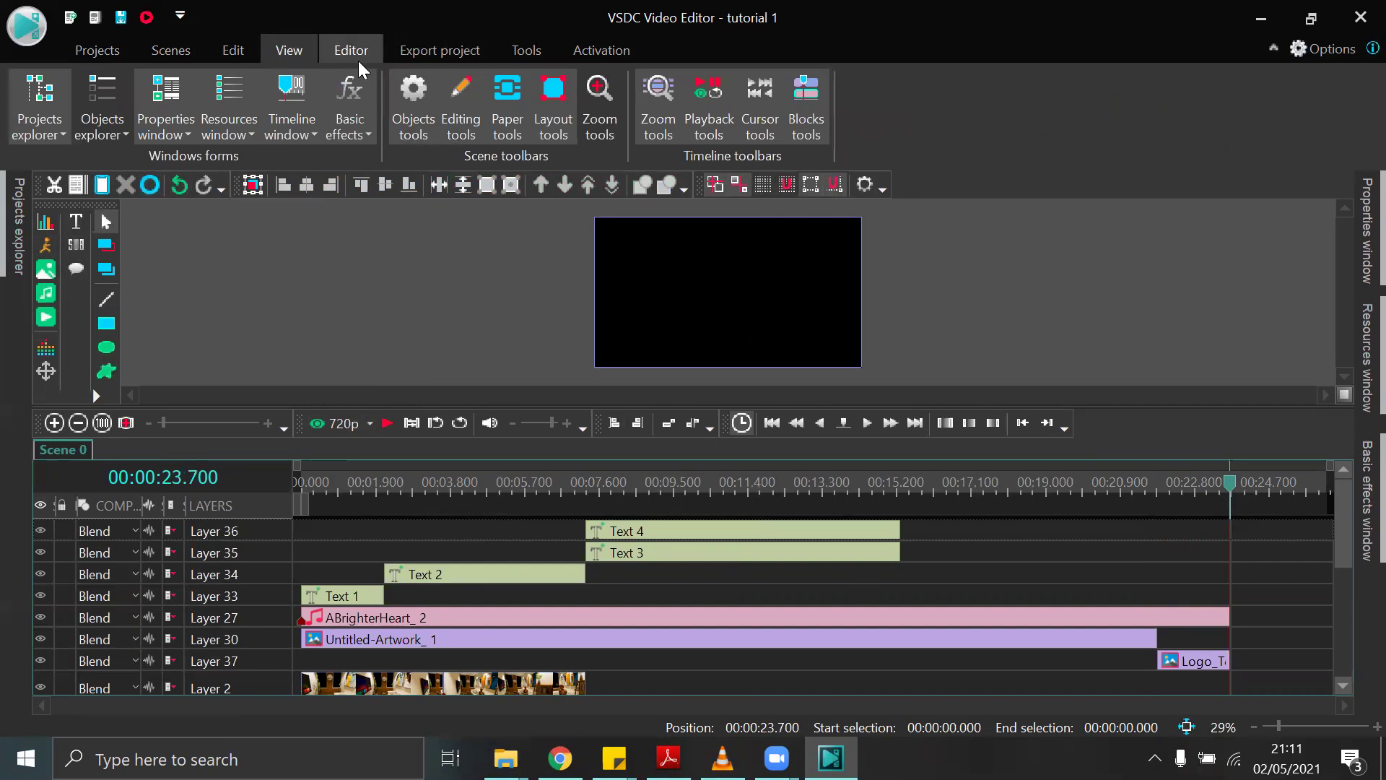
click(359, 65)
click(442, 55)
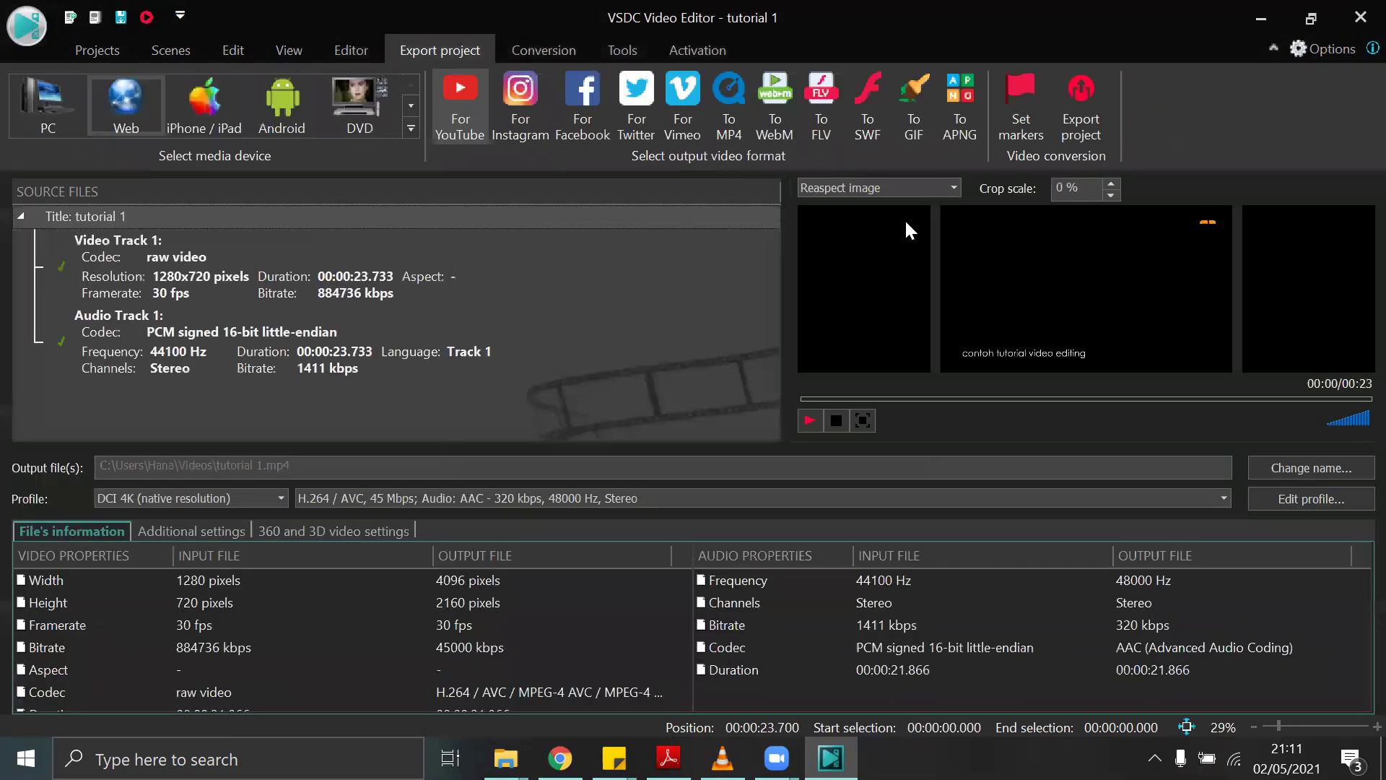
click(525, 50)
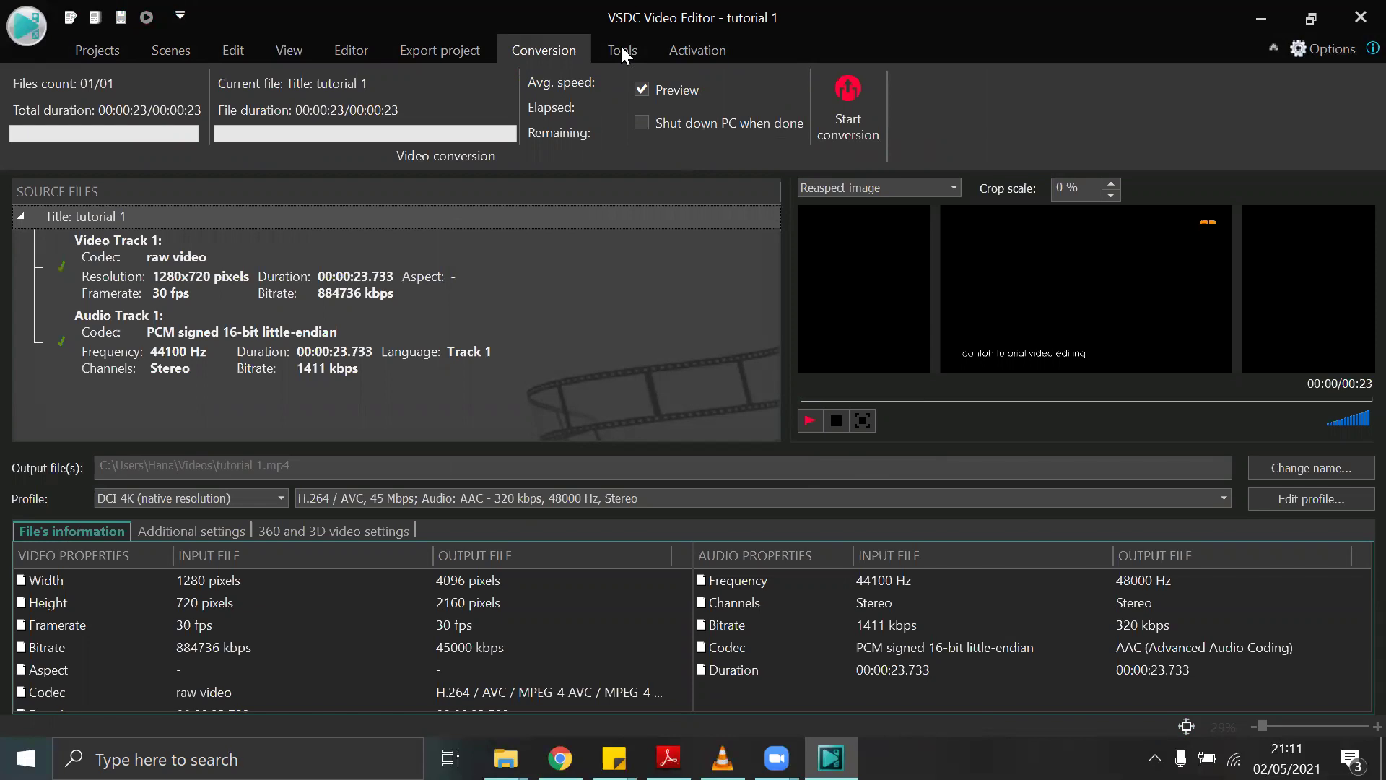
click(620, 46)
click(532, 48)
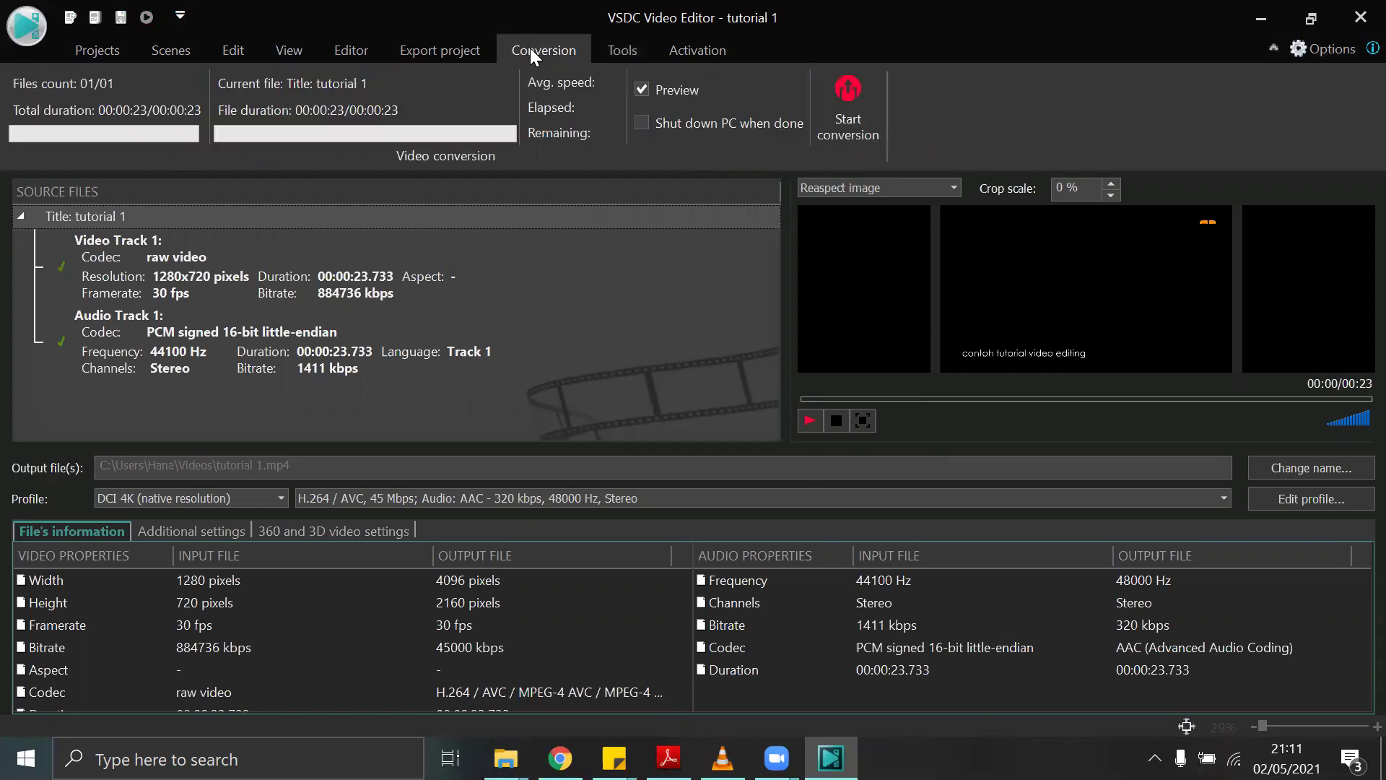
click(694, 51)
click(351, 50)
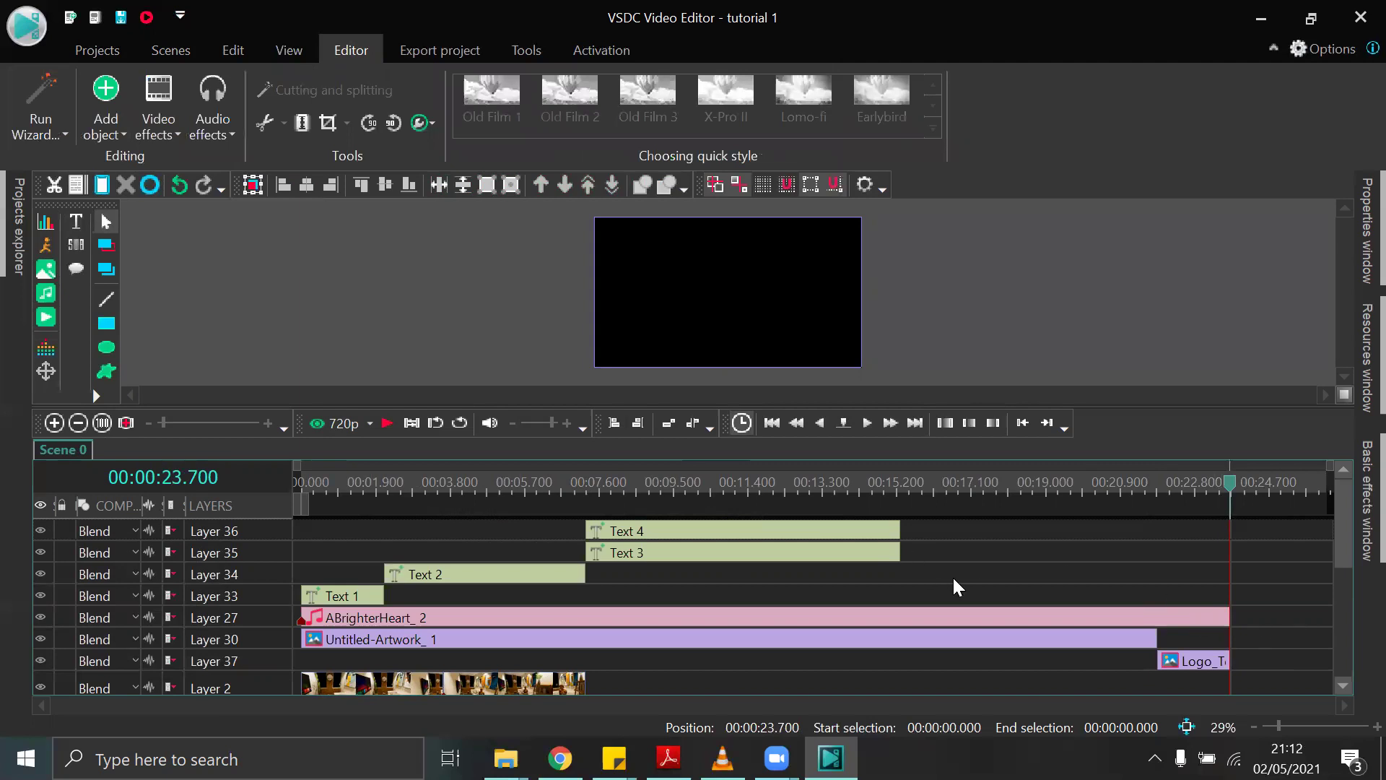
Move the video clip on Layer 32 onto Layer 2 and the video 2 kamar clip on Layer 4 onto Layer 3.
drag(1343, 534, 1328, 625)
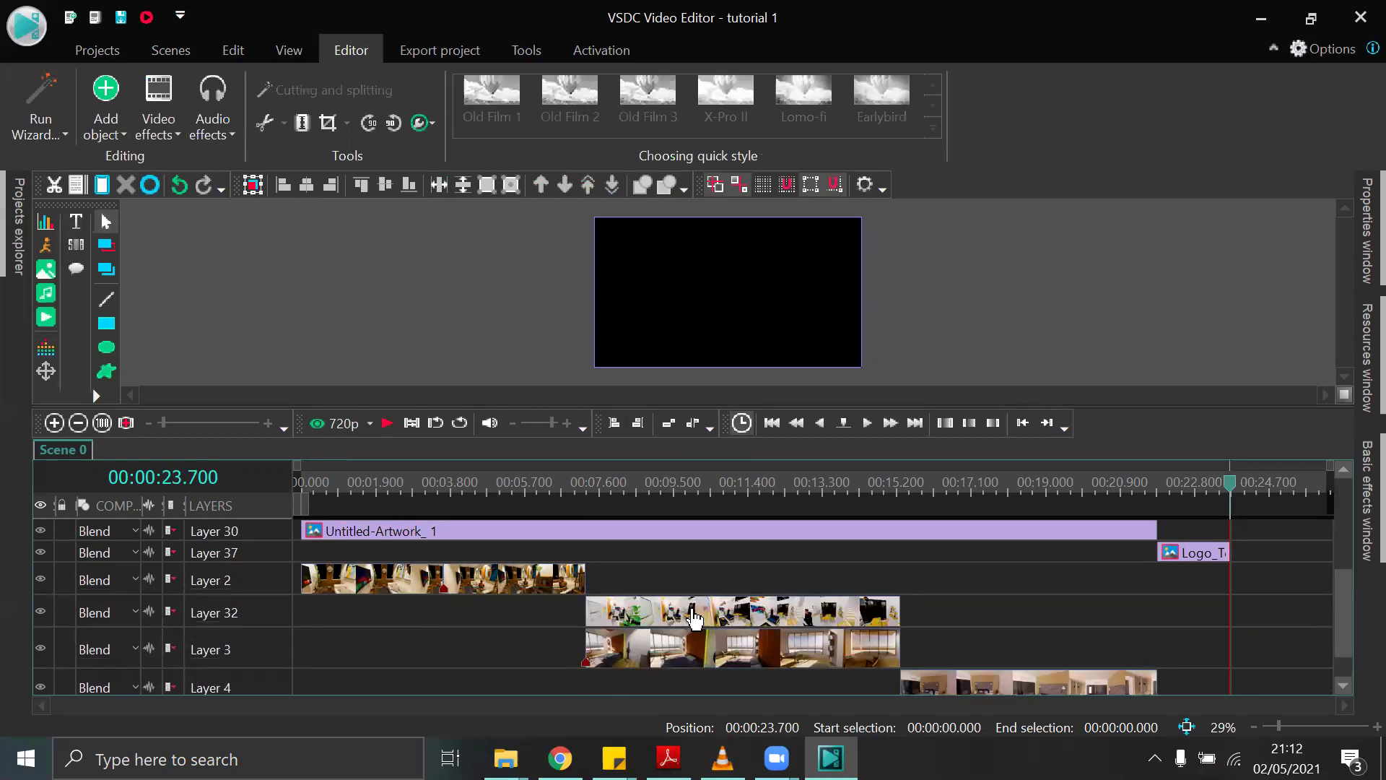
drag(697, 614, 673, 592)
scroll(673, 592, up, 1)
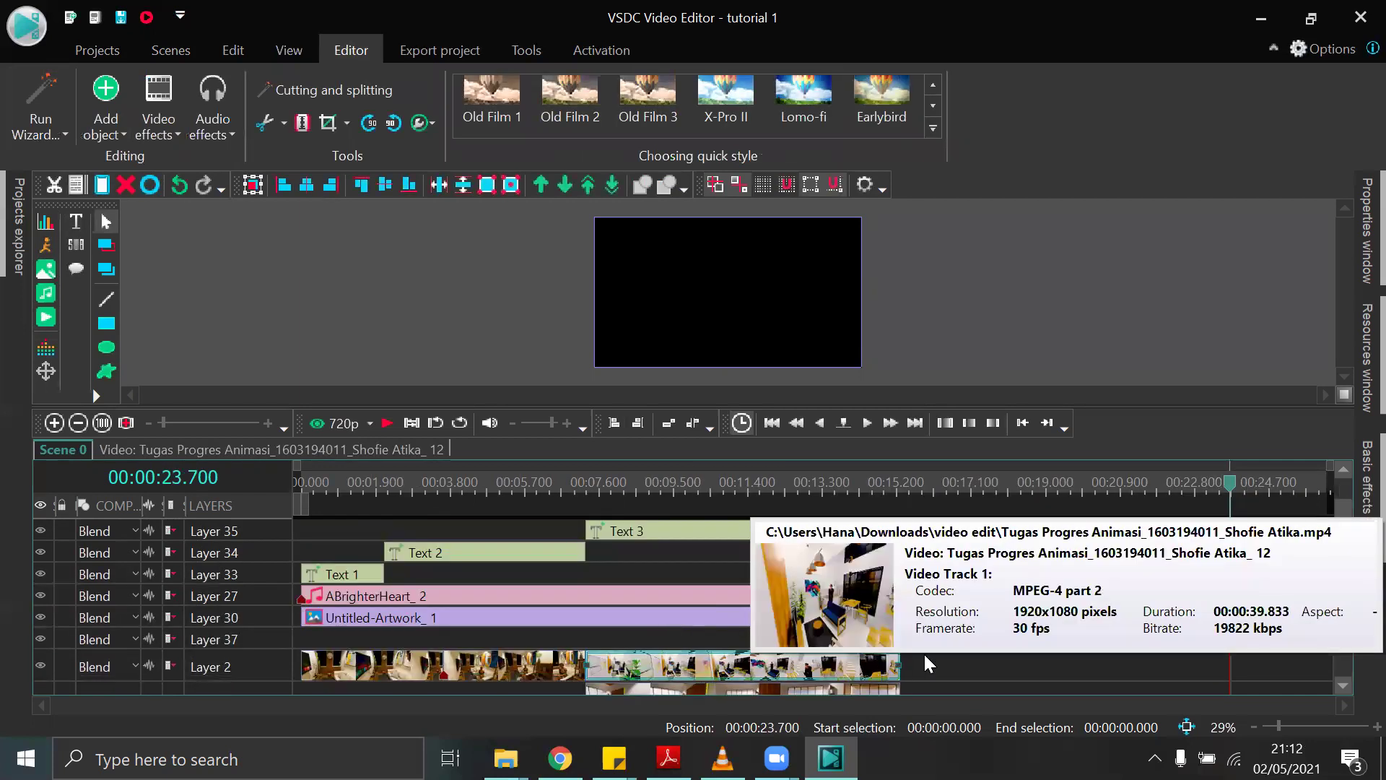
scroll(1344, 572, down, 1)
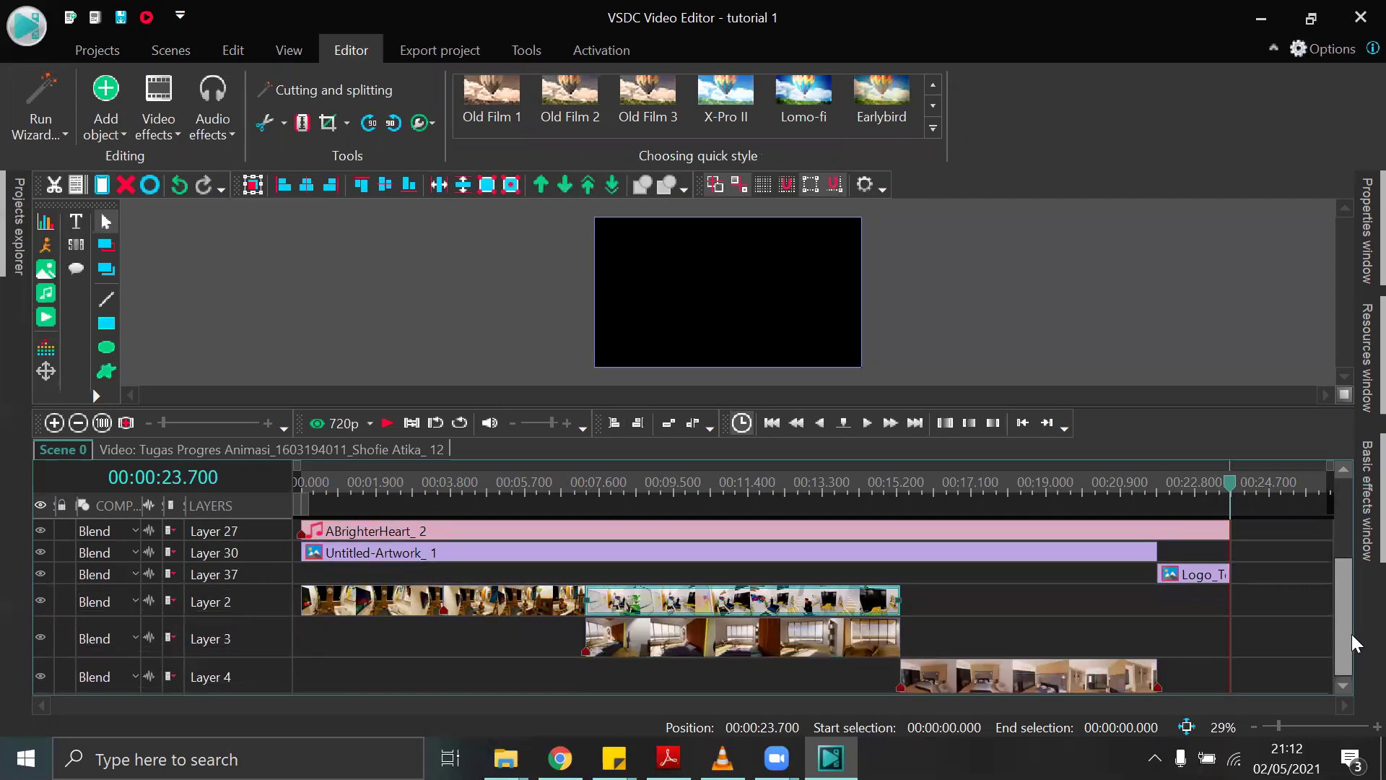
drag(971, 695, 968, 649)
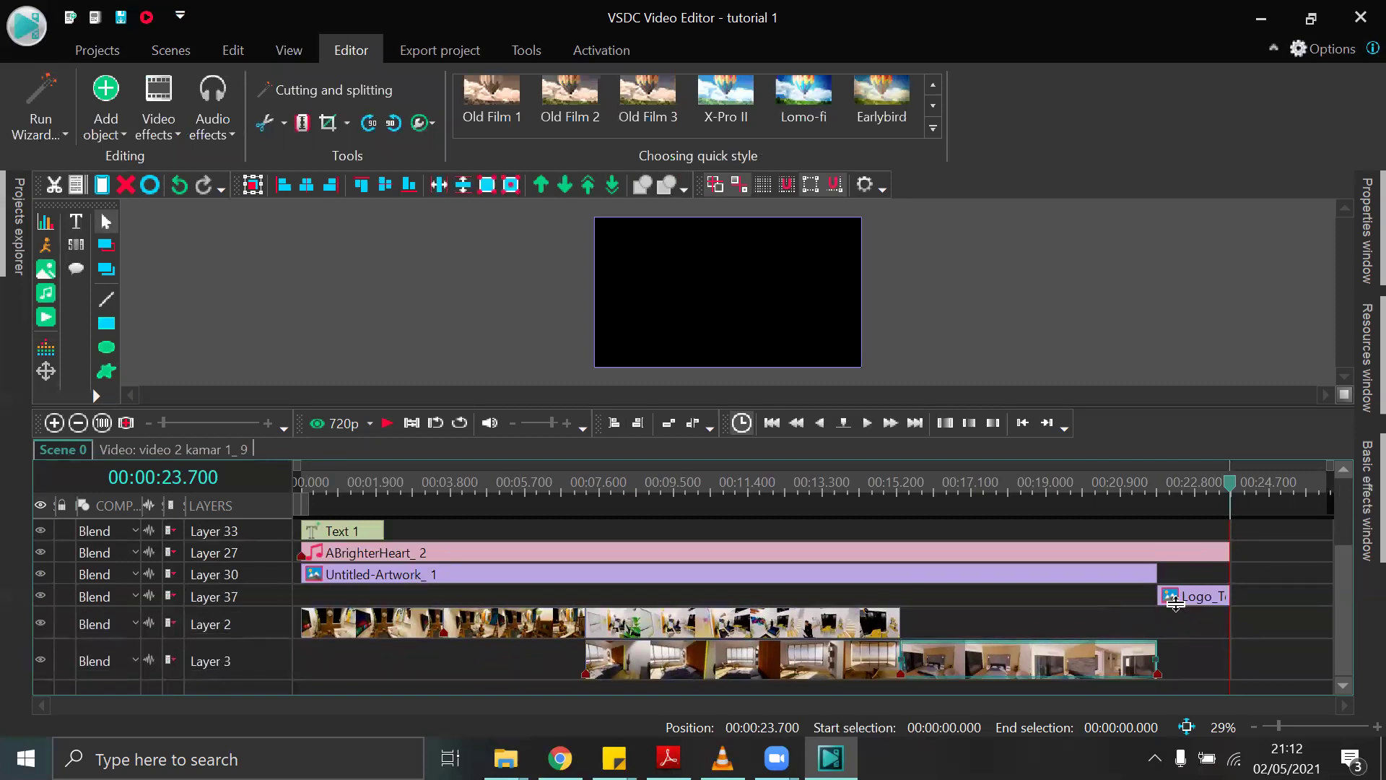
Move the Telkom University logo clip onto Layer 30 and the Text 2 and Text 1 captions onto Layer 36.
drag(1187, 606, 1184, 578)
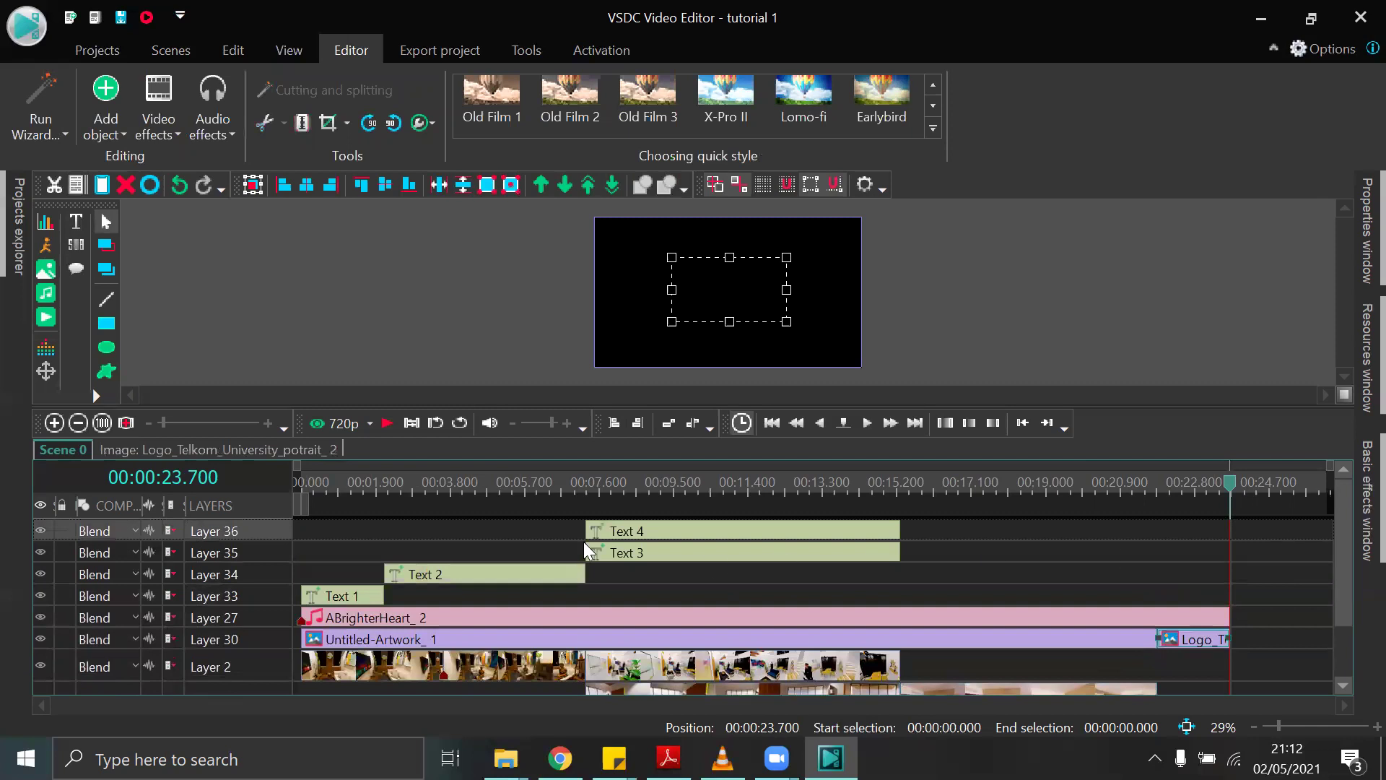
drag(538, 579, 535, 534)
drag(375, 584, 362, 531)
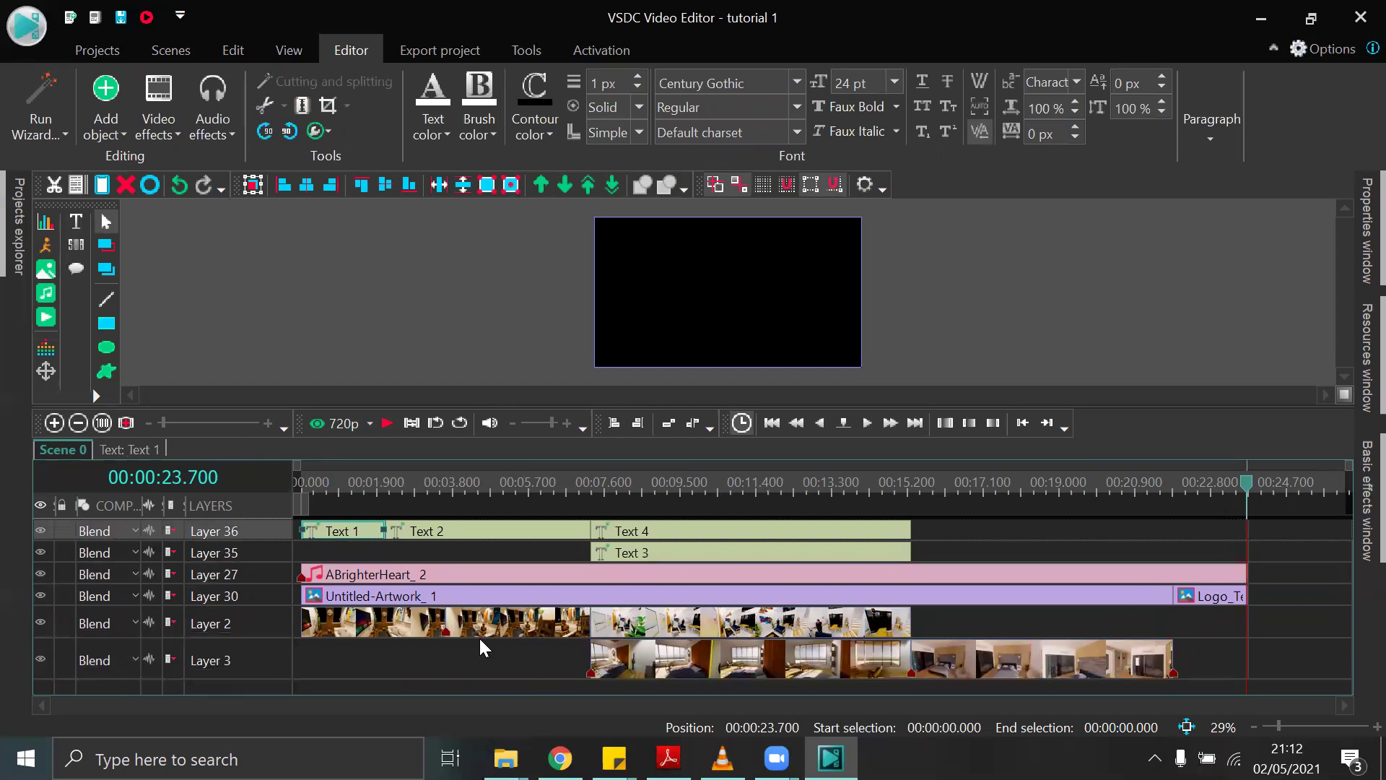
Return the playhead to near the start of the timeline and choose the 720p (HD) profile for the YouTube export.
click(320, 491)
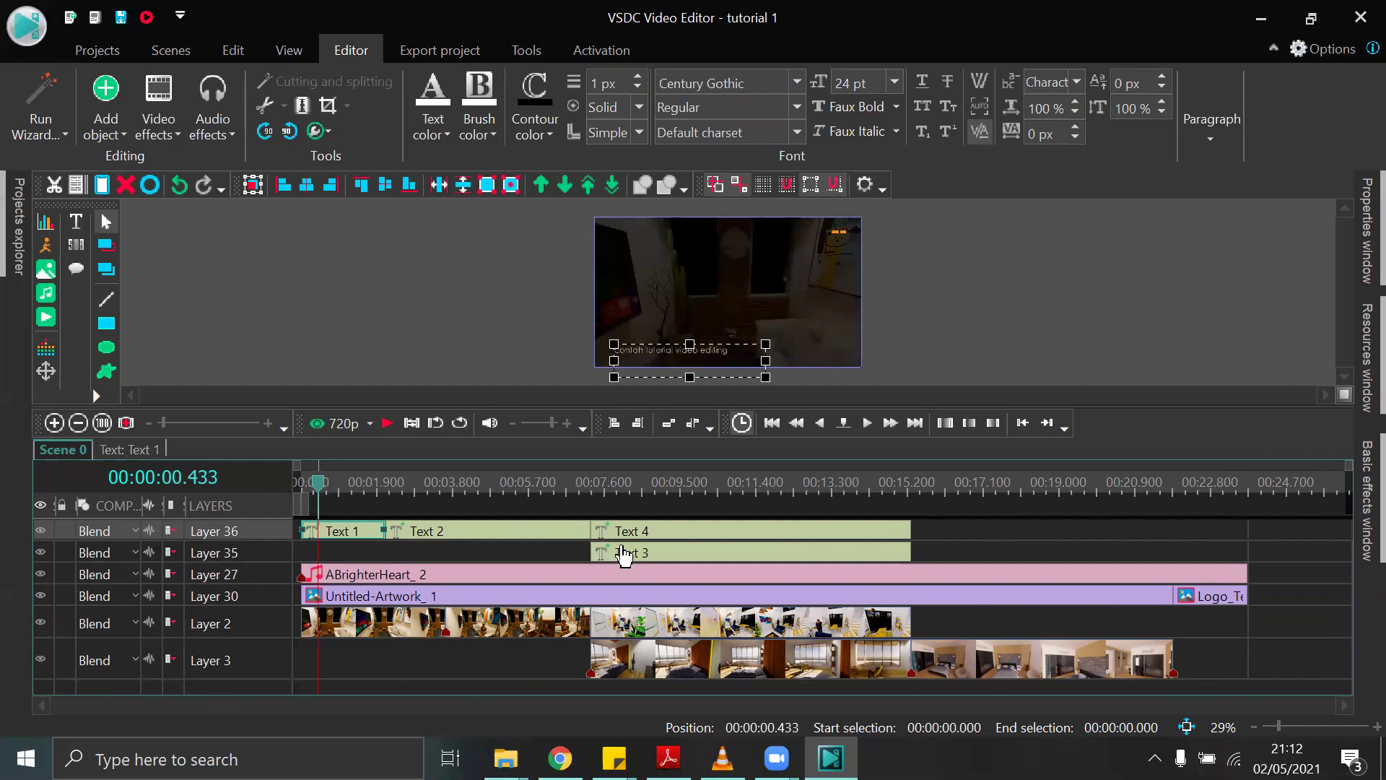
click(435, 51)
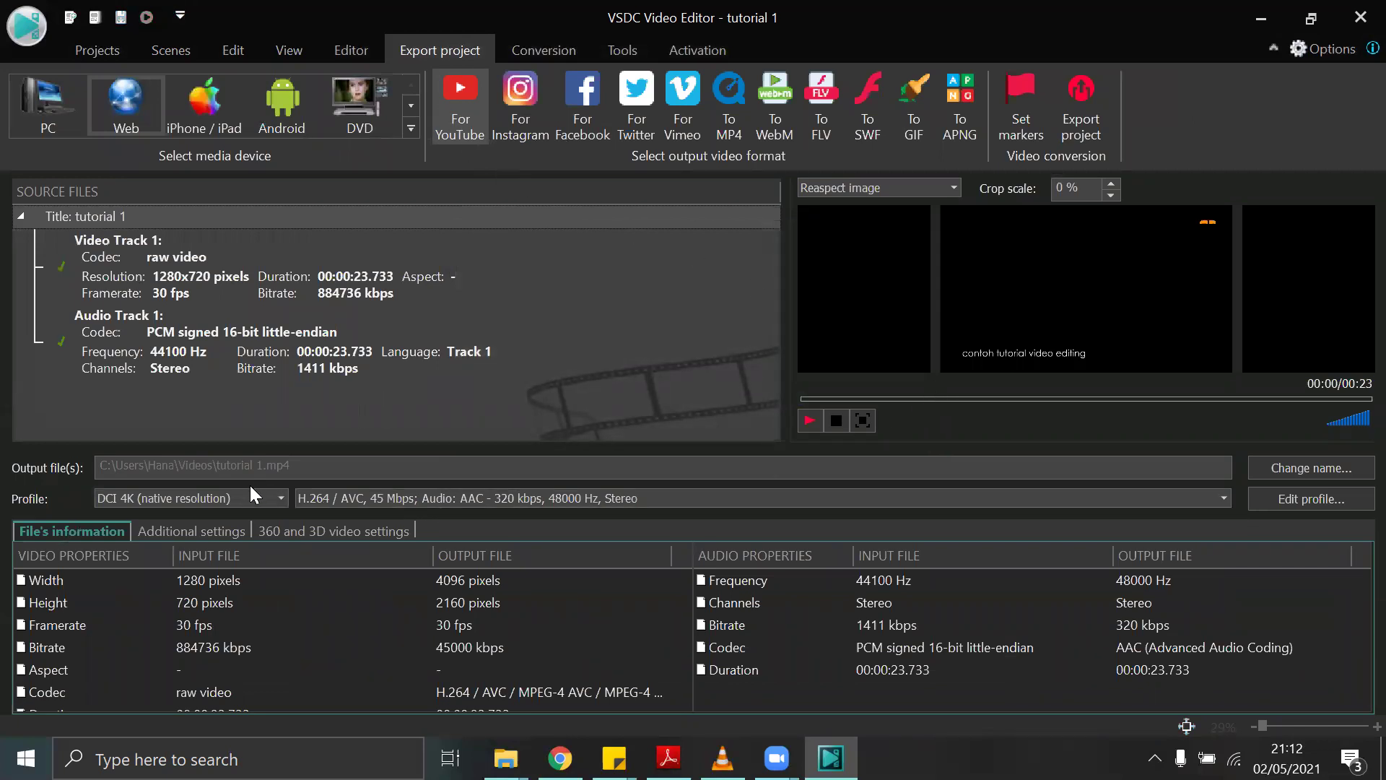
click(197, 497)
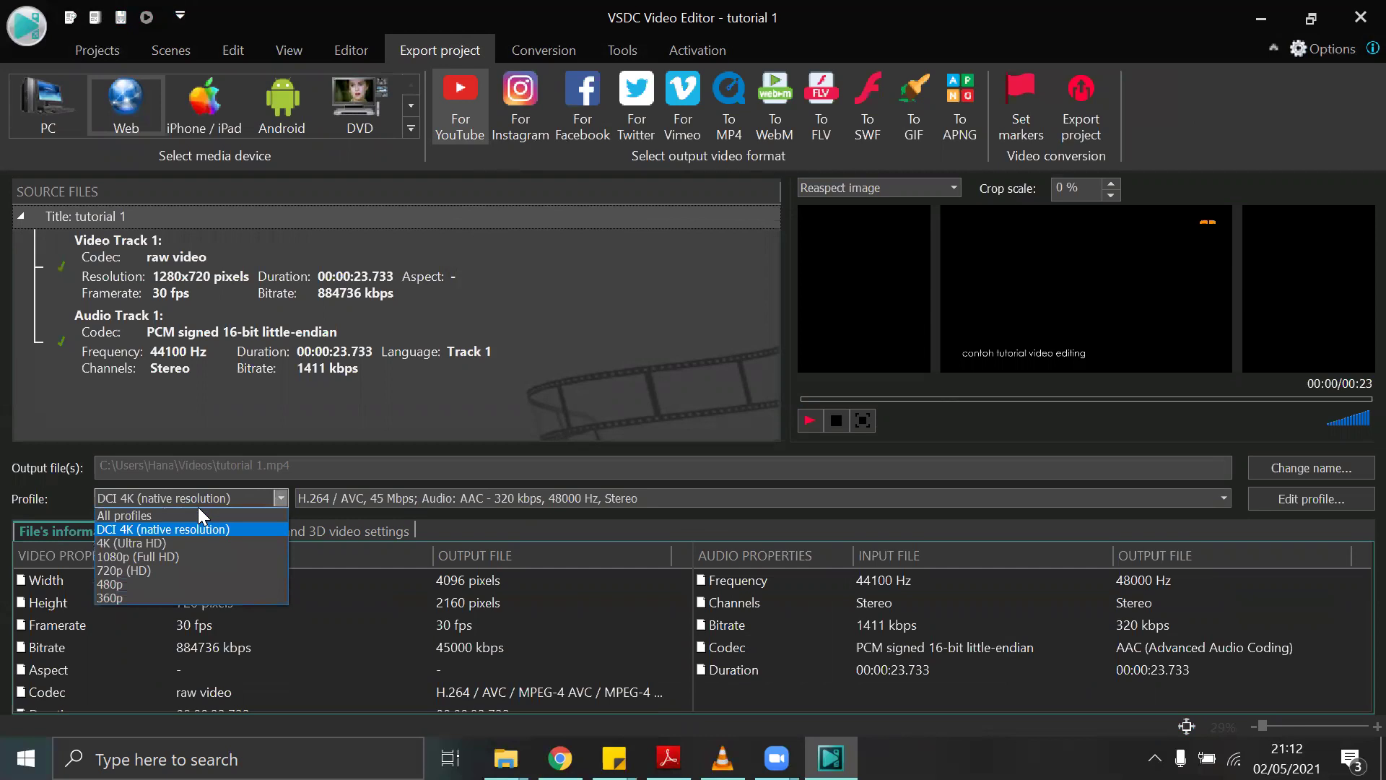
click(192, 570)
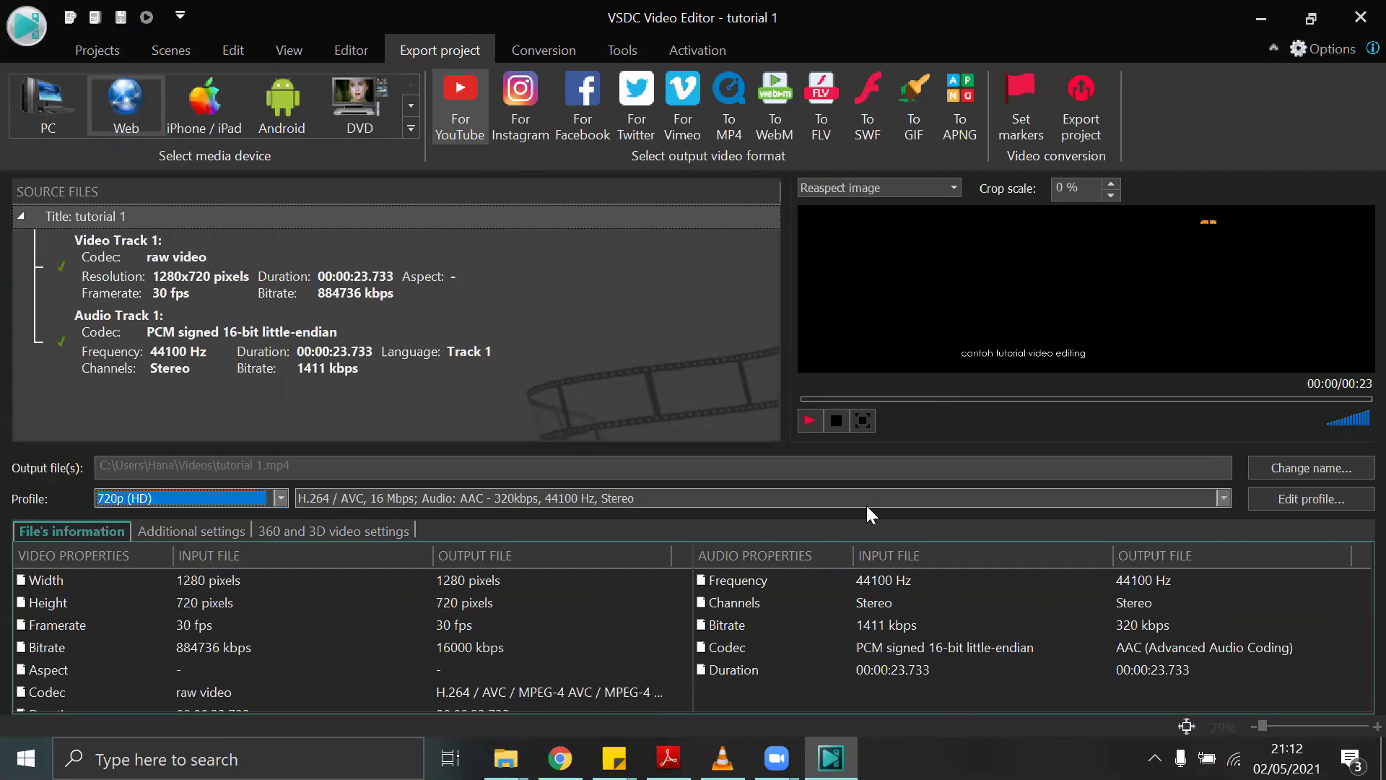
click(1000, 499)
click(1001, 500)
Review the 720p export profile's filter, name, description, codecs, resolution and aspect correction options, and apply the profile.
click(1350, 499)
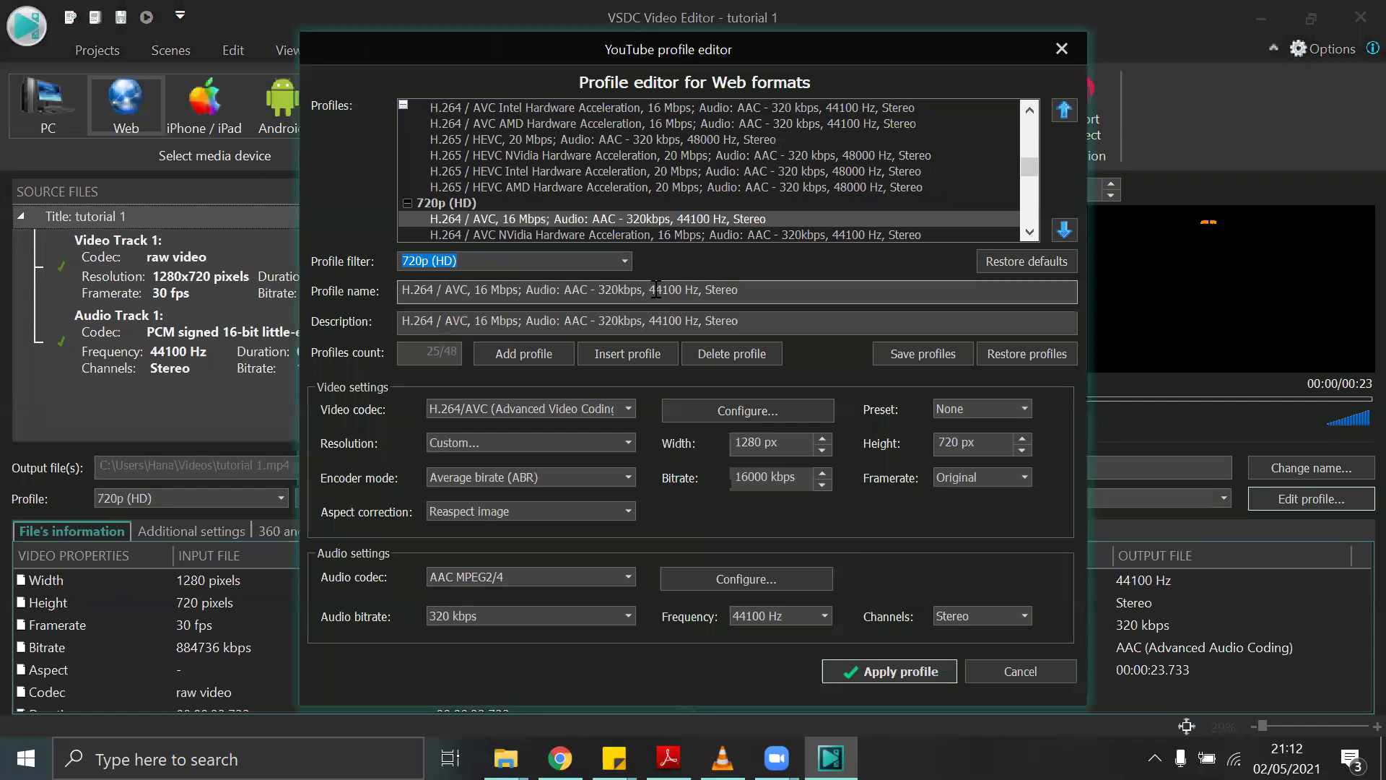
click(629, 261)
click(629, 260)
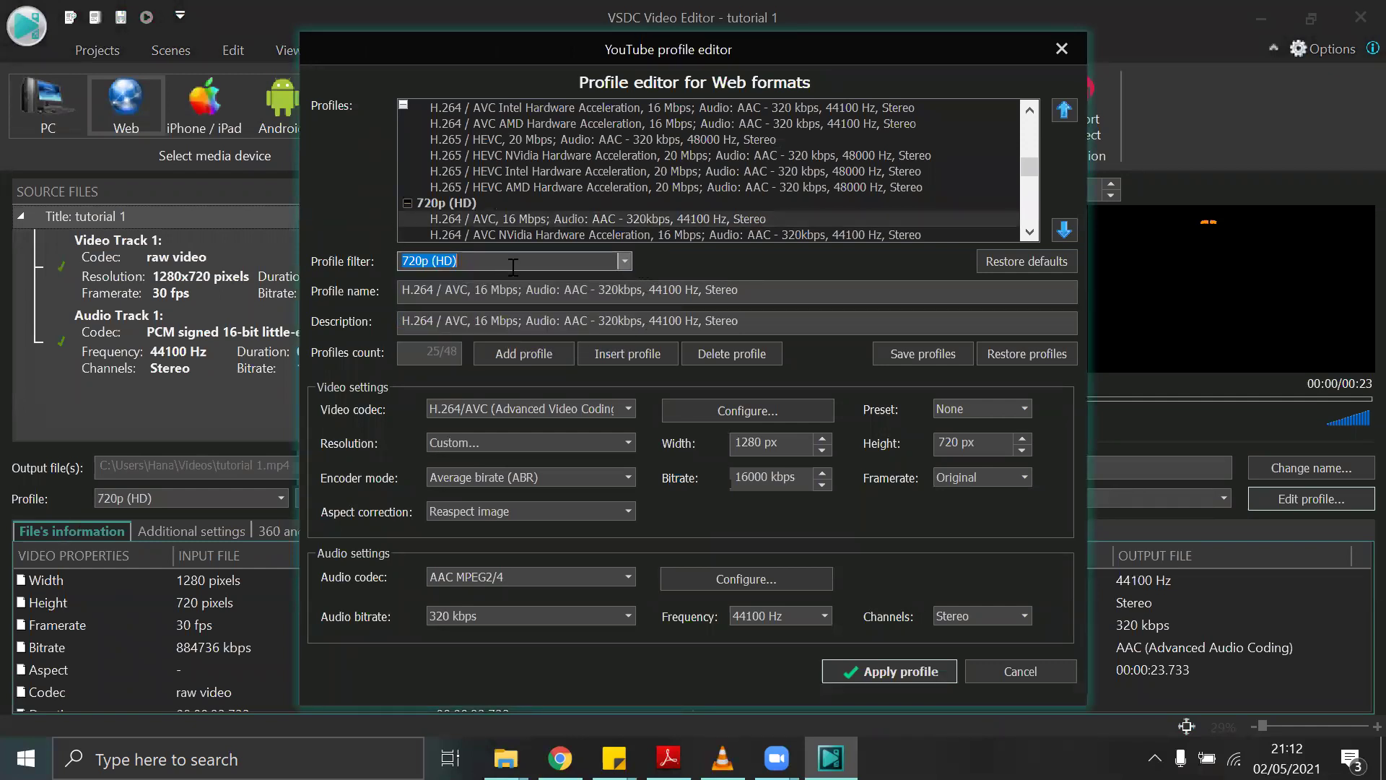
click(529, 293)
click(1044, 324)
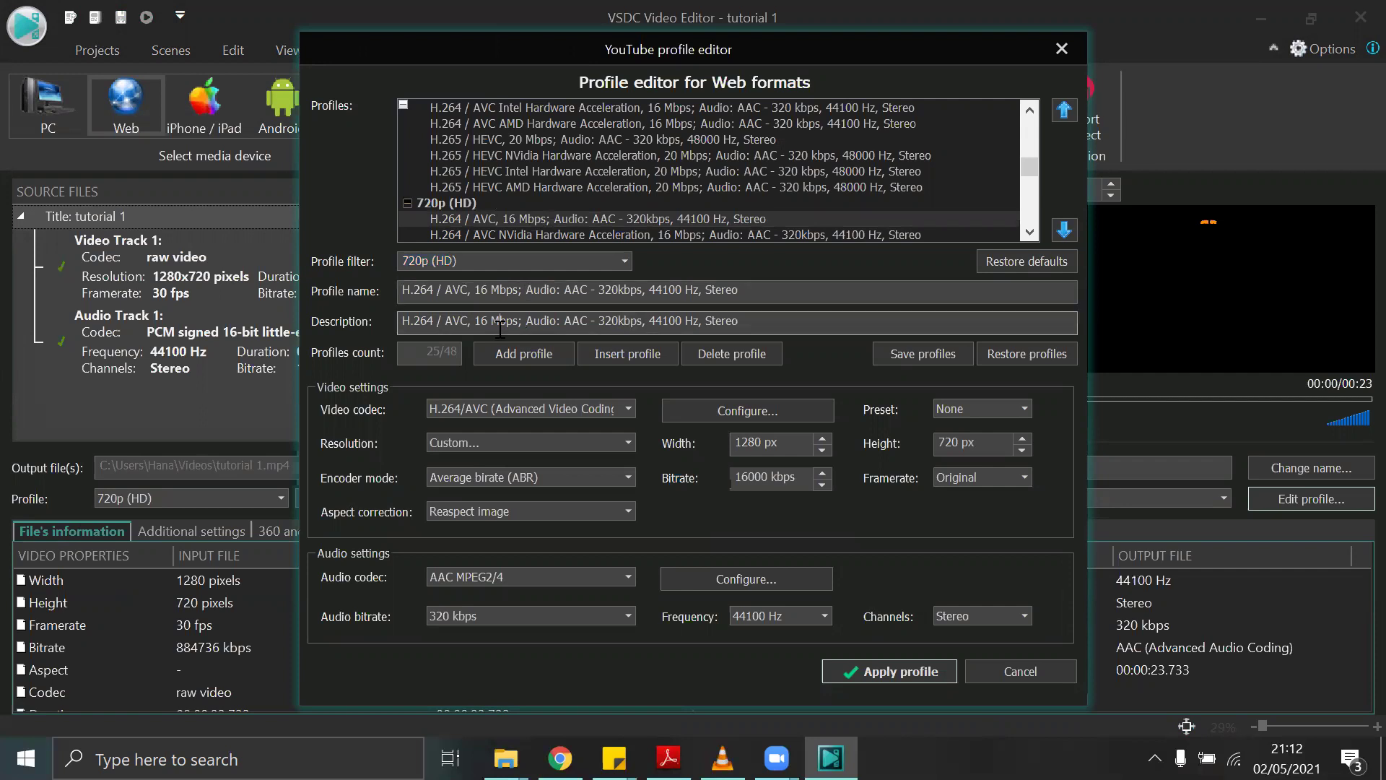
click(625, 410)
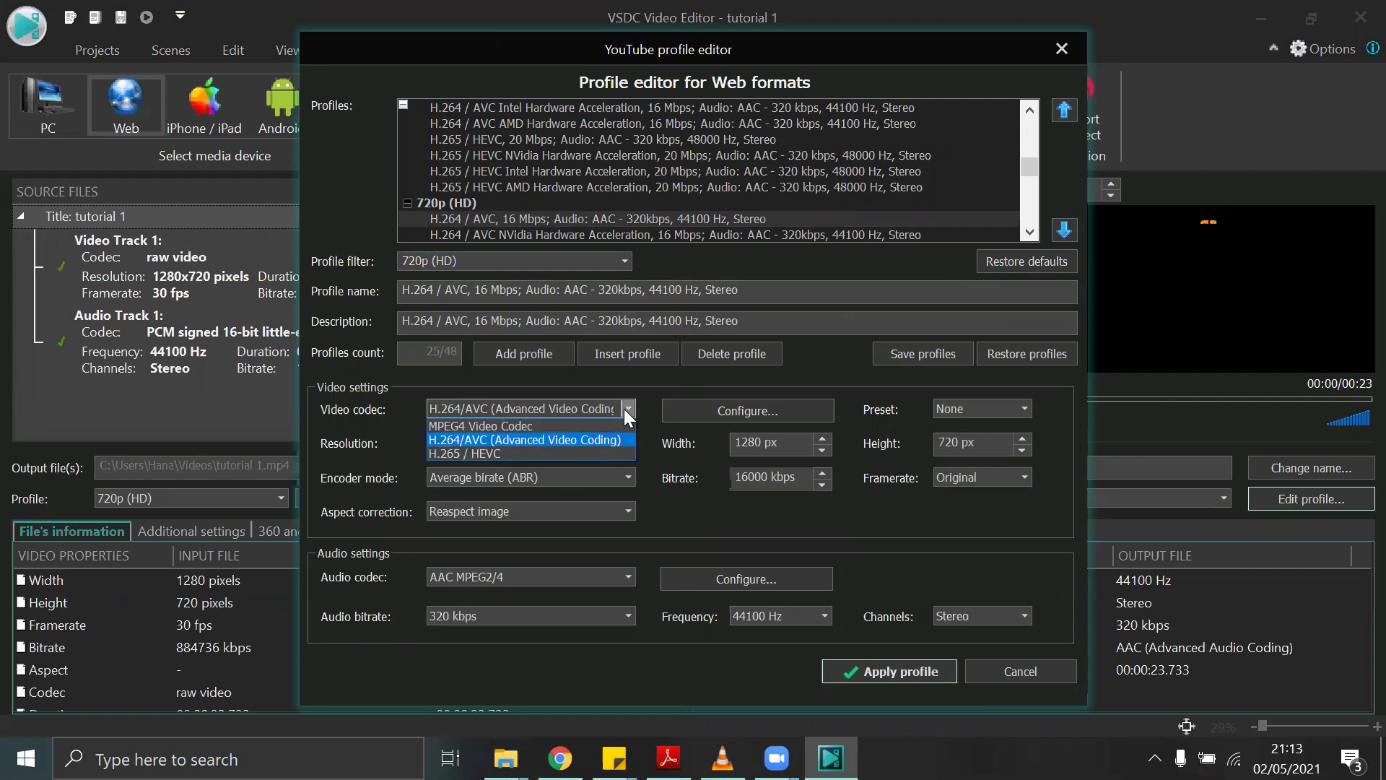
click(644, 468)
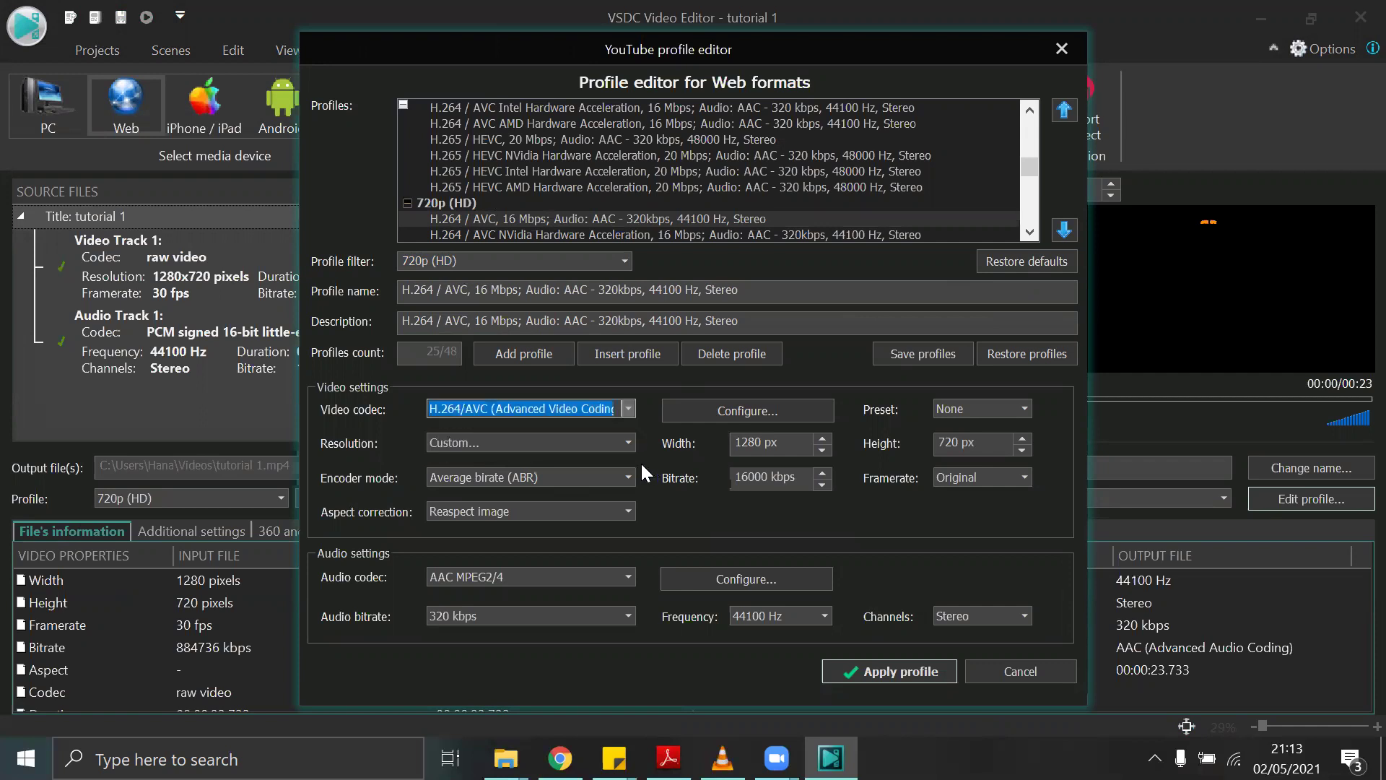
click(626, 442)
click(627, 442)
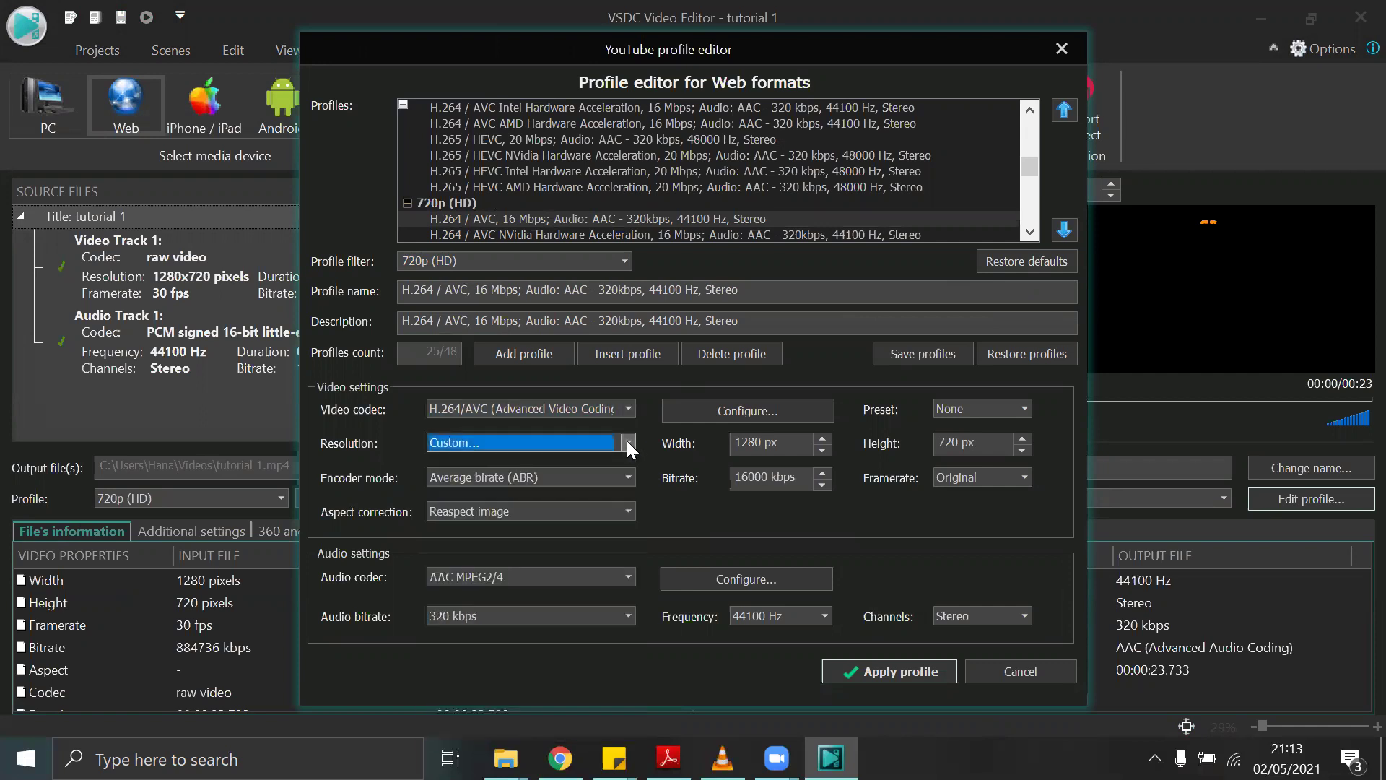
click(625, 579)
click(625, 578)
click(635, 508)
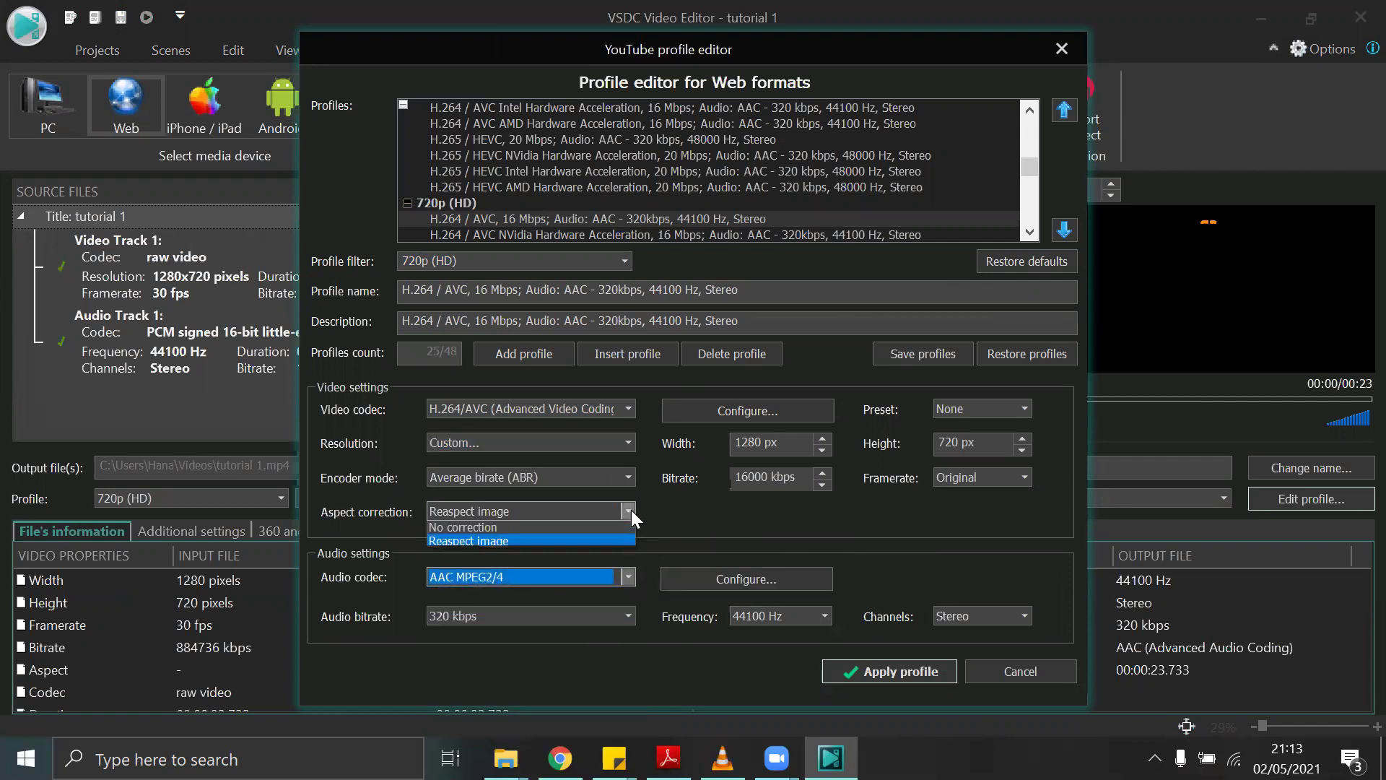
click(631, 509)
click(871, 677)
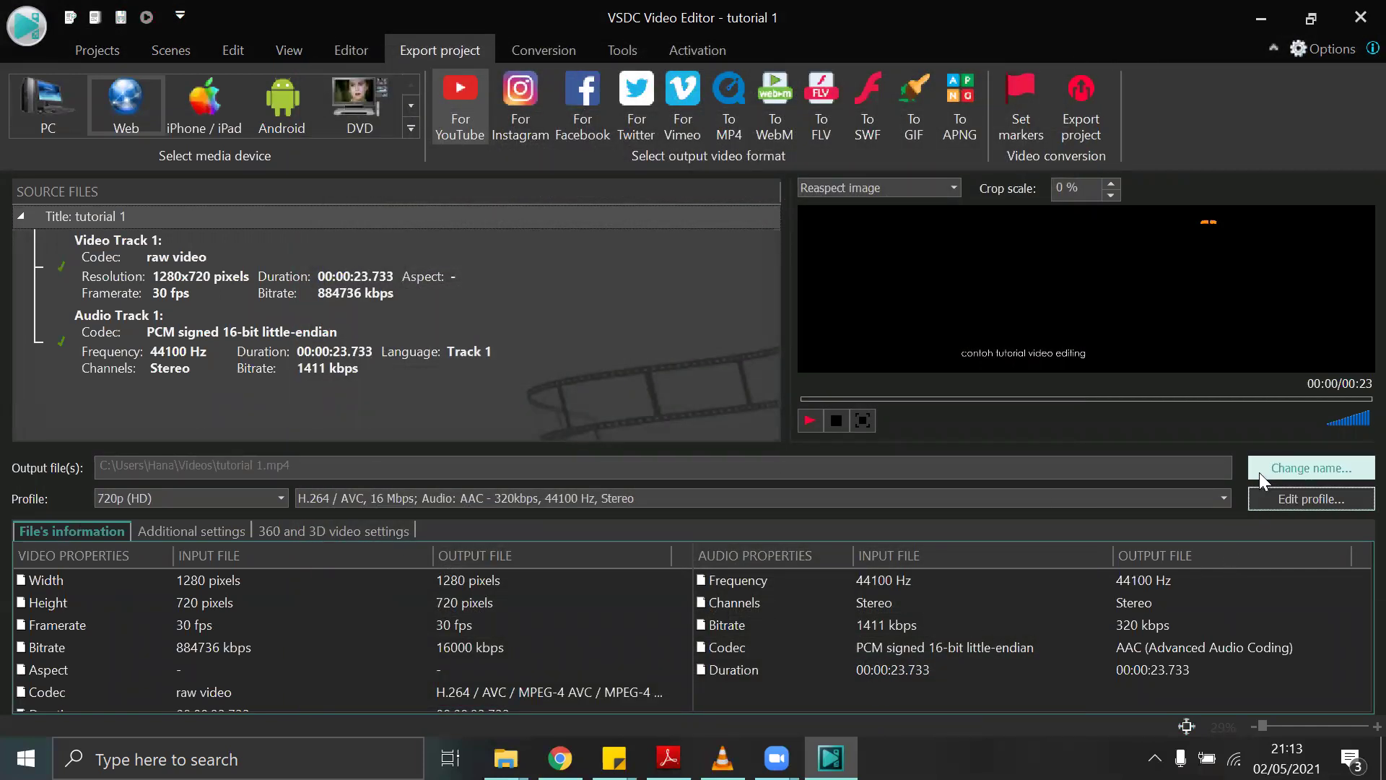
Export the project without premium features and agree to upload the finished video to YouTube.
click(1095, 101)
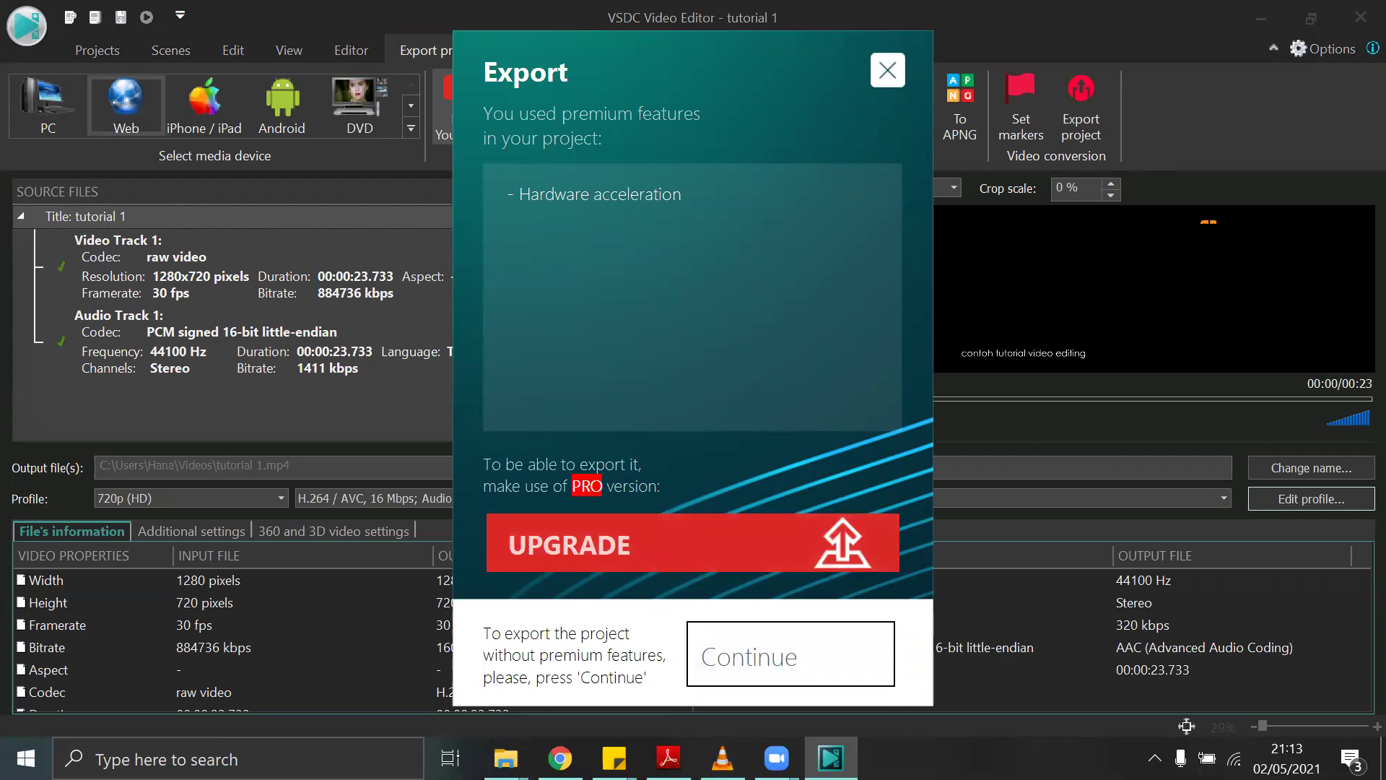
click(789, 677)
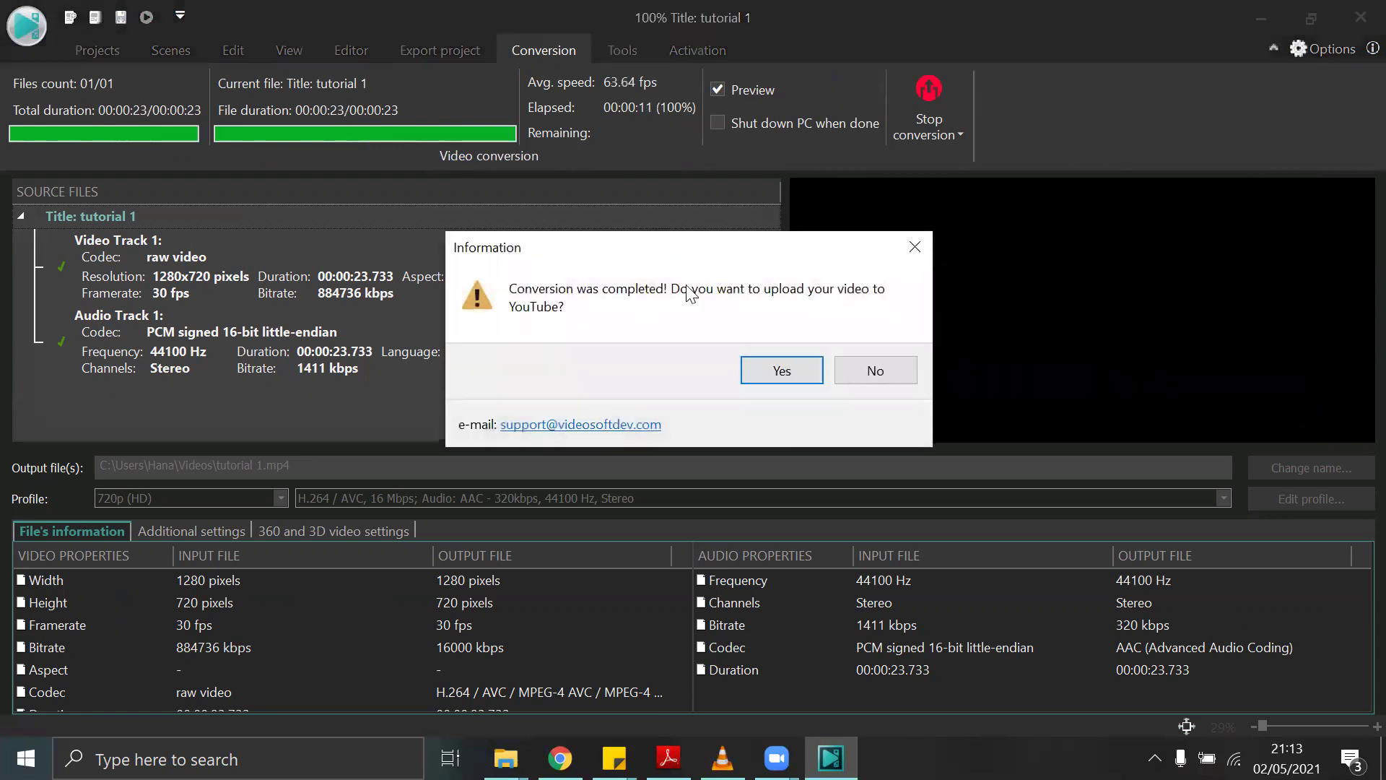
click(782, 371)
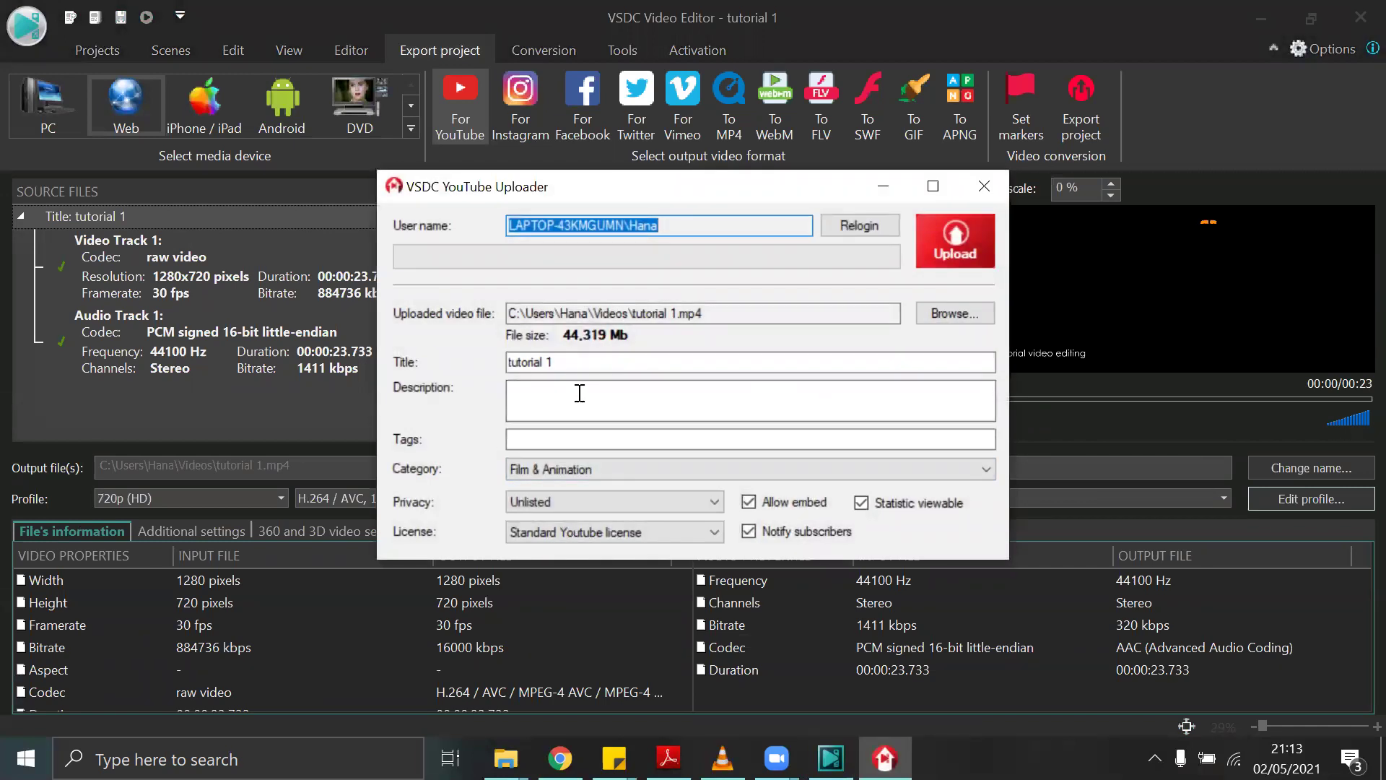
Check the YouTube uploader's description and video file fields, keep tutorial 1.mp4 as the file, and start the upload.
click(567, 411)
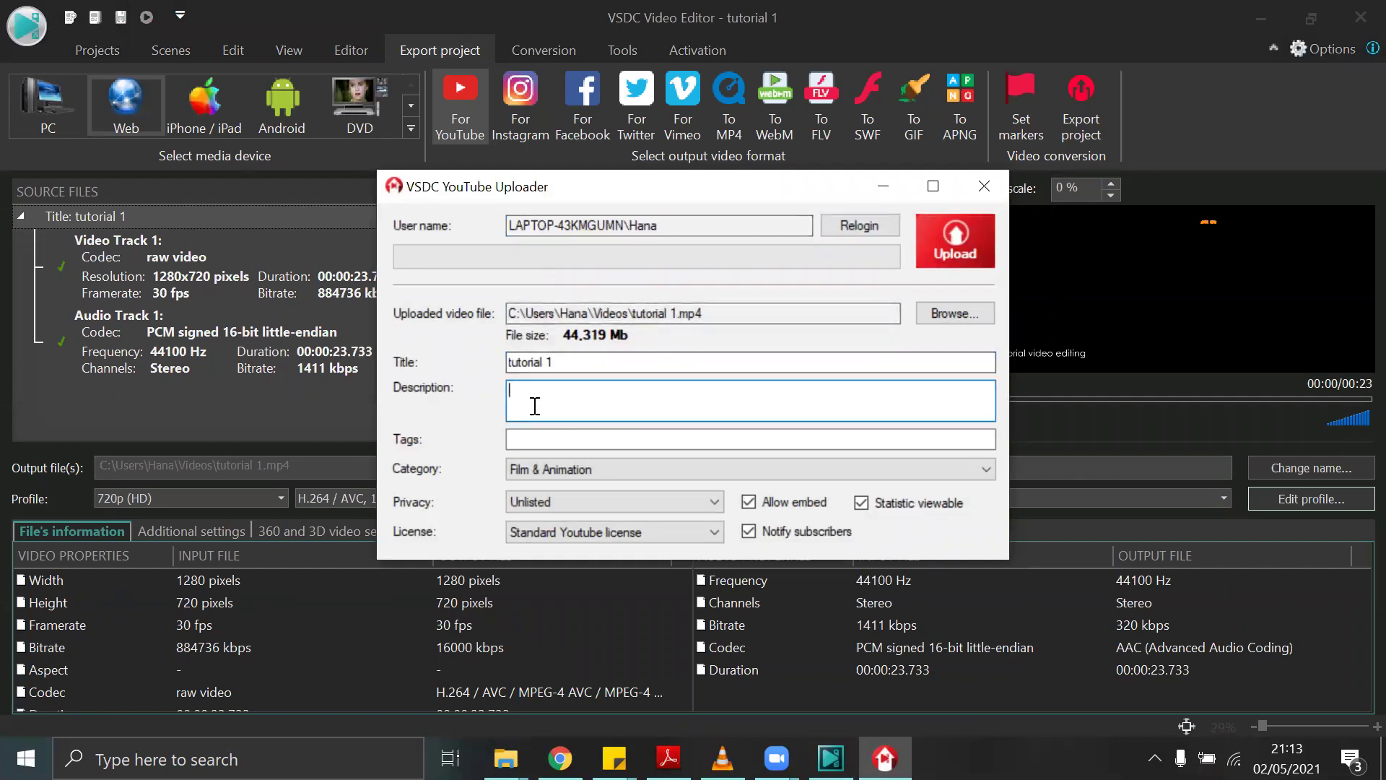
click(952, 313)
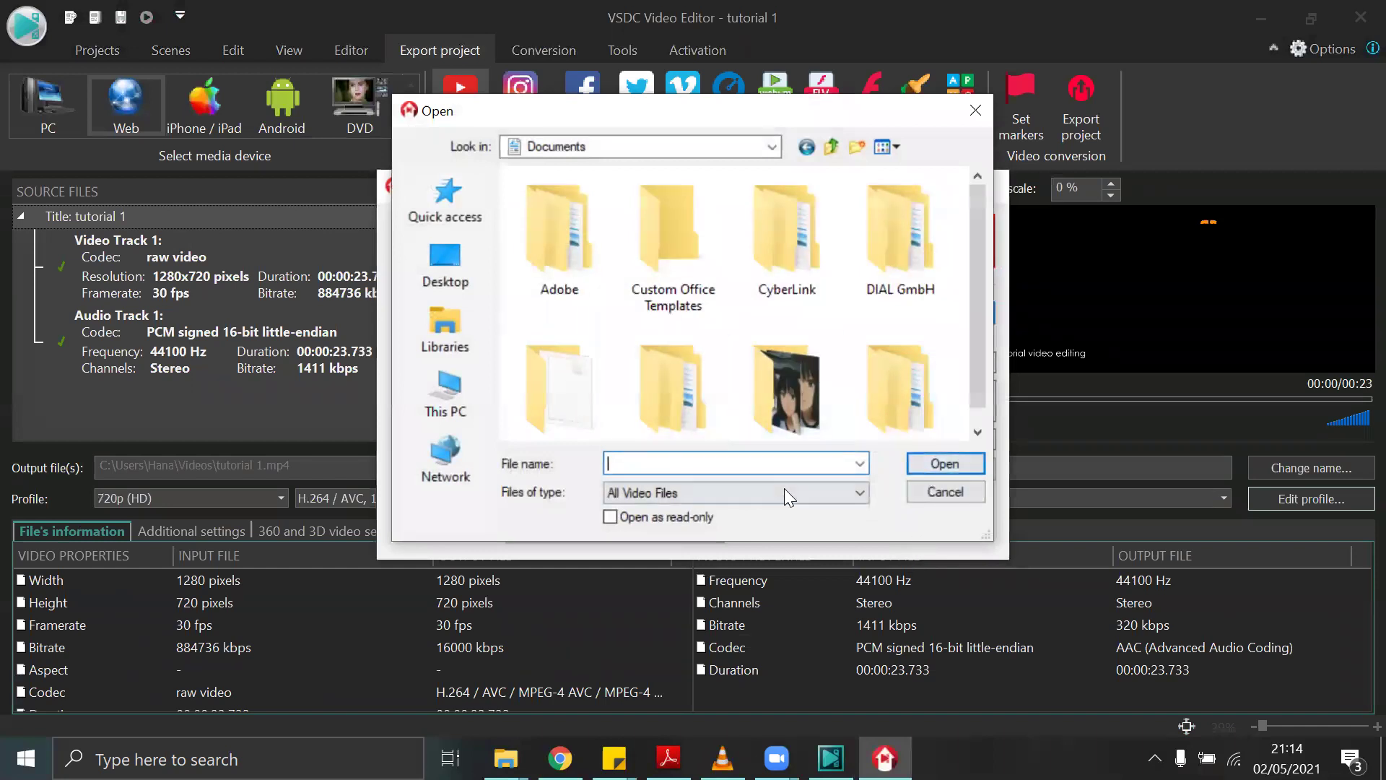
click(939, 491)
click(617, 397)
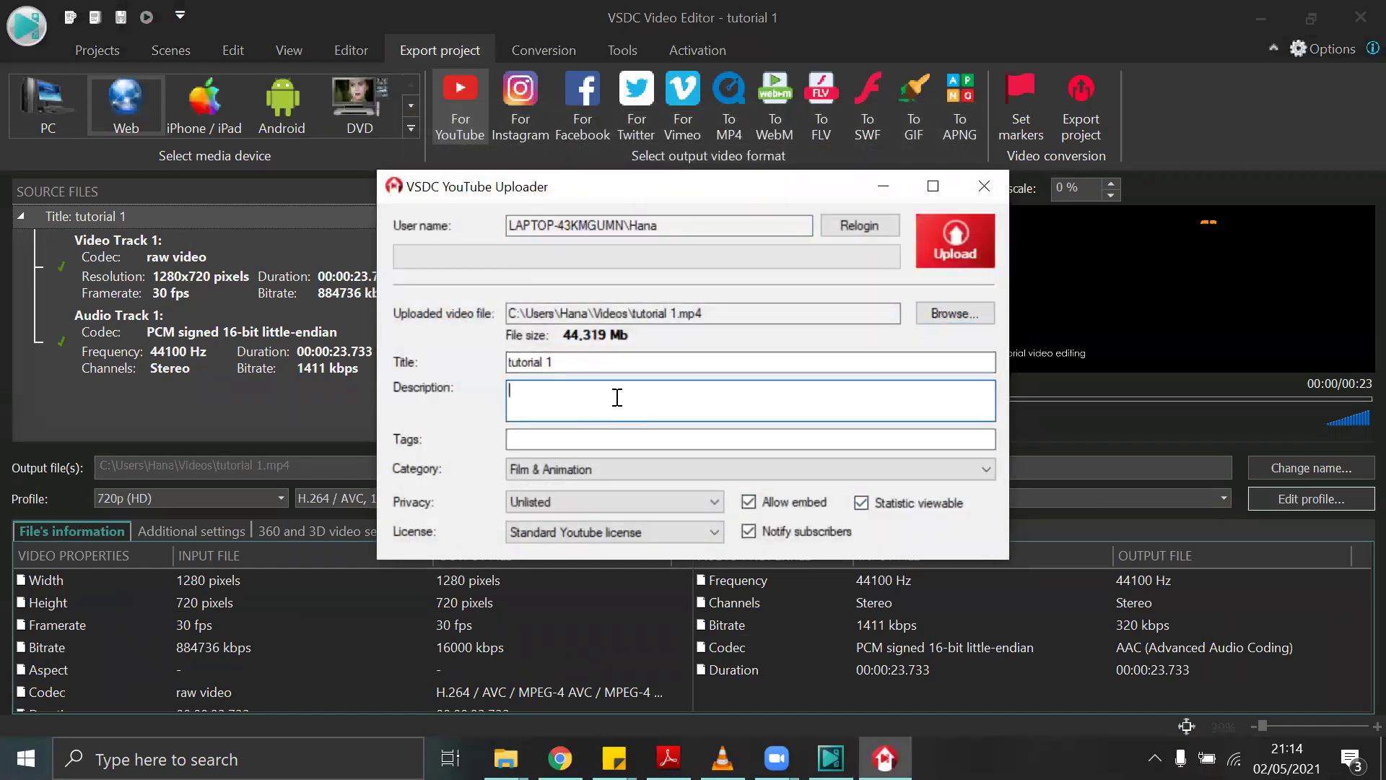
click(958, 245)
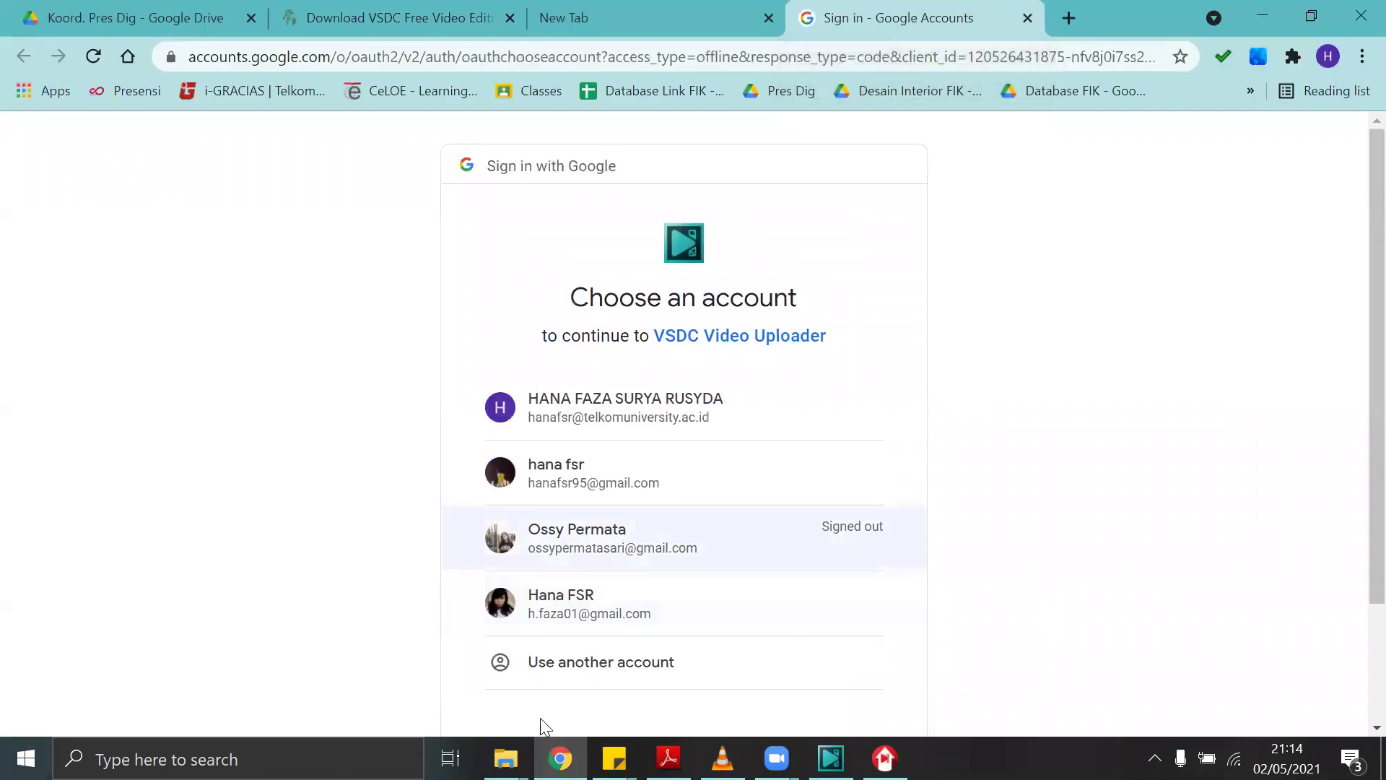
Switch to File Explorer and open the exported tutorial 1 video from the Videos folder in VLC.
mouse_move(505, 758)
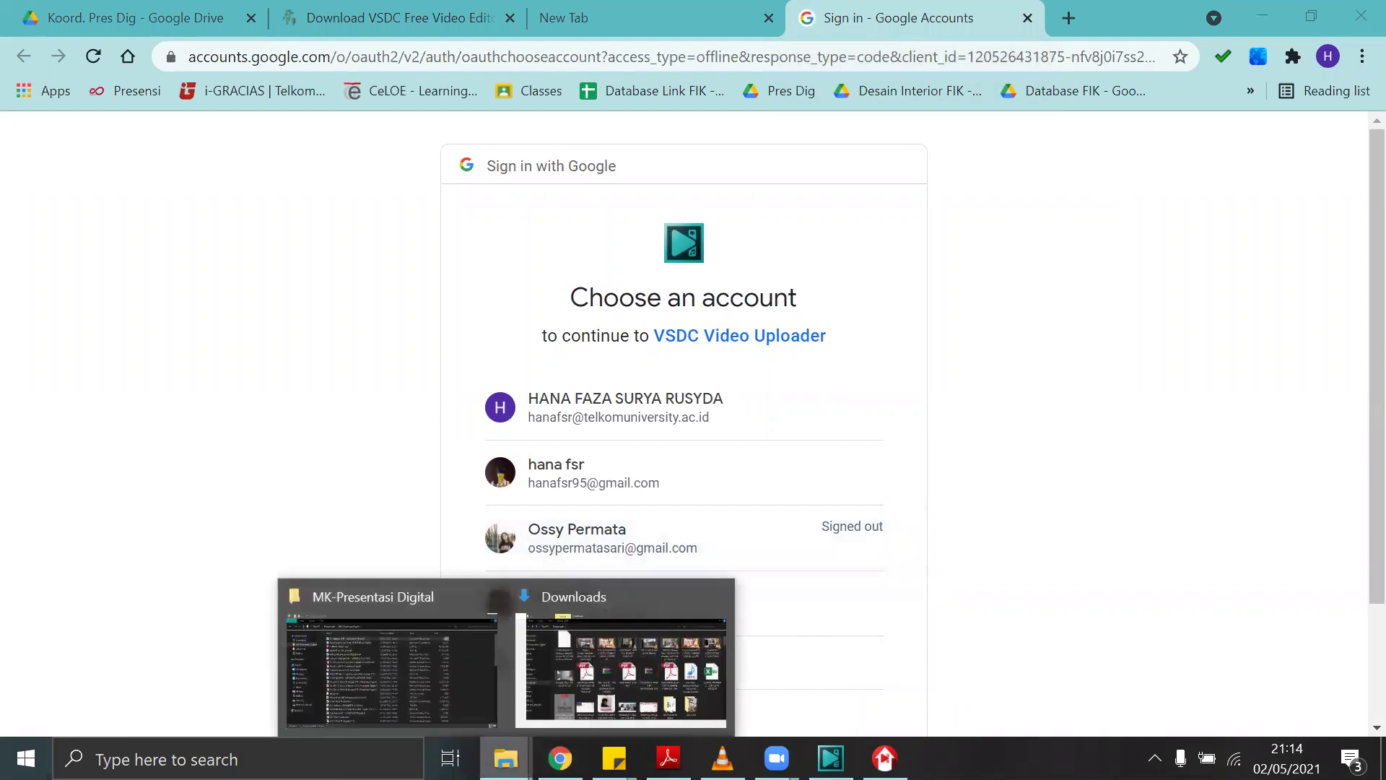
click(563, 672)
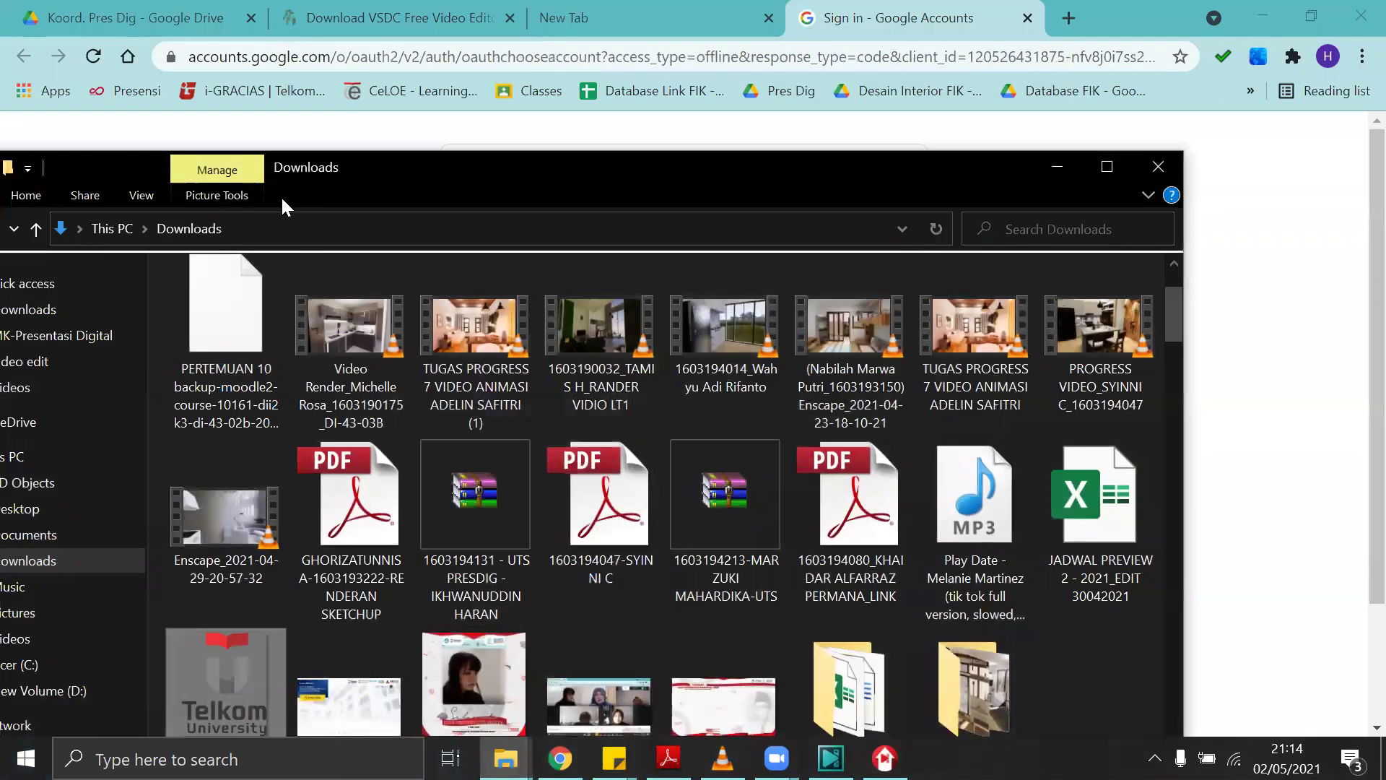
drag(351, 169, 470, 150)
click(155, 367)
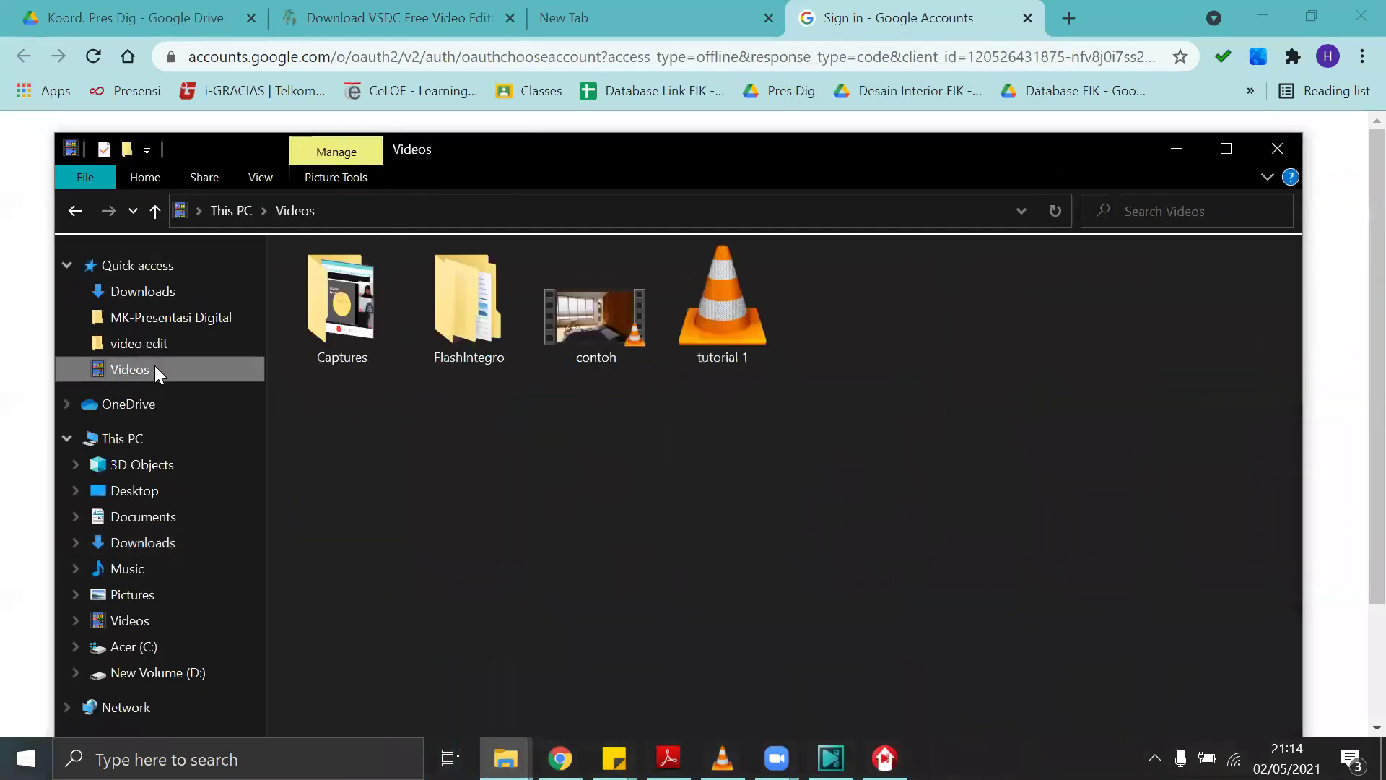
double_click(726, 332)
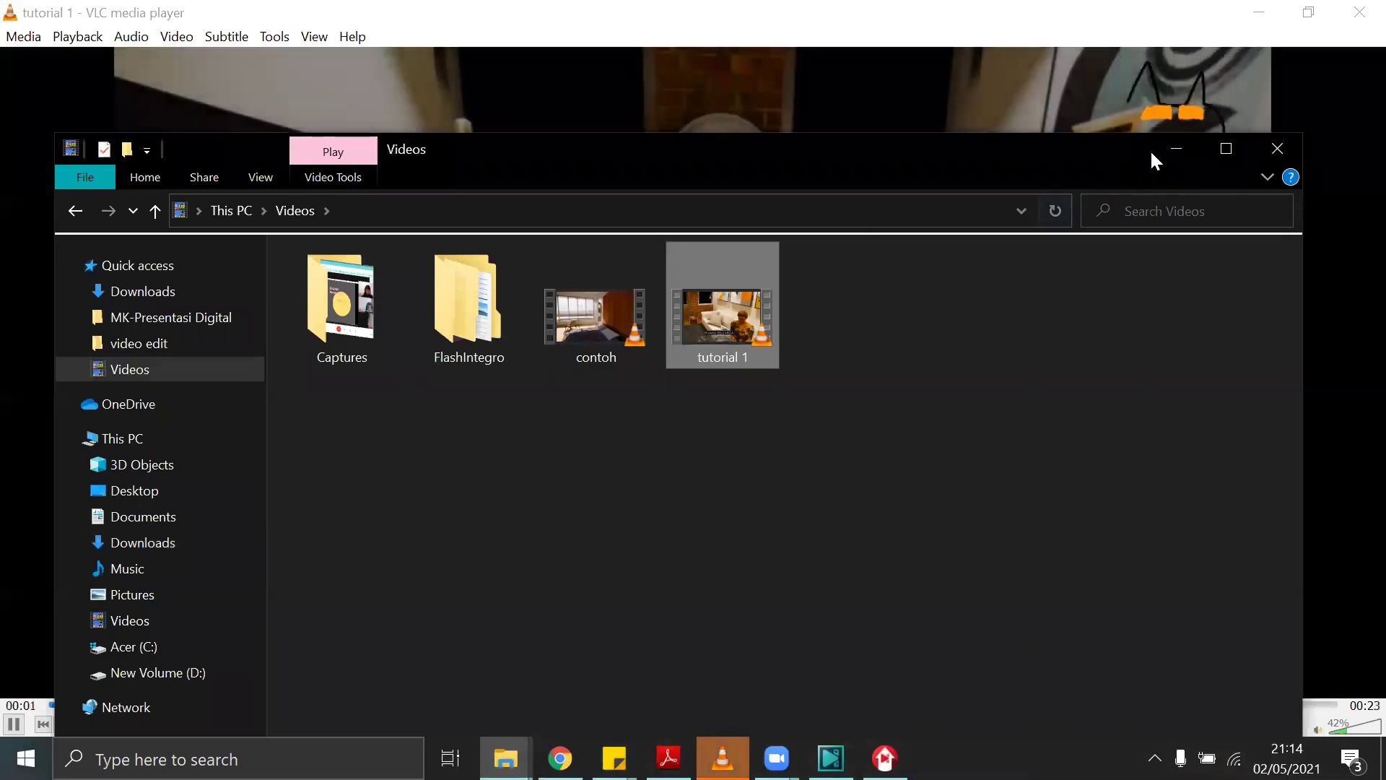
Watch the tutorial 1 video from the beginning at 89% volume, and minimize the player.
click(1165, 149)
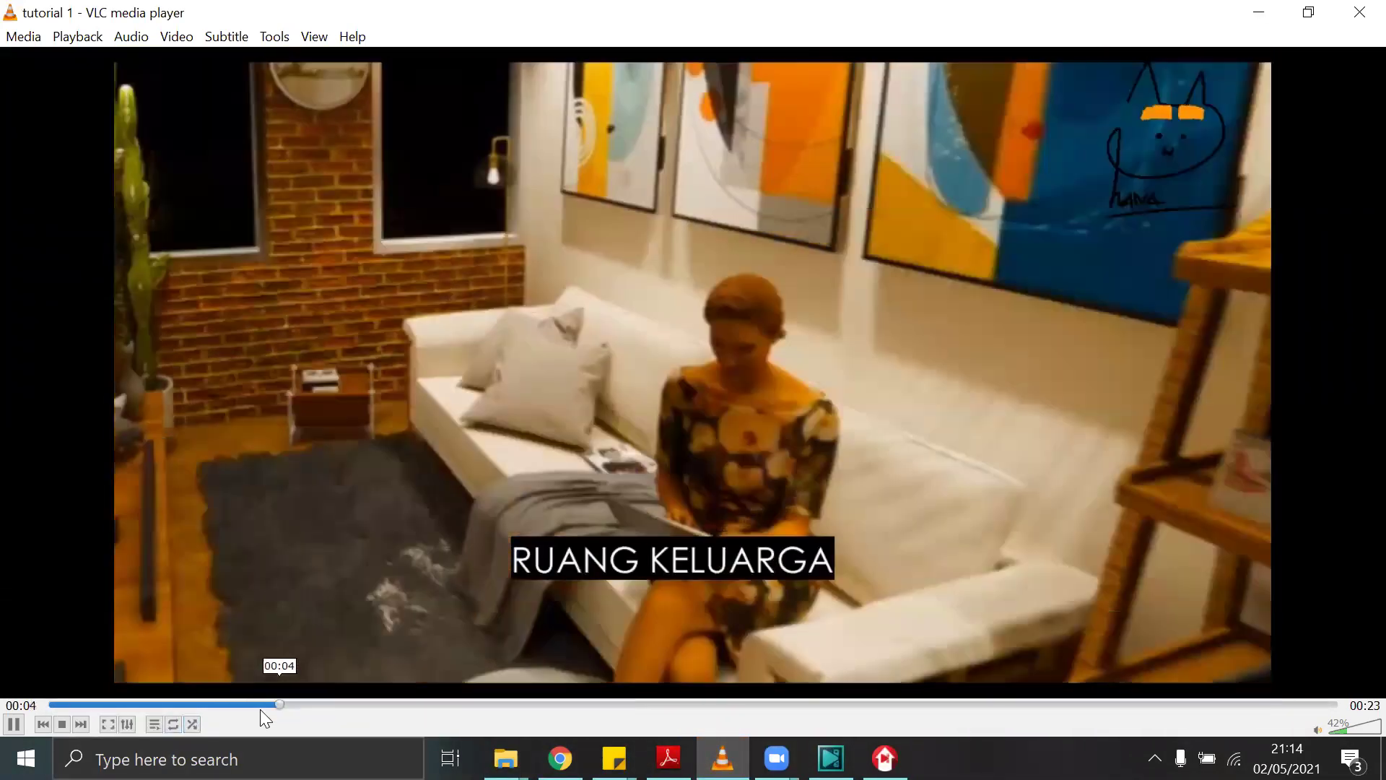
click(52, 704)
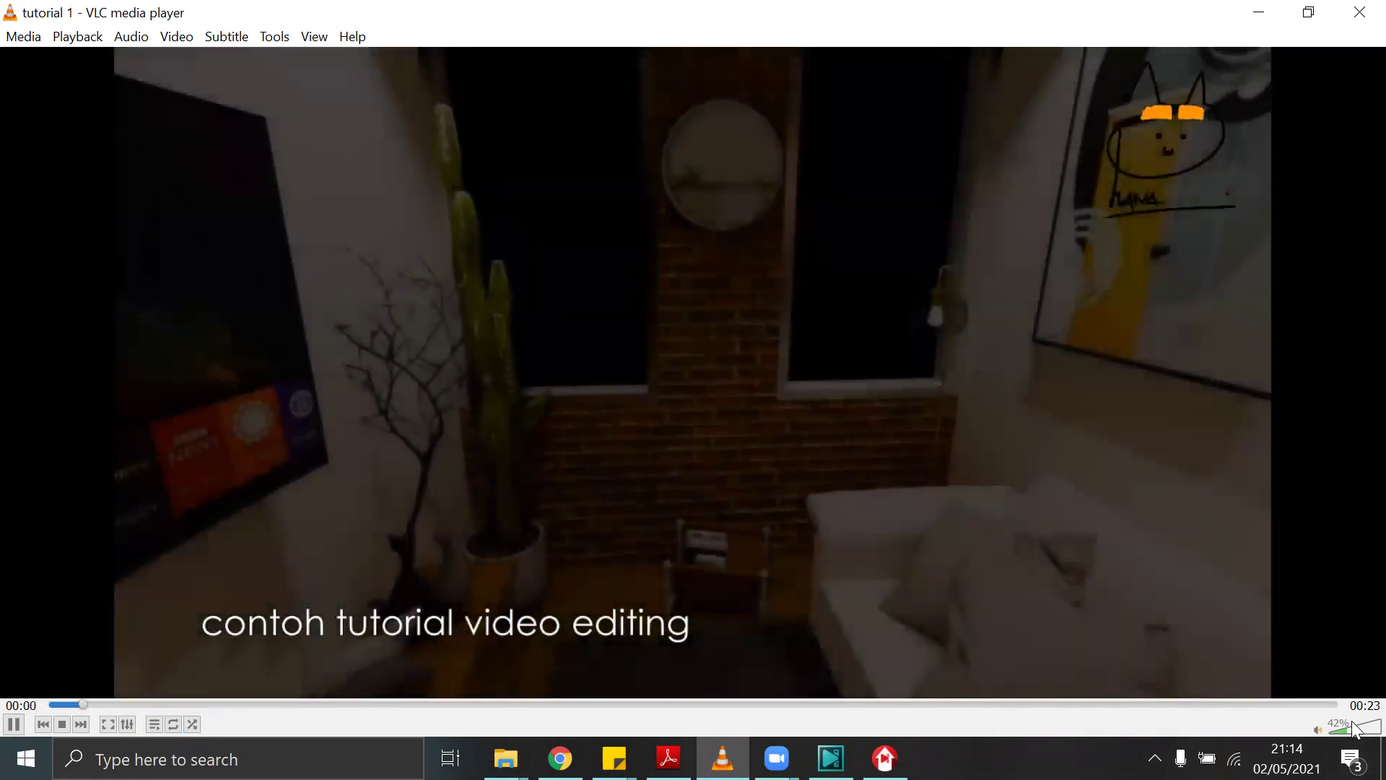
click(1354, 728)
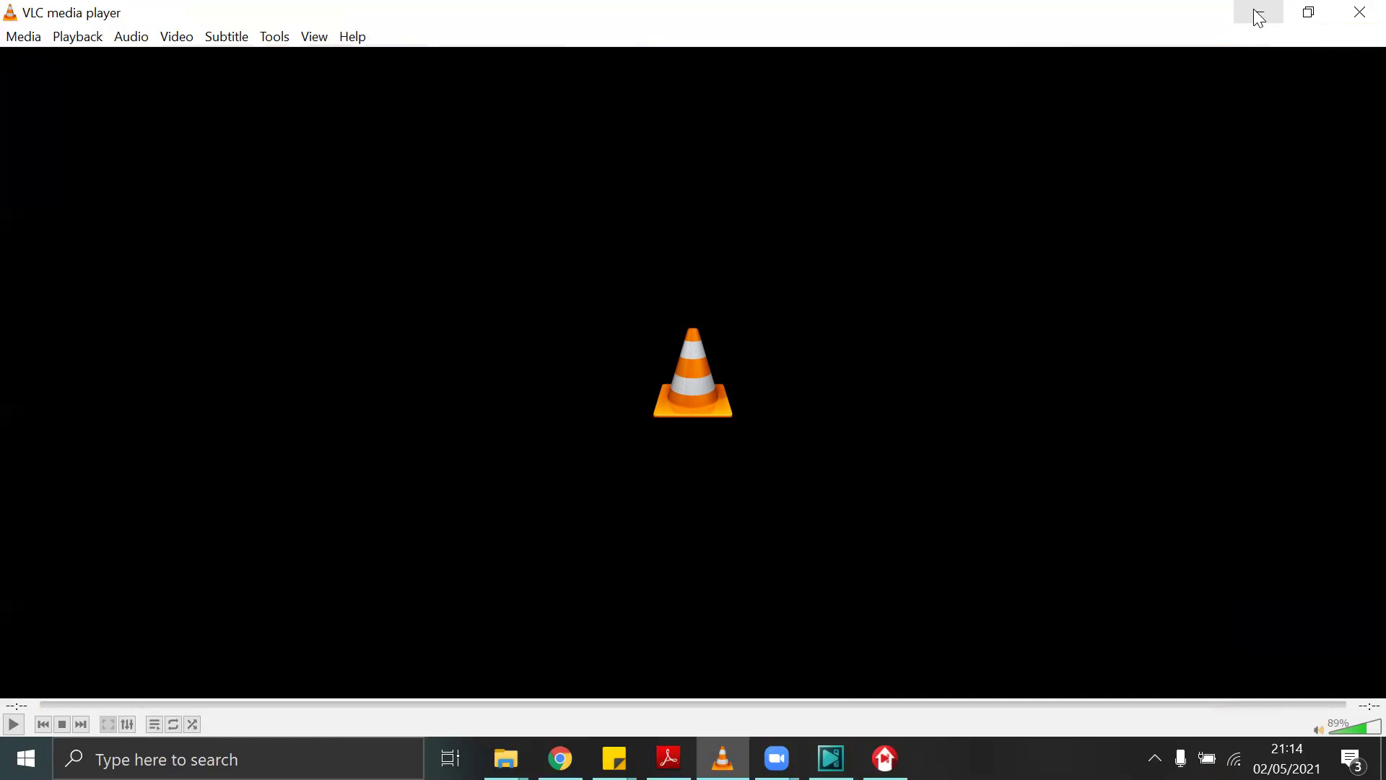
click(1254, 10)
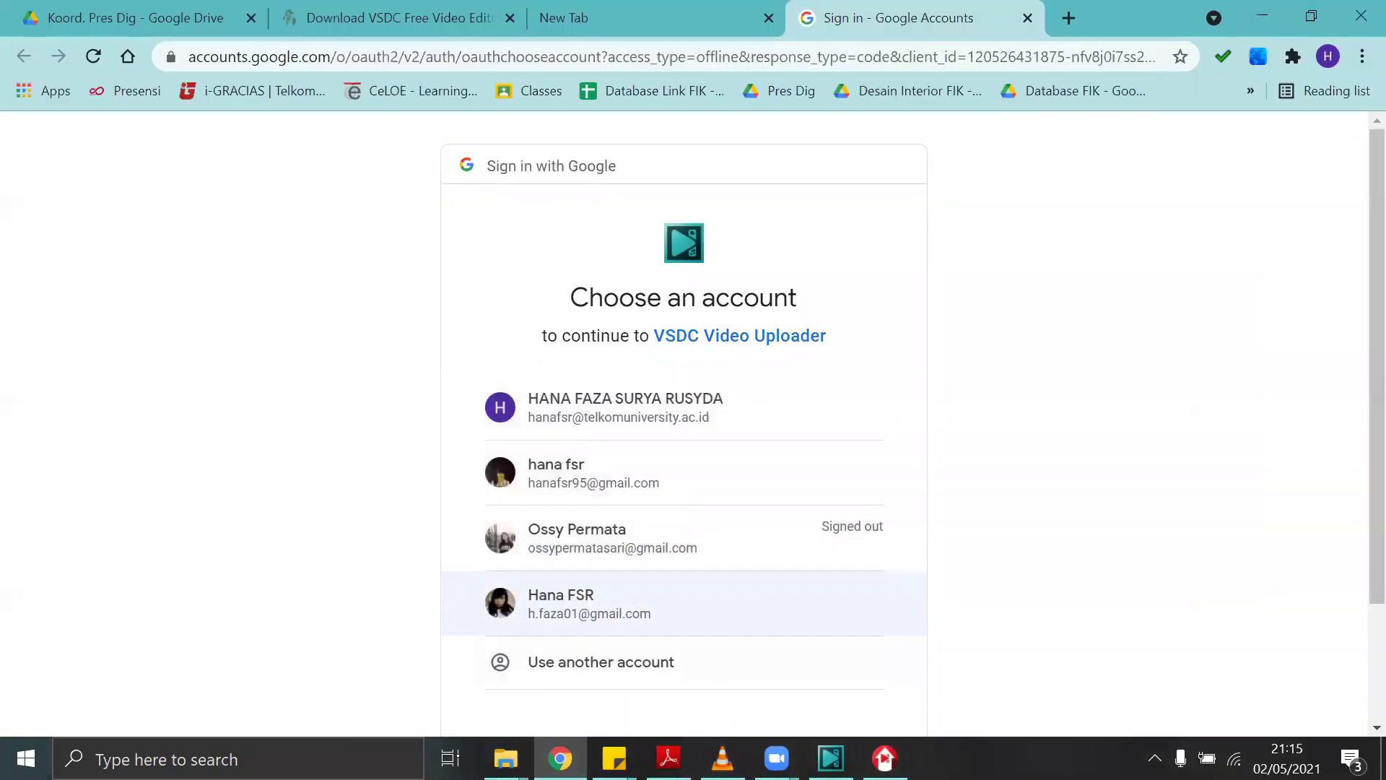
Watch the contoh video from the Videos folder in full screen, and switch back to VSDC Video Editor.
mouse_move(506, 758)
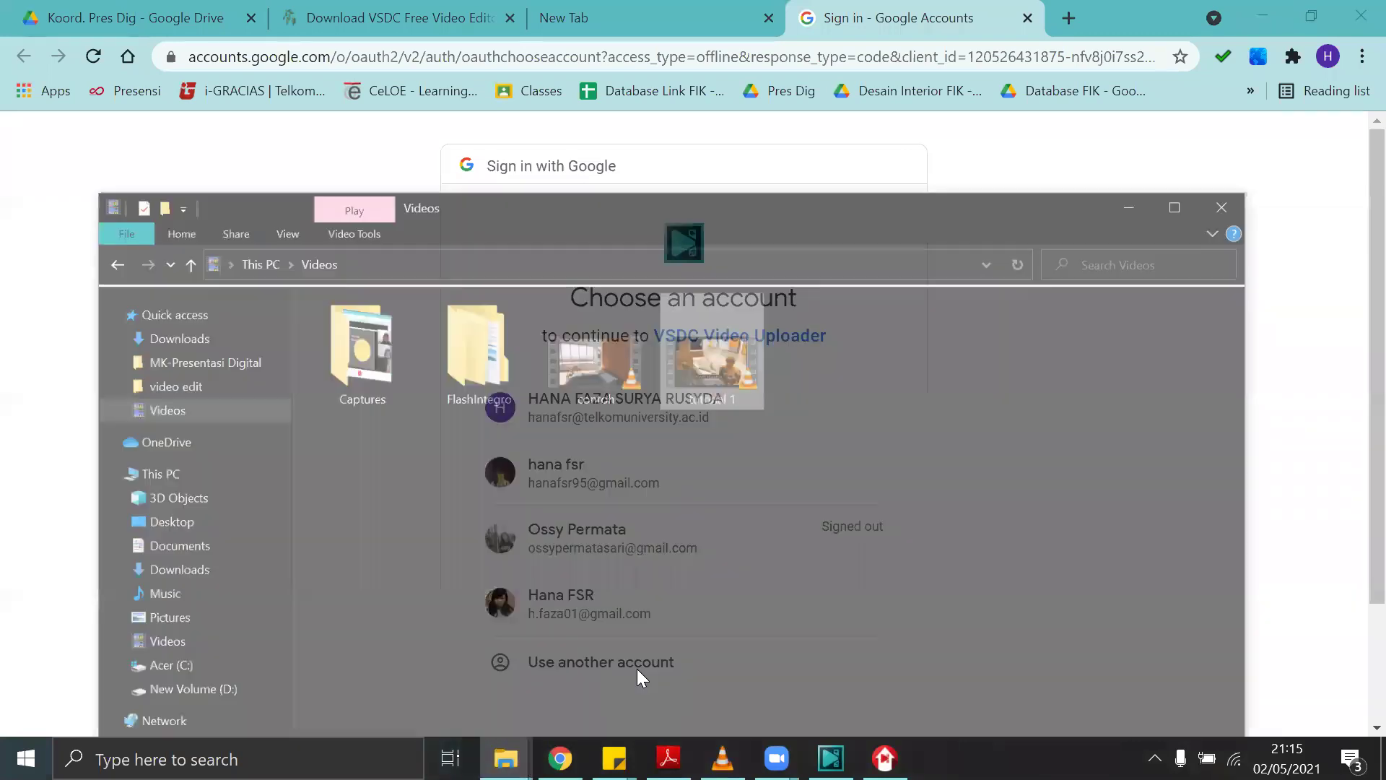
click(637, 668)
double_click(623, 305)
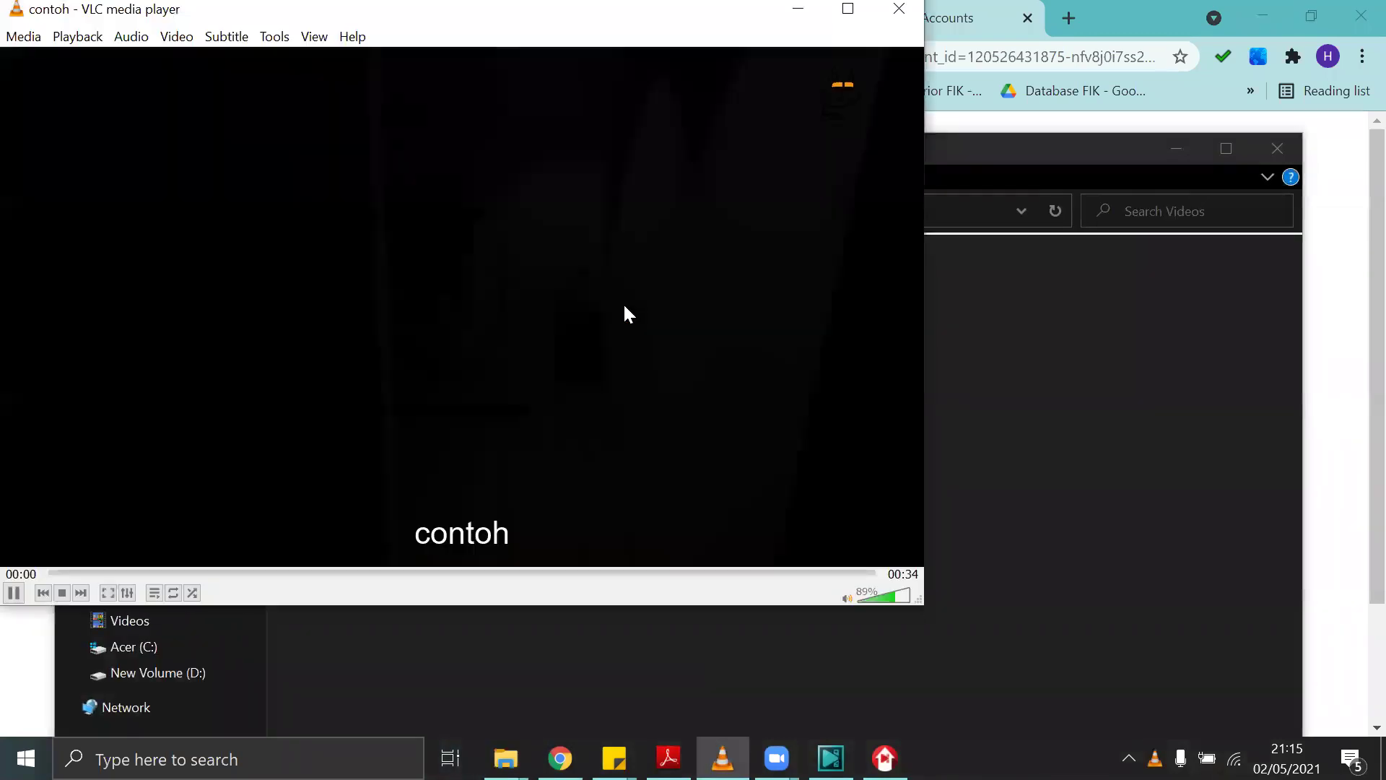
double_click(837, 101)
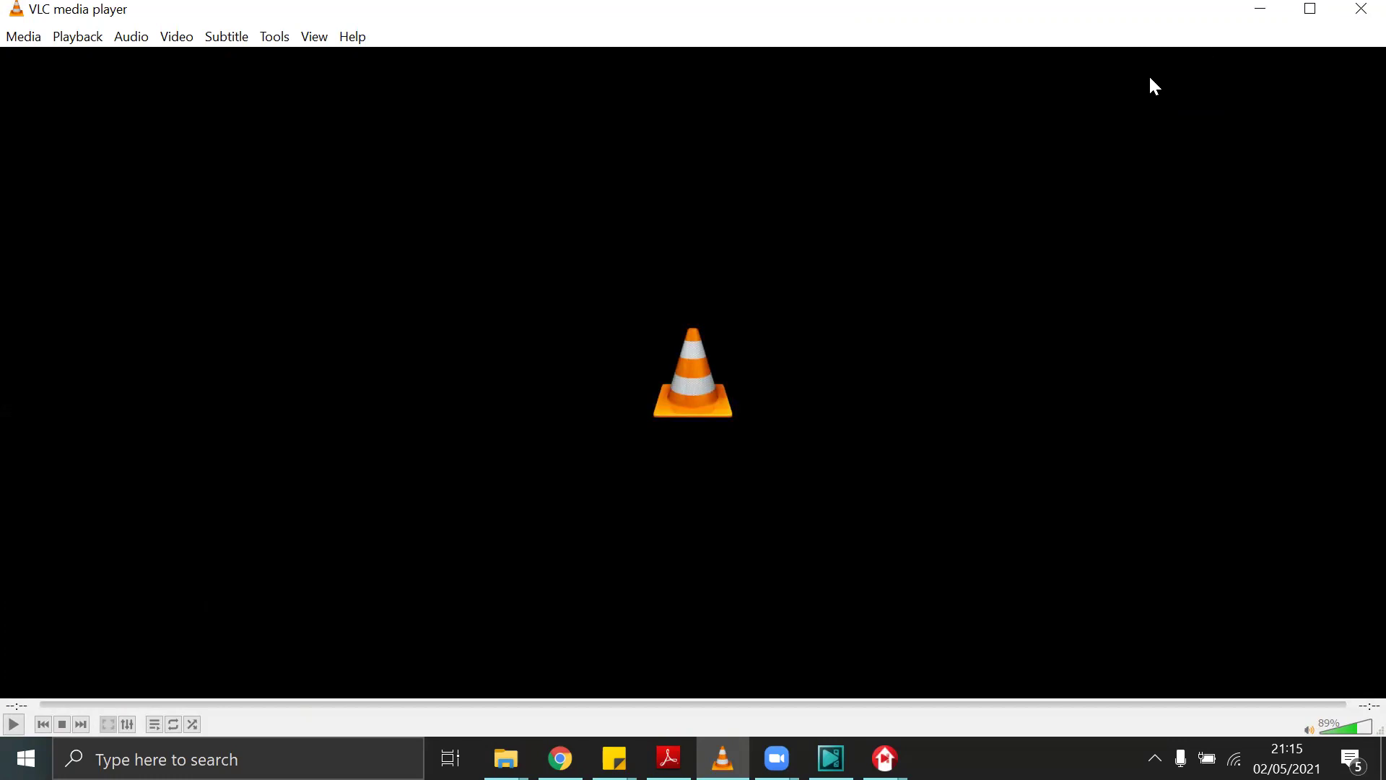
click(1254, 13)
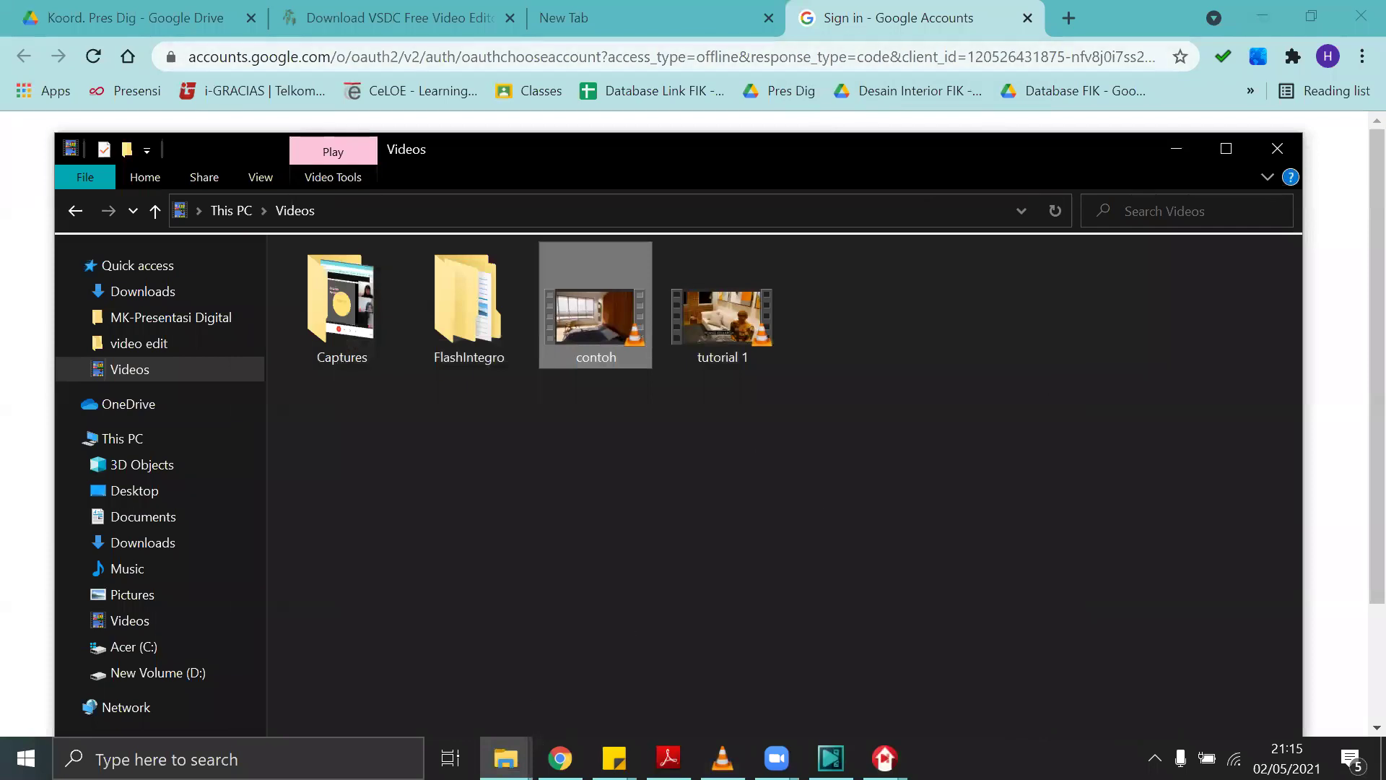
click(831, 758)
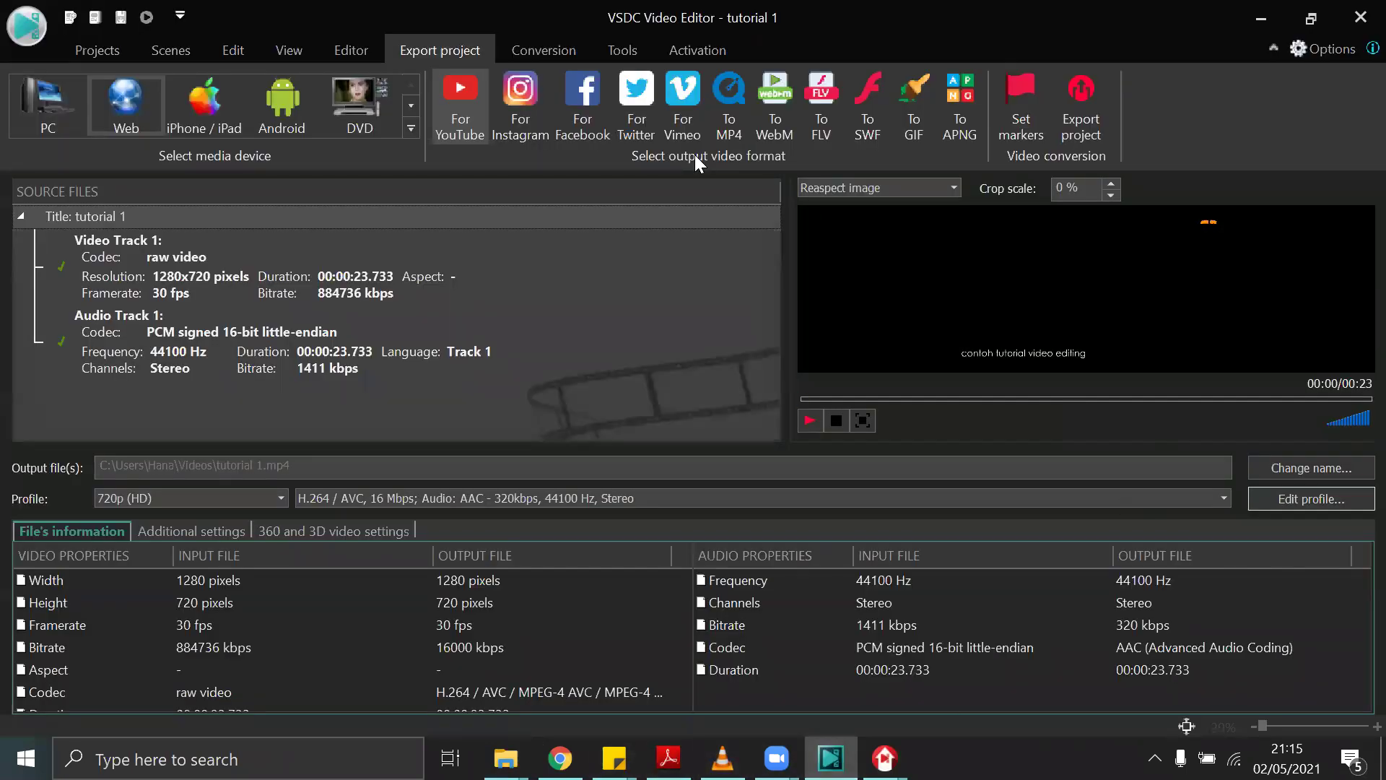